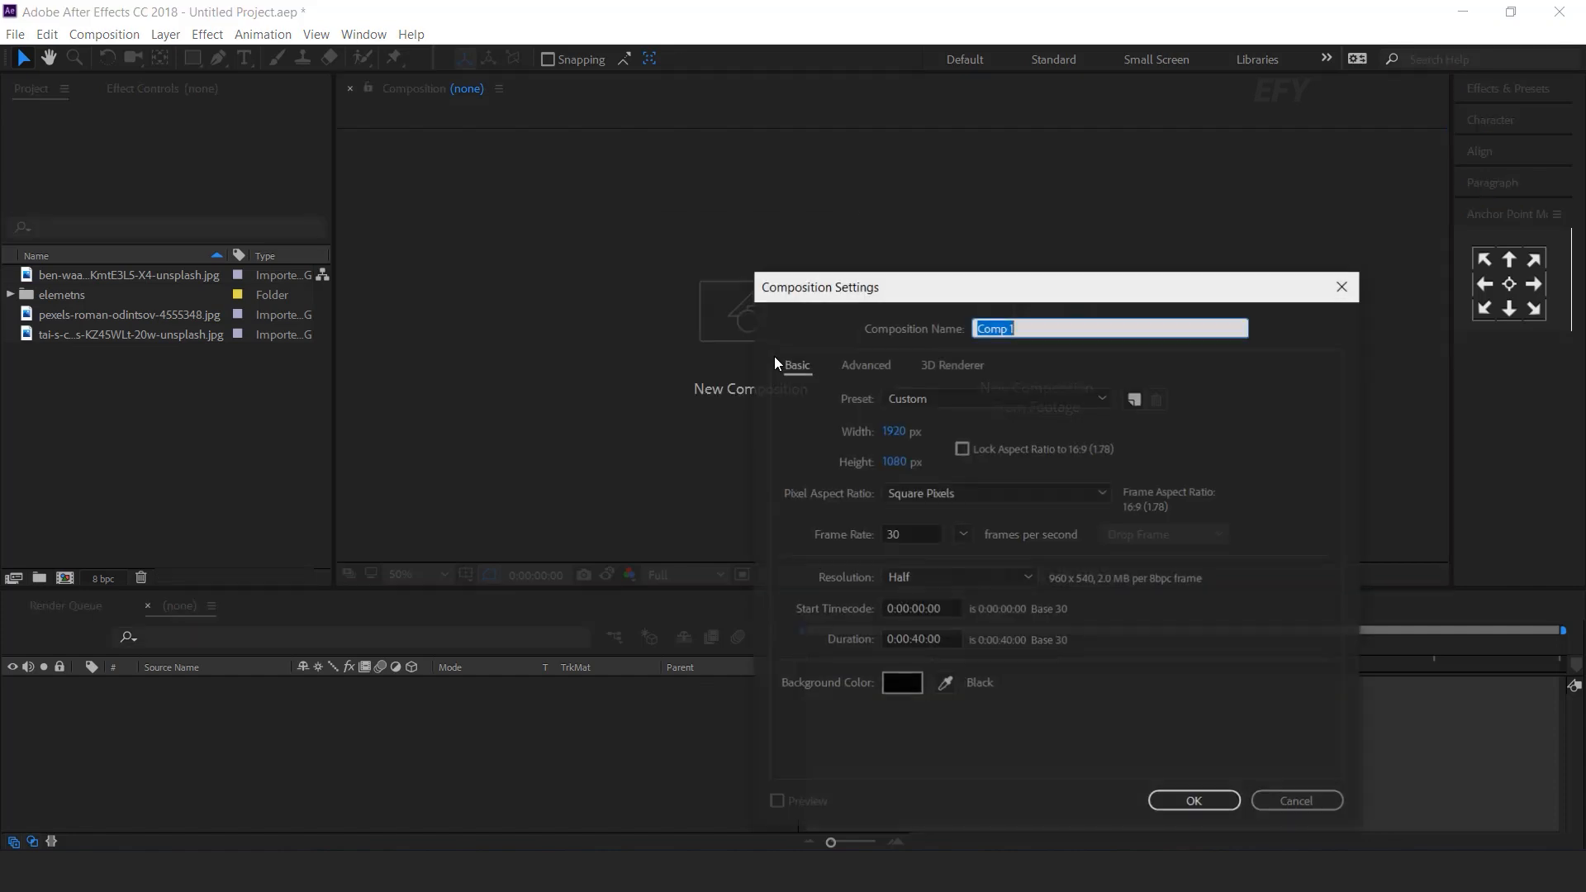
Create a new 1920 x 1080 composition named "main comp" at 30 fps with a 40-second duration
{"action": "left_click", "coordinate": [1023, 327]}
{"action": "left_click_drag", "start_coordinate": [1024, 326], "coordinate": [913, 334]}
{"action": "type", "text": "main comp"}
{"action": "key", "text": "Return"}
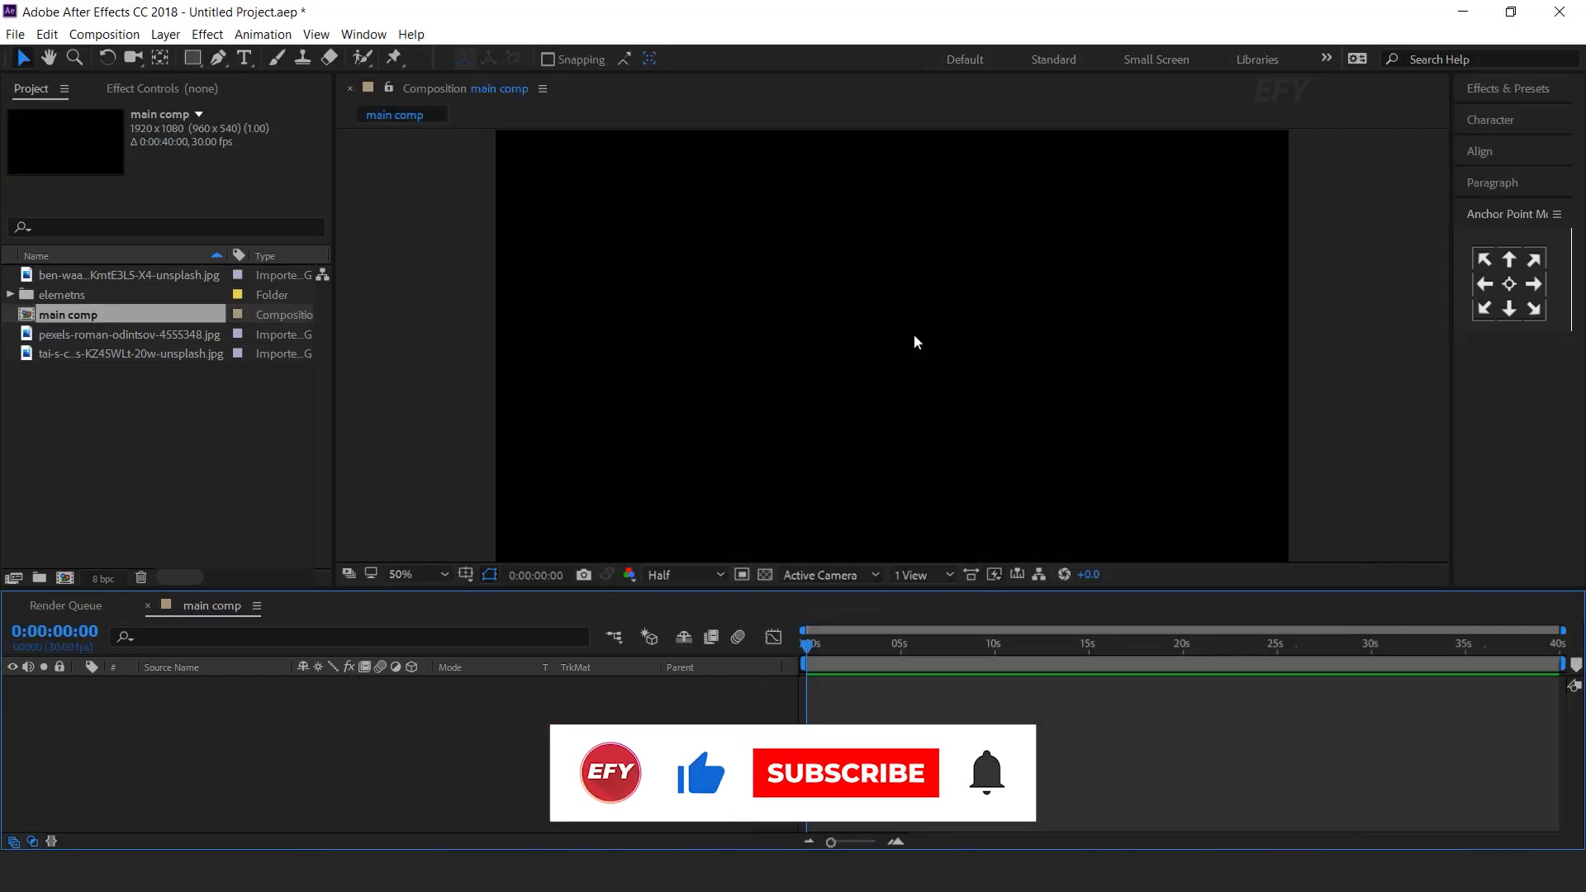
Create another composition named "BG photo 1" with the same 1920 x 1080 settings
{"action": "left_click", "coordinate": [142, 516]}
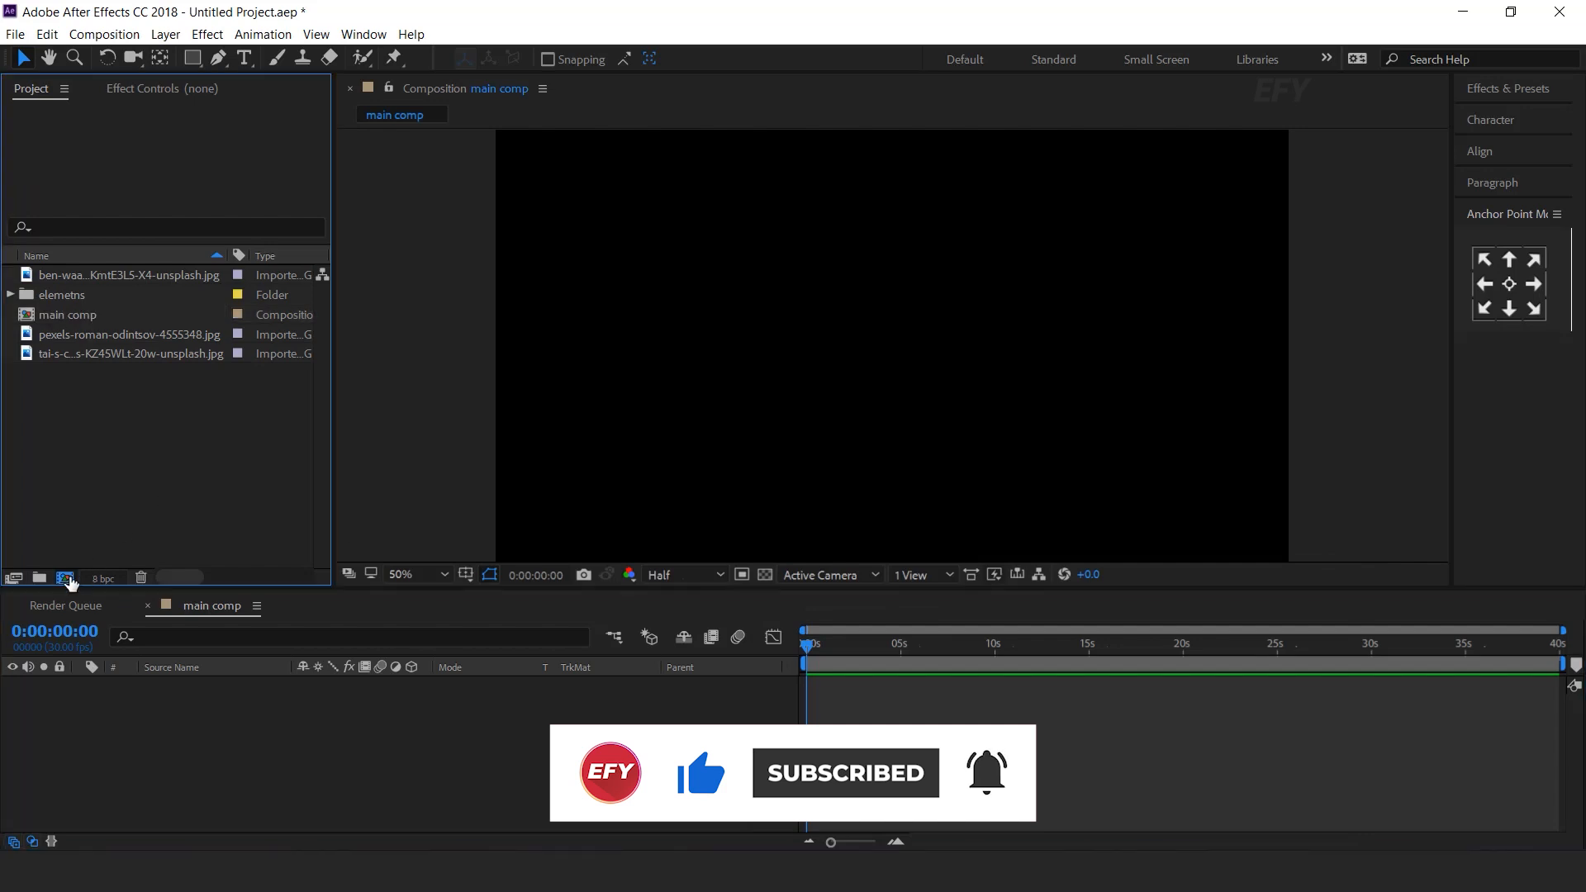
{"action": "left_click", "coordinate": [64, 578]}
{"action": "type", "text": "BG photo 1"}
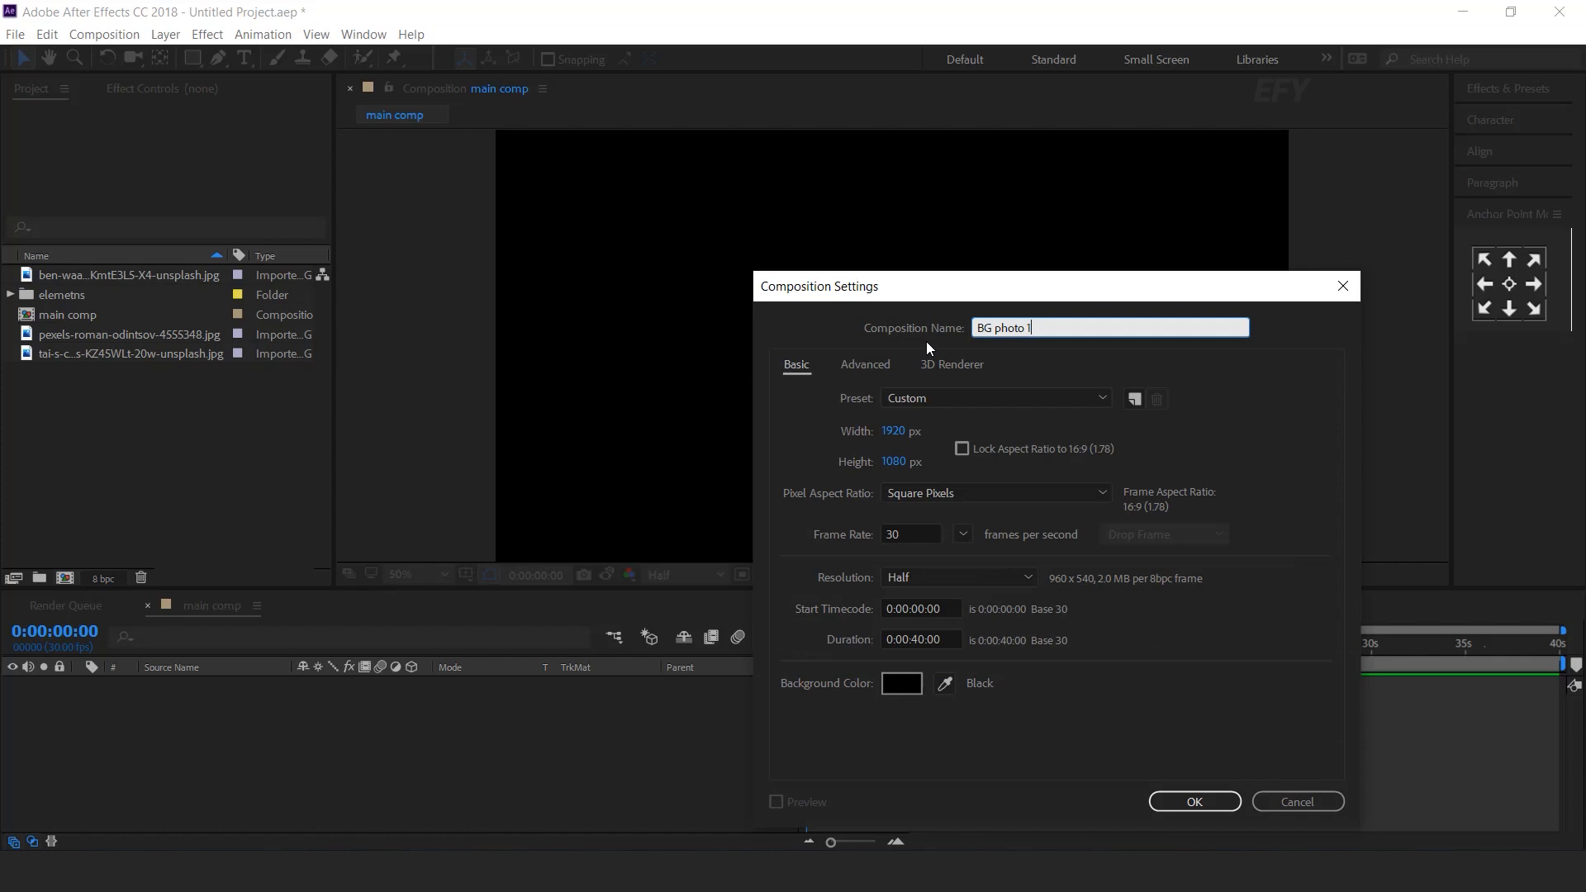
{"action": "key", "text": "Return"}
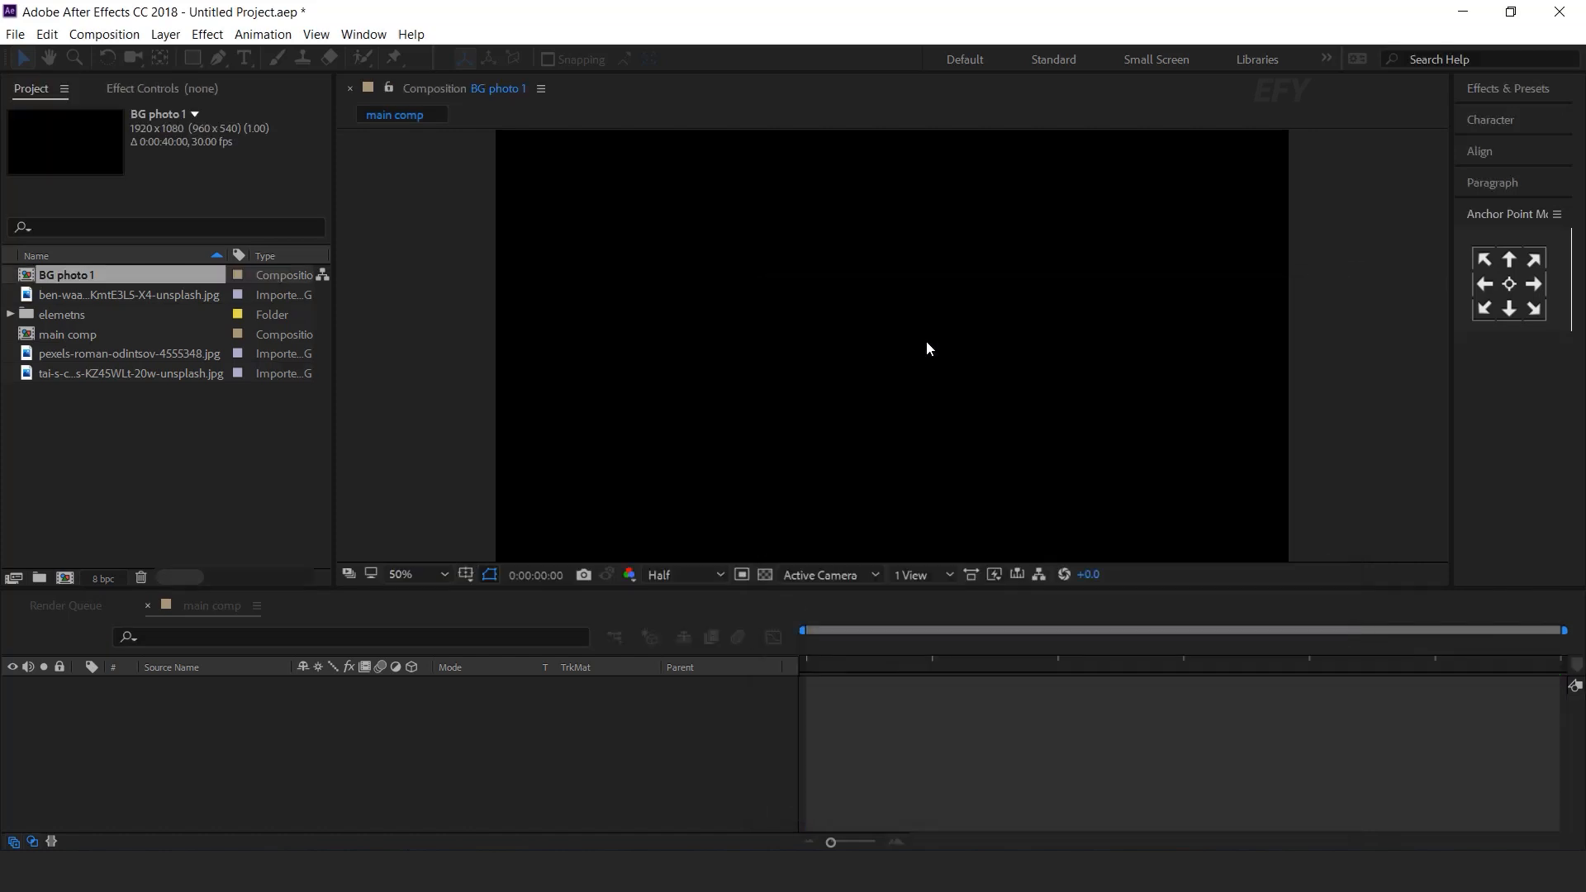
Add the mountain lake photo to the BG photo 1 composition and scale it down to fill the frame
{"action": "left_click_drag", "start_coordinate": [61, 275], "coordinate": [240, 772]}
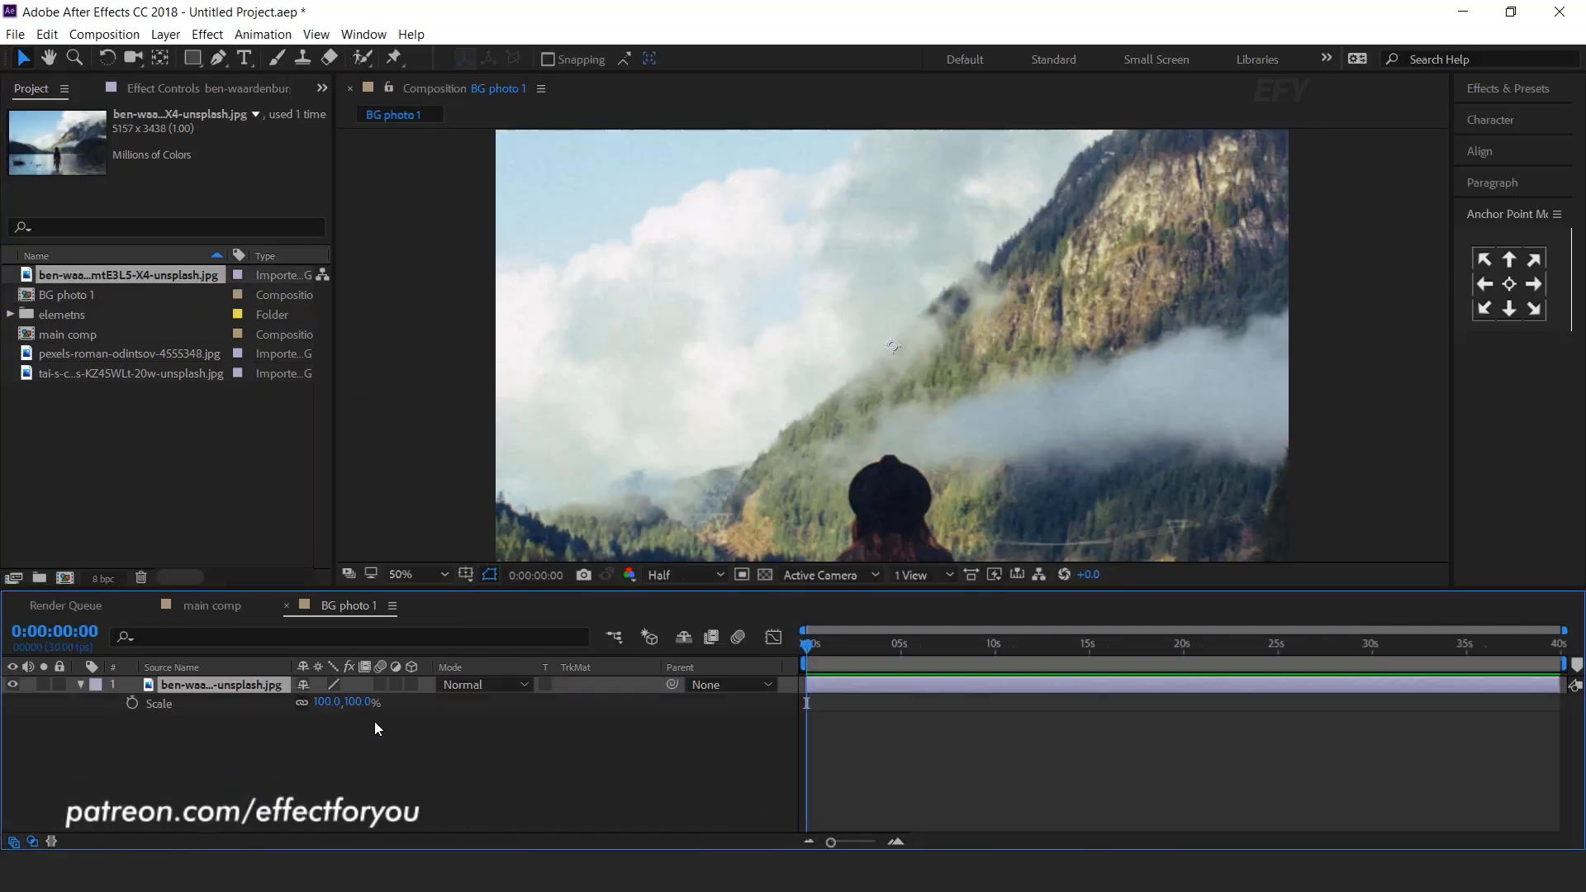
{"action": "key", "text": "s"}
{"action": "left_click_drag", "start_coordinate": [326, 703], "coordinate": [255, 711]}
{"action": "key", "text": "s"}
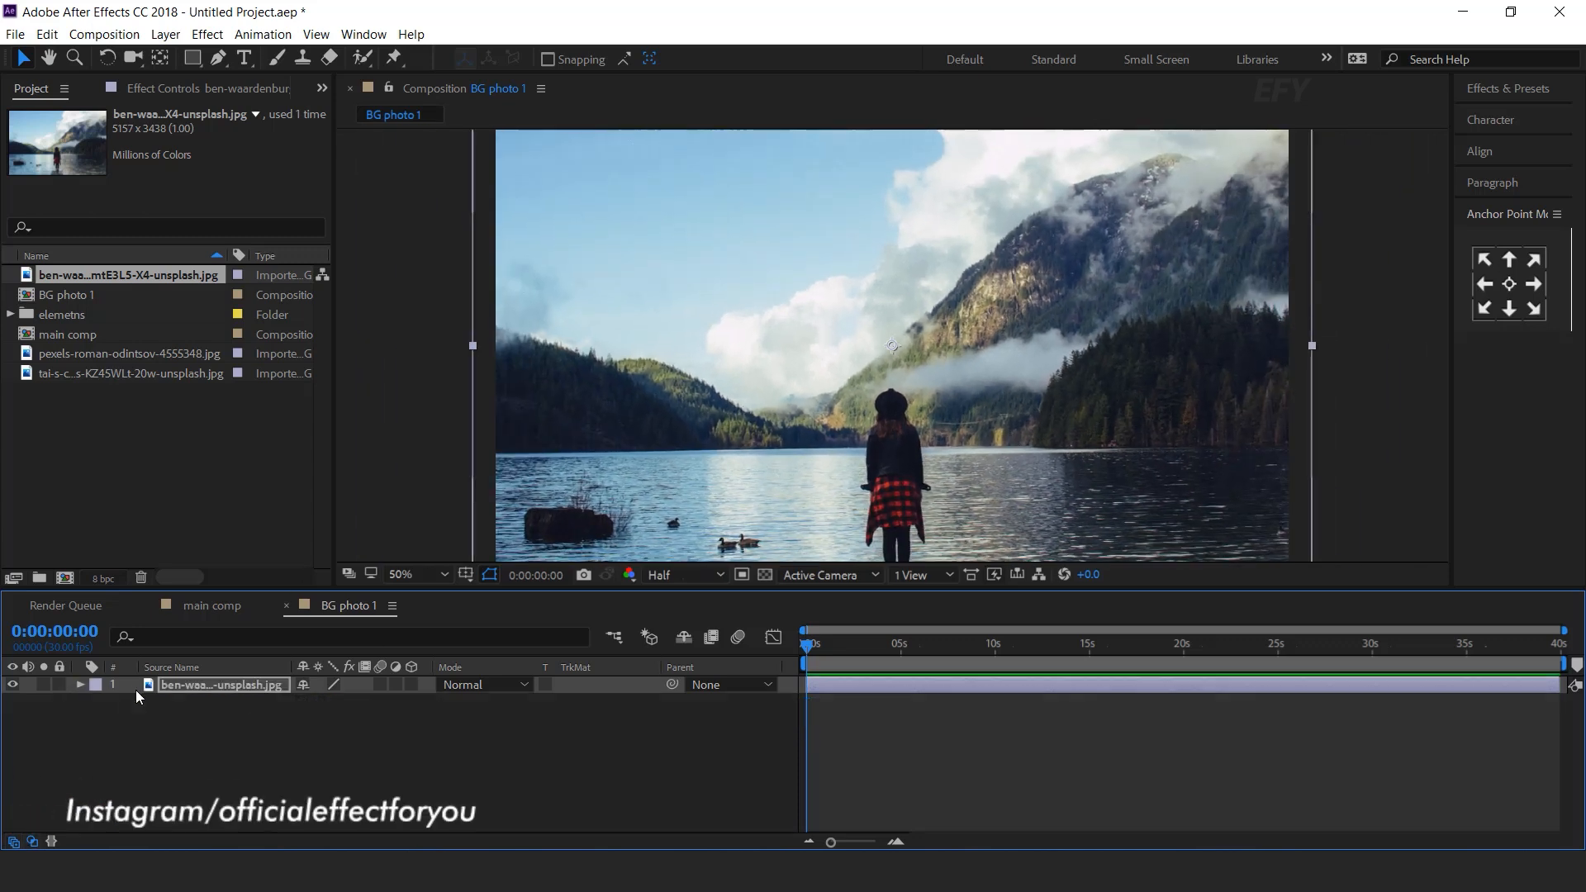
Close the BG photo 1 composition and place it in main comp as a 3D layer
{"action": "left_click", "coordinate": [286, 605]}
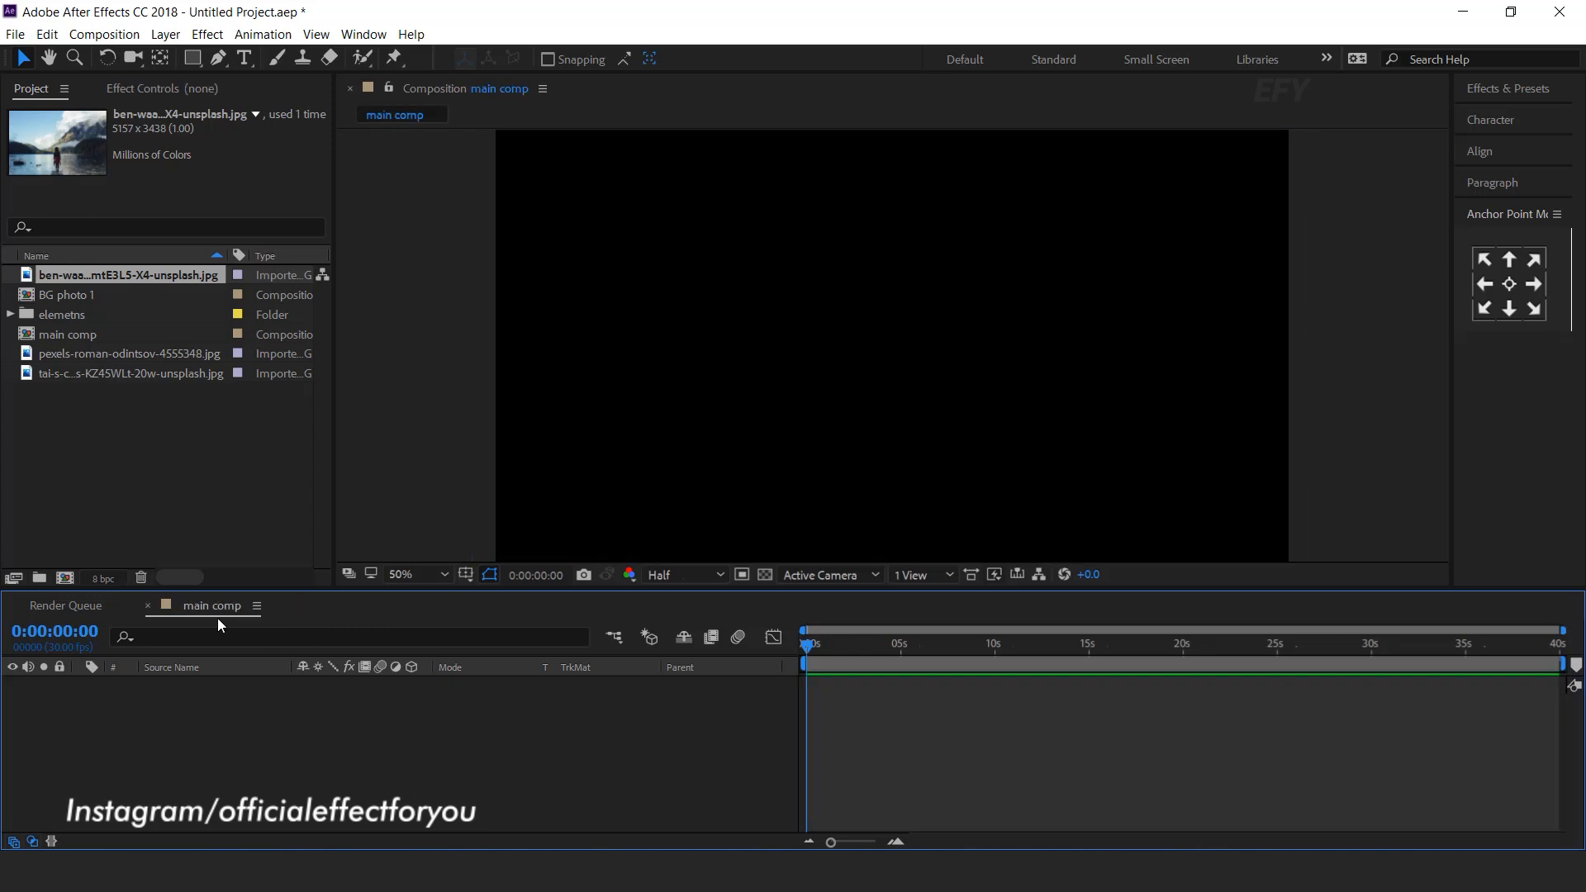
{"action": "left_click", "coordinate": [142, 407]}
{"action": "left_click_drag", "start_coordinate": [73, 295], "coordinate": [246, 721]}
{"action": "left_click", "coordinate": [412, 685]}
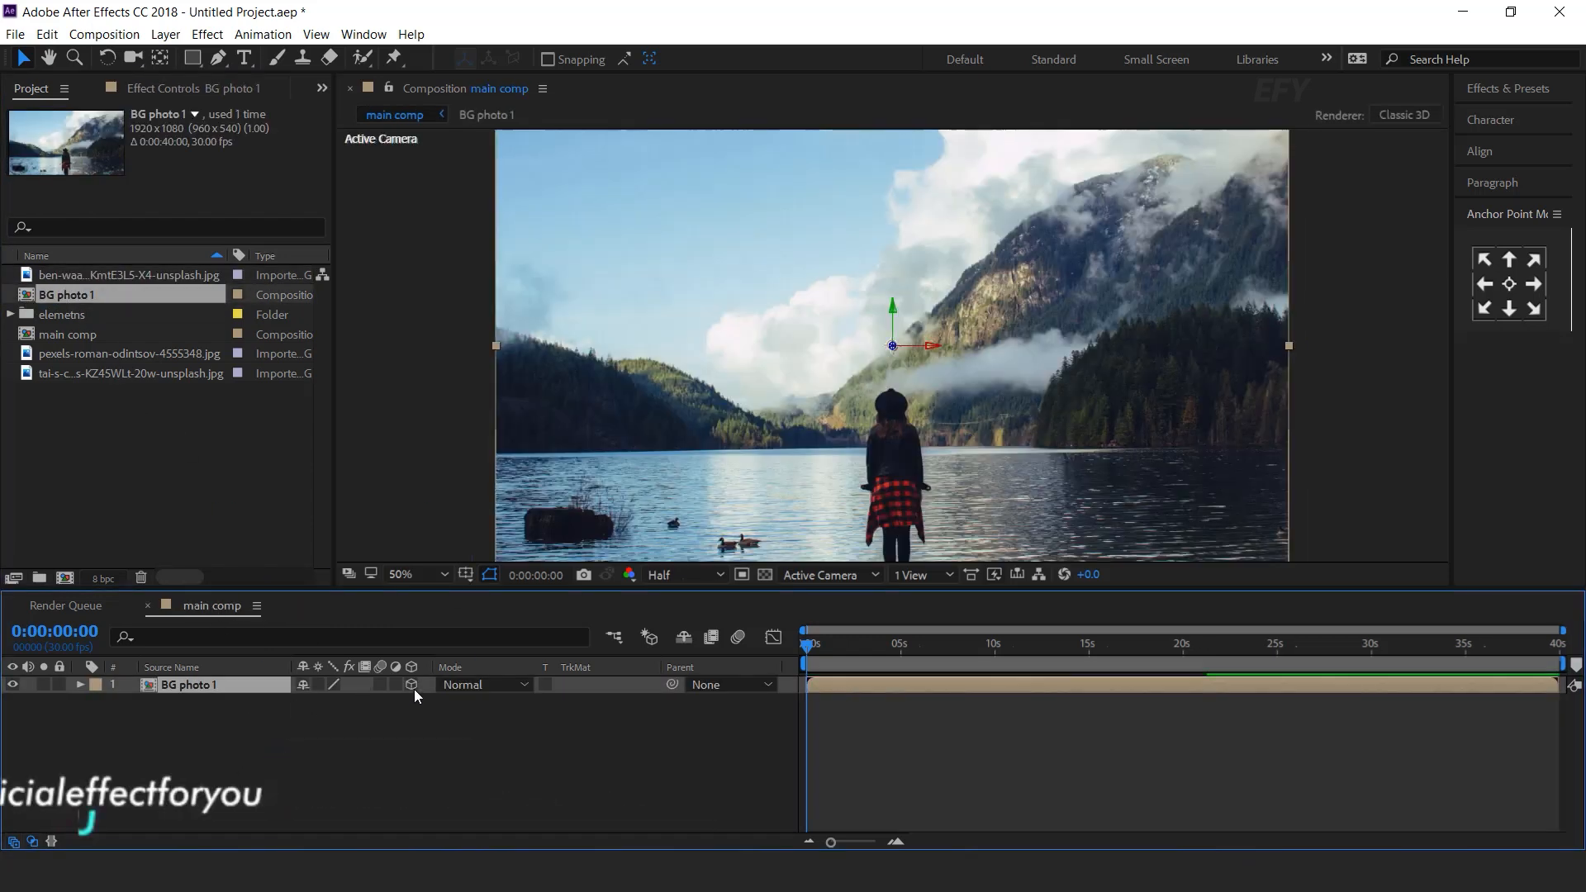
Set the BG photo 1 layer's scale to 200% and collapse its properties
{"action": "key", "text": "s"}
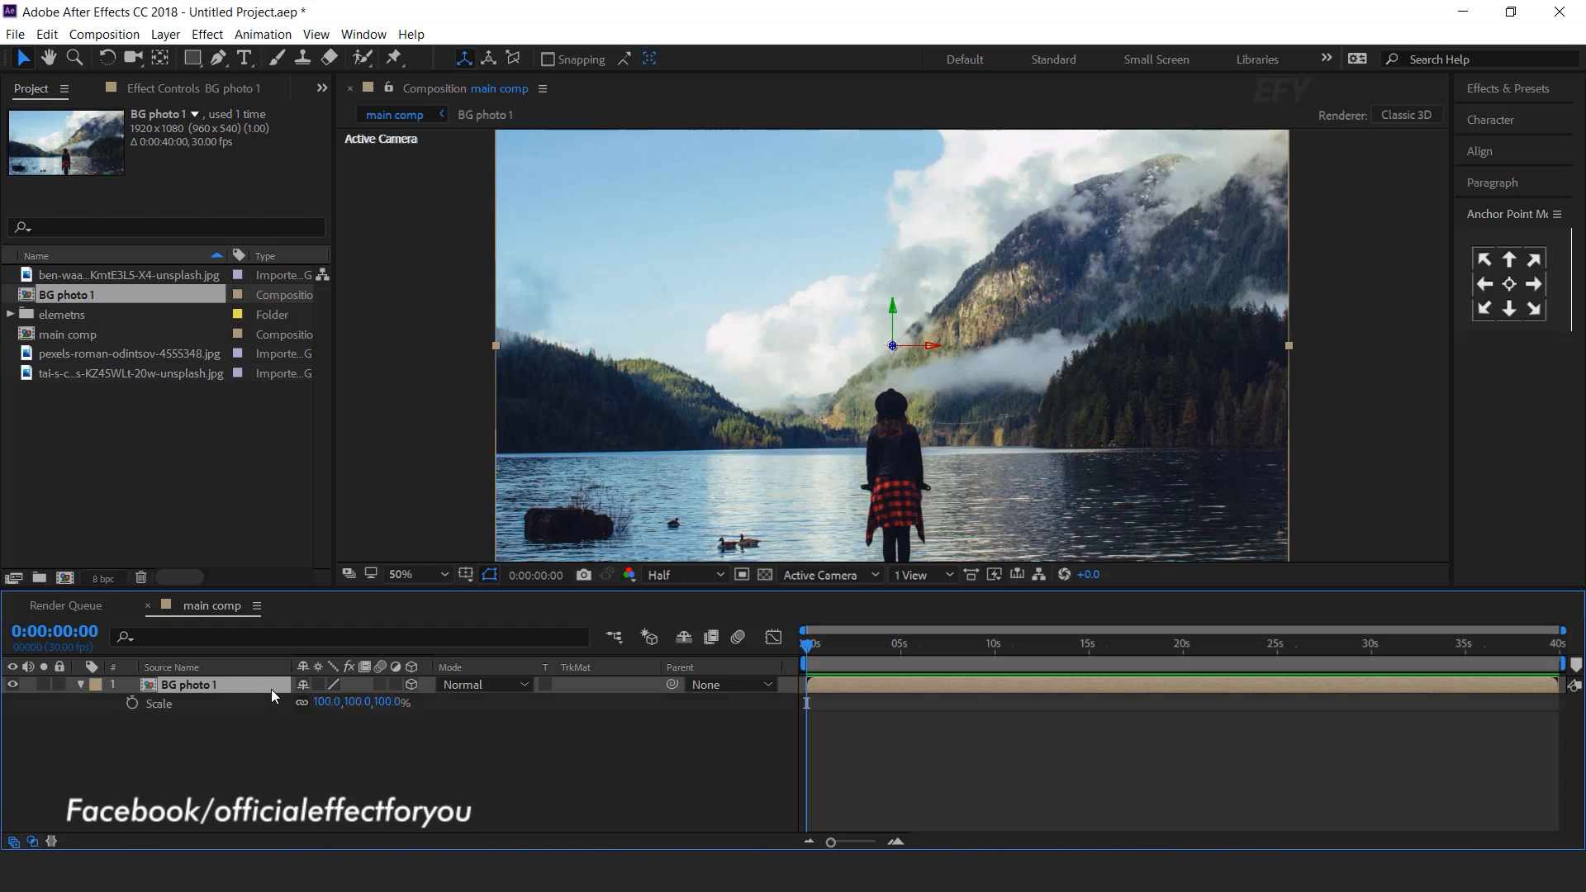
{"action": "left_click", "coordinate": [390, 702]}
{"action": "type", "text": "200"}
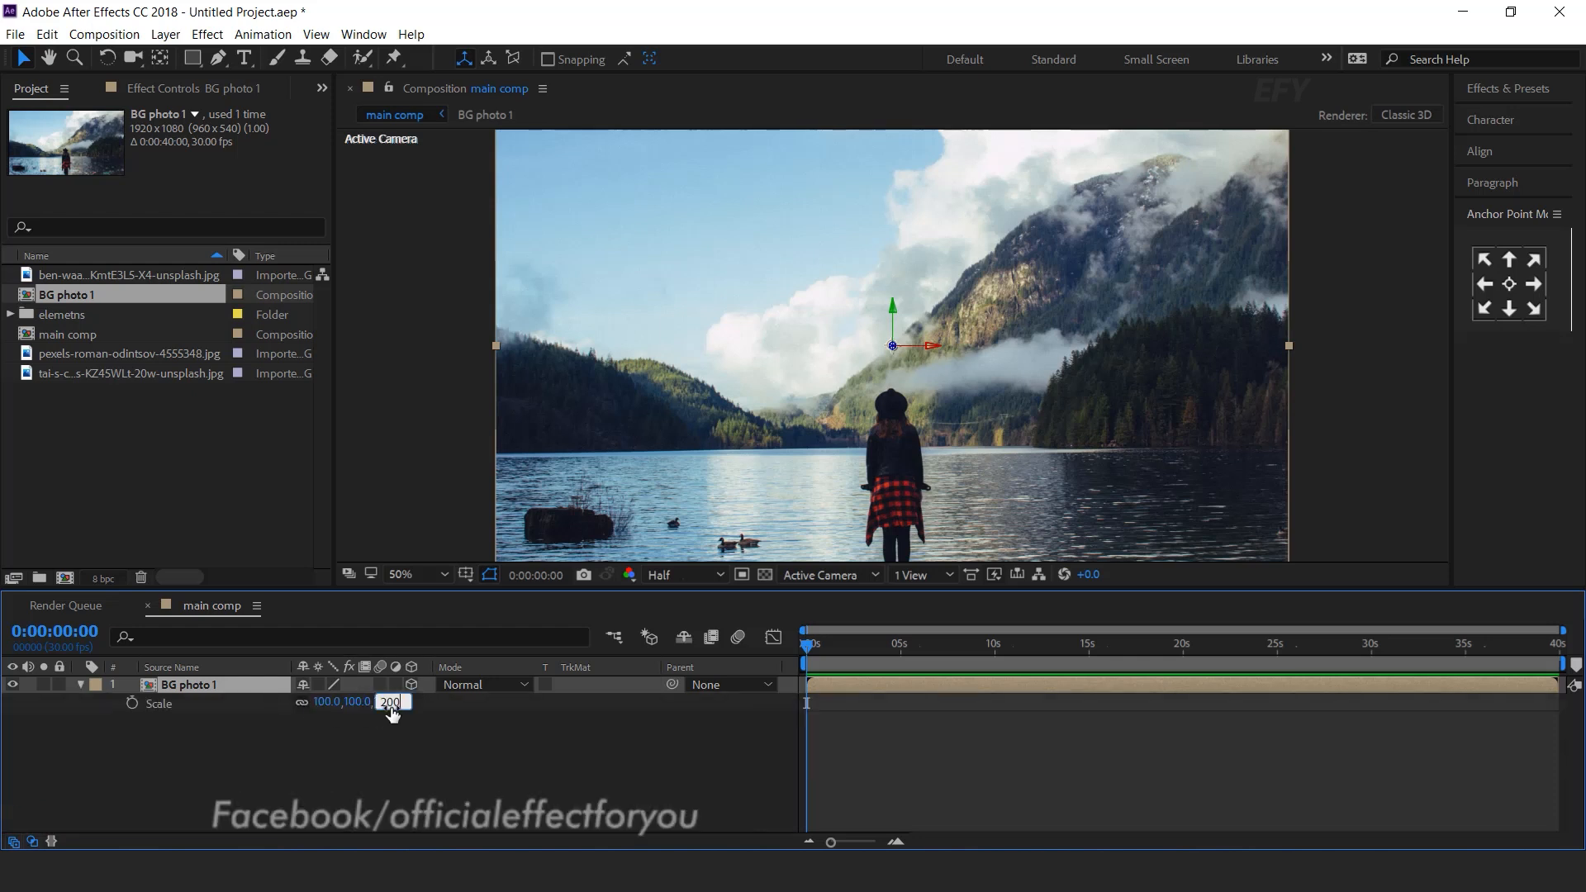
{"action": "left_click", "coordinate": [246, 708]}
{"action": "left_click", "coordinate": [79, 685]}
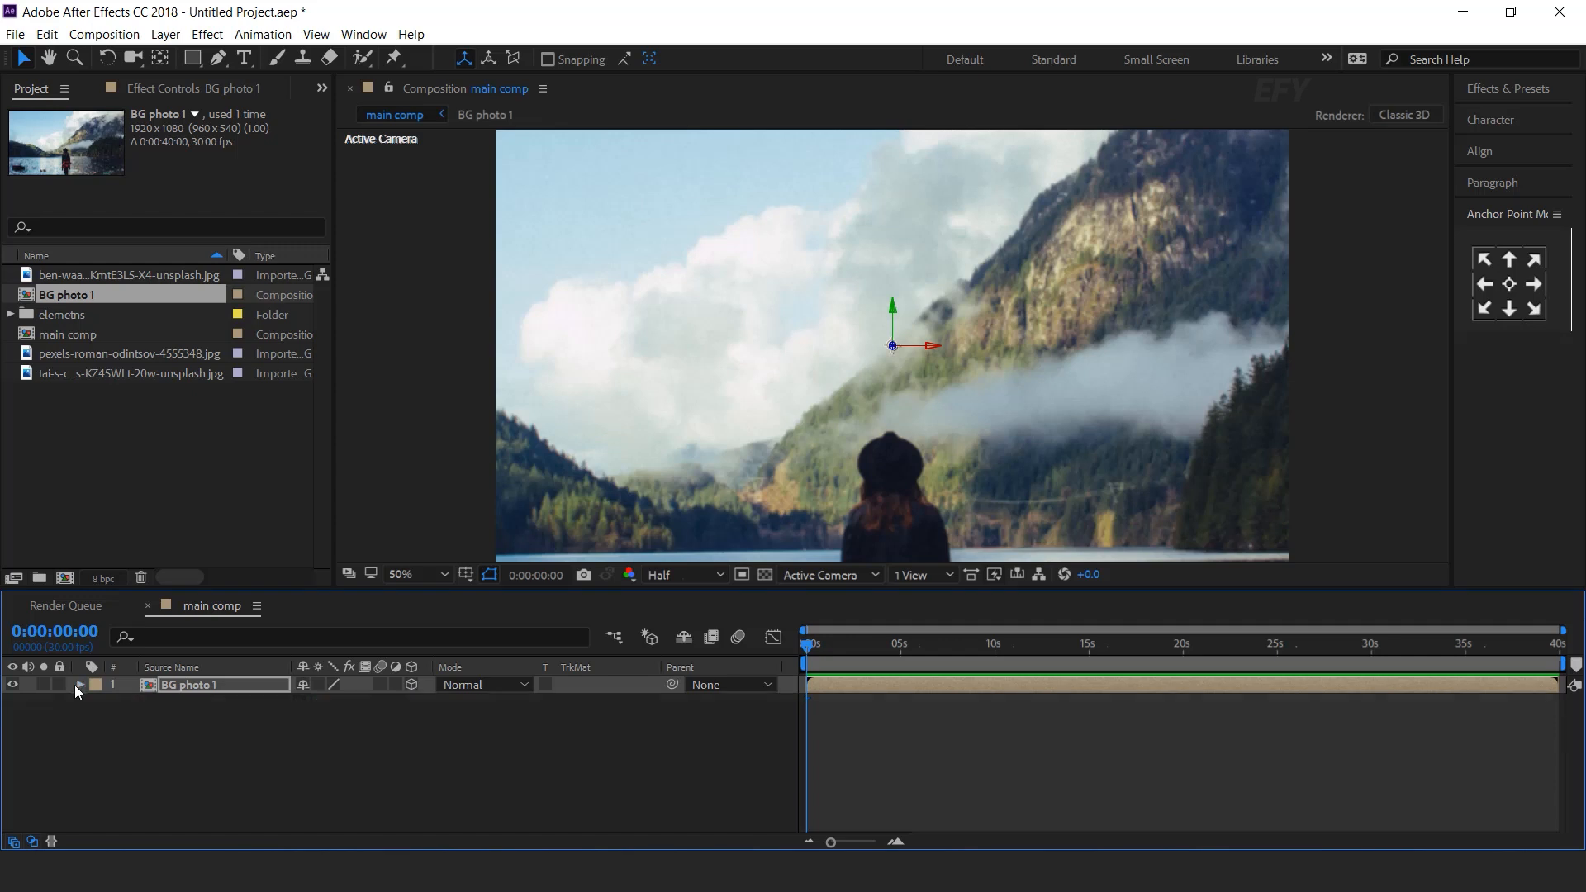
Switch to the 2 Views - Horizontal layout and push the BG photo 1 layer back in depth until it nearly fits the camera frame
{"action": "left_click", "coordinate": [919, 575]}
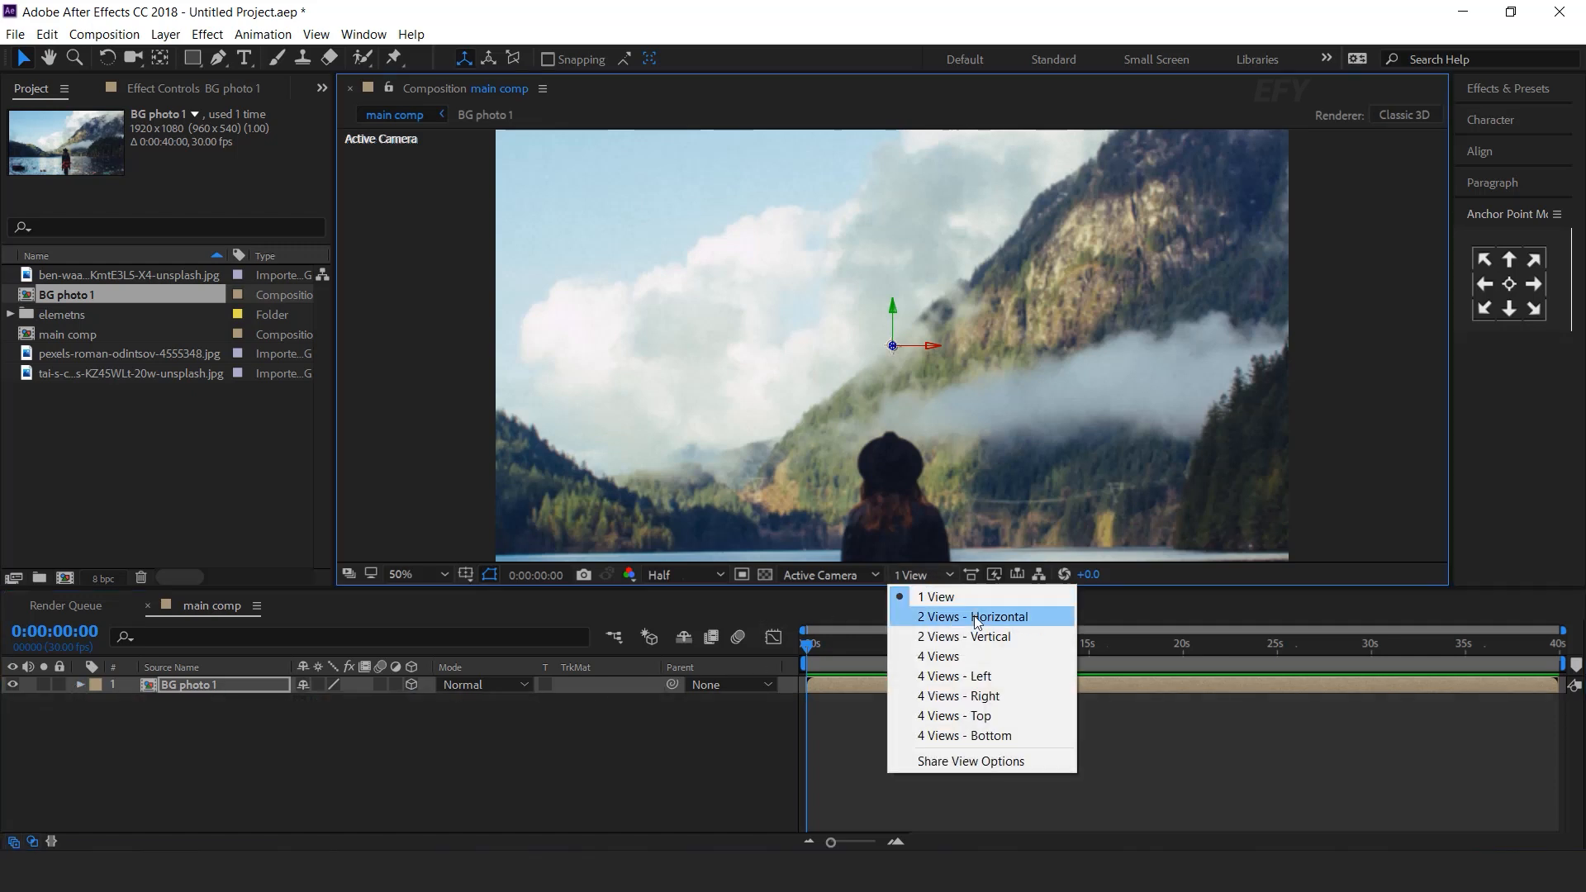
{"action": "left_click", "coordinate": [942, 612]}
{"action": "left_click_drag", "start_coordinate": [615, 348], "coordinate": [599, 112]}
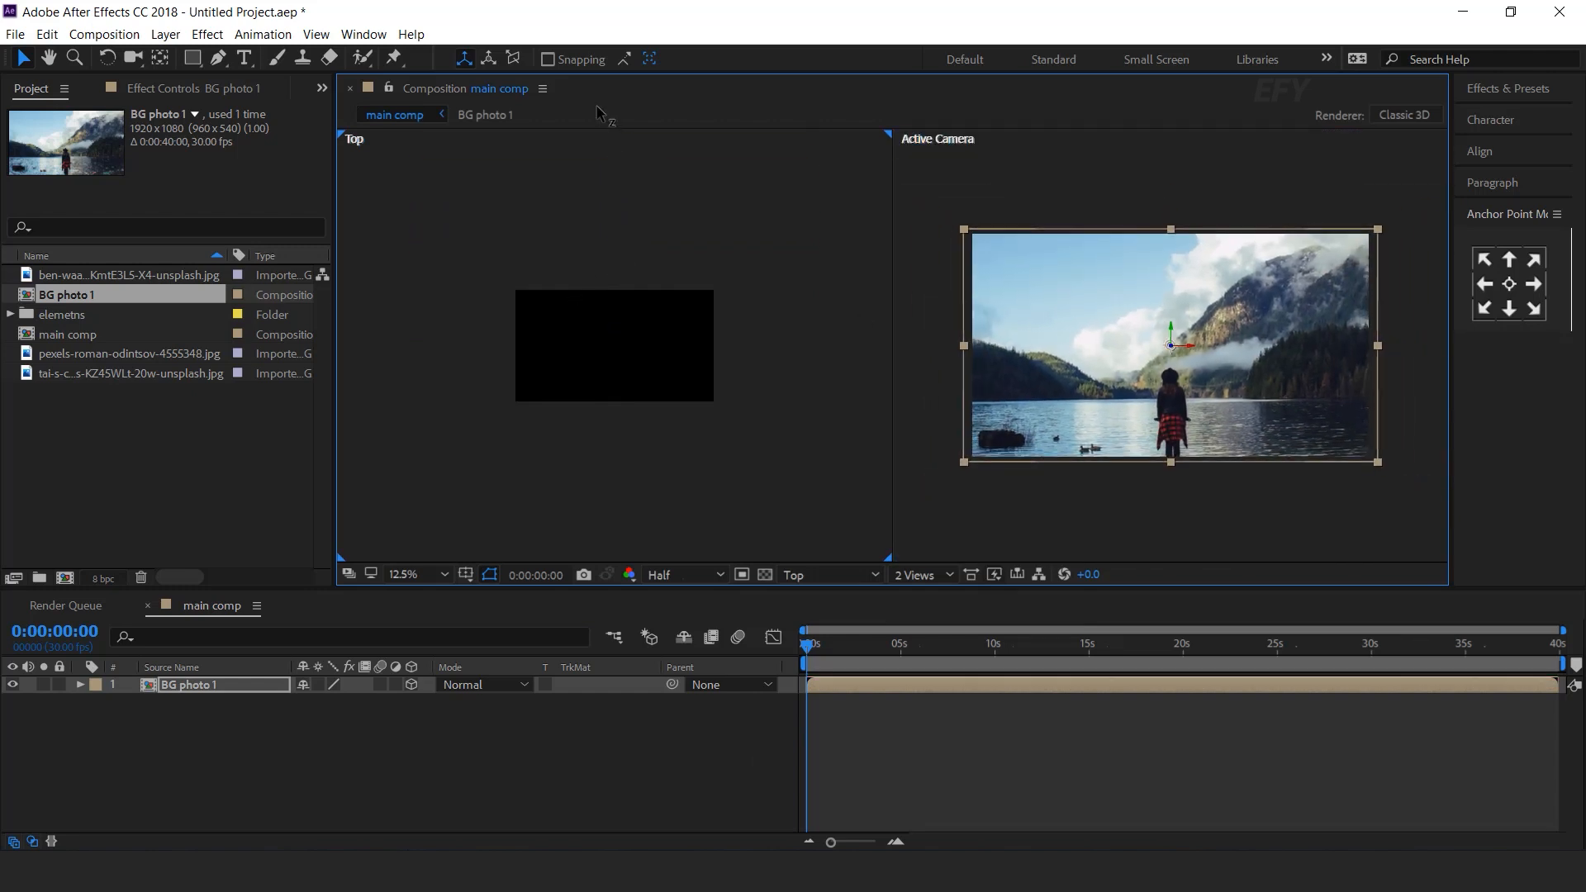
{"action": "left_click", "coordinate": [243, 765]}
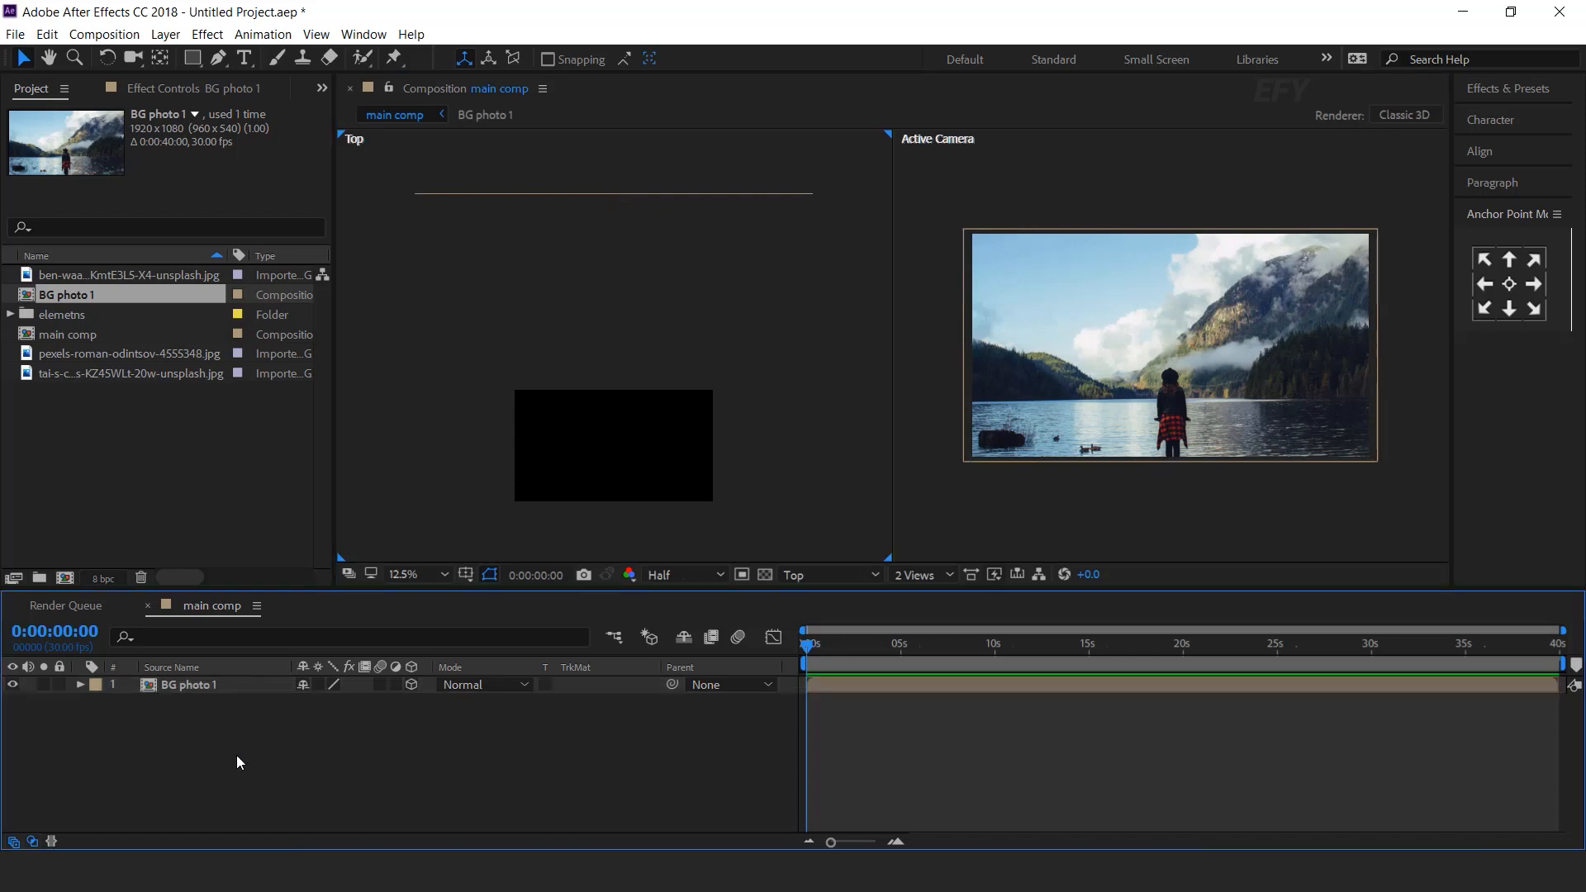
Apply Motion Tile to the BG photo 1 layer with output width and height of 200 and Mirror Edges enabled
{"action": "left_click", "coordinate": [197, 688]}
{"action": "key", "text": "ctrl+space"}
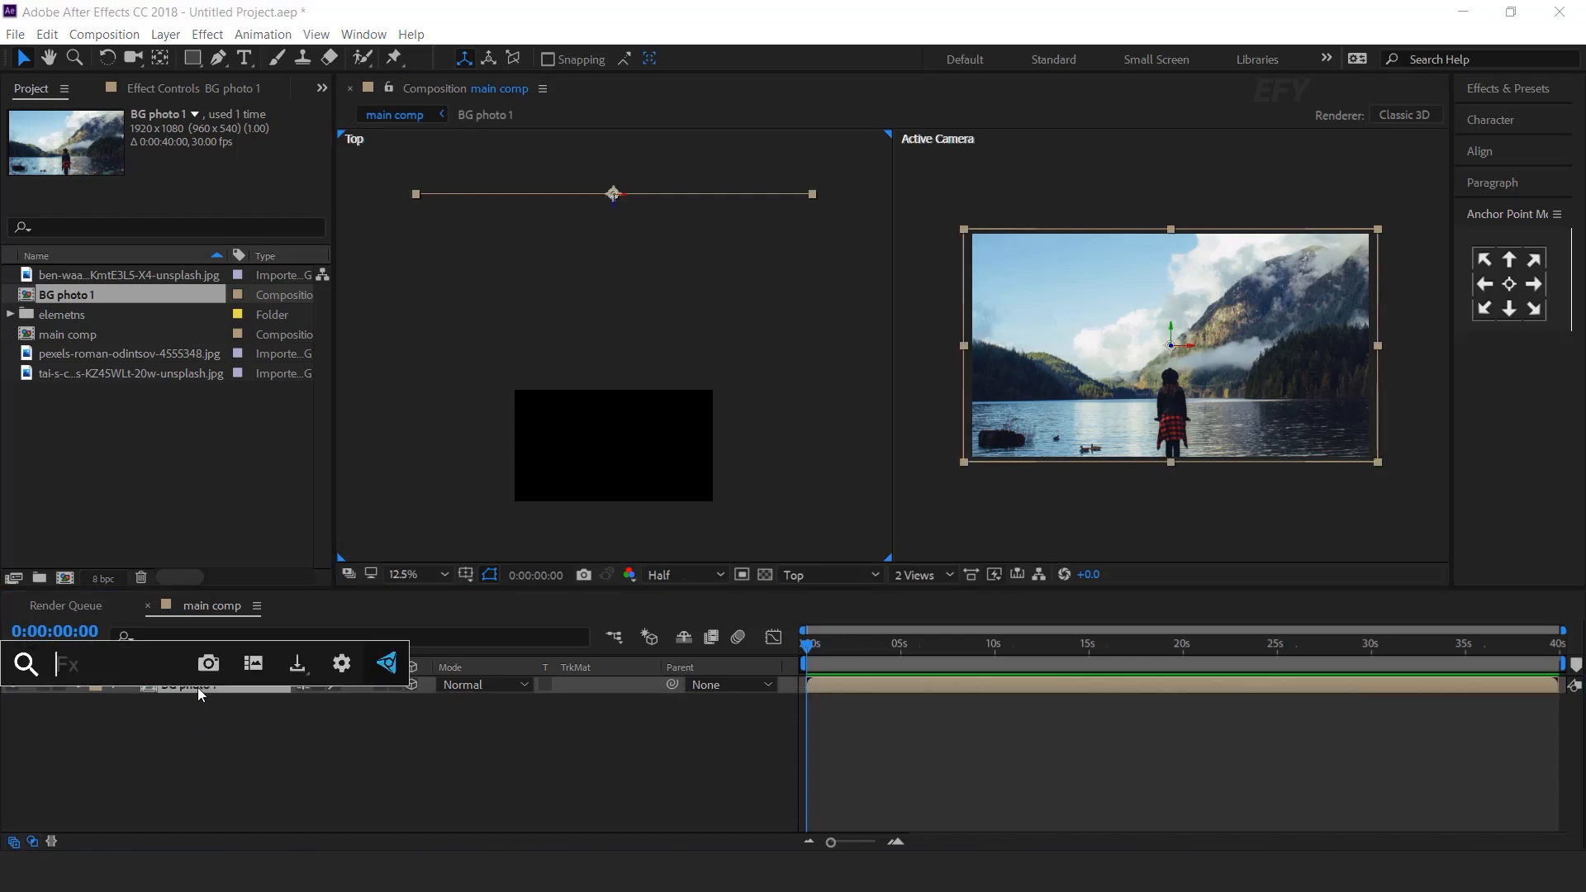
{"action": "type", "text": "motion"}
{"action": "key", "text": "Return"}
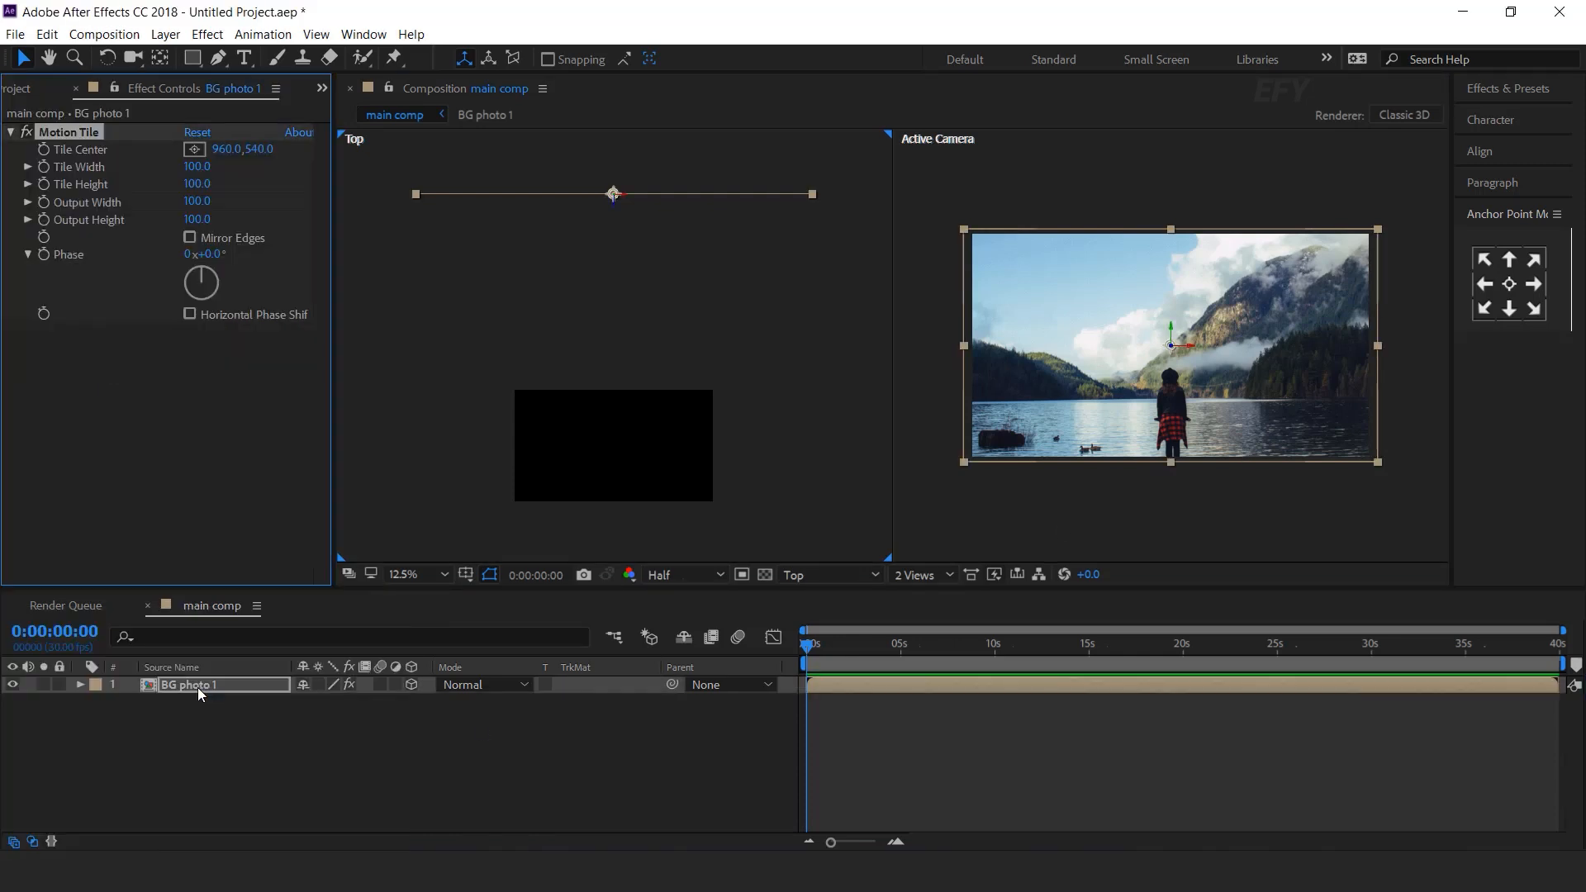
{"action": "left_click", "coordinate": [198, 202]}
{"action": "type", "text": "200"}
{"action": "key", "text": "Tab"}
{"action": "type", "text": "200"}
{"action": "key", "text": "Return"}
{"action": "left_click", "coordinate": [190, 237]}
{"action": "left_click", "coordinate": [507, 756]}
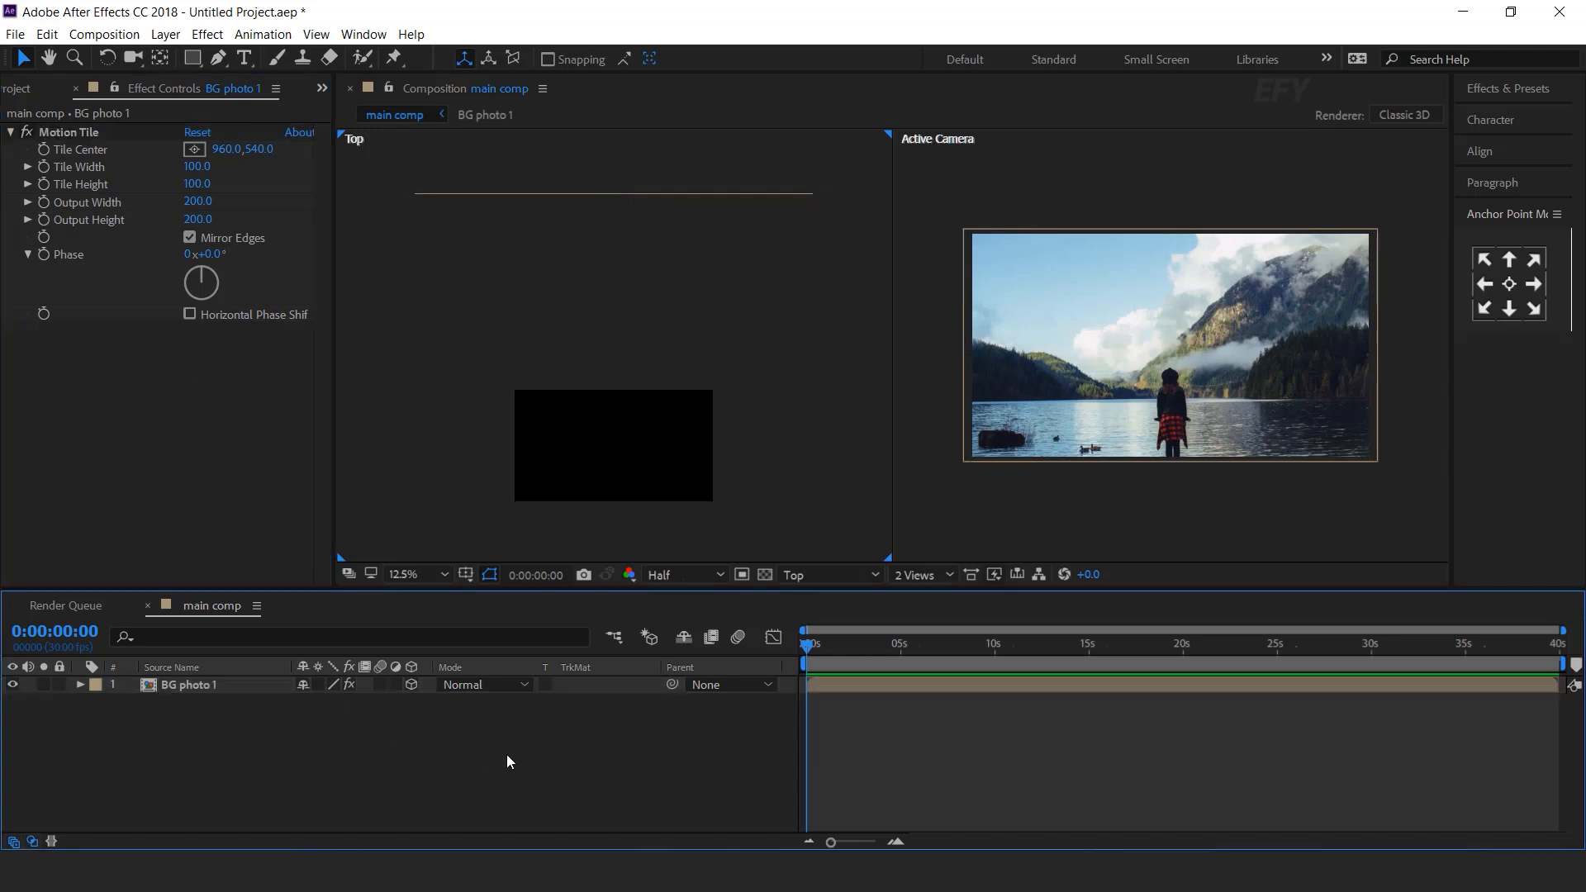
Return to a single view and apply Gaussian Blur to the BG photo 1 layer with a blurriness of 20
{"action": "left_click", "coordinate": [921, 575]}
{"action": "left_click", "coordinate": [982, 597]}
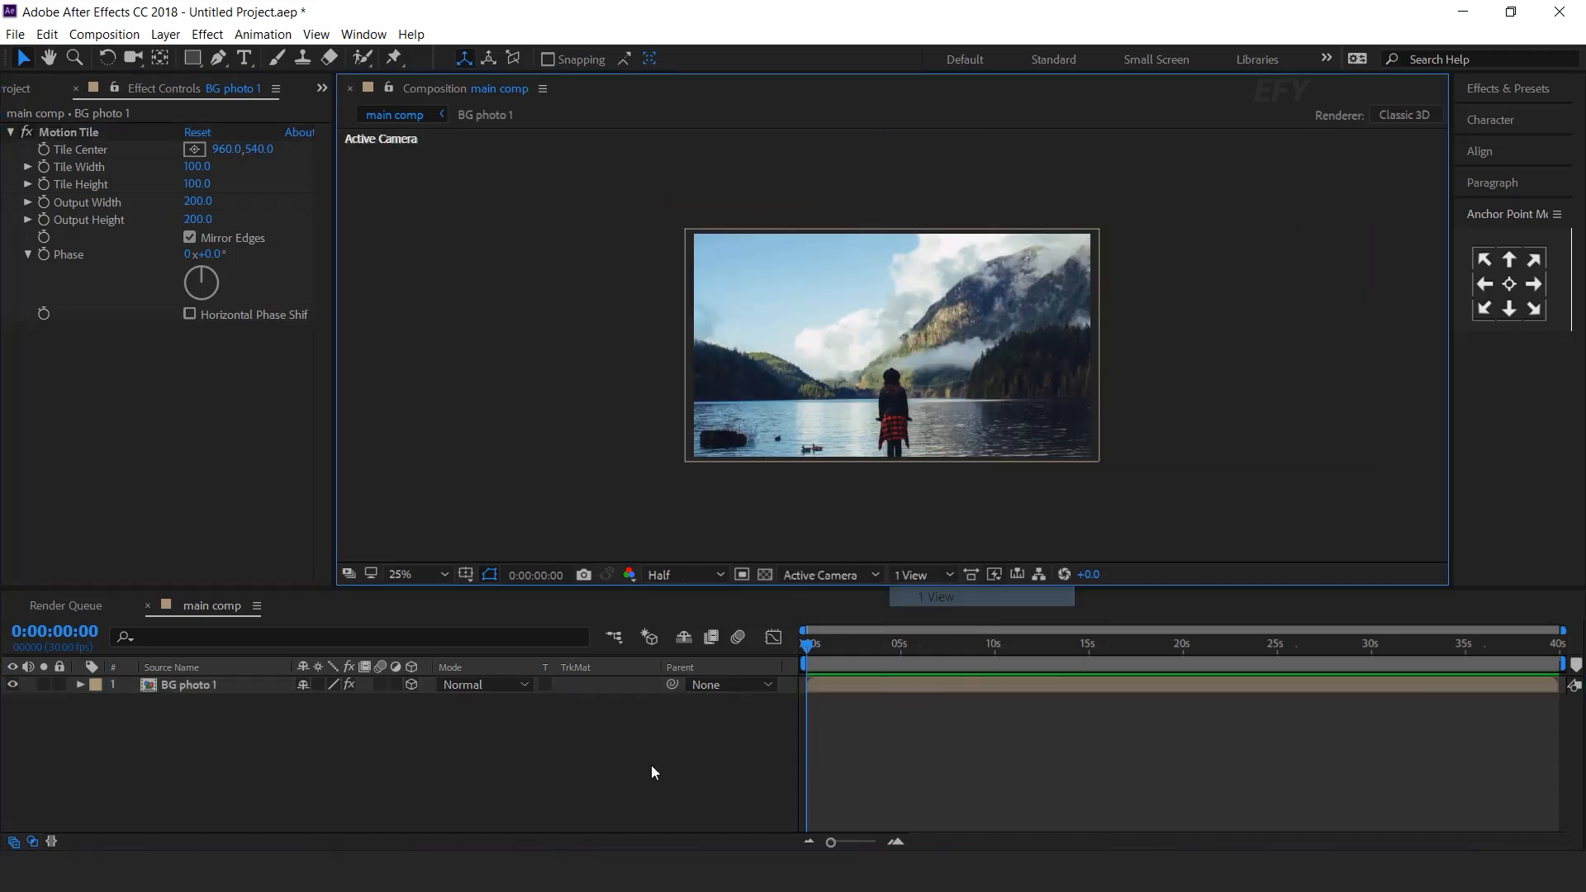
{"action": "left_click", "coordinate": [228, 687]}
{"action": "key", "text": "ctrl+space"}
{"action": "type", "text": "gau"}
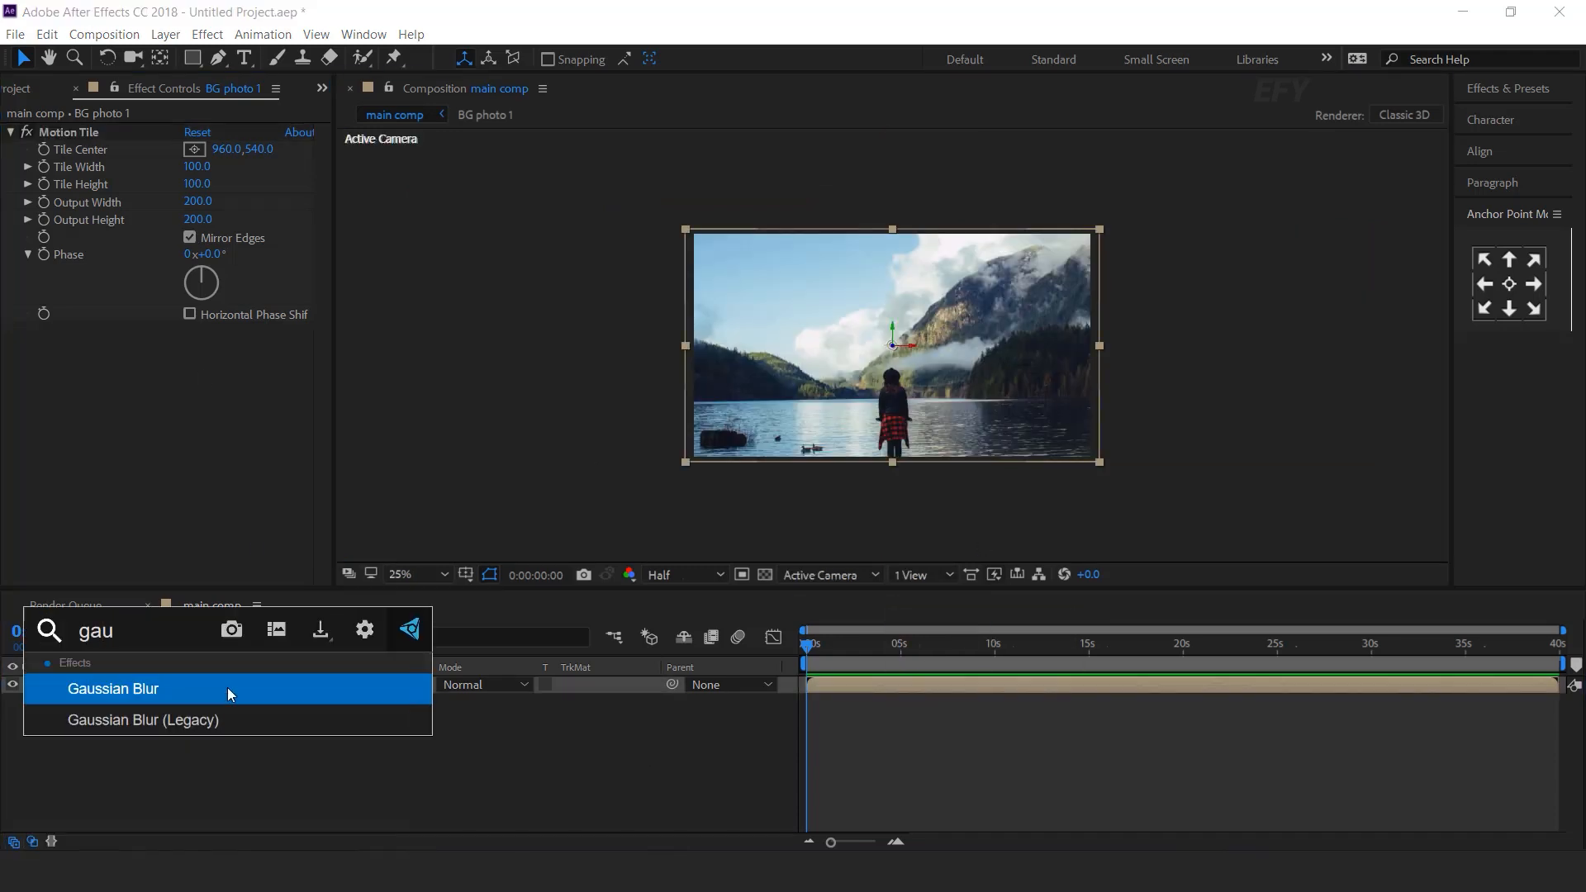
{"action": "key", "text": "Return"}
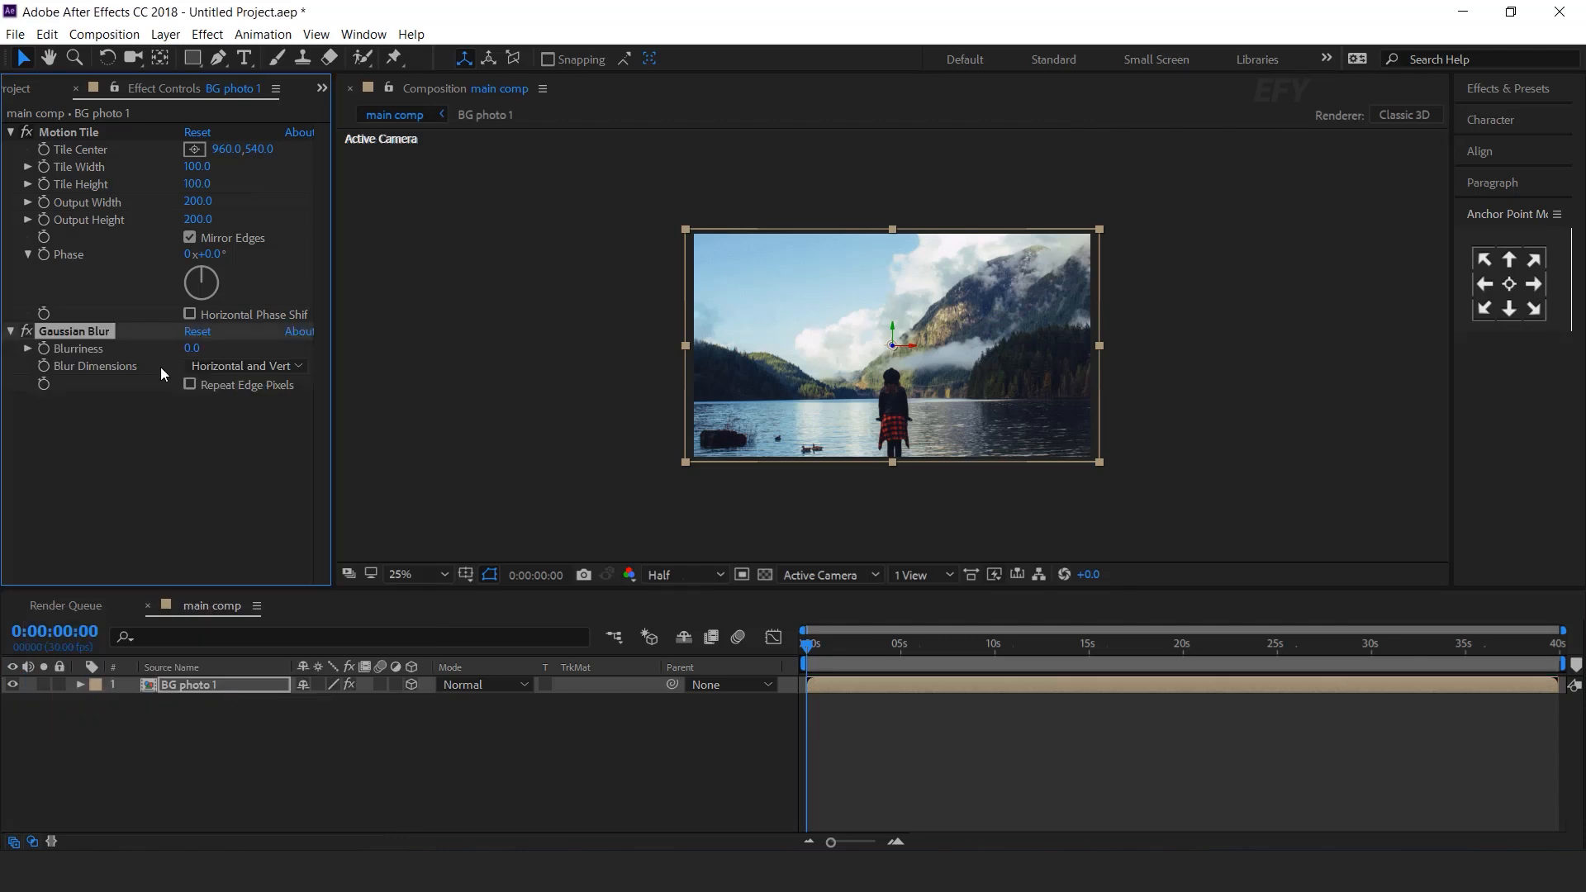
{"action": "left_click", "coordinate": [195, 349]}
{"action": "key", "text": "Return"}
{"action": "left_click", "coordinate": [699, 764]}
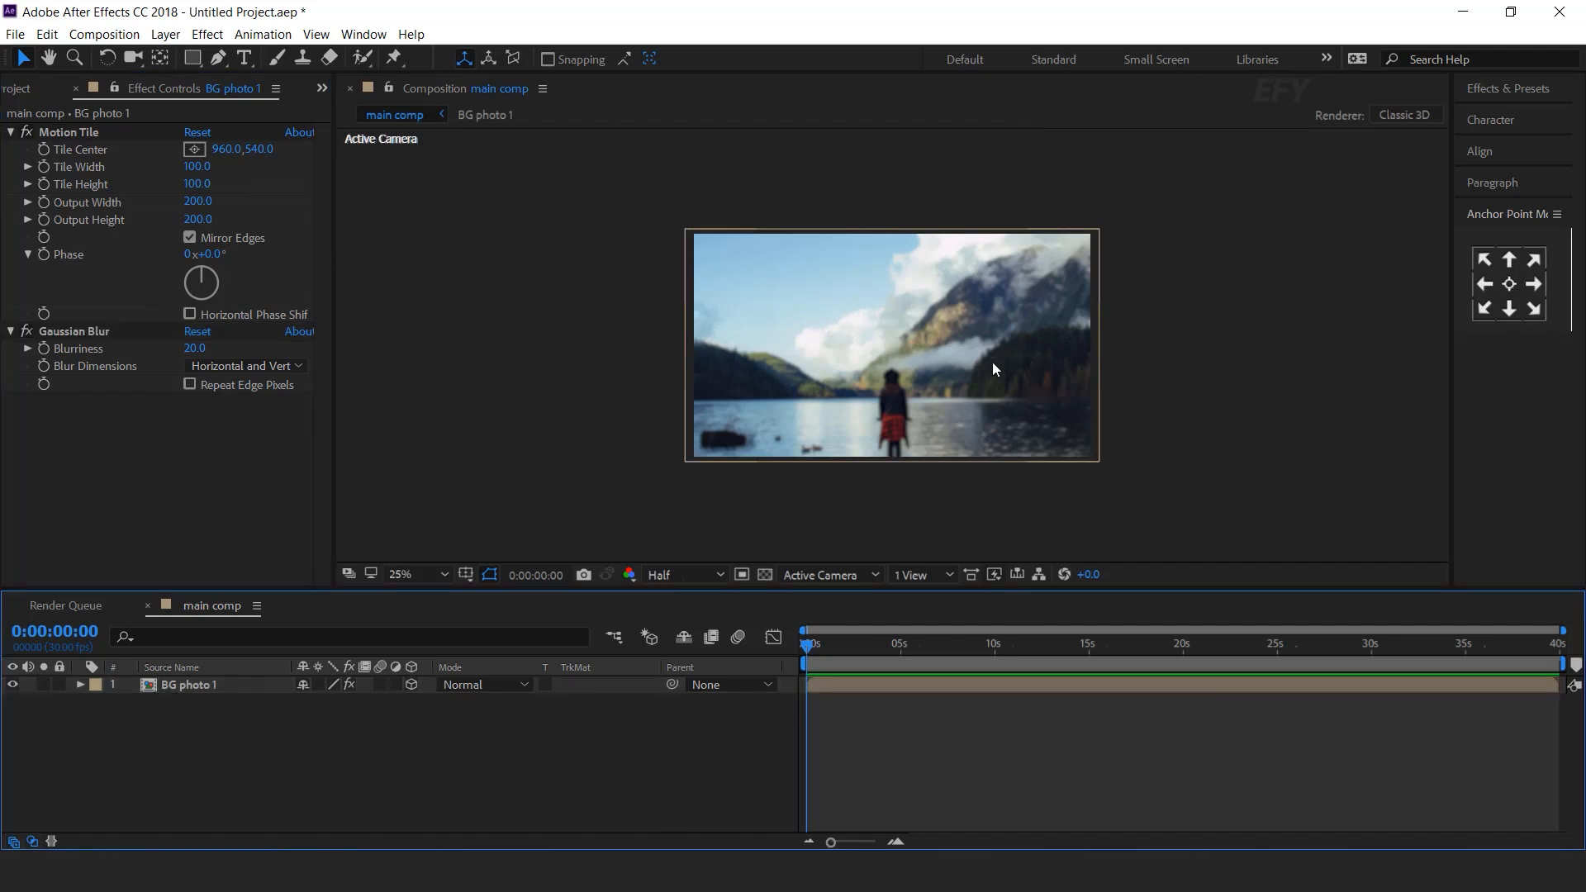
Create a new composition named "center frame 1" with a width of 990 px and a height of 1200 px
{"action": "left_click", "coordinate": [18, 88]}
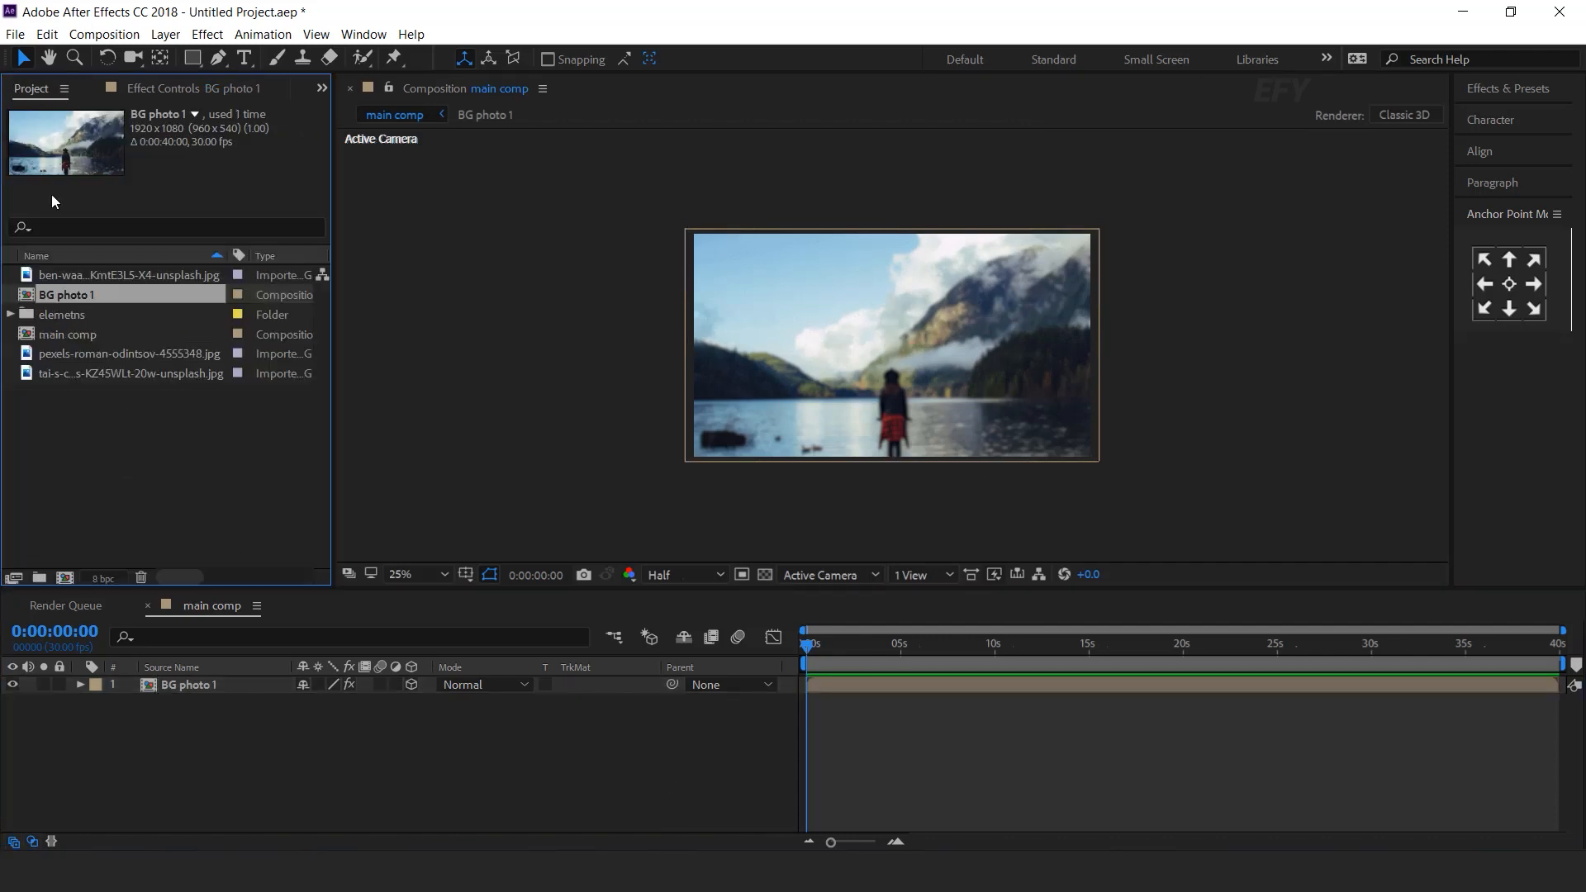
{"action": "left_click", "coordinate": [64, 578]}
{"action": "double_click", "coordinate": [899, 431]}
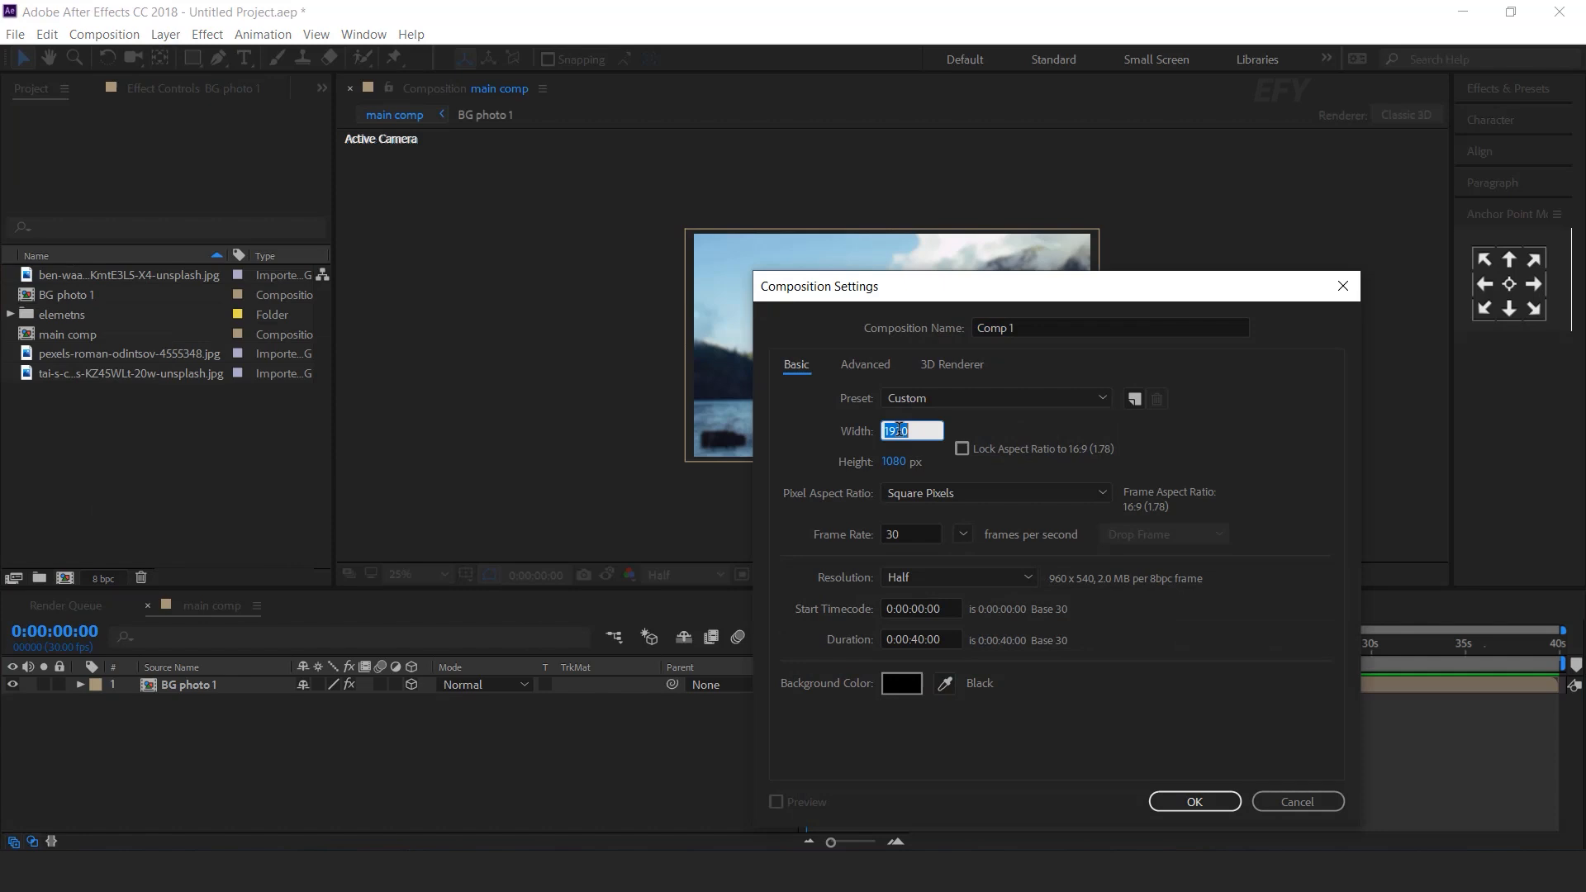
{"action": "type", "text": "990"}
{"action": "key", "text": "Tab"}
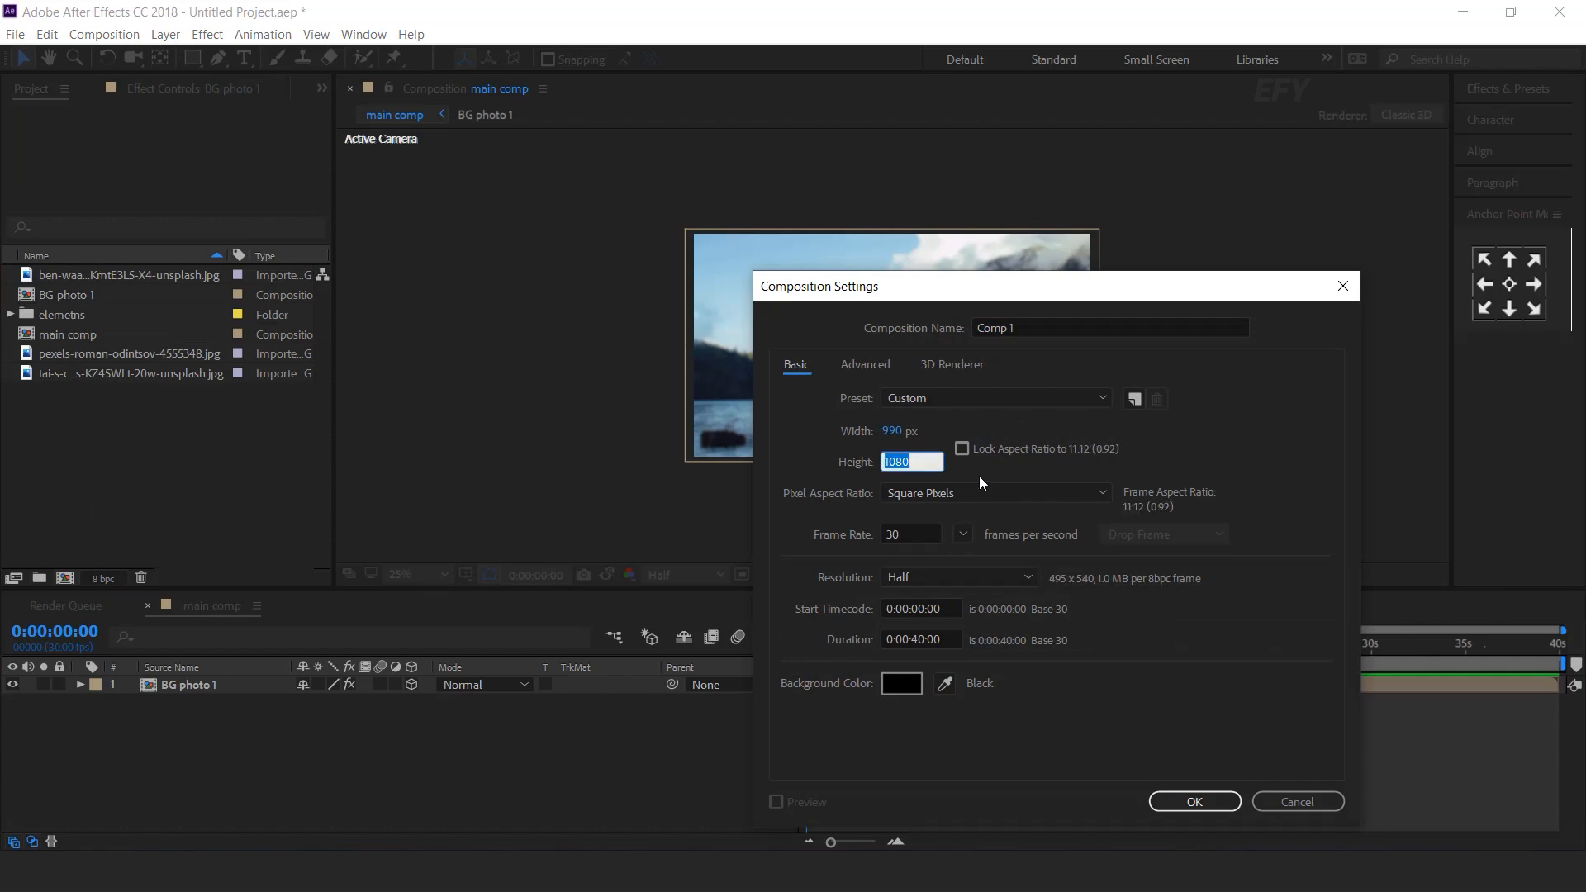
{"action": "type", "text": "1200"}
{"action": "left_click", "coordinate": [1057, 327]}
{"action": "key", "text": "BackSpace"}
{"action": "type", "text": "cente"}
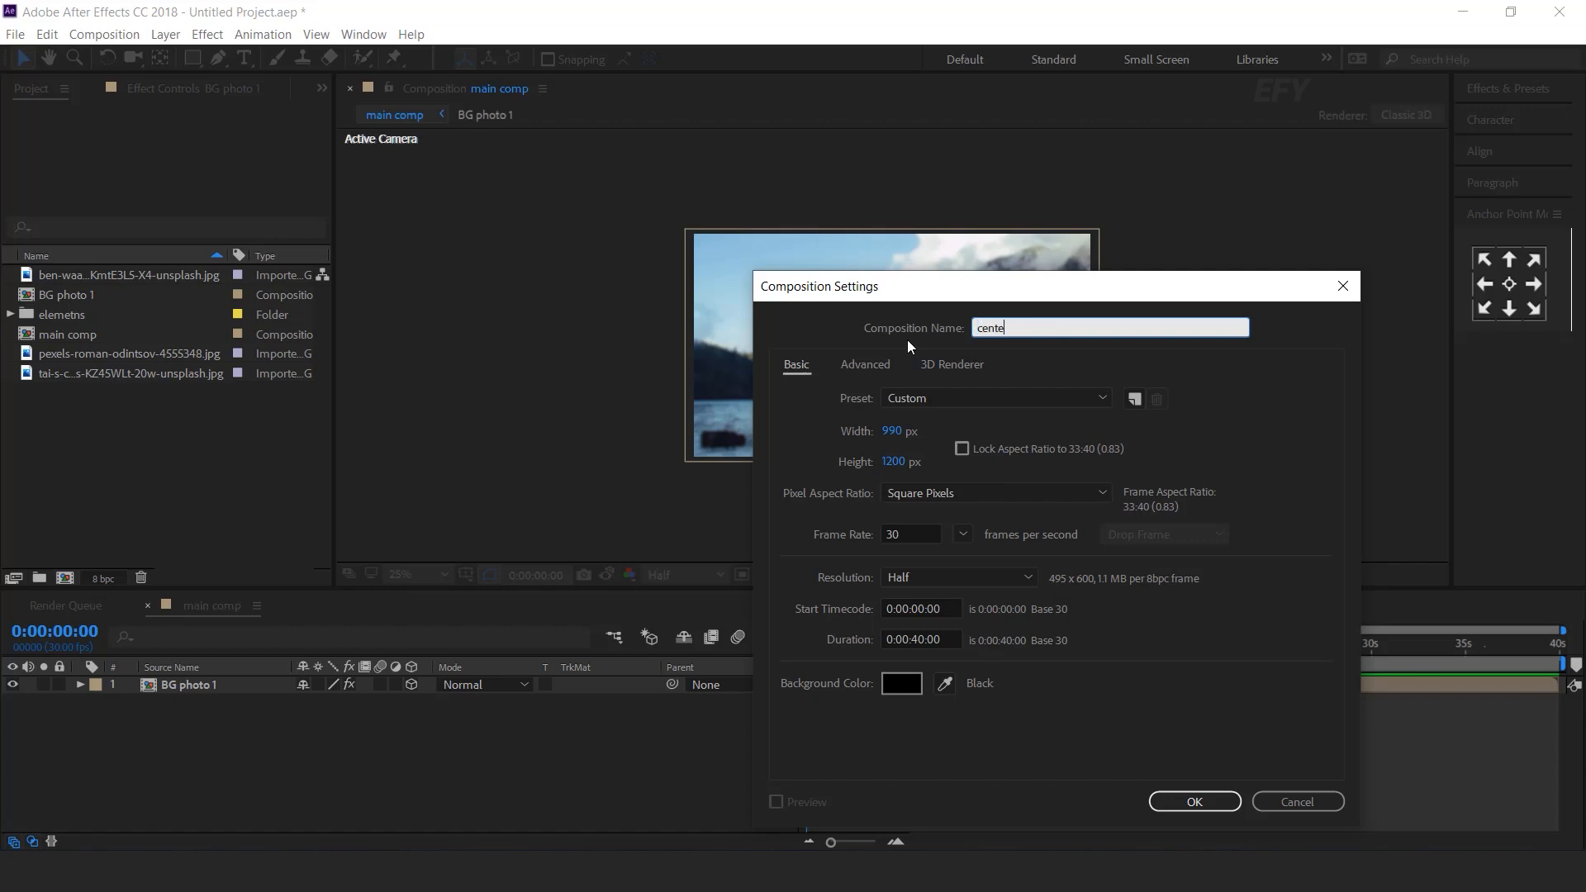
{"action": "type", "text": "r frame 1"}
{"action": "key", "text": "Return"}
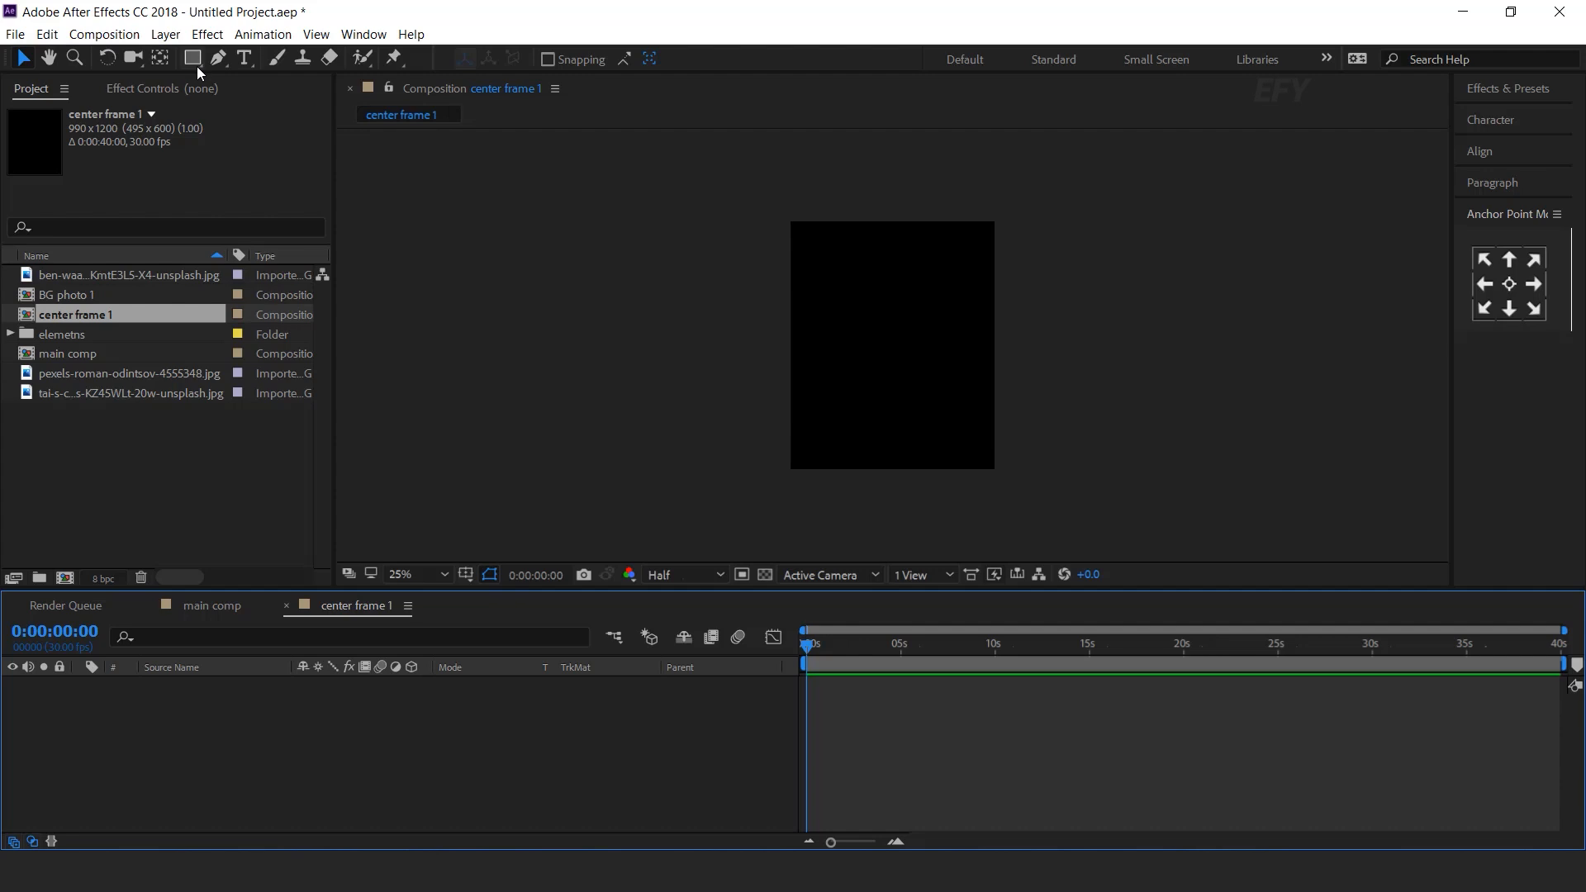
Set the shape fill to black and add a rectangle shape layer that covers the whole center frame 1 composition
{"action": "left_click", "coordinate": [195, 60]}
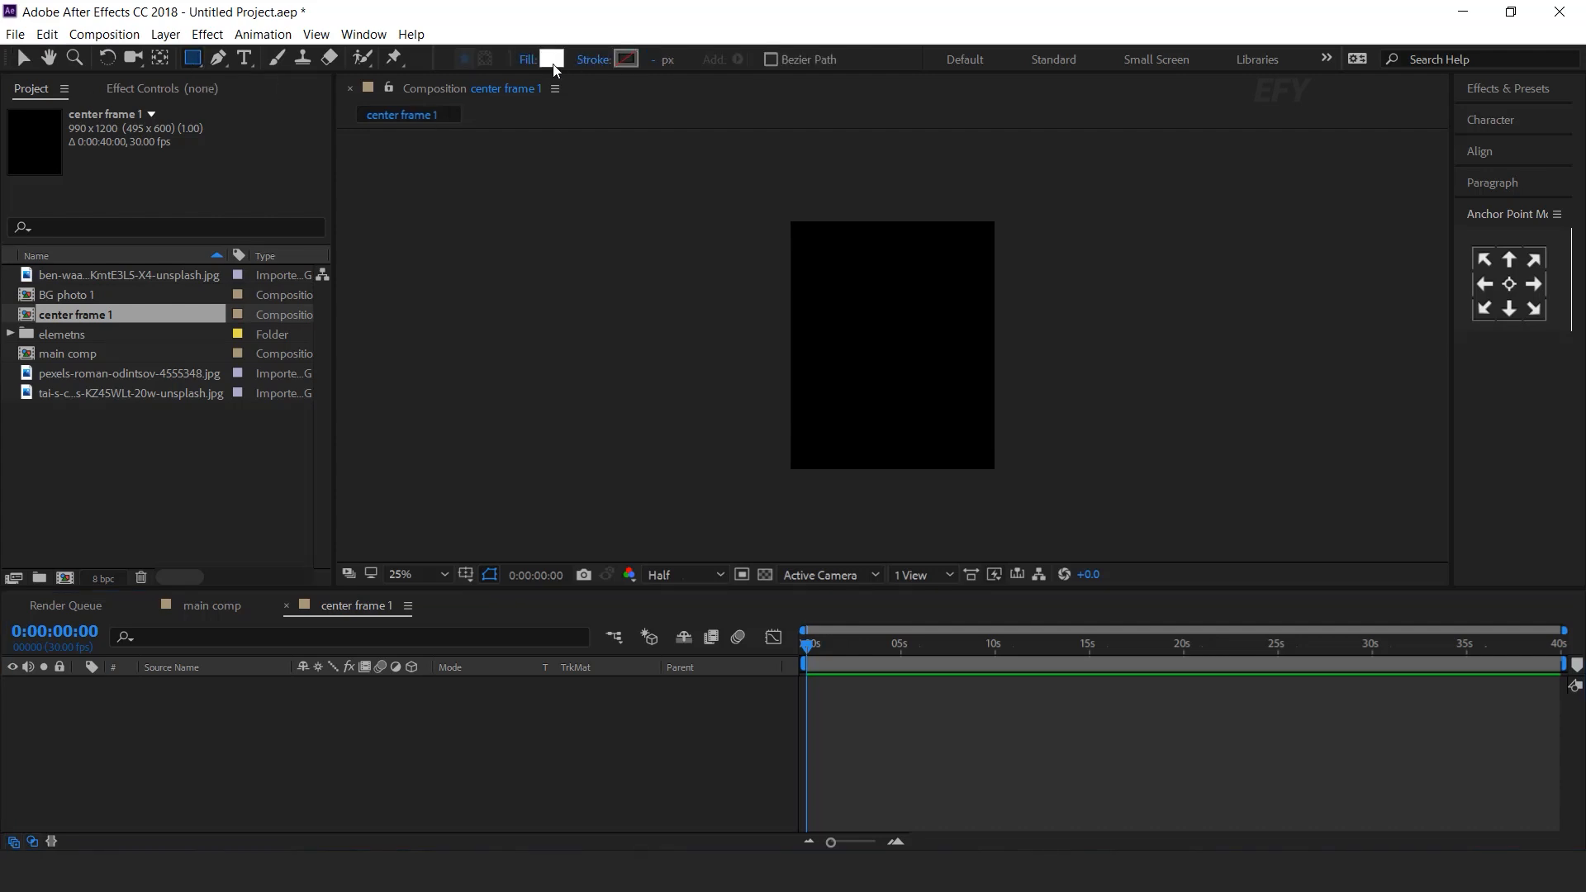
{"action": "left_click", "coordinate": [552, 59]}
{"action": "left_click", "coordinate": [56, 440]}
{"action": "left_click", "coordinate": [508, 182]}
{"action": "double_click", "coordinate": [195, 63]}
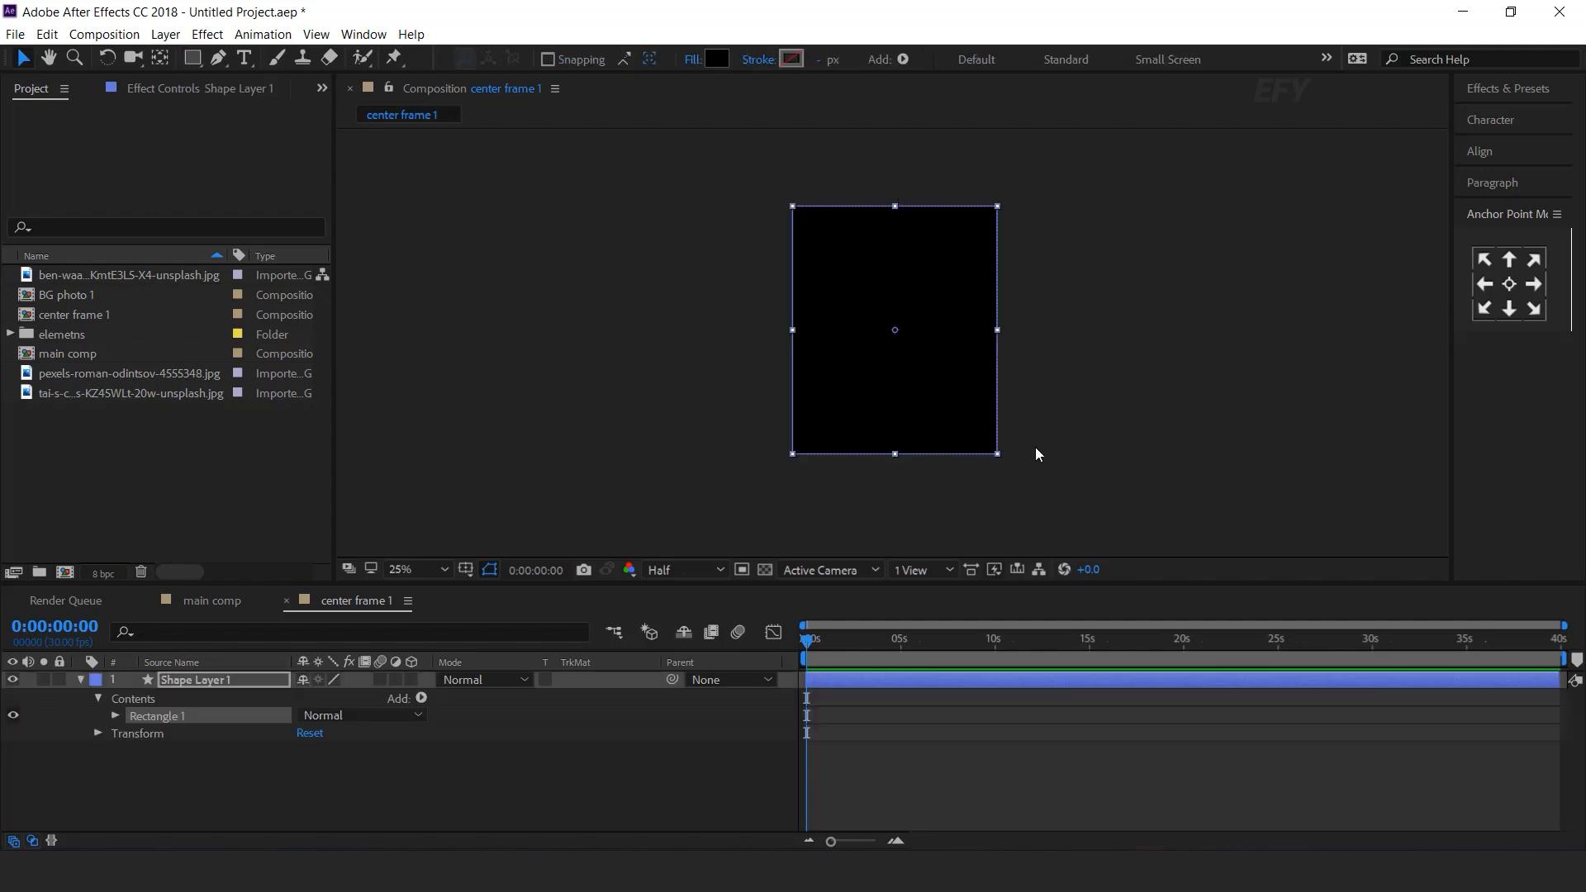
{"action": "left_click", "coordinate": [80, 679]}
Draw a second rectangle on its own shape layer, inset slightly from all four edges of the center frame 1 composition
{"action": "left_click", "coordinate": [194, 59]}
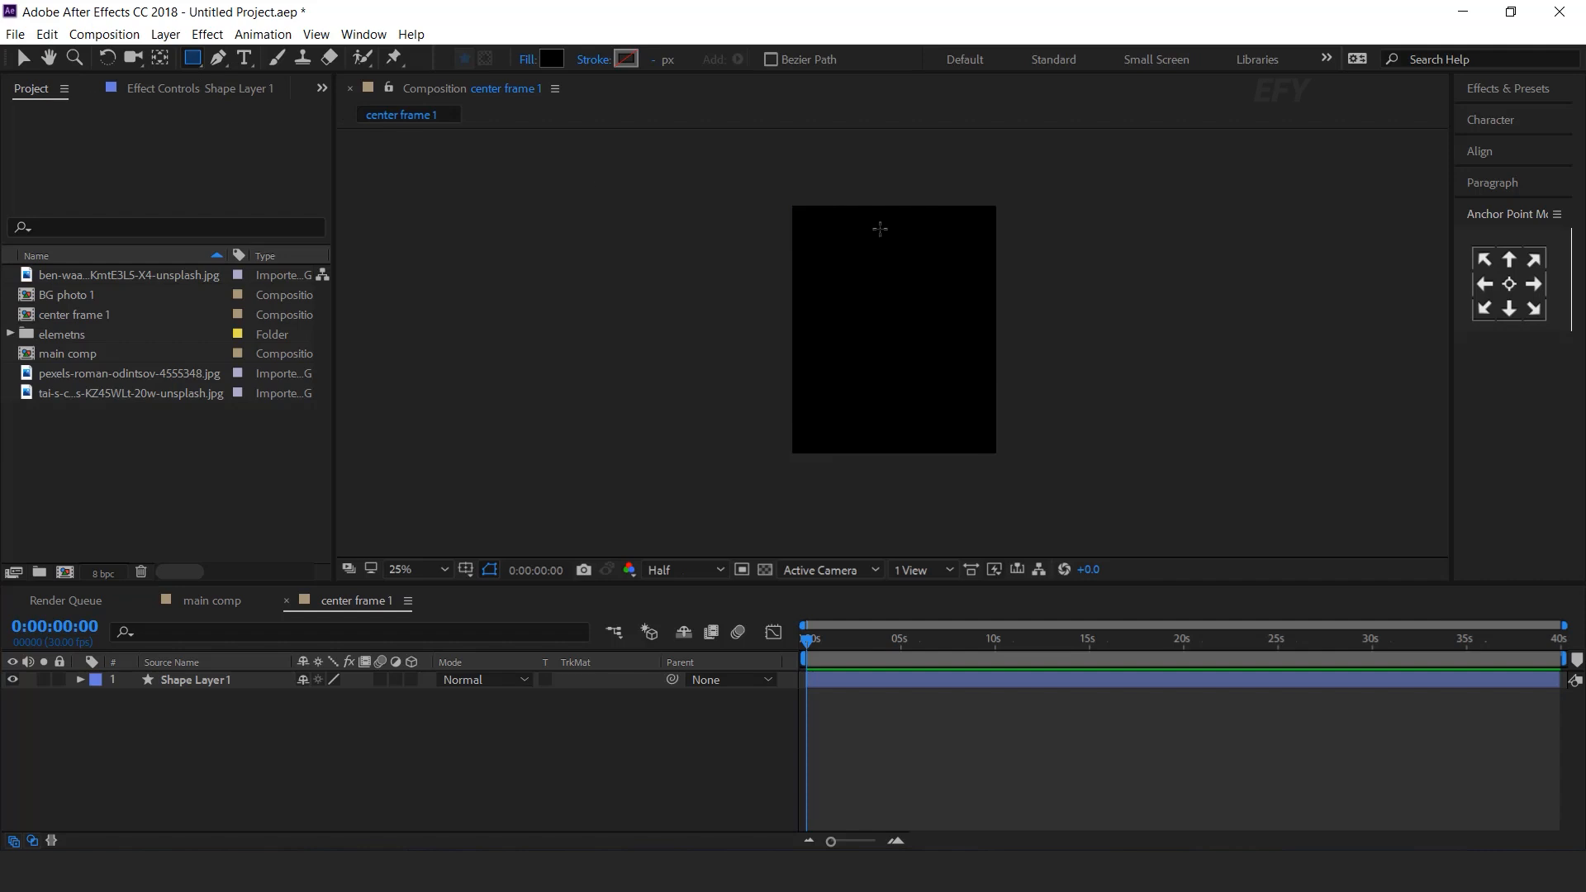
{"action": "key", "text": "grave"}
{"action": "scroll", "coordinate": [839, 395], "scroll_direction": "up", "scroll_amount": 2}
{"action": "left_click_drag", "start_coordinate": [611, 219], "coordinate": [987, 680]}
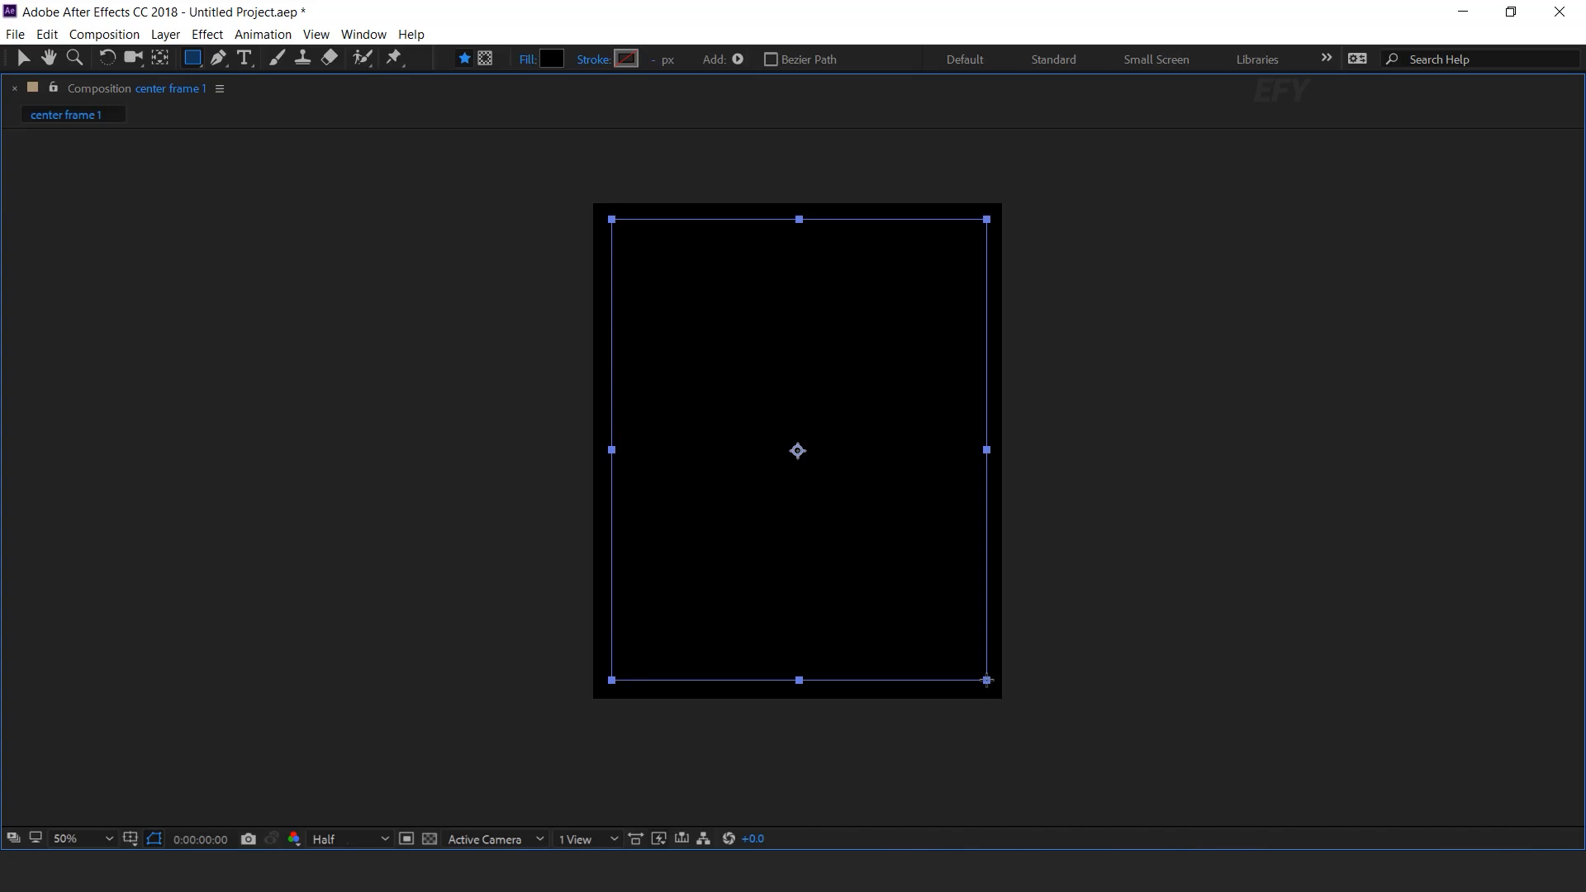
{"action": "key", "text": "grave"}
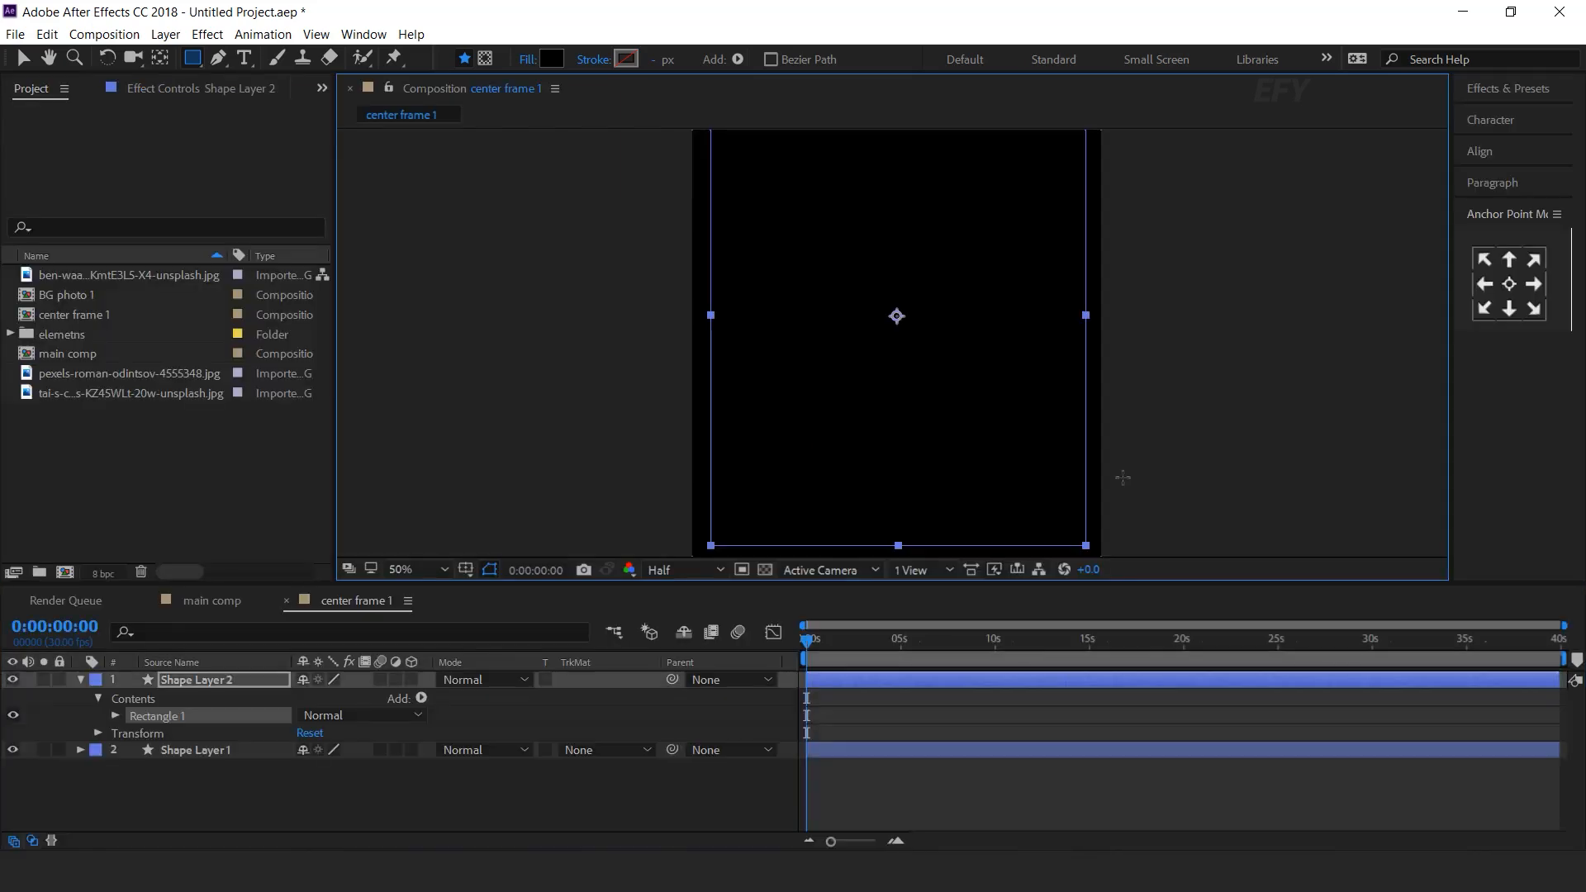
Set Shape Layer 1's track matte to Alpha Inverted Matte "Shape Layer 2" and show the transparency grid
{"action": "left_click", "coordinate": [219, 750]}
{"action": "left_click", "coordinate": [621, 752]}
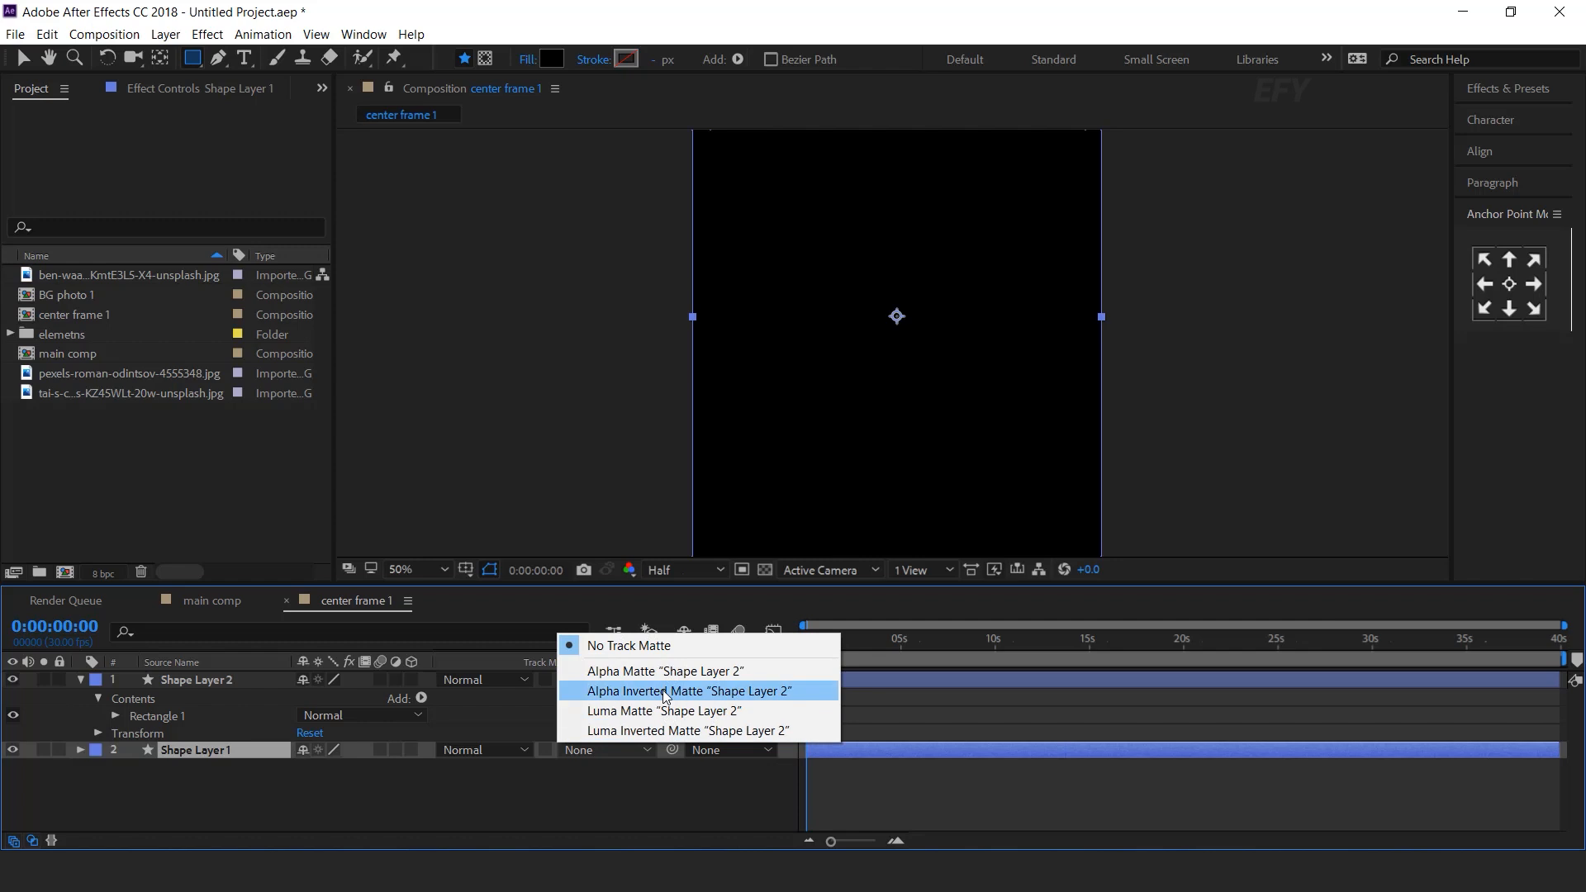
{"action": "left_click", "coordinate": [758, 691]}
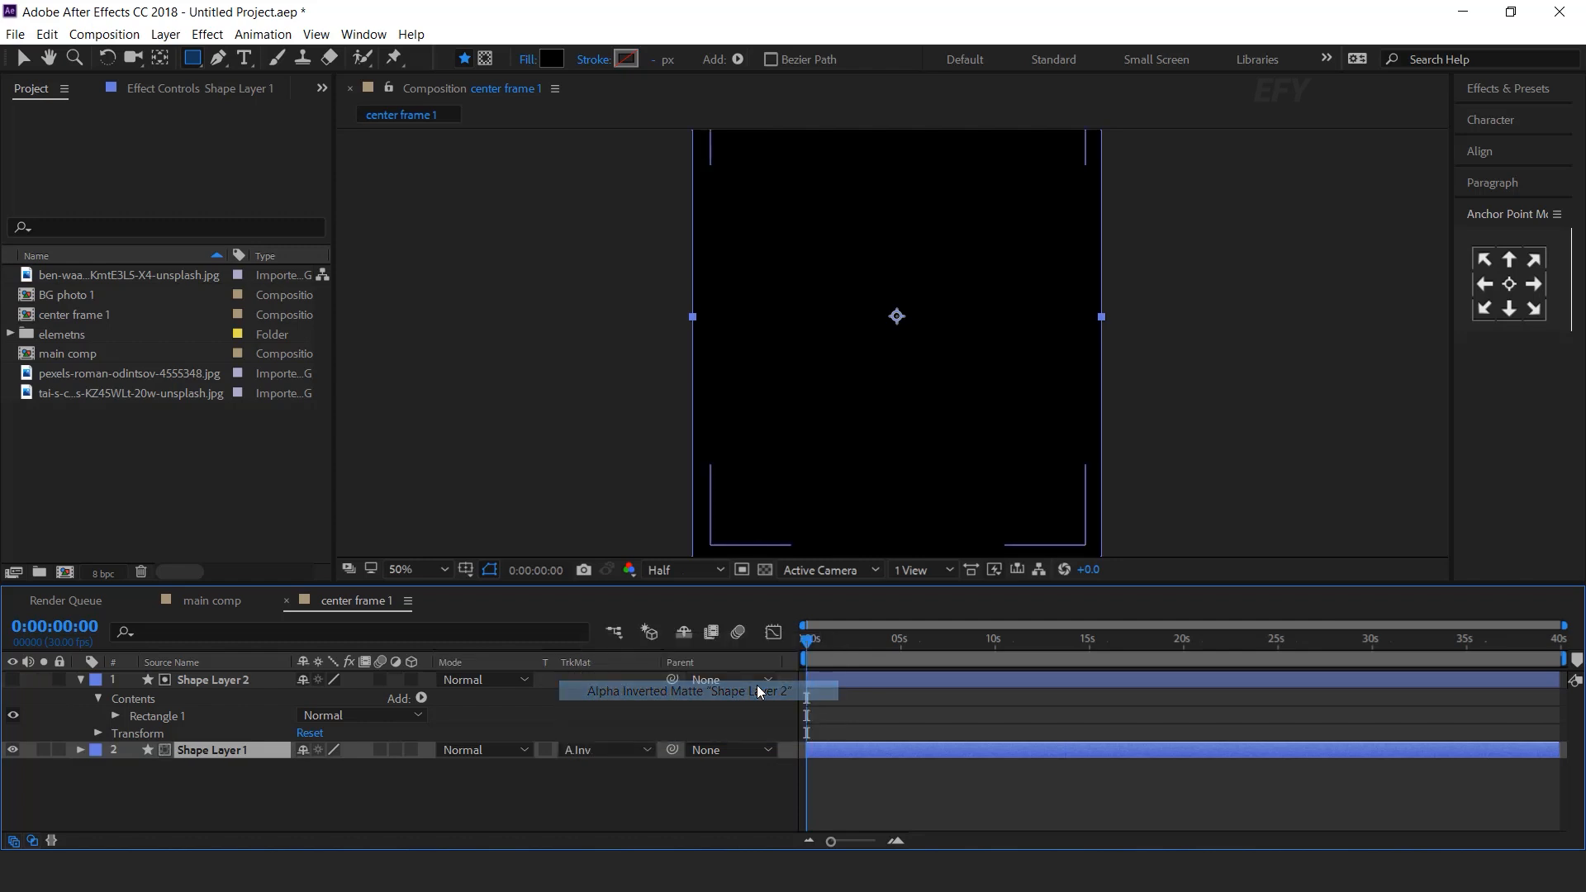
{"action": "left_click", "coordinate": [80, 680]}
{"action": "left_click", "coordinate": [311, 774]}
{"action": "left_click", "coordinate": [765, 570]}
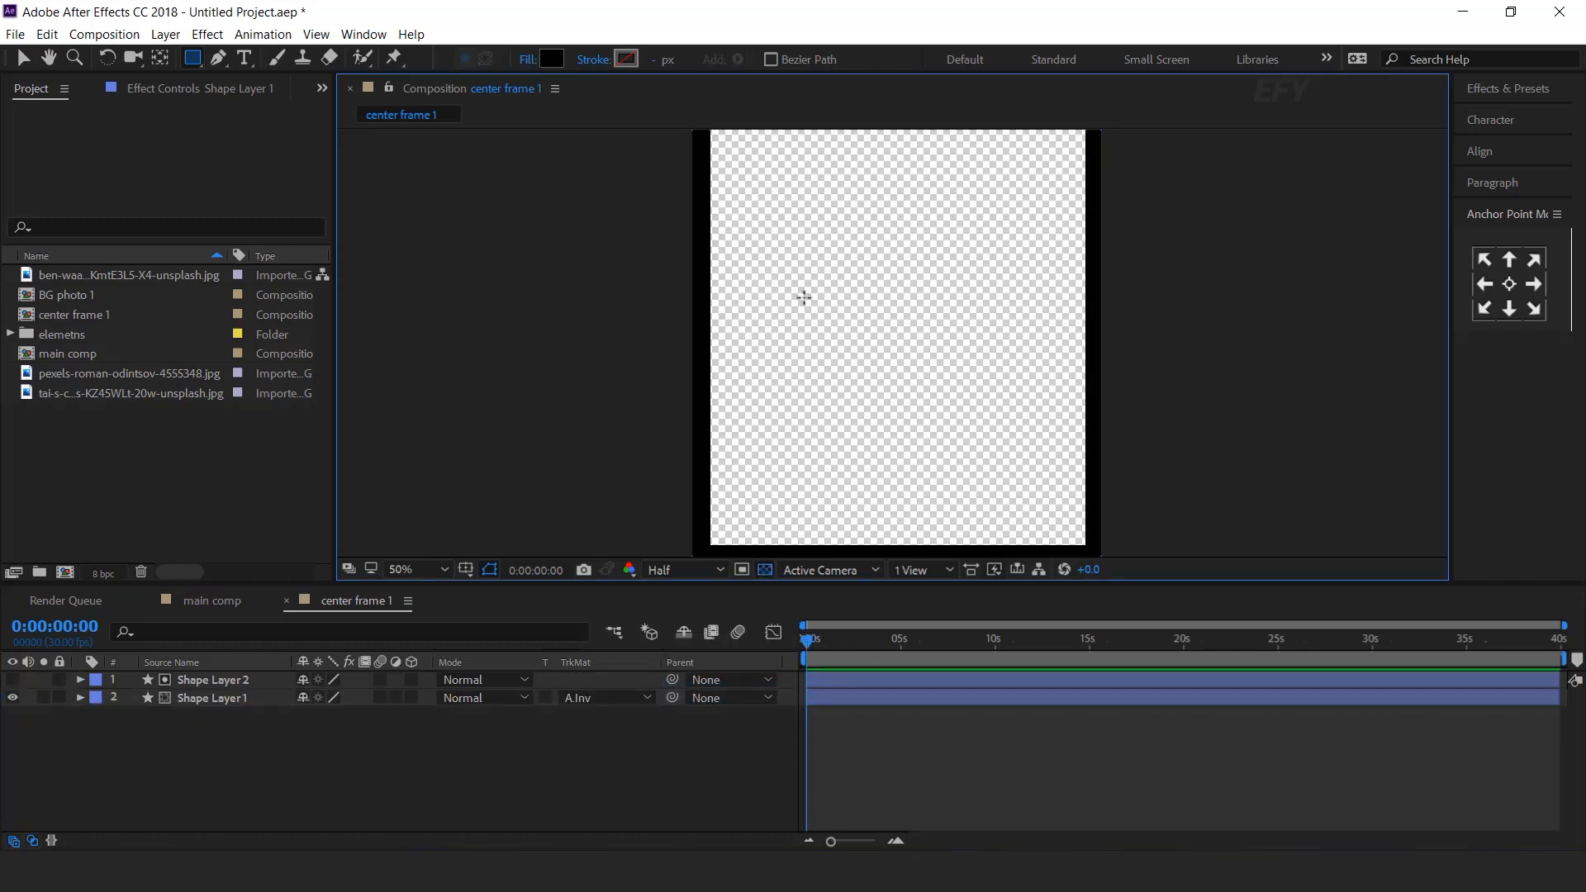
{"action": "key", "text": "v"}
{"action": "key", "text": "comma"}
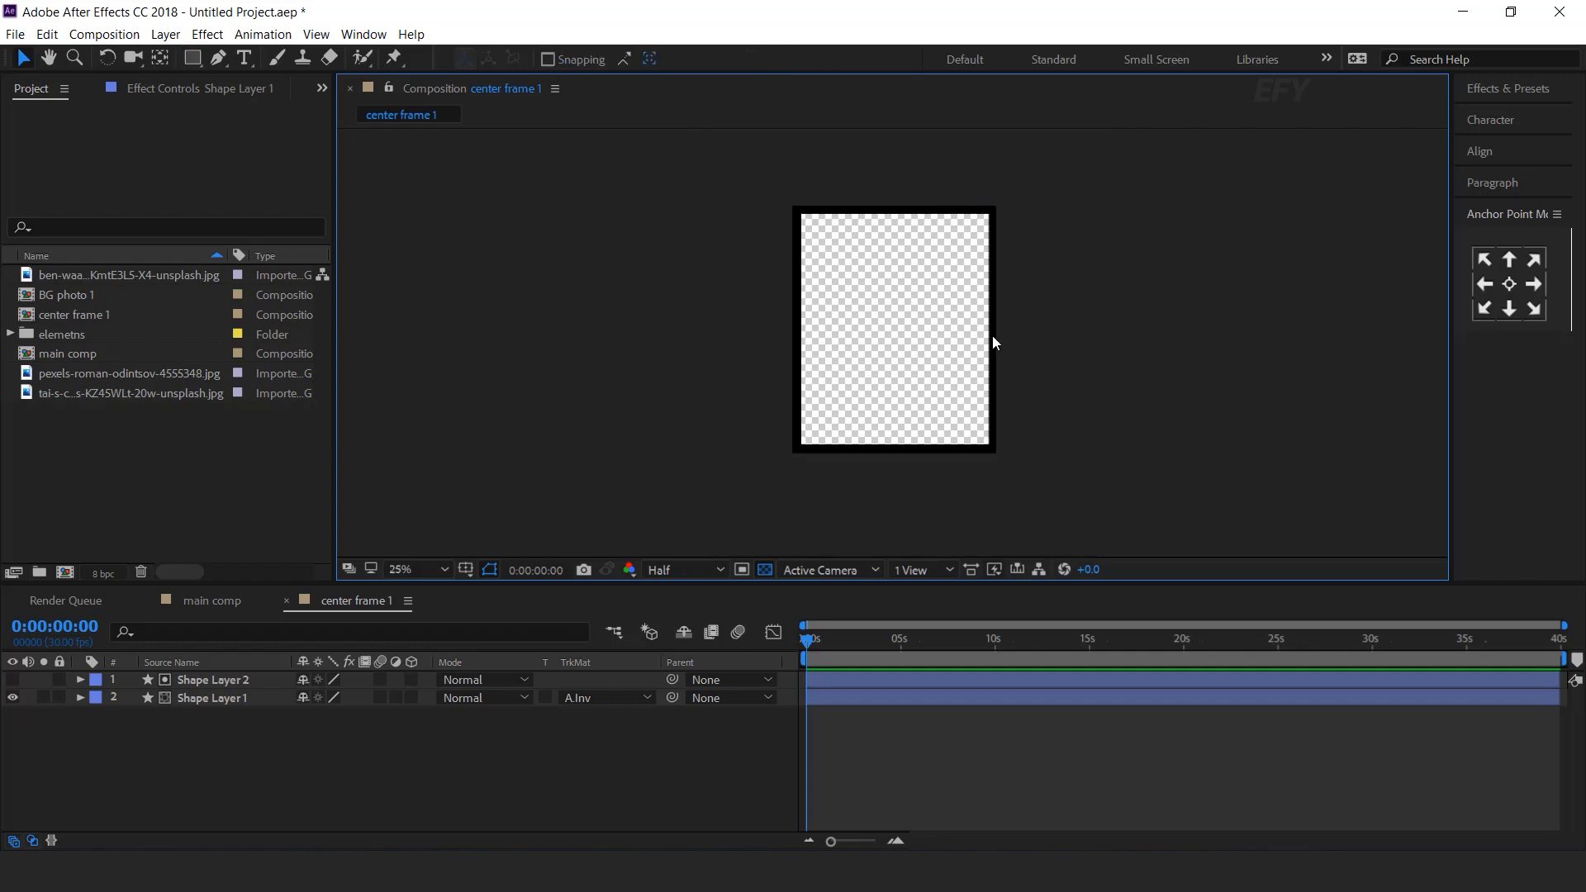
With no layer selected, set the rectangle shape fill color to white (FFFFFF)
{"action": "left_click", "coordinate": [439, 754]}
{"action": "left_click", "coordinate": [171, 489]}
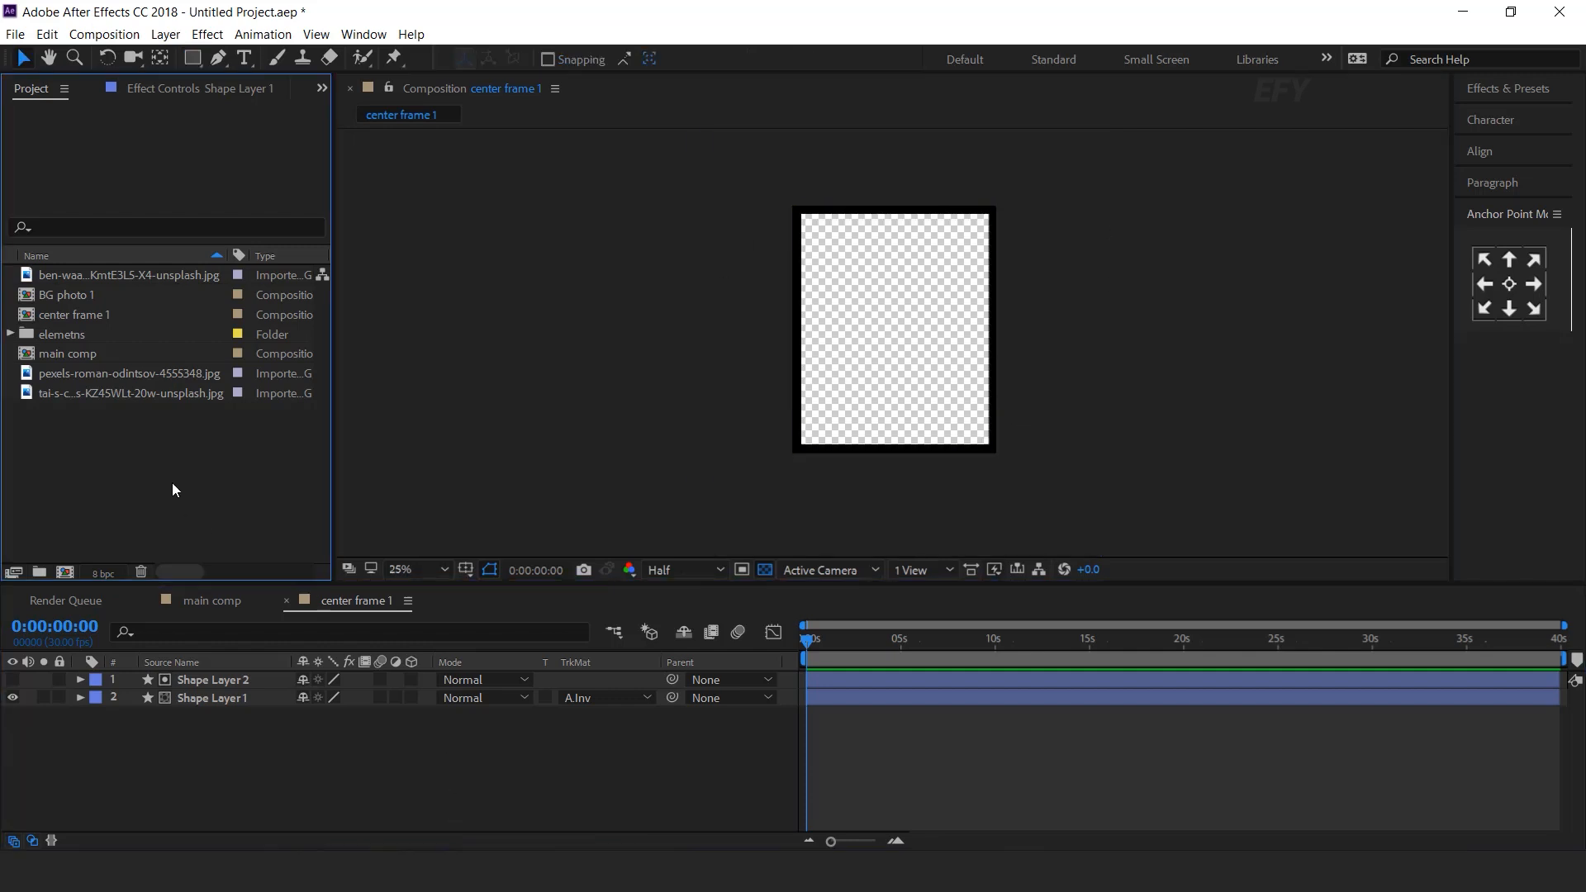
{"action": "left_click", "coordinate": [196, 61]}
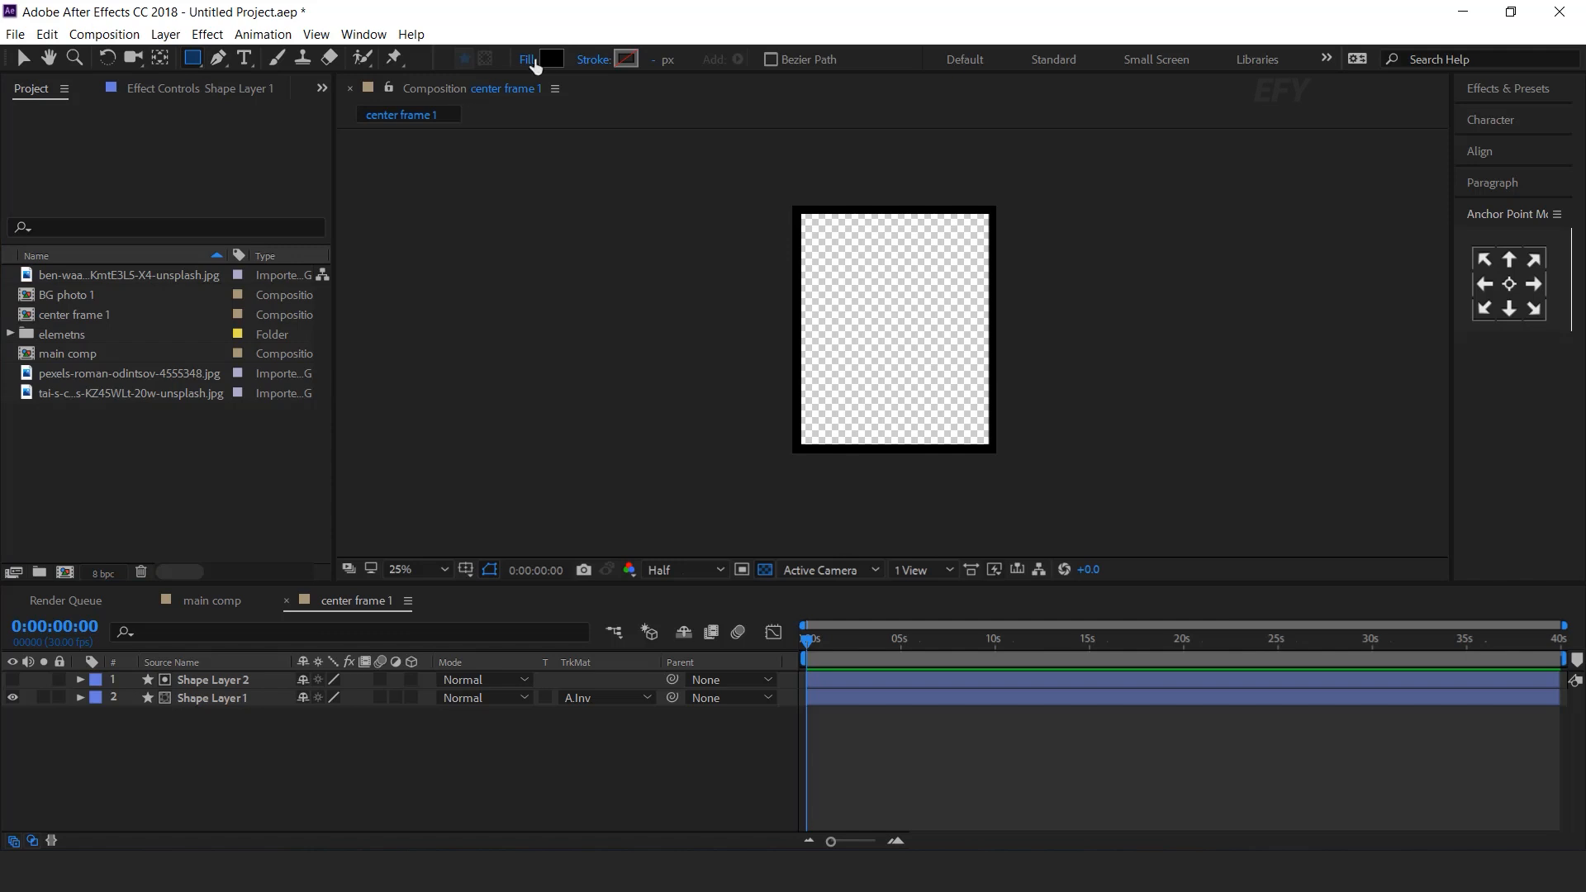
{"action": "left_click", "coordinate": [550, 60]}
{"action": "type", "text": "FFFFFF"}
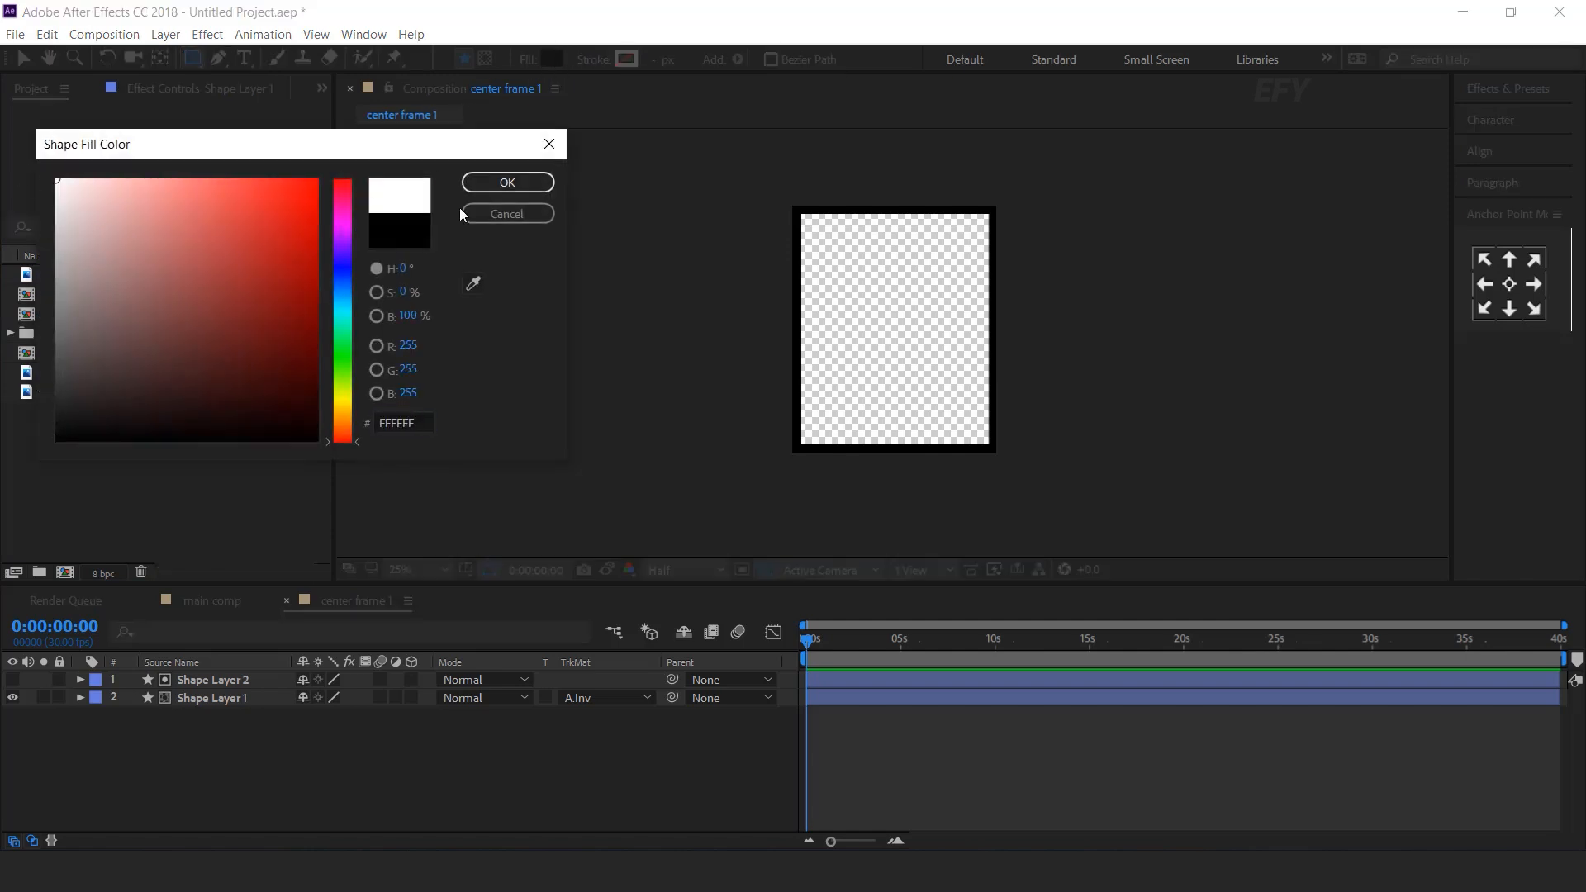
{"action": "left_click", "coordinate": [489, 182]}
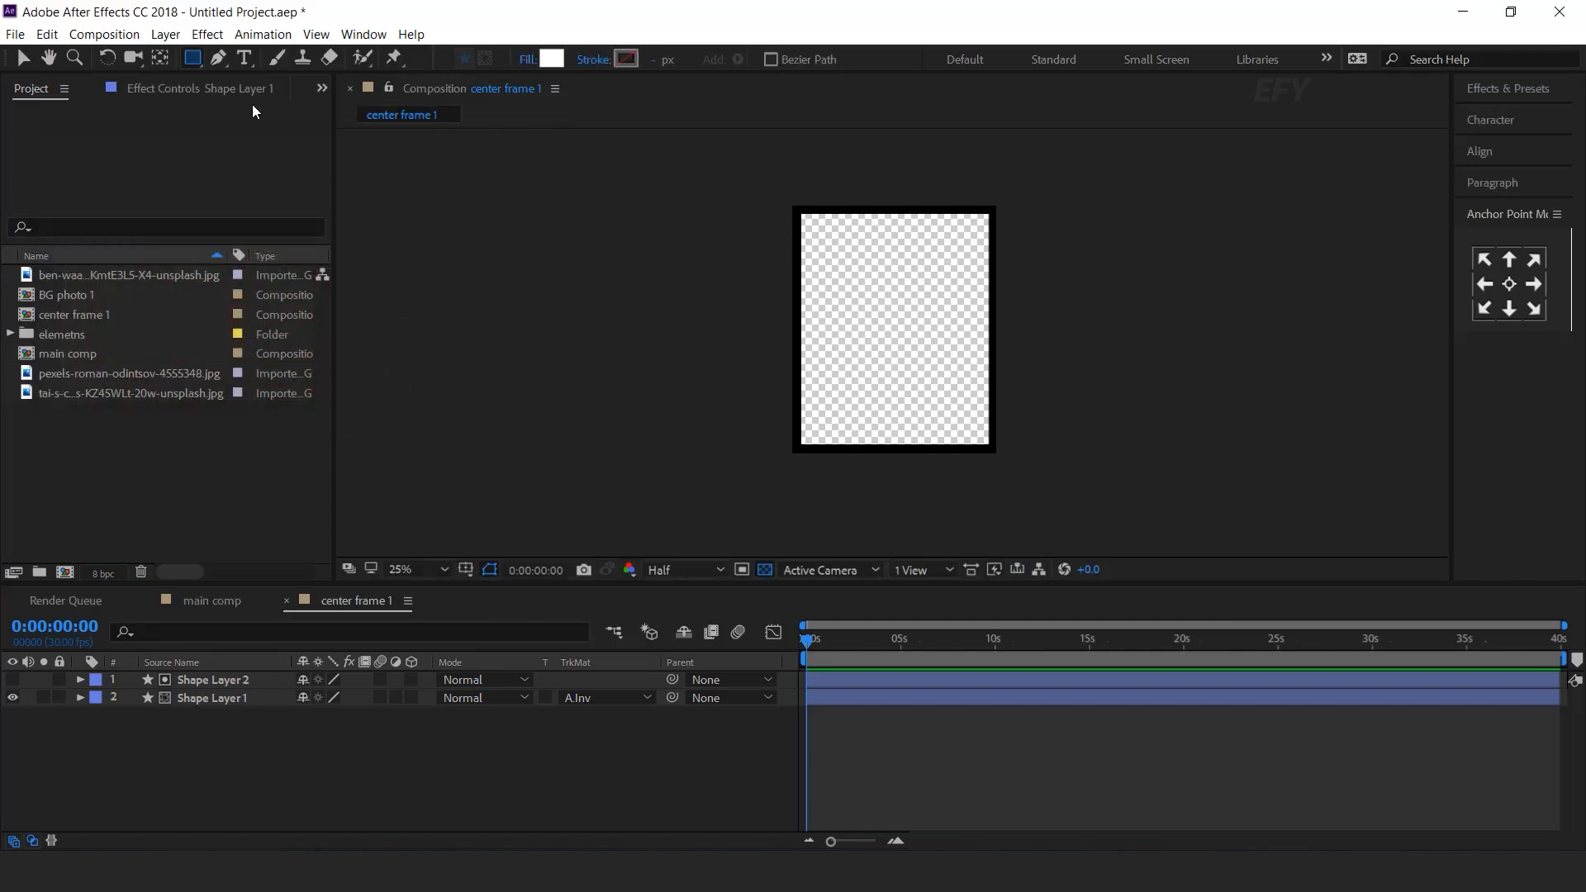
Add a white rectangle shape layer covering the whole center frame 1 composition and move it below Shape Layer 1
{"action": "double_click", "coordinate": [193, 57]}
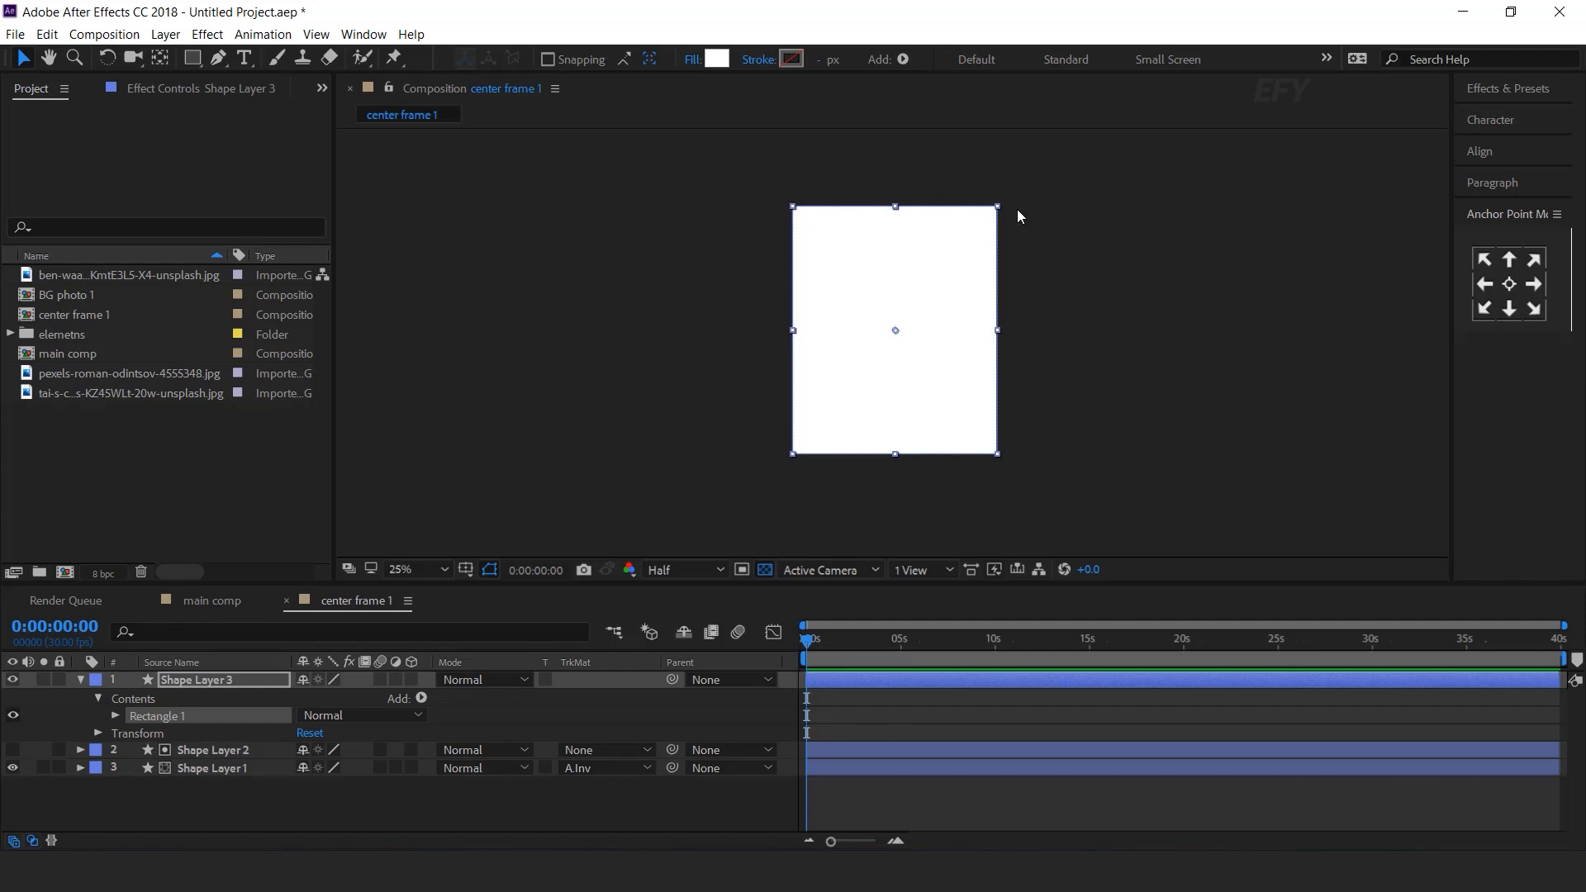
{"action": "left_click", "coordinate": [80, 679]}
{"action": "left_click_drag", "start_coordinate": [227, 679], "coordinate": [230, 723]}
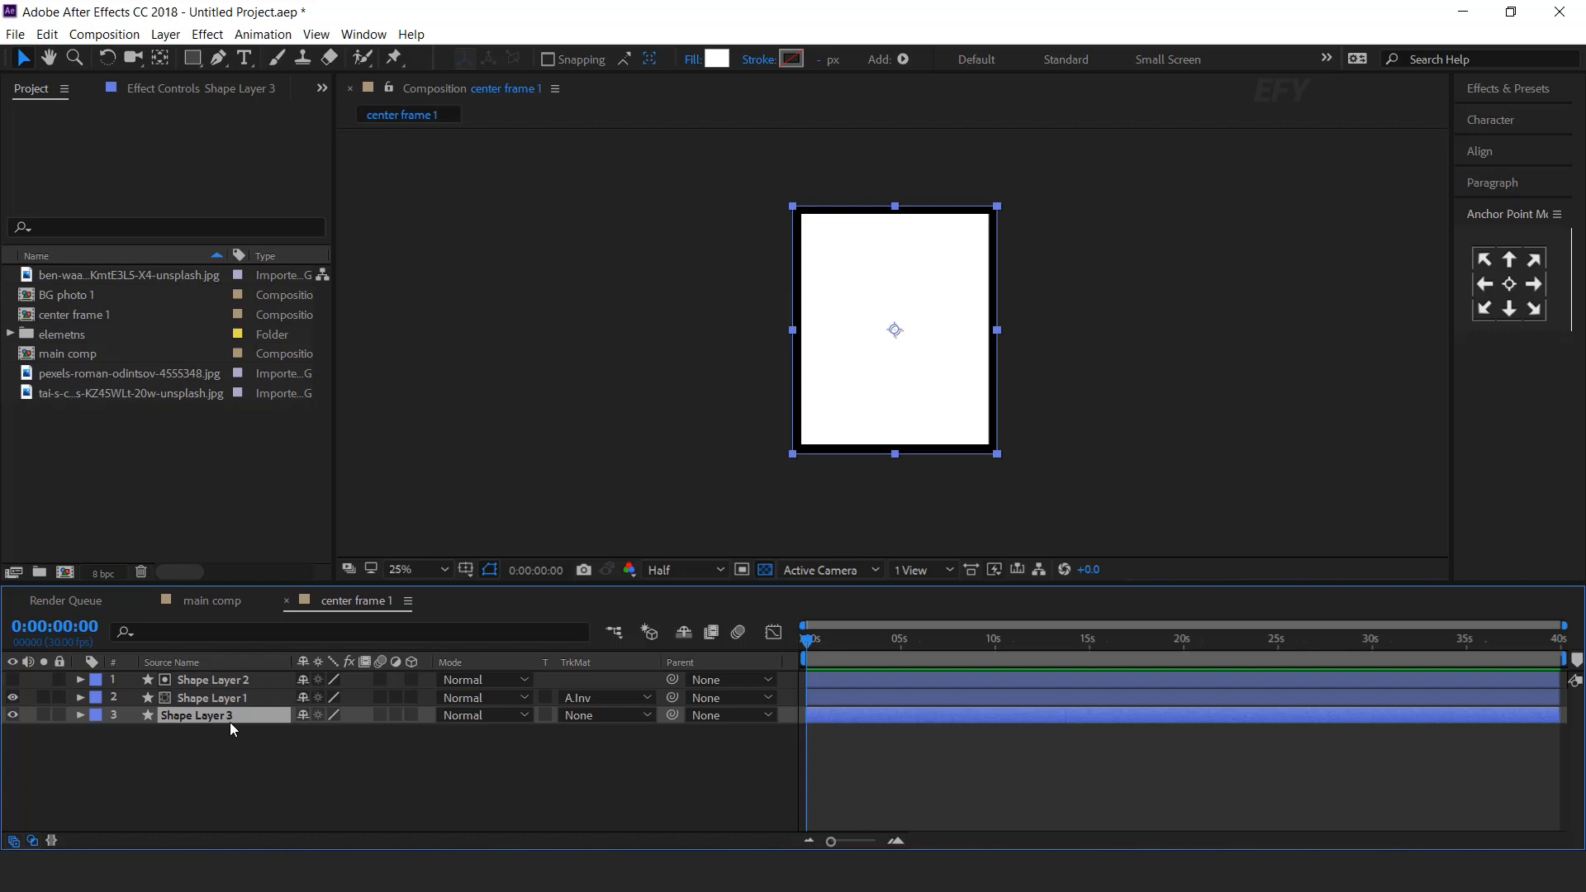
Draw another rectangle on its own shape layer, inset slightly from all four inner edges of the black frame
{"action": "key", "text": "ctrl+shift+a"}
{"action": "left_click", "coordinate": [192, 57]}
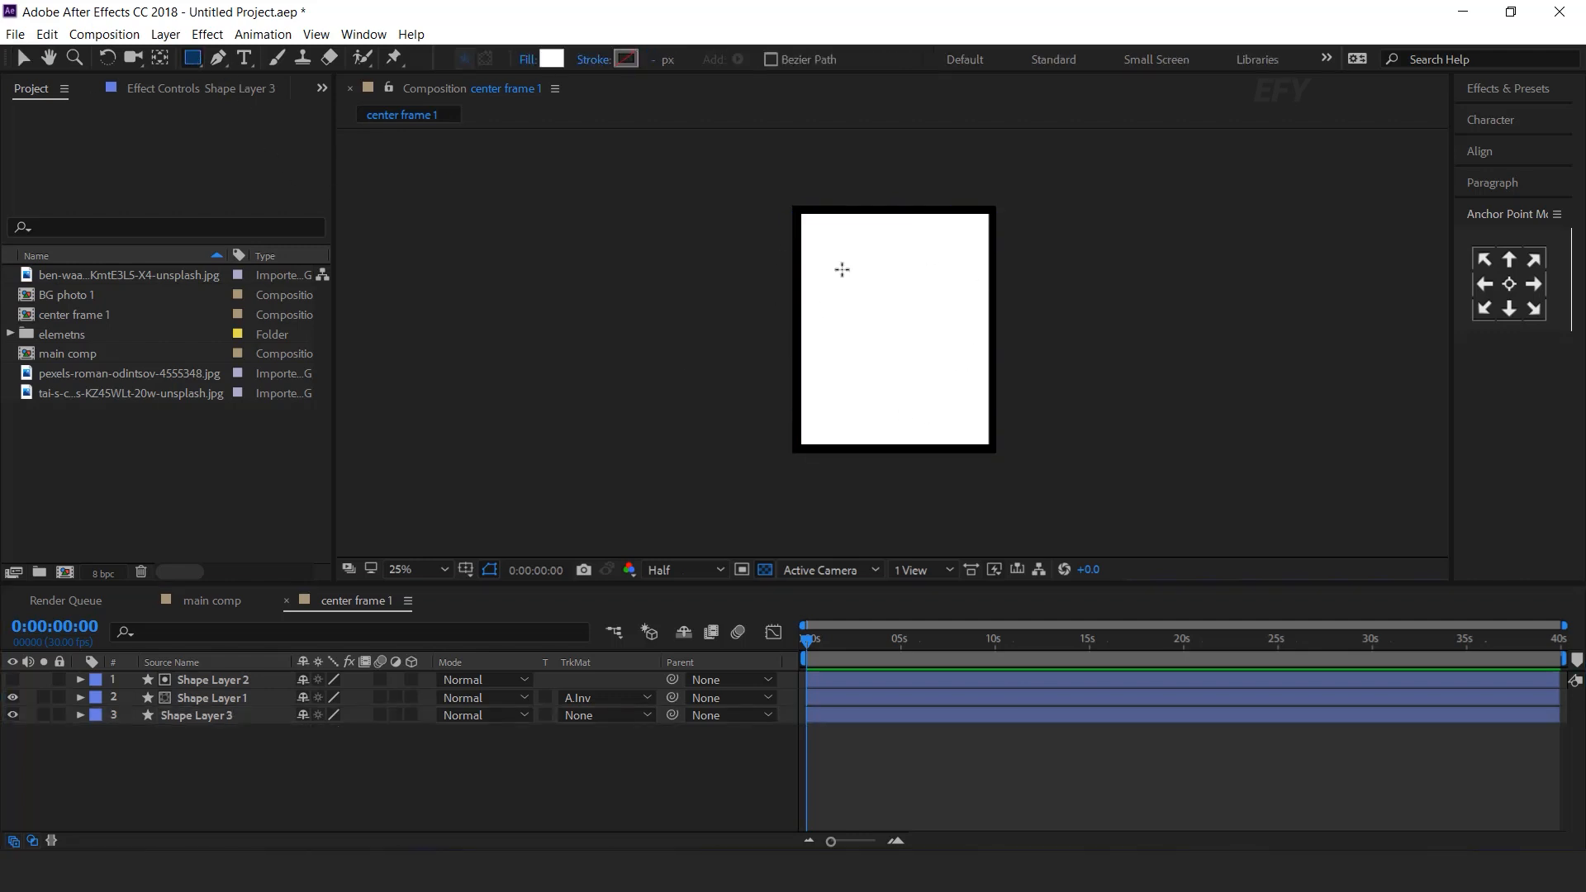
{"action": "key", "text": "period"}
{"action": "key", "text": "period"}
{"action": "key", "text": "grave"}
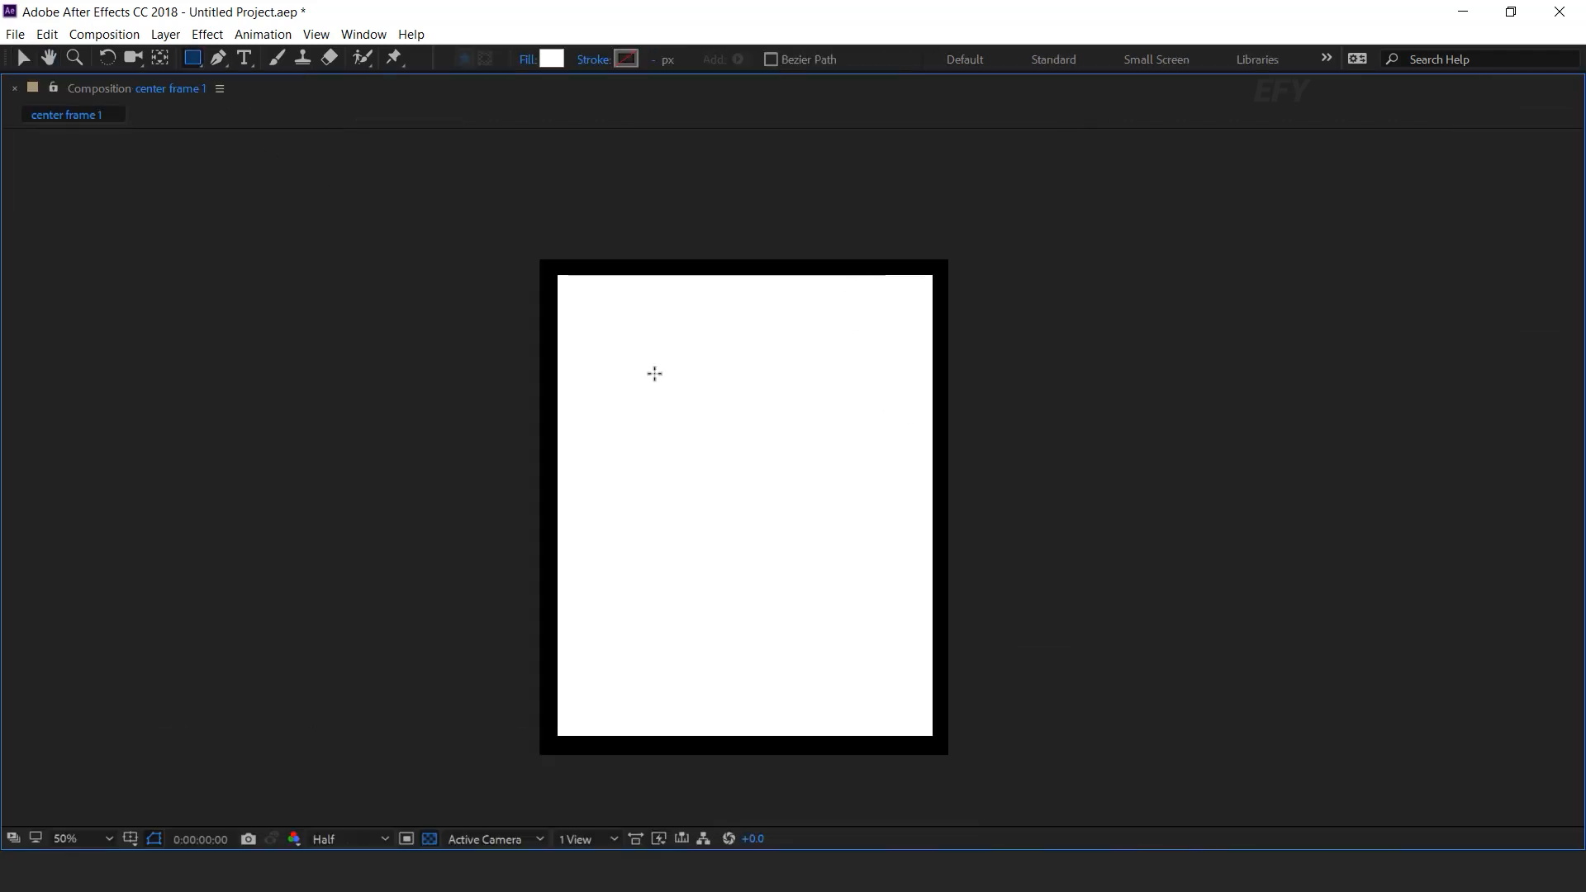
{"action": "left_click_drag", "start_coordinate": [572, 292], "coordinate": [919, 723]}
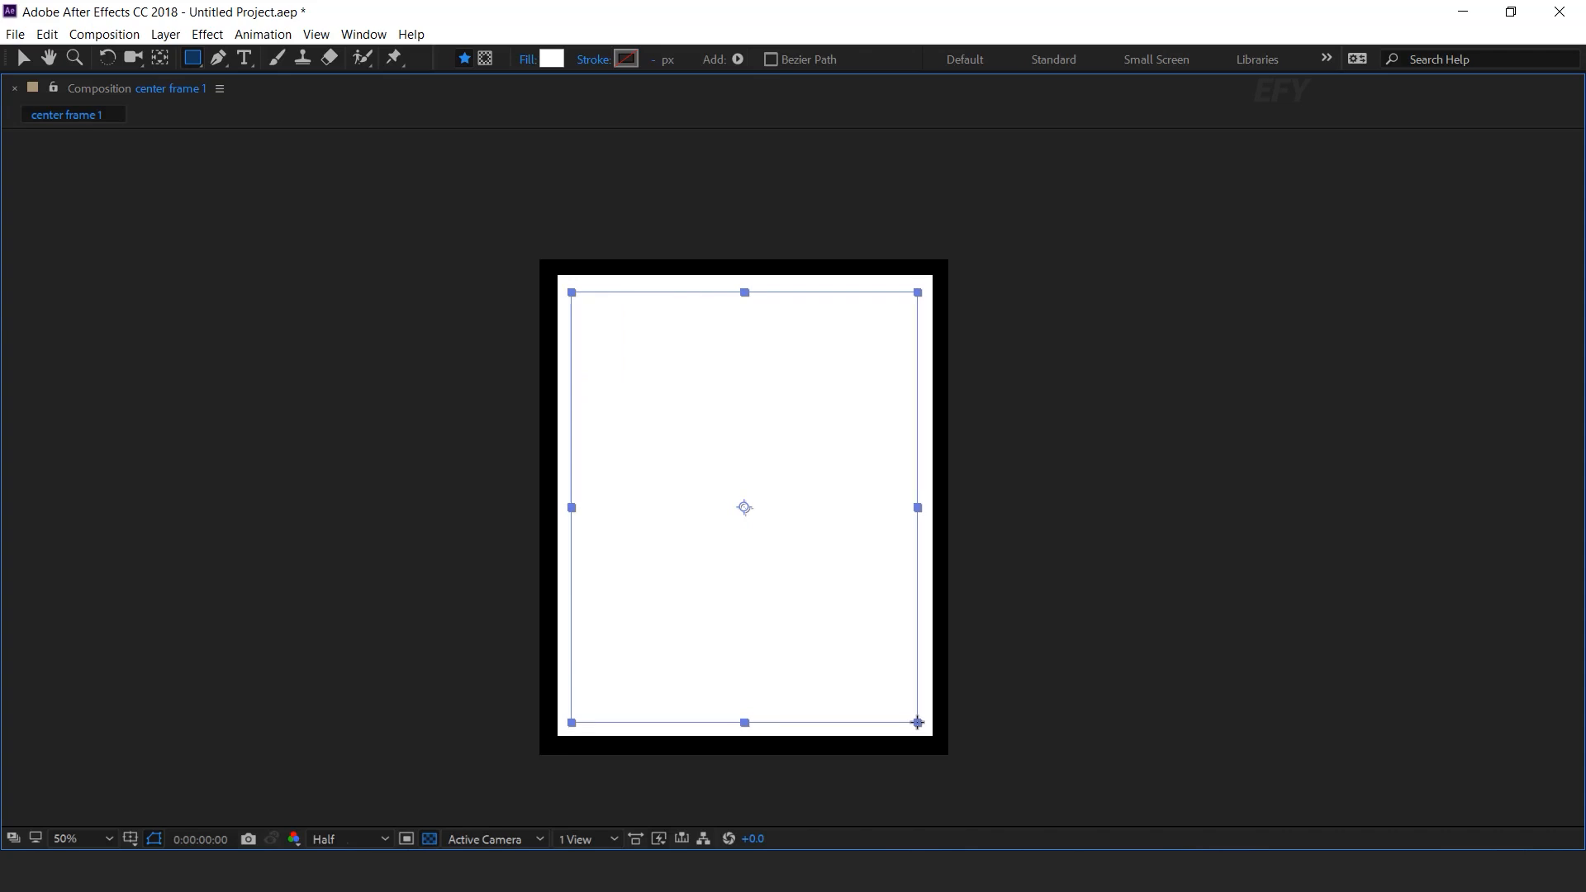
{"action": "key", "text": "grave"}
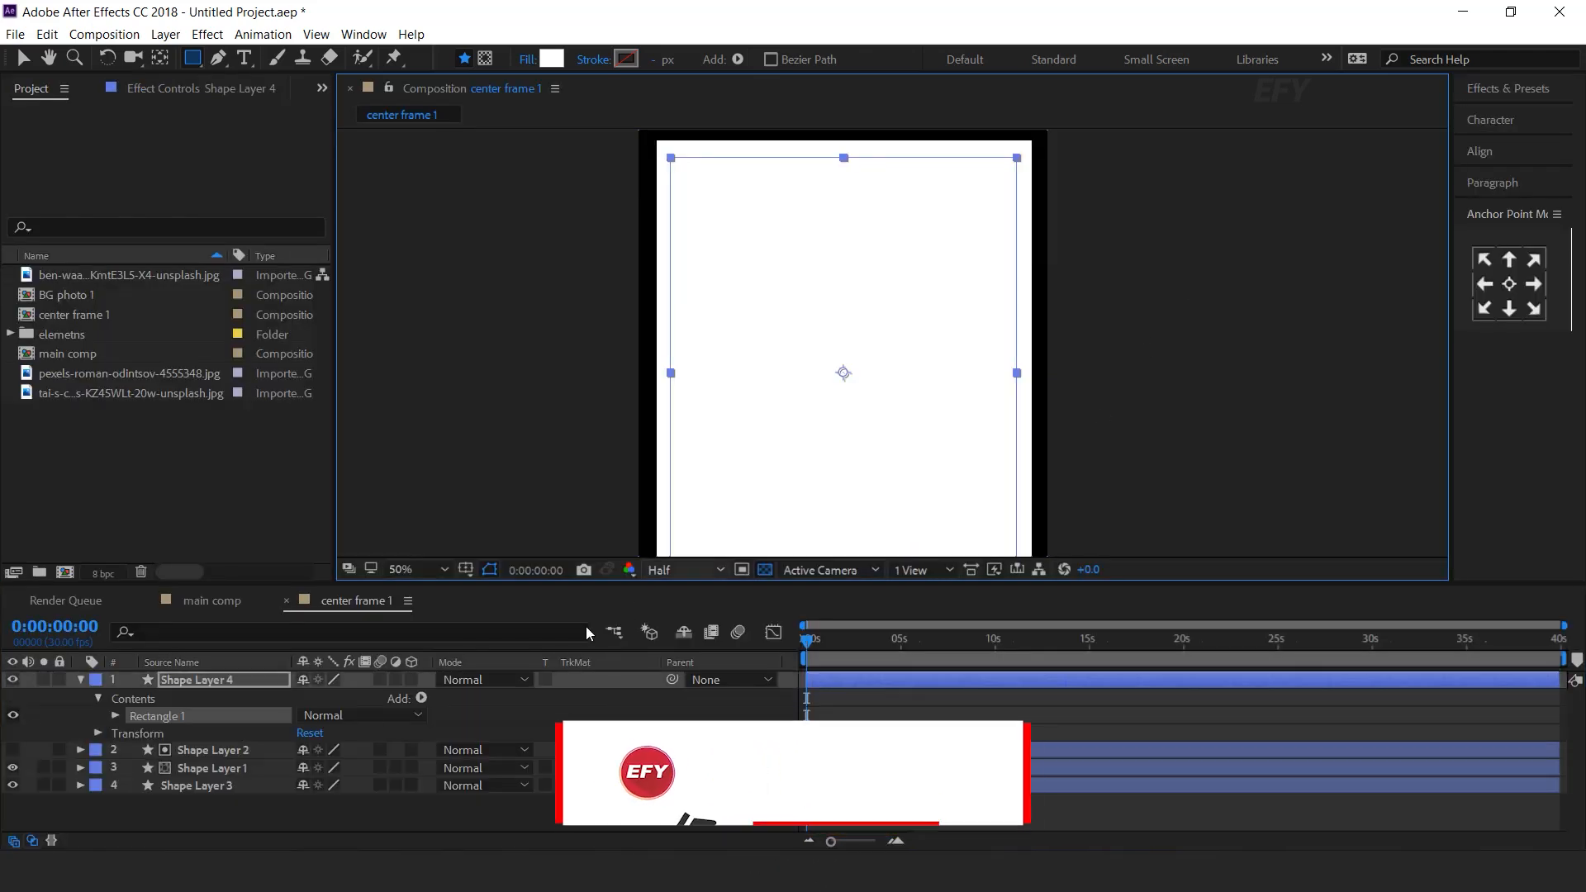
Move Shape Layer 4 directly above Shape Layer 3, set Shape Layer 3's track matte to Alpha Inverted Matte "Shape Layer 4", and hide the transparency grid
{"action": "left_click", "coordinate": [80, 679]}
{"action": "left_click_drag", "start_coordinate": [203, 732], "coordinate": [233, 733]}
{"action": "left_click", "coordinate": [234, 734]}
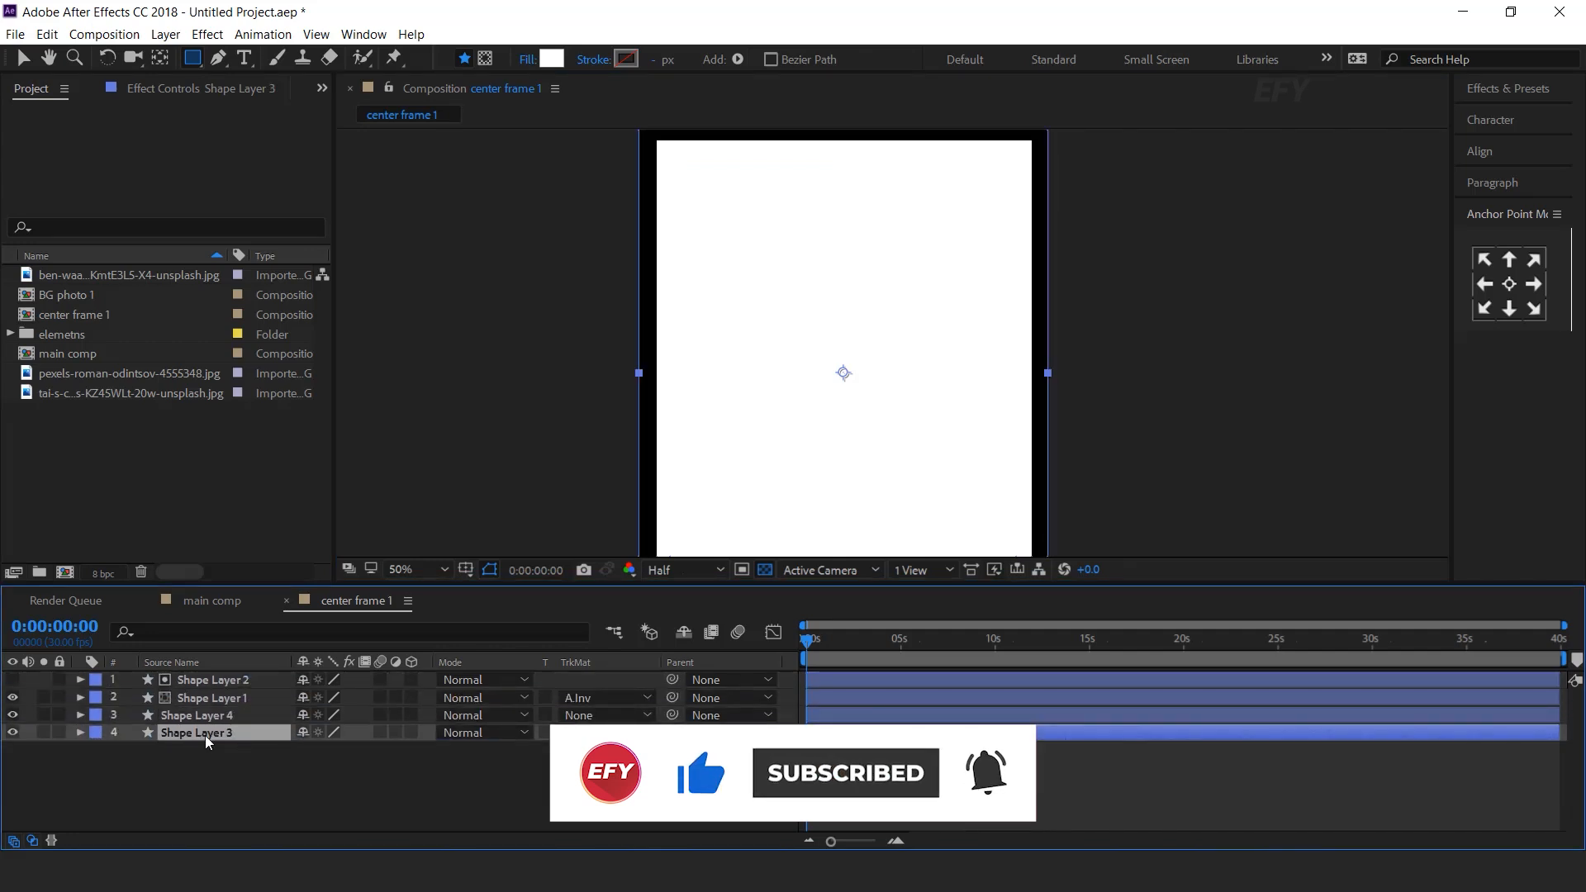
{"action": "left_click", "coordinate": [607, 733]}
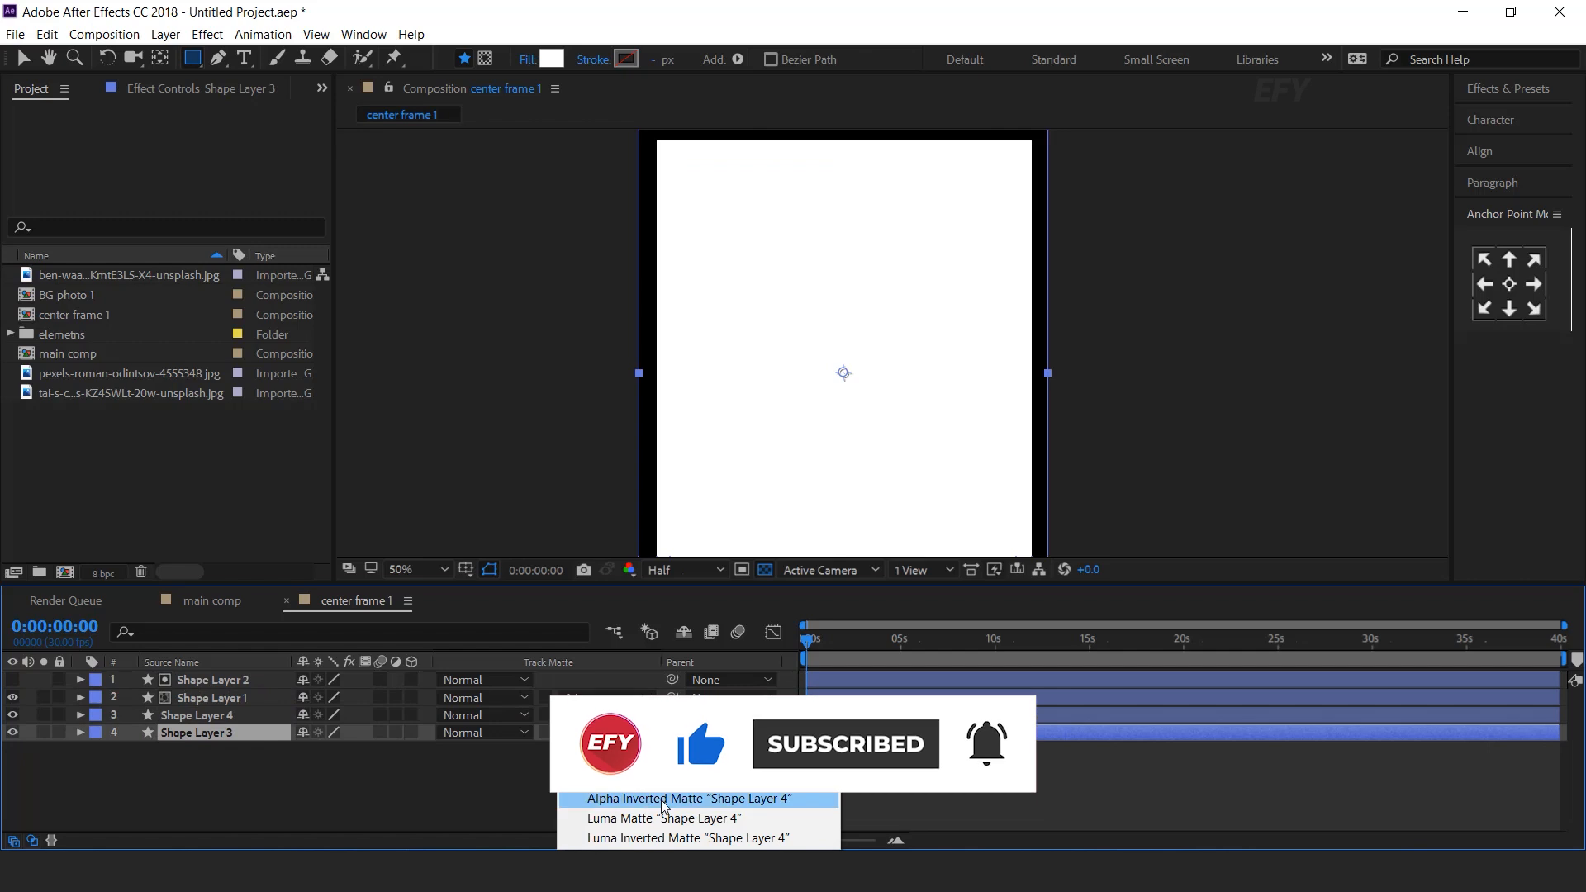
{"action": "left_click", "coordinate": [661, 800]}
{"action": "left_click", "coordinate": [661, 797]}
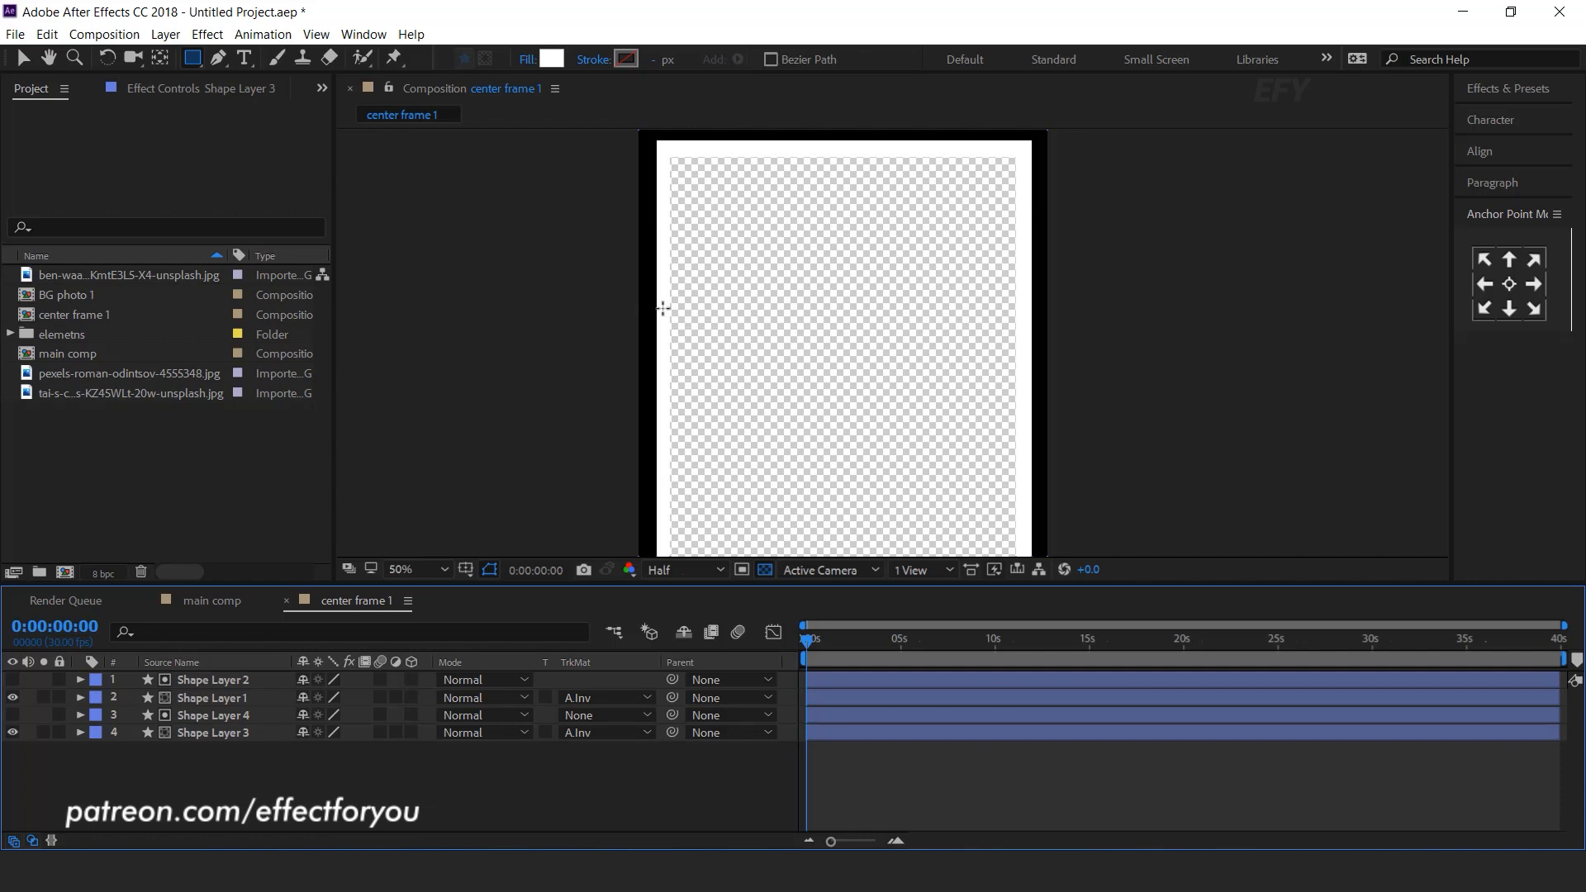
{"action": "left_click", "coordinate": [765, 570]}
{"action": "key", "text": "comma"}
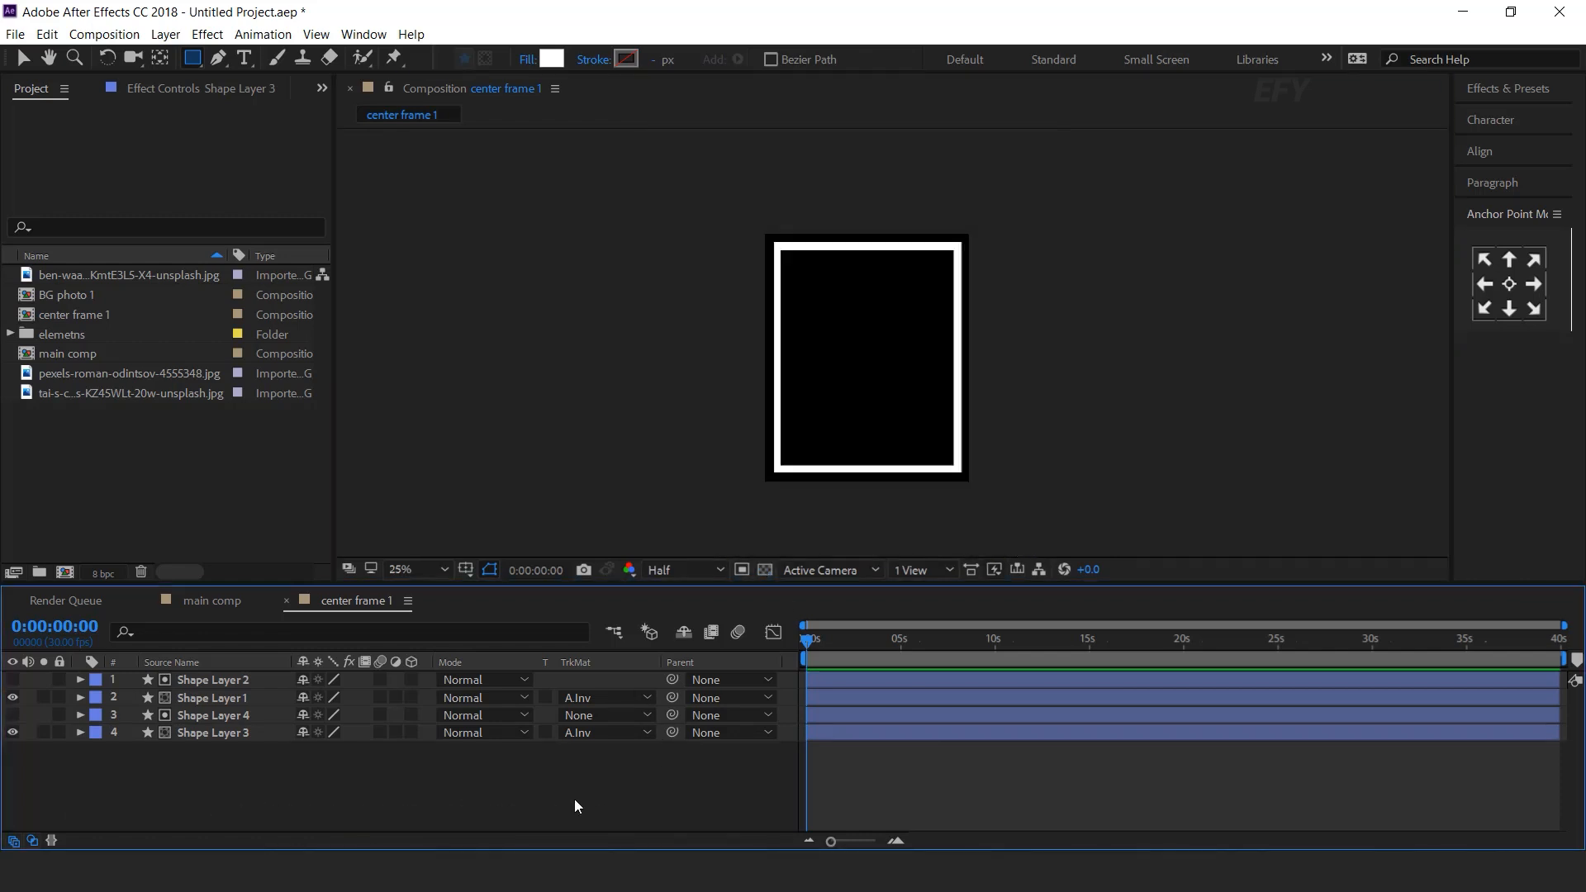
Close center frame 1 and create a 990 x 1200 px composition named "center placeholder 1"
{"action": "left_click", "coordinate": [286, 601]}
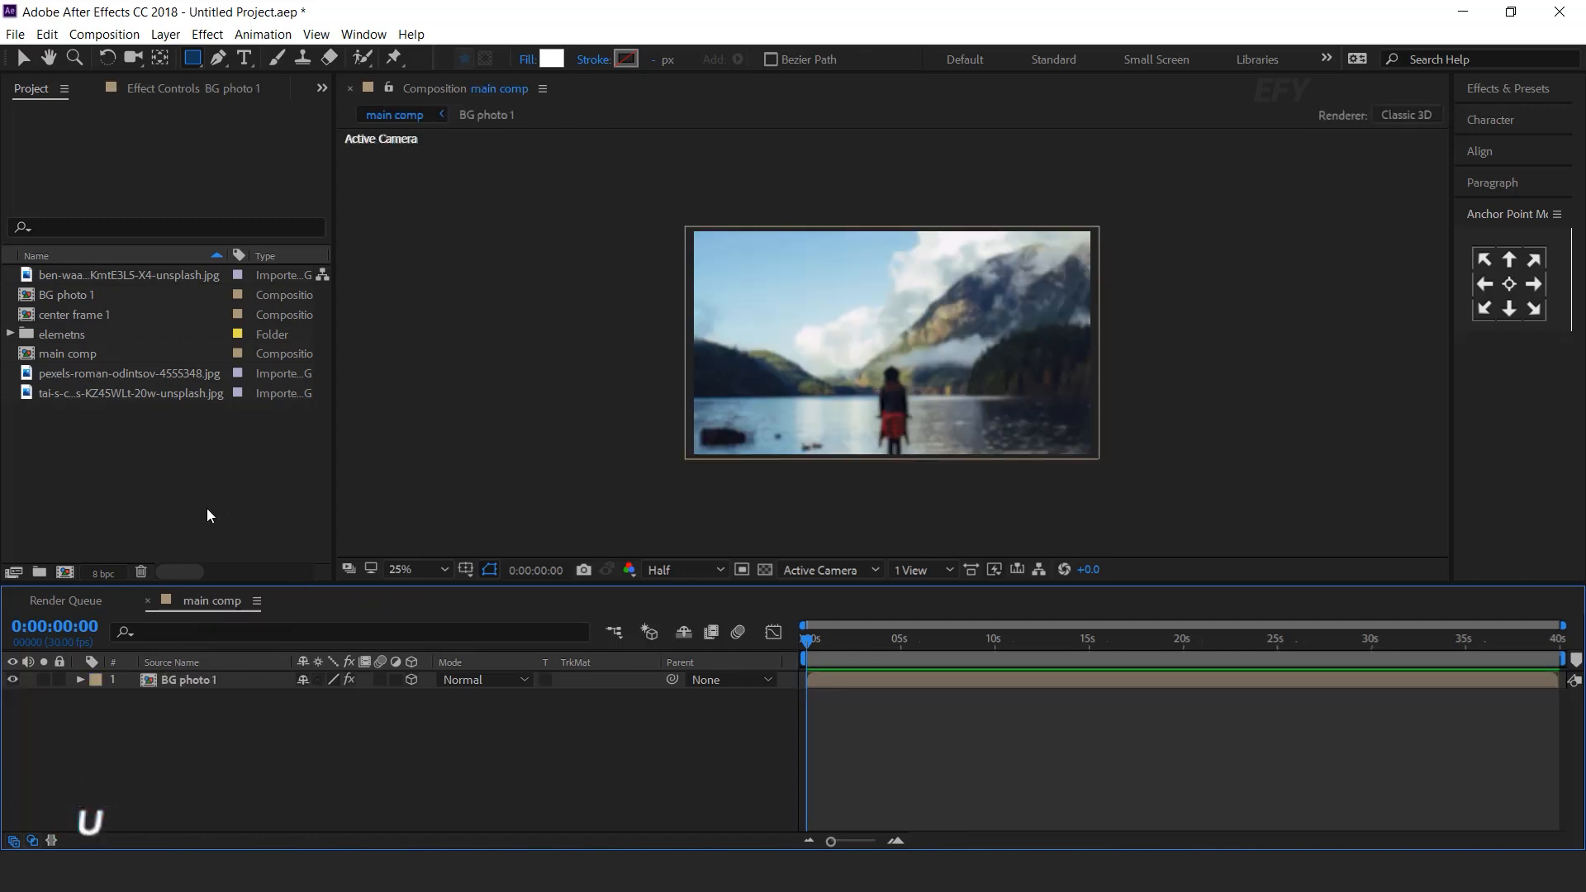
{"action": "left_click", "coordinate": [66, 571]}
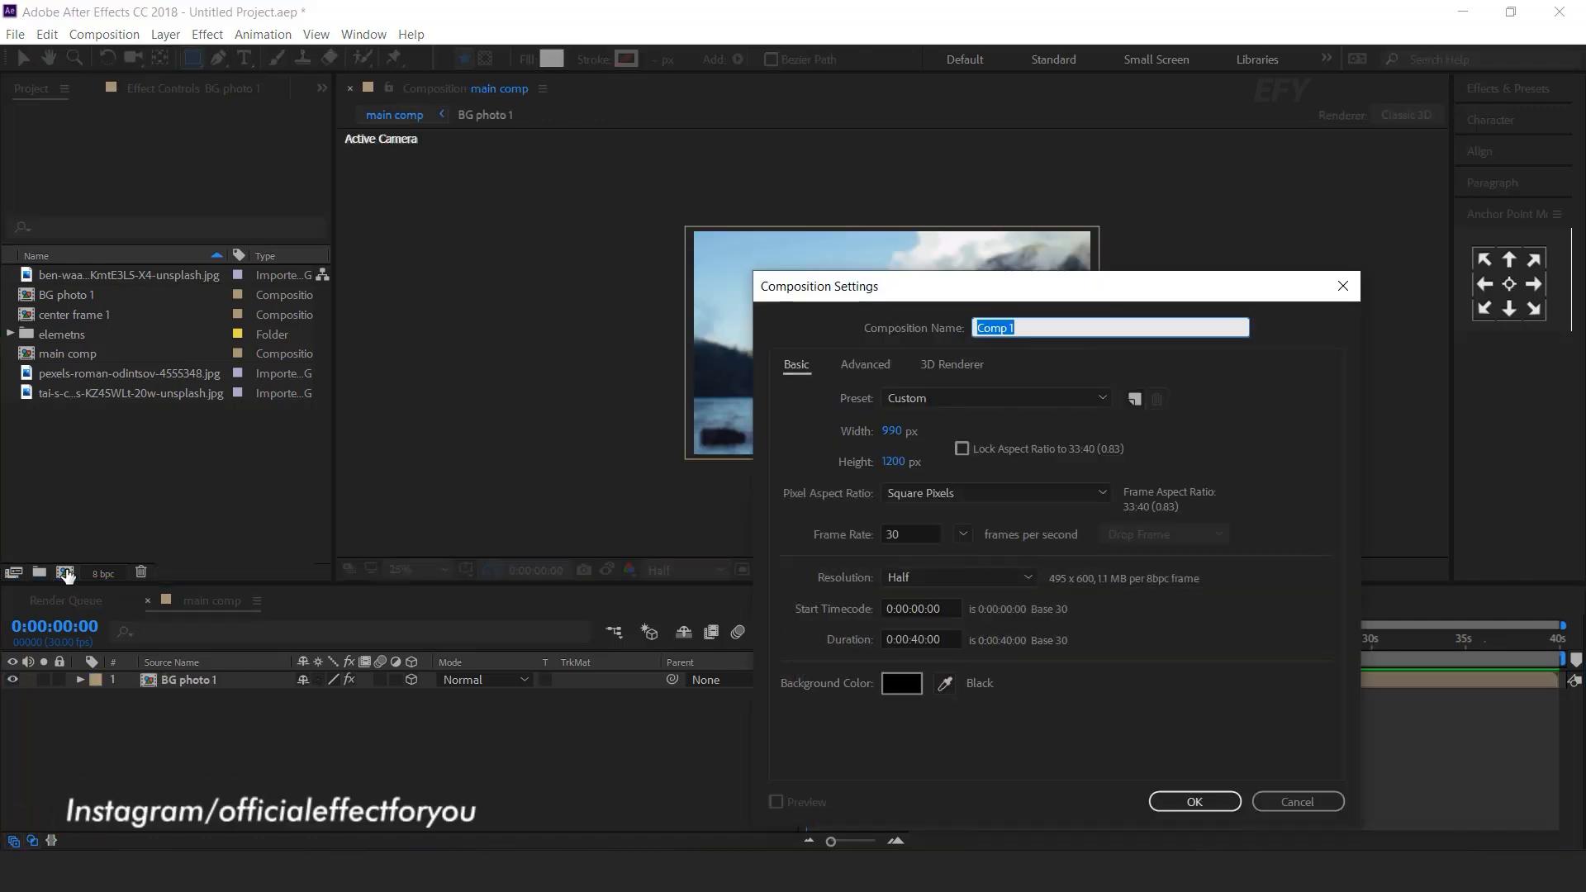
{"action": "type", "text": "center placeholder 1"}
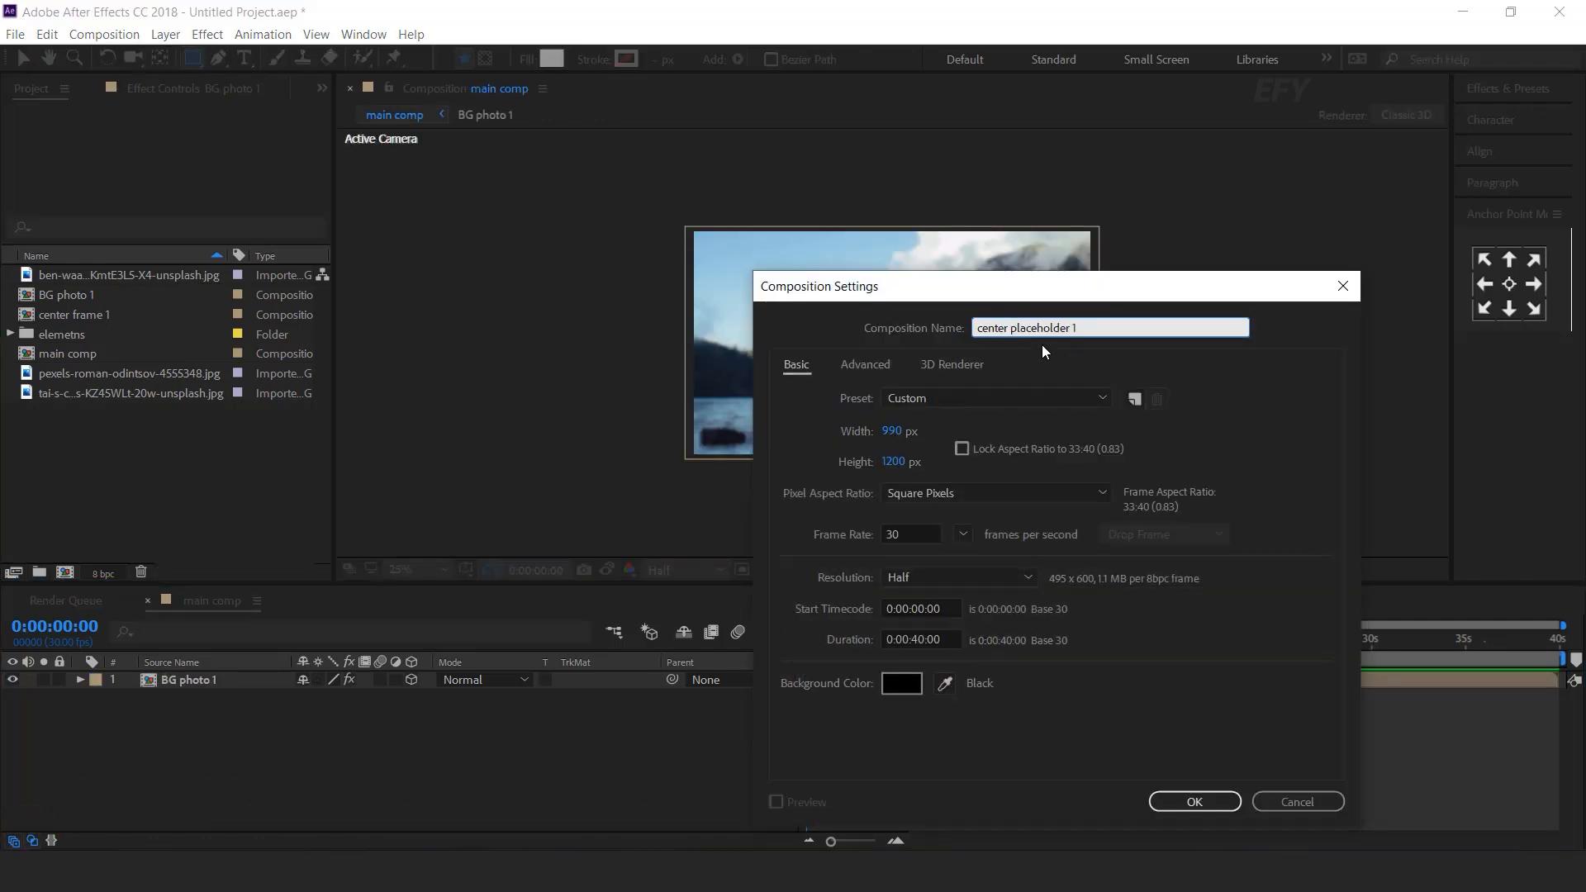
{"action": "left_click", "coordinate": [1195, 802]}
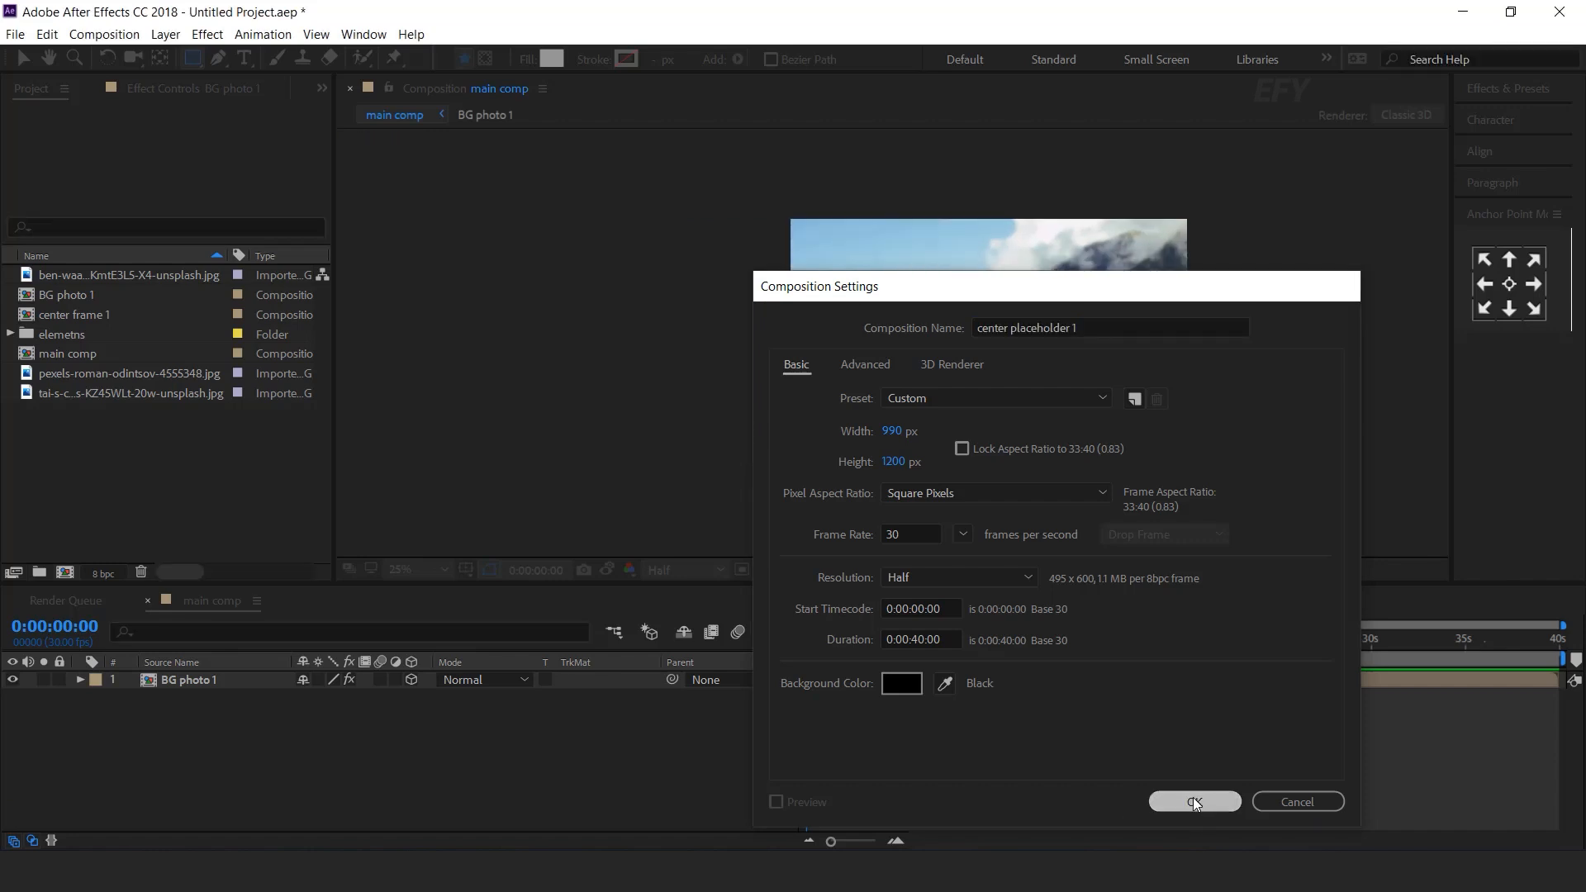
Add the ben-waa unsplash photo to center placeholder 1 and reposition it so the standing woman is centered in the frame
{"action": "left_click_drag", "start_coordinate": [122, 274], "coordinate": [298, 741]}
{"action": "key", "text": "v"}
{"action": "left_click_drag", "start_coordinate": [1428, 342], "coordinate": [1119, 359]}
{"action": "left_click", "coordinate": [488, 715]}
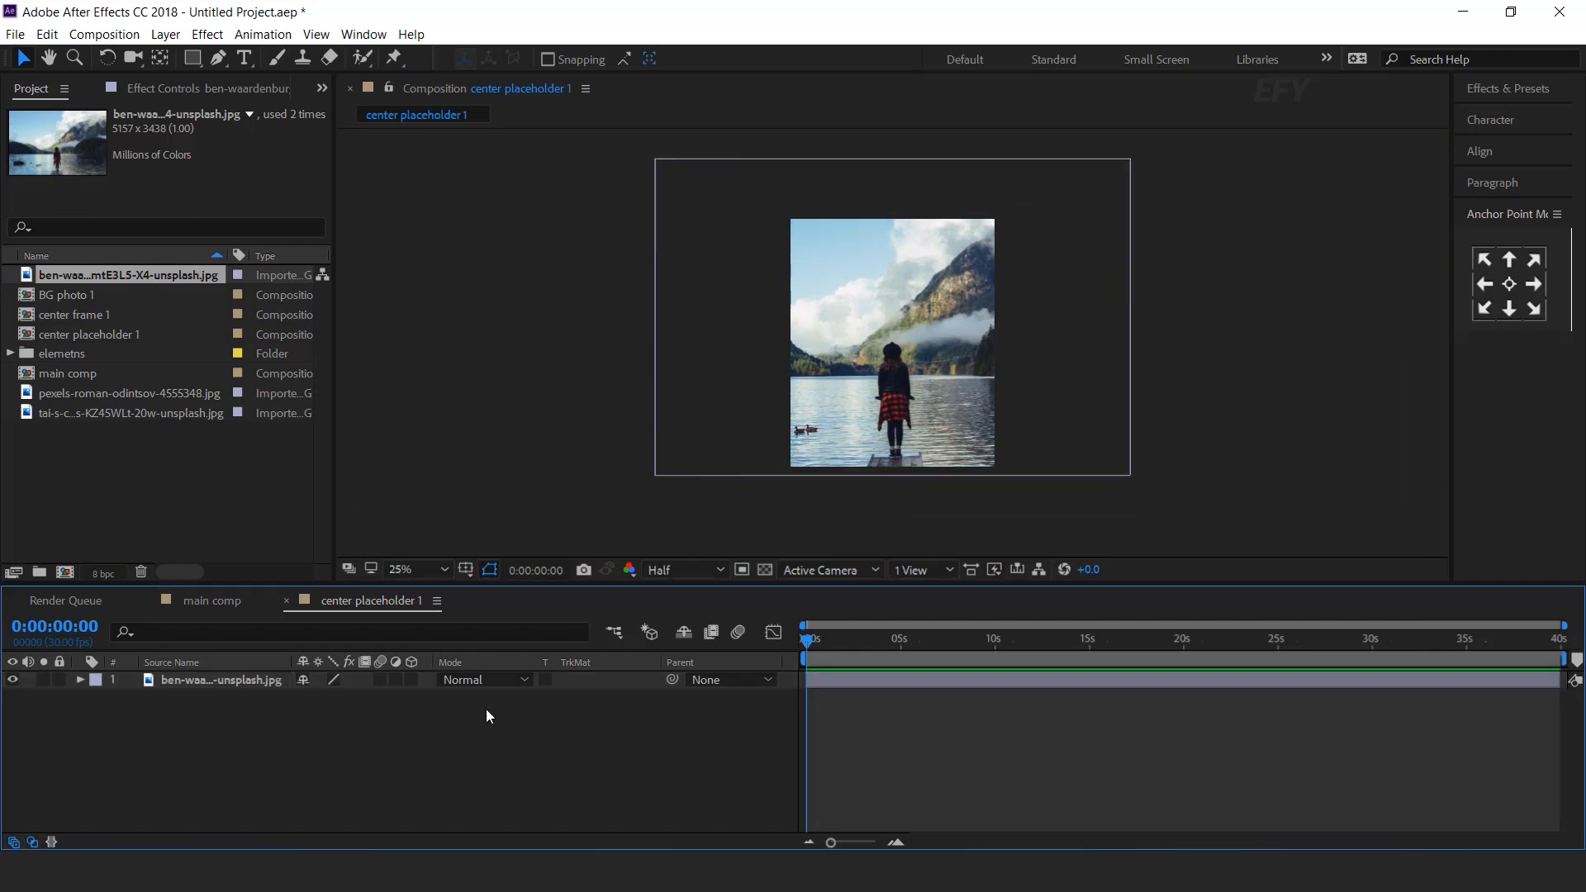
Close center placeholder 1 and create a 990 x 1200 px composition named "center media 1"
{"action": "left_click", "coordinate": [287, 601]}
{"action": "left_click", "coordinate": [124, 499]}
{"action": "left_click", "coordinate": [65, 573]}
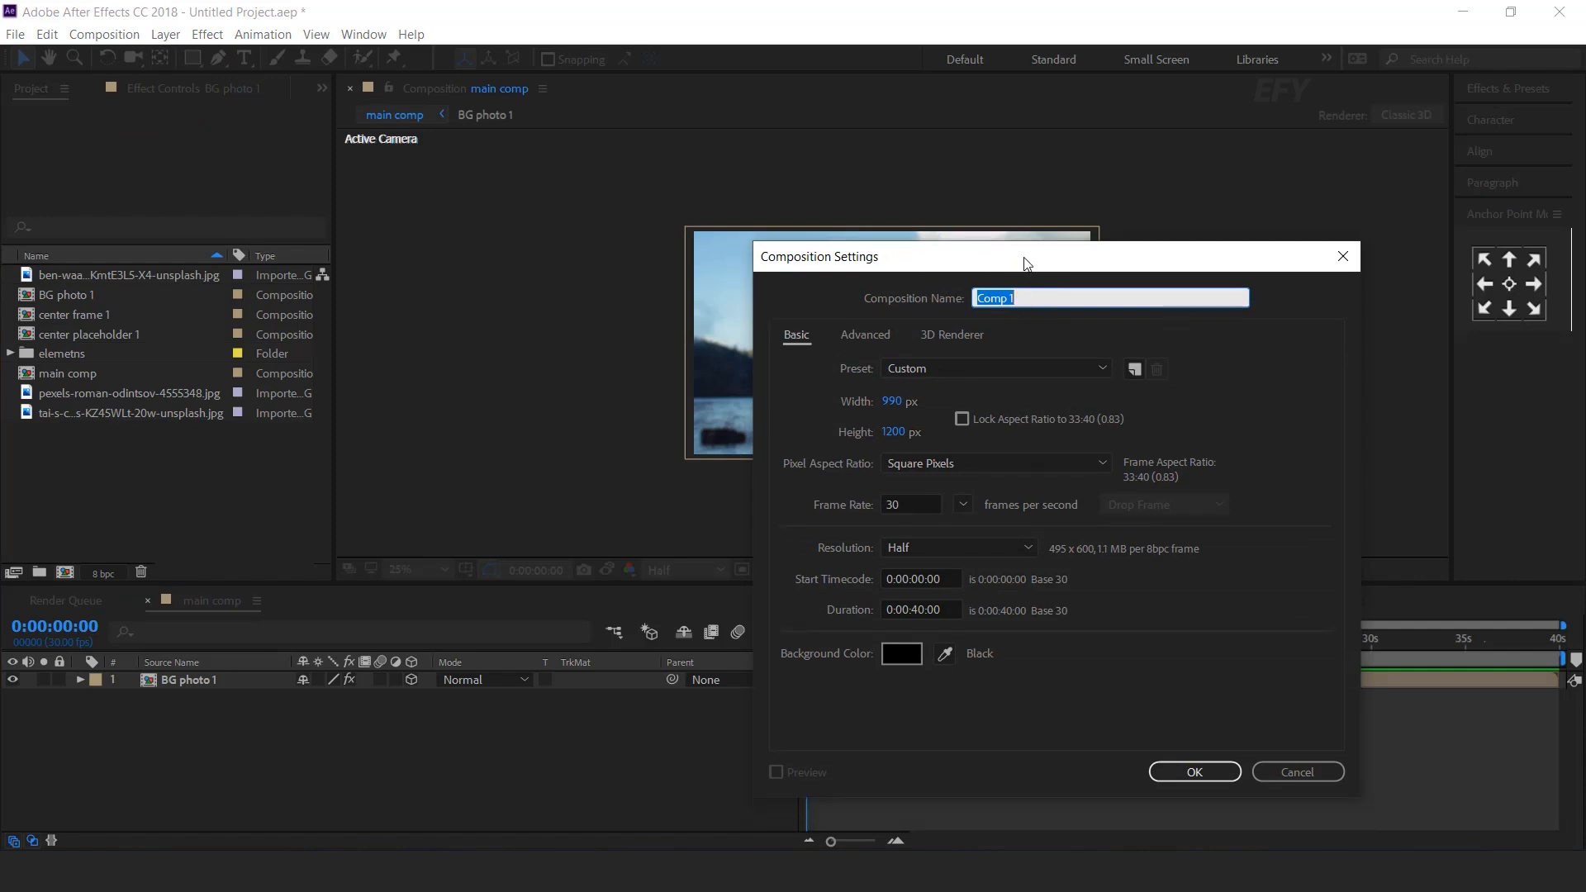
{"action": "type", "text": "center media 1"}
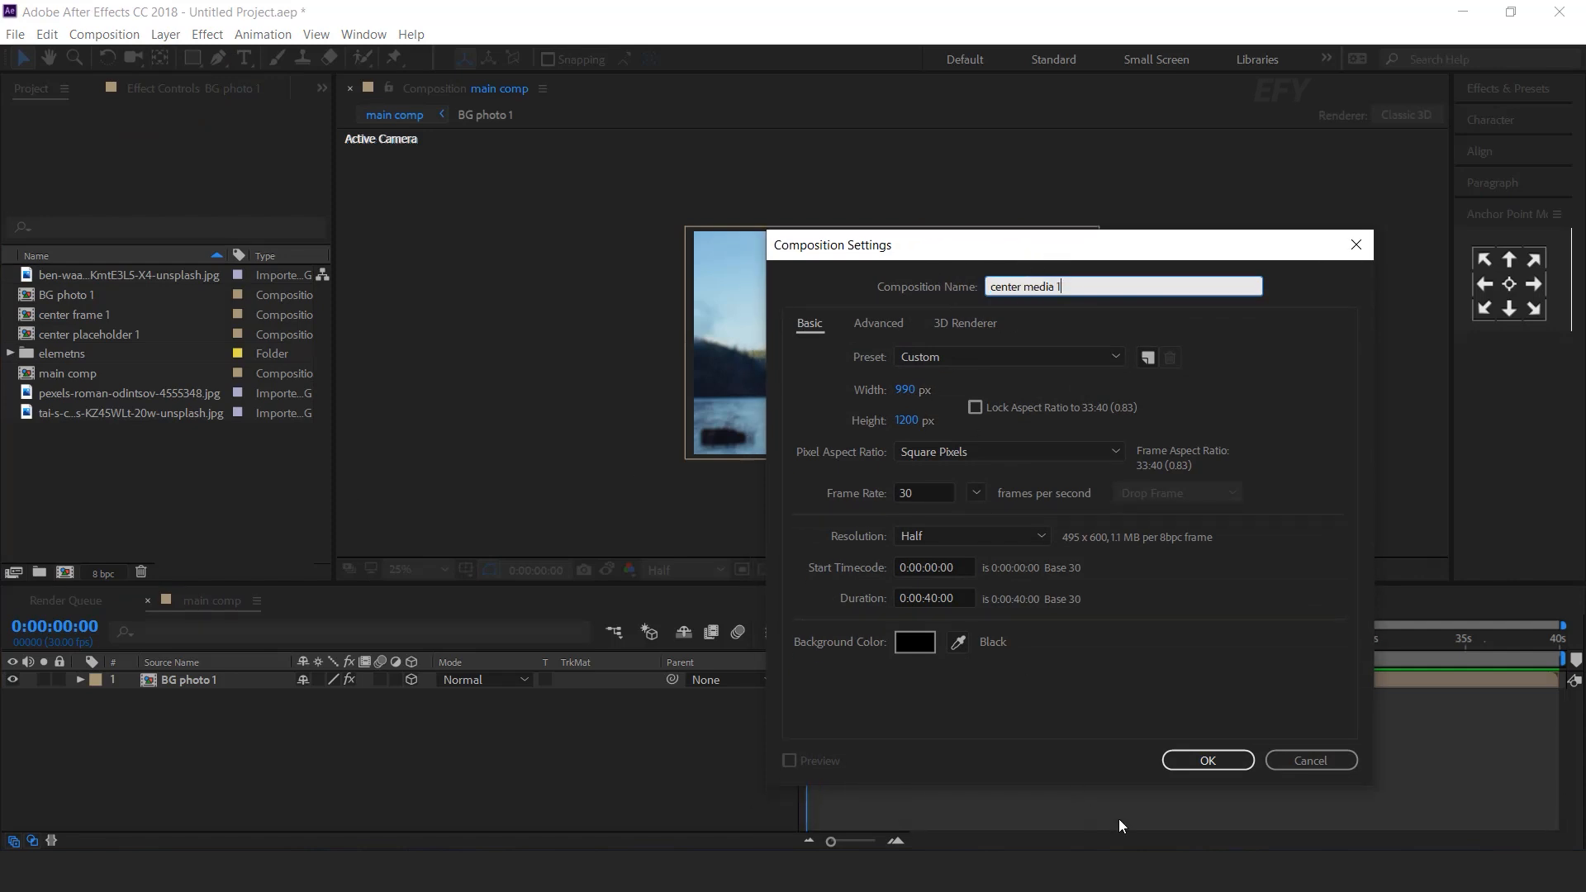
{"action": "left_click", "coordinate": [1208, 759]}
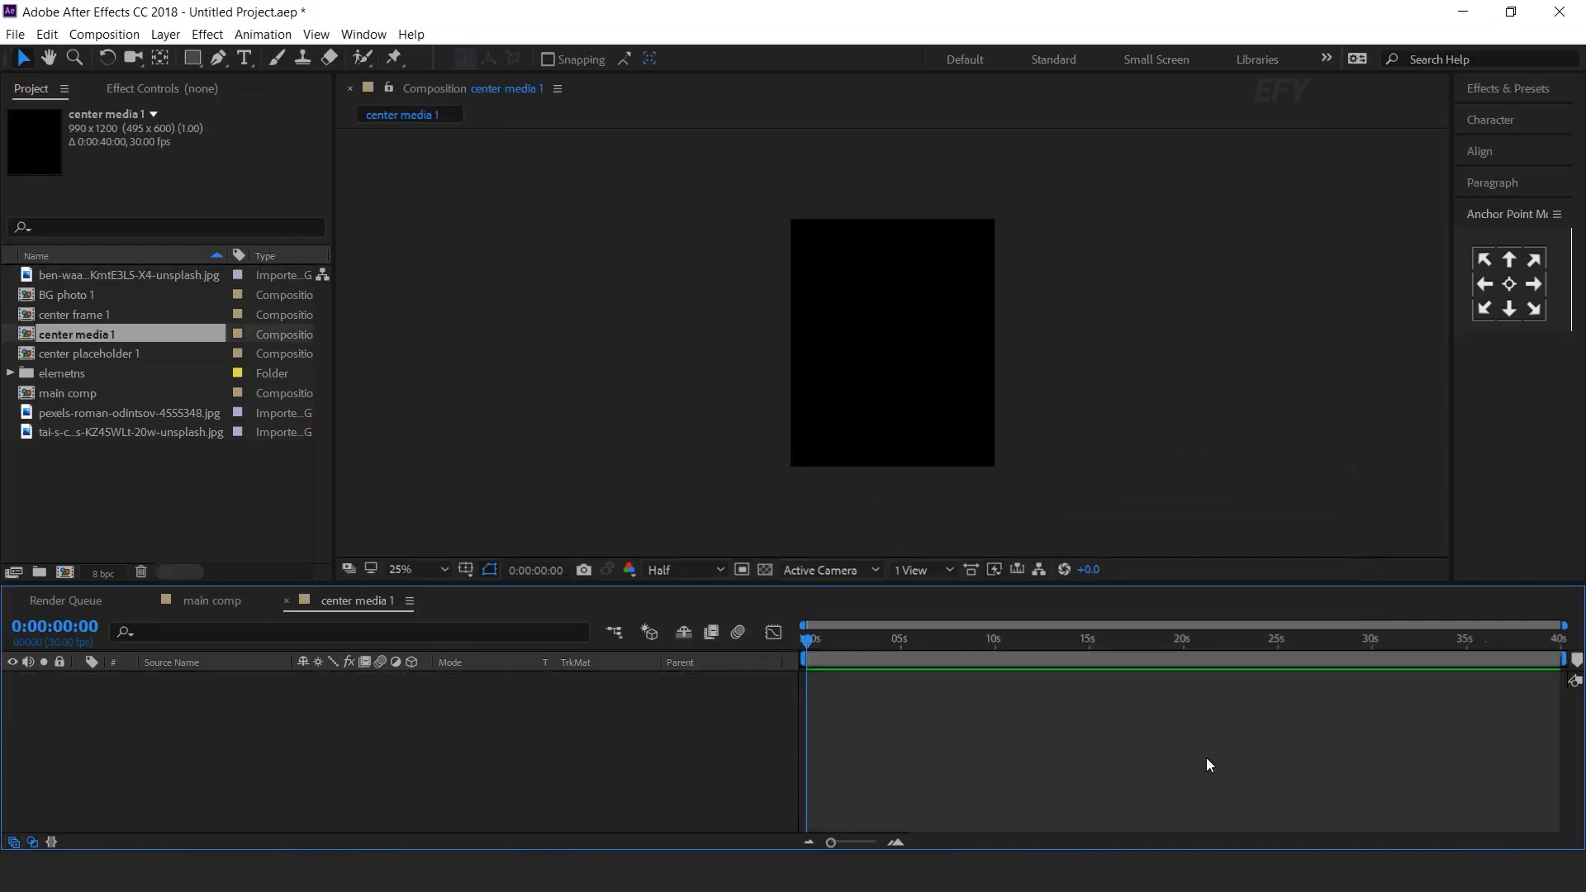
Add the center placeholder 1 composition to center media 1 and place the center frame 1 composition above it
{"action": "left_click", "coordinate": [125, 369]}
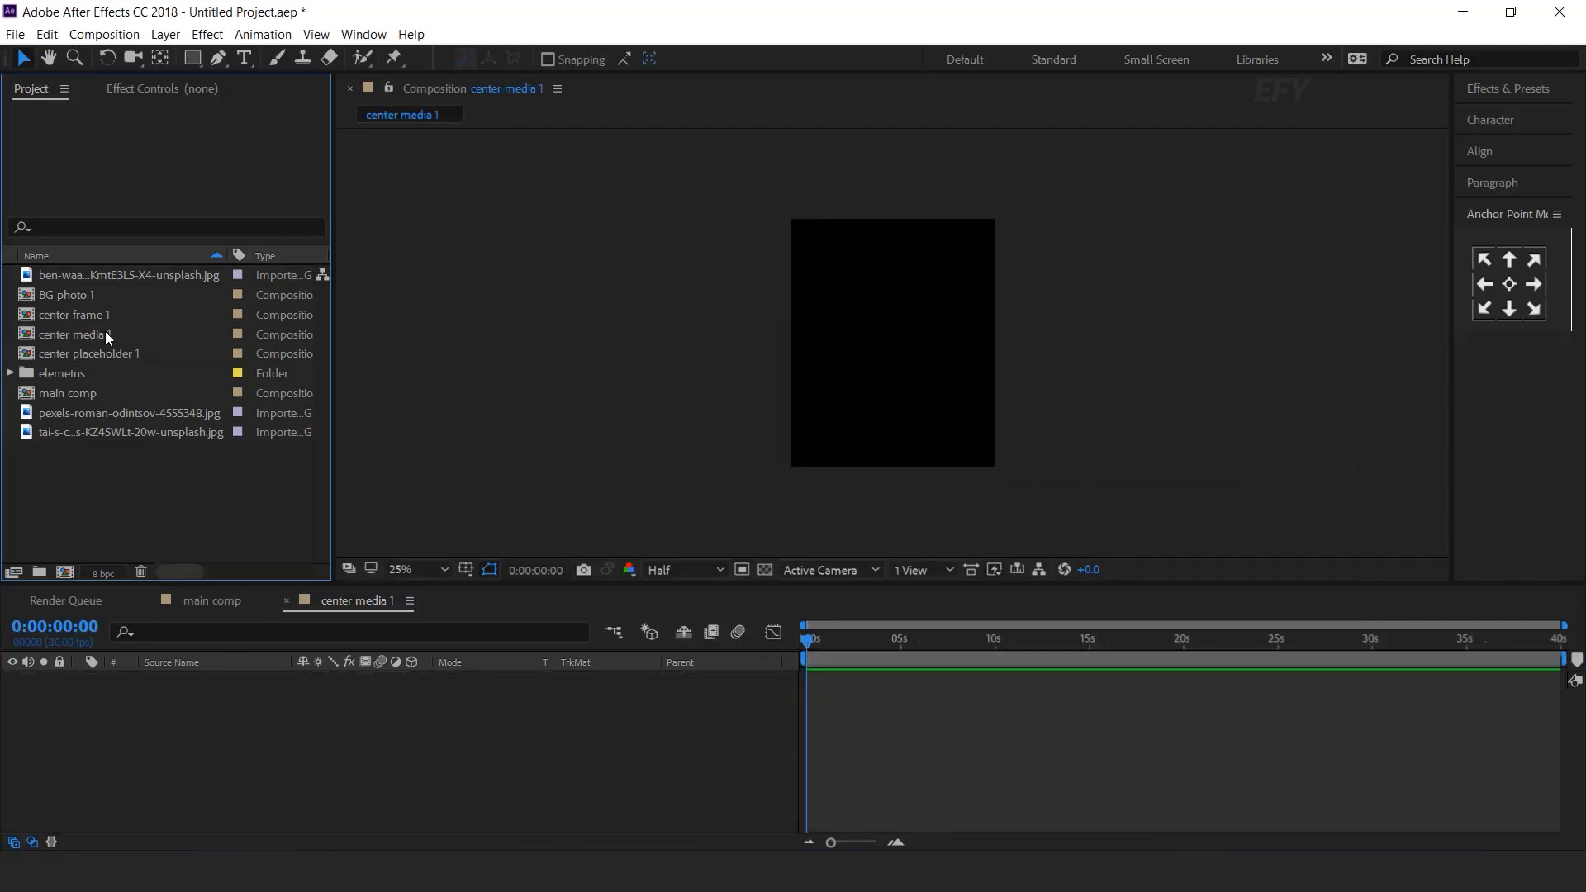
{"action": "left_click", "coordinate": [96, 320]}
{"action": "left_click_drag", "start_coordinate": [96, 353], "coordinate": [217, 702]}
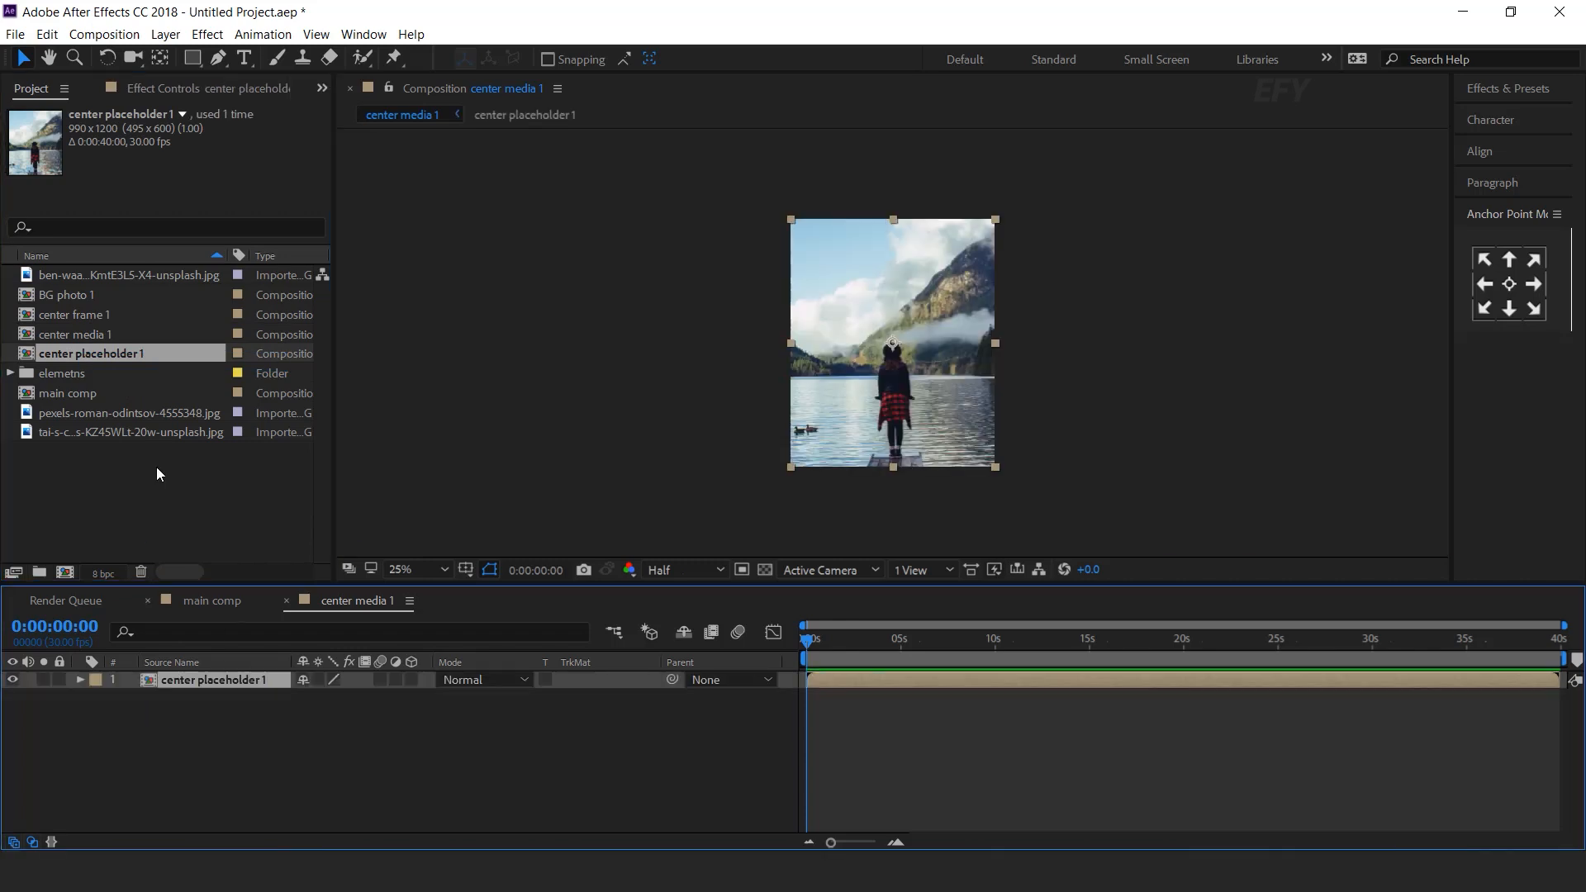
{"action": "left_click", "coordinate": [66, 315]}
{"action": "left_click_drag", "start_coordinate": [66, 315], "coordinate": [280, 676]}
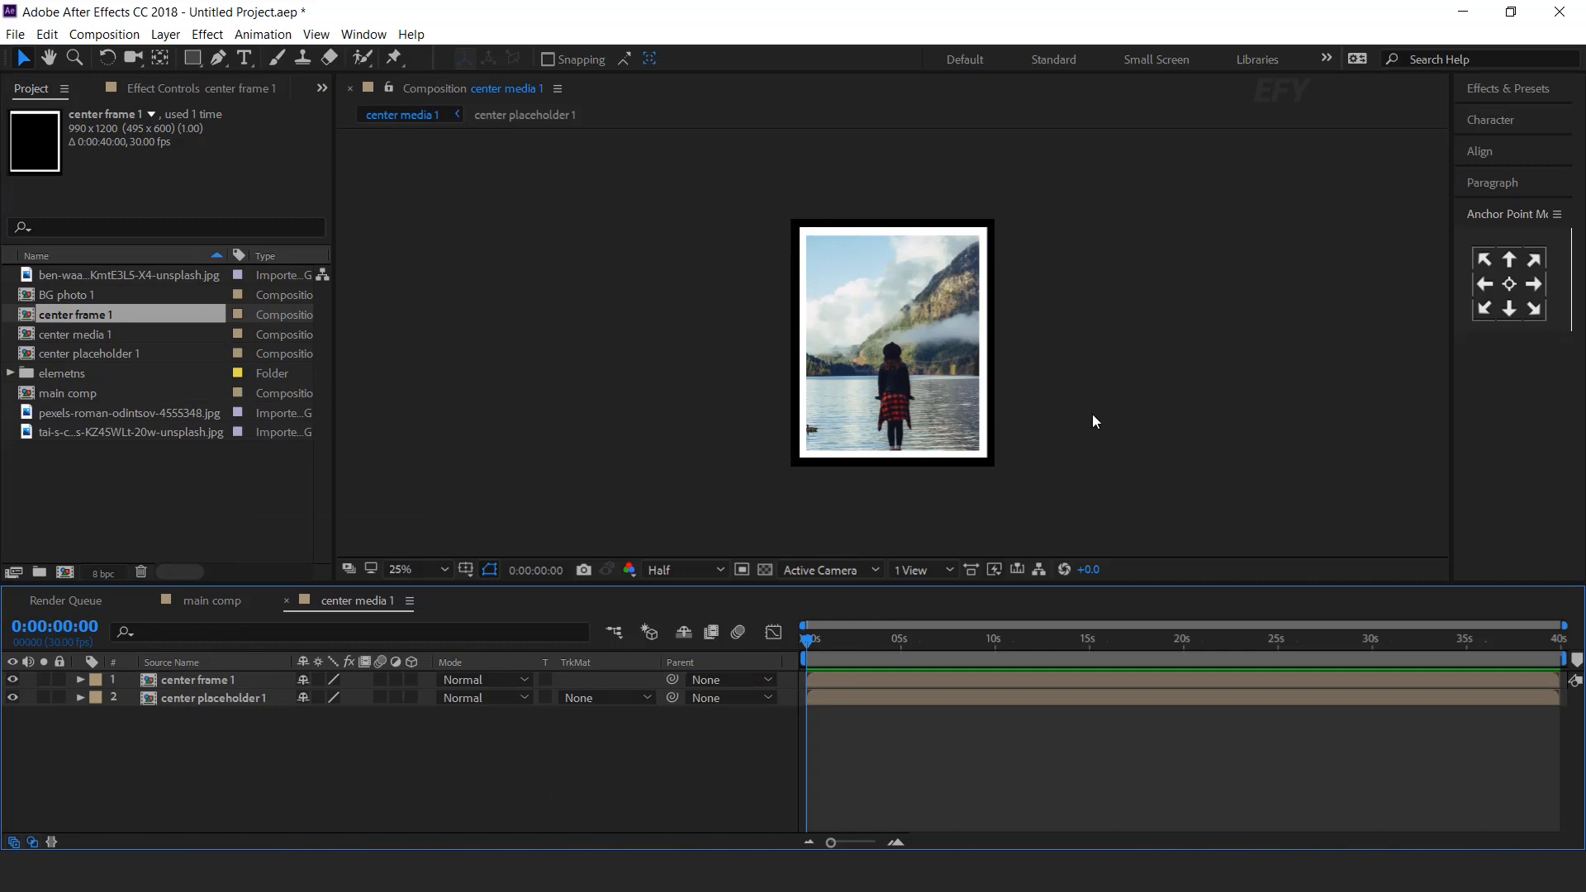
Apply the Drop Shadow effect to the center frame 1 layer
{"action": "key", "text": "period"}
{"action": "left_click", "coordinate": [192, 682]}
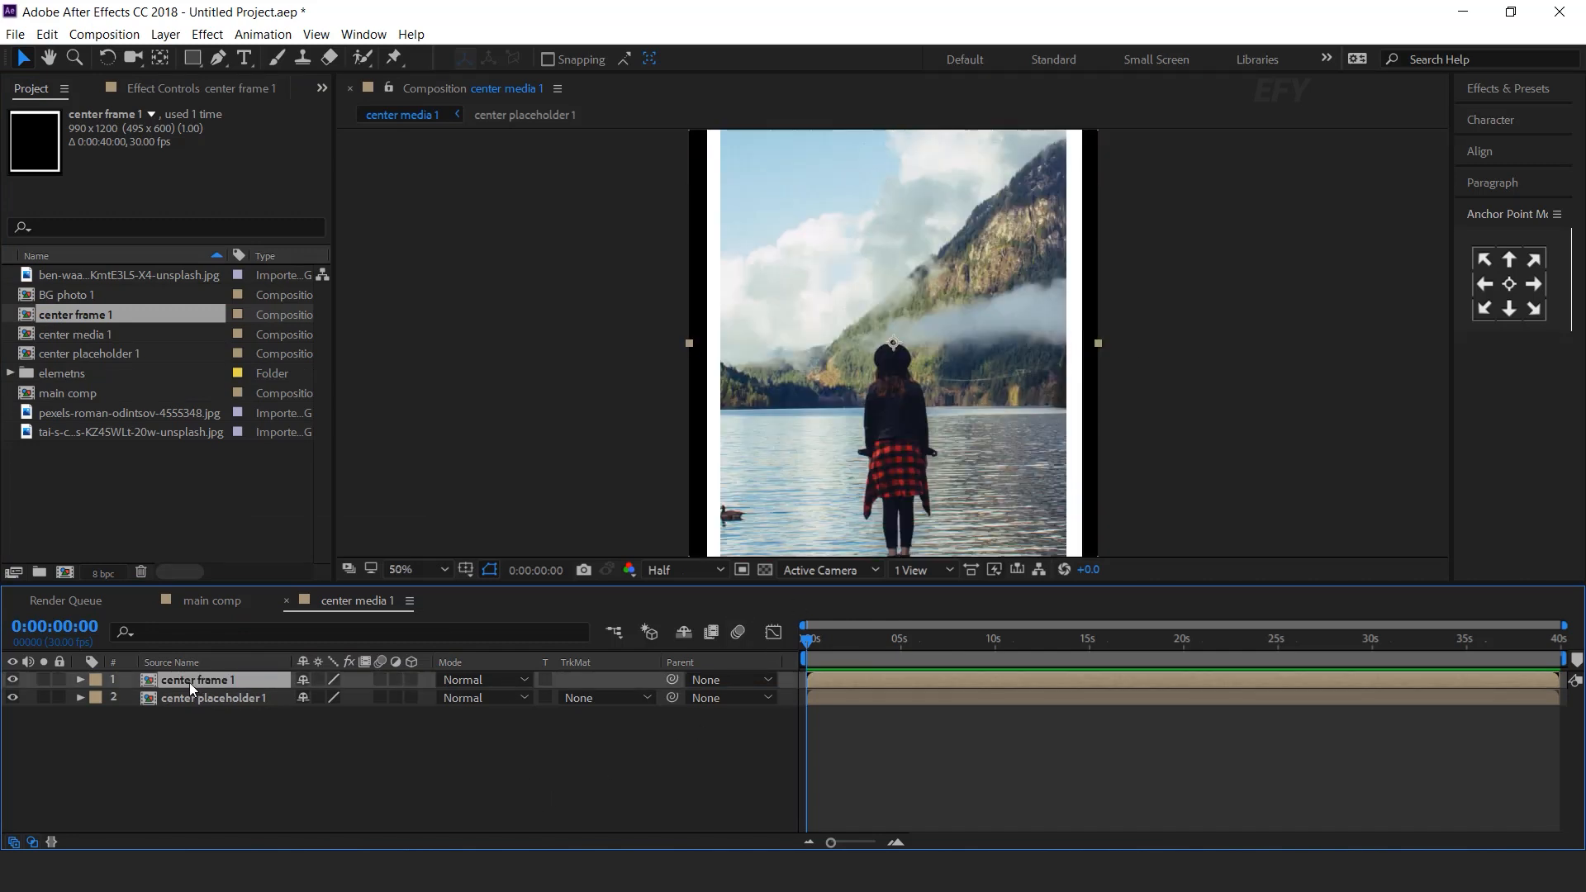
{"action": "key", "text": "ctrl+space"}
{"action": "type", "text": "drop"}
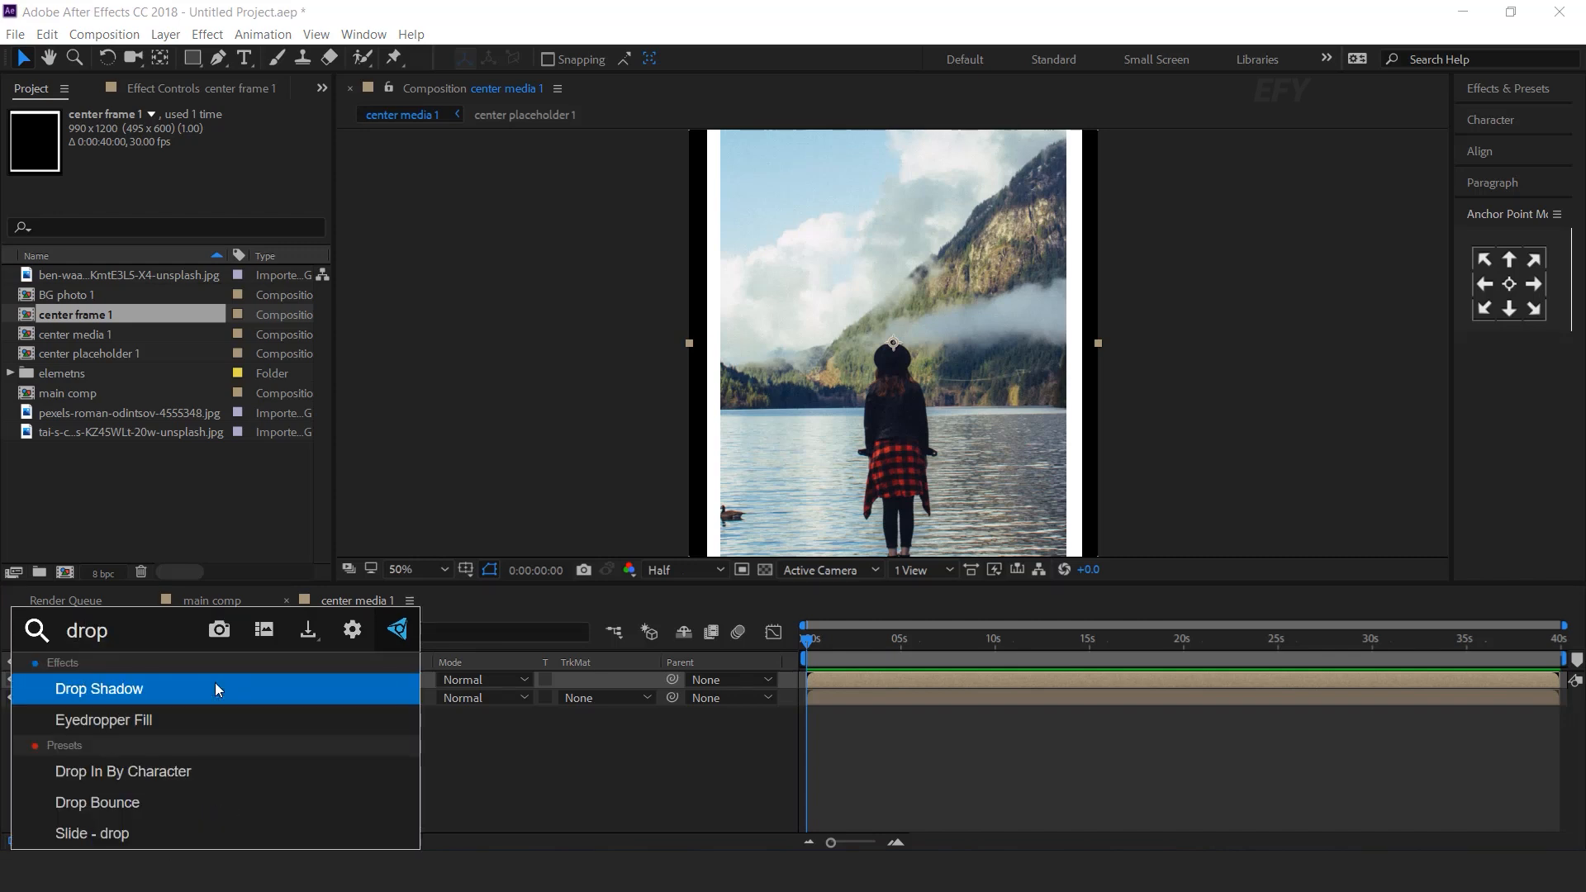
{"action": "left_click", "coordinate": [215, 686]}
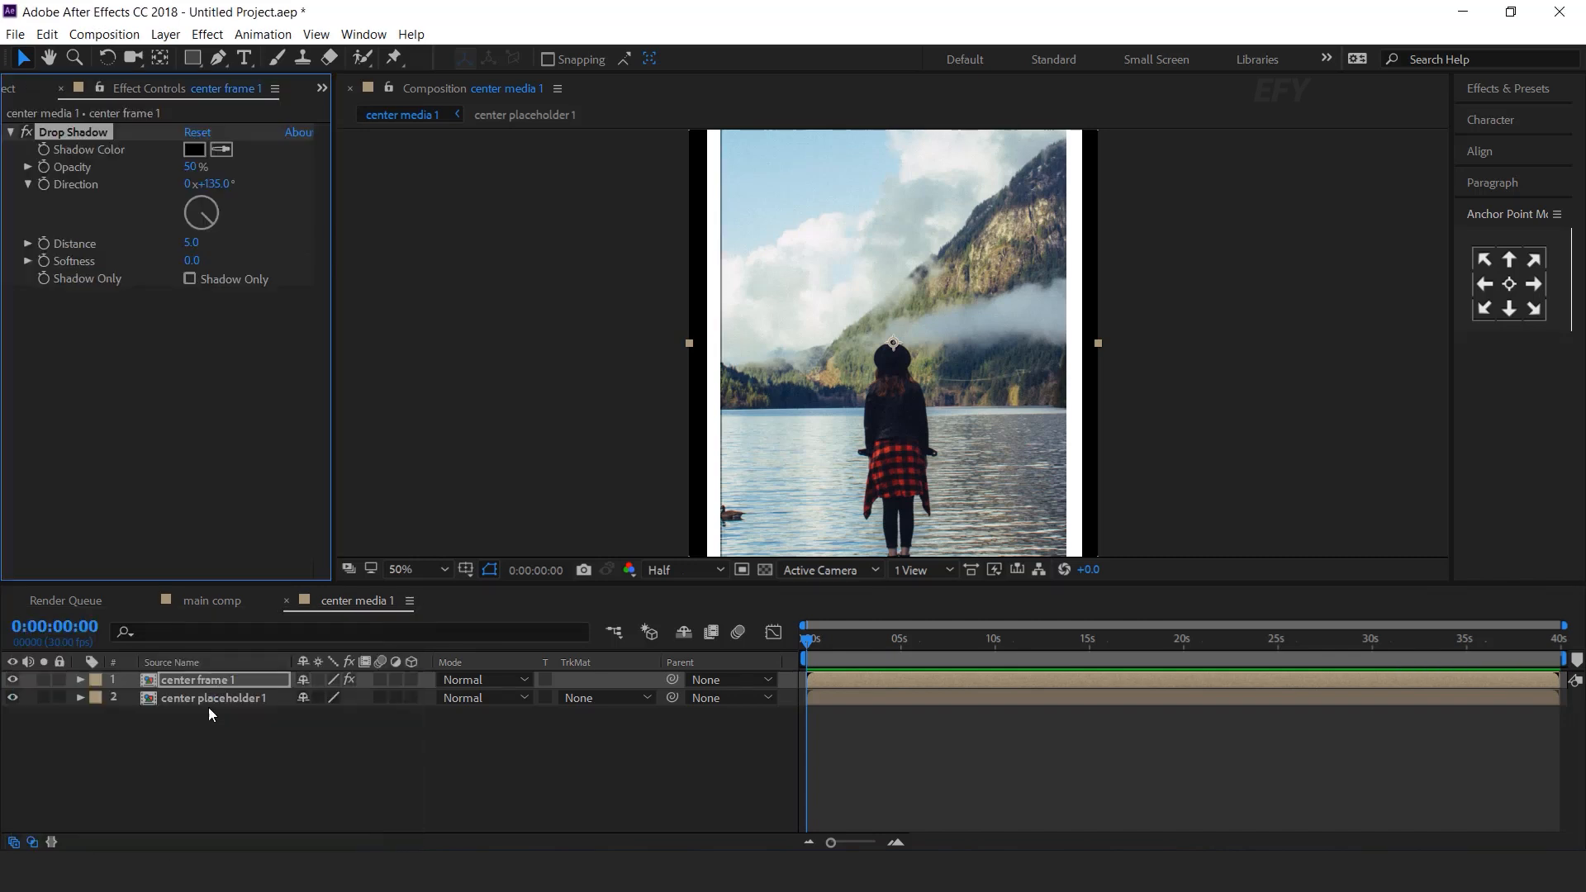
Set the Drop Shadow on center frame 1 to 20% opacity, distance 0 and softness 50
{"action": "left_click", "coordinate": [191, 261]}
{"action": "type", "text": "100"}
{"action": "key", "text": "Return"}
{"action": "left_click_drag", "start_coordinate": [192, 243], "coordinate": [125, 244]}
{"action": "left_click", "coordinate": [191, 167]}
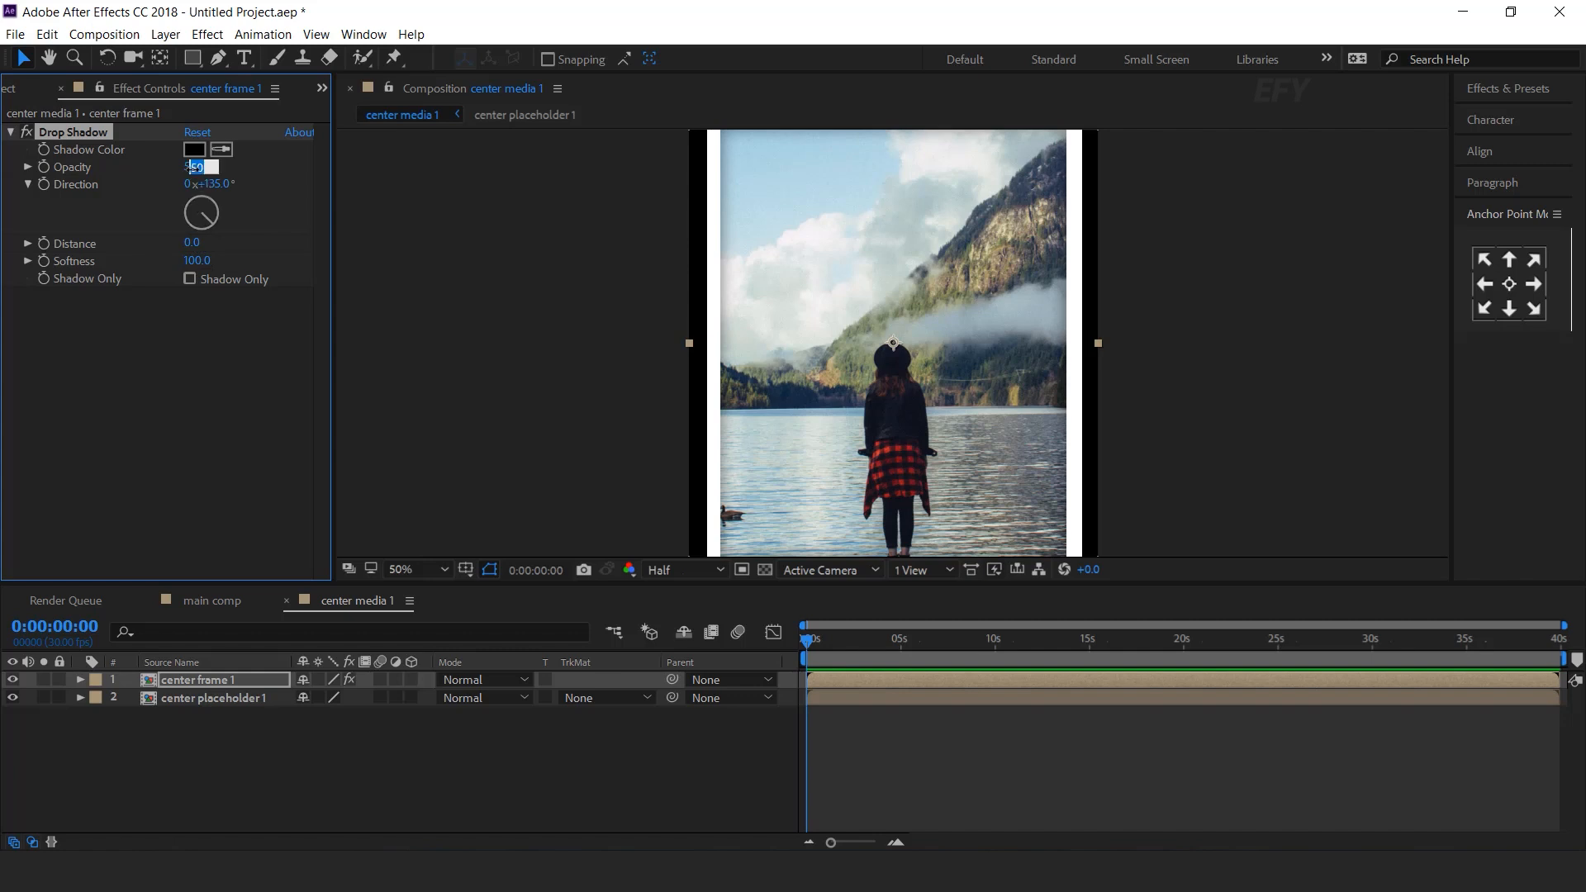
{"action": "type", "text": "20"}
{"action": "key", "text": "Return"}
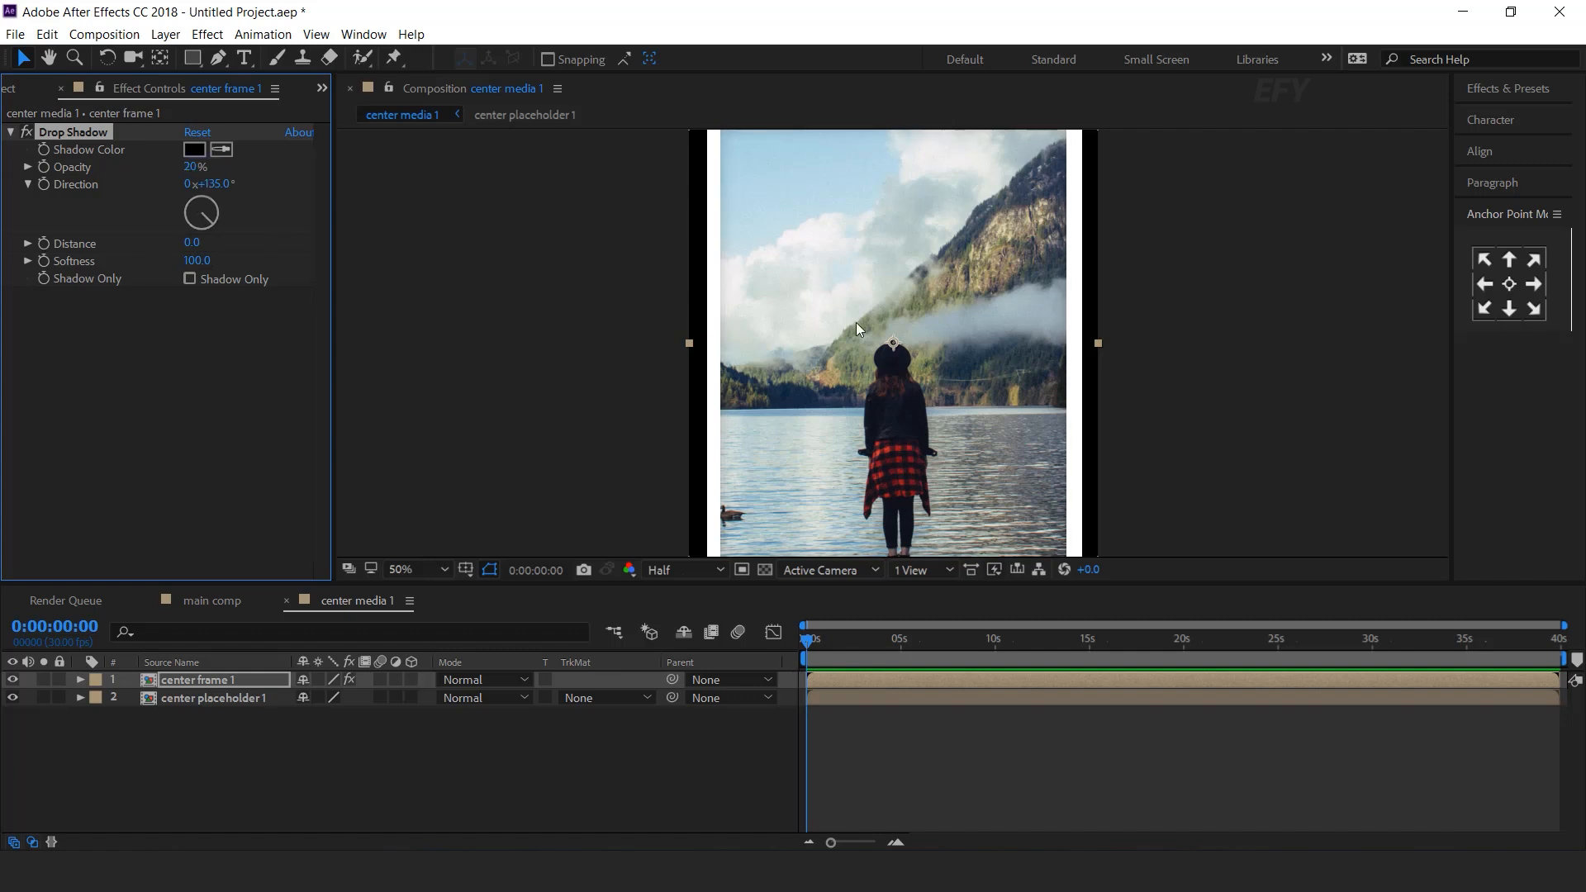
{"action": "left_click", "coordinate": [197, 260]}
{"action": "key", "text": "Return"}
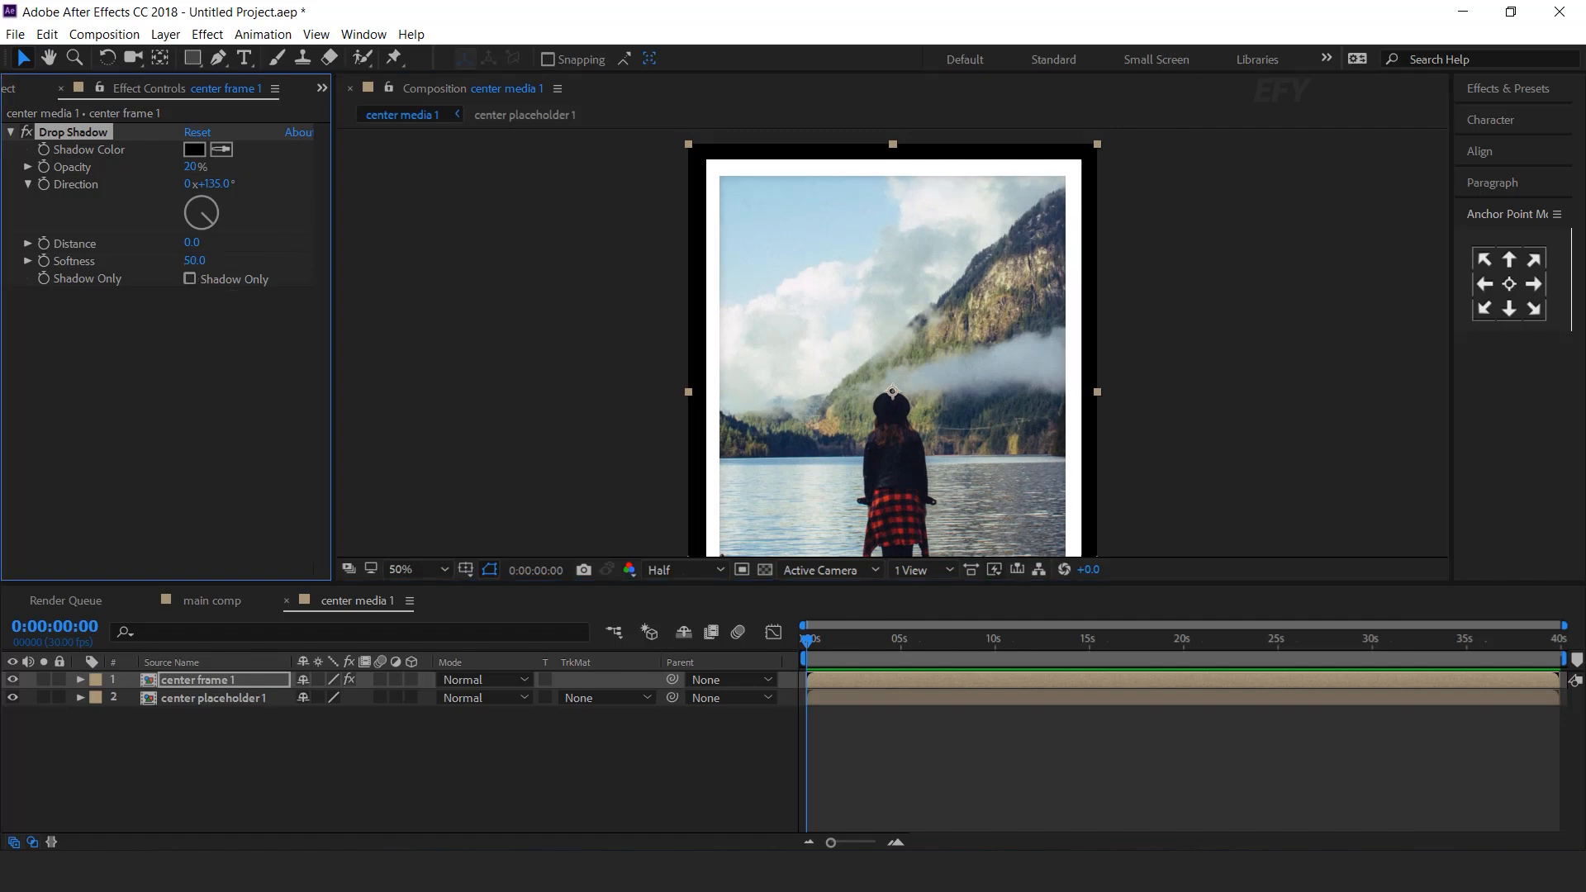
{"action": "left_click", "coordinate": [622, 791]}
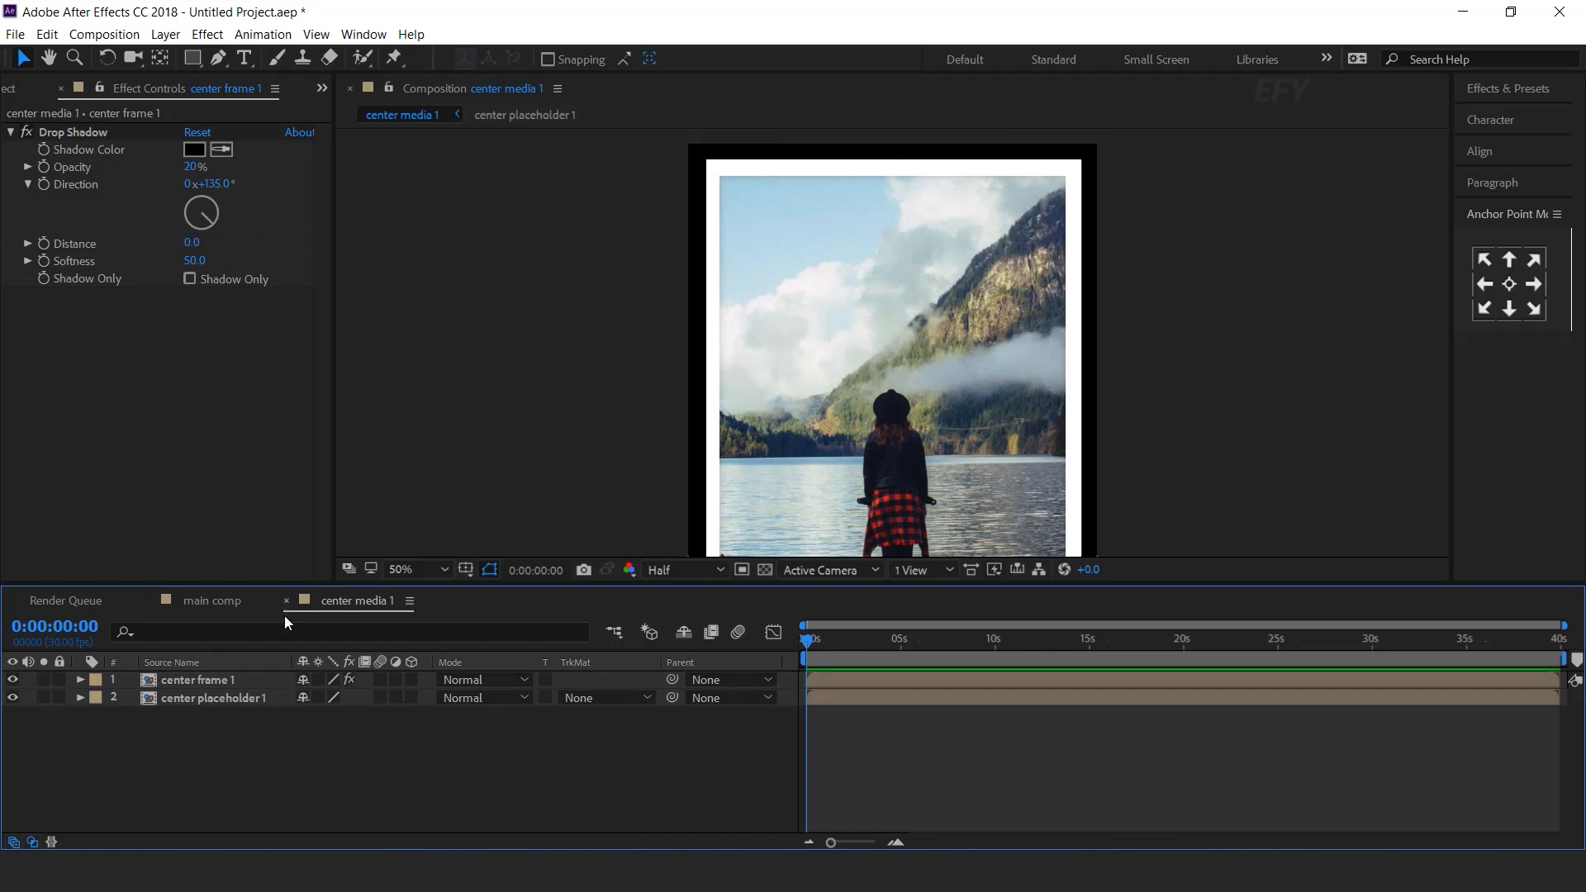
Draw a white rectangle shape large enough to cover the whole center media 1 composition
{"action": "left_click", "coordinate": [192, 57]}
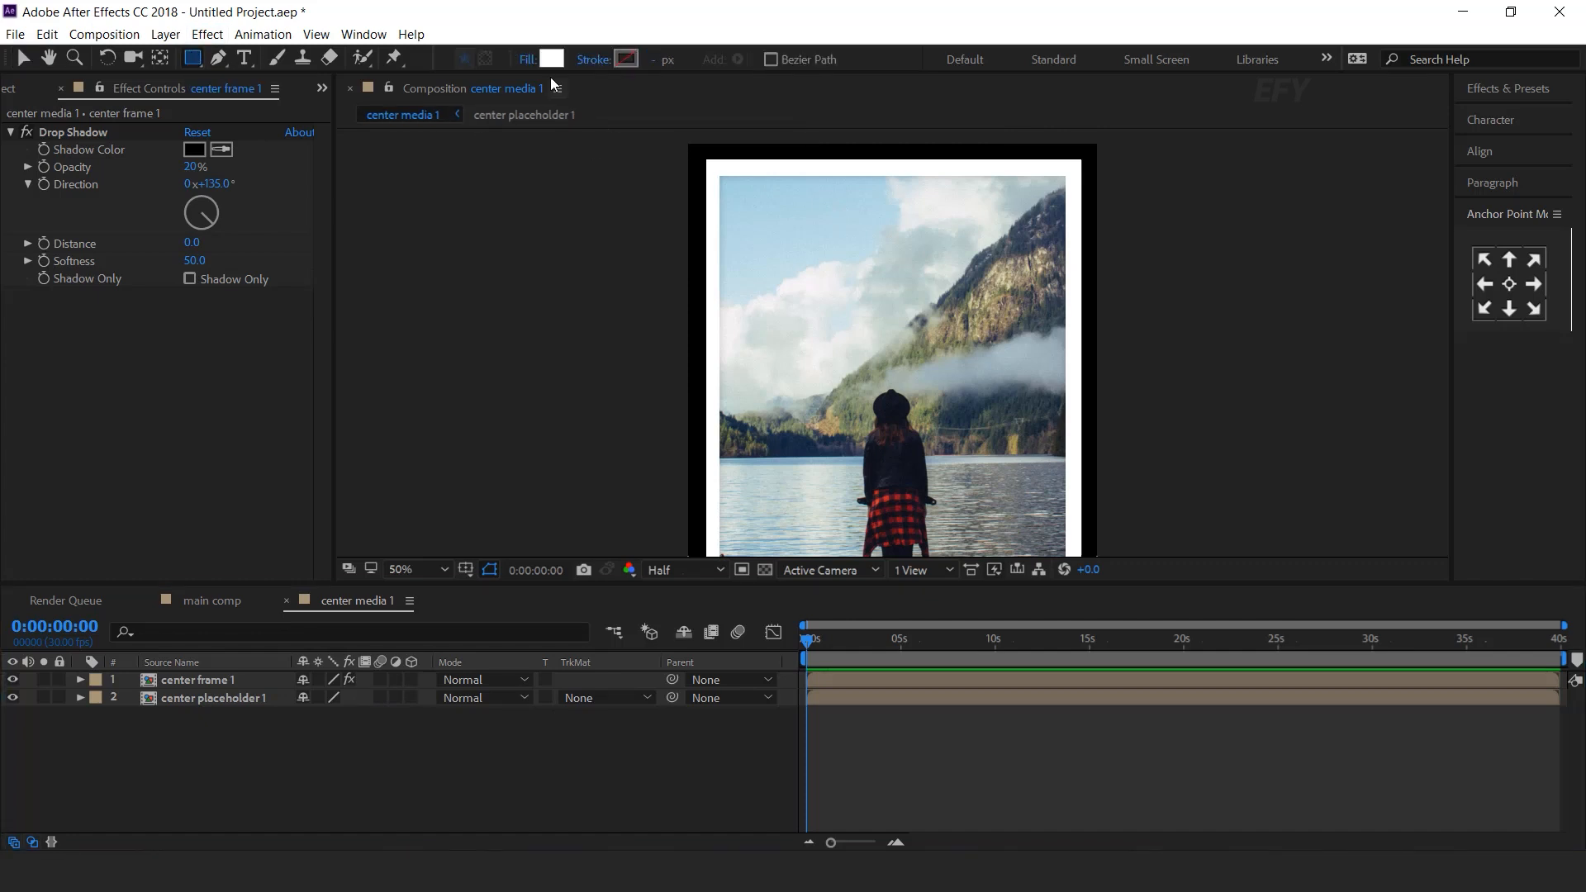
{"action": "key", "text": "comma"}
{"action": "left_click_drag", "start_coordinate": [640, 194], "coordinate": [1065, 529]}
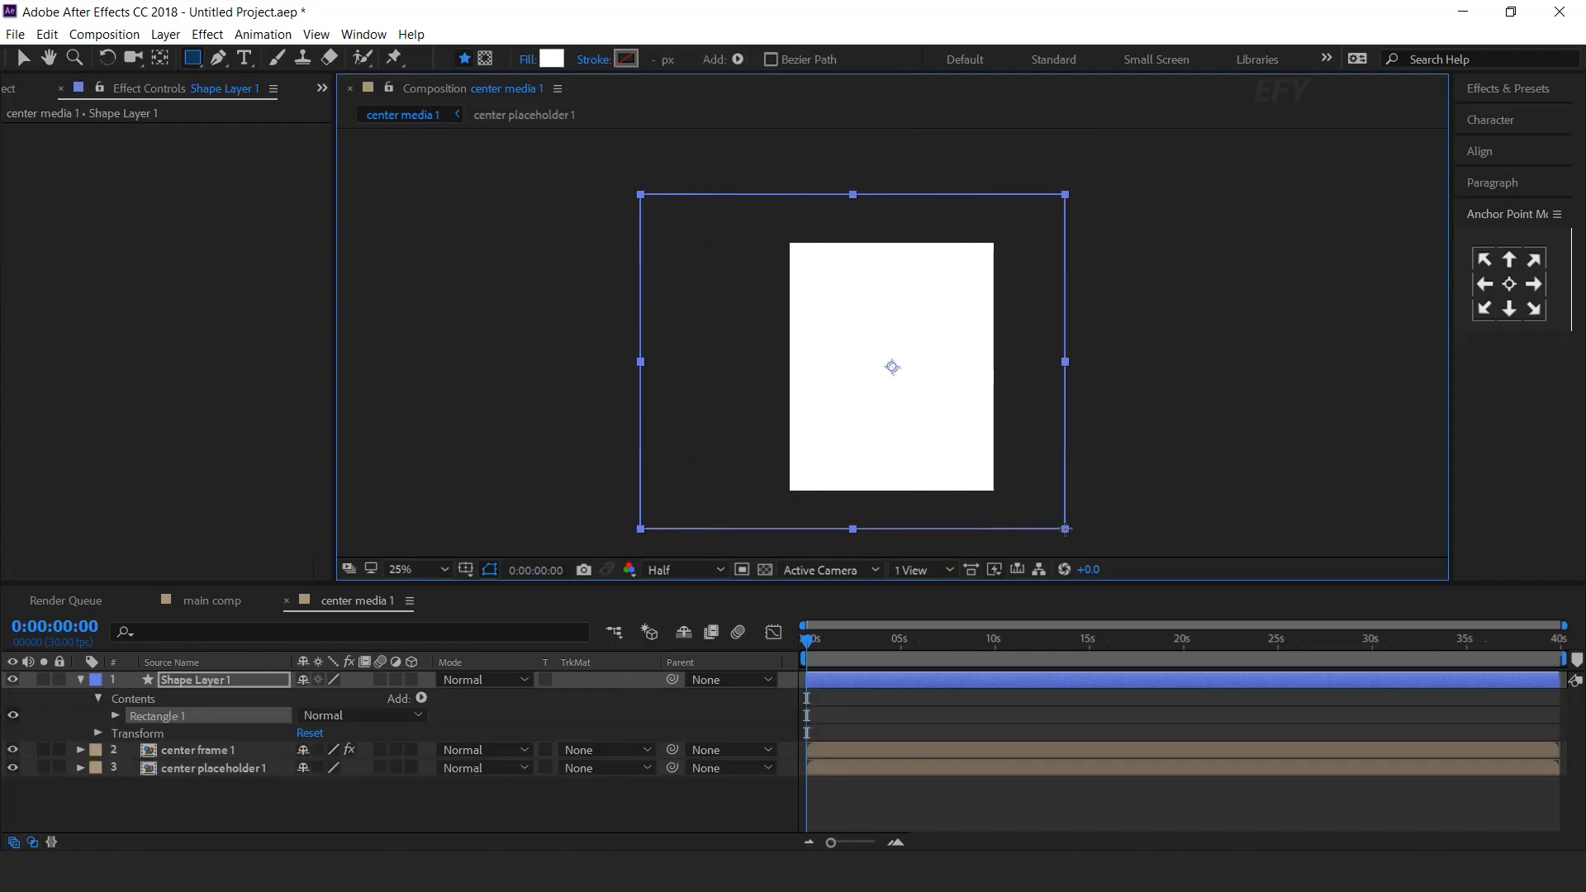
Set the rectangle shape layer's opacity to 20% and its blending mode to Soft Light
{"action": "key", "text": "t"}
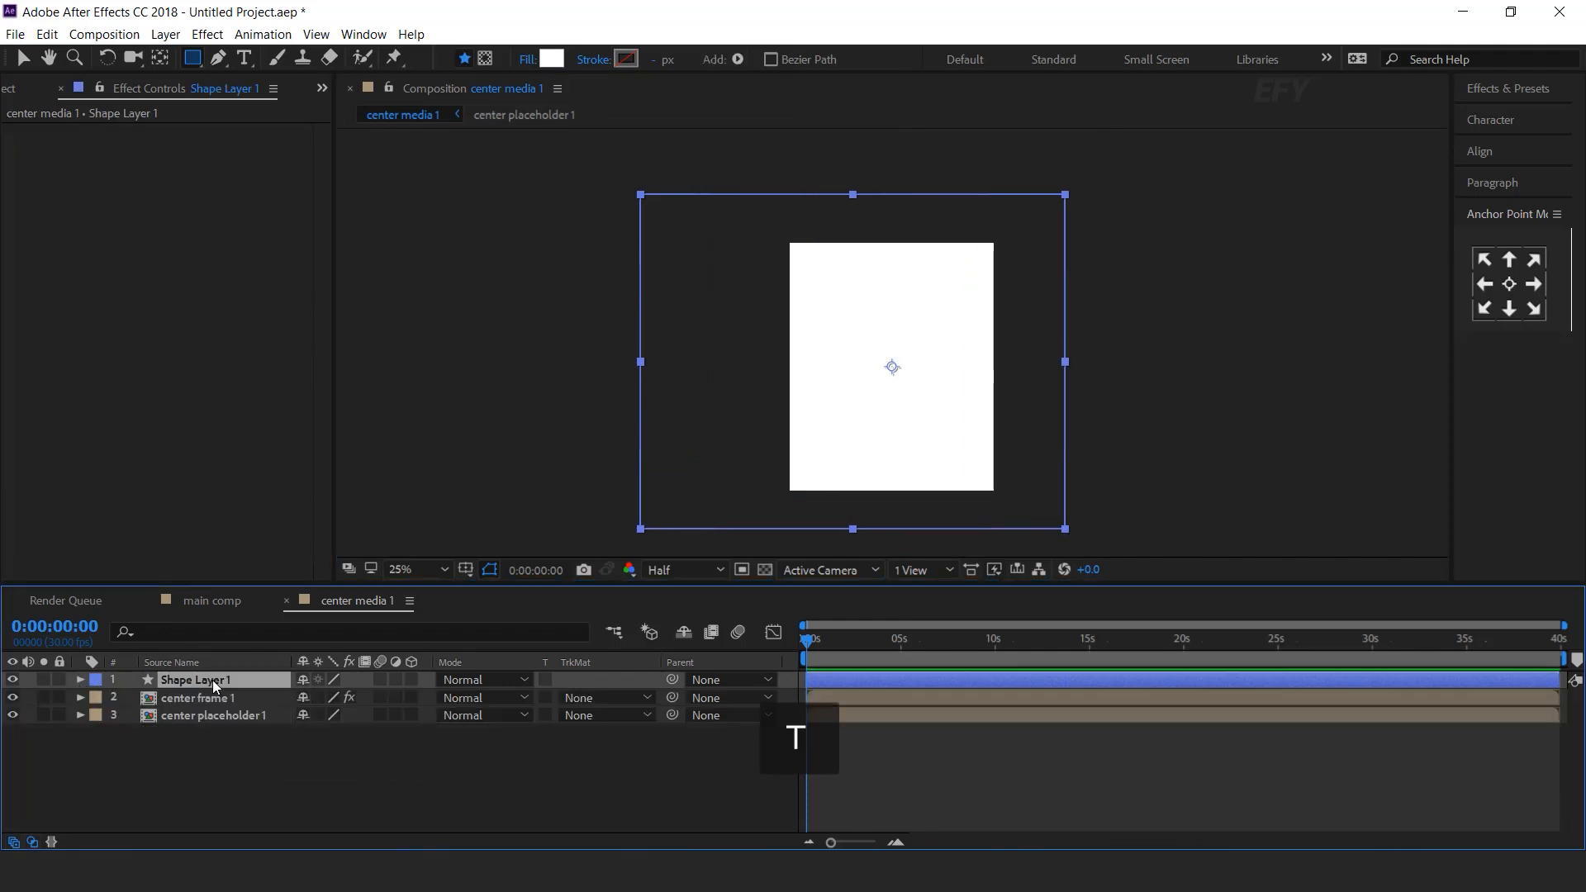
{"action": "left_click", "coordinate": [308, 698]}
{"action": "type", "text": "20"}
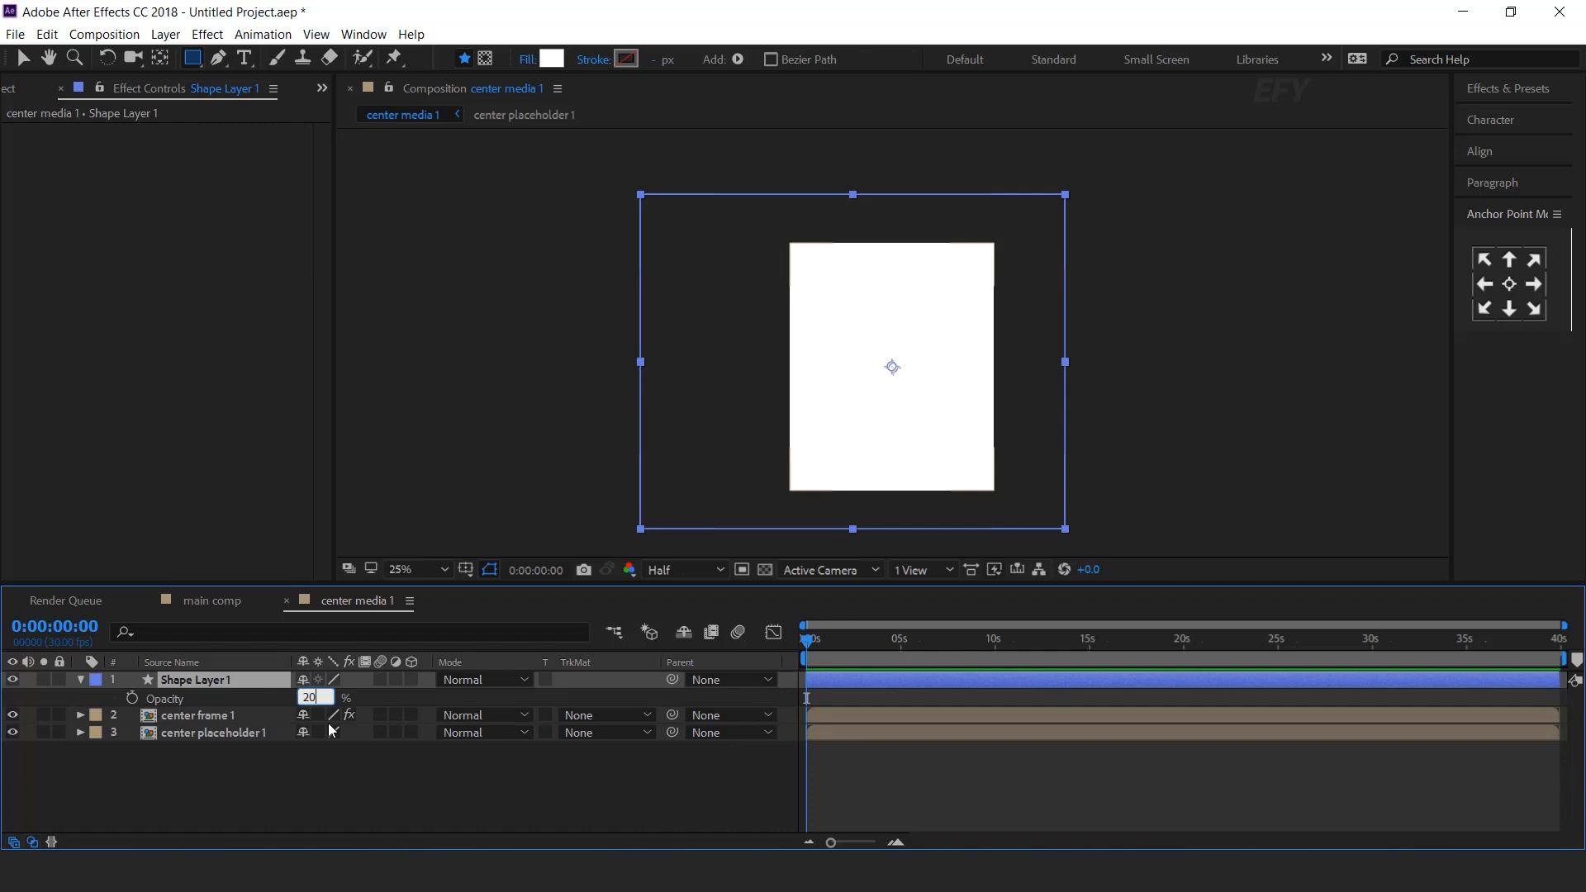
{"action": "key", "text": "Return"}
{"action": "key", "text": "t"}
{"action": "left_click", "coordinate": [460, 679]}
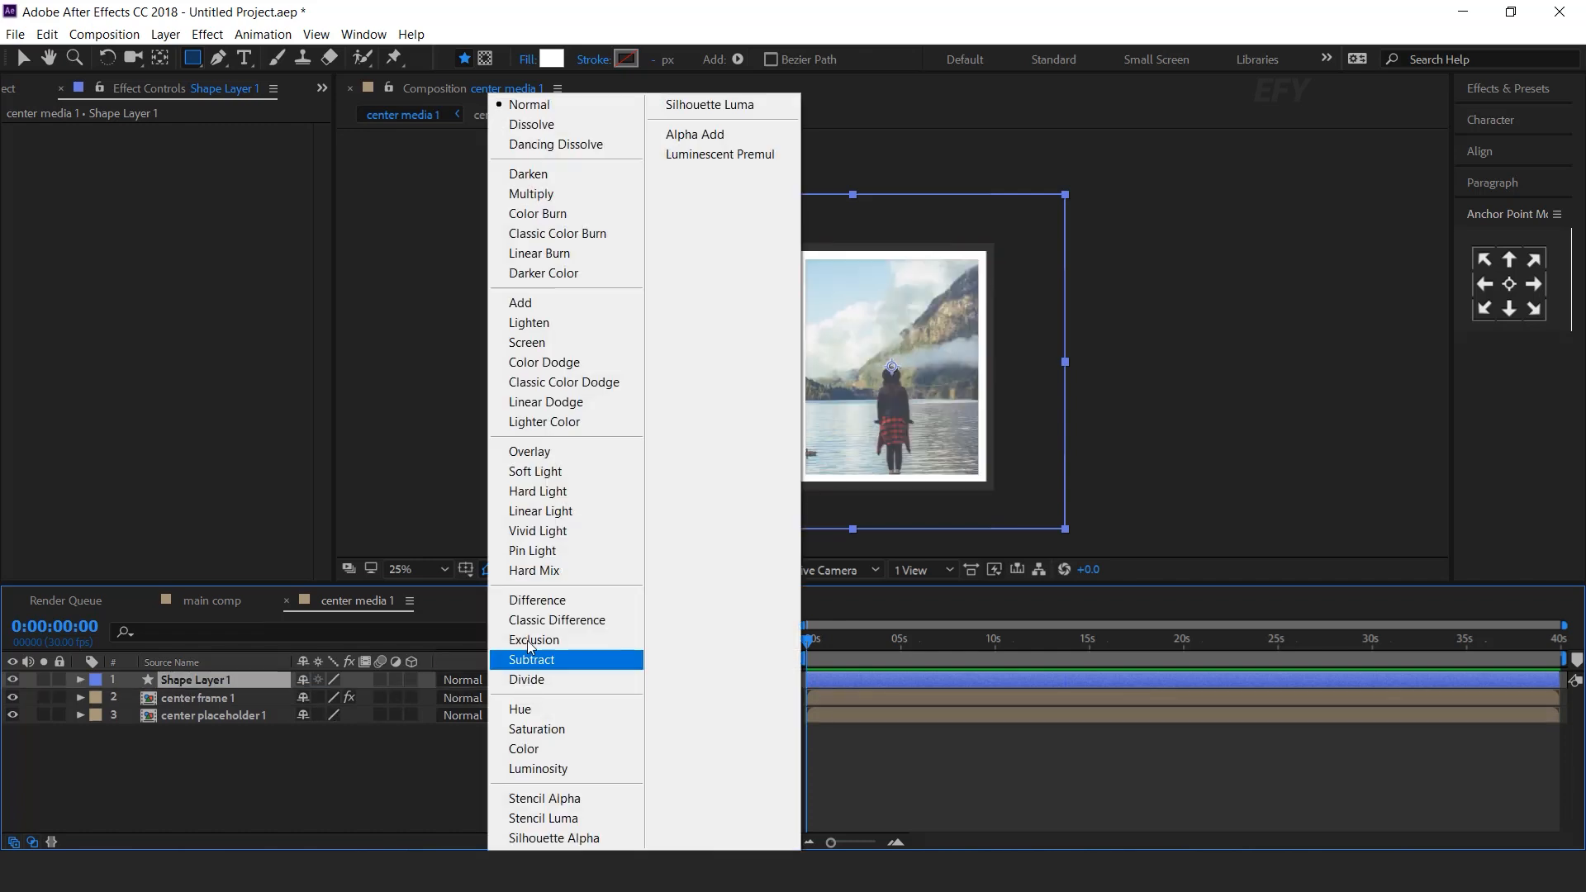
{"action": "left_click", "coordinate": [536, 471]}
{"action": "key", "text": "v"}
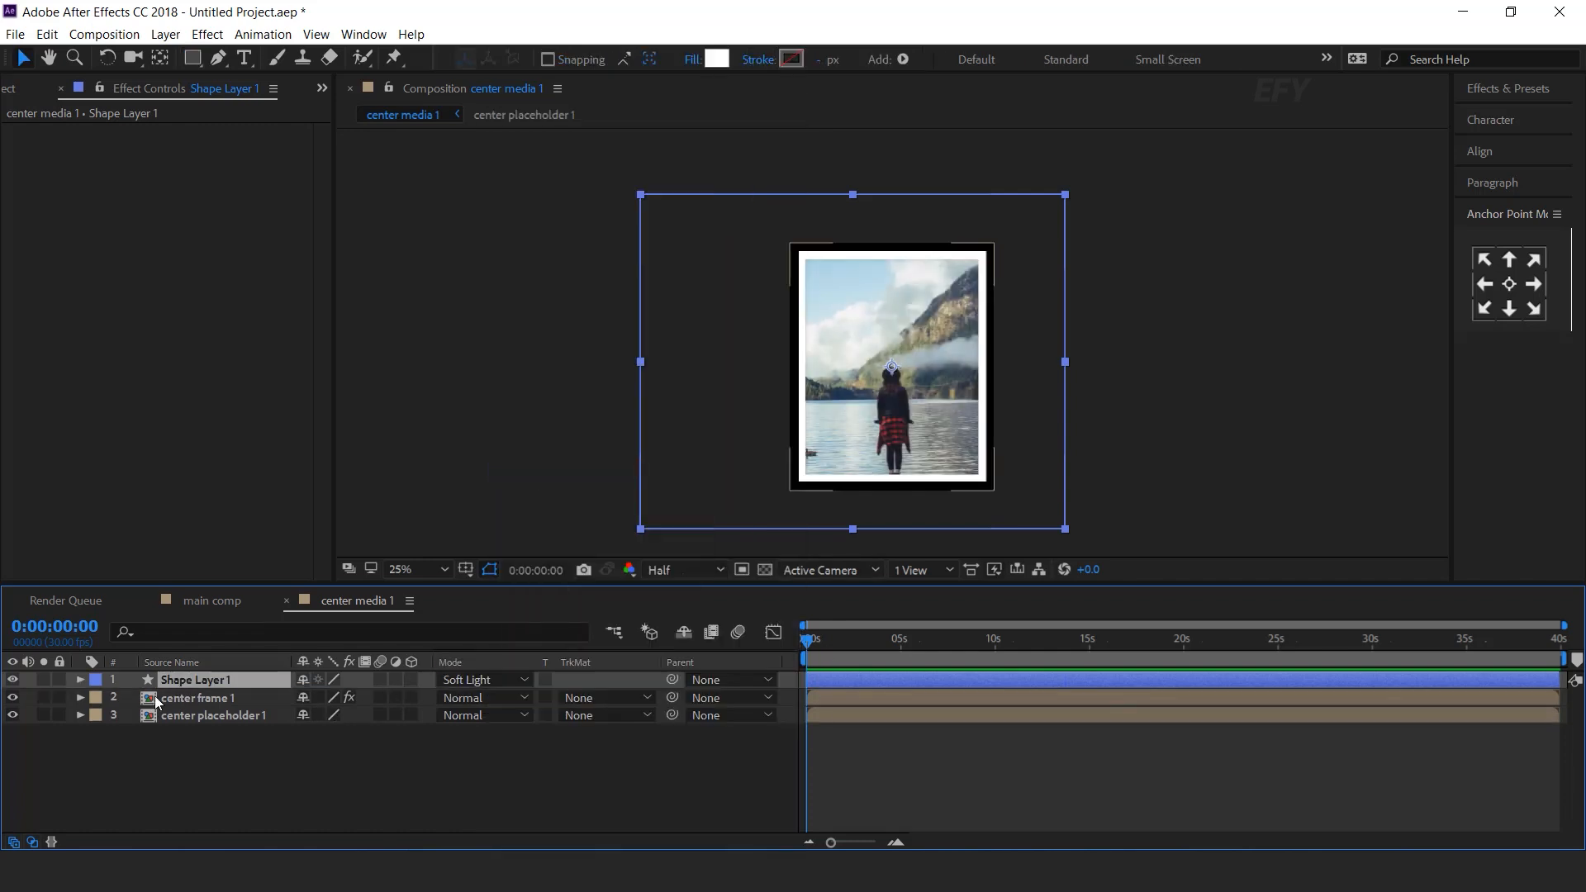
Rotate the rectangle layer to 27° and move it to about -101, 232 so its slanted edge crosses the photo
{"action": "key", "text": "r"}
{"action": "left_click_drag", "start_coordinate": [321, 699], "coordinate": [358, 700]}
{"action": "left_click_drag", "start_coordinate": [1020, 420], "coordinate": [876, 350]}
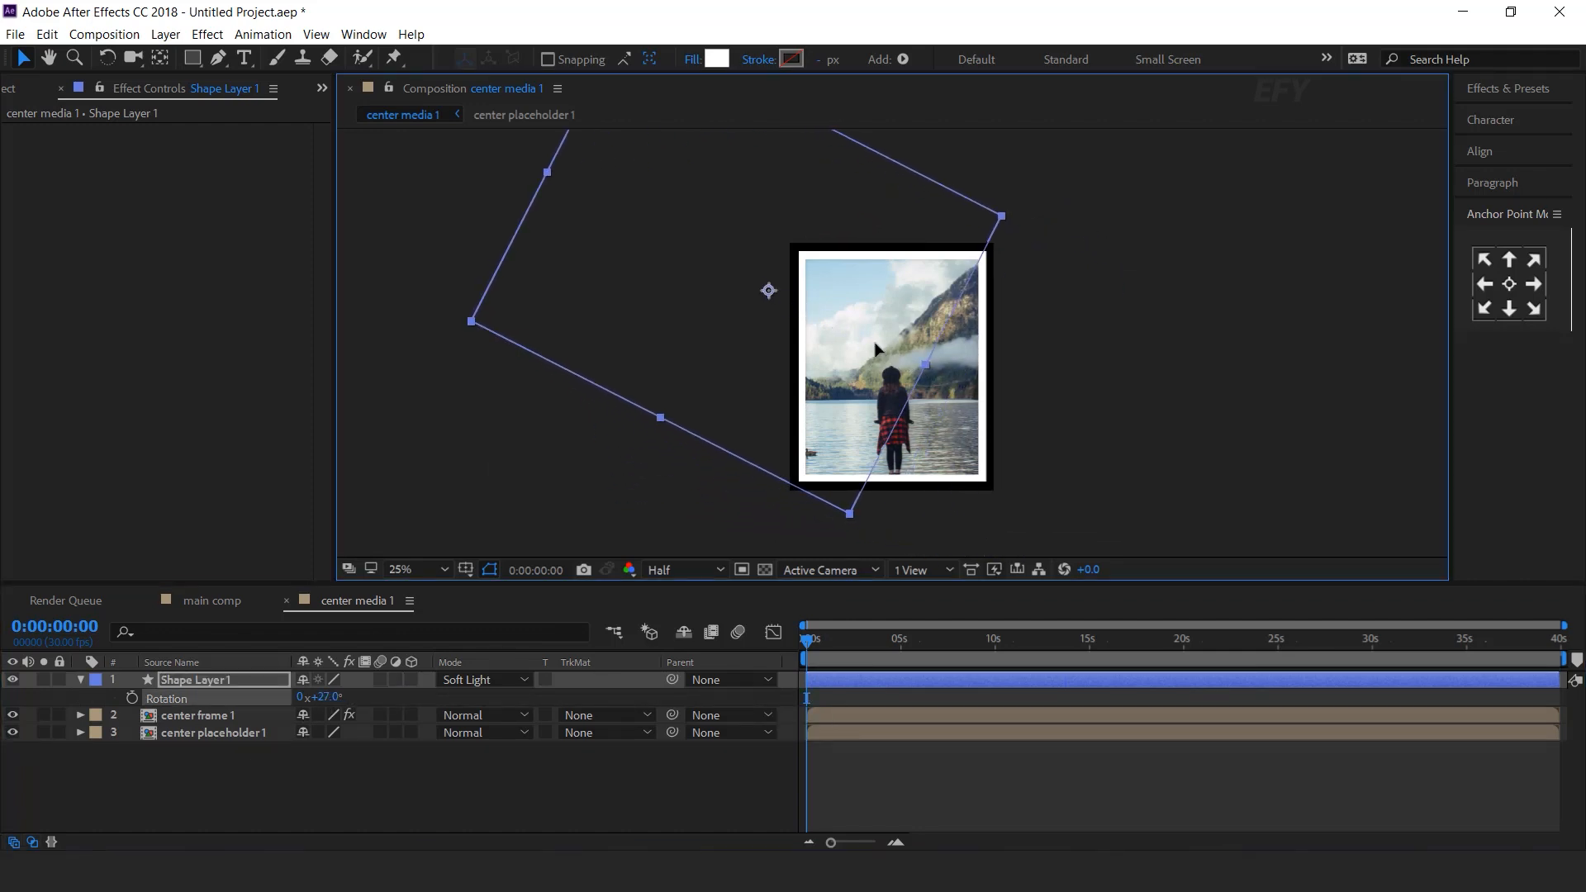
{"action": "left_click", "coordinate": [80, 680]}
Animate the rectangle layer's position from about -949, -196 at 0:00:00:00 to its current place at 0:00:01:18, and preview it
{"action": "left_click", "coordinate": [896, 843]}
{"action": "left_click", "coordinate": [895, 842]}
{"action": "left_click_drag", "start_coordinate": [840, 640], "coordinate": [926, 640]}
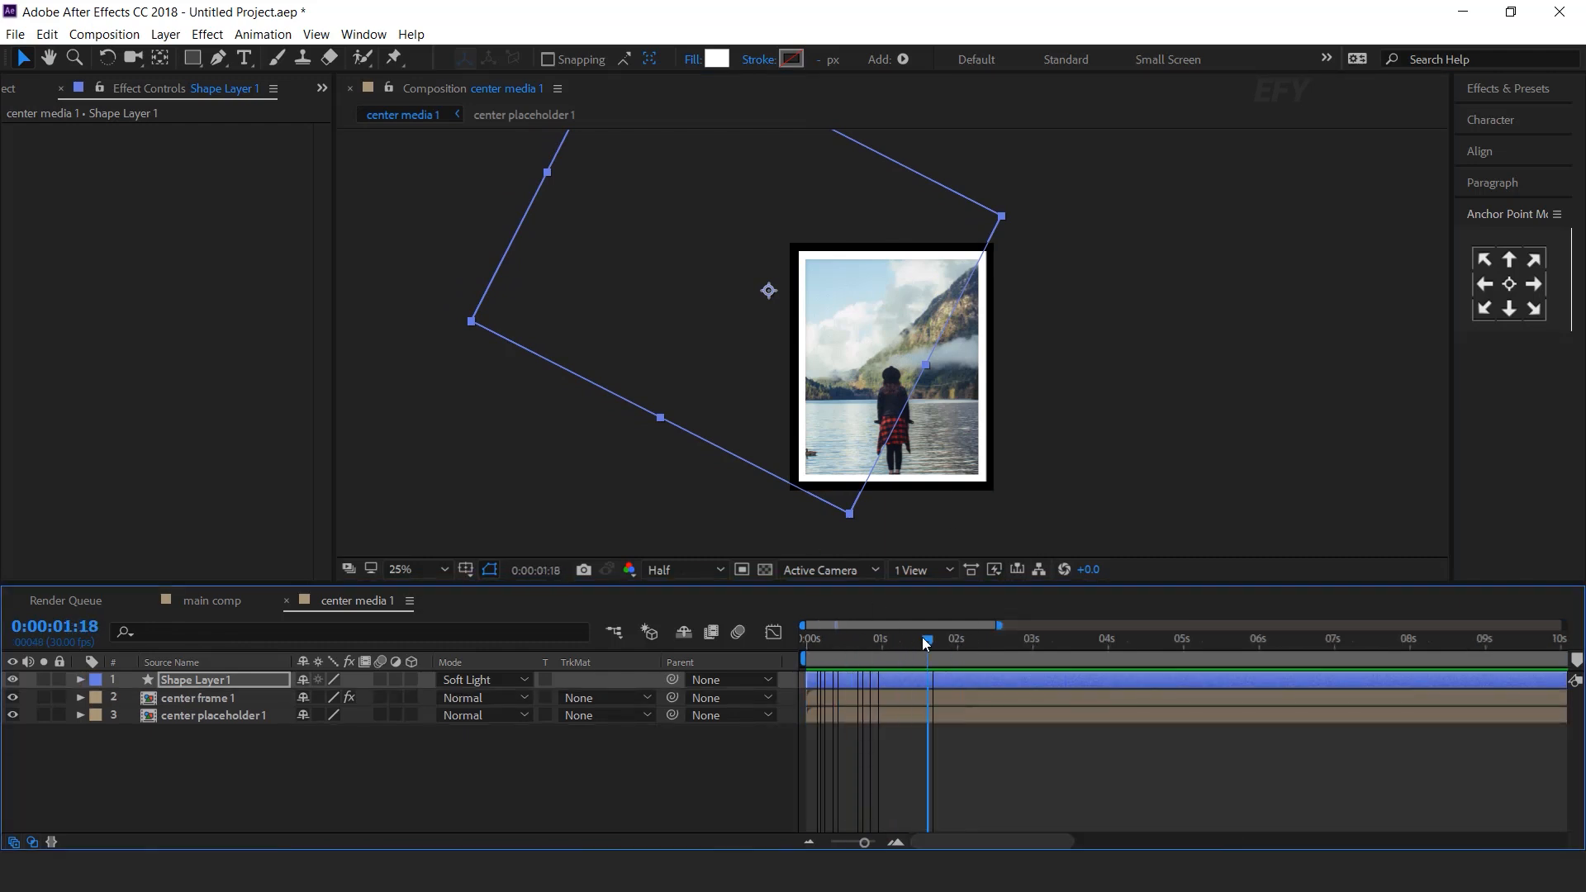
{"action": "key", "text": "p"}
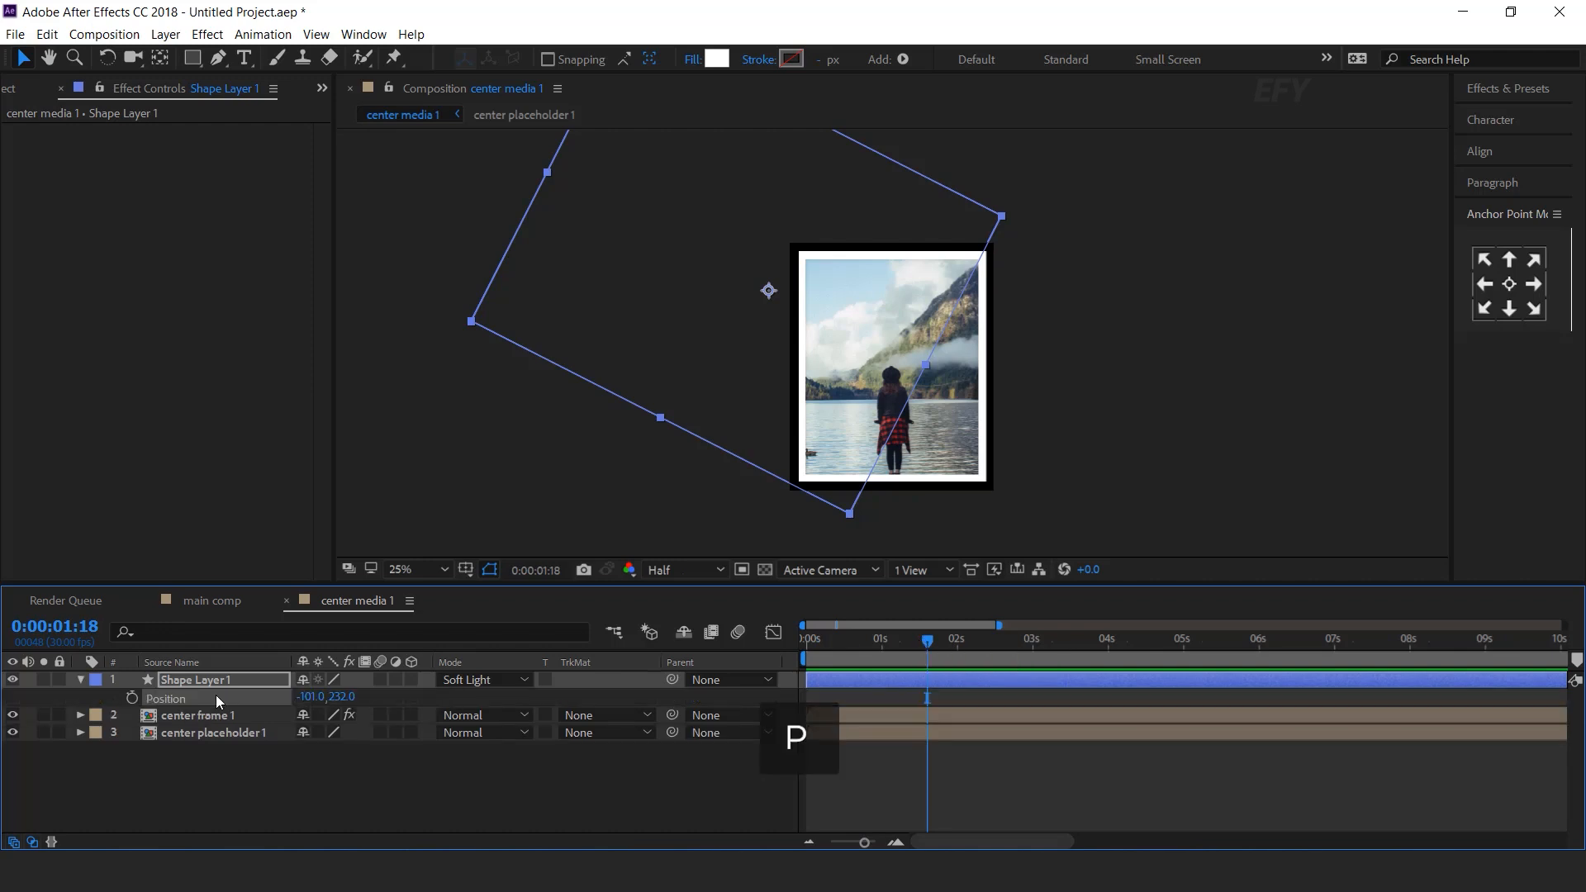
{"action": "left_click_drag", "start_coordinate": [929, 639], "coordinate": [765, 638]}
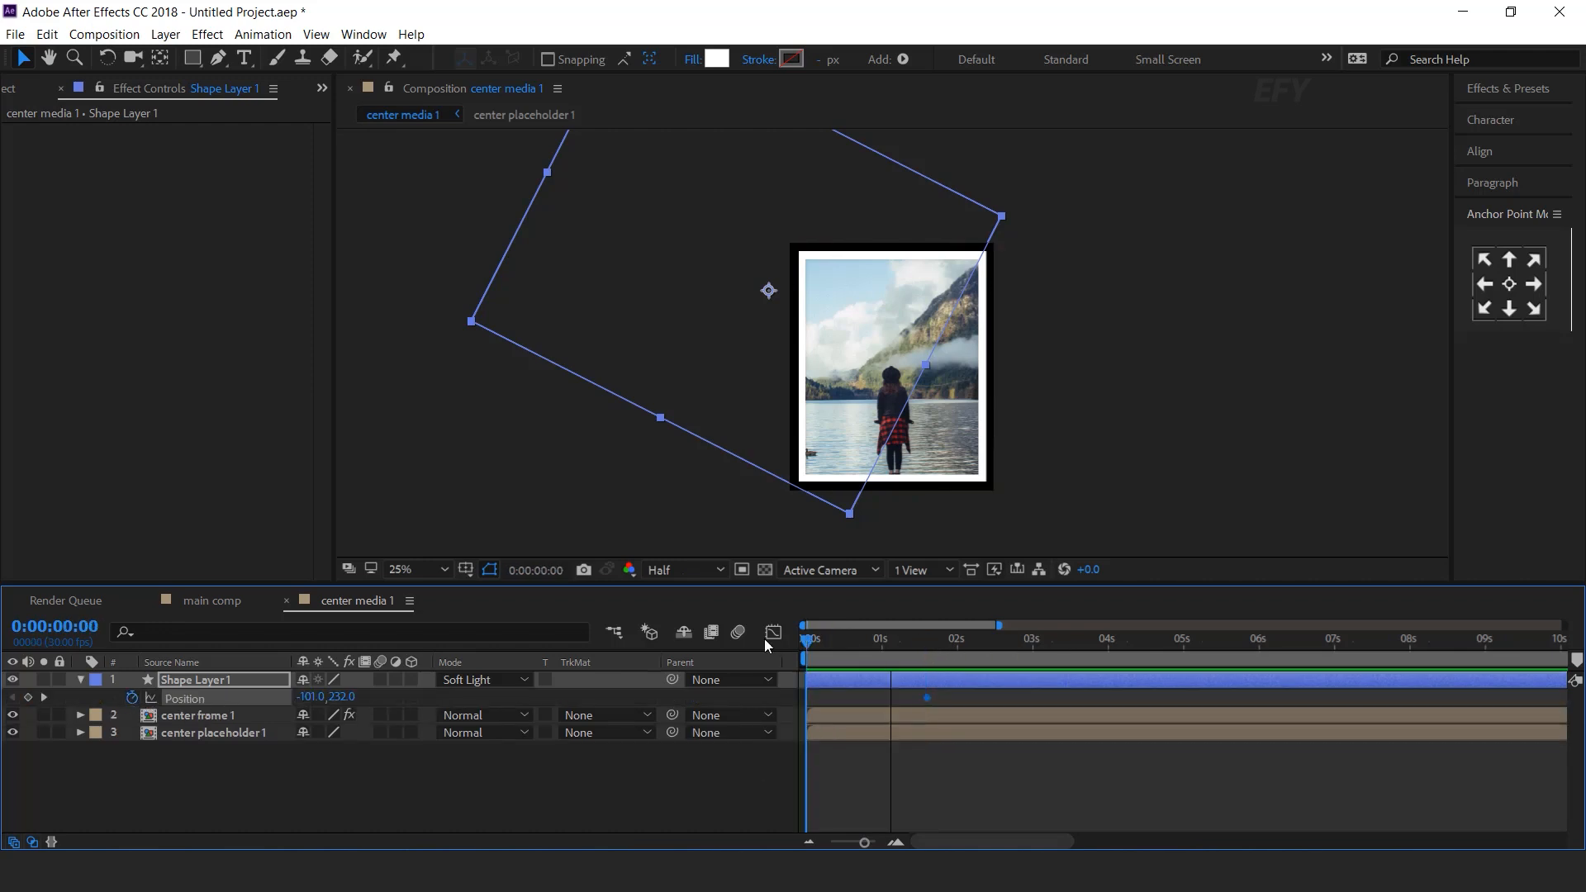
{"action": "left_click_drag", "start_coordinate": [768, 293], "coordinate": [593, 203]}
{"action": "key", "text": "space"}
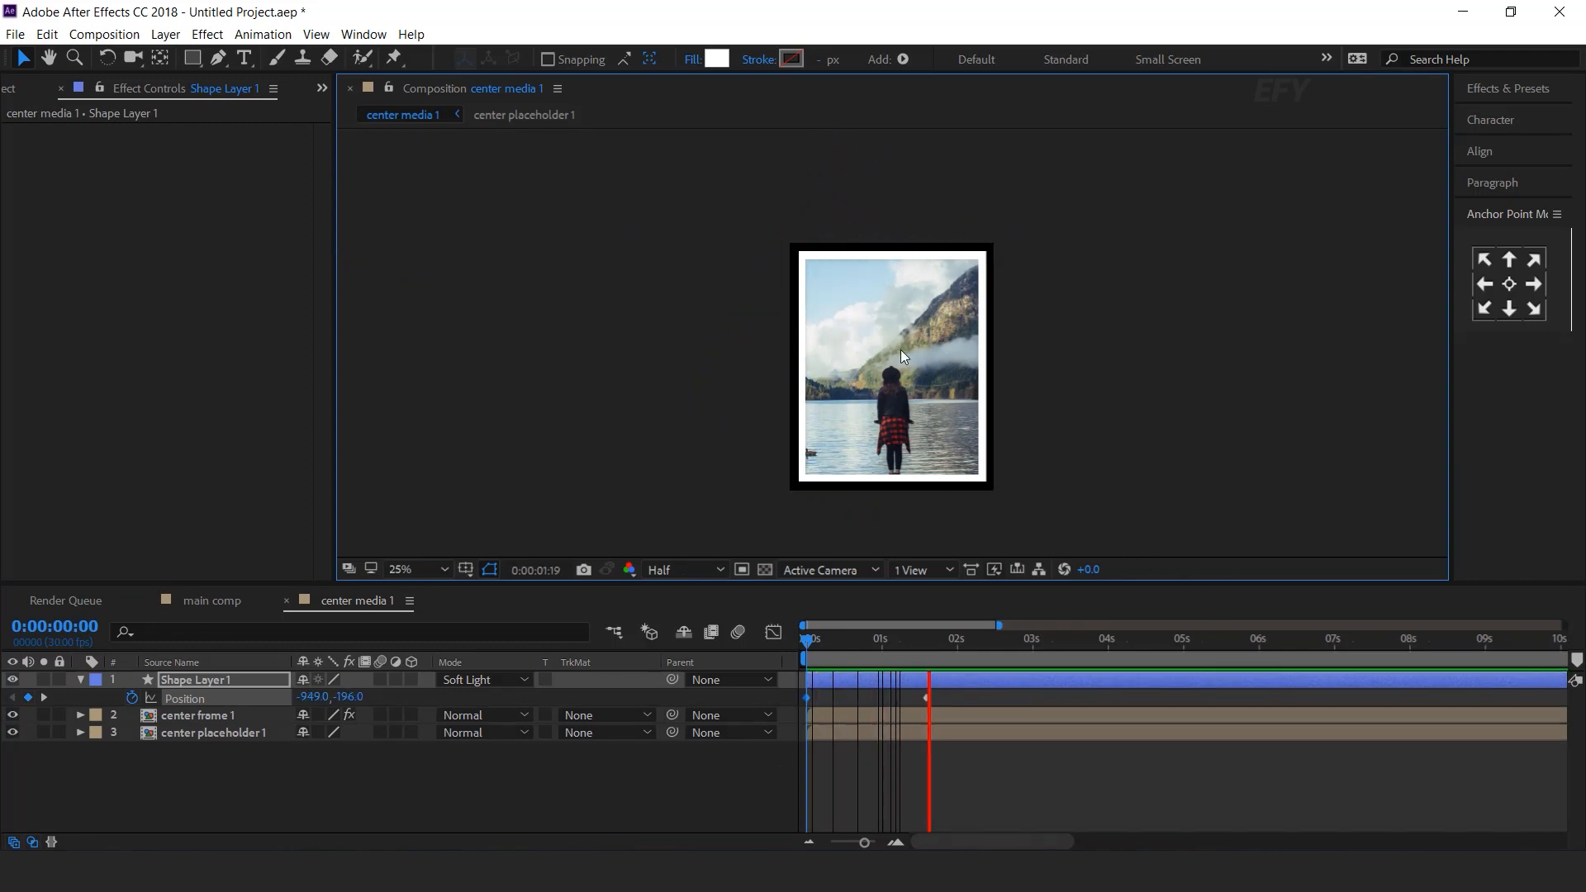
Move the rectangle layer's final position keyframe to about 3 seconds and preview the slower motion
{"action": "left_click_drag", "start_coordinate": [864, 640], "coordinate": [964, 639]}
{"action": "left_click", "coordinate": [949, 704]}
{"action": "left_click_drag", "start_coordinate": [930, 698], "coordinate": [1026, 698]}
{"action": "key", "text": "Home"}
{"action": "key", "text": "space"}
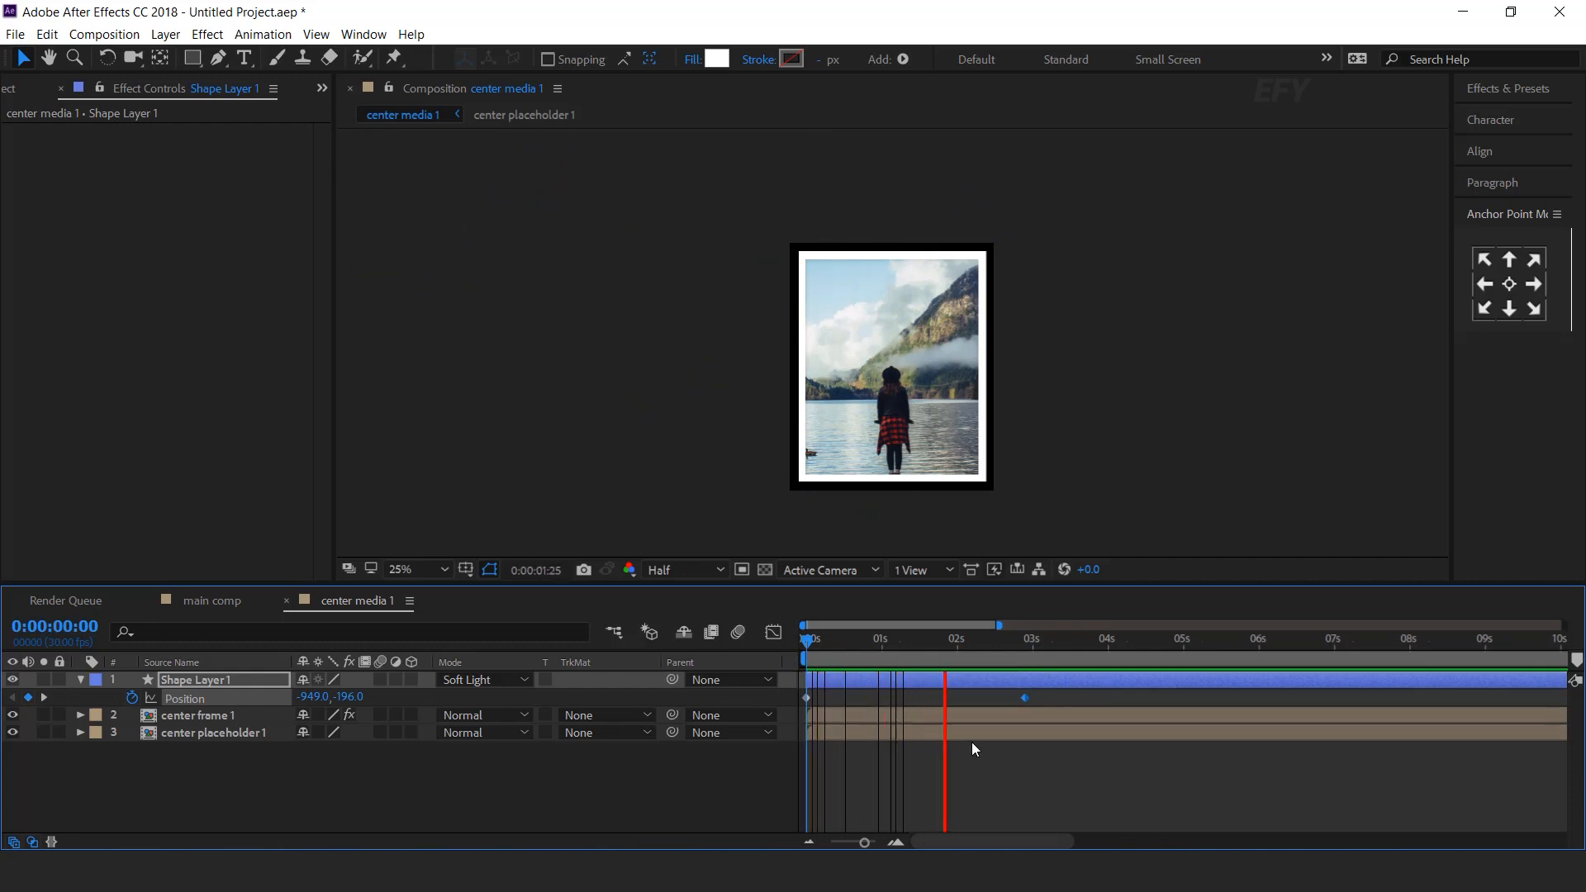
Keyframe the rectangle layer's opacity at 20% at 0:00:01:05 and 0% at 0:00:02:14
{"action": "left_click_drag", "start_coordinate": [984, 648], "coordinate": [894, 648]}
{"action": "left_click", "coordinate": [657, 799]}
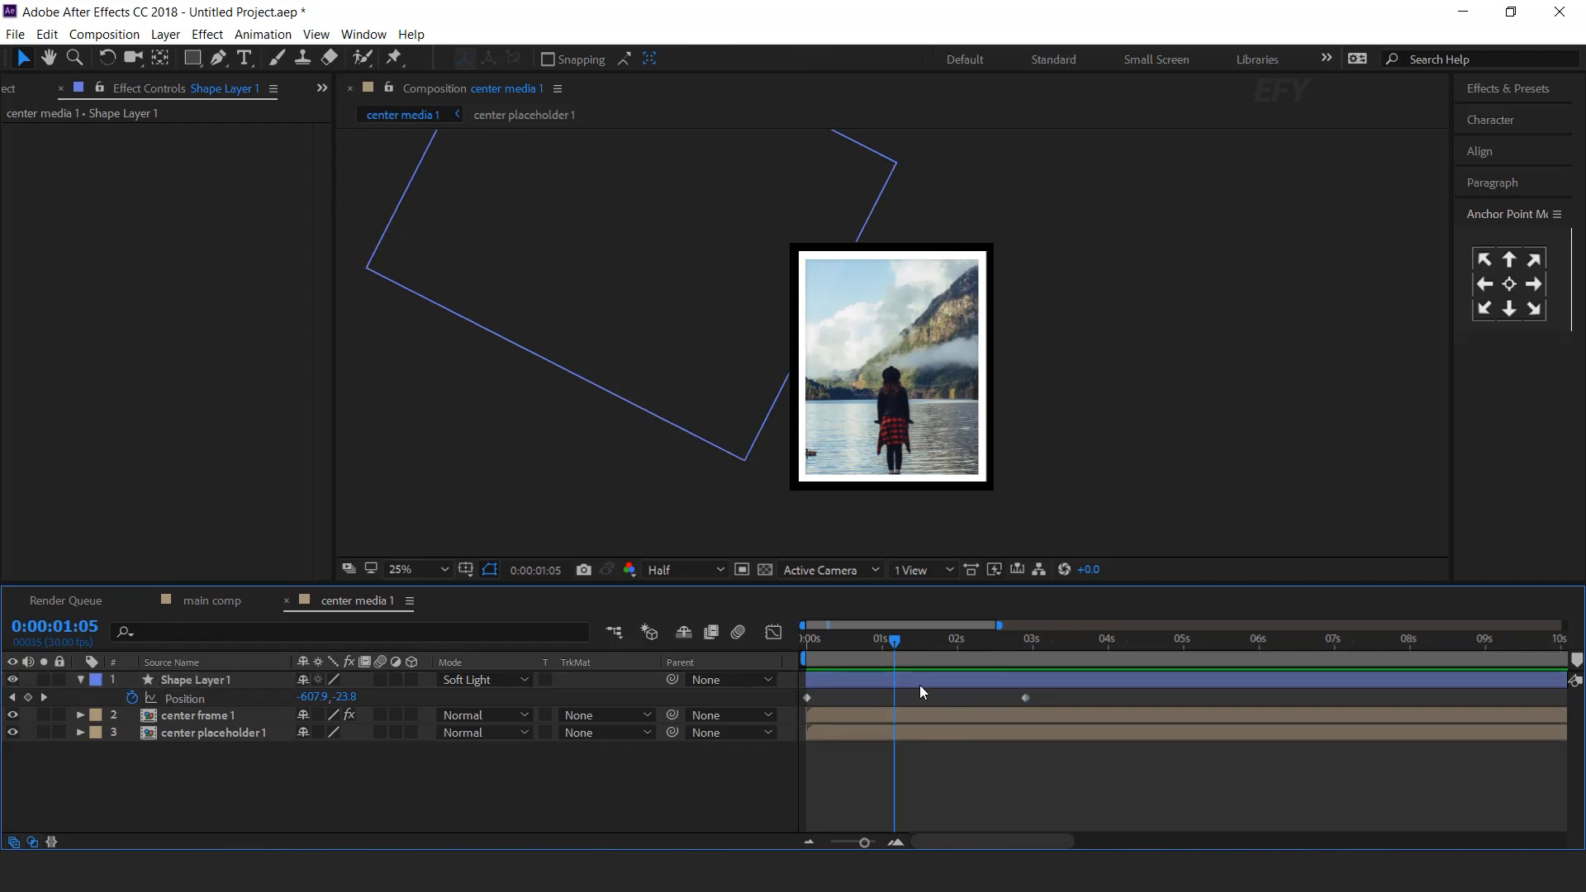
{"action": "left_click", "coordinate": [920, 686]}
{"action": "key", "text": "t"}
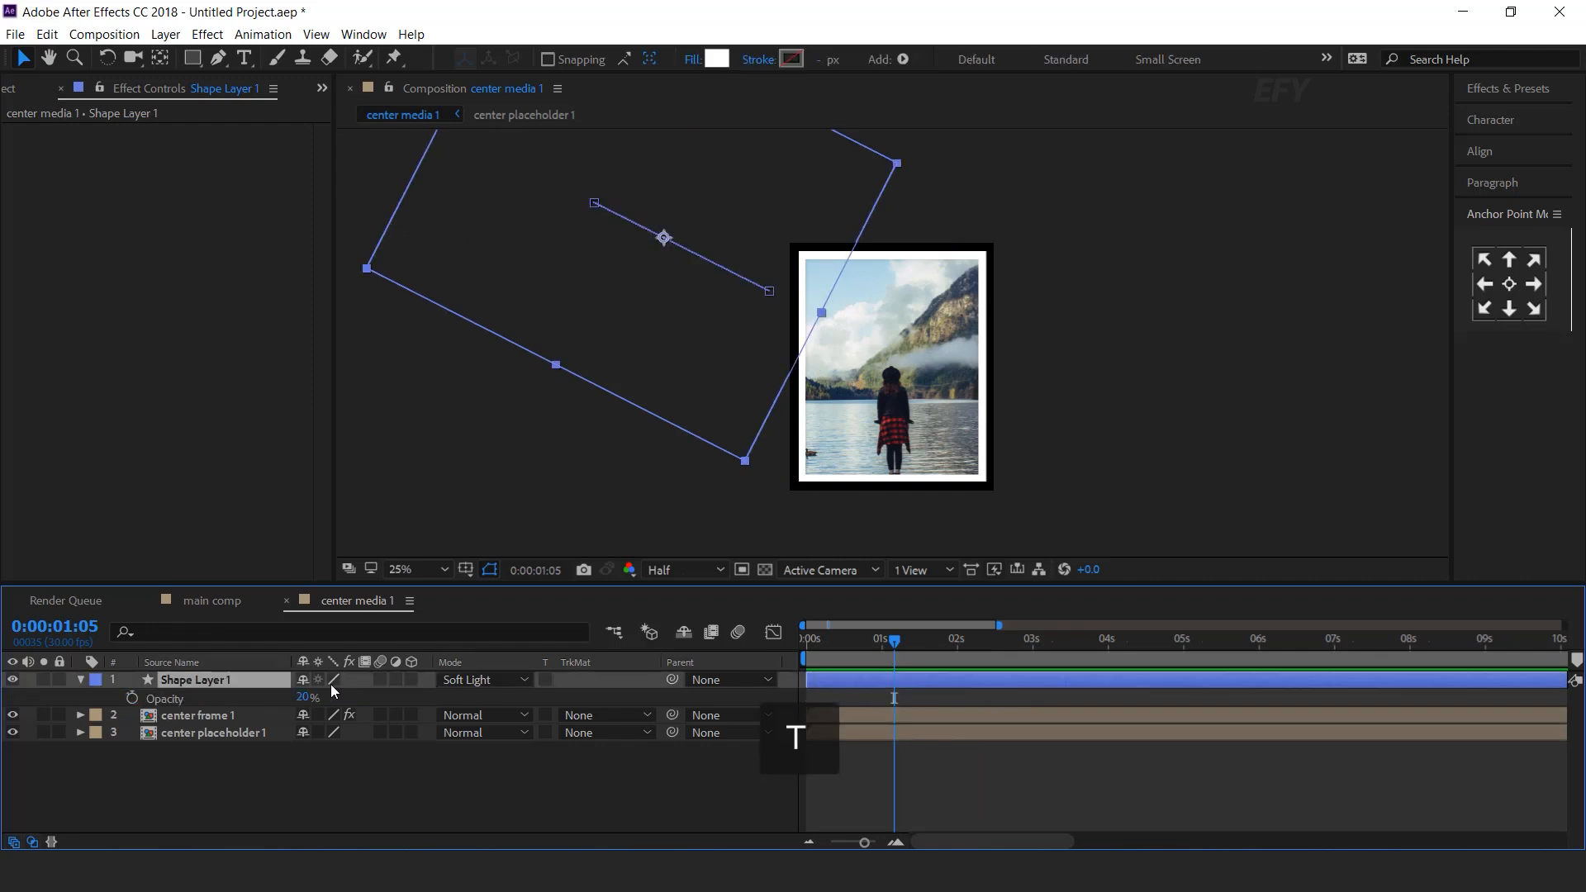
{"action": "left_click", "coordinate": [132, 697]}
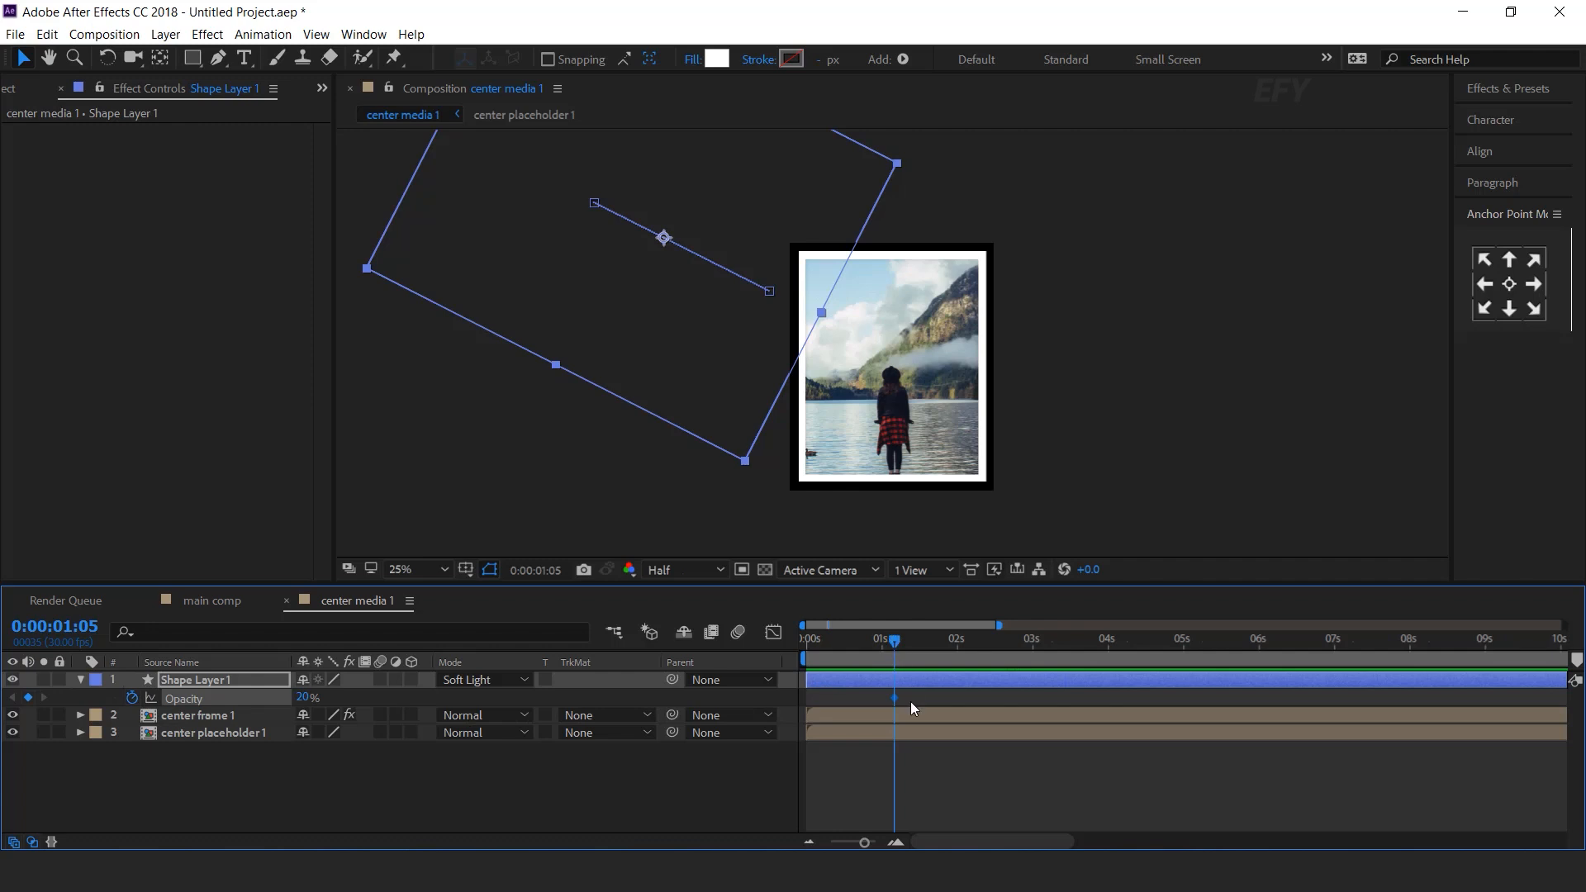
{"action": "left_click_drag", "start_coordinate": [895, 638], "coordinate": [992, 638]}
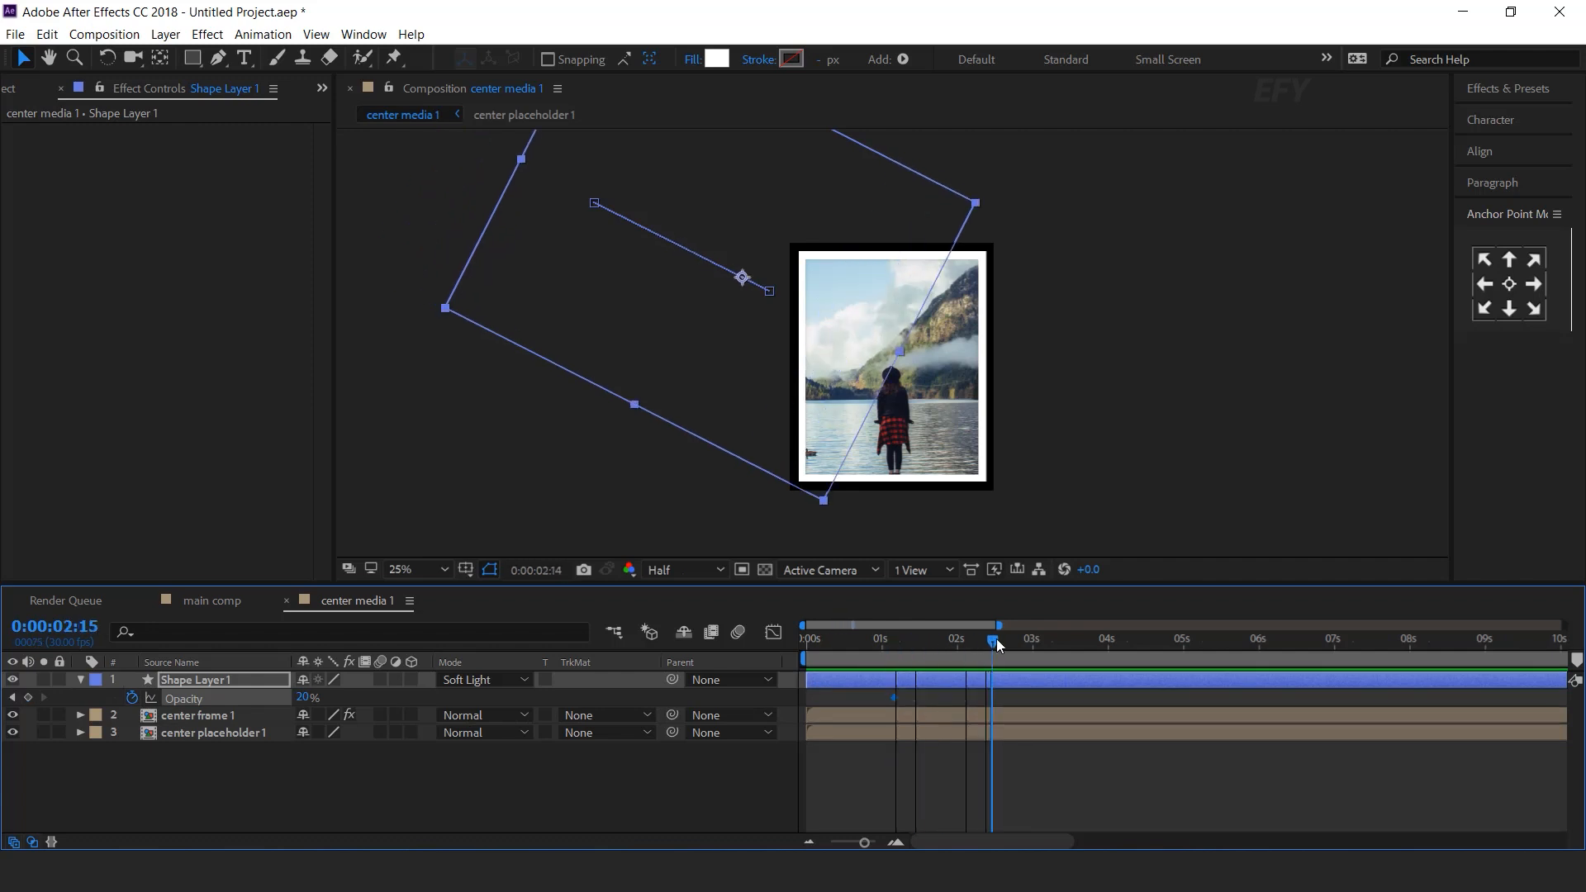
{"action": "left_click", "coordinate": [306, 697]}
{"action": "type", "text": "0"}
{"action": "key", "text": "Return"}
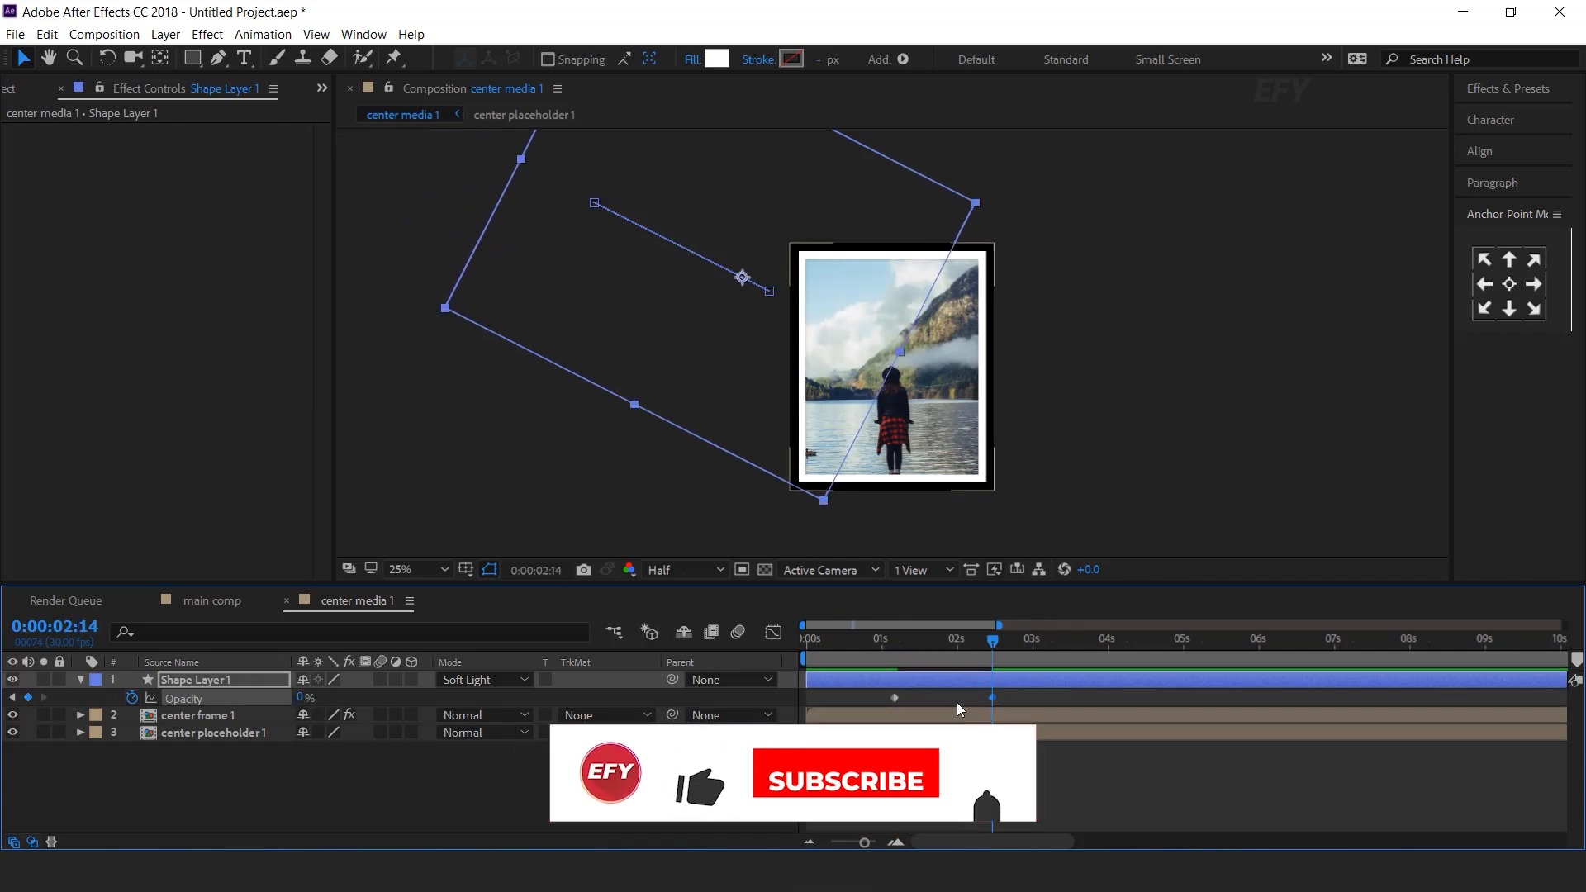
Preview the fade with all keyframes shown, and shift the opacity keyframes to about 2 and 3 seconds
{"action": "key", "text": "u"}
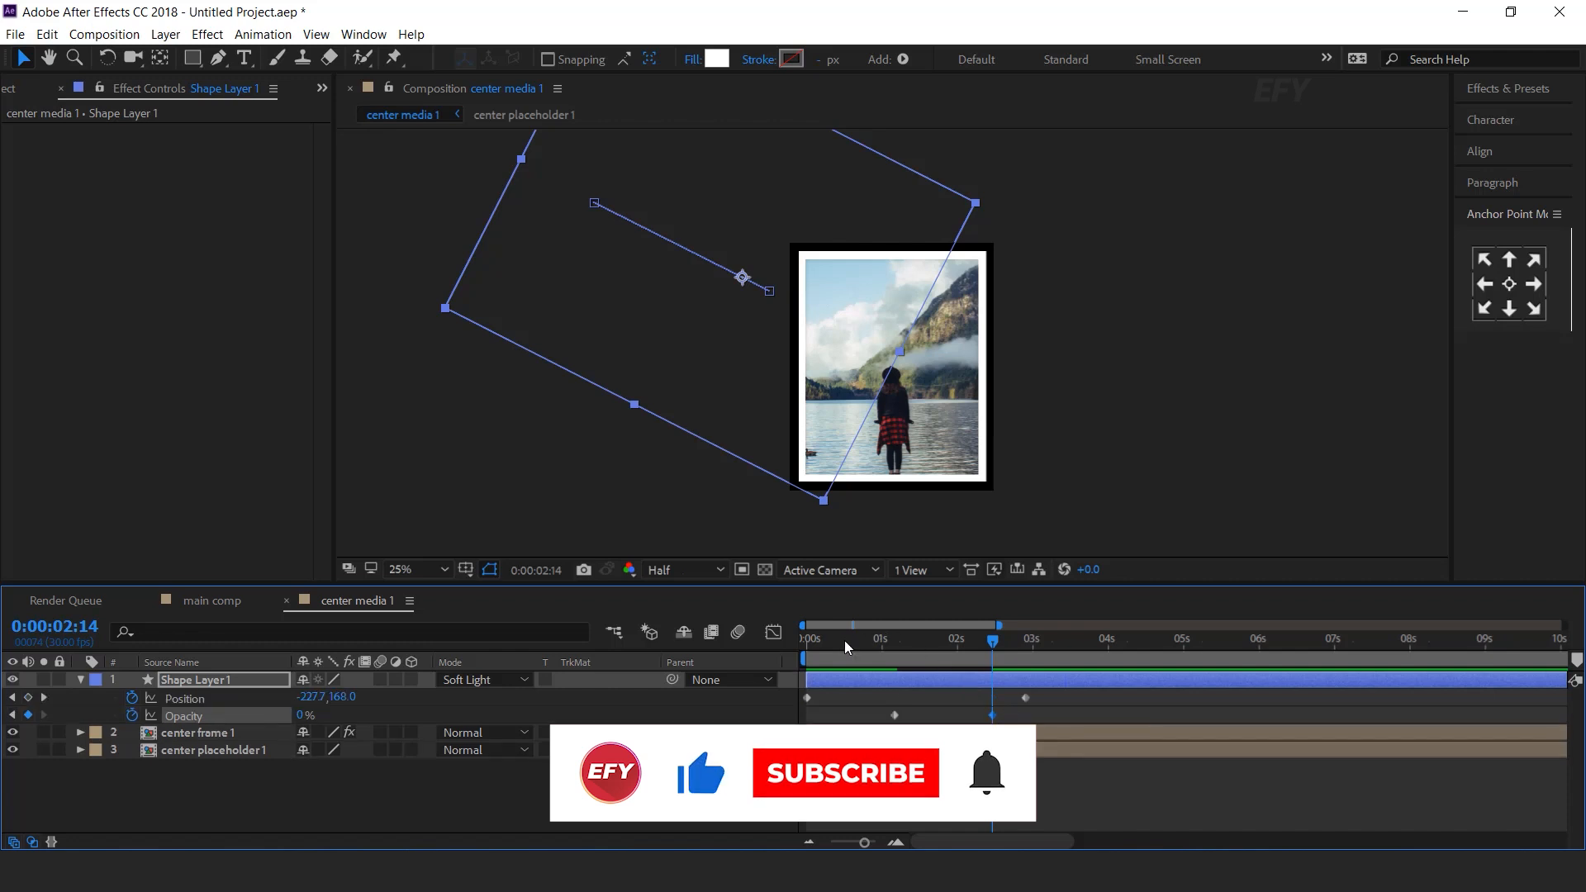
{"action": "left_click_drag", "start_coordinate": [842, 643], "coordinate": [803, 643]}
{"action": "key", "text": "space"}
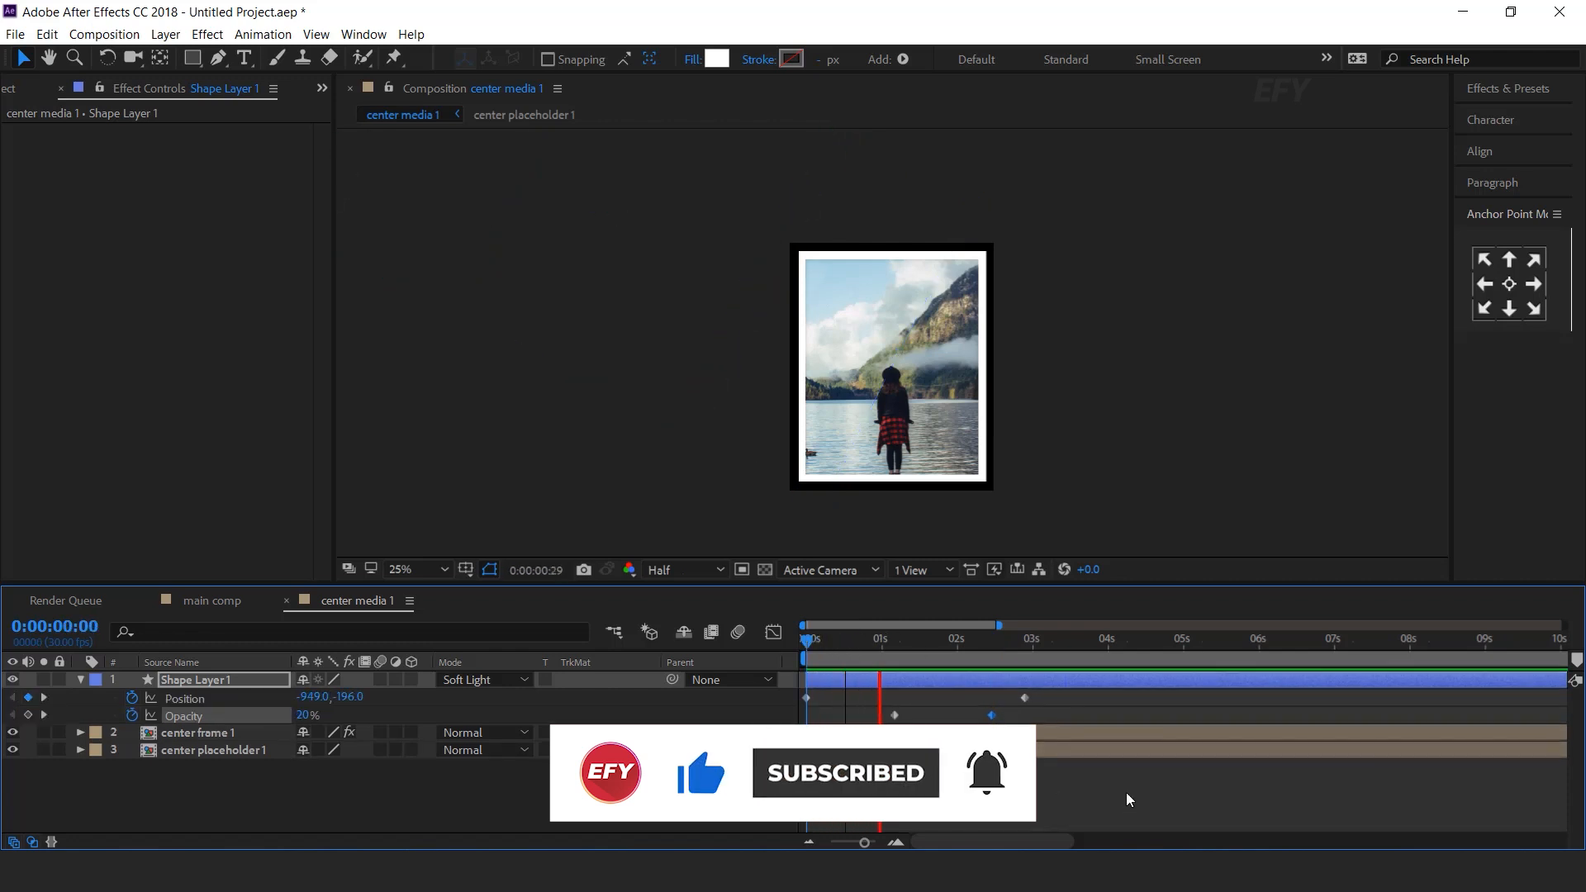
{"action": "left_click", "coordinate": [1002, 638]}
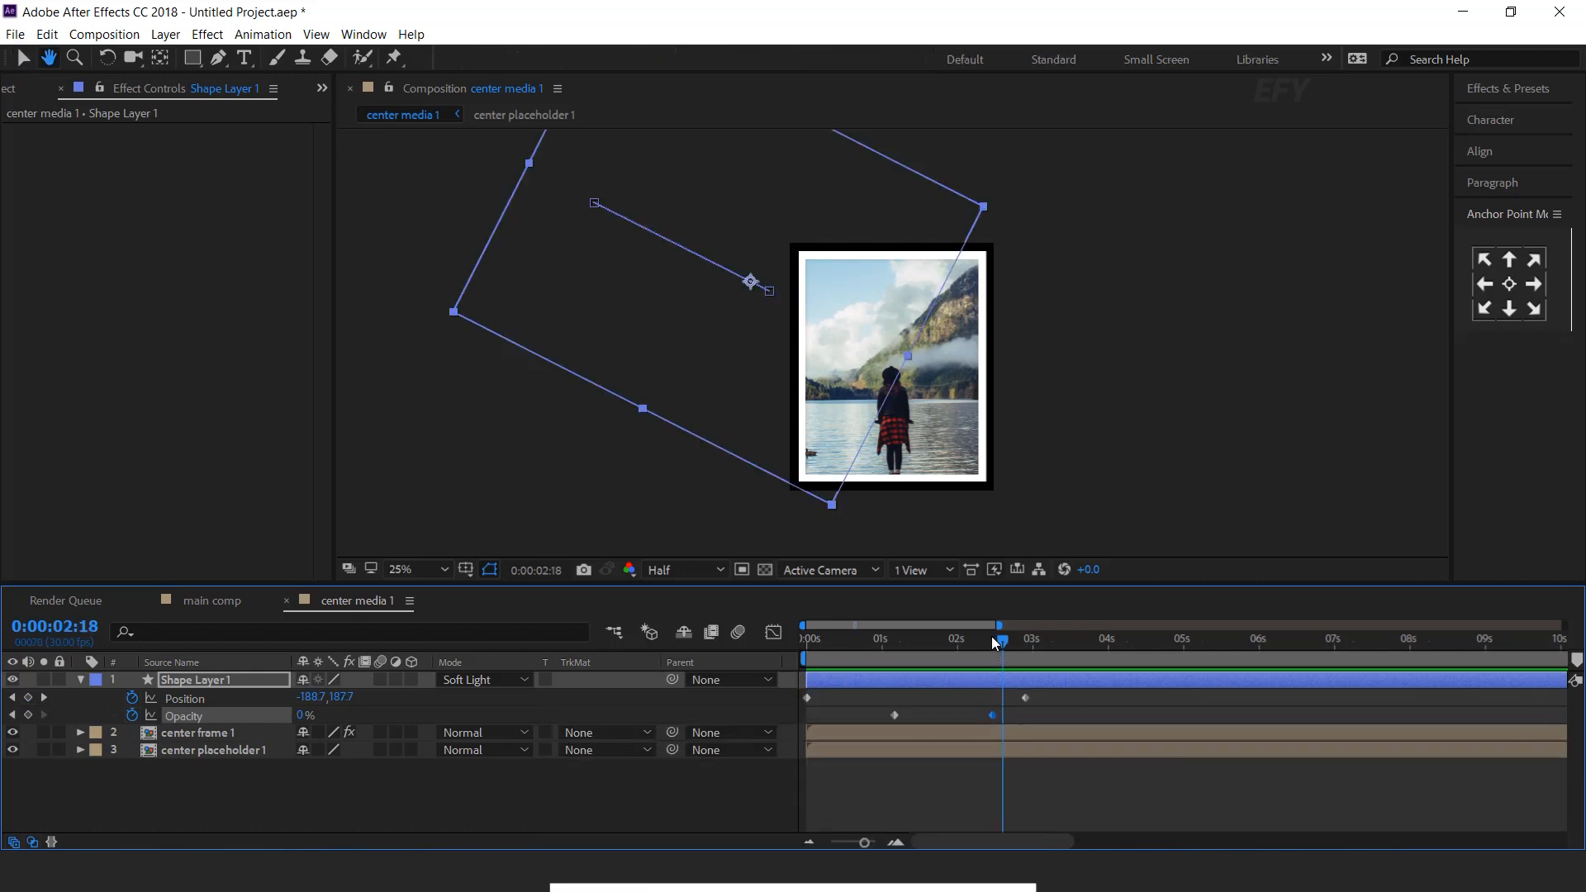
{"action": "left_click_drag", "start_coordinate": [995, 716], "coordinate": [952, 716]}
{"action": "left_click", "coordinate": [955, 800]}
{"action": "left_click", "coordinate": [923, 639]}
{"action": "key", "text": "space"}
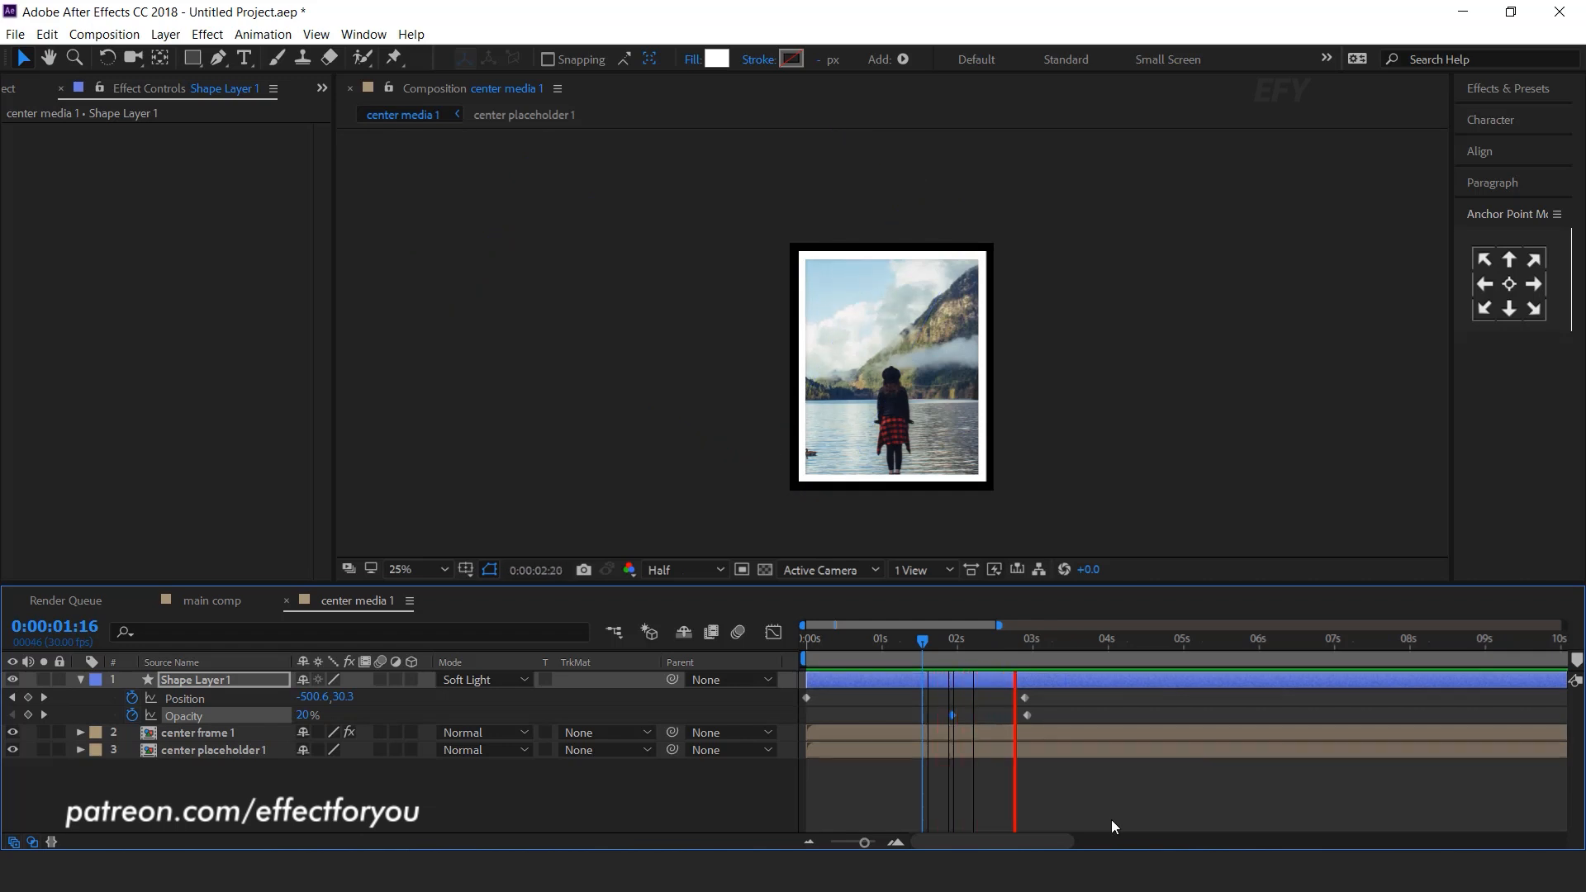
Close center media 1, add it above BG photo 1 in main comp, and make it a 3D layer
{"action": "left_click_drag", "start_coordinate": [837, 645], "coordinate": [608, 643]}
{"action": "left_click", "coordinate": [80, 679]}
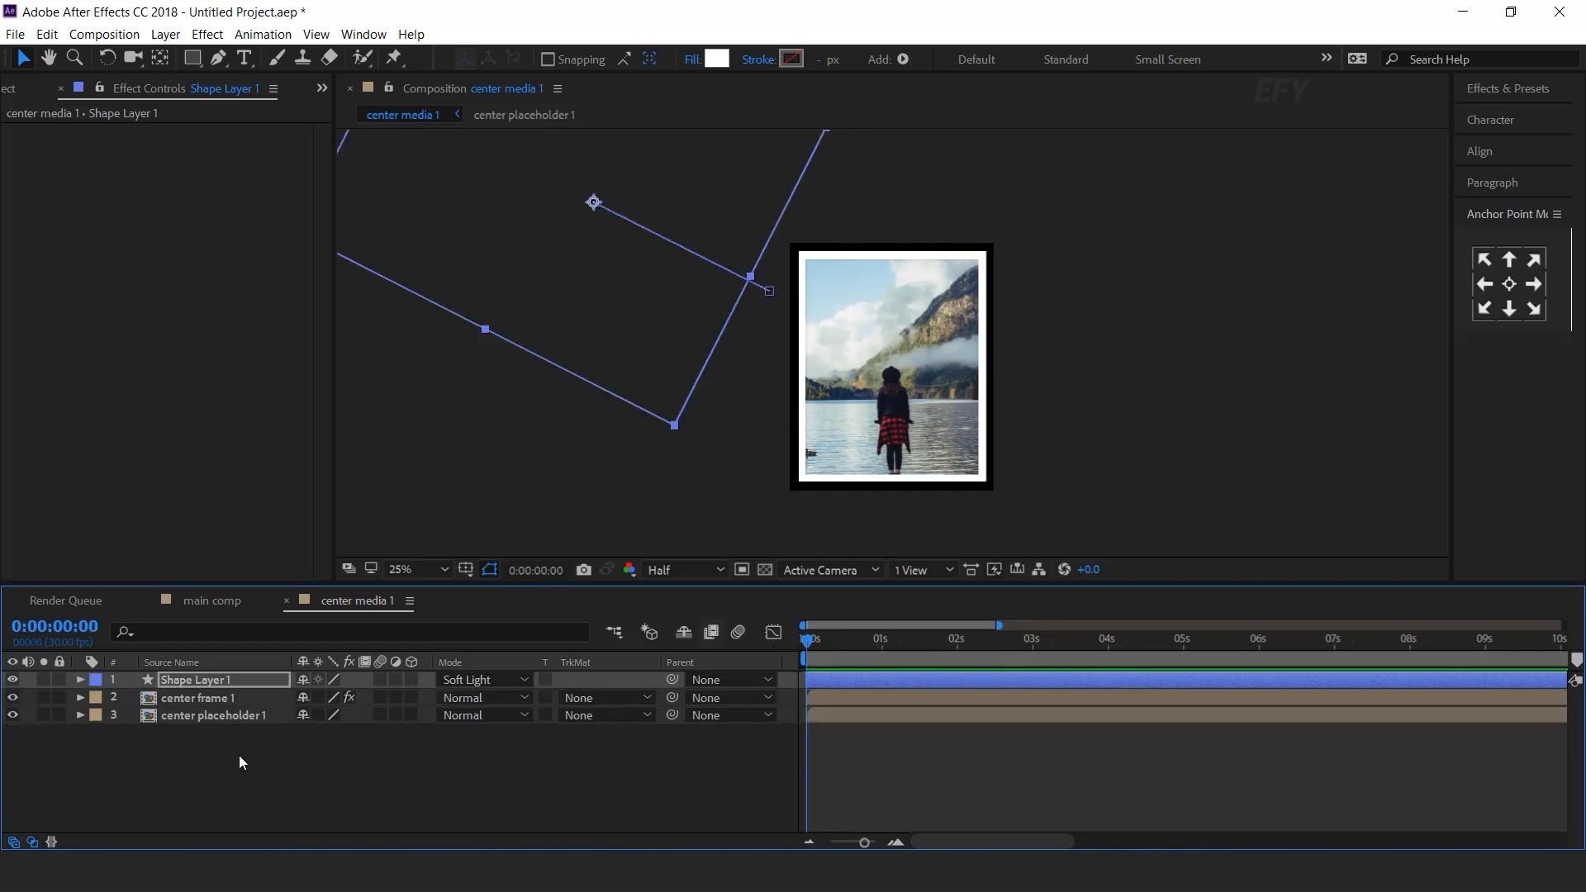
{"action": "left_click", "coordinate": [240, 755]}
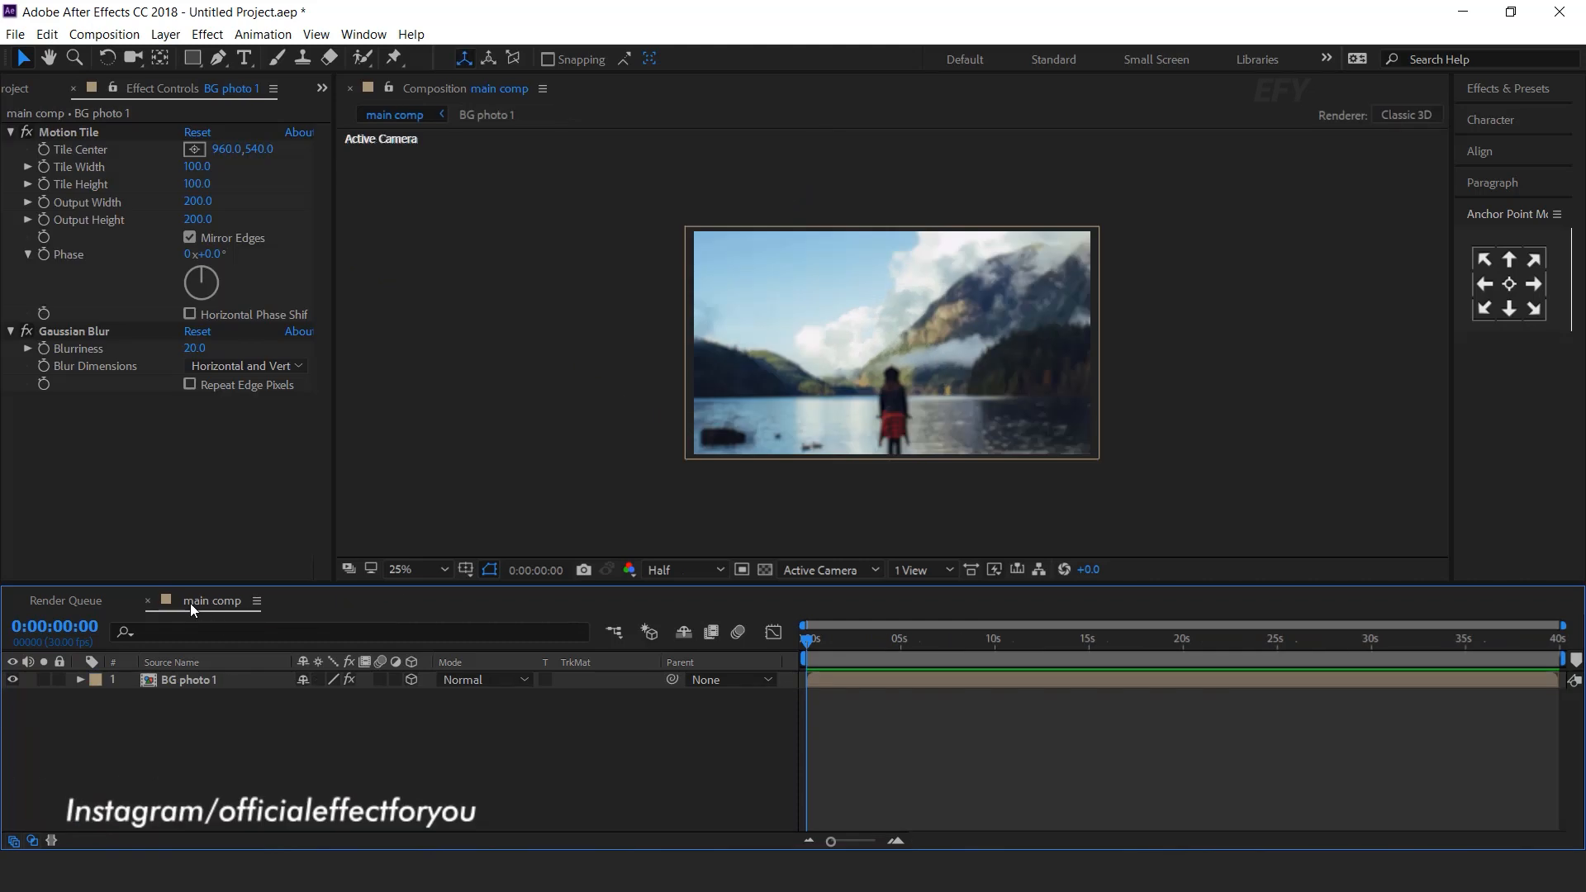
{"action": "left_click", "coordinate": [19, 91]}
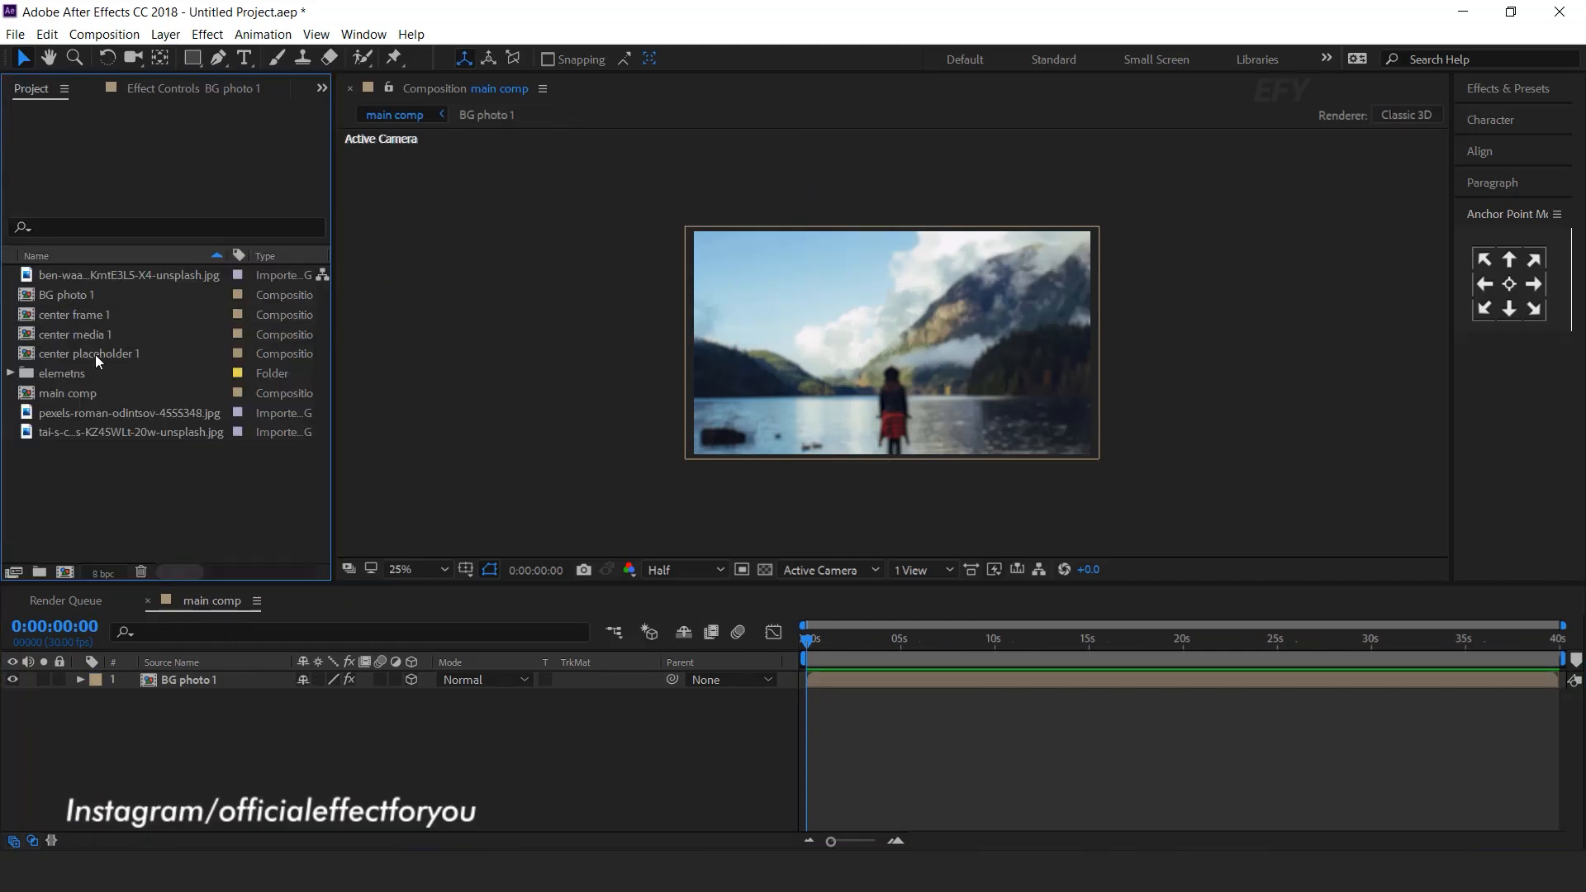
{"action": "left_click_drag", "start_coordinate": [71, 335], "coordinate": [256, 674]}
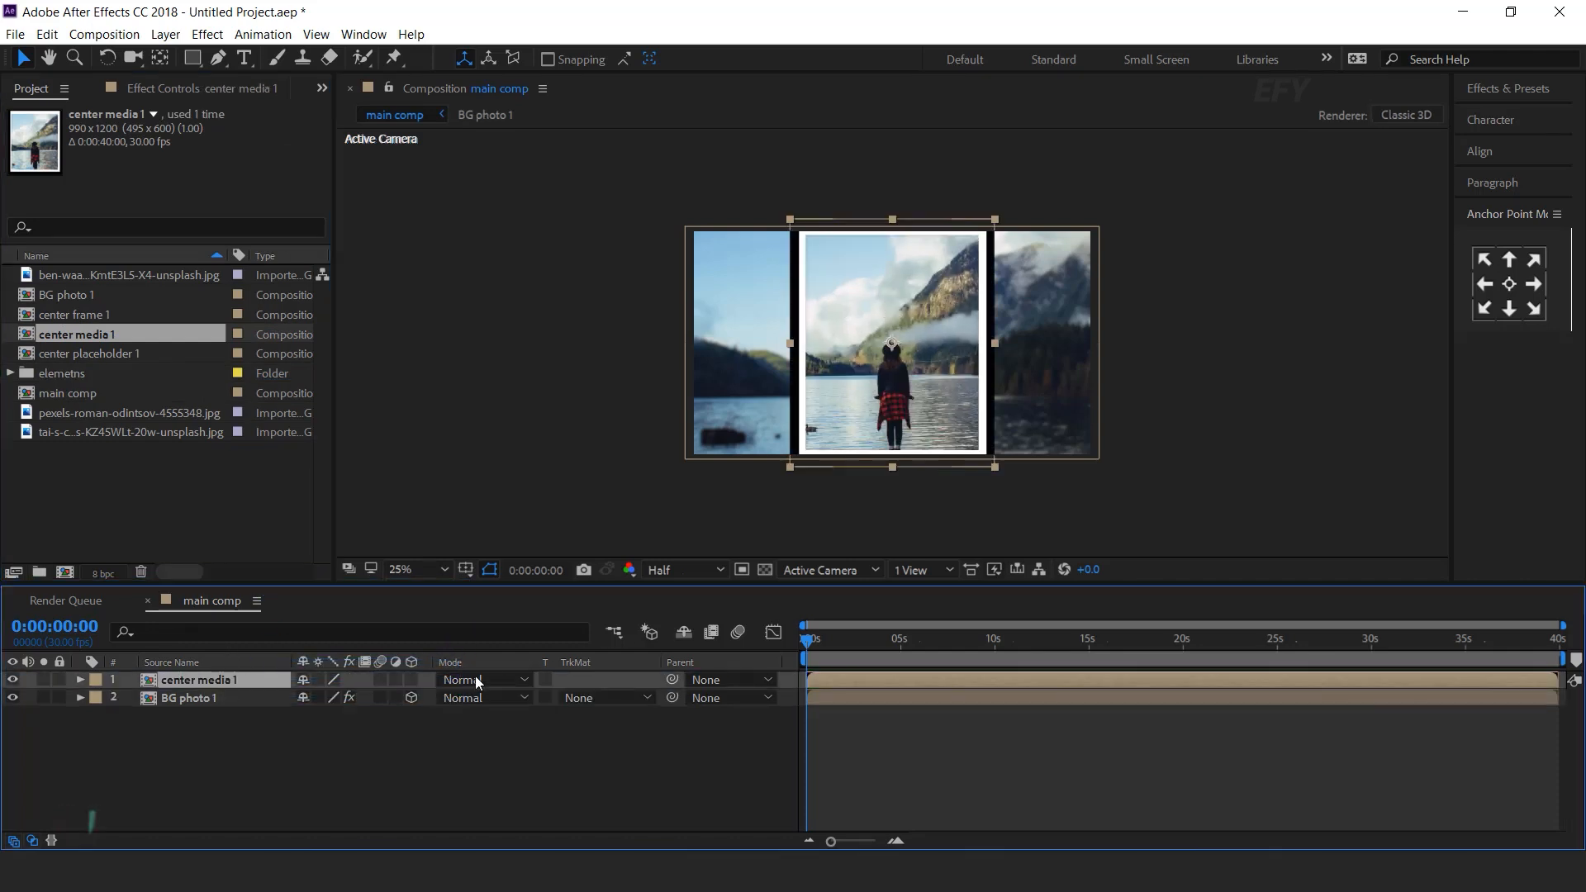
{"action": "left_click", "coordinate": [412, 680]}
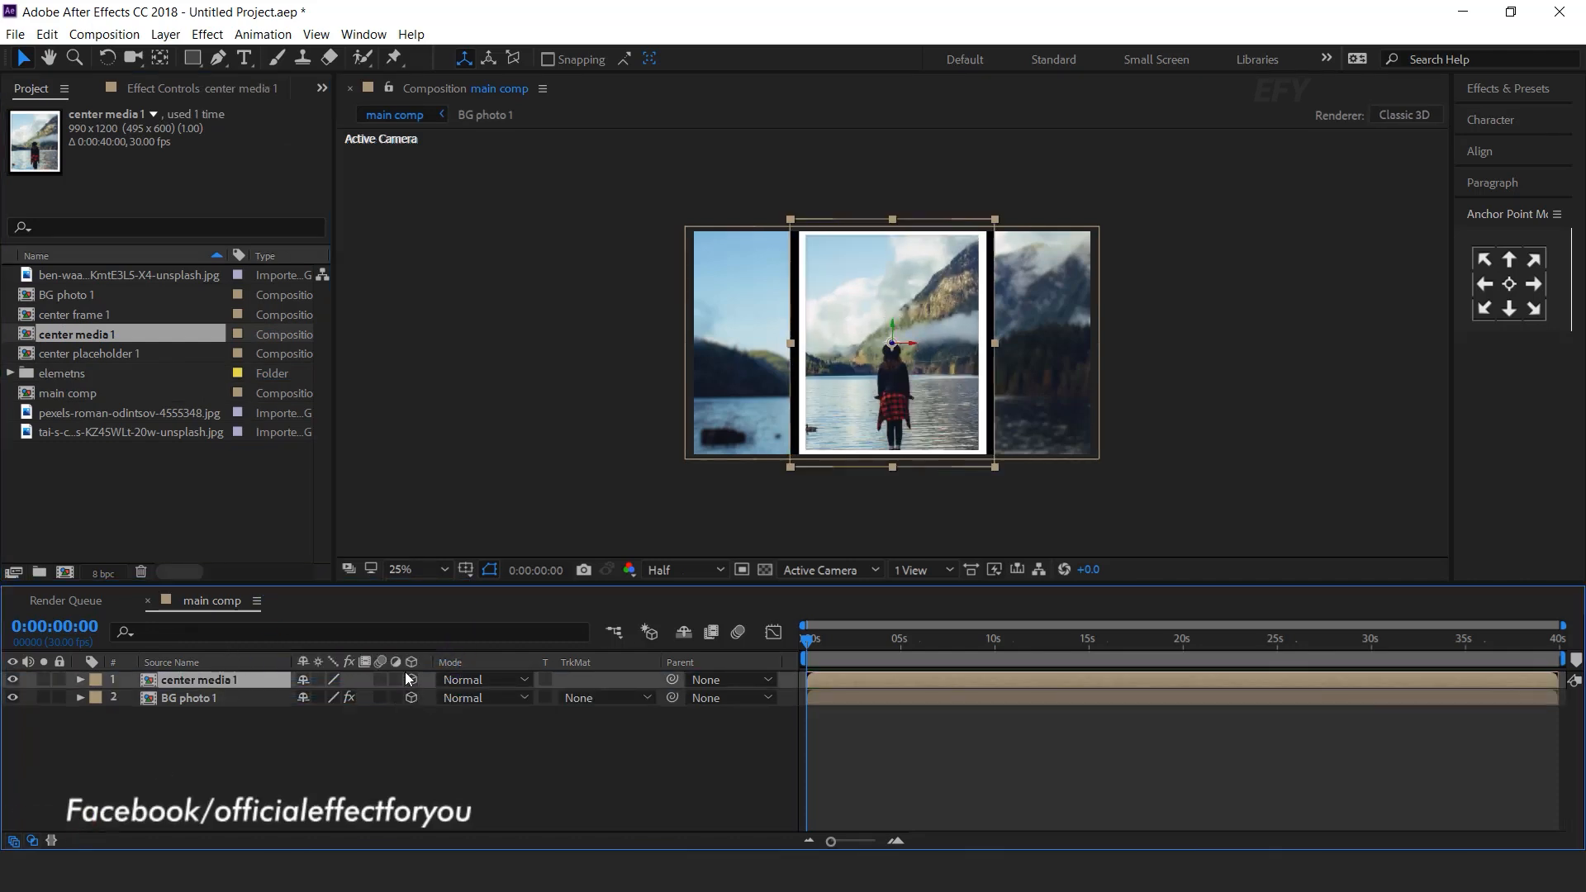
Show main comp in two horizontal views and push center media 1 back in depth toward the background photo
{"action": "left_click", "coordinate": [922, 570]}
{"action": "left_click", "coordinate": [968, 618]}
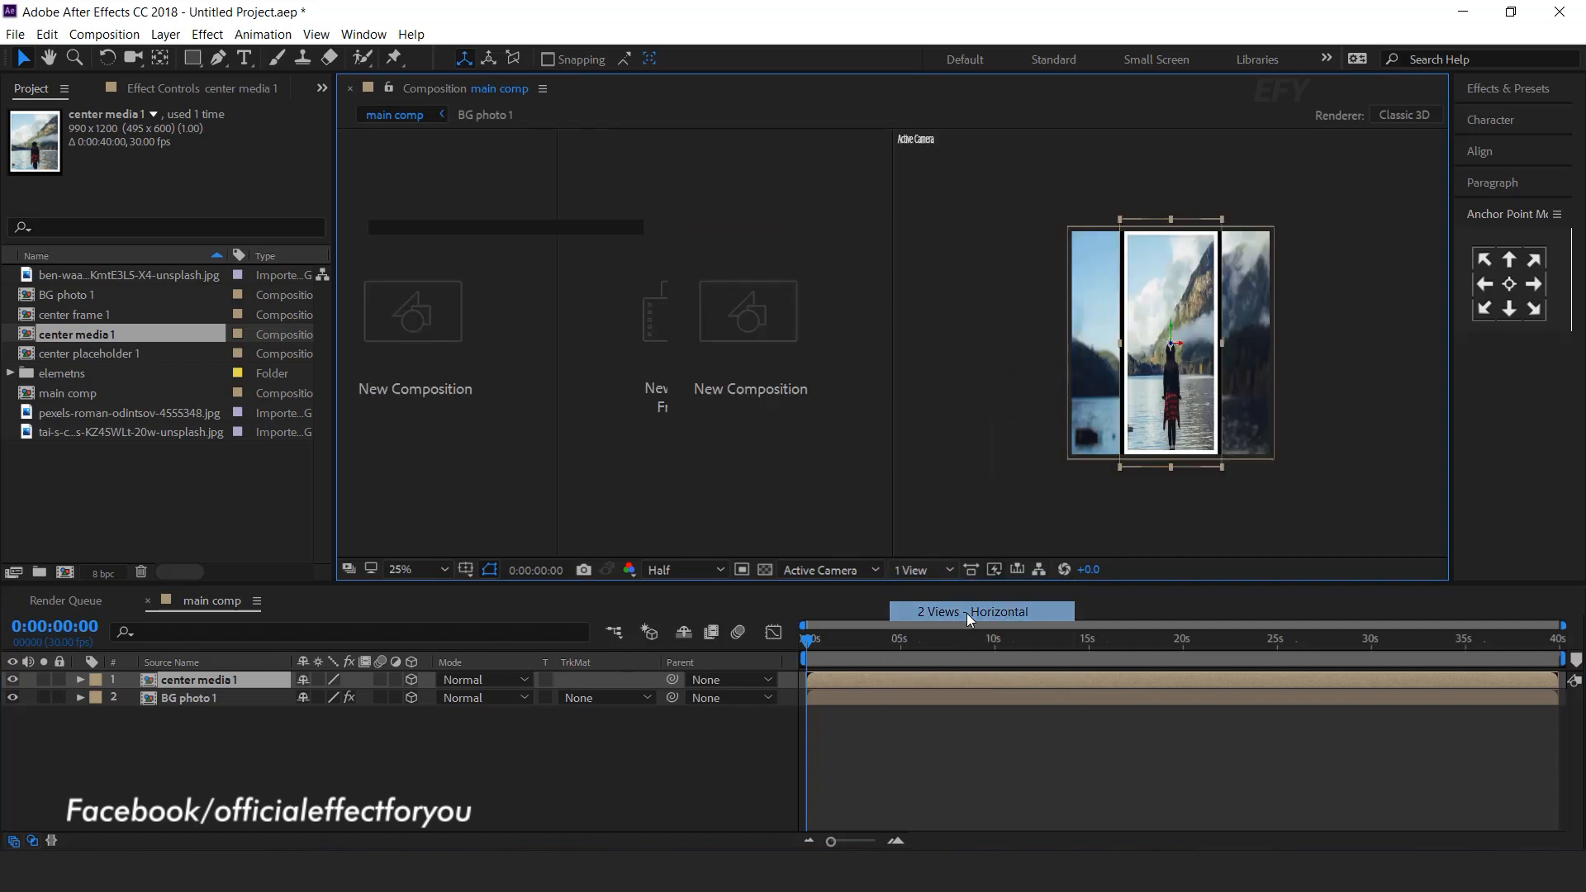
{"action": "left_click_drag", "start_coordinate": [612, 455], "coordinate": [622, 368]}
Scale the center media 1 layer to 80% and collapse its properties
{"action": "key", "text": "s"}
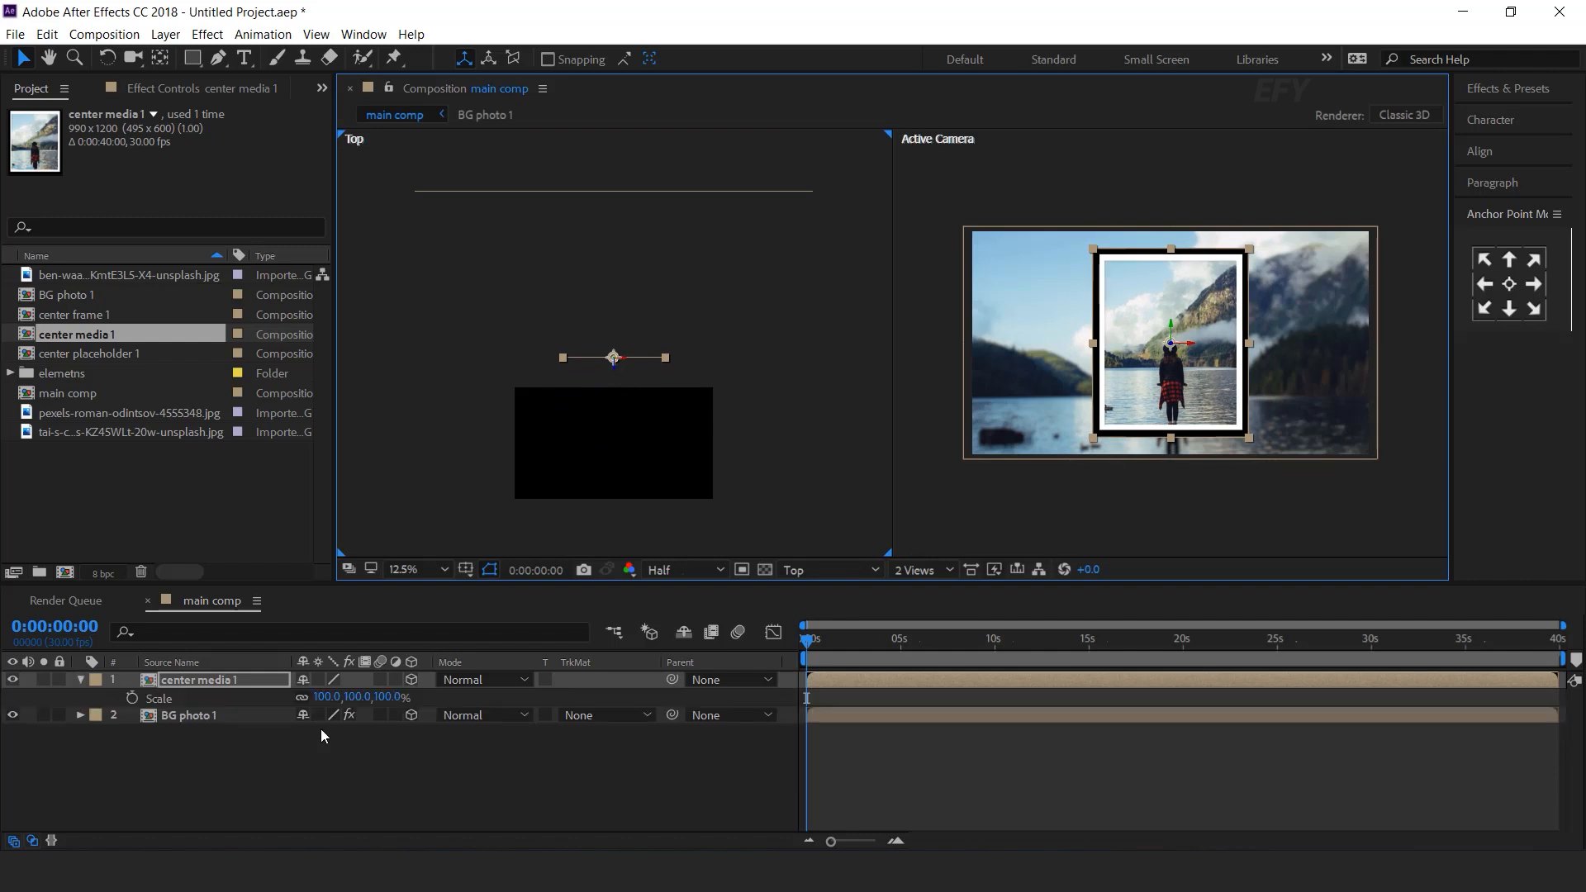
{"action": "left_click", "coordinate": [390, 698]}
{"action": "type", "text": "80"}
{"action": "key", "text": "Return"}
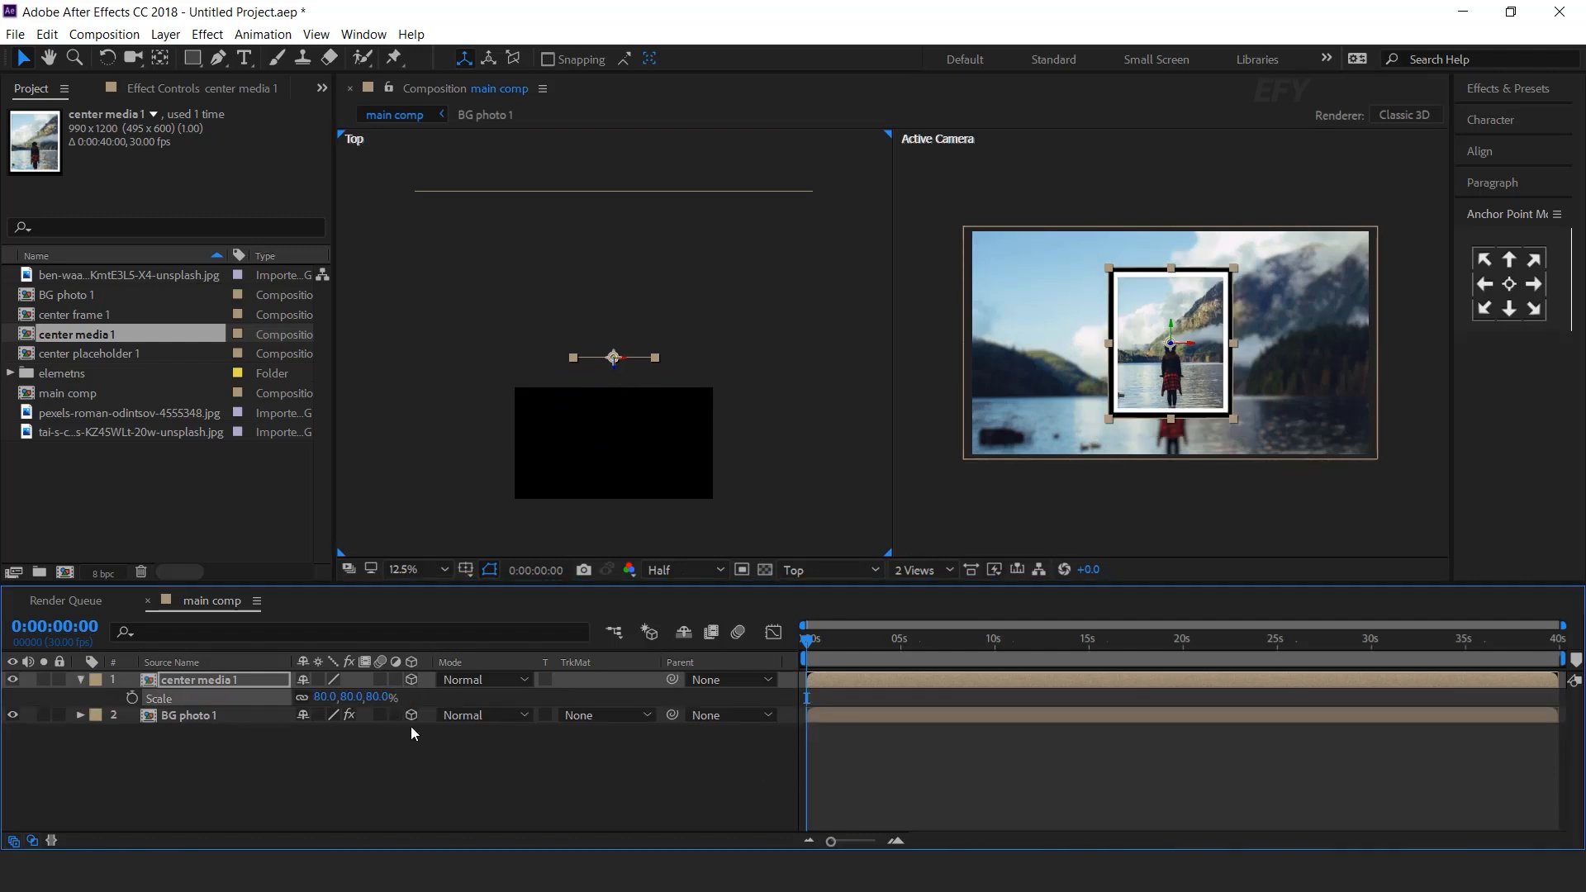
{"action": "left_click", "coordinate": [438, 765]}
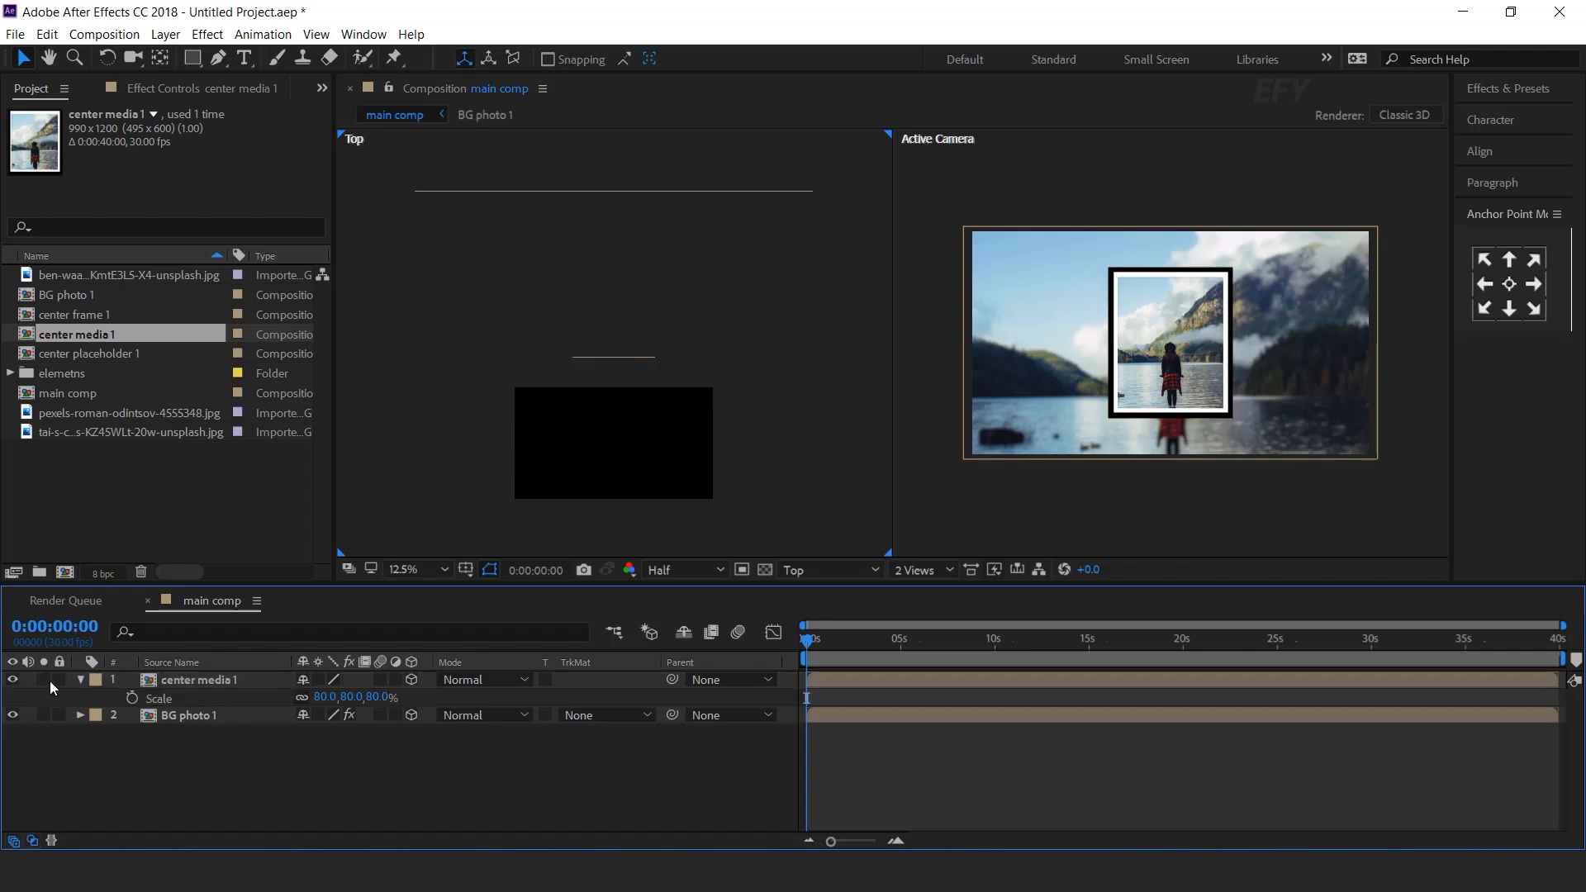
{"action": "left_click", "coordinate": [81, 680]}
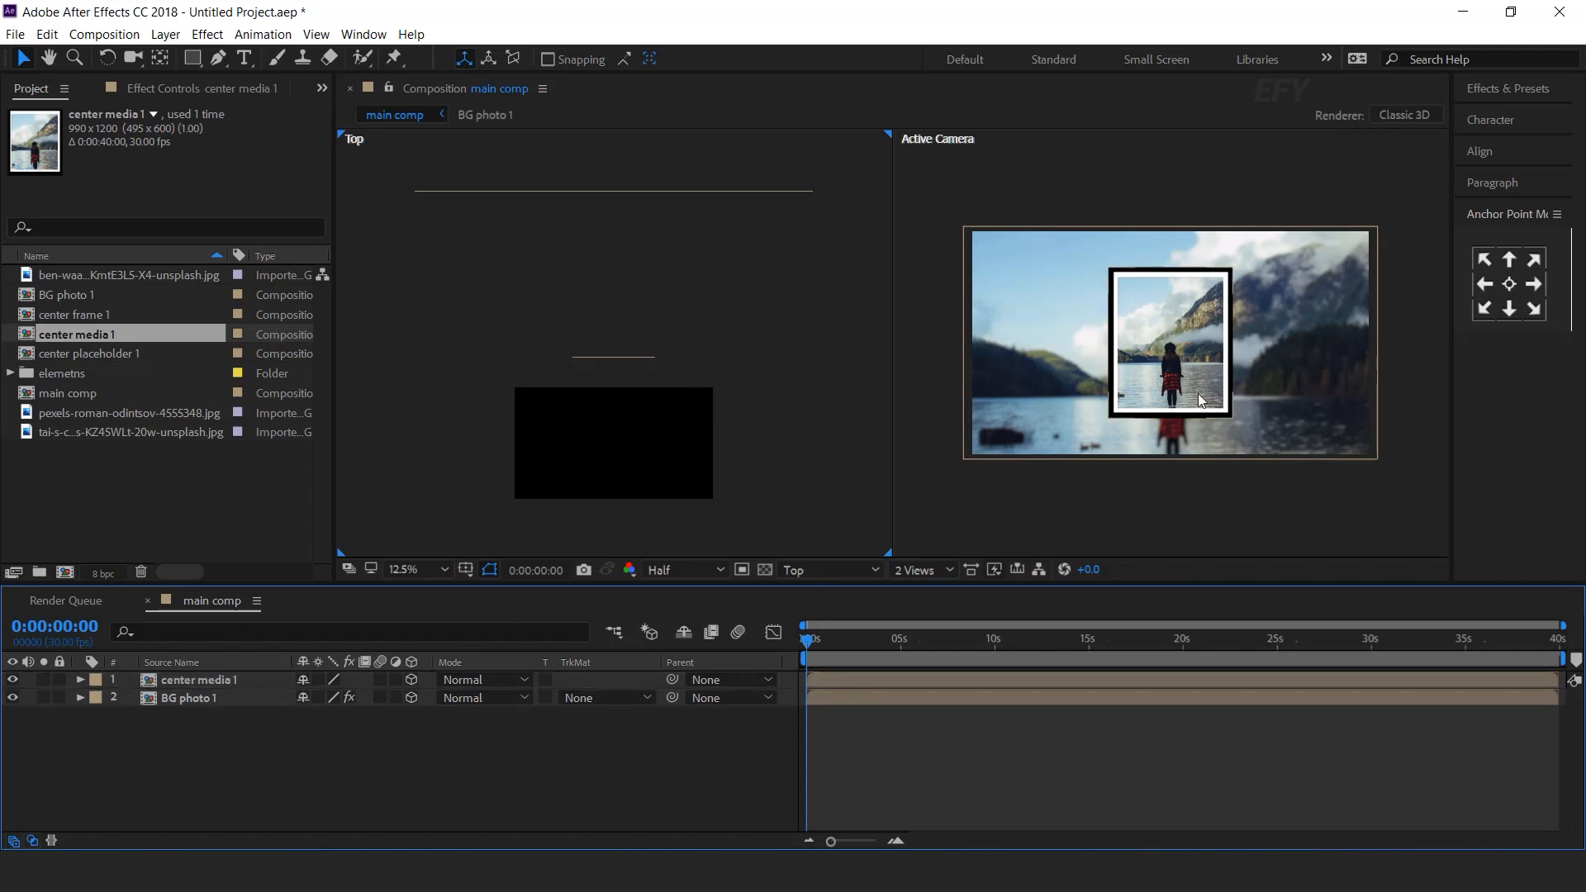
Duplicate the center frame 1 composition in the project and rename the copy "side frame 1"
{"action": "left_click", "coordinate": [141, 482]}
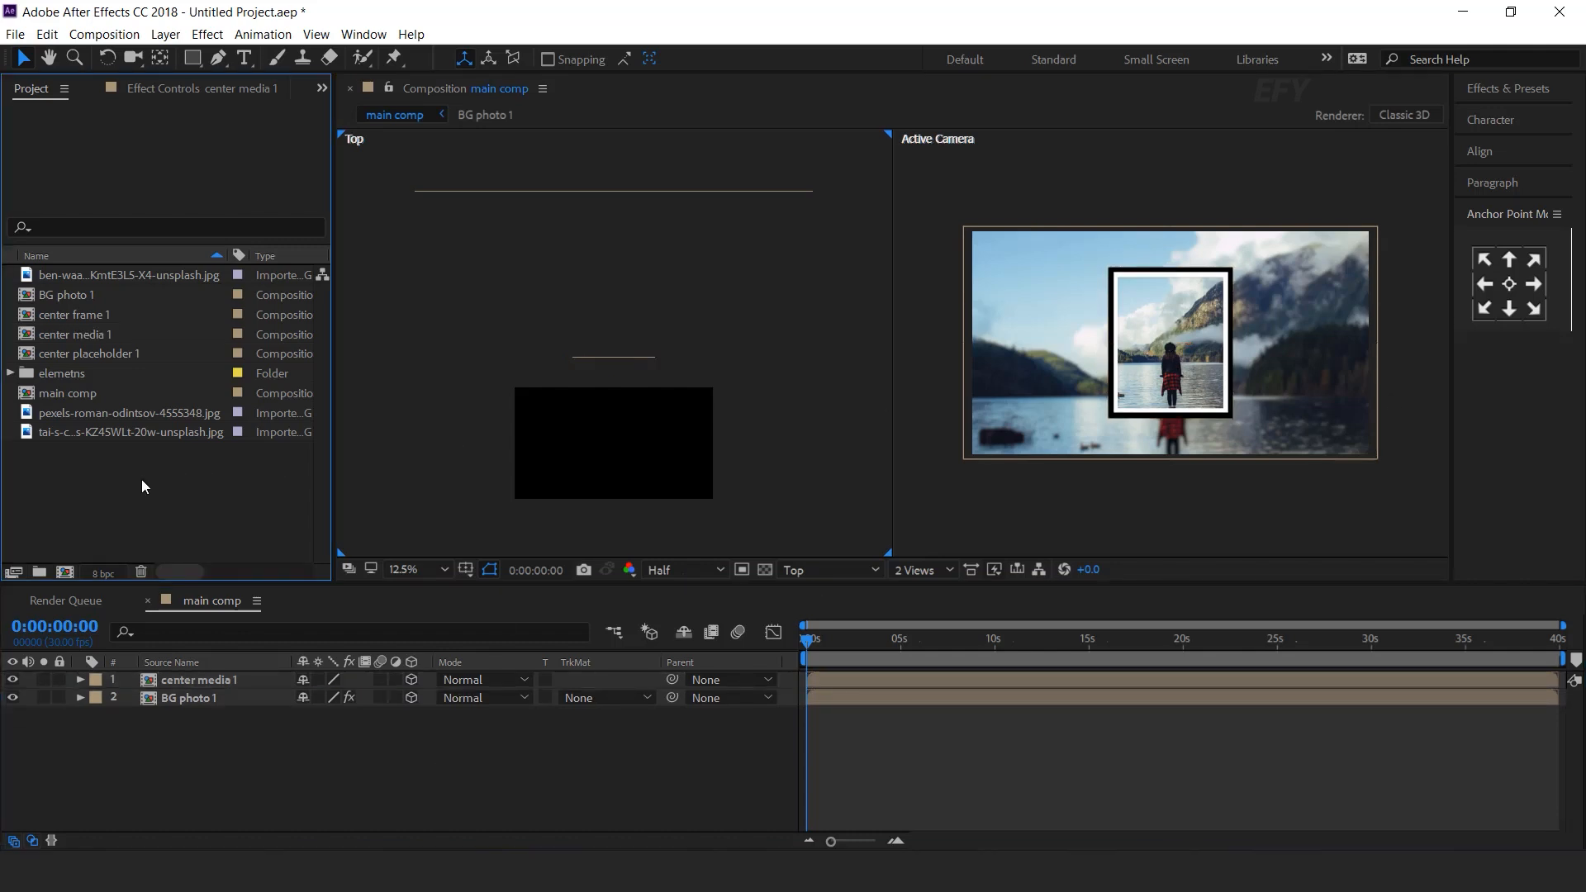
{"action": "left_click", "coordinate": [92, 340]}
{"action": "left_click", "coordinate": [96, 317]}
{"action": "key", "text": "ctrl+d"}
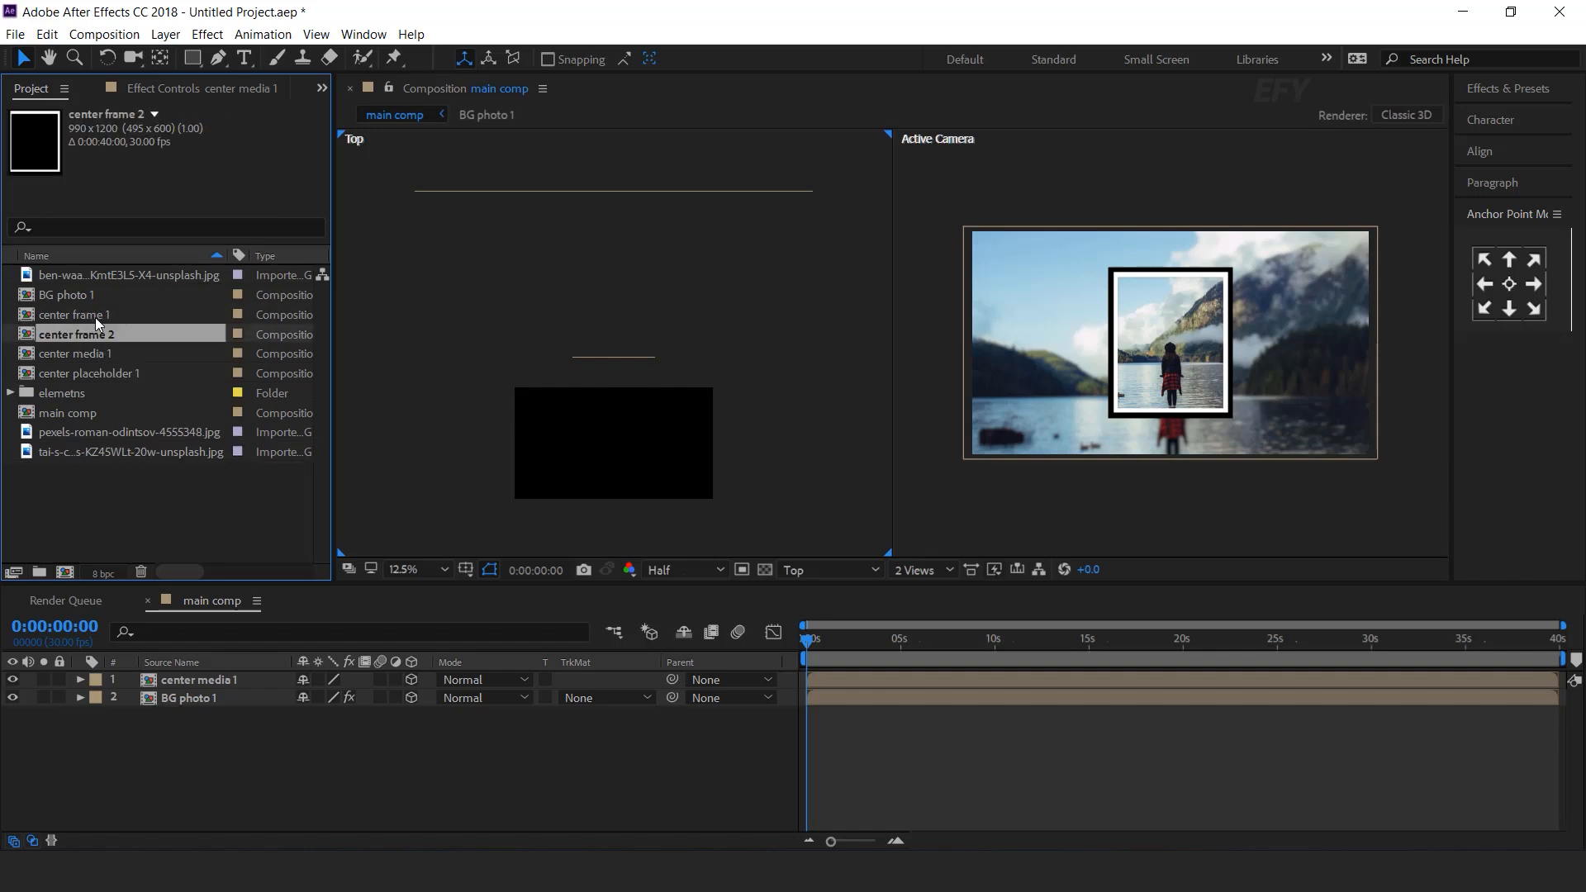
{"action": "key", "text": "Return"}
{"action": "type", "text": "sid"}
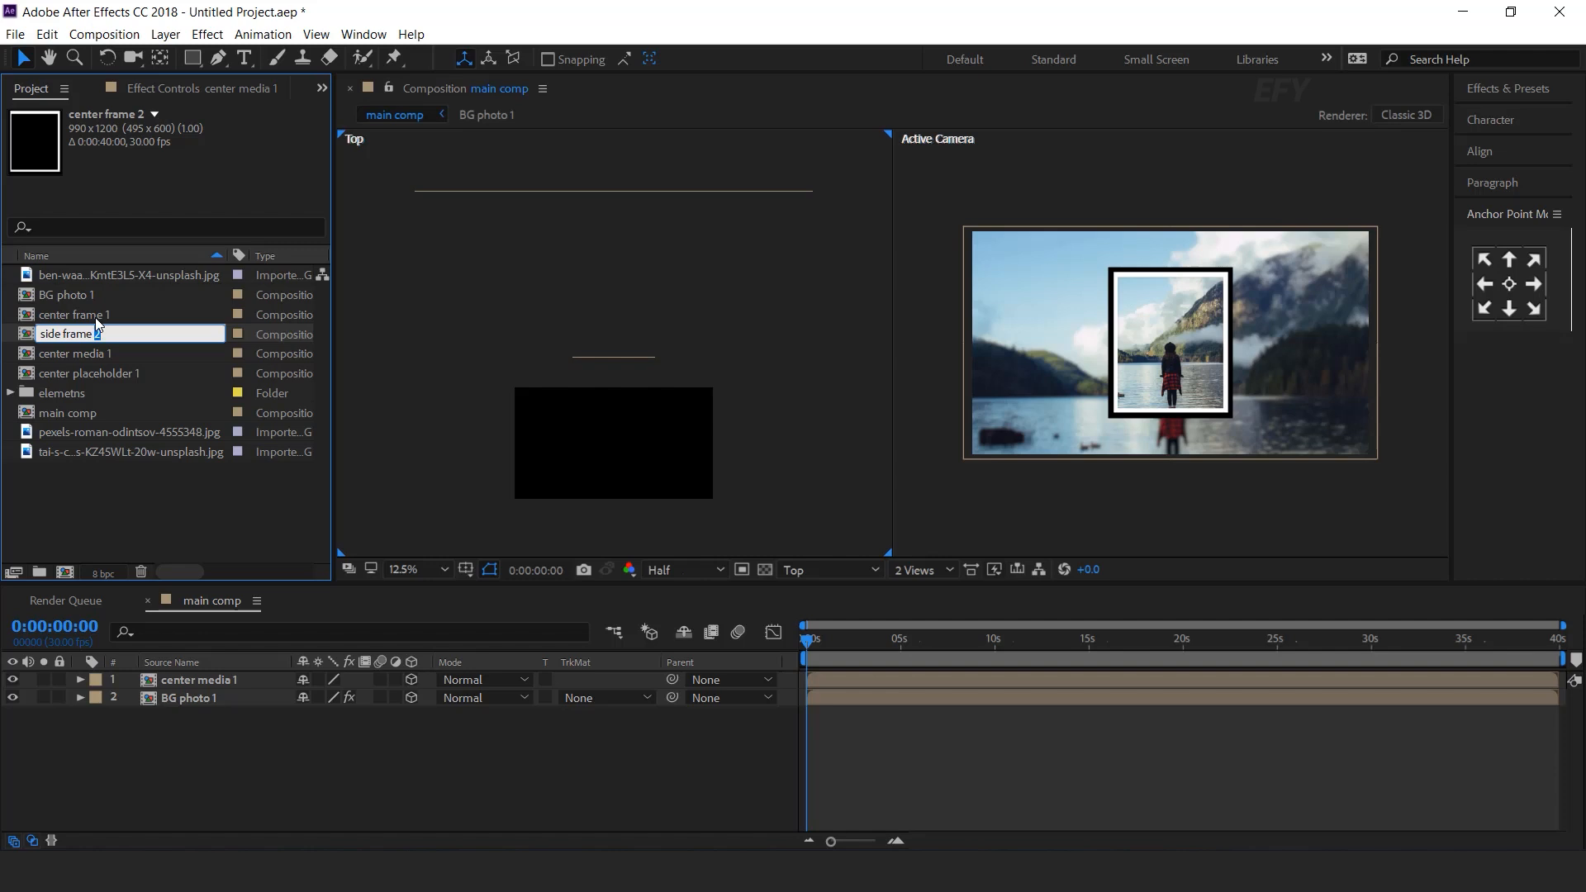
{"action": "type", "text": "1"}
{"action": "key", "text": "Return"}
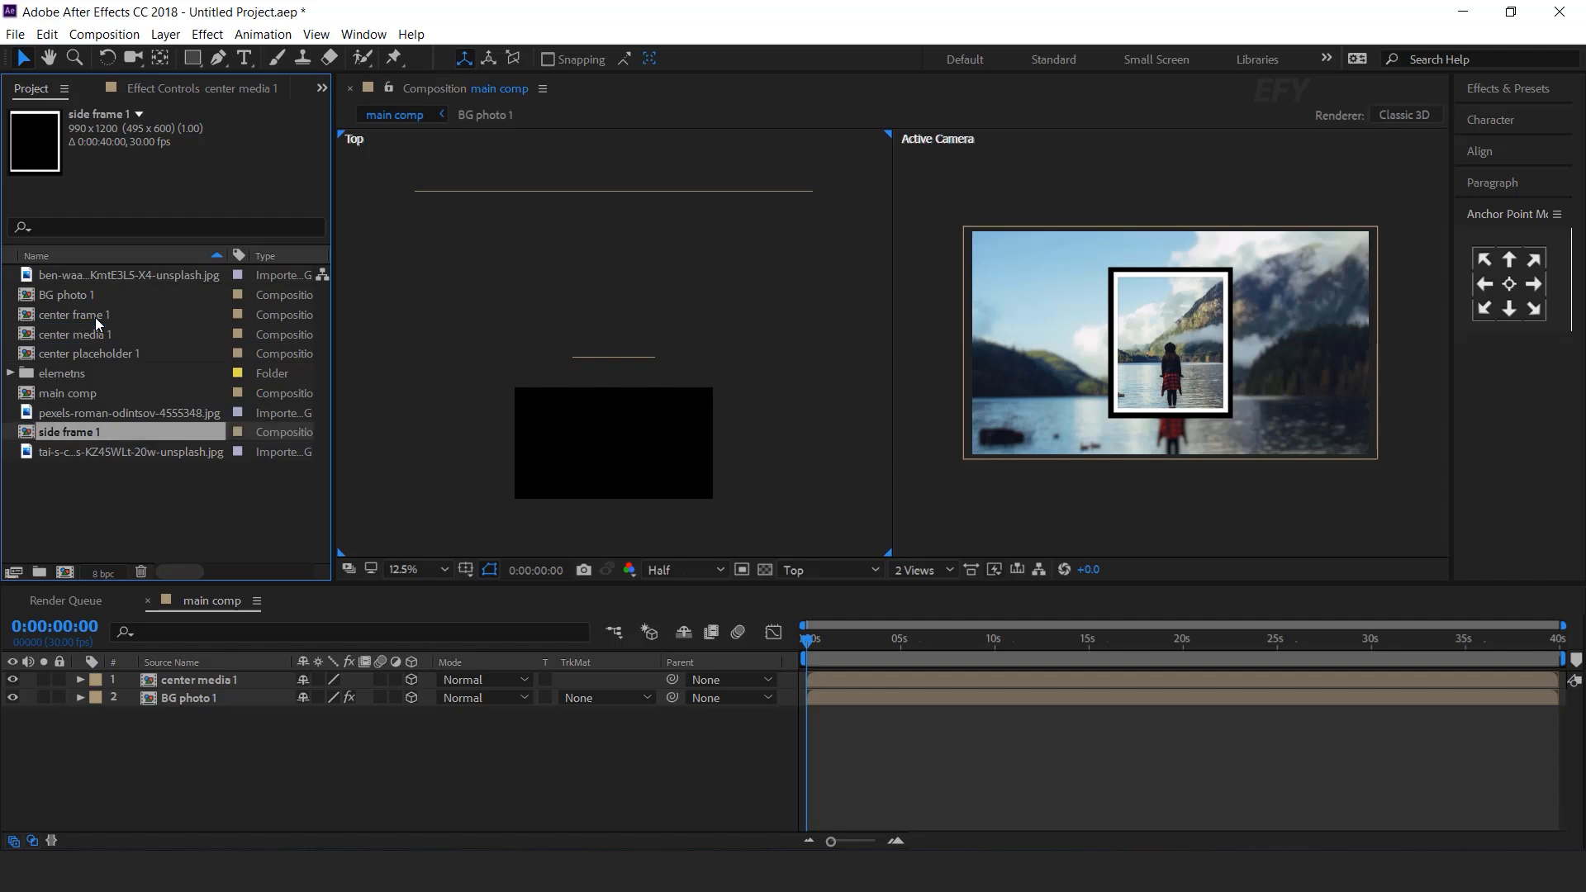
Open the side frame 1 composition and set its size to 600 px wide by 750 px high
{"action": "double_click", "coordinate": [81, 429]}
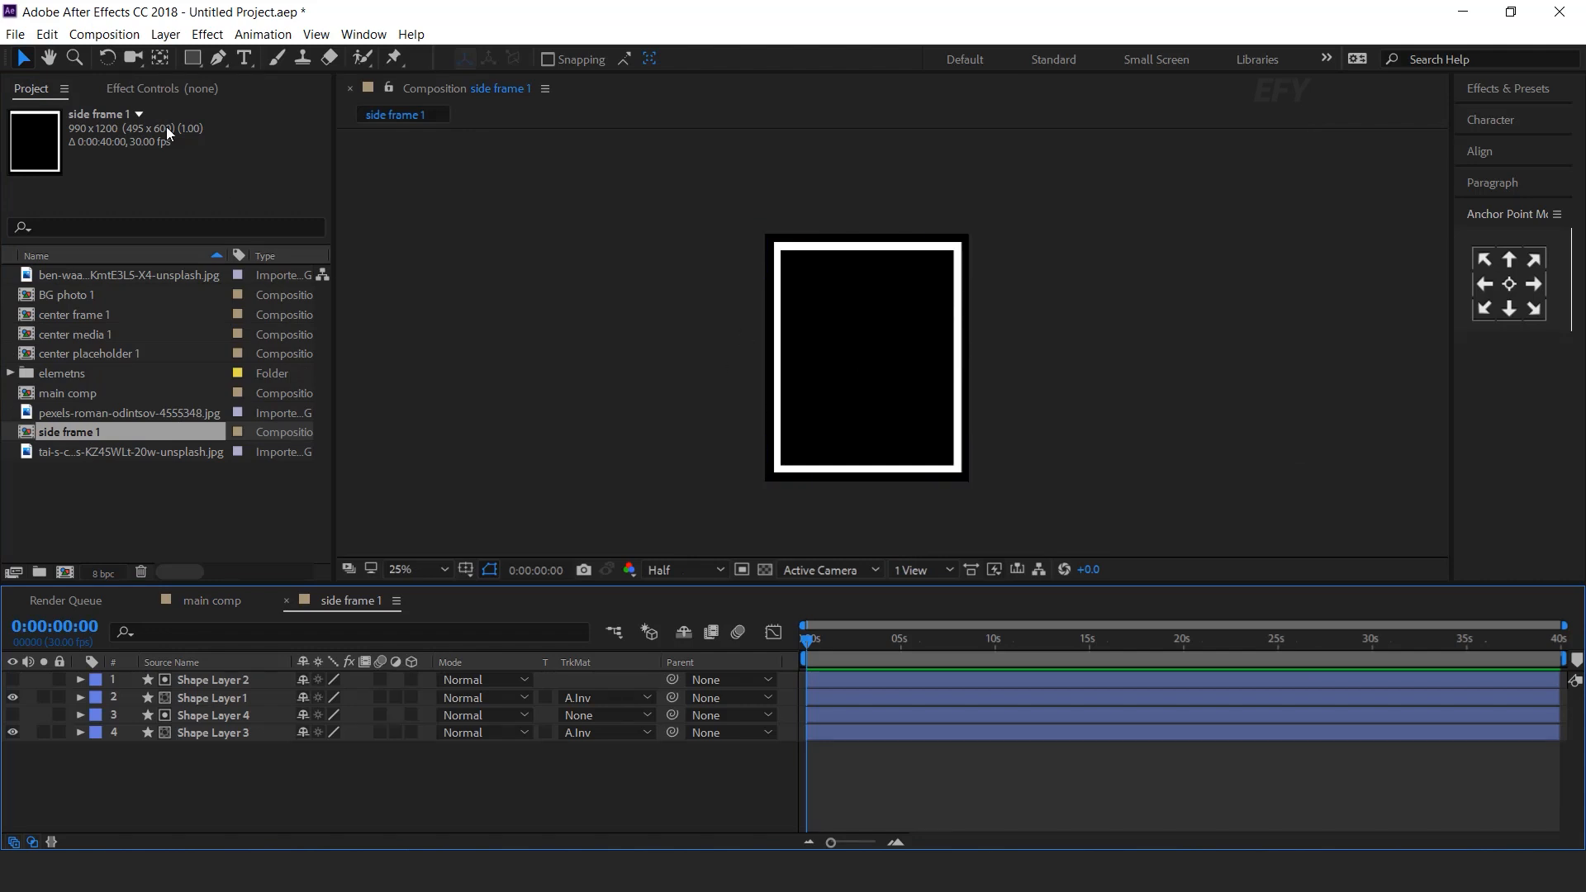
{"action": "left_click", "coordinate": [104, 34]}
{"action": "left_click", "coordinate": [153, 82]}
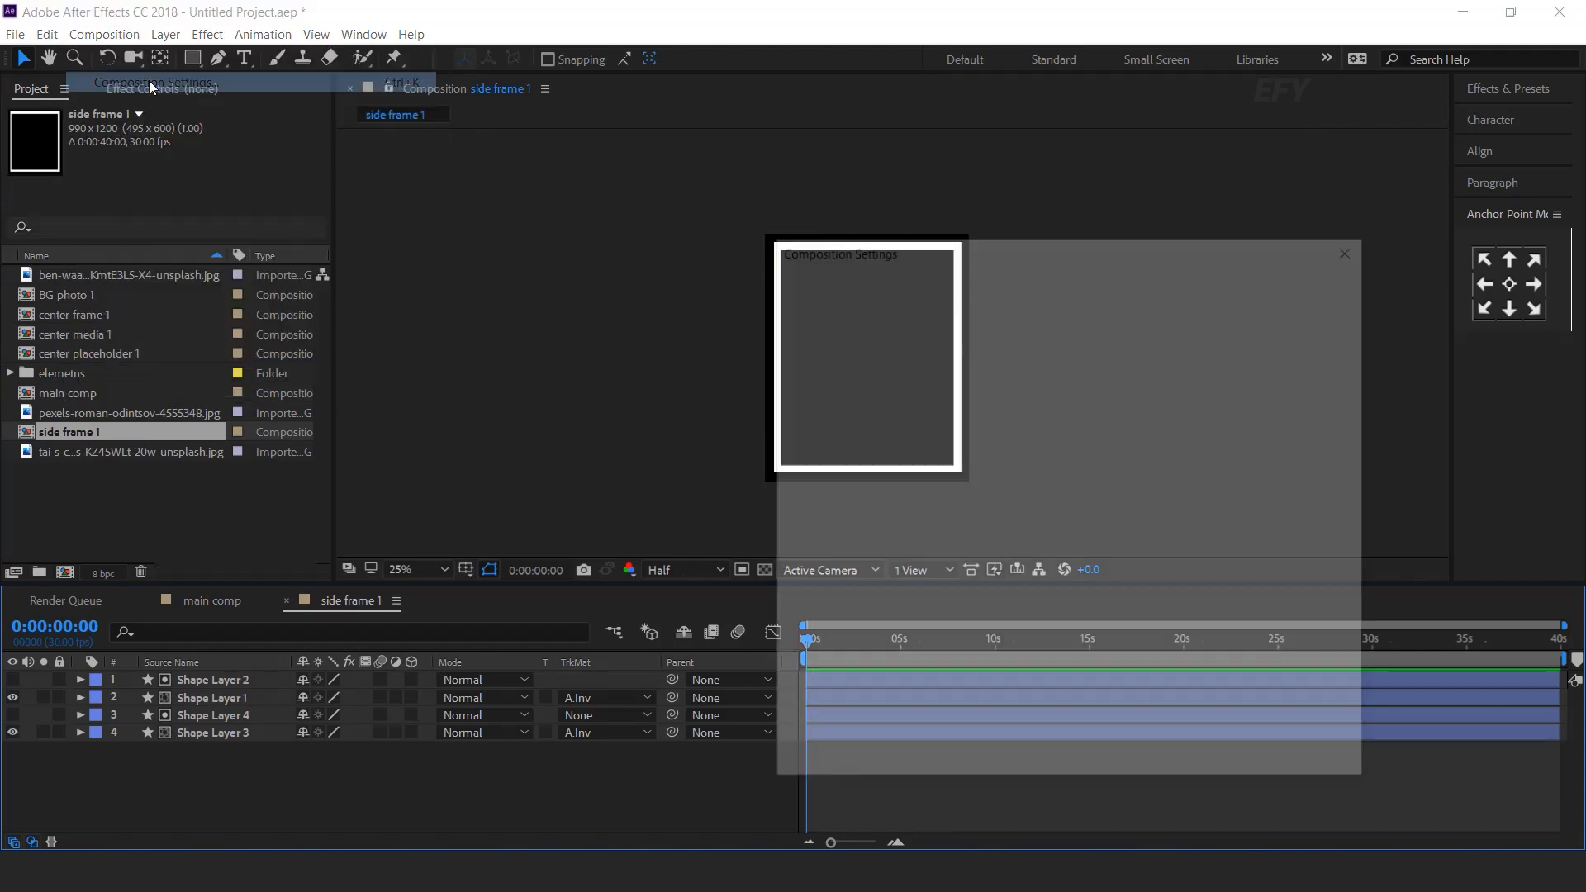
{"action": "left_click", "coordinate": [907, 390]}
{"action": "type", "text": "600"}
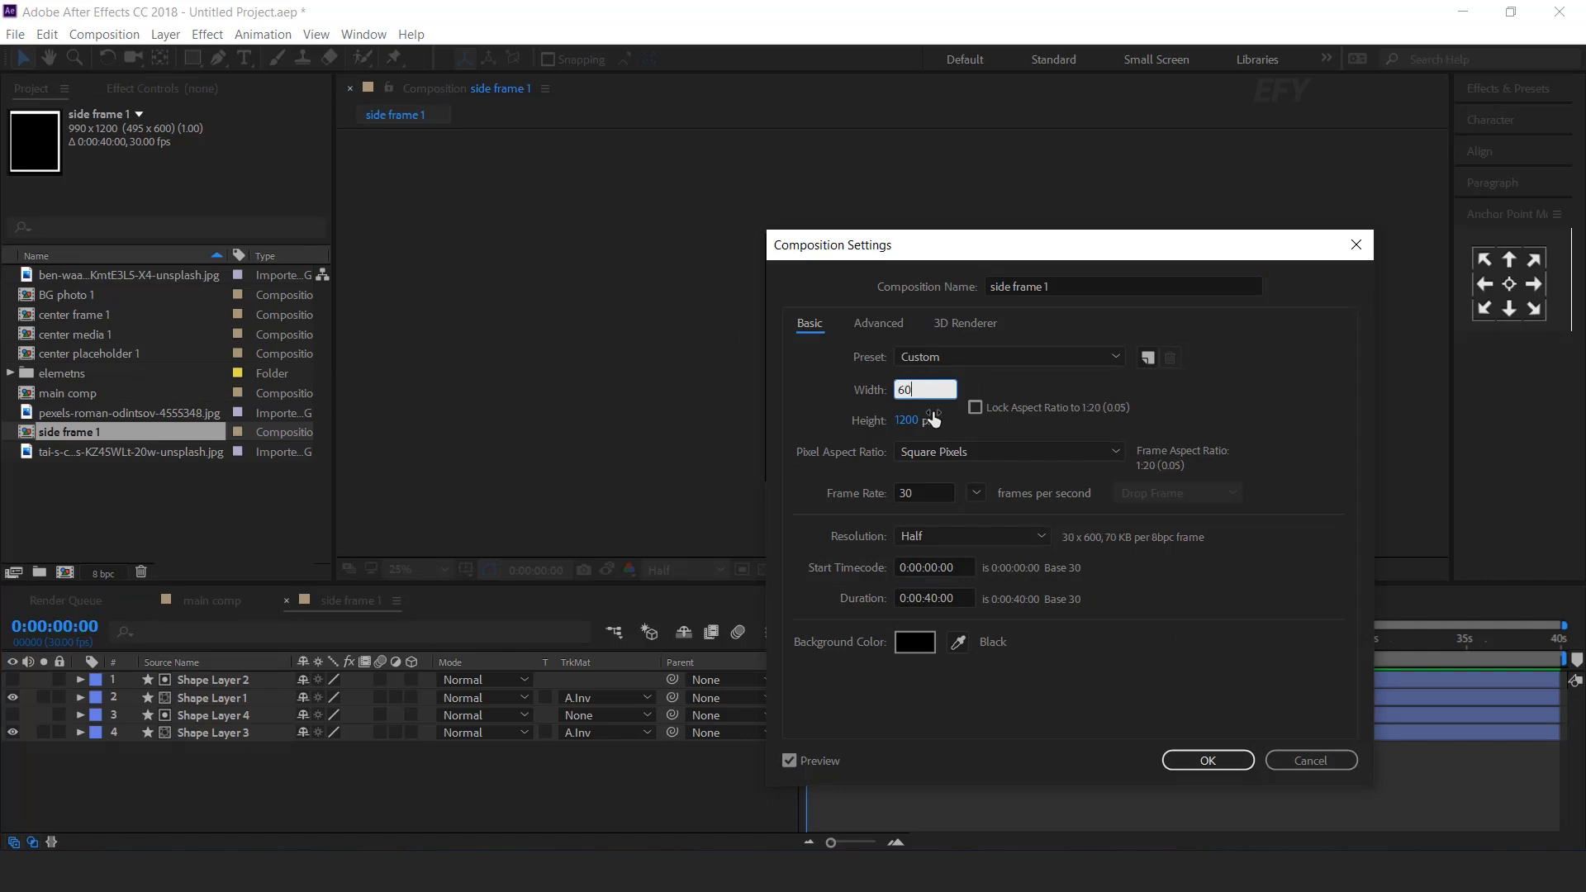
{"action": "left_click", "coordinate": [931, 420]}
{"action": "type", "text": "750"}
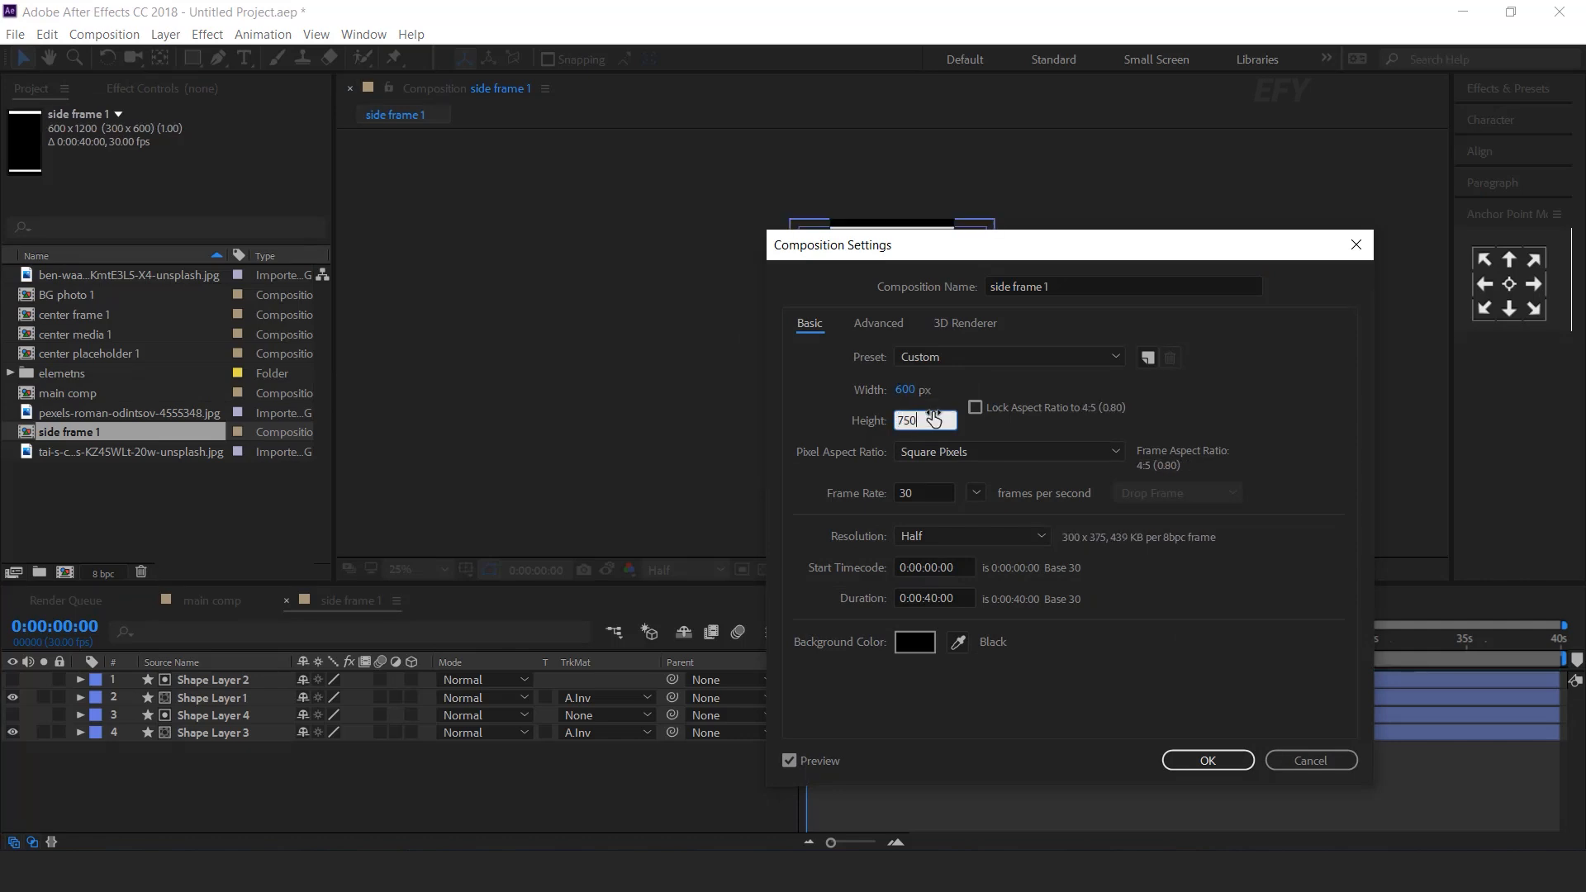
{"action": "key", "text": "Return"}
Show the transparency grid and scale all four shape layers down together so the frame fits the side frame 1 composition
{"action": "left_click", "coordinate": [765, 574]}
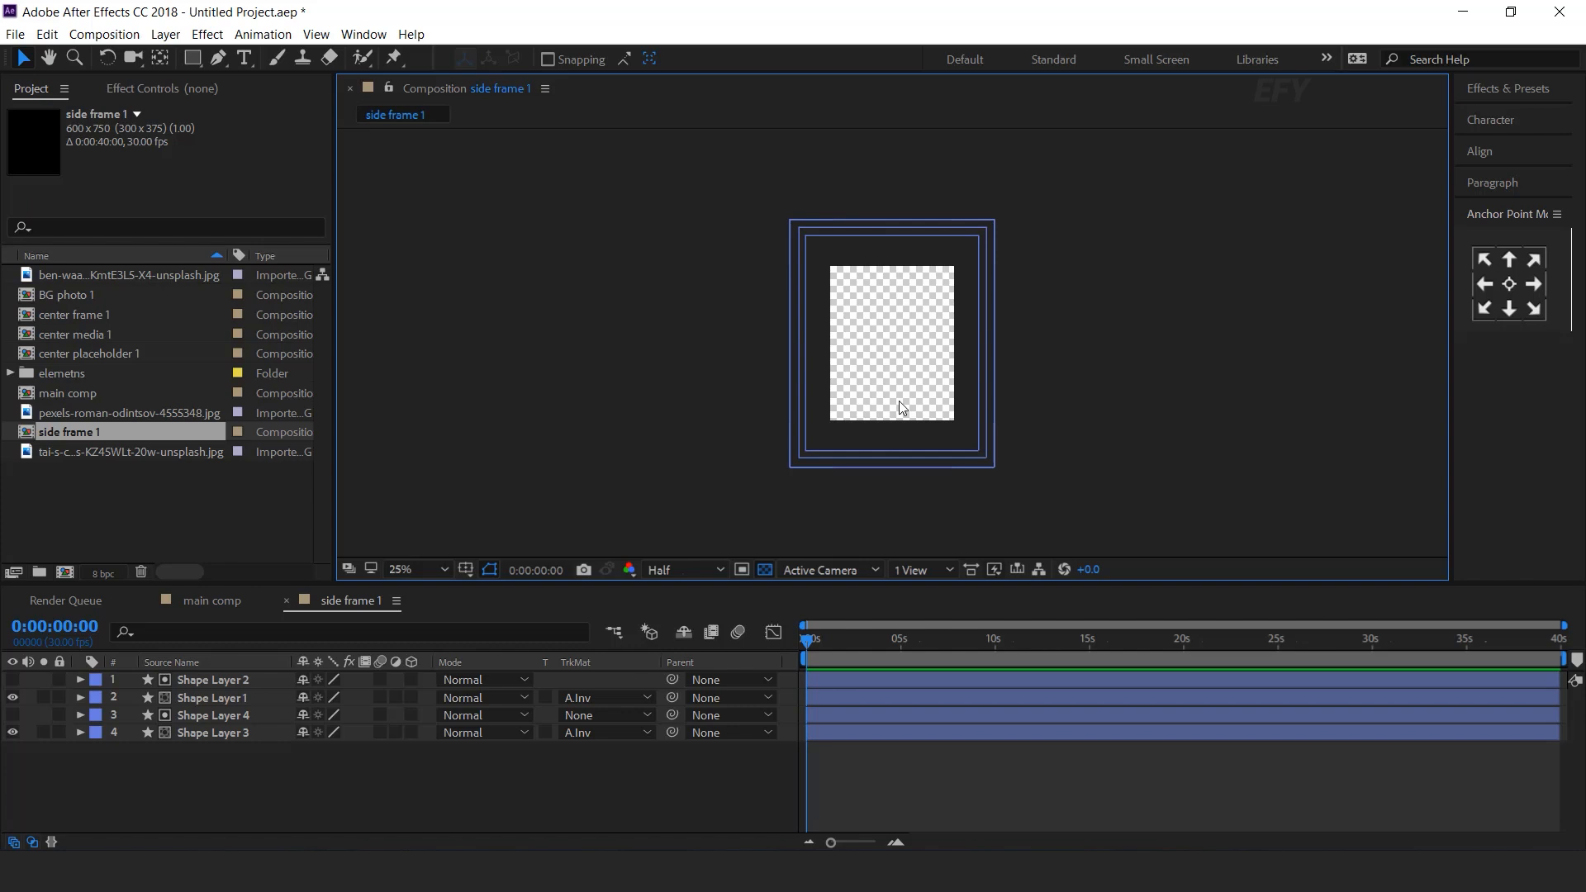
{"action": "left_click", "coordinate": [240, 733]}
{"action": "key", "text": "ctrl+a"}
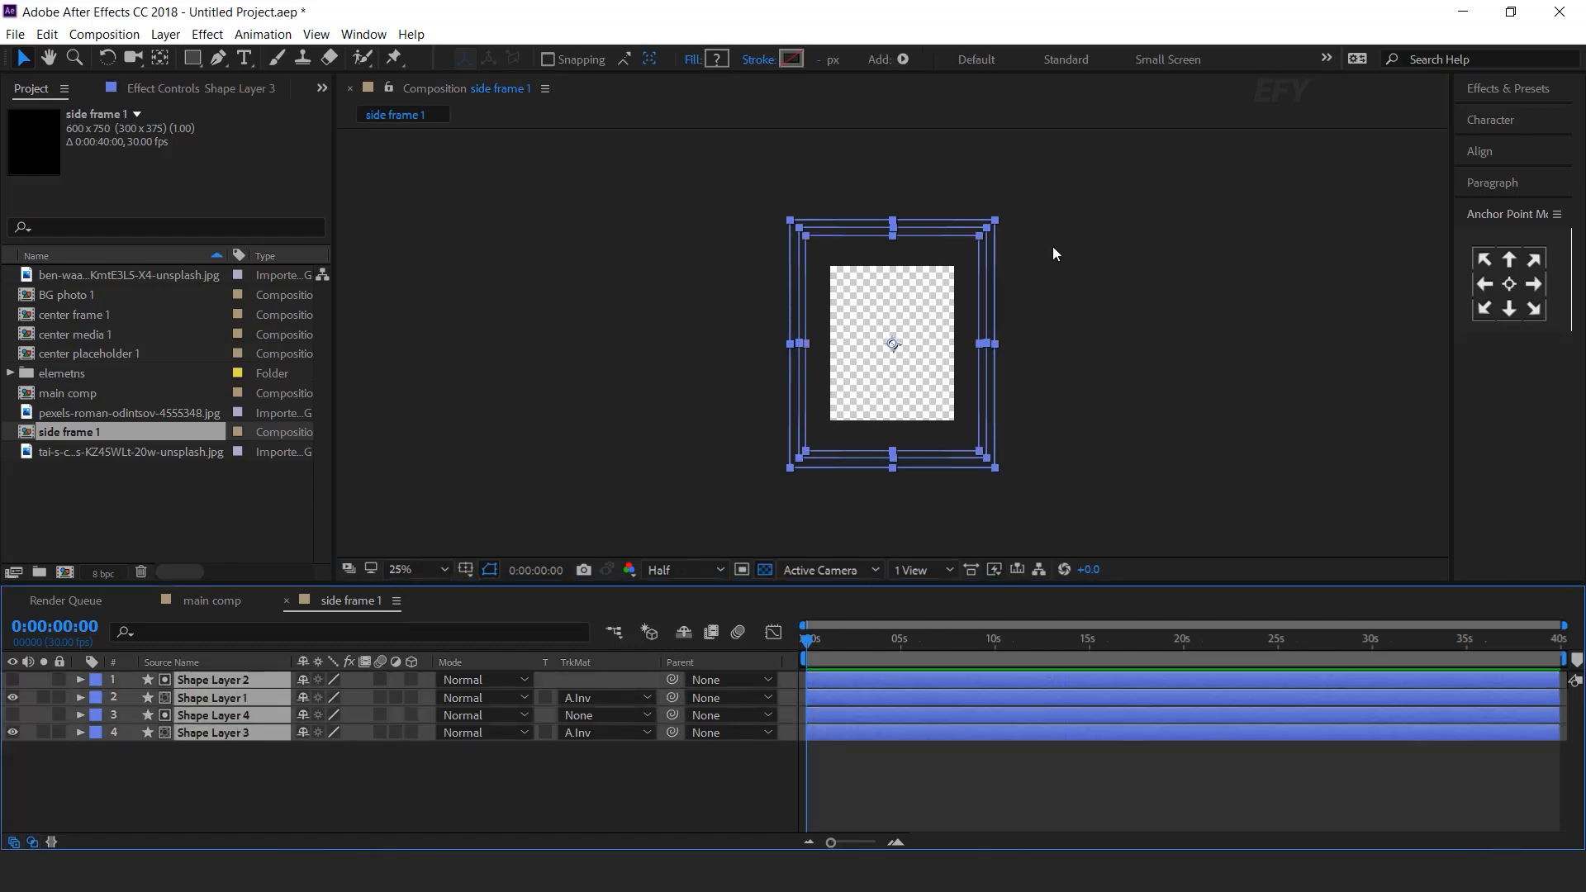
{"action": "scroll", "coordinate": [979, 362], "scroll_direction": "up", "scroll_amount": 2}
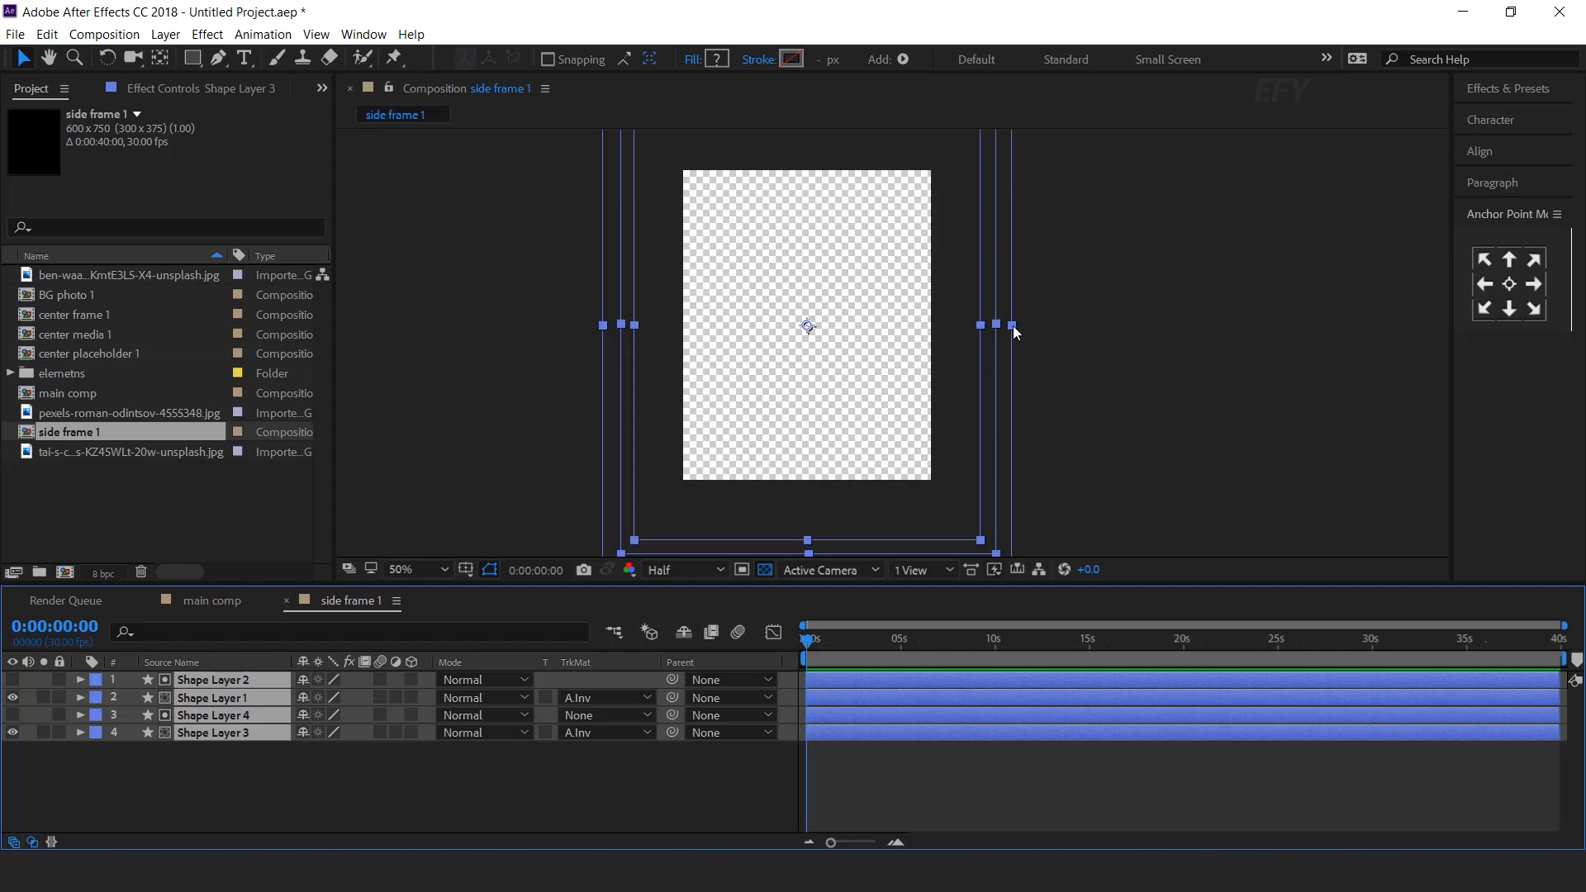
{"action": "left_click_drag", "start_coordinate": [1013, 327], "coordinate": [936, 327]}
{"action": "scroll", "coordinate": [936, 327], "scroll_direction": "up", "scroll_amount": 4}
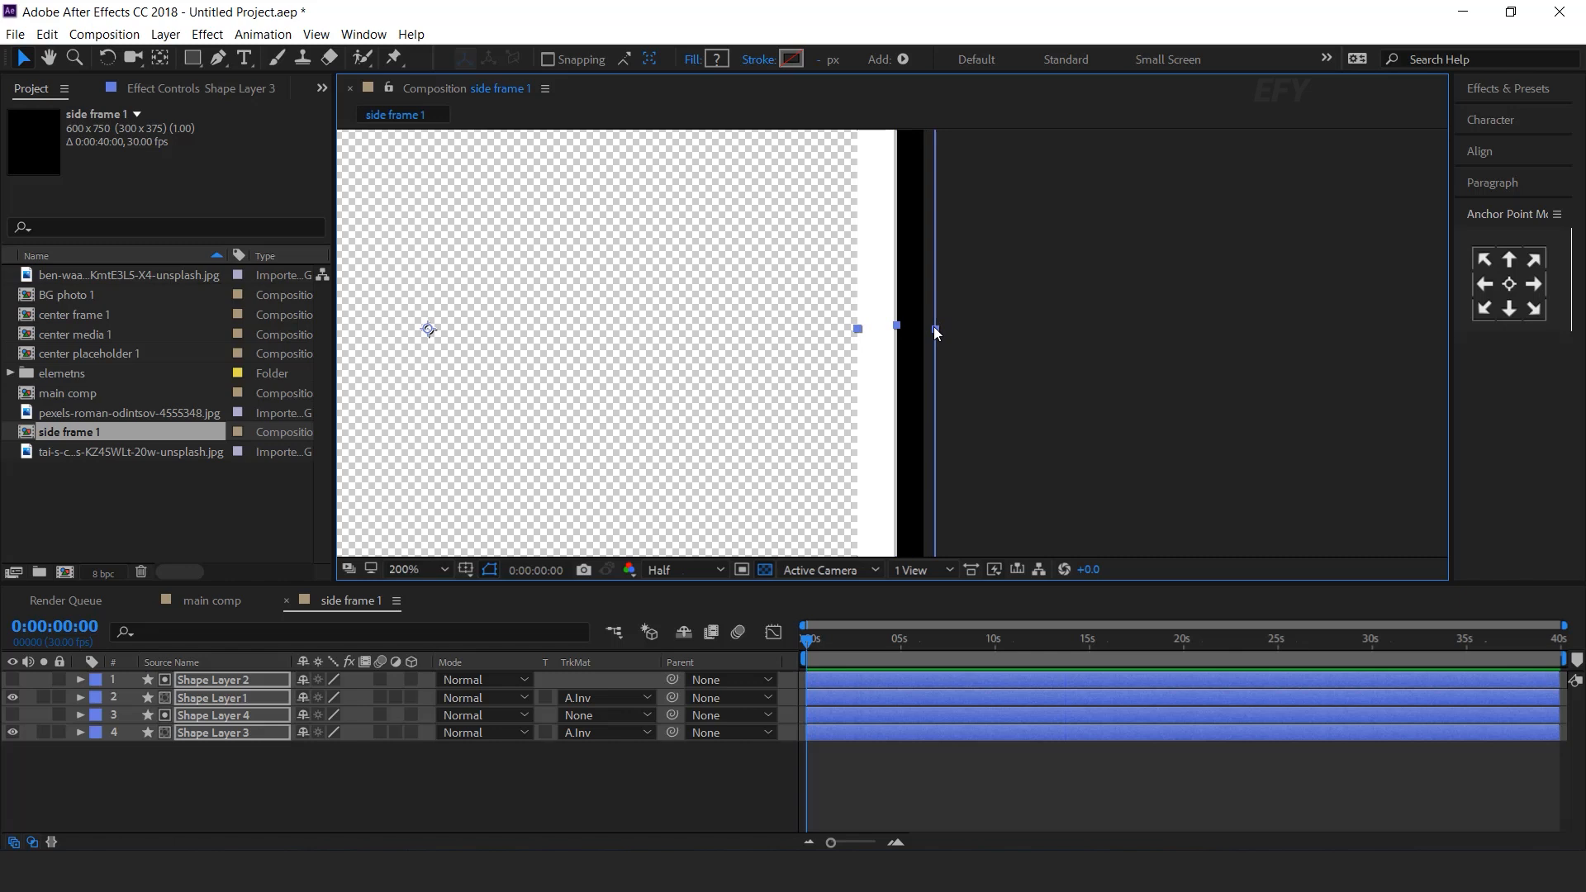
{"action": "scroll", "coordinate": [947, 329], "scroll_direction": "down", "scroll_amount": 4}
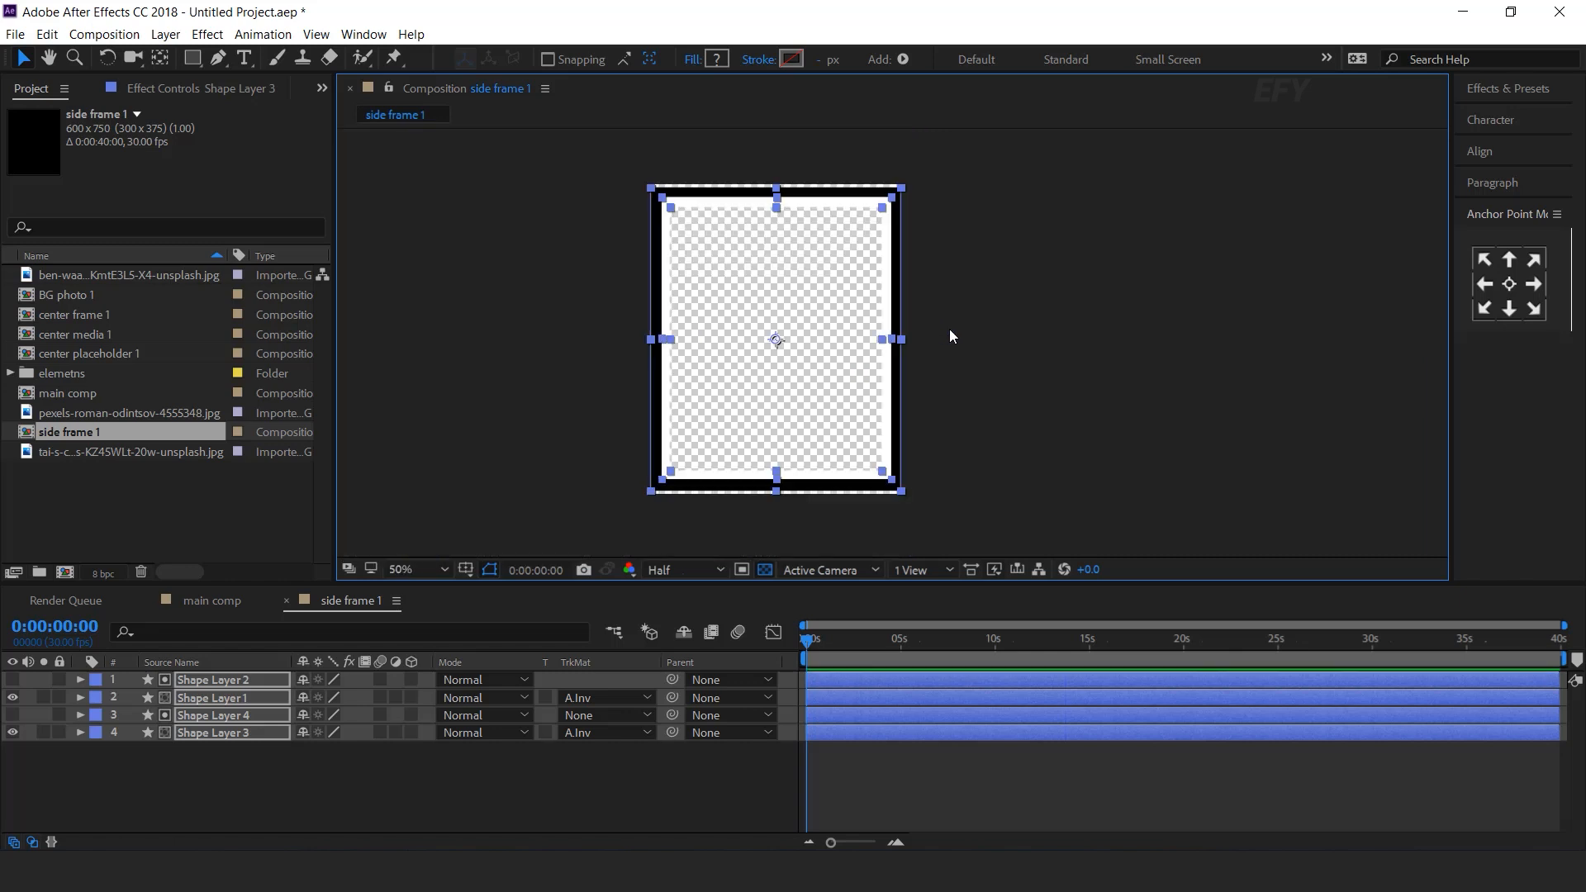
Stretch Shape Layer 1 vertically so the black border reaches the composition's bottom edge, and check the frame's edges
{"action": "left_click", "coordinate": [408, 781]}
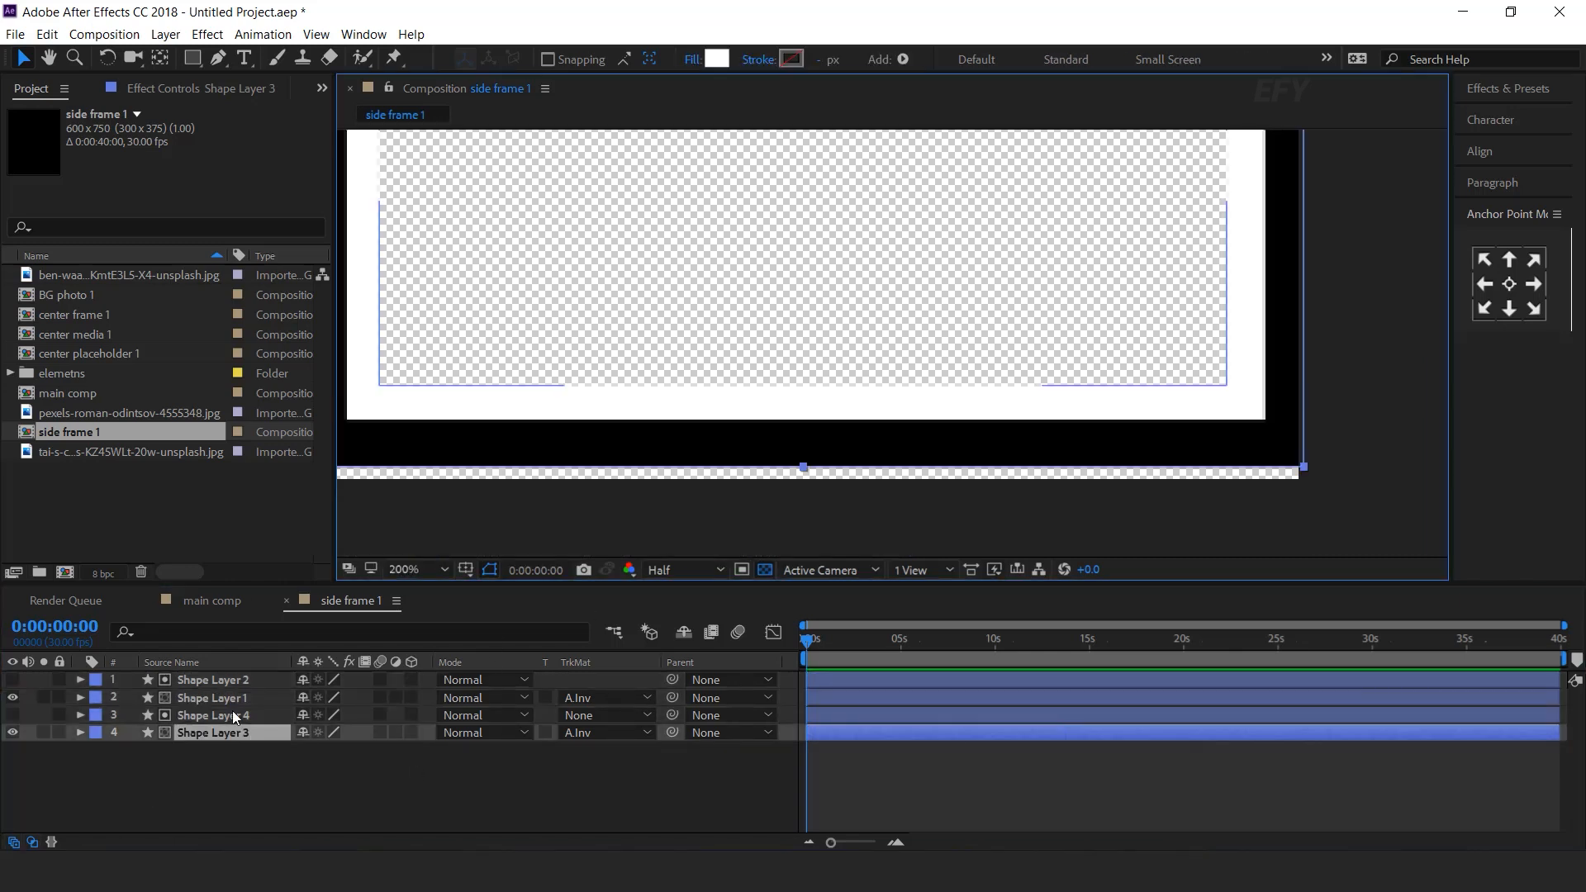
{"action": "left_click", "coordinate": [231, 698]}
{"action": "left_click_drag", "start_coordinate": [803, 469], "coordinate": [804, 483]}
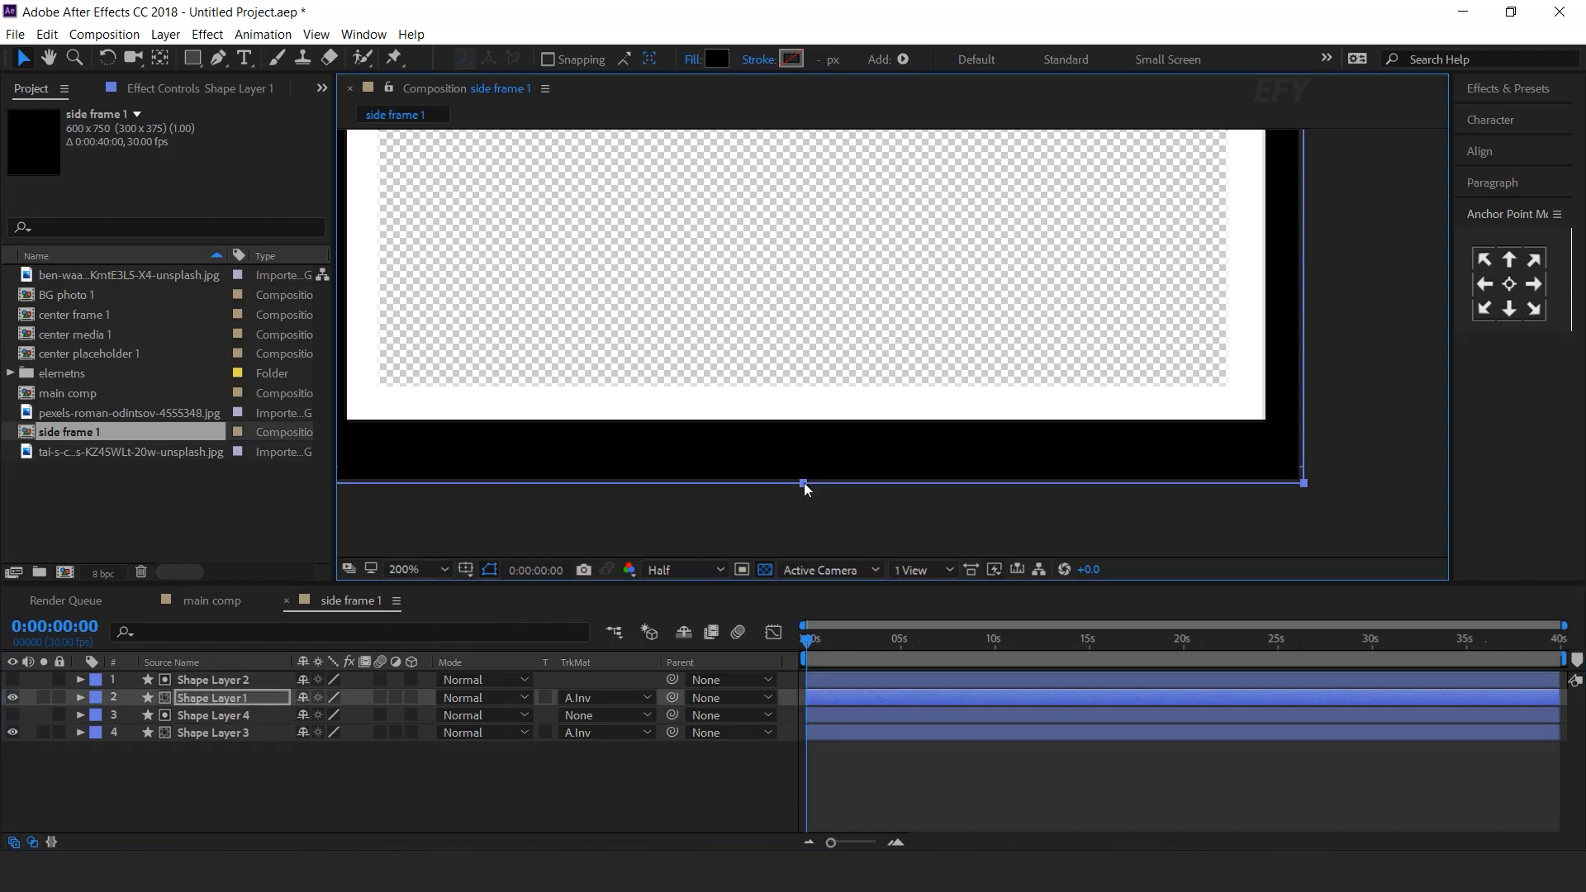
{"action": "scroll", "coordinate": [1207, 455], "scroll_direction": "down", "scroll_amount": 1}
{"action": "key", "text": "space"}
{"action": "left_click_drag", "start_coordinate": [1175, 140], "coordinate": [1161, 477]}
{"action": "left_click_drag", "start_coordinate": [1150, 260], "coordinate": [1157, 328]}
{"action": "left_click", "coordinate": [1232, 208]}
{"action": "scroll", "coordinate": [842, 273], "scroll_direction": "down", "scroll_amount": 1}
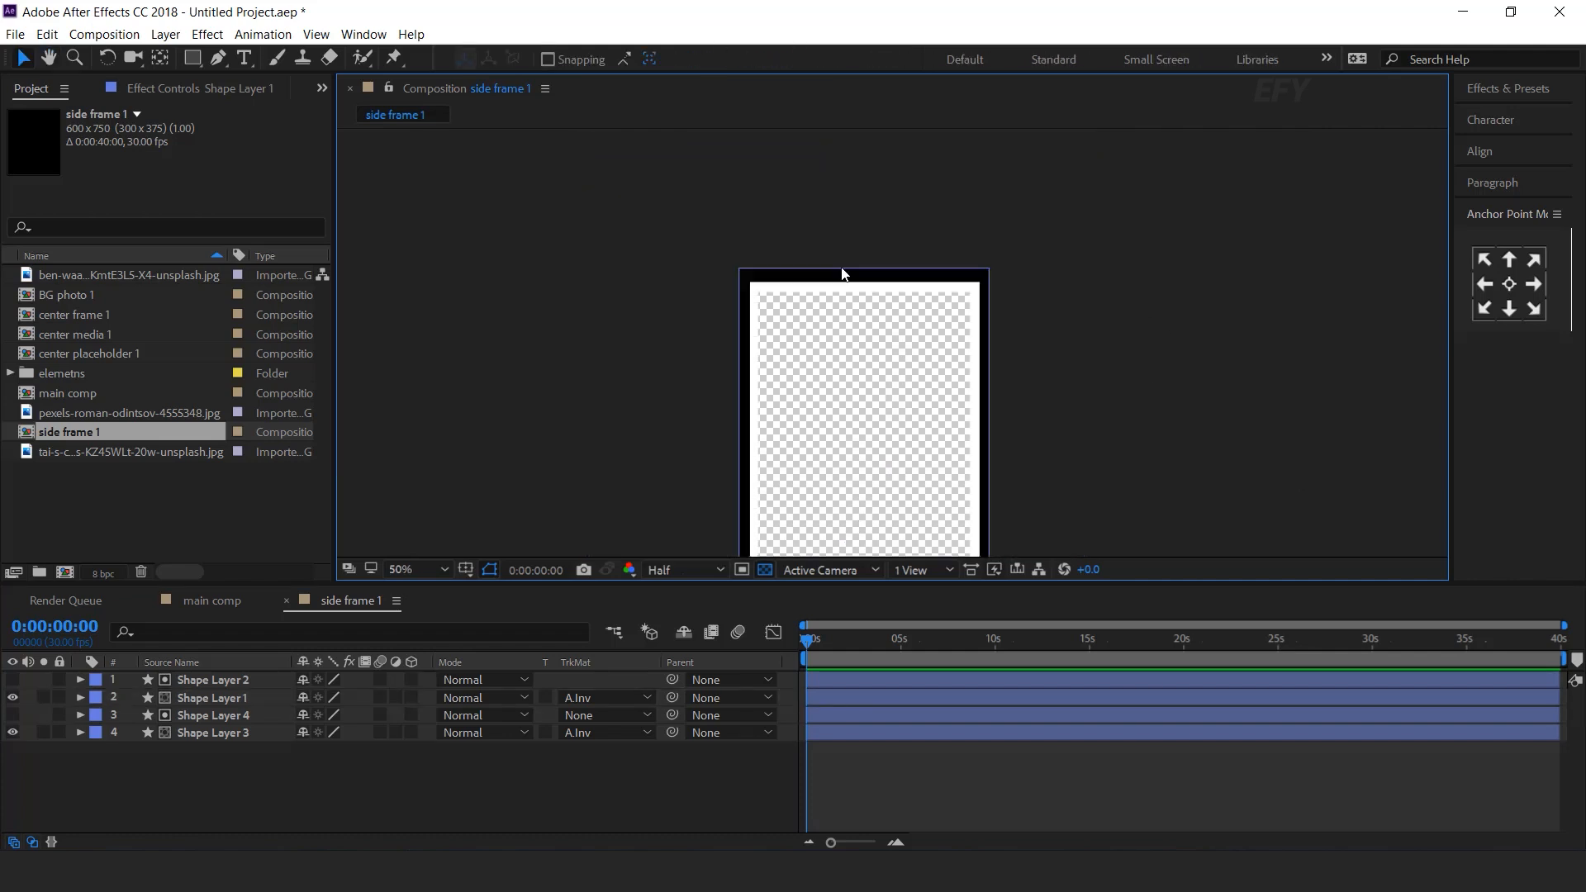
{"action": "left_click_drag", "start_coordinate": [1065, 388], "coordinate": [1062, 311]}
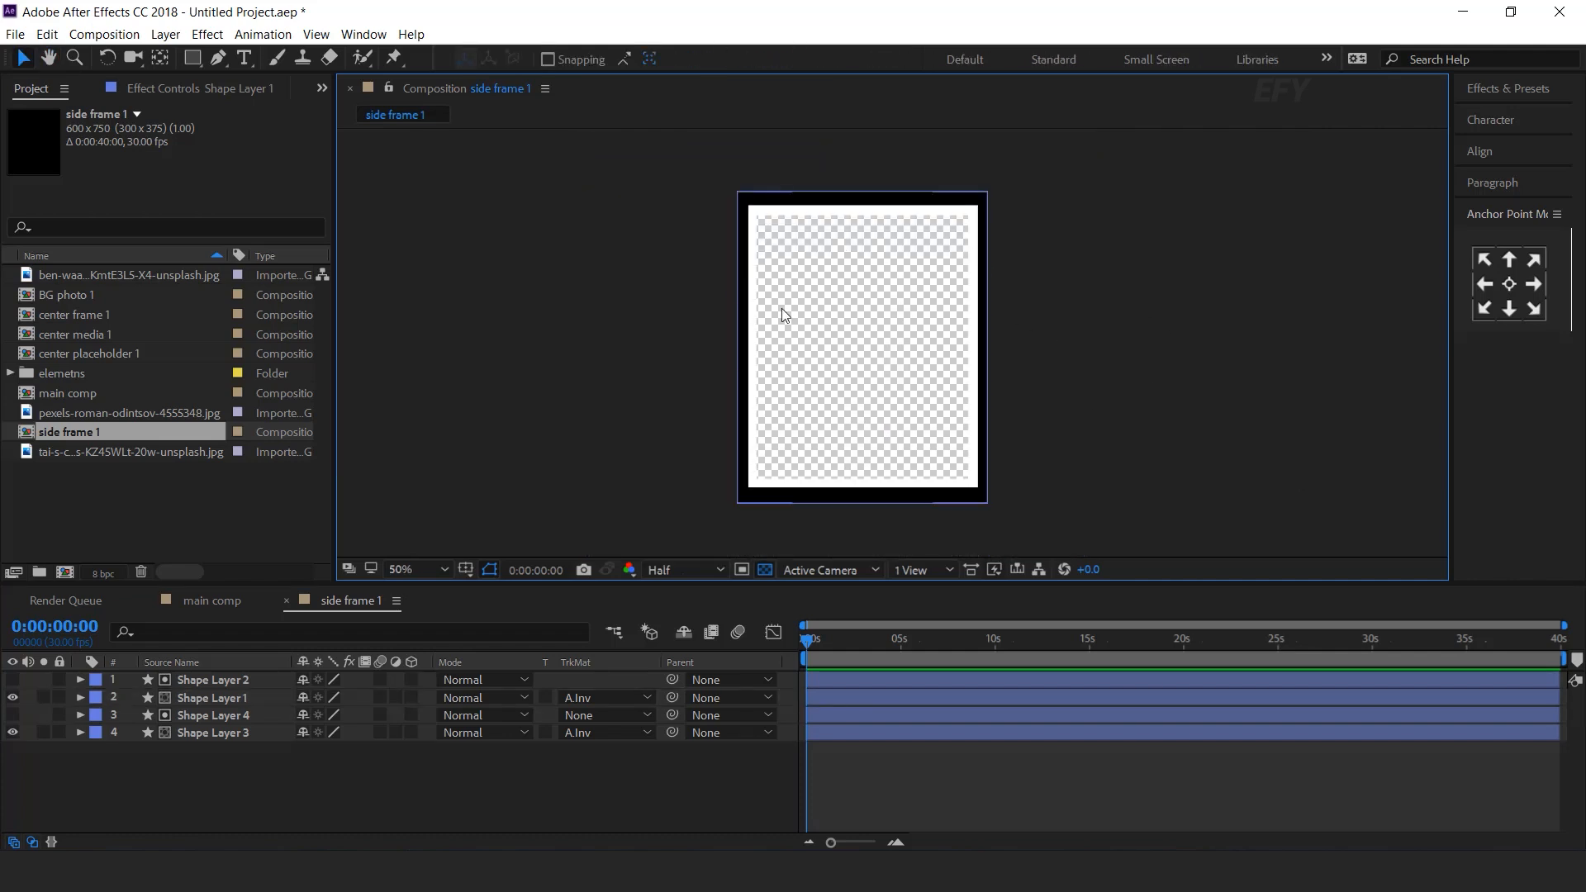
Close side frame 1 and create a 600 x 750 px composition named "side palceholder 1"
{"action": "left_click", "coordinate": [286, 601]}
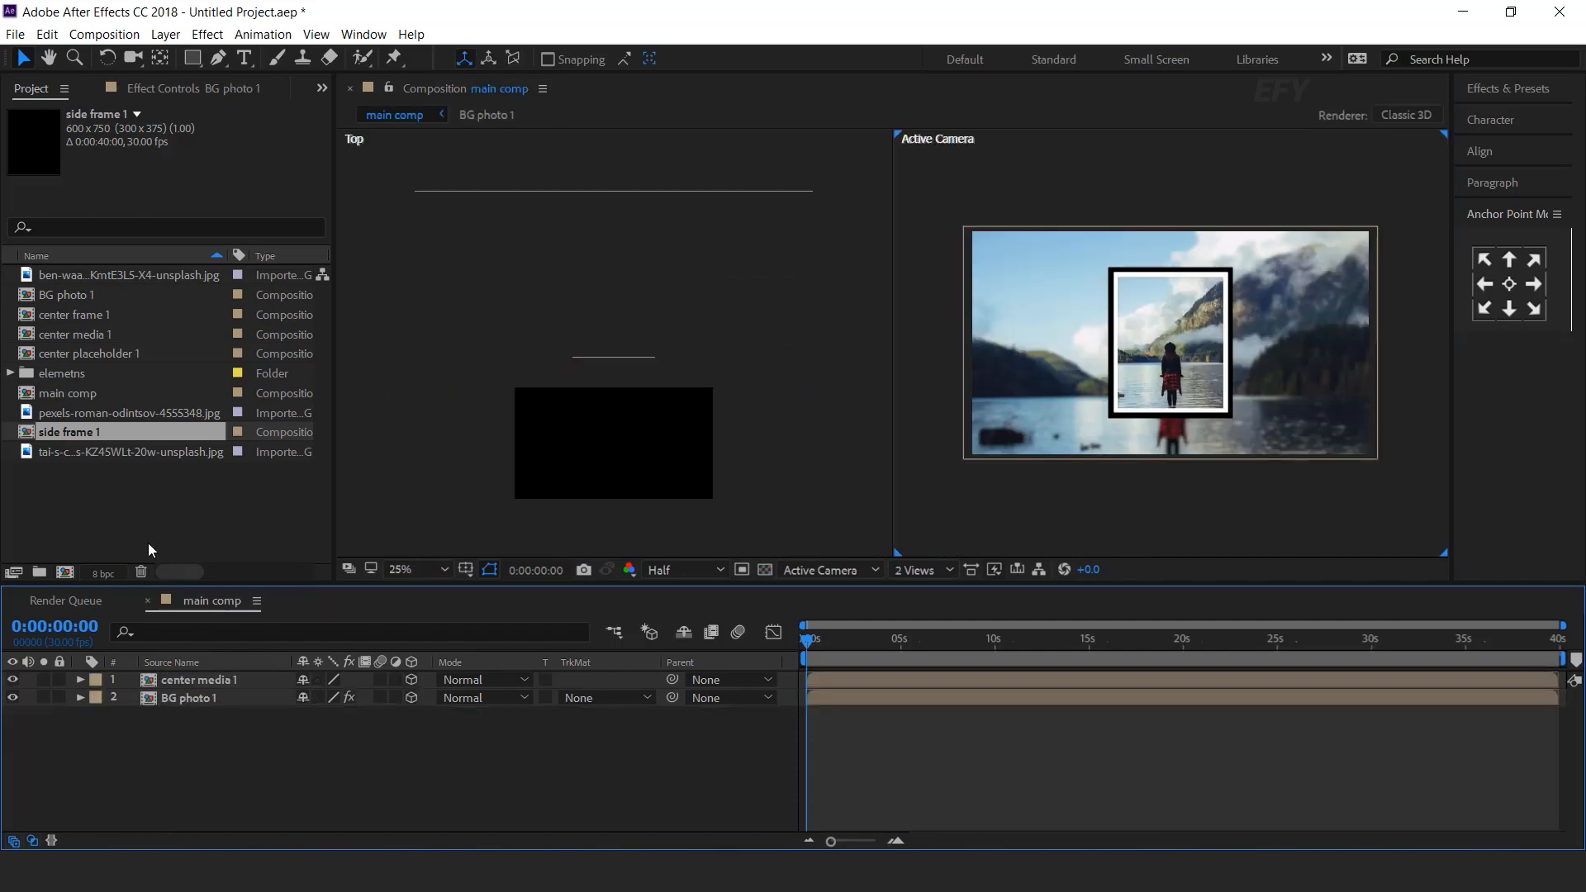
{"action": "left_click", "coordinate": [89, 531]}
{"action": "left_click", "coordinate": [66, 573]}
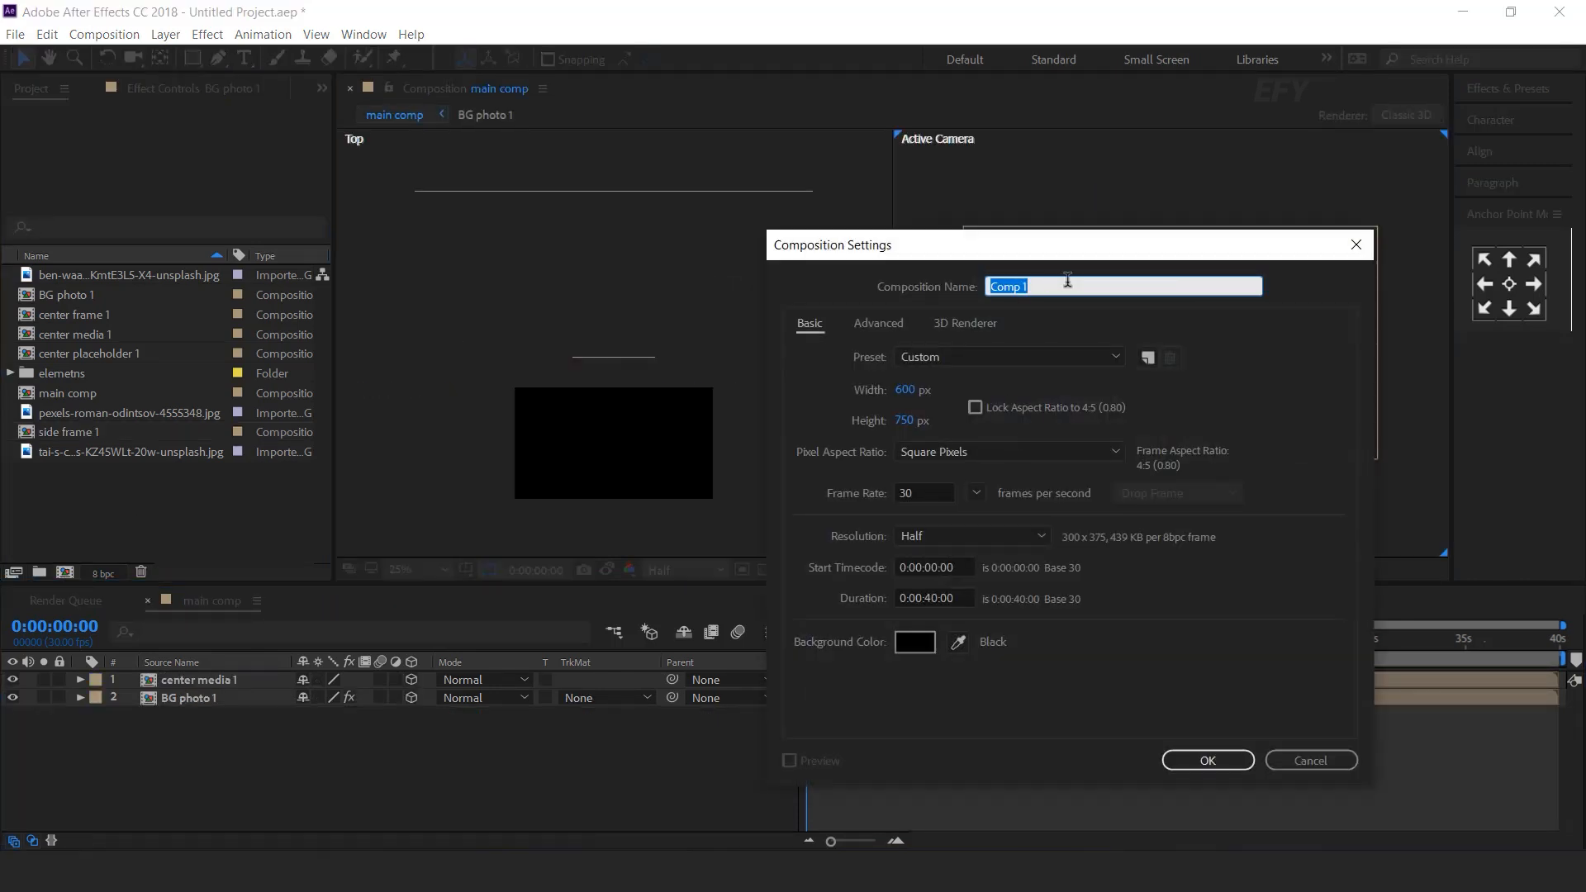
{"action": "left_click", "coordinate": [930, 419]}
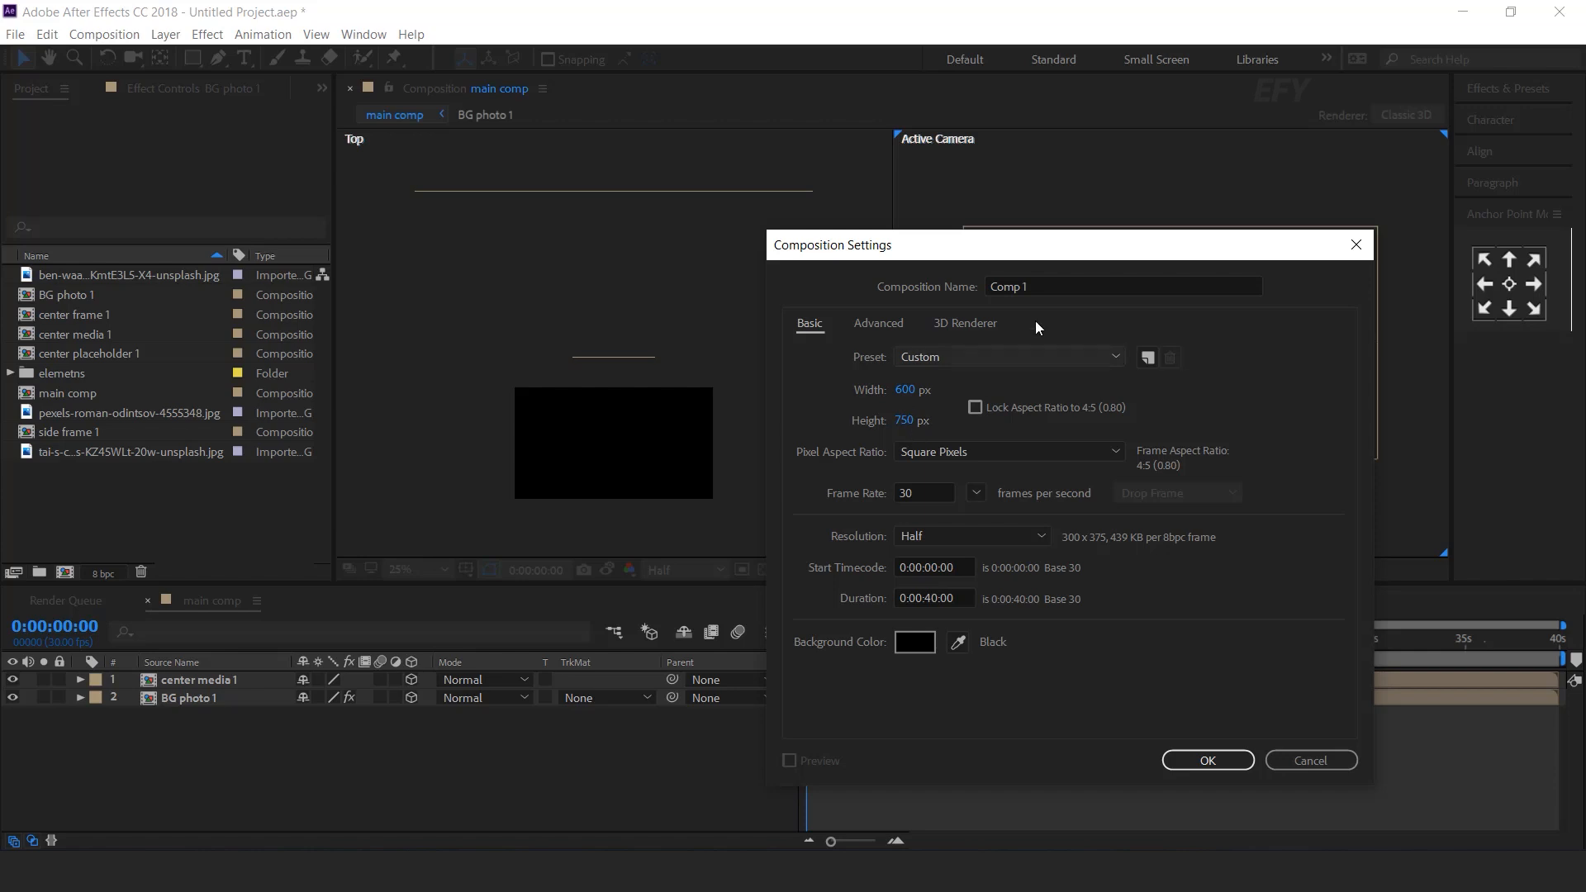
{"action": "left_click_drag", "start_coordinate": [1034, 289], "coordinate": [951, 299]}
{"action": "type", "text": "side palceholder 1"}
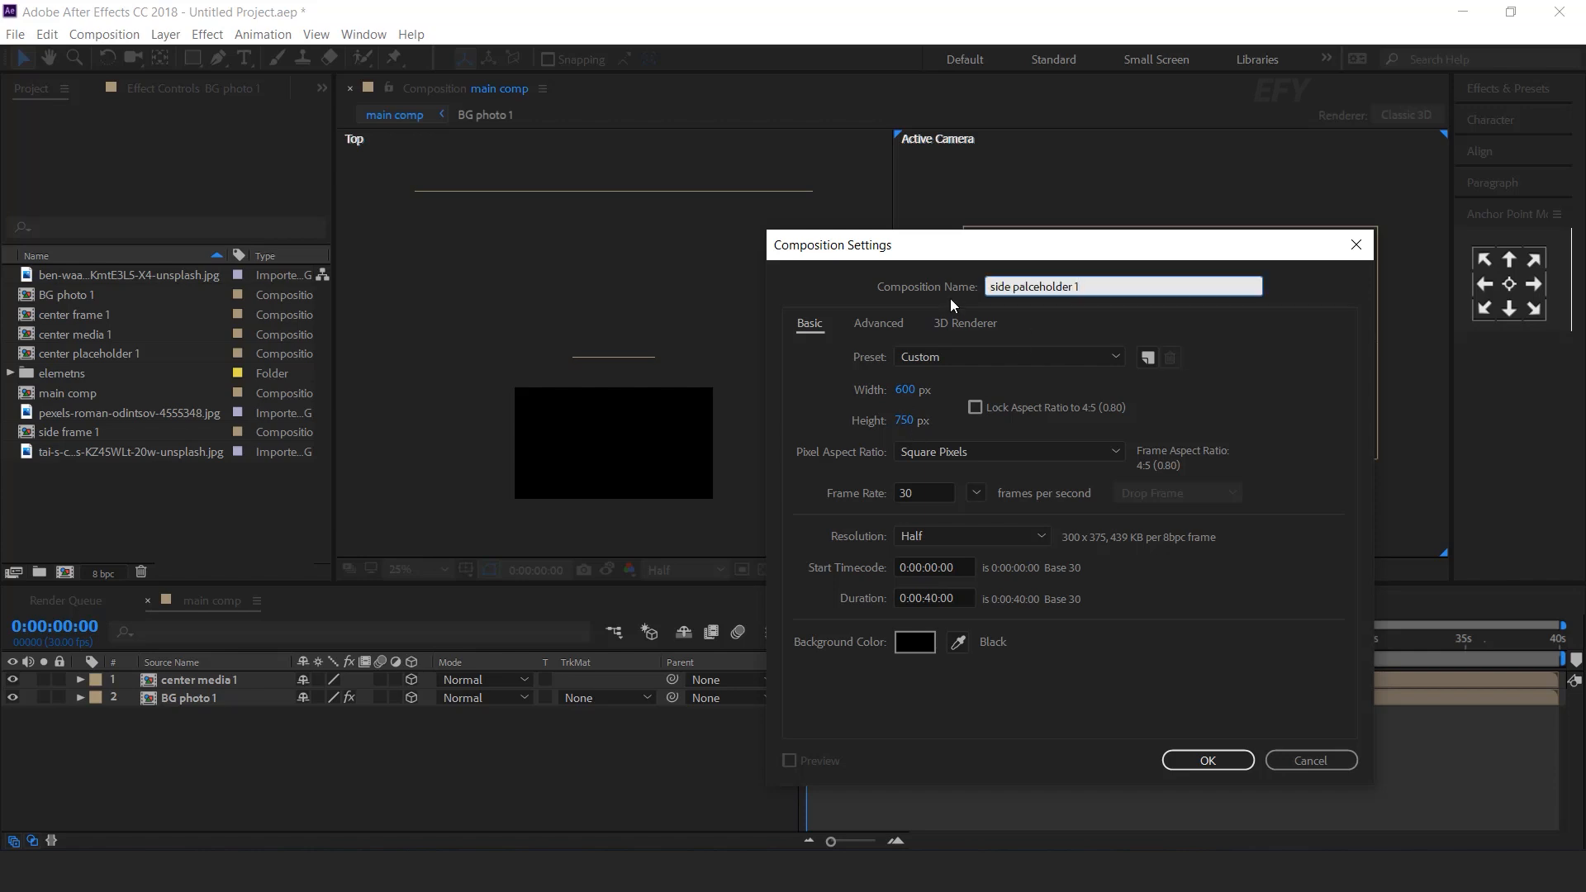
{"action": "key", "text": "Return"}
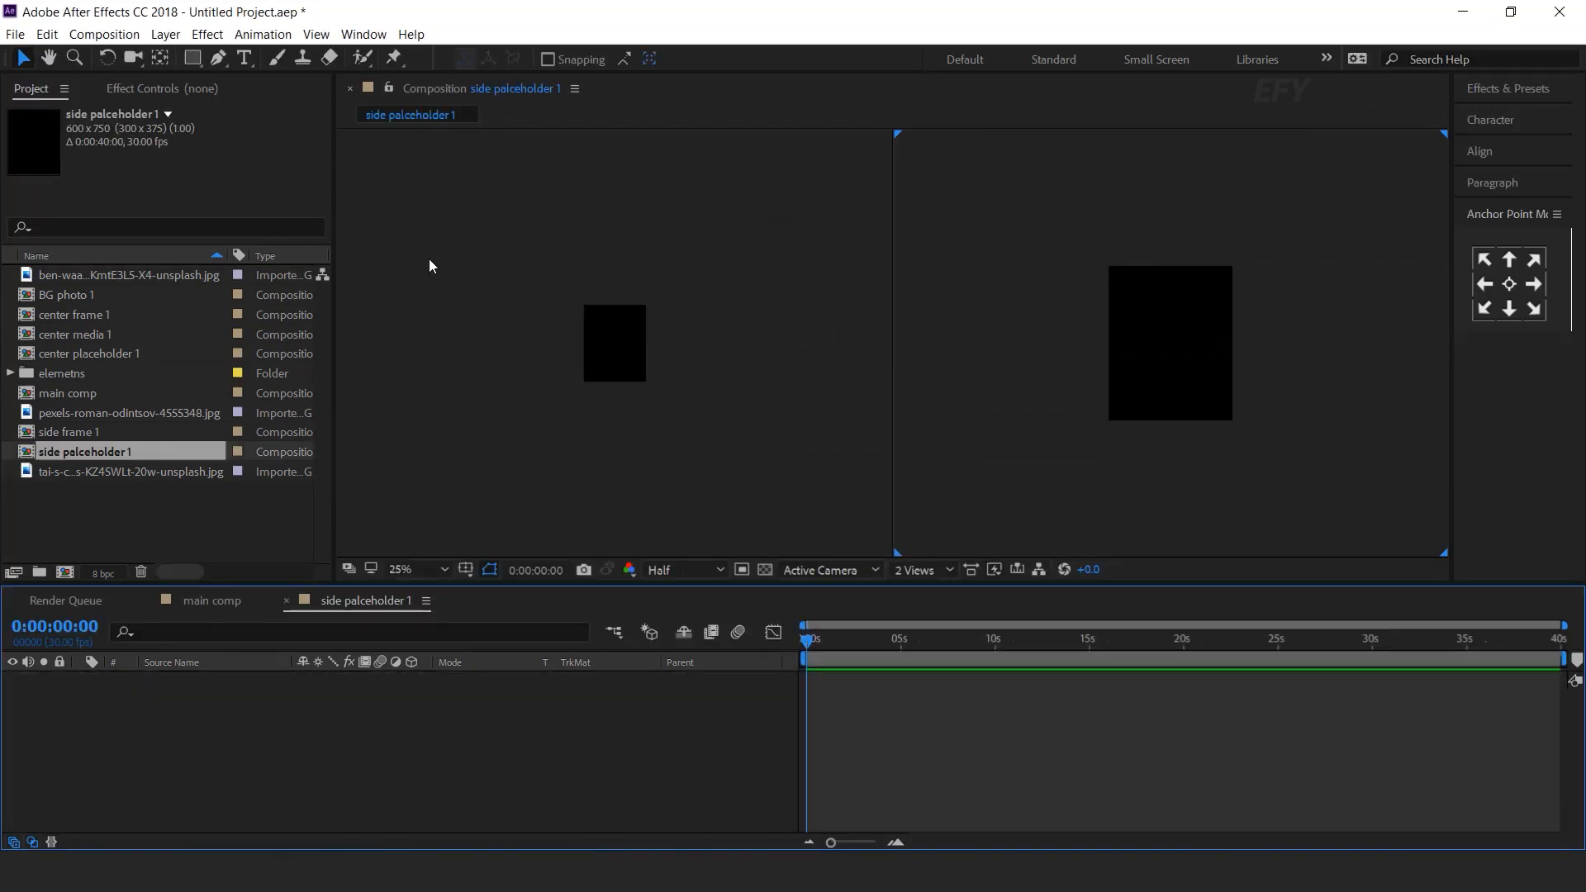
Add the pexels-roman-odintsov photo to side palceholder 1 and scale it to 27.7%
{"action": "left_click_drag", "start_coordinate": [119, 415], "coordinate": [273, 736]}
{"action": "key", "text": "s"}
{"action": "left_click_drag", "start_coordinate": [349, 697], "coordinate": [298, 700]}
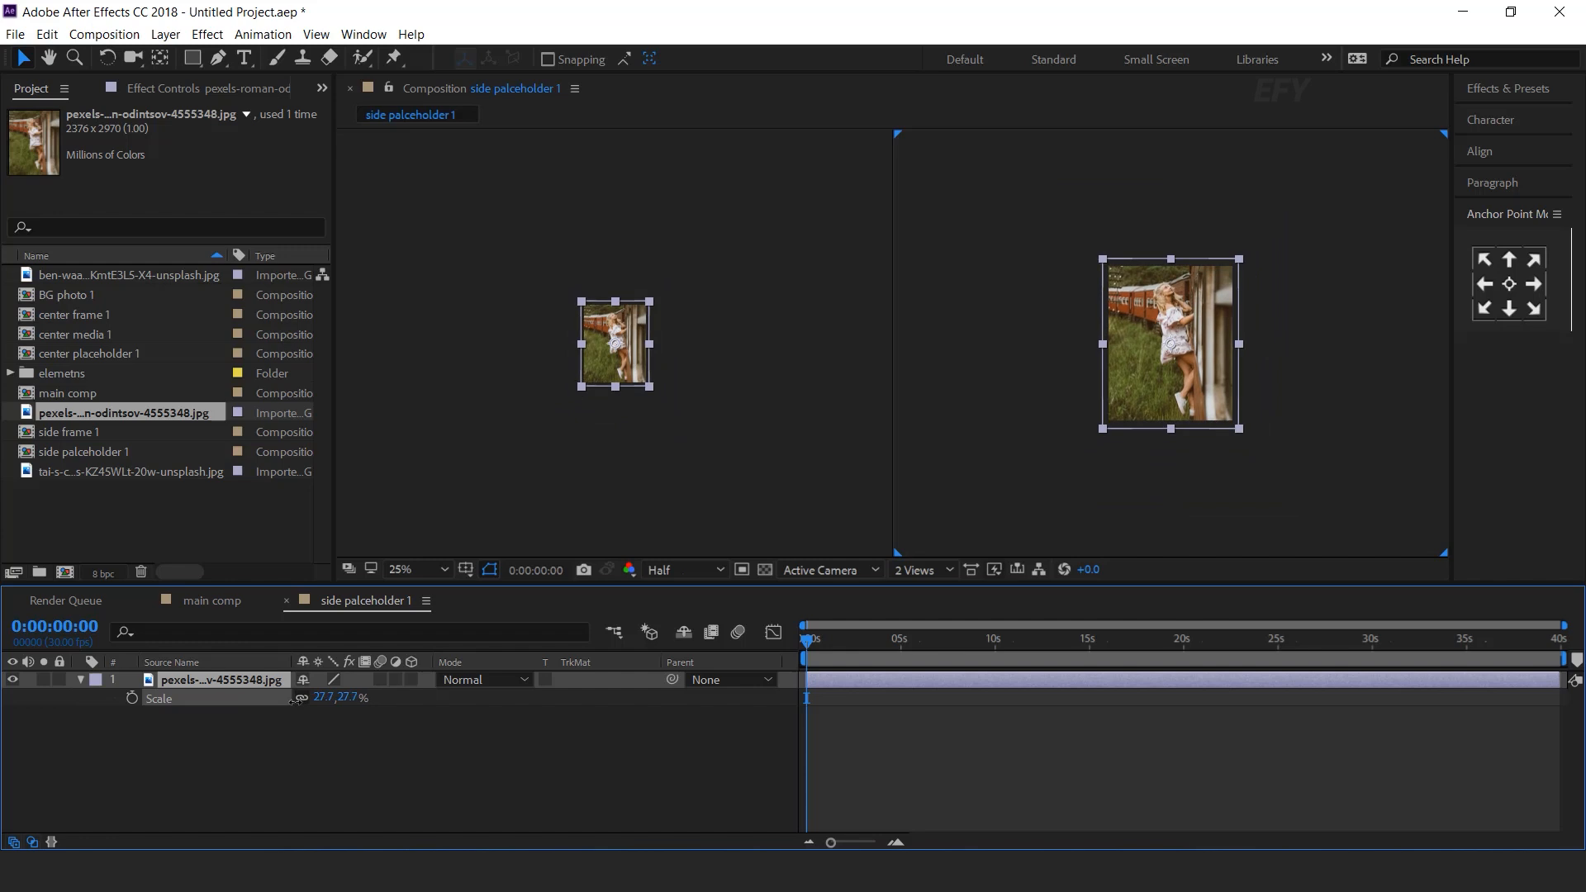
{"action": "left_click", "coordinate": [463, 762]}
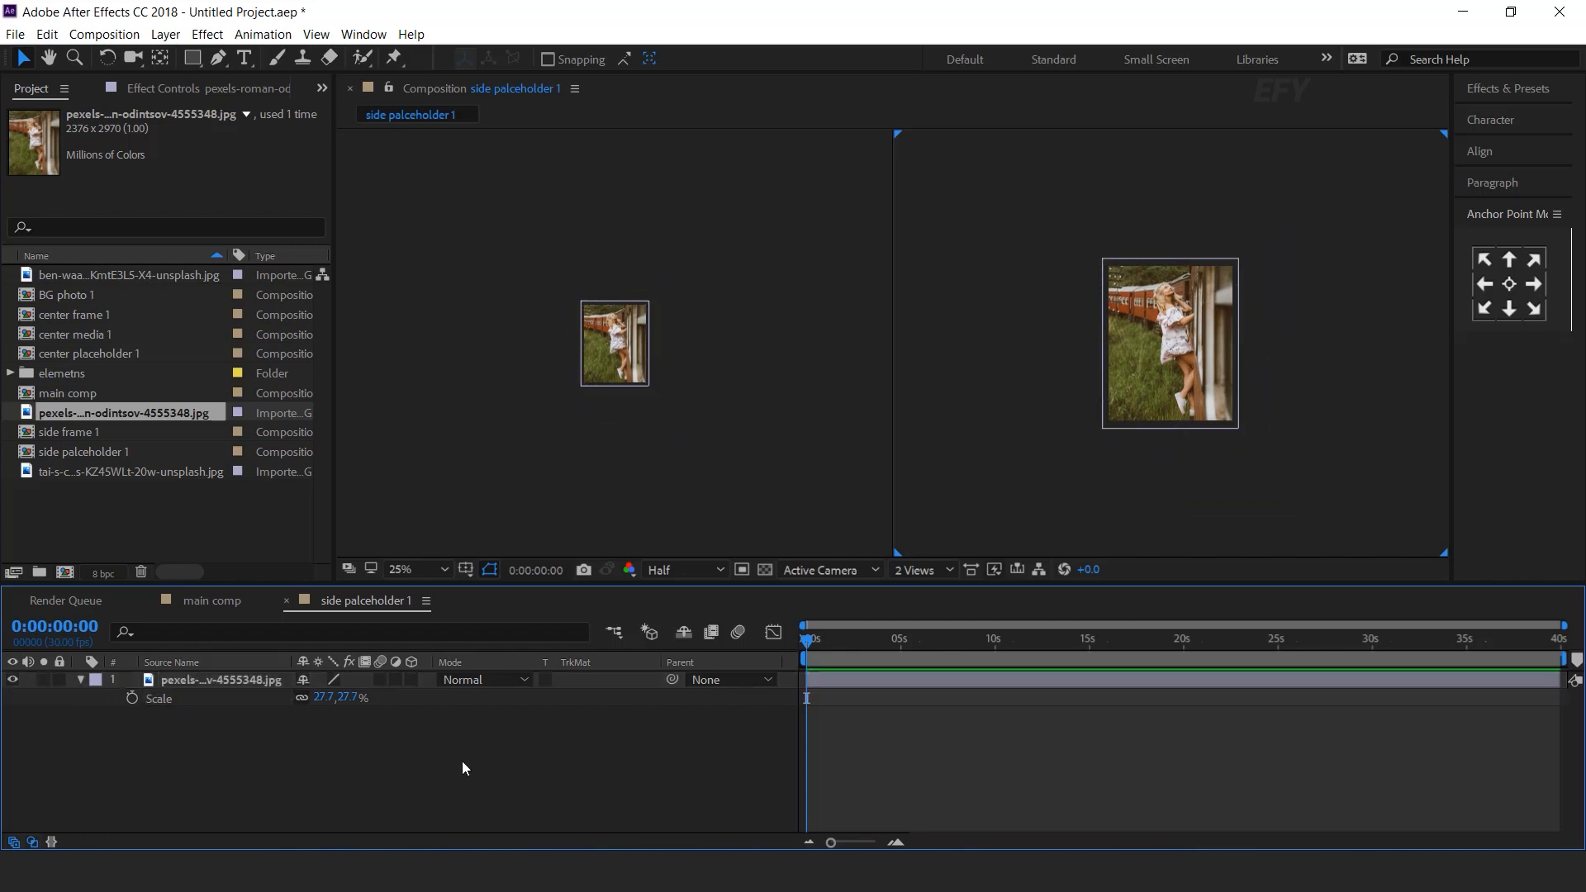
Close side palceholder 1 and create a 600 x 750 px composition named "side media 1"
{"action": "left_click", "coordinate": [286, 601]}
{"action": "left_click", "coordinate": [93, 535]}
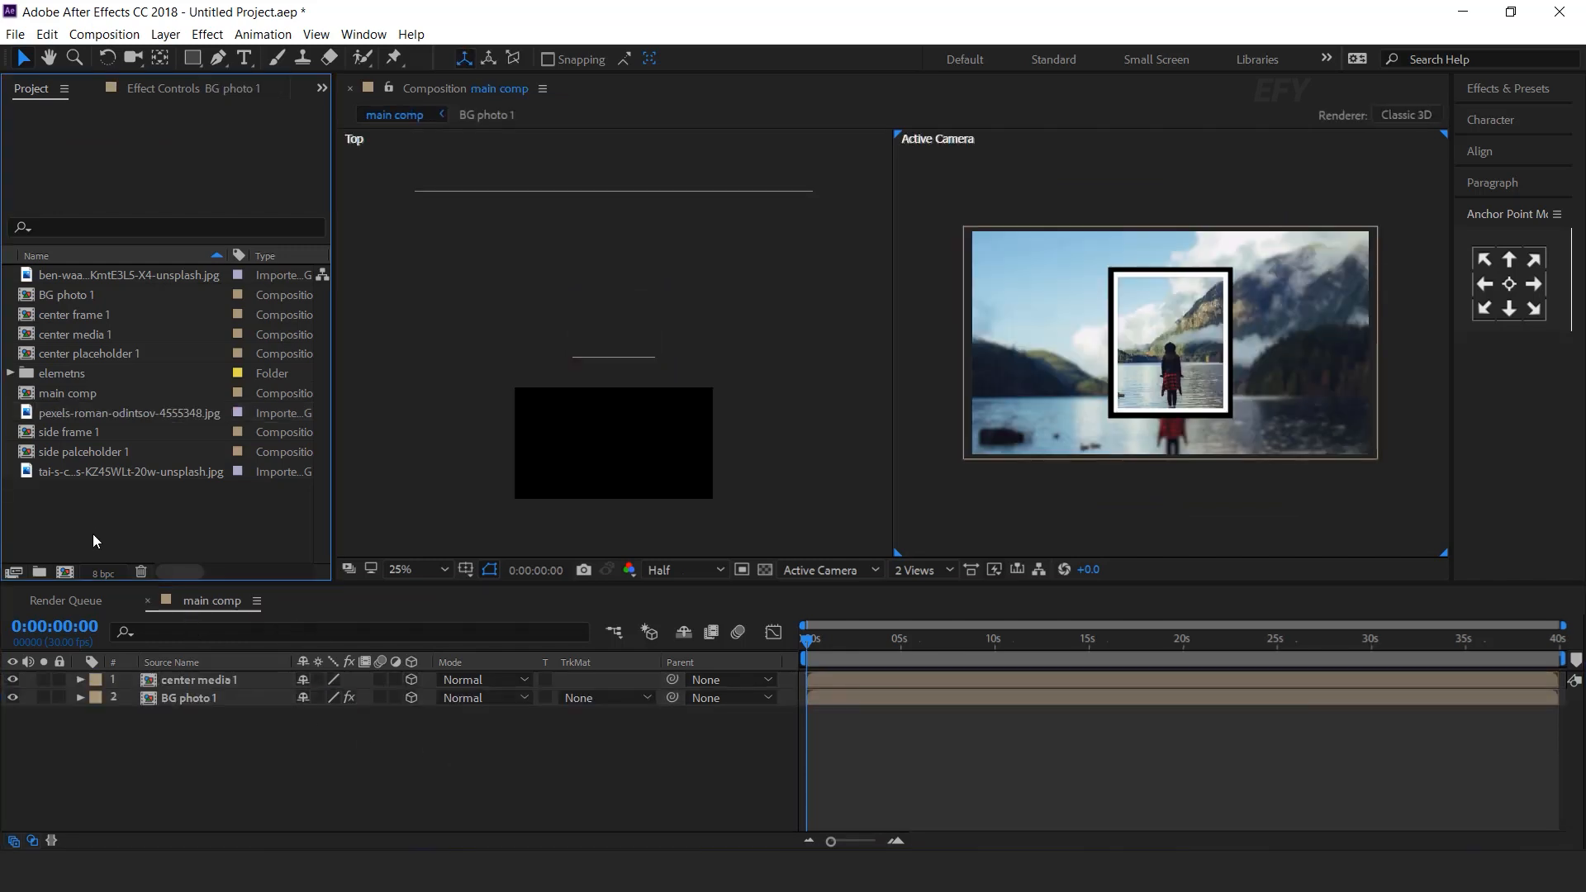
{"action": "left_click", "coordinate": [65, 573]}
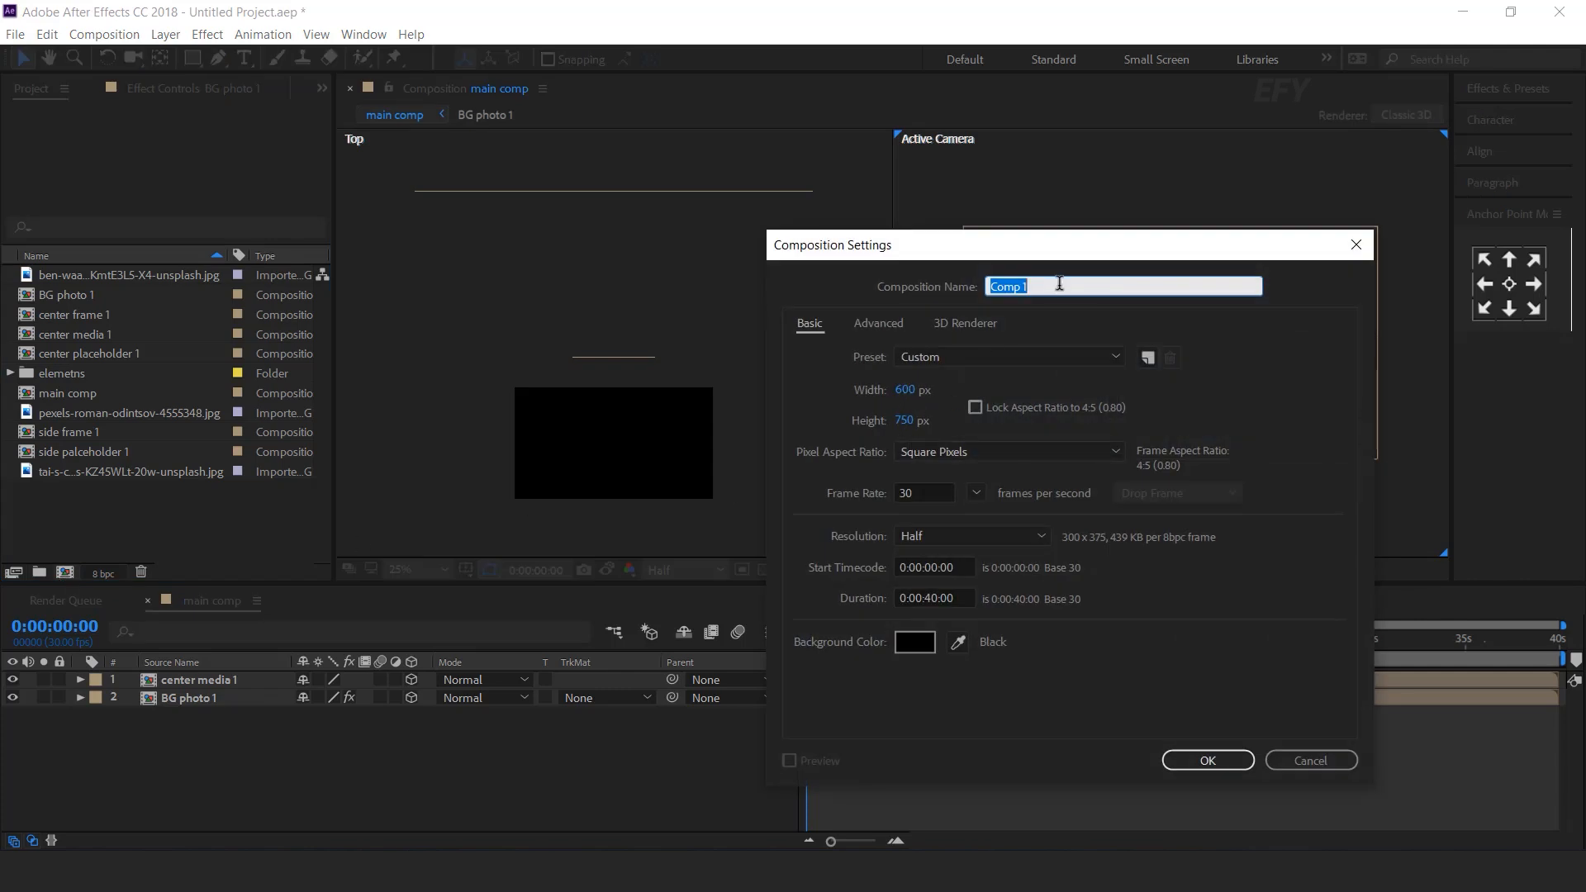
{"action": "type", "text": "side media 1"}
{"action": "key", "text": "Return"}
{"action": "left_click", "coordinate": [128, 514]}
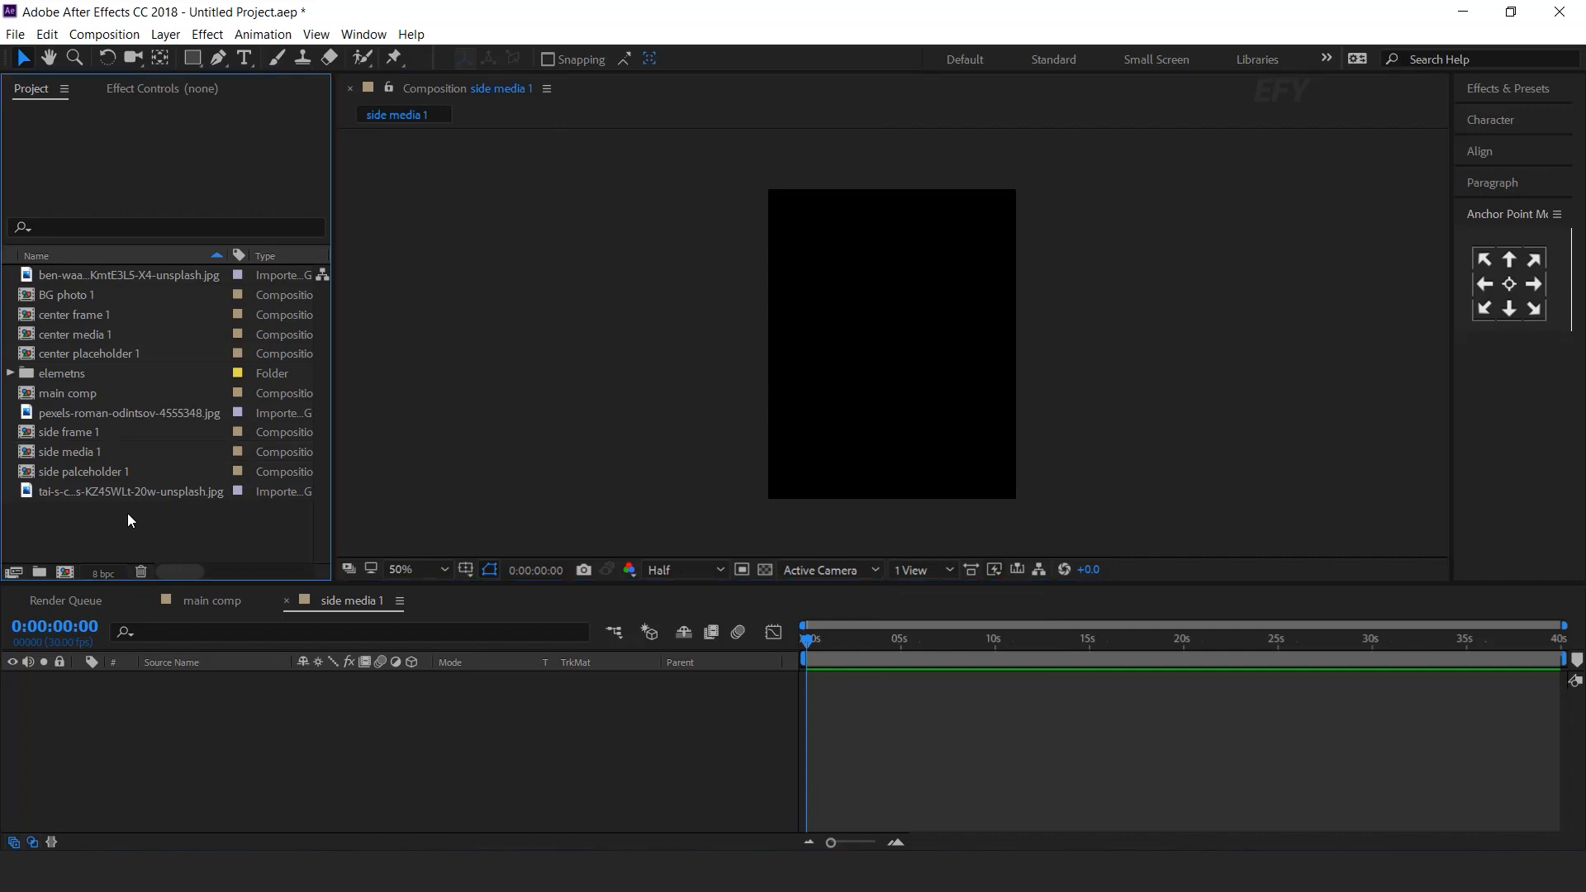
Add side frame 1 to side media 1 and place side palceholder 1 beneath it
{"action": "left_click_drag", "start_coordinate": [52, 433], "coordinate": [276, 727]}
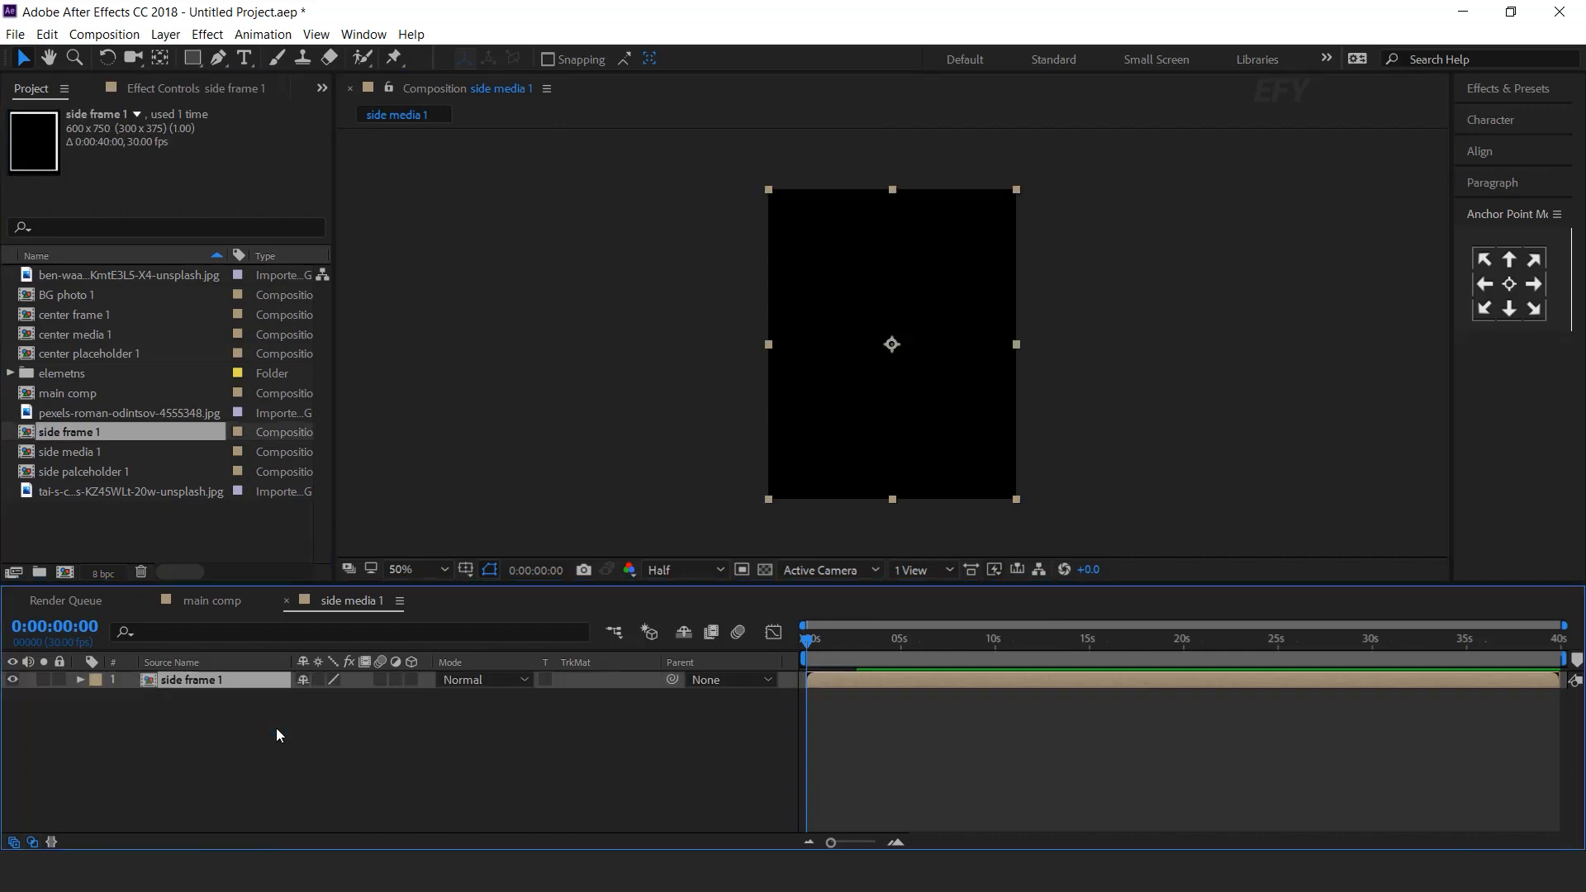
{"action": "left_click", "coordinate": [95, 473]}
{"action": "left_click_drag", "start_coordinate": [96, 473], "coordinate": [215, 712]}
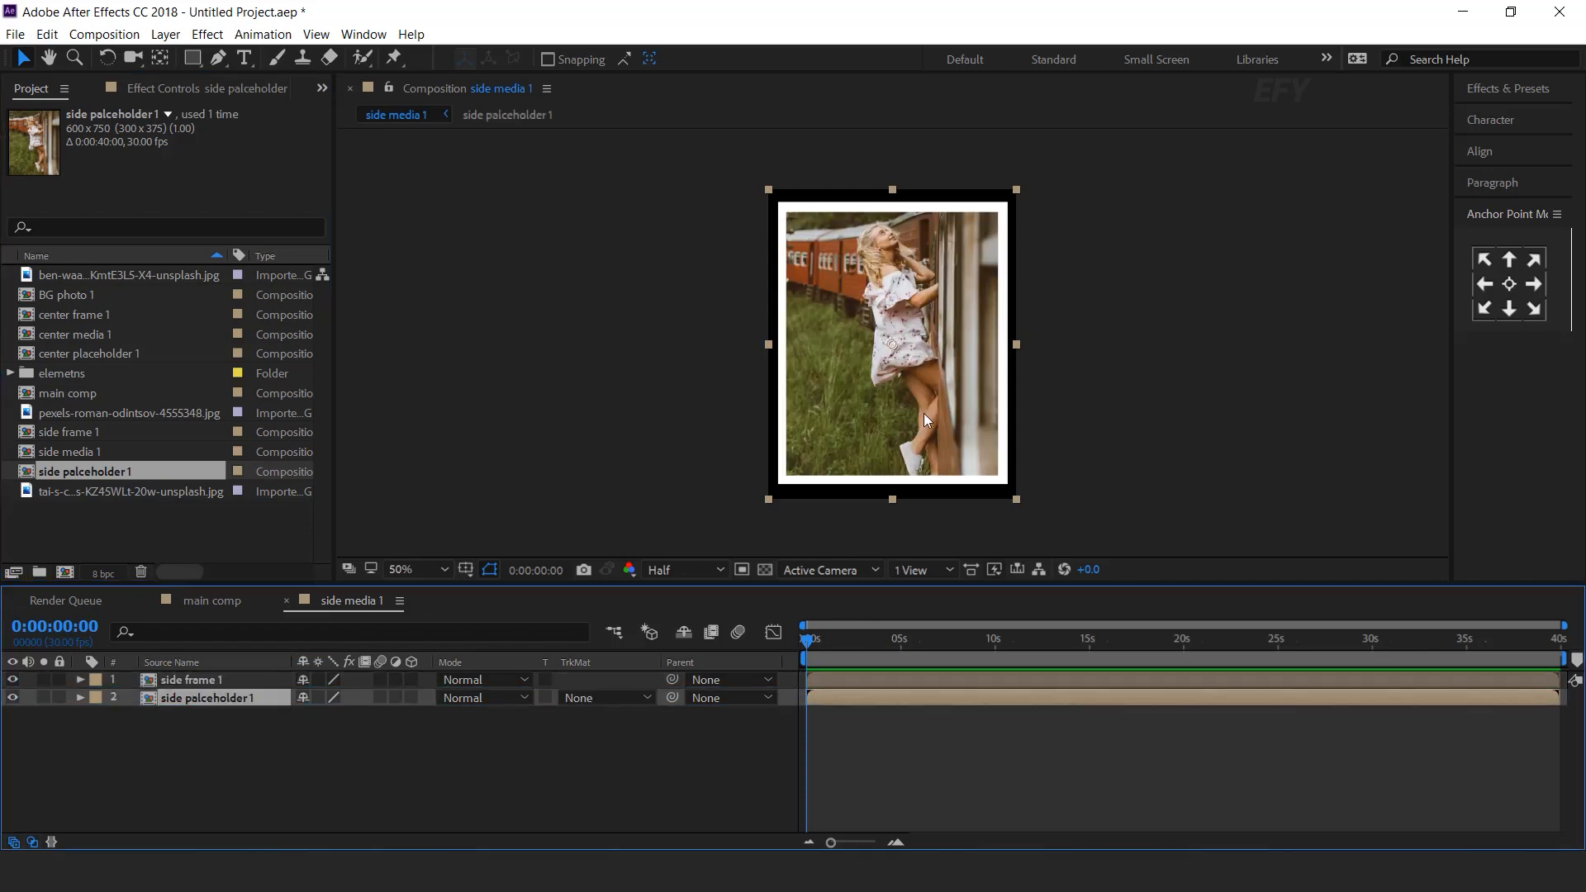
{"action": "left_click", "coordinate": [682, 767]}
Apply the Drop Shadow effect to the side frame 1 layer
{"action": "scroll", "coordinate": [592, 483], "scroll_direction": "up", "scroll_amount": 1}
{"action": "left_click", "coordinate": [194, 83]}
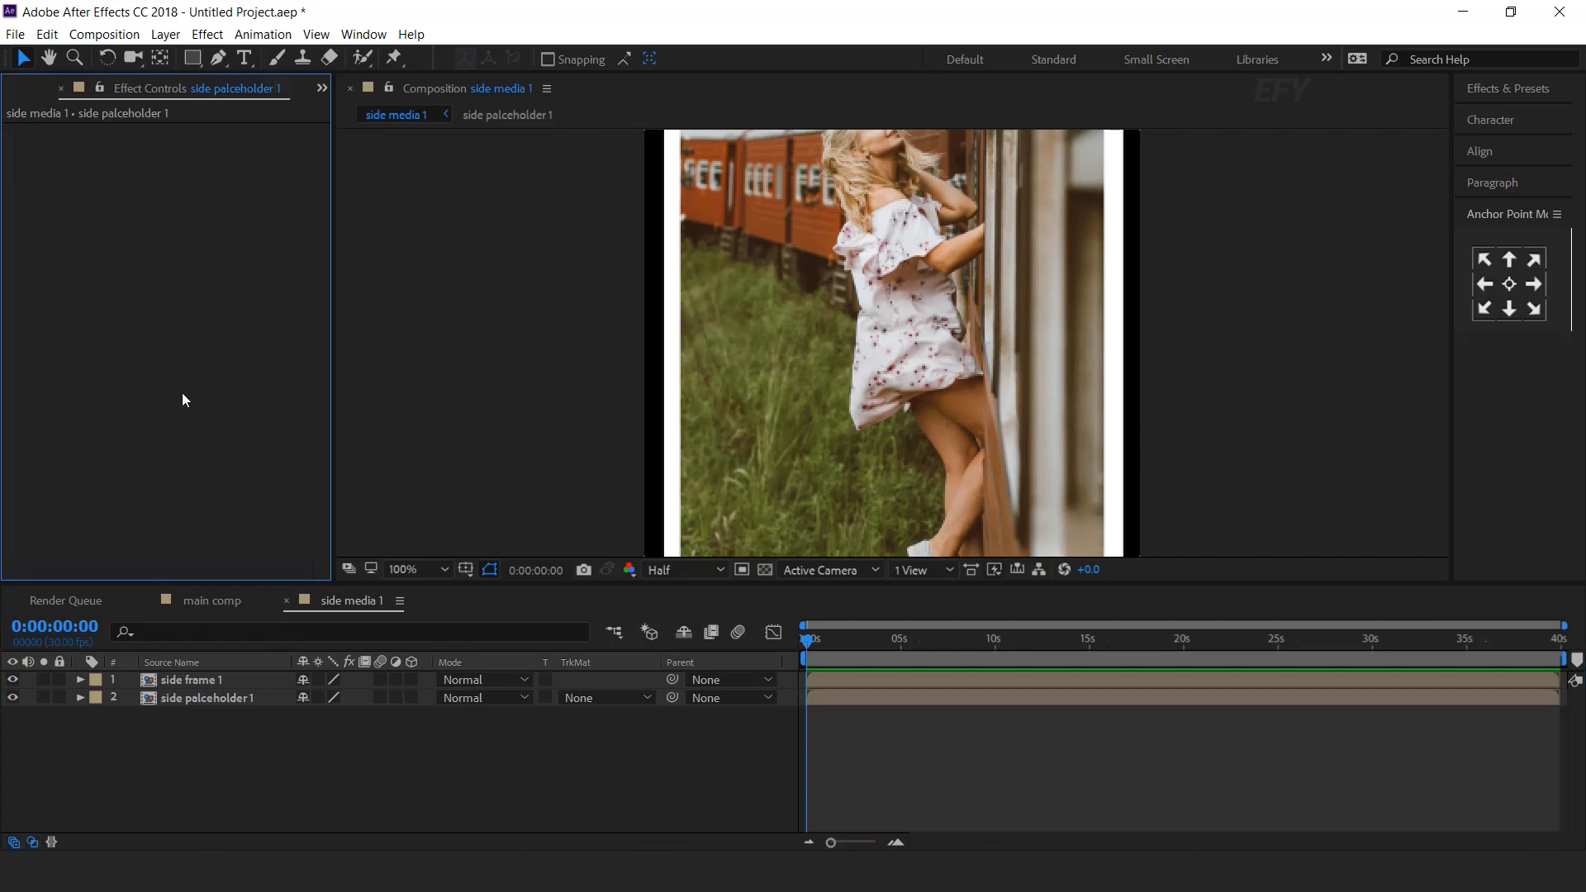
{"action": "left_click", "coordinate": [186, 680]}
{"action": "key", "text": "ctrl+space"}
{"action": "type", "text": "drop"}
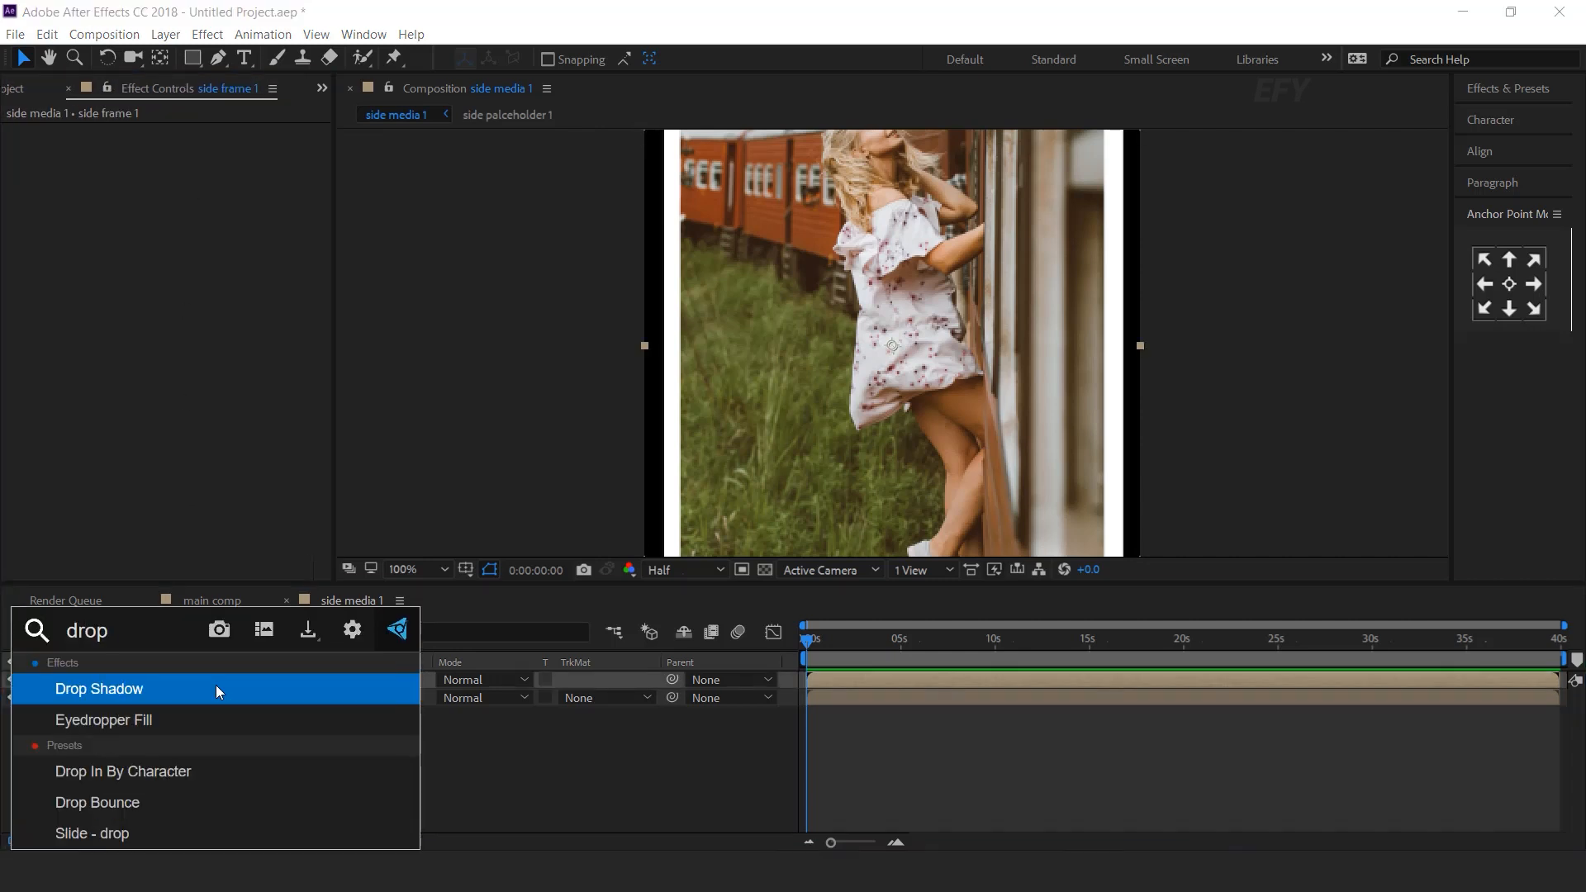
{"action": "key", "text": "Return"}
Set the side frame's drop shadow to distance 0, softness 50 and opacity 20%
{"action": "left_click", "coordinate": [193, 244]}
{"action": "type", "text": "0"}
{"action": "key", "text": "Return"}
{"action": "left_click", "coordinate": [195, 261]}
{"action": "type", "text": "50"}
{"action": "key", "text": "Return"}
{"action": "left_click", "coordinate": [193, 168]}
{"action": "type", "text": "20"}
{"action": "key", "text": "Return"}
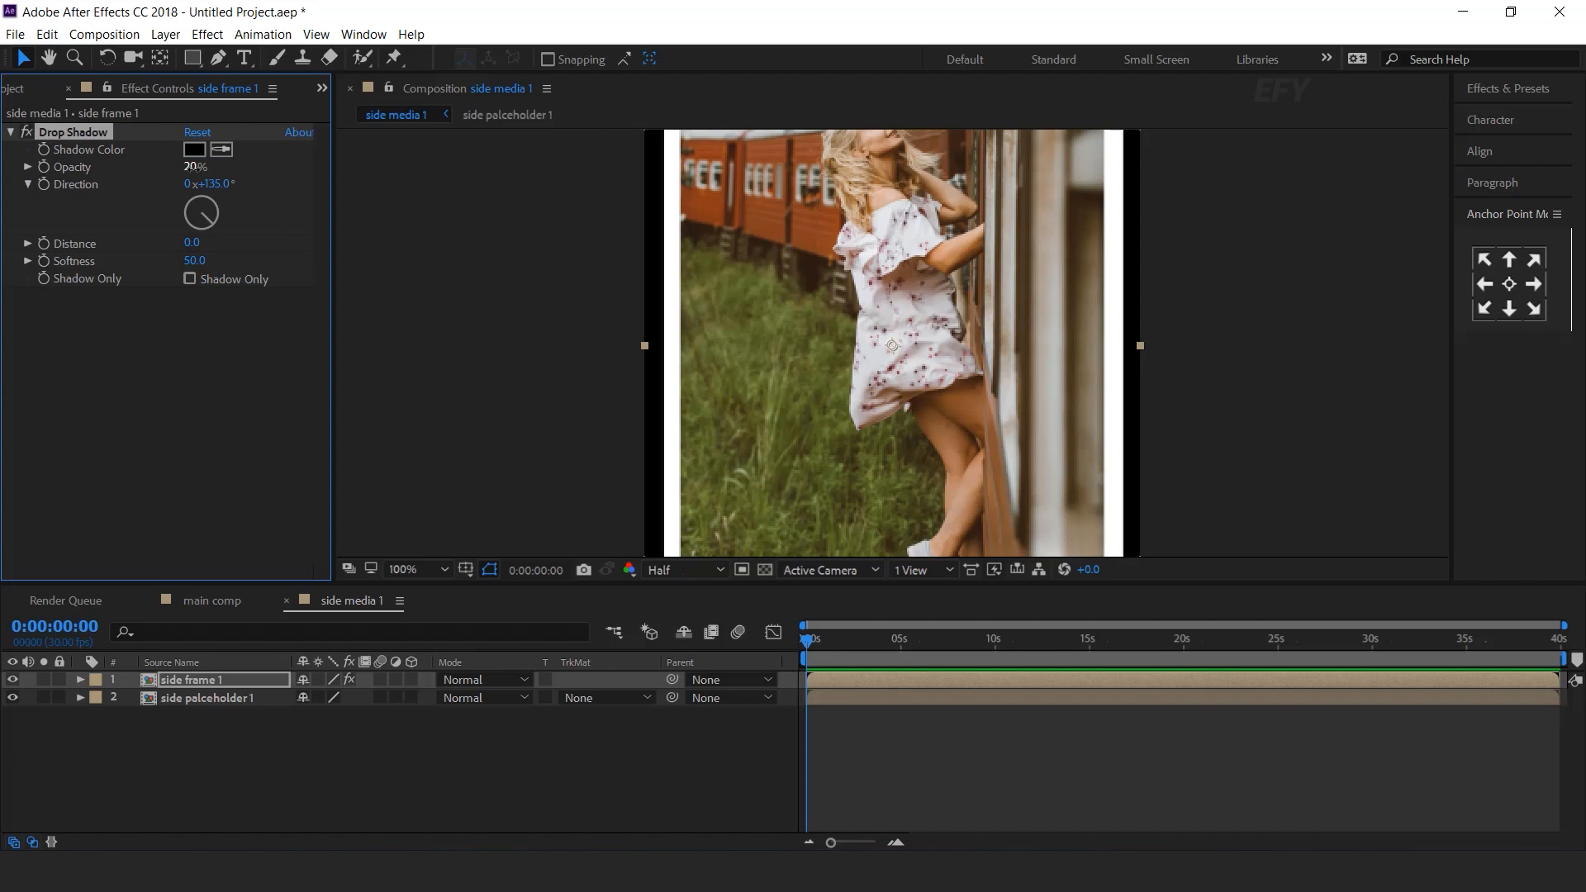
{"action": "left_click", "coordinate": [376, 732]}
{"action": "scroll", "coordinate": [959, 383], "scroll_direction": "down", "scroll_amount": 2}
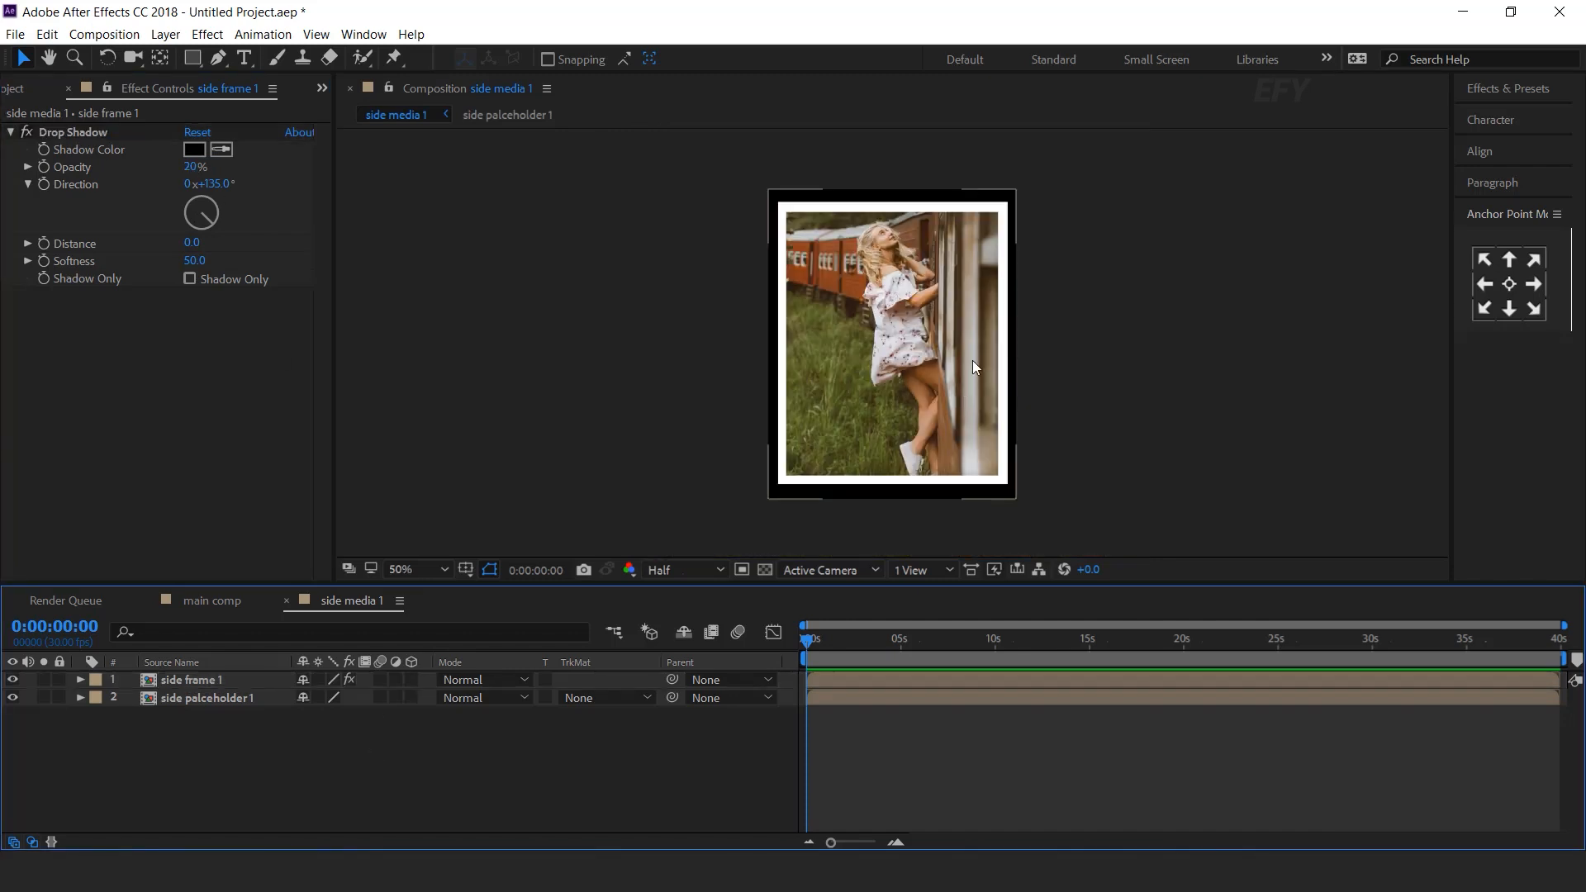
Close side media 1, add it above center media 1 in main comp, and make it a 3D layer
{"action": "left_click", "coordinate": [286, 601]}
{"action": "left_click", "coordinate": [99, 259]}
{"action": "left_click", "coordinate": [27, 87]}
{"action": "left_click", "coordinate": [96, 507]}
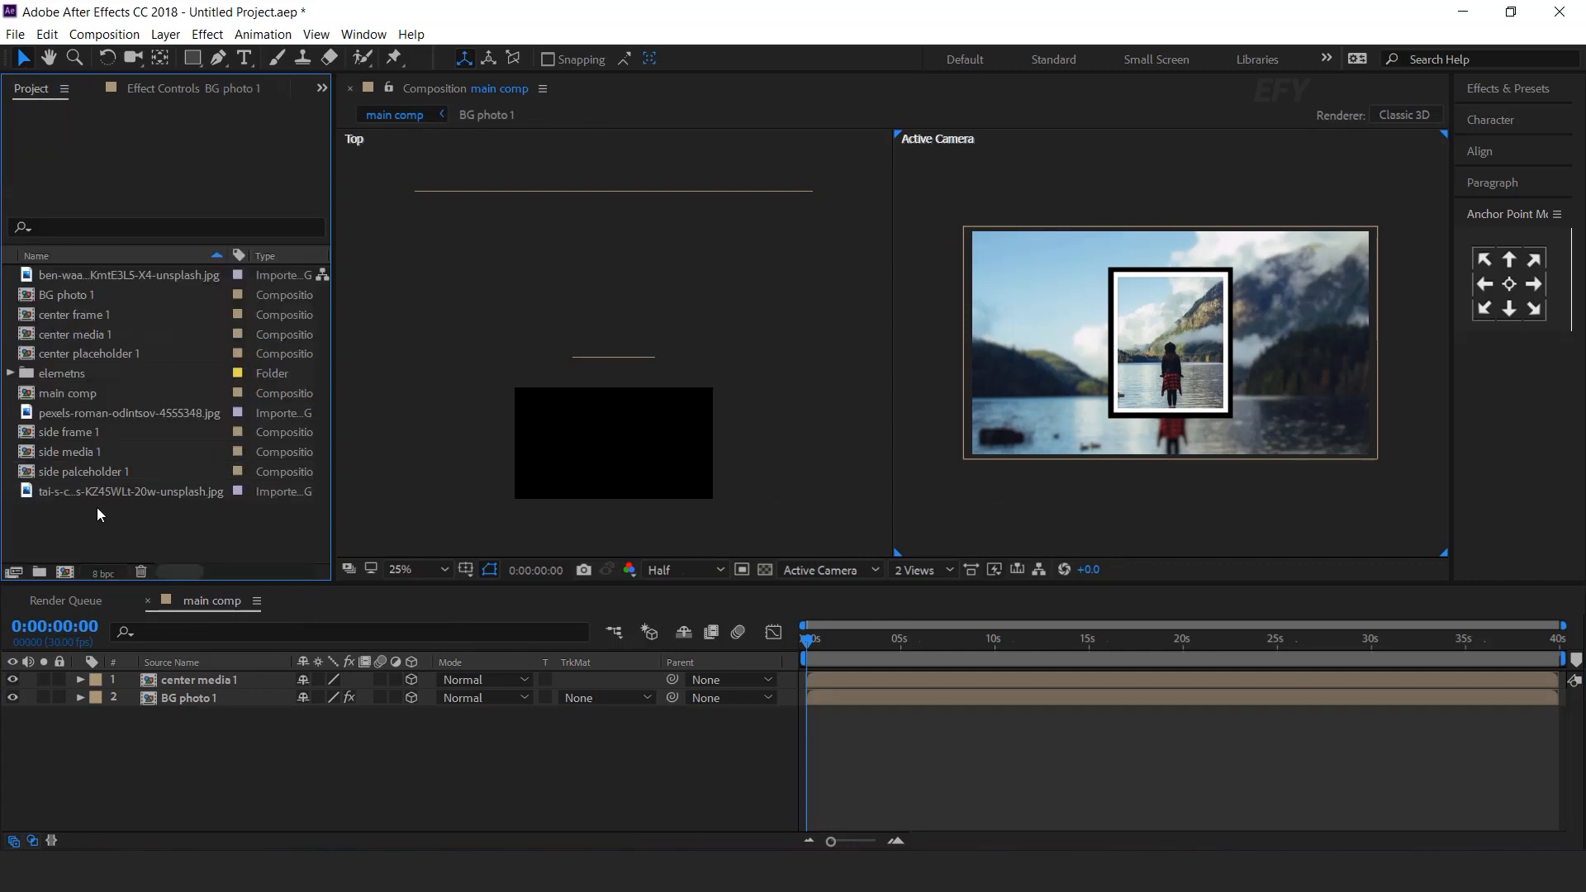
{"action": "left_click", "coordinate": [25, 454]}
{"action": "left_click_drag", "start_coordinate": [195, 588], "coordinate": [219, 674]}
{"action": "left_click", "coordinate": [413, 679]}
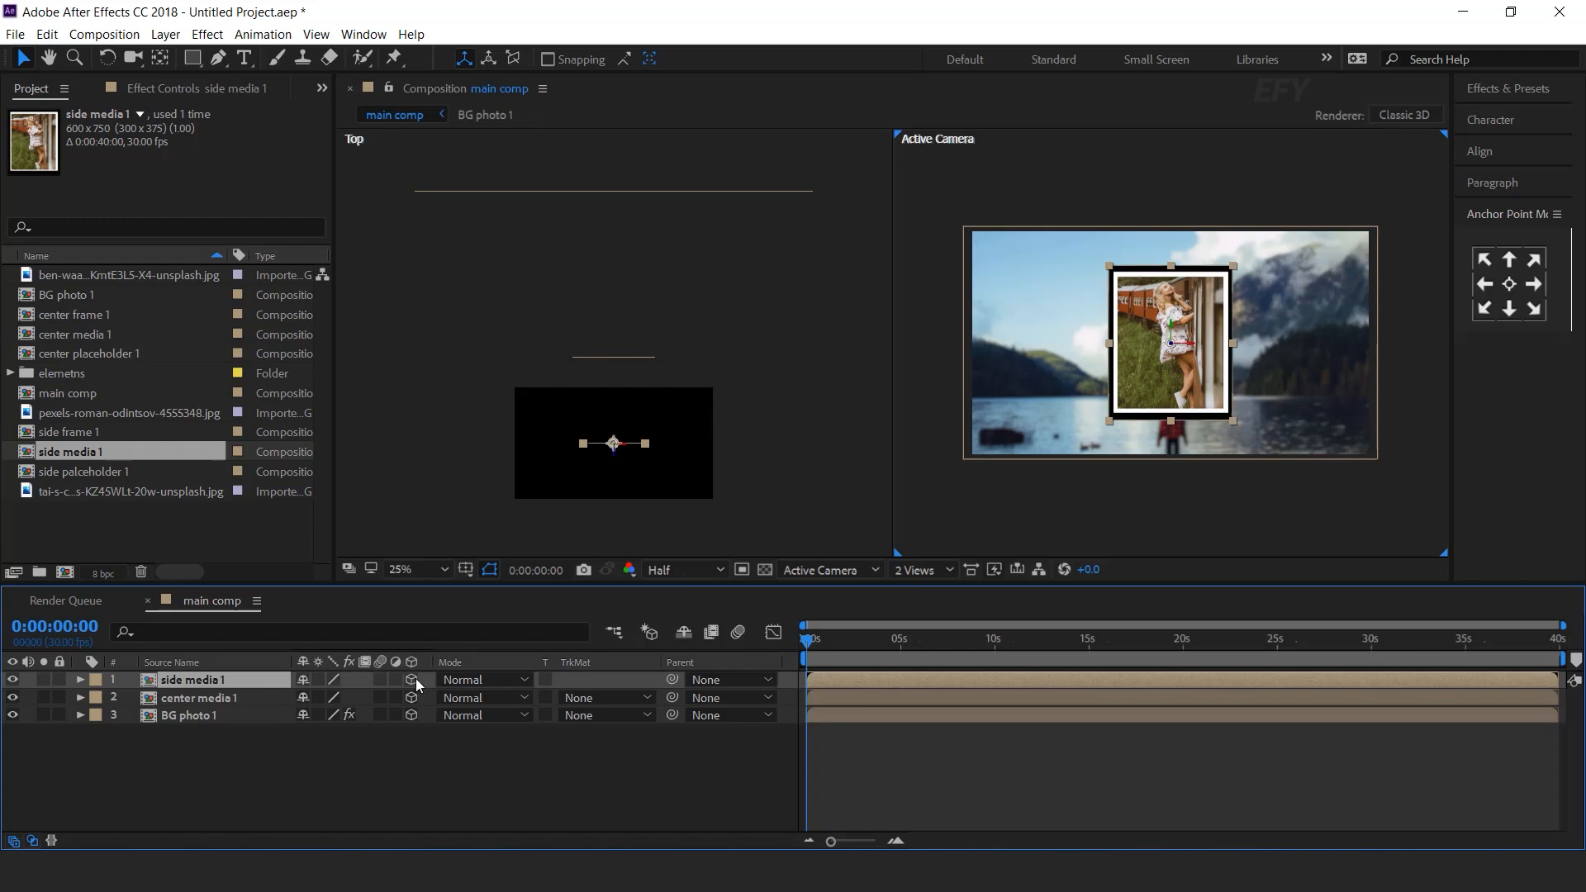
Move side media 1 to the left of the center frame and closer to the camera, and scale it to 50%
{"action": "left_click_drag", "start_coordinate": [614, 459], "coordinate": [574, 498]}
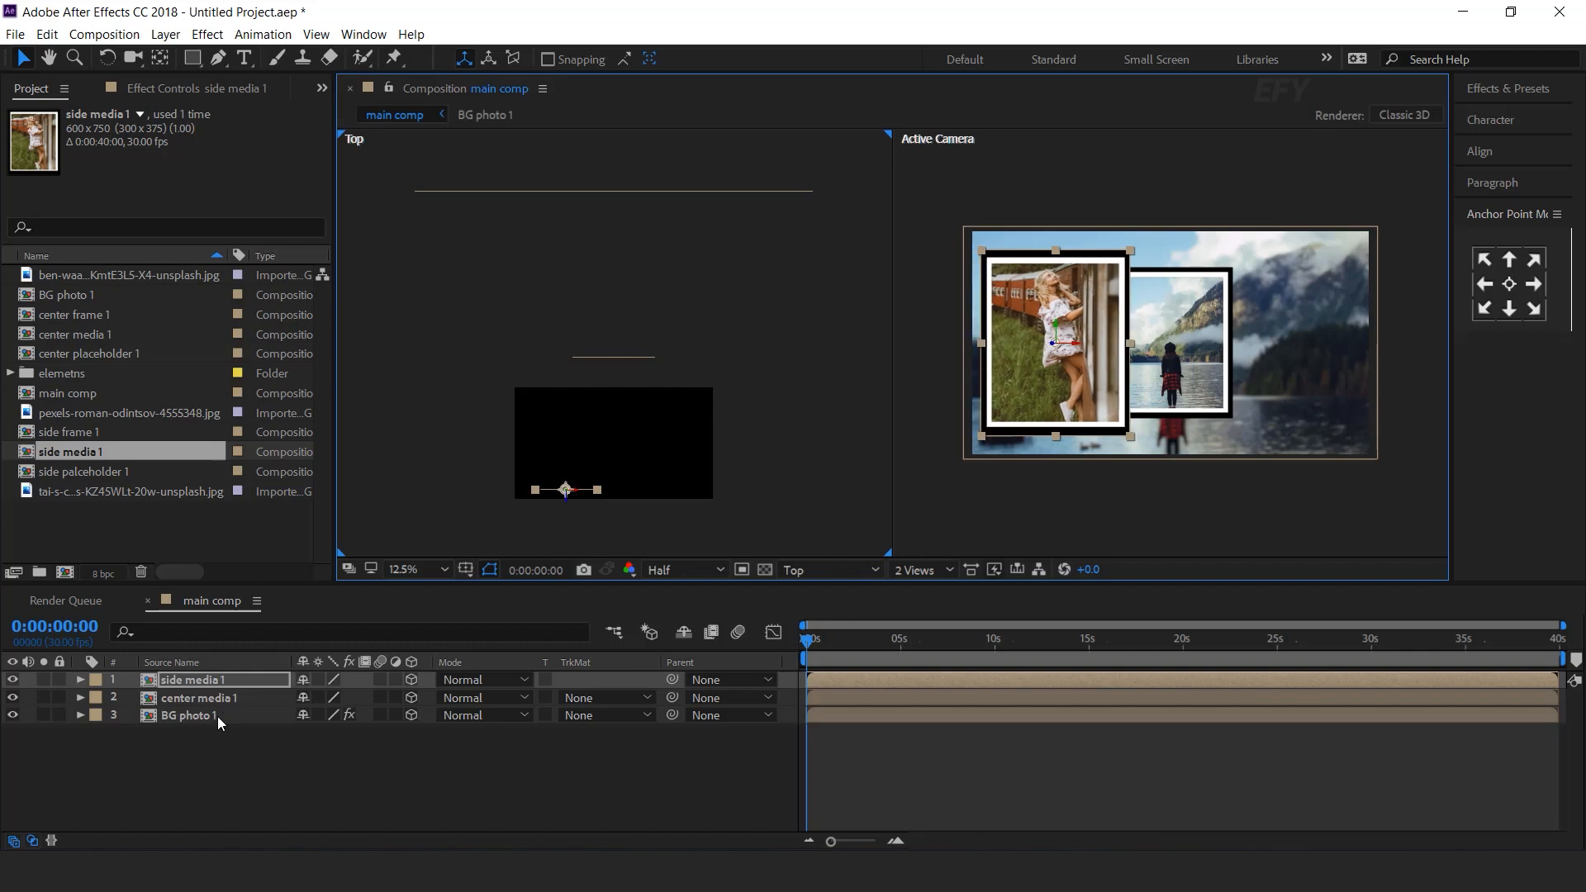
{"action": "key", "text": "s"}
{"action": "left_click_drag", "start_coordinate": [397, 699], "coordinate": [374, 704]}
{"action": "type", "text": "50"}
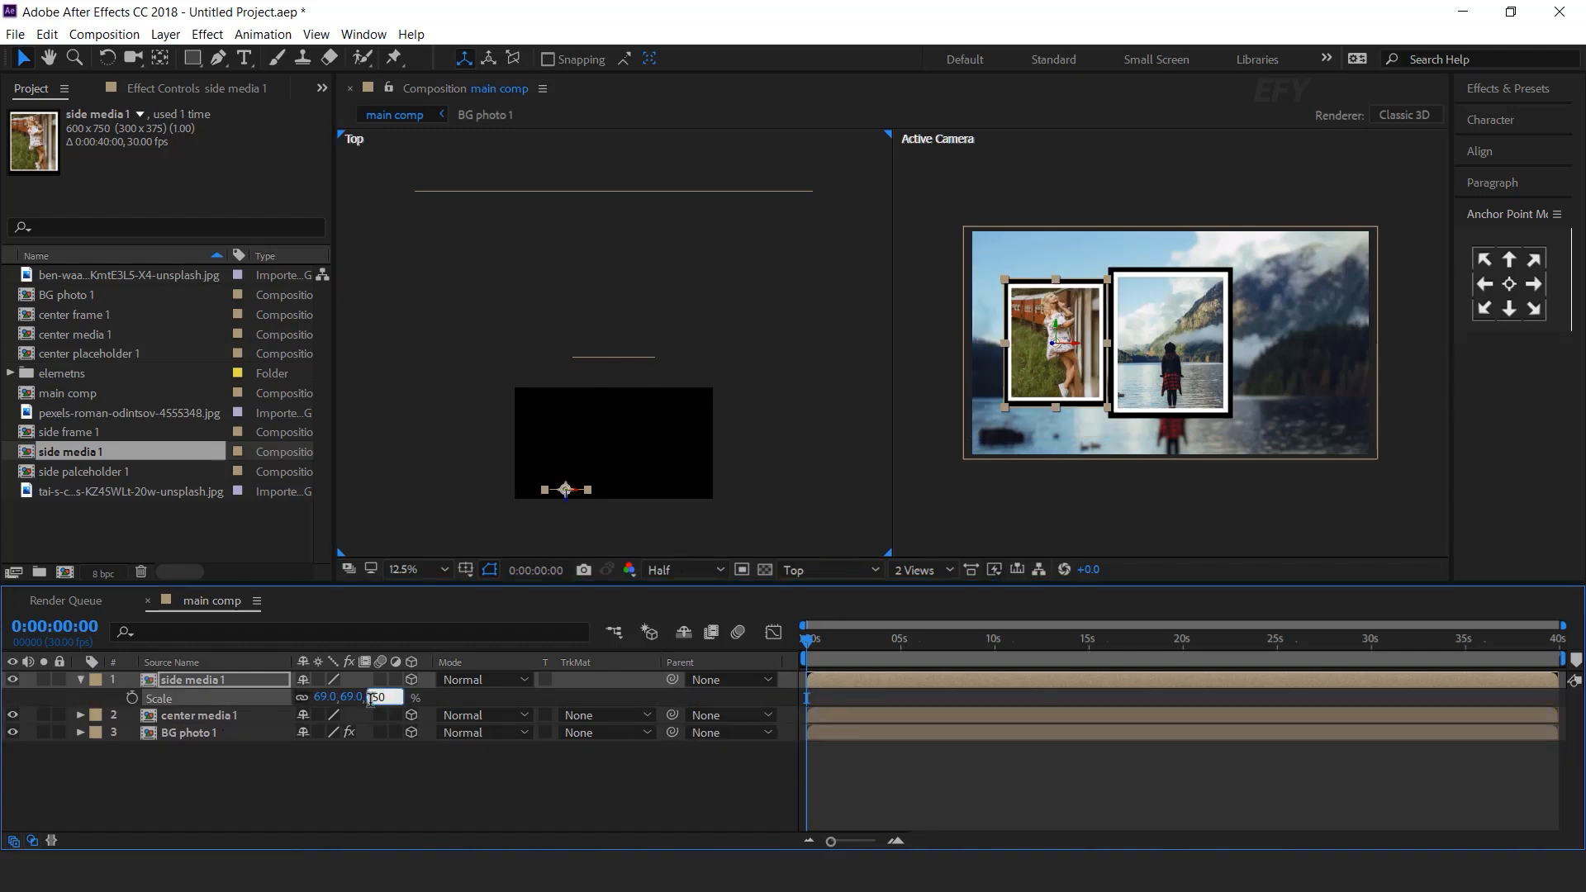
{"action": "key", "text": "Return"}
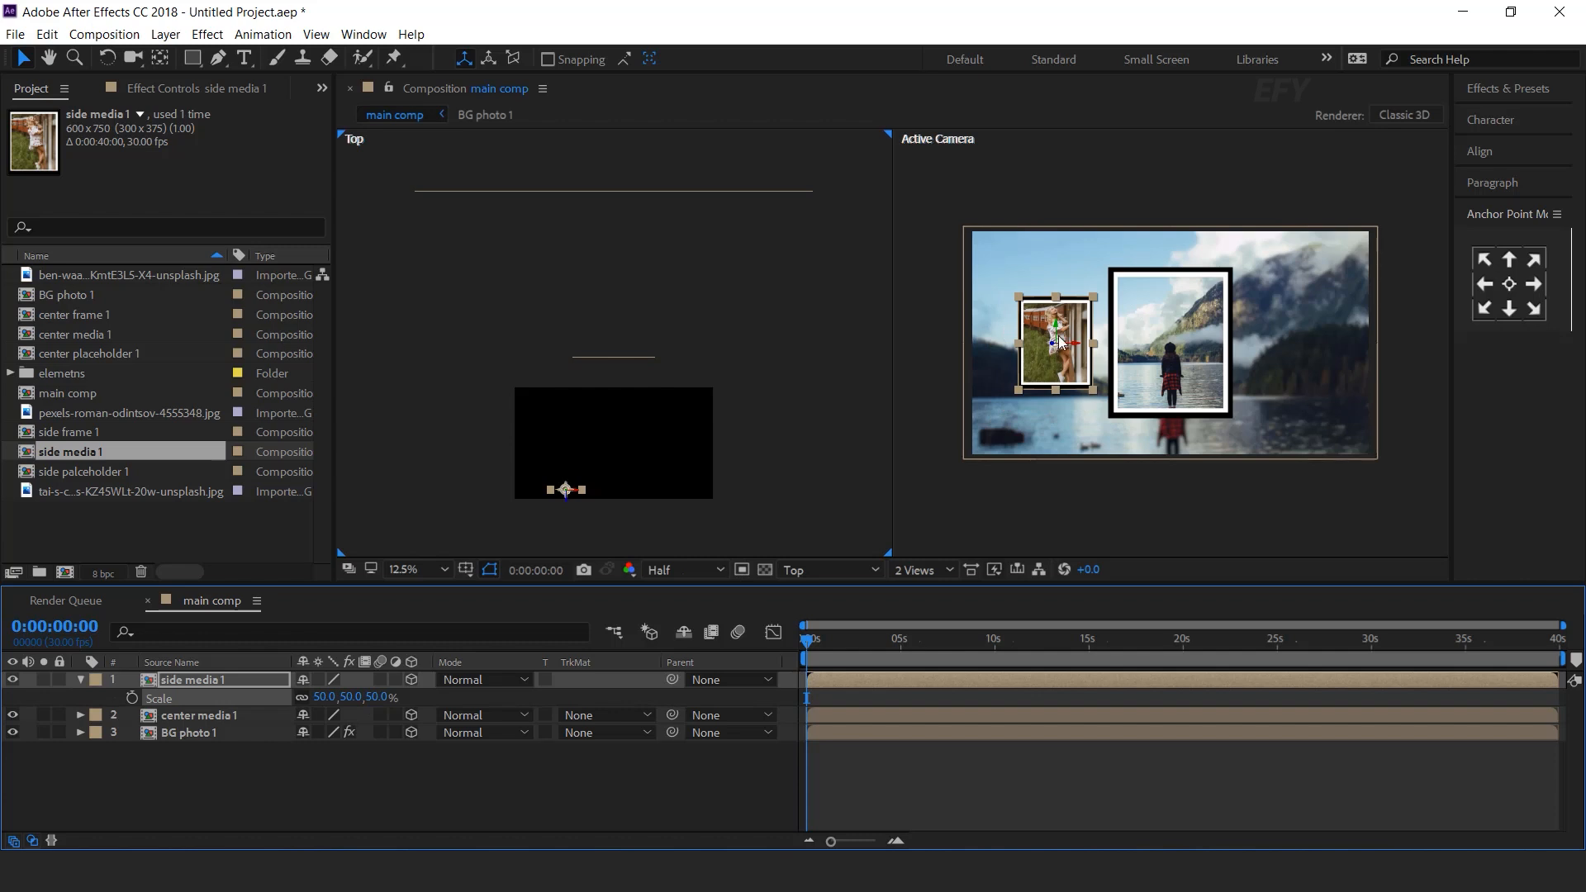
Shift side media 1 up and slightly left in the camera view, and set its scale to 60%
{"action": "mouse_move", "coordinate": [1060, 327]}
{"action": "left_mouse_down"}
{"action": "mouse_move", "coordinate": [1059, 298]}
{"action": "mouse_move", "coordinate": [1063, 319]}
{"action": "left_mouse_up"}
{"action": "scroll", "coordinate": [1099, 334], "scroll_direction": "up", "scroll_amount": 2}
{"action": "scroll", "coordinate": [1099, 334], "scroll_direction": "down", "scroll_amount": 2}
{"action": "left_click", "coordinate": [379, 697]}
{"action": "type", "text": "60"}
{"action": "key", "text": "Return"}
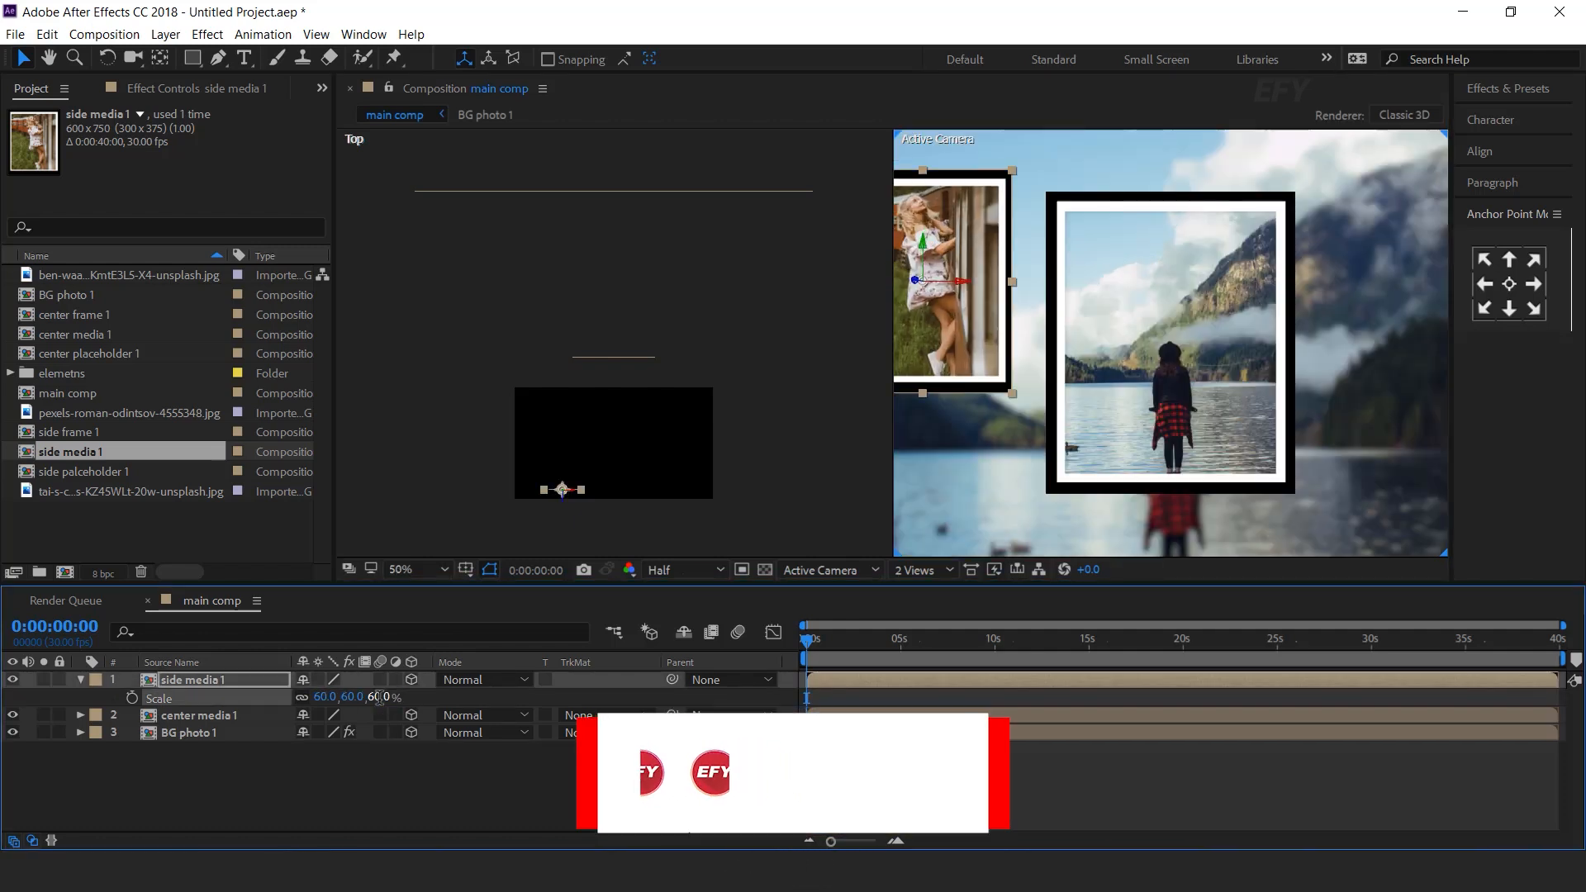
Duplicate the side media 1 layer and place the copy to the lower right of the center frame in the camera view
{"action": "key", "text": "comma"}
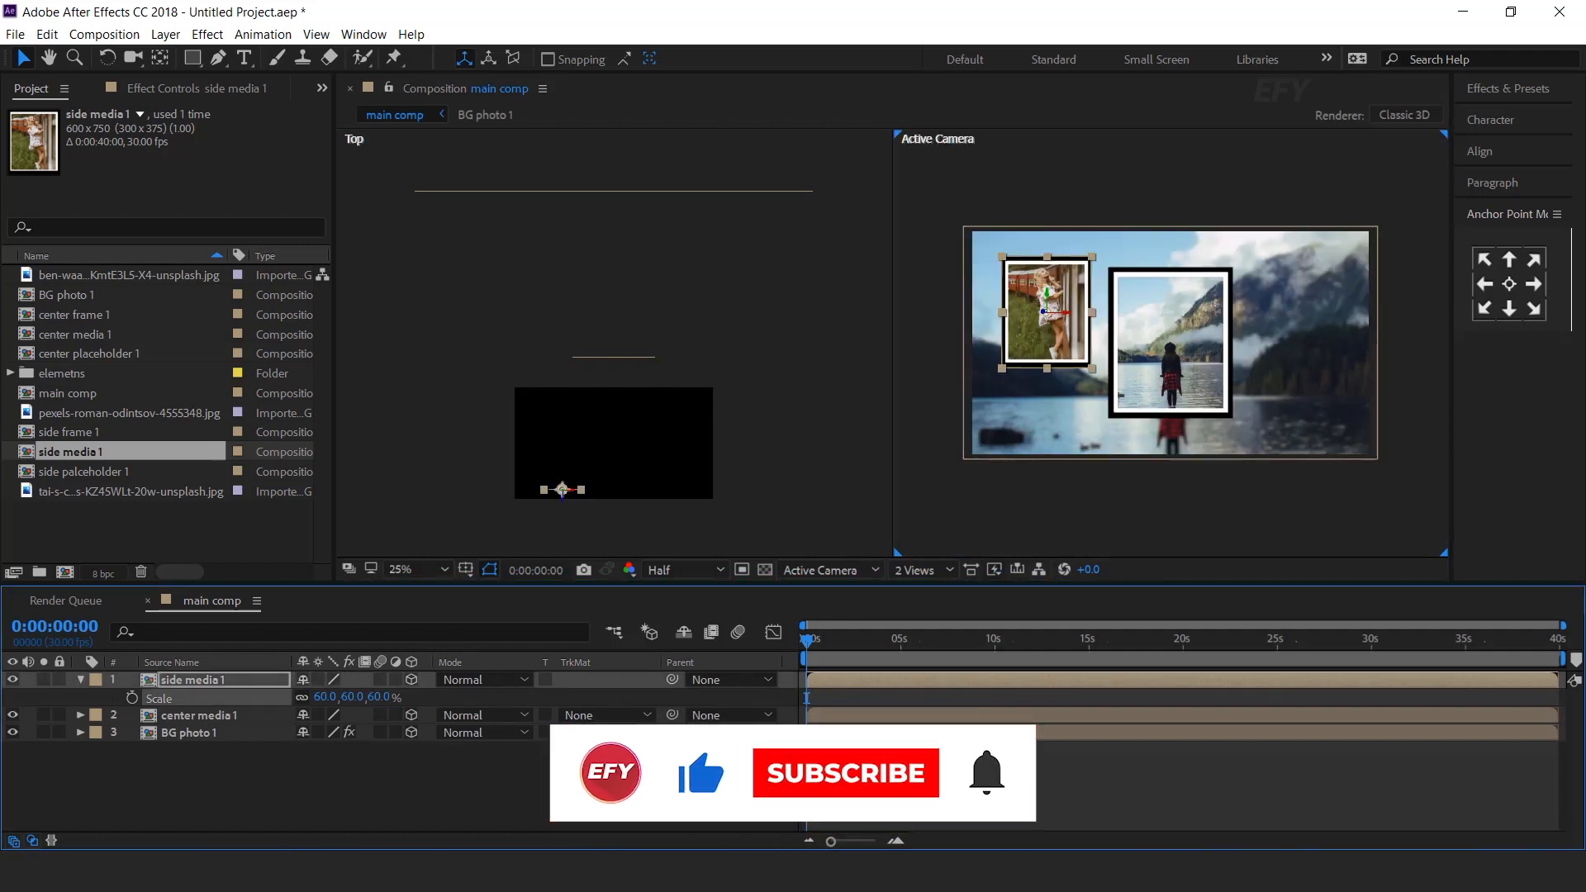
{"action": "key", "text": "s"}
{"action": "left_click", "coordinate": [421, 760]}
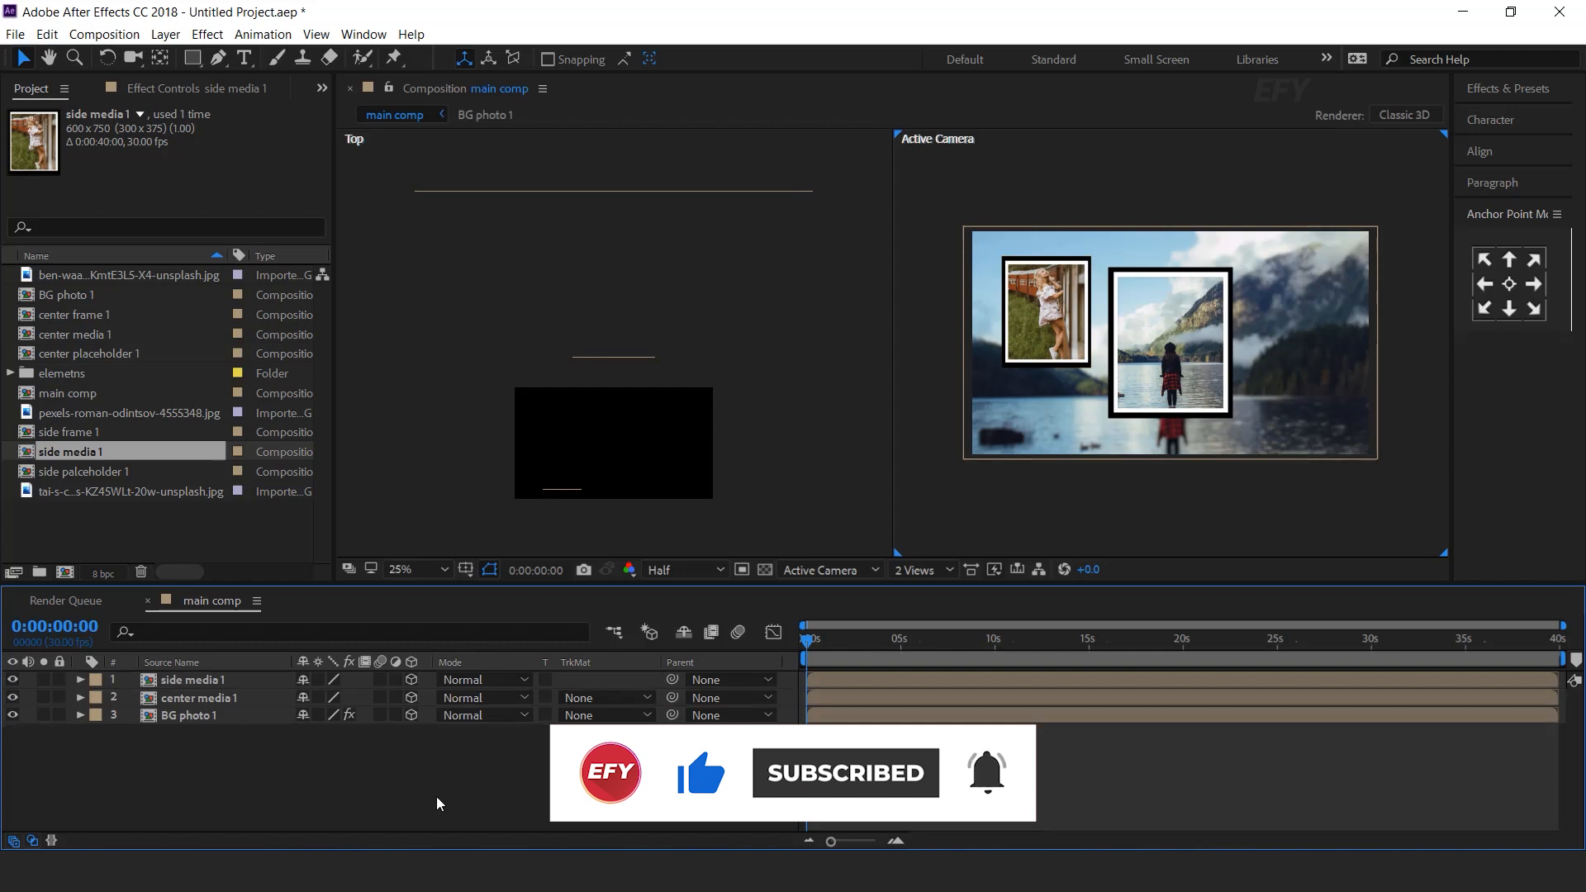
{"action": "left_click", "coordinate": [230, 684]}
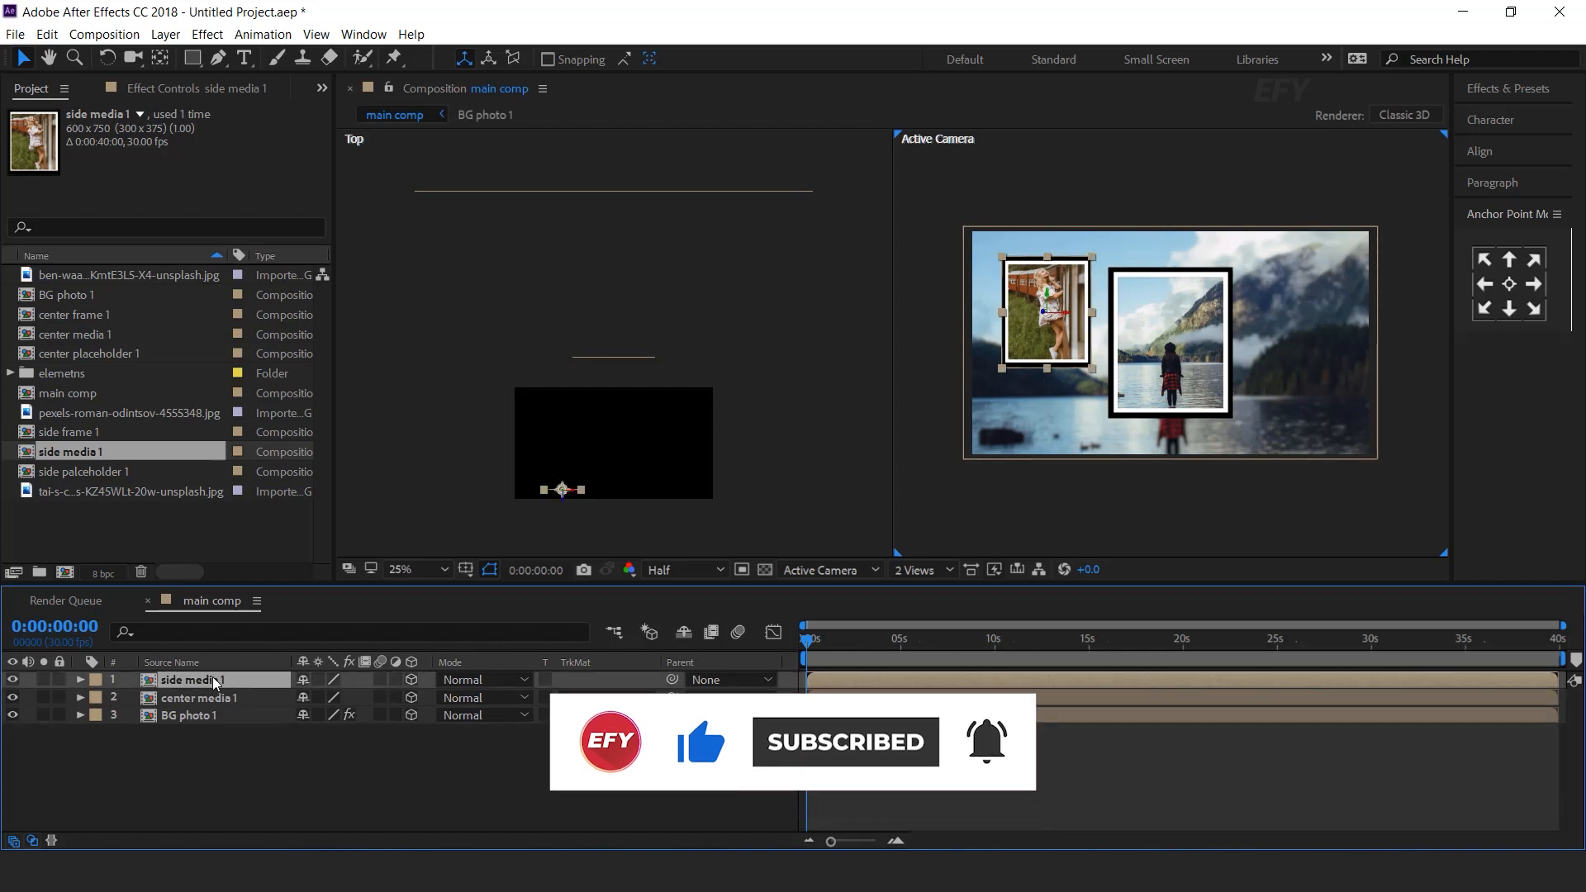
{"action": "key", "text": "ctrl+d"}
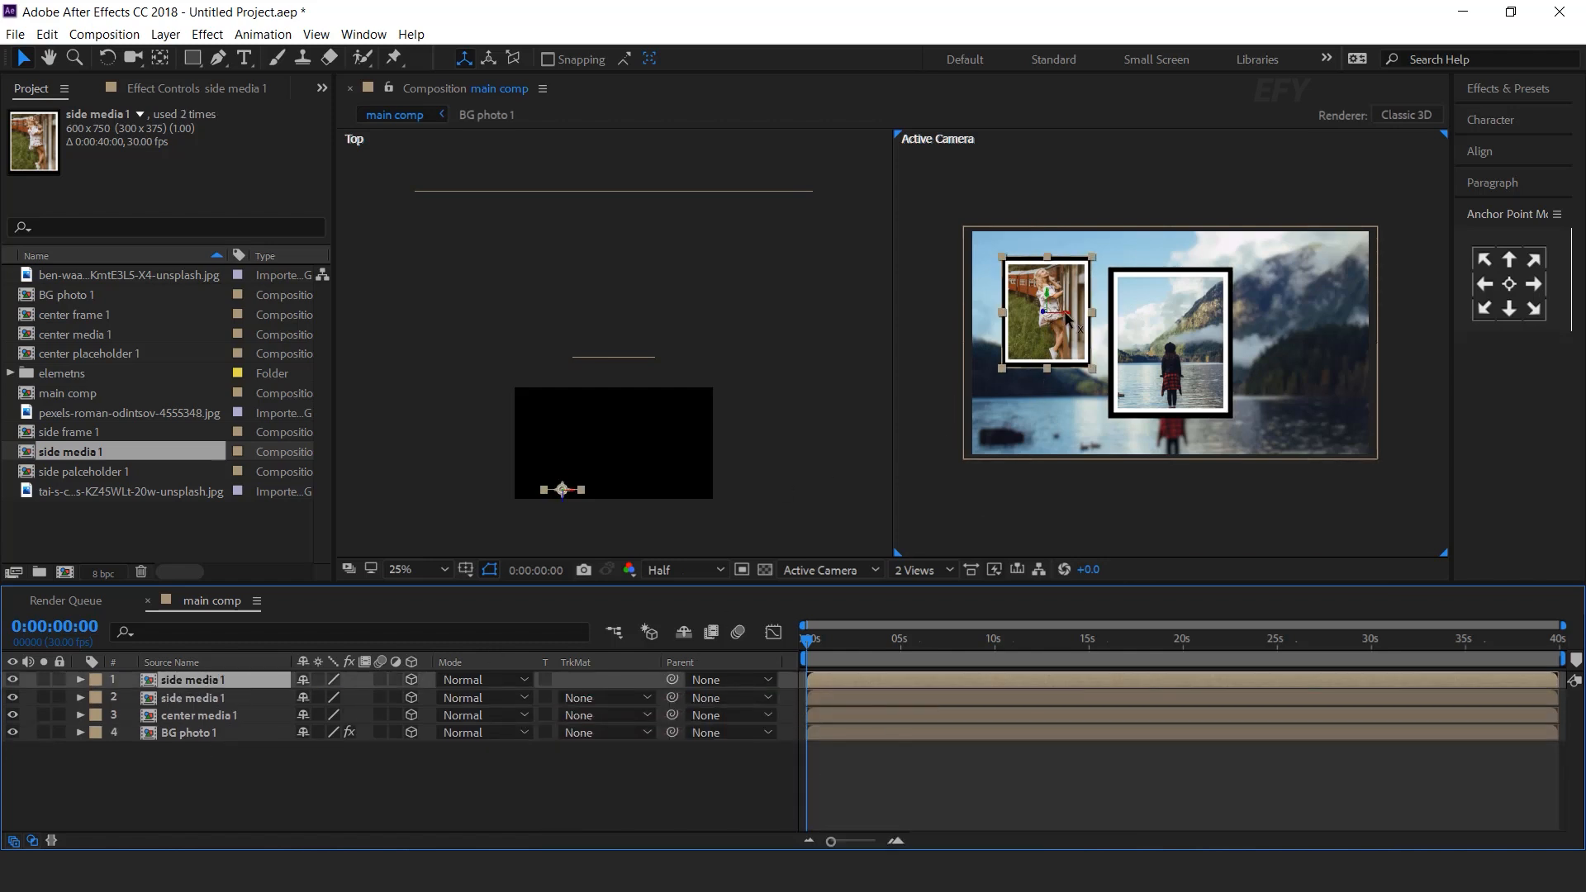
{"action": "left_click_drag", "start_coordinate": [1053, 328], "coordinate": [1311, 353]}
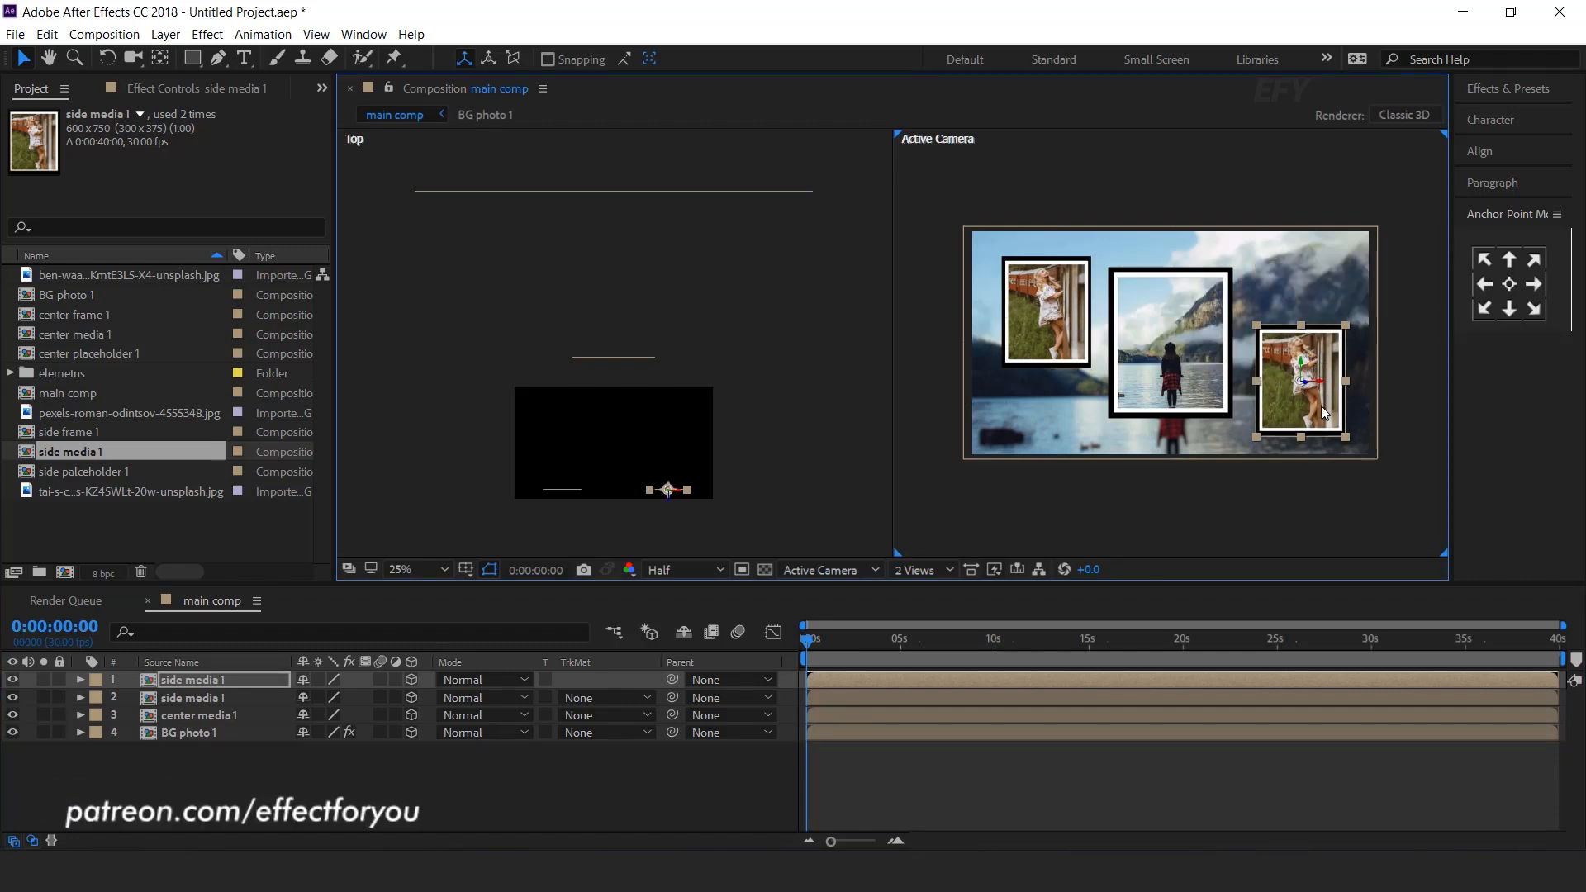
Duplicate the side media 1 composition in the project and replace the top layer of main comp with side media 2
{"action": "left_click", "coordinate": [182, 682]}
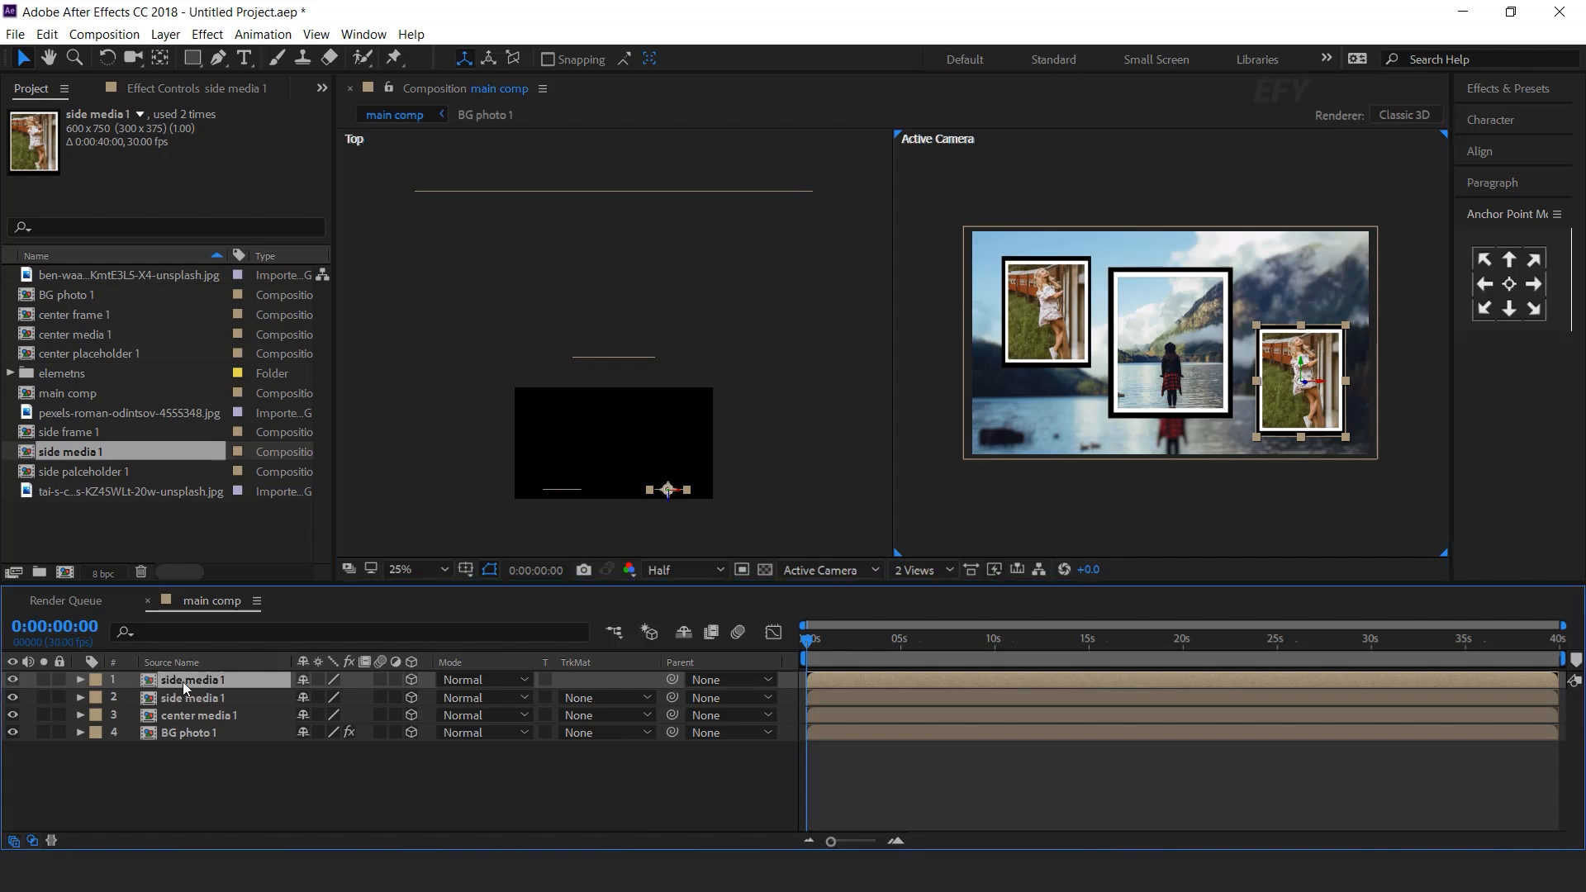
{"action": "left_click", "coordinate": [96, 514]}
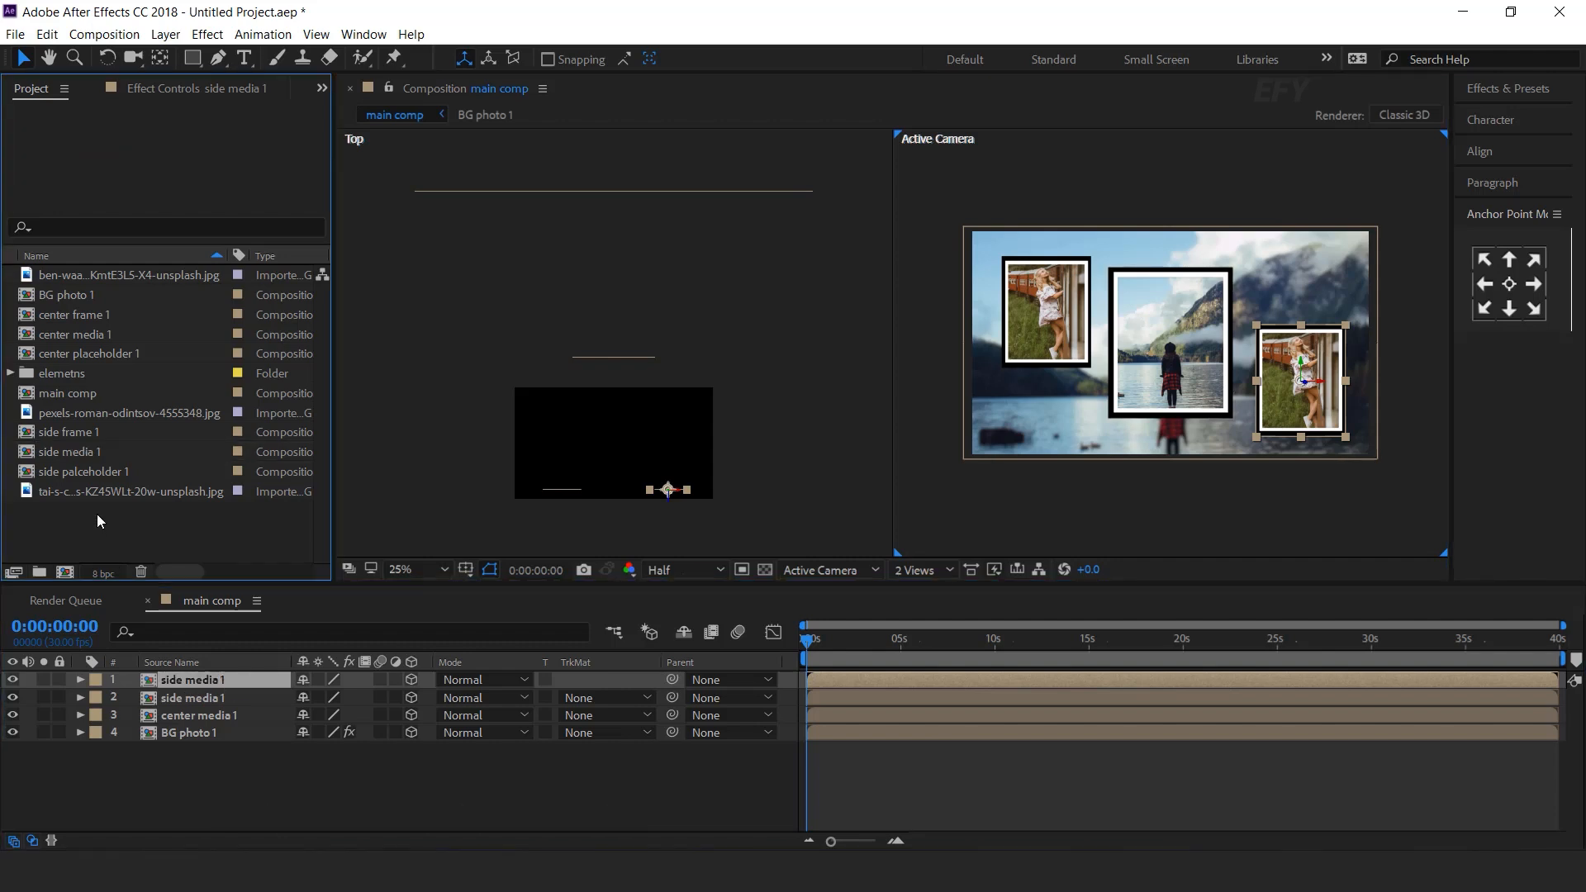
{"action": "left_click", "coordinate": [76, 452]}
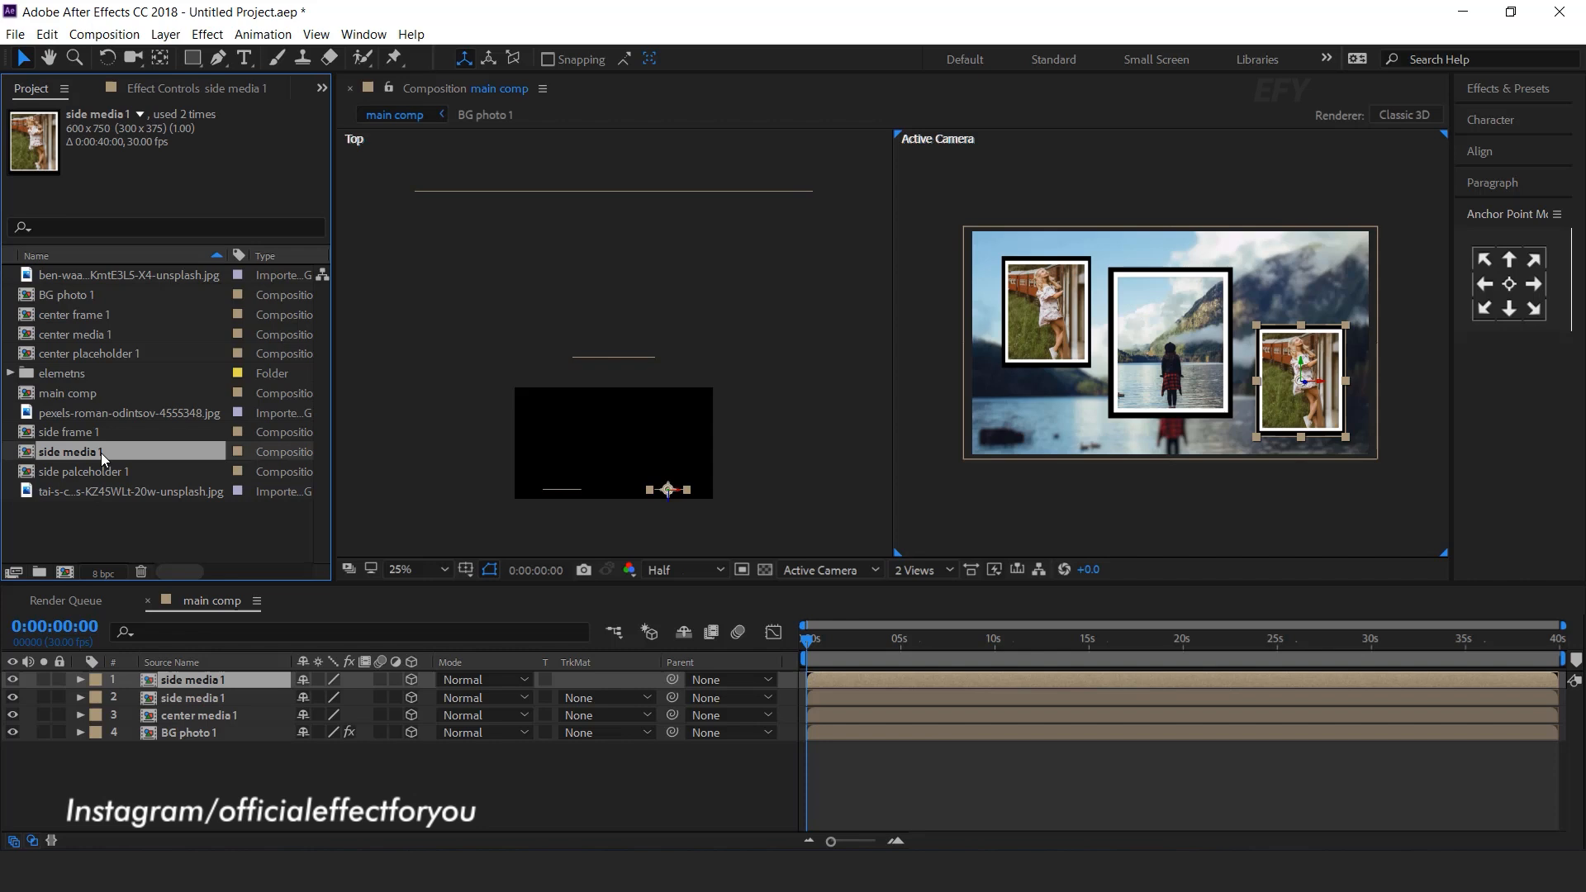
{"action": "key", "text": "ctrl+d"}
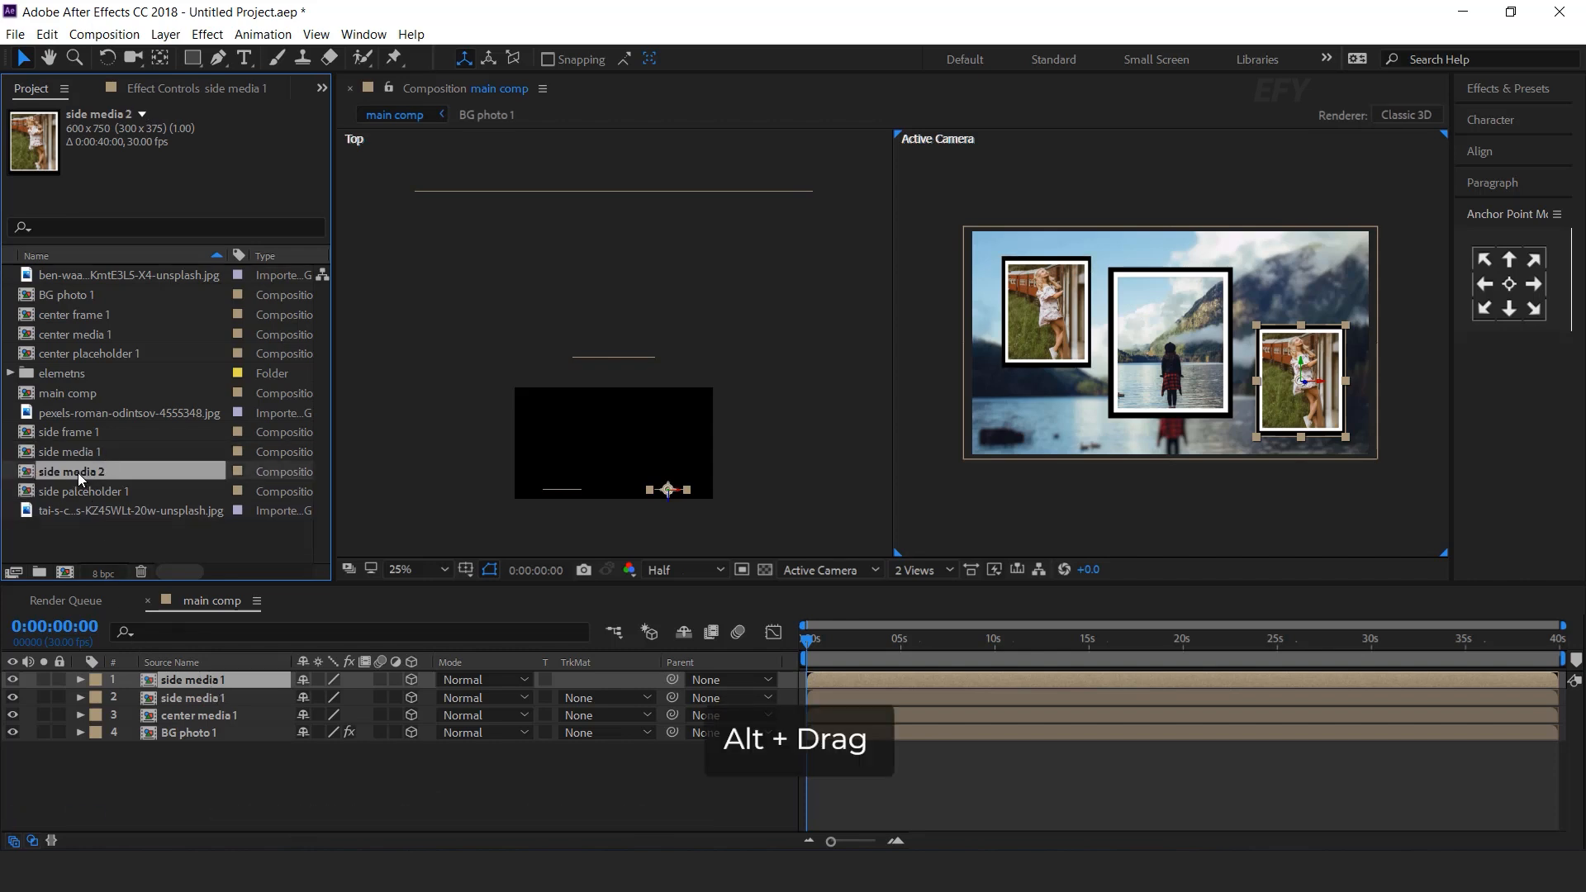
{"action": "left_click_drag", "start_coordinate": [81, 473], "coordinate": [220, 689]}
Inside side media 2, replace the side palceholder 1 layer with a duplicated composition, side palceholder 2
{"action": "double_click", "coordinate": [213, 679]}
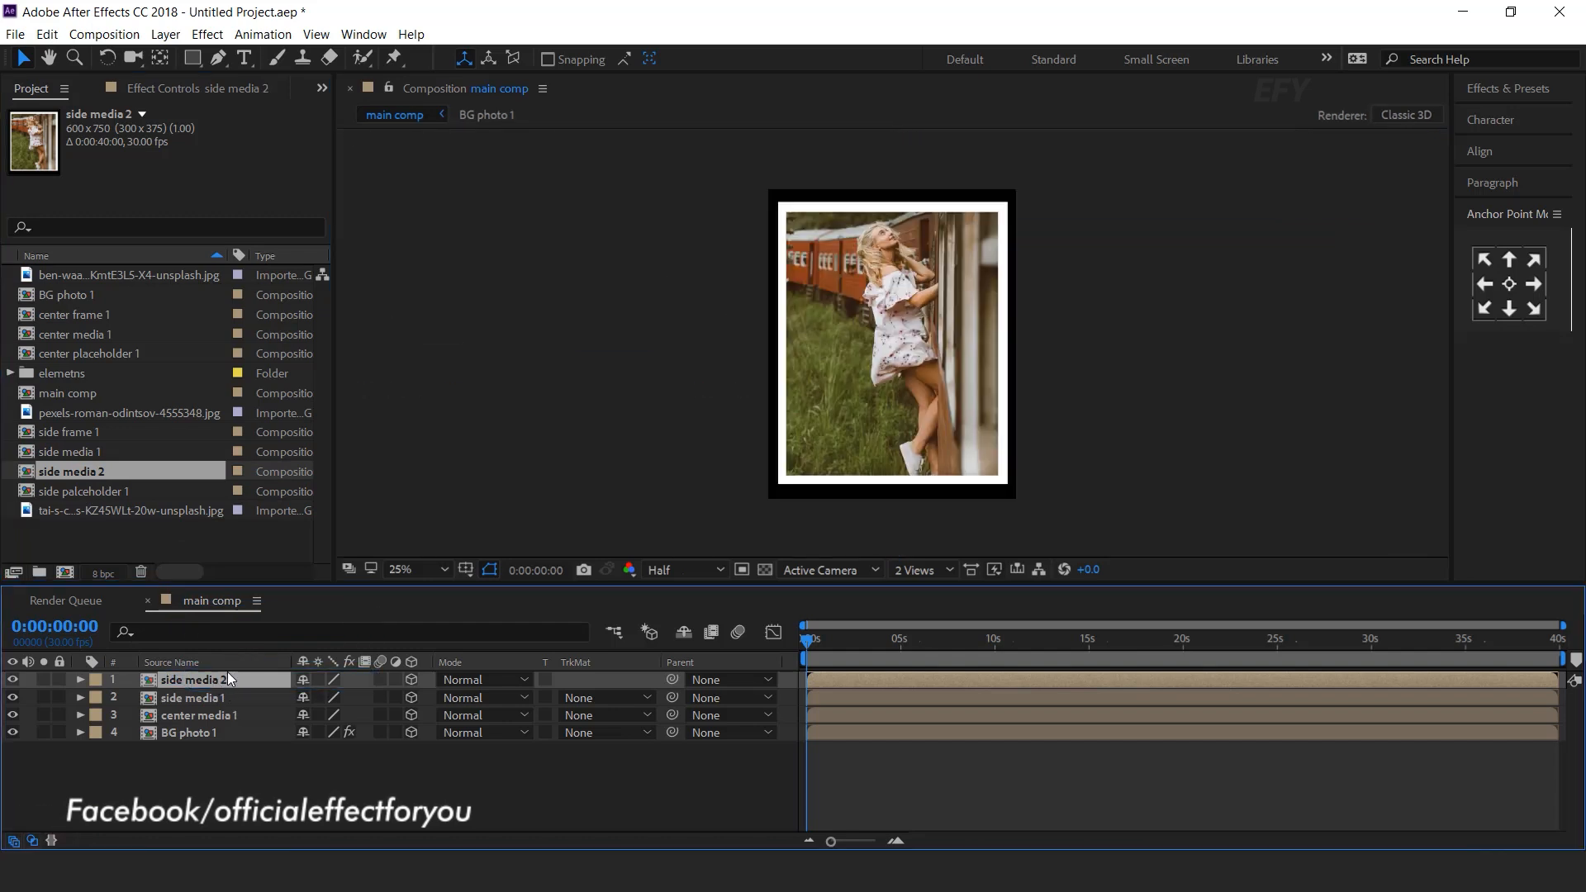
{"action": "left_click", "coordinate": [224, 698]}
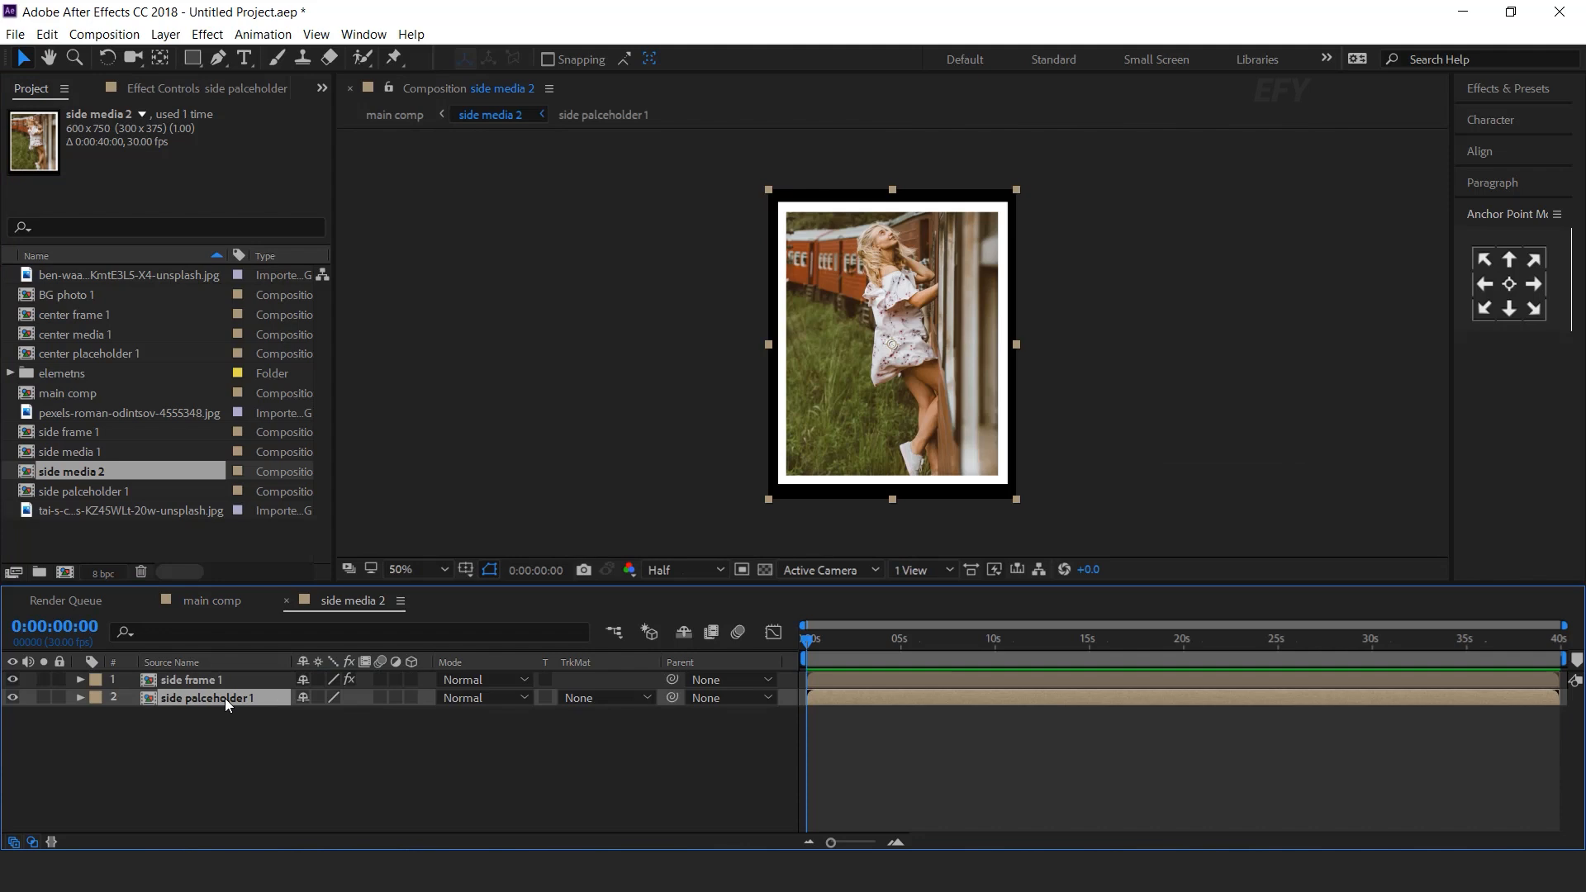
{"action": "left_click", "coordinate": [96, 530]}
{"action": "left_click", "coordinate": [74, 493]}
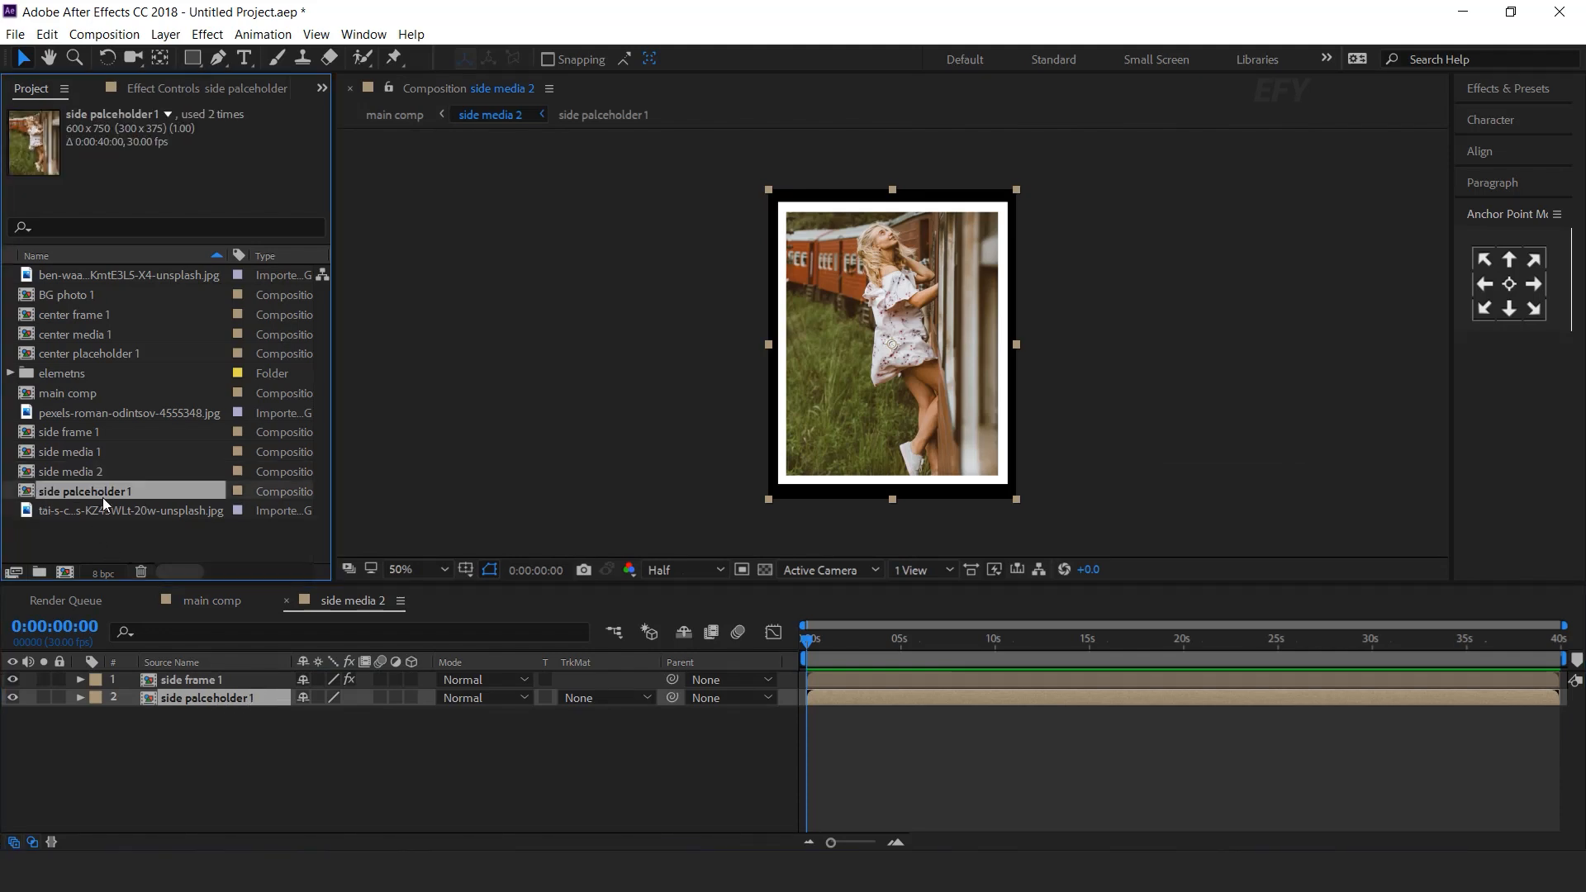
{"action": "key", "text": "ctrl+d"}
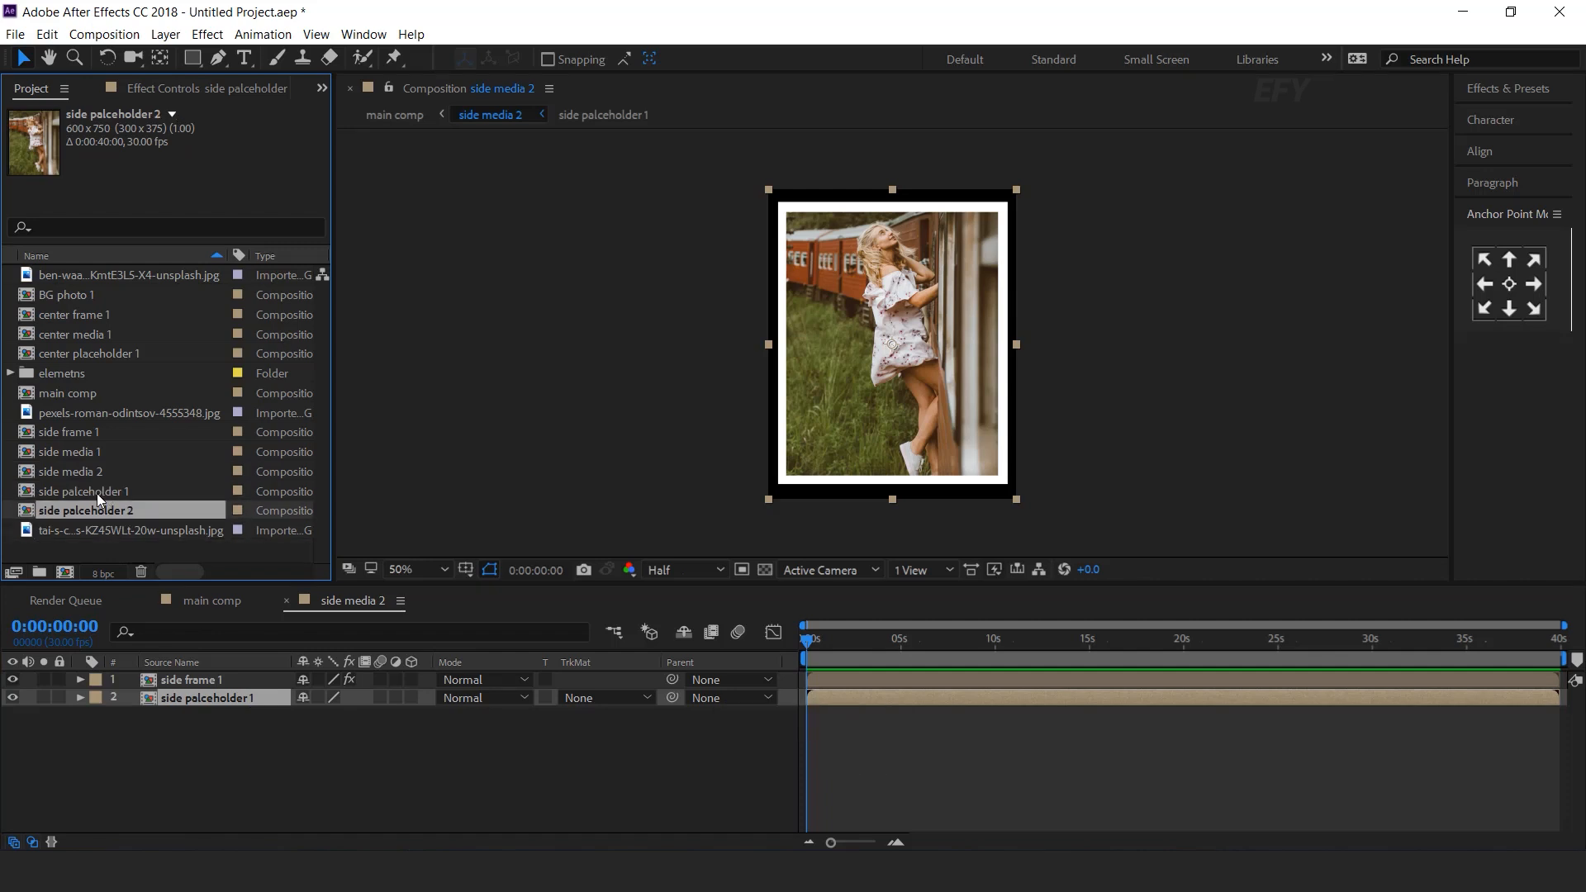
{"action": "left_click_drag", "start_coordinate": [109, 511], "coordinate": [246, 701], "text": "alt"}
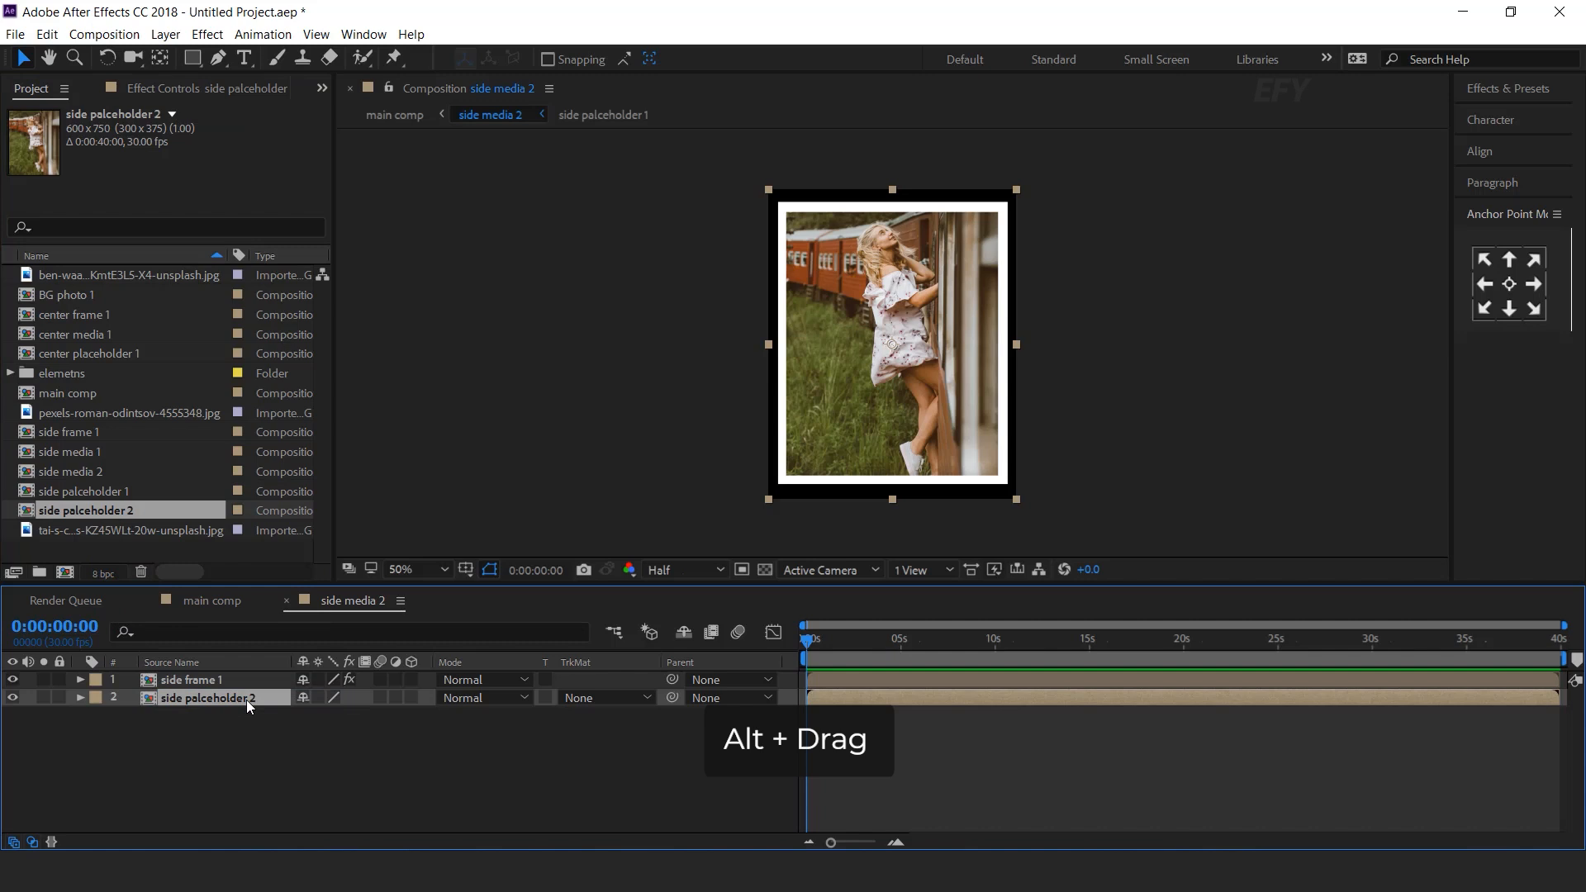
Replace the photo in side palceholder 2 with the tai-s-captures image, scale it down to fit, and return to main comp
{"action": "double_click", "coordinate": [250, 700]}
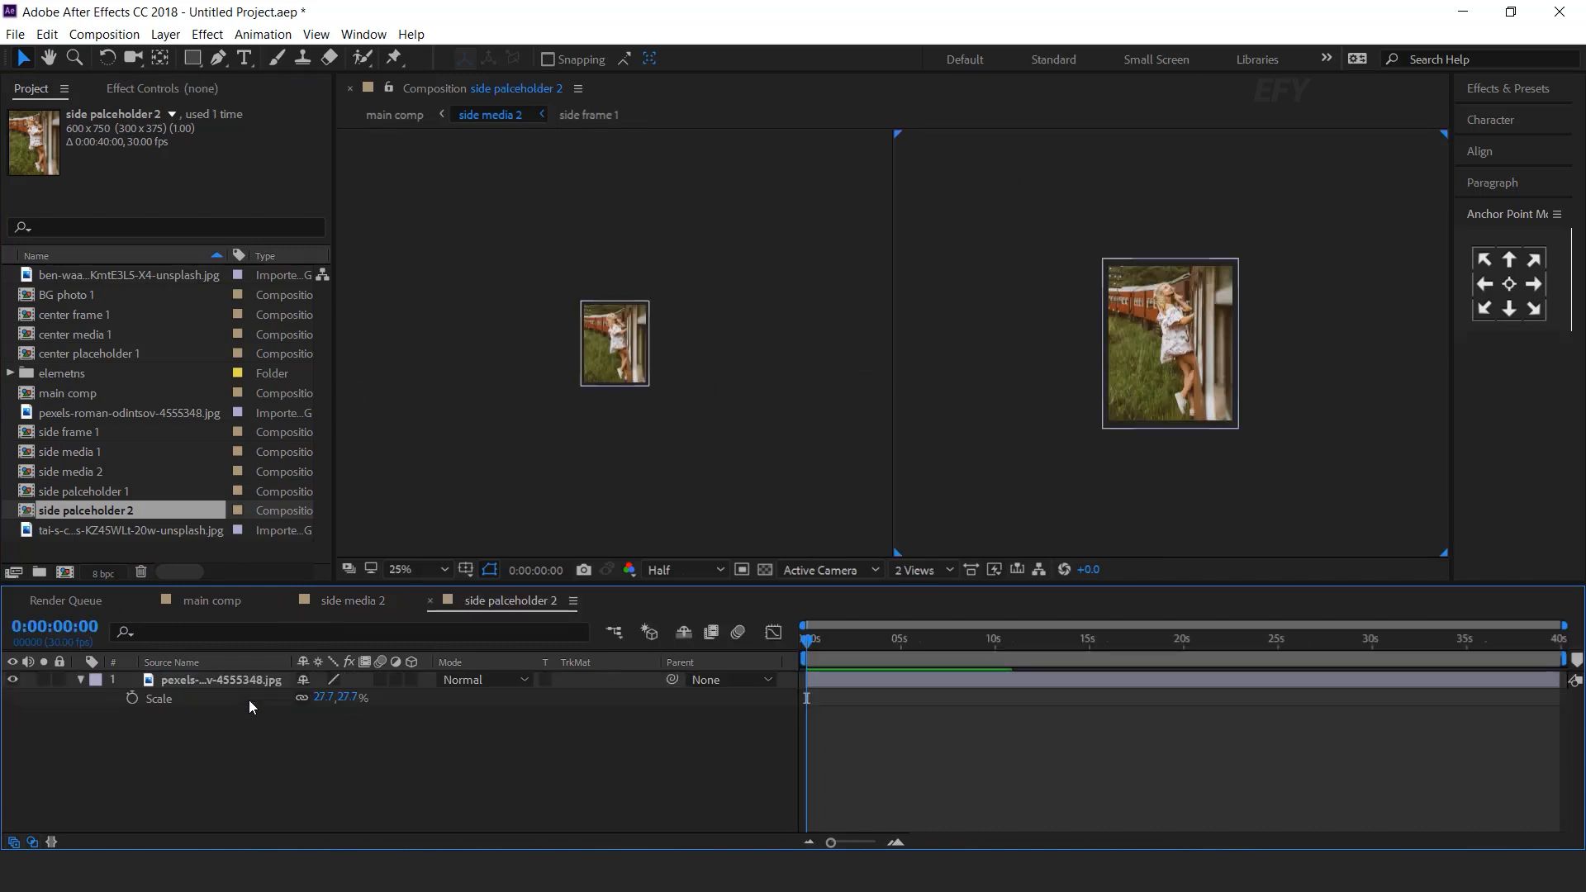
{"action": "left_click", "coordinate": [240, 682]}
{"action": "left_click_drag", "start_coordinate": [166, 530], "coordinate": [248, 680], "text": "alt"}
{"action": "left_click_drag", "start_coordinate": [1281, 344], "coordinate": [1243, 350], "text": "ctrl+shift"}
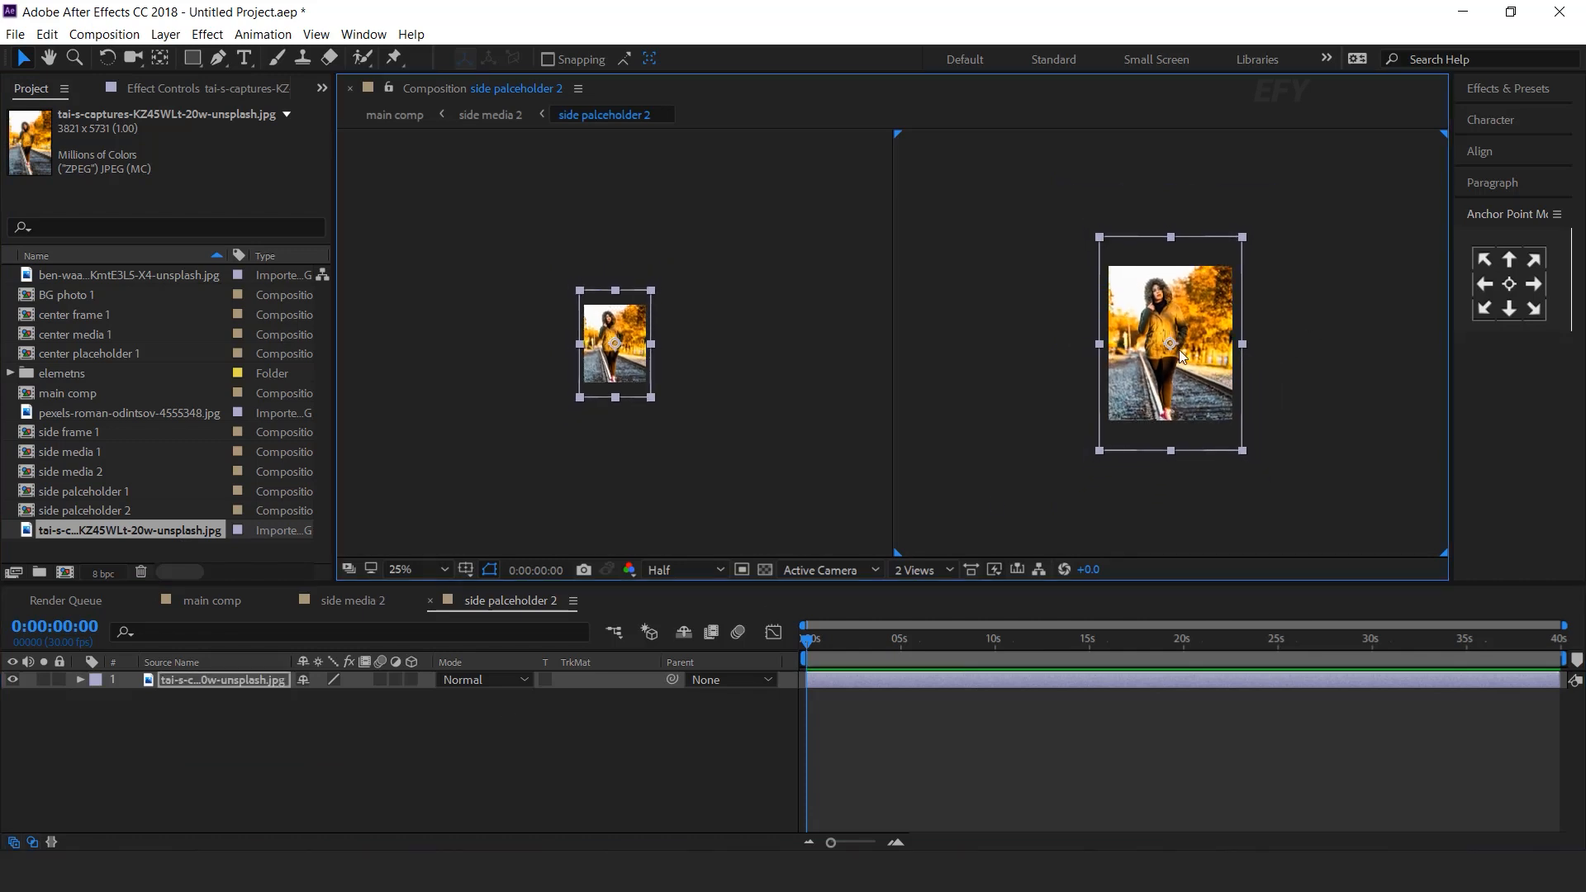
{"action": "left_click", "coordinate": [429, 601]}
{"action": "left_click", "coordinate": [286, 600]}
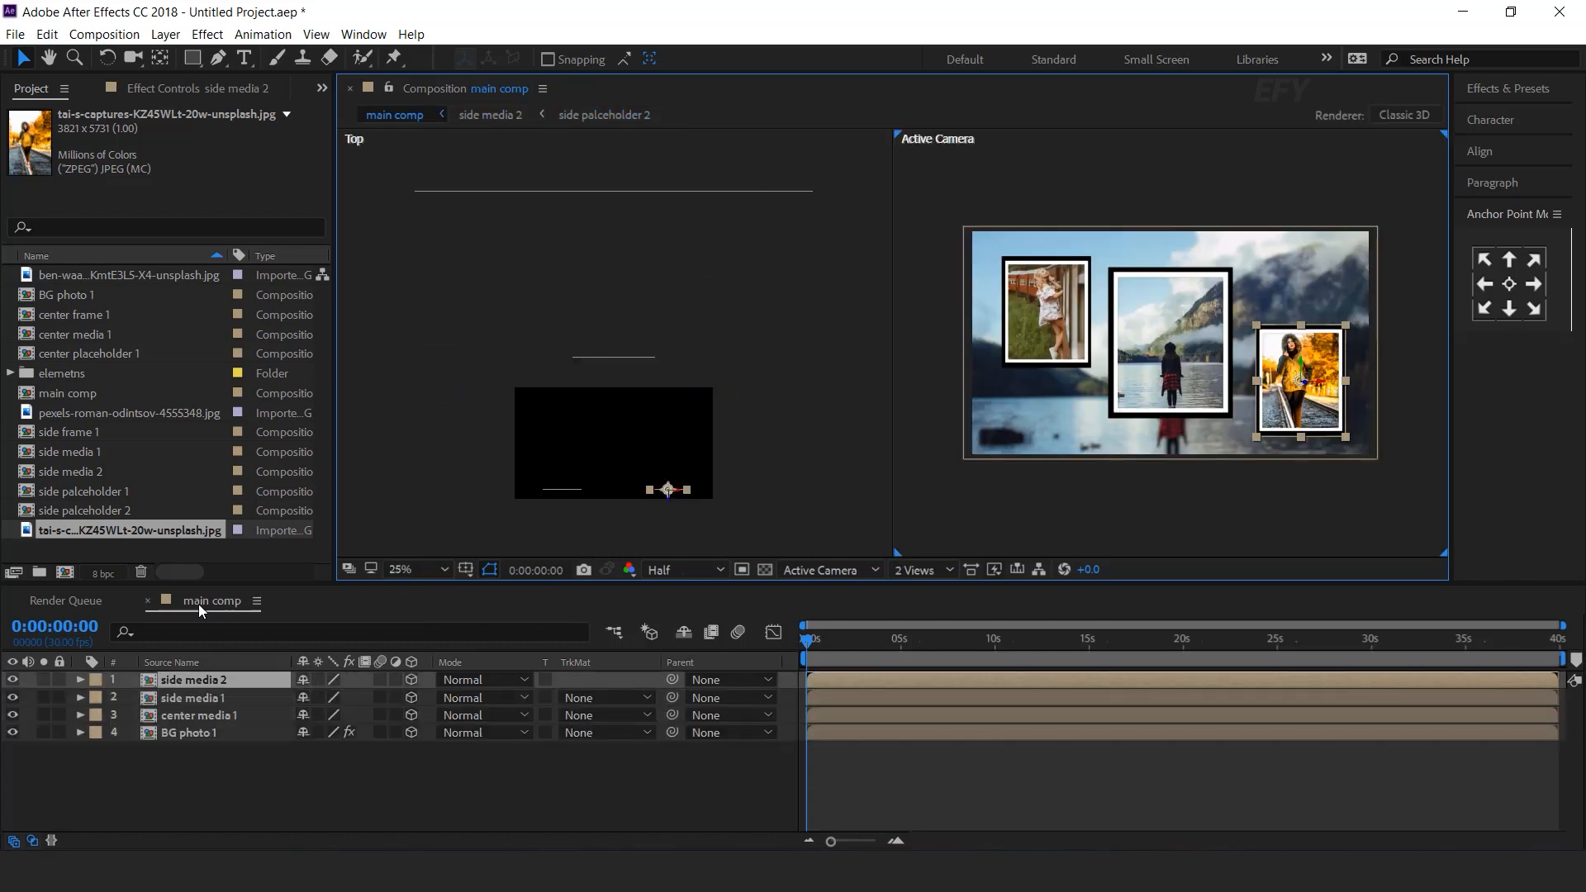
Nudge side media 1 slightly to the left in the camera view and deselect it
{"action": "left_click", "coordinate": [630, 773]}
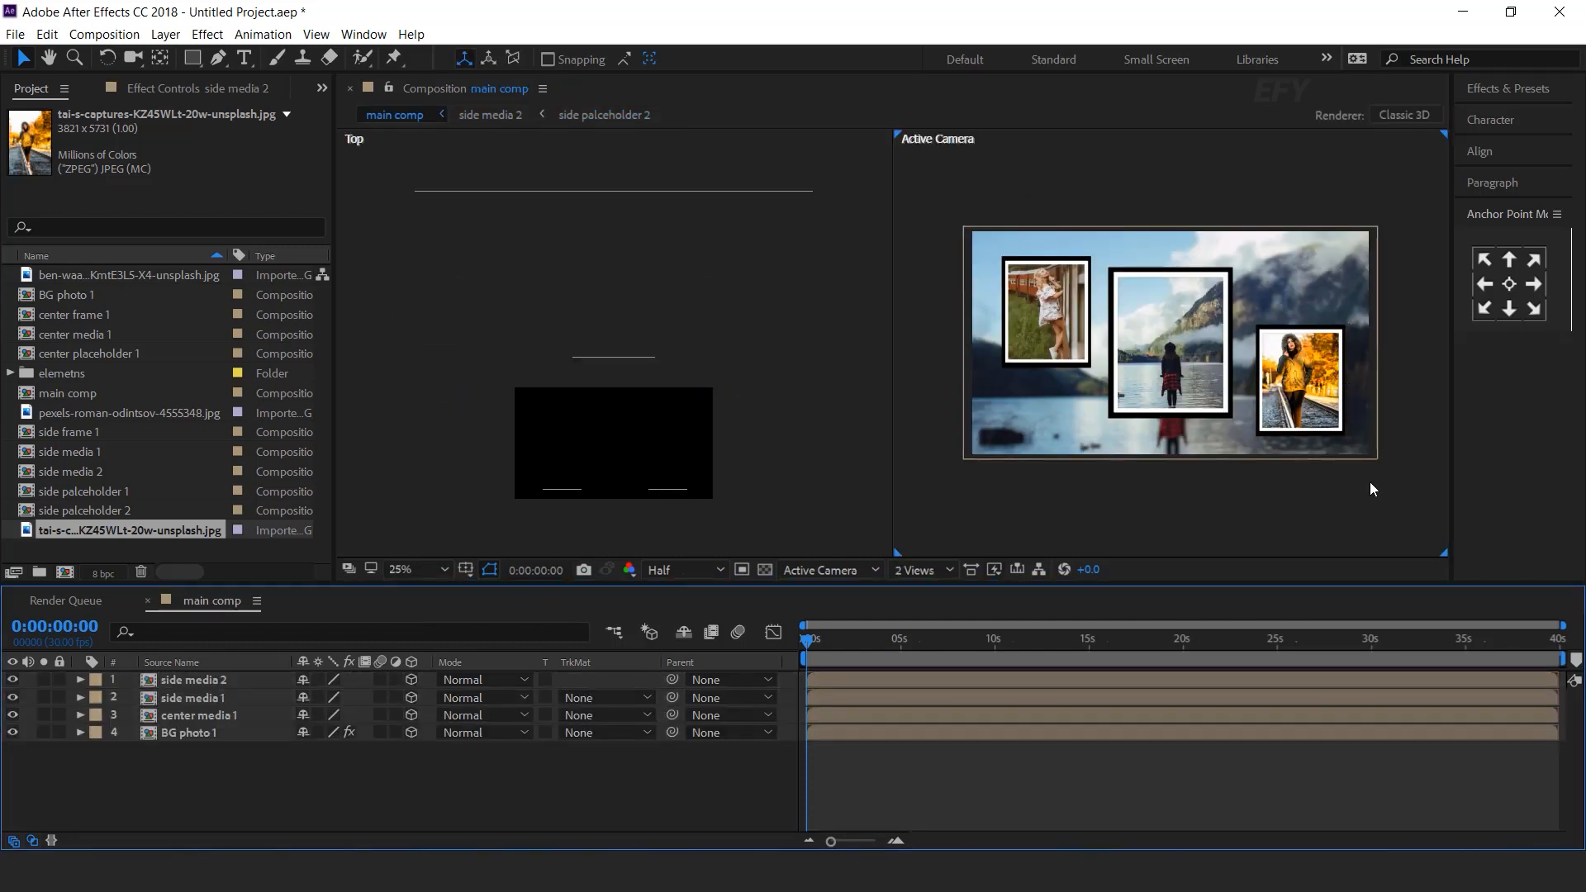
{"action": "left_click", "coordinate": [1084, 318]}
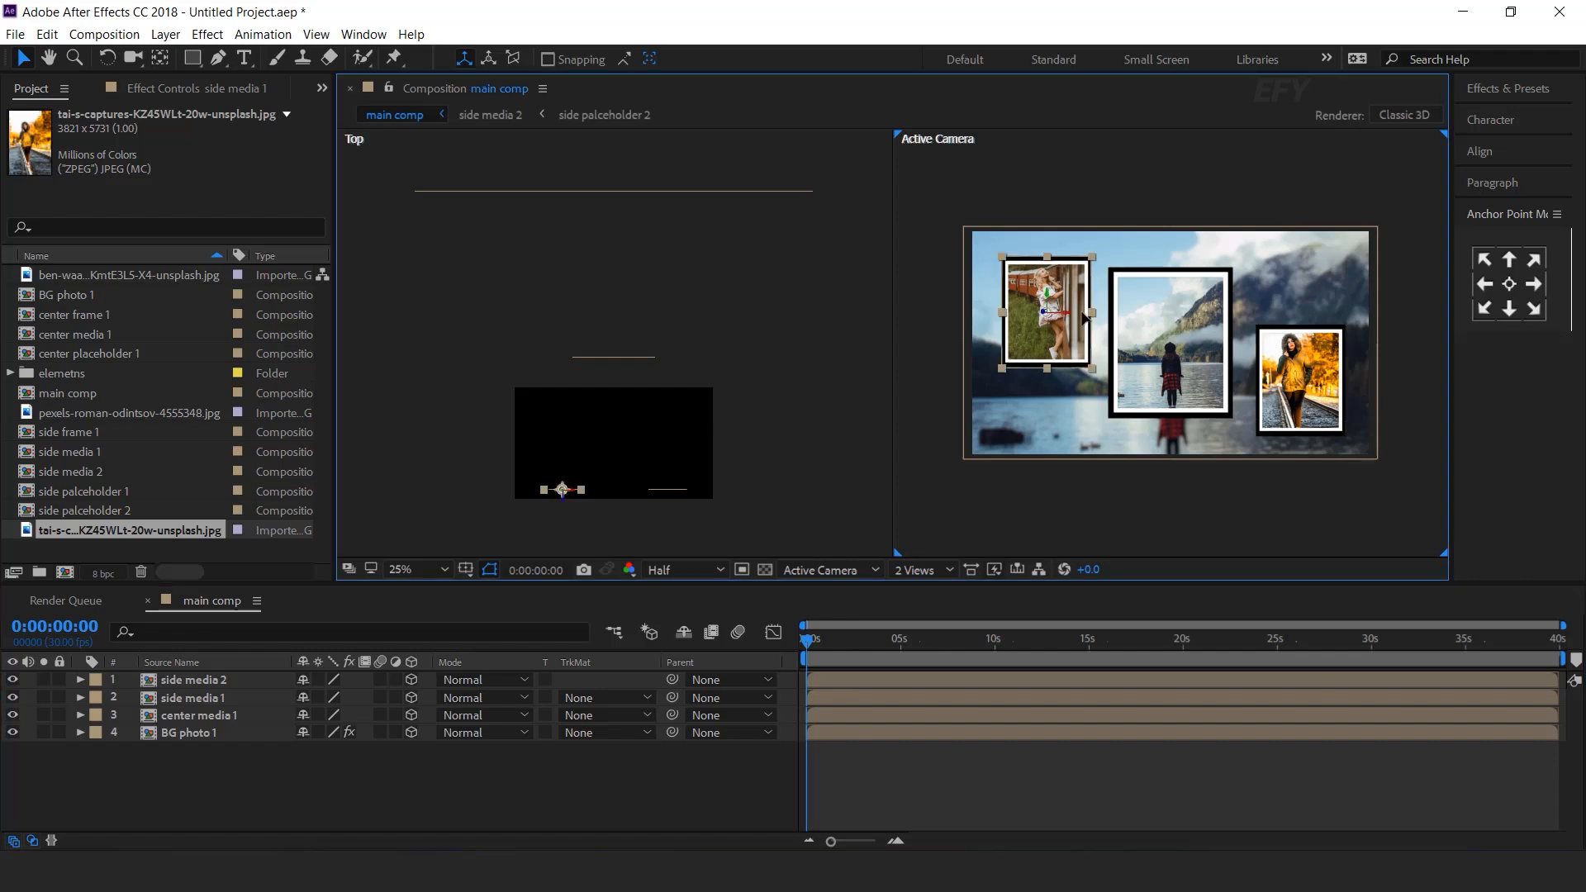
{"action": "left_click", "coordinate": [764, 744]}
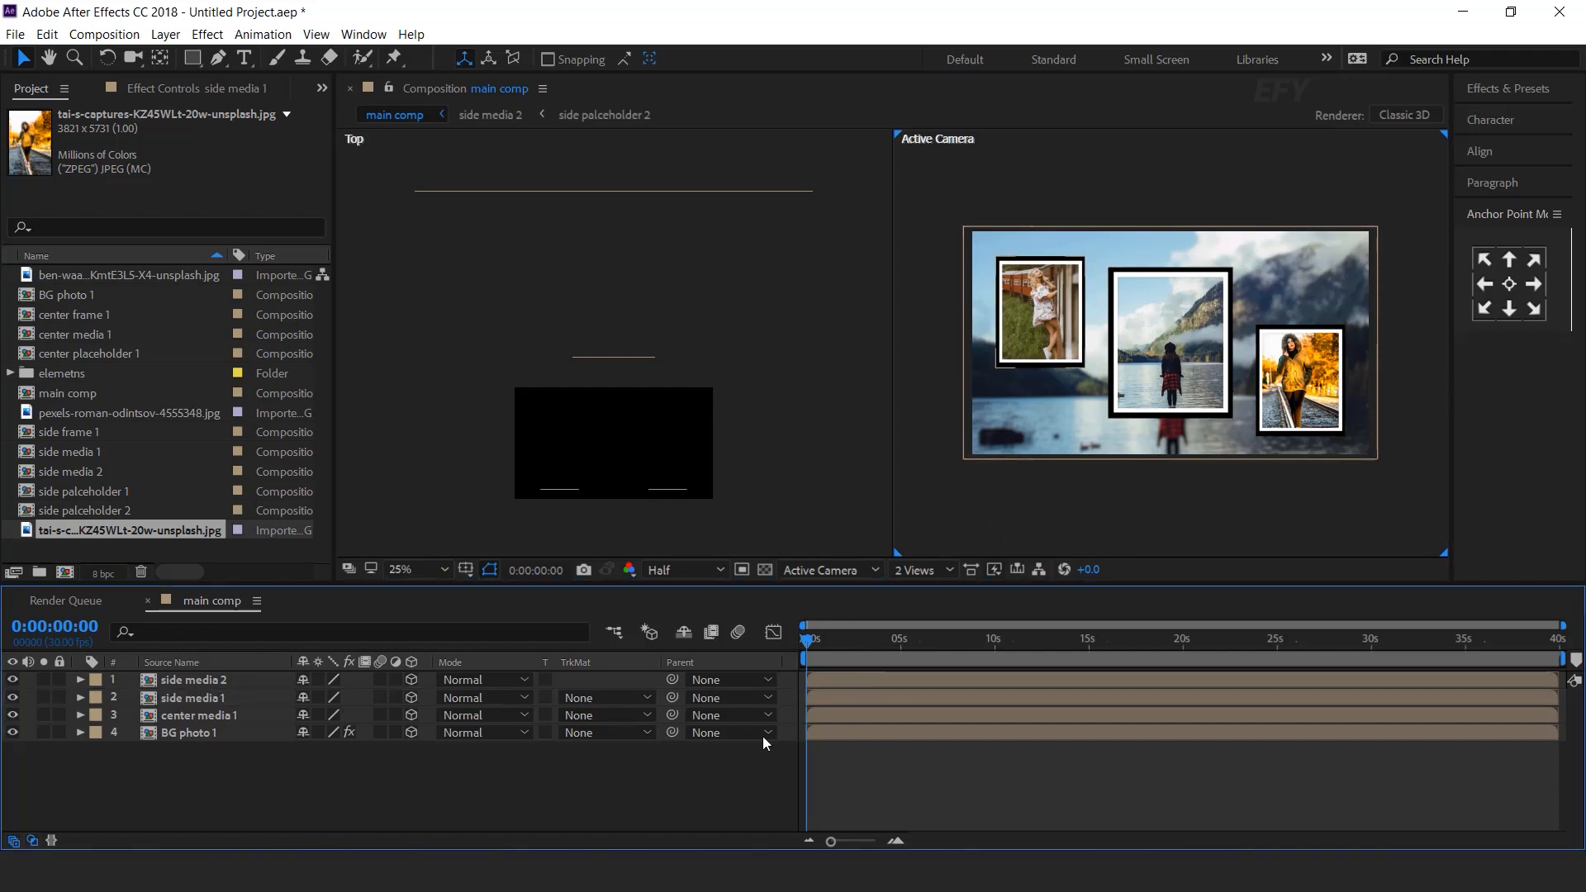
Add Position and Z Rotation keyframes at 0:00:04:01 to side media 2, side media 1 and center media 1
{"action": "left_click", "coordinate": [223, 715]}
{"action": "left_click", "coordinate": [211, 677], "text": "shift"}
{"action": "key", "text": "p"}
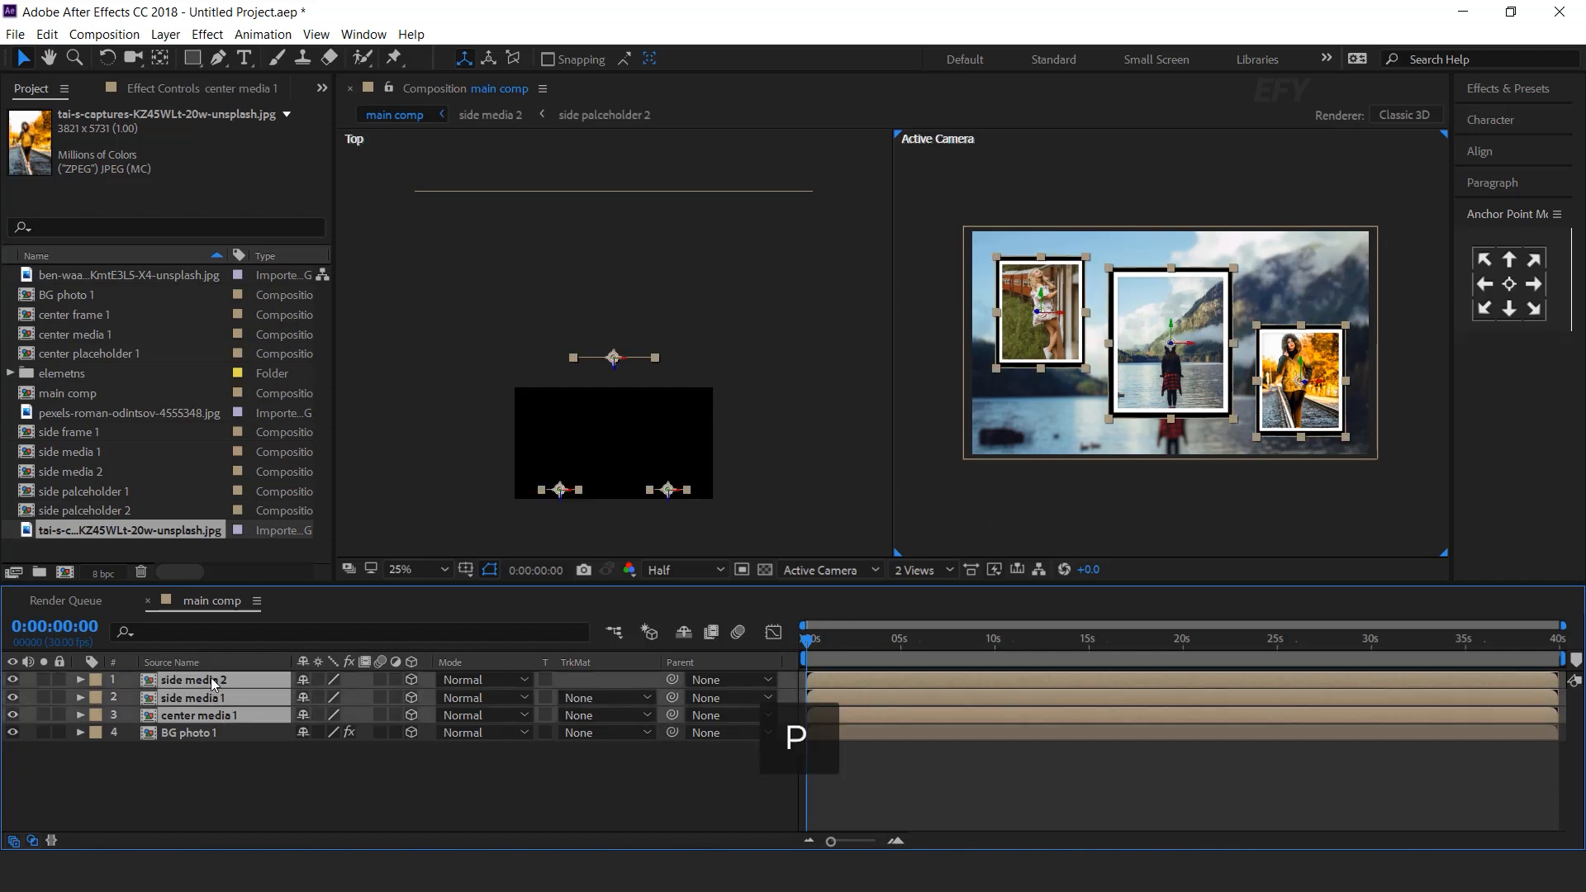
{"action": "key", "text": "shift+r"}
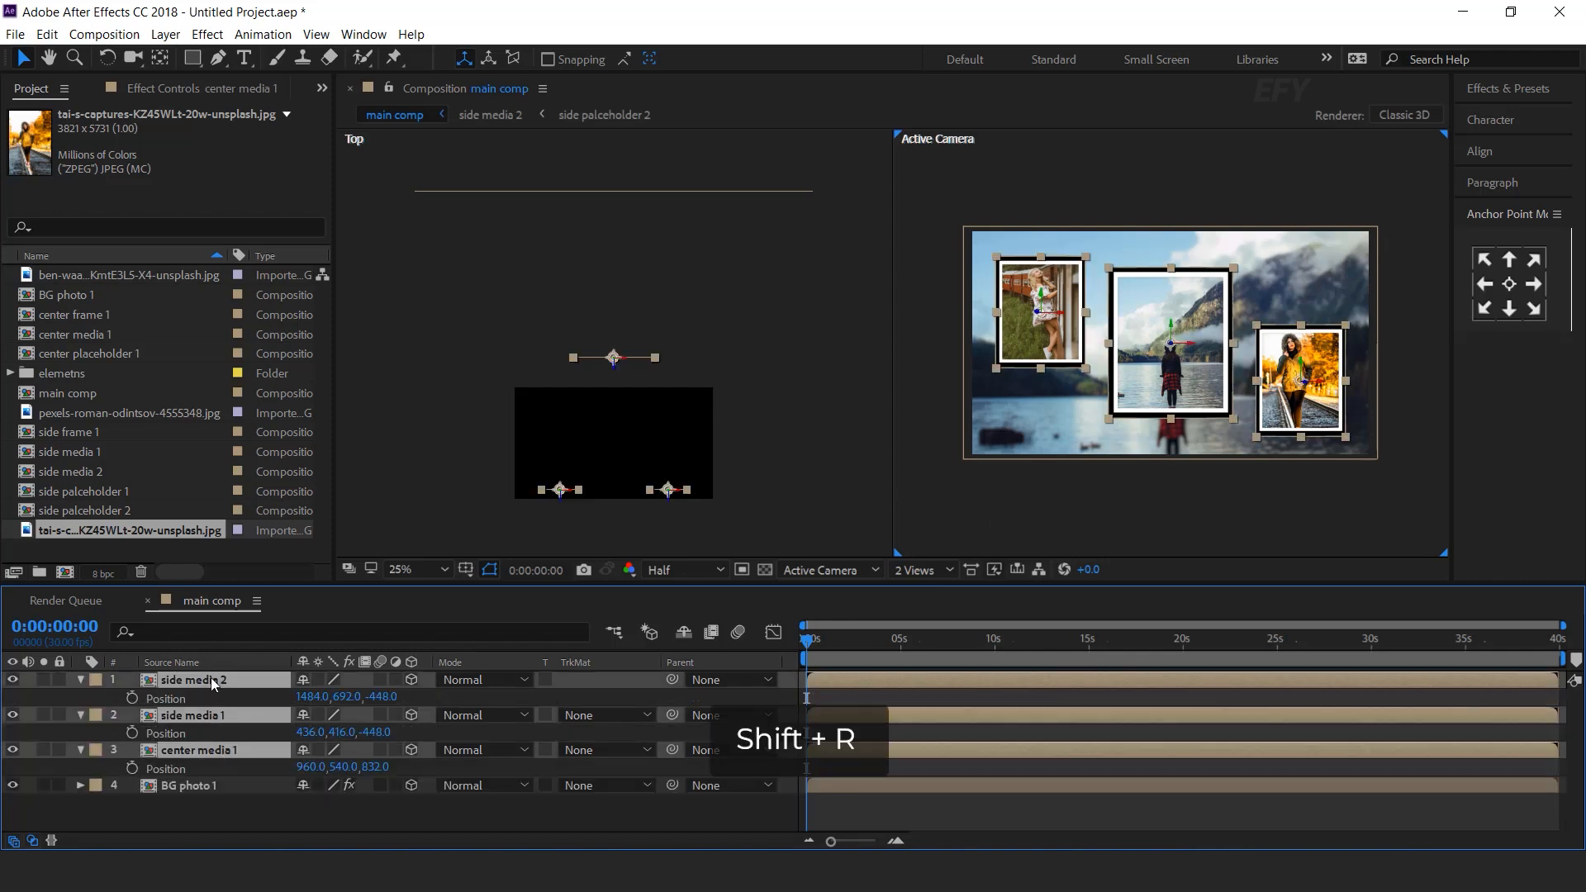
{"action": "scroll", "coordinate": [786, 662], "scroll_direction": "down", "scroll_amount": 2}
{"action": "scroll", "coordinate": [957, 709], "scroll_direction": "up", "scroll_amount": 2}
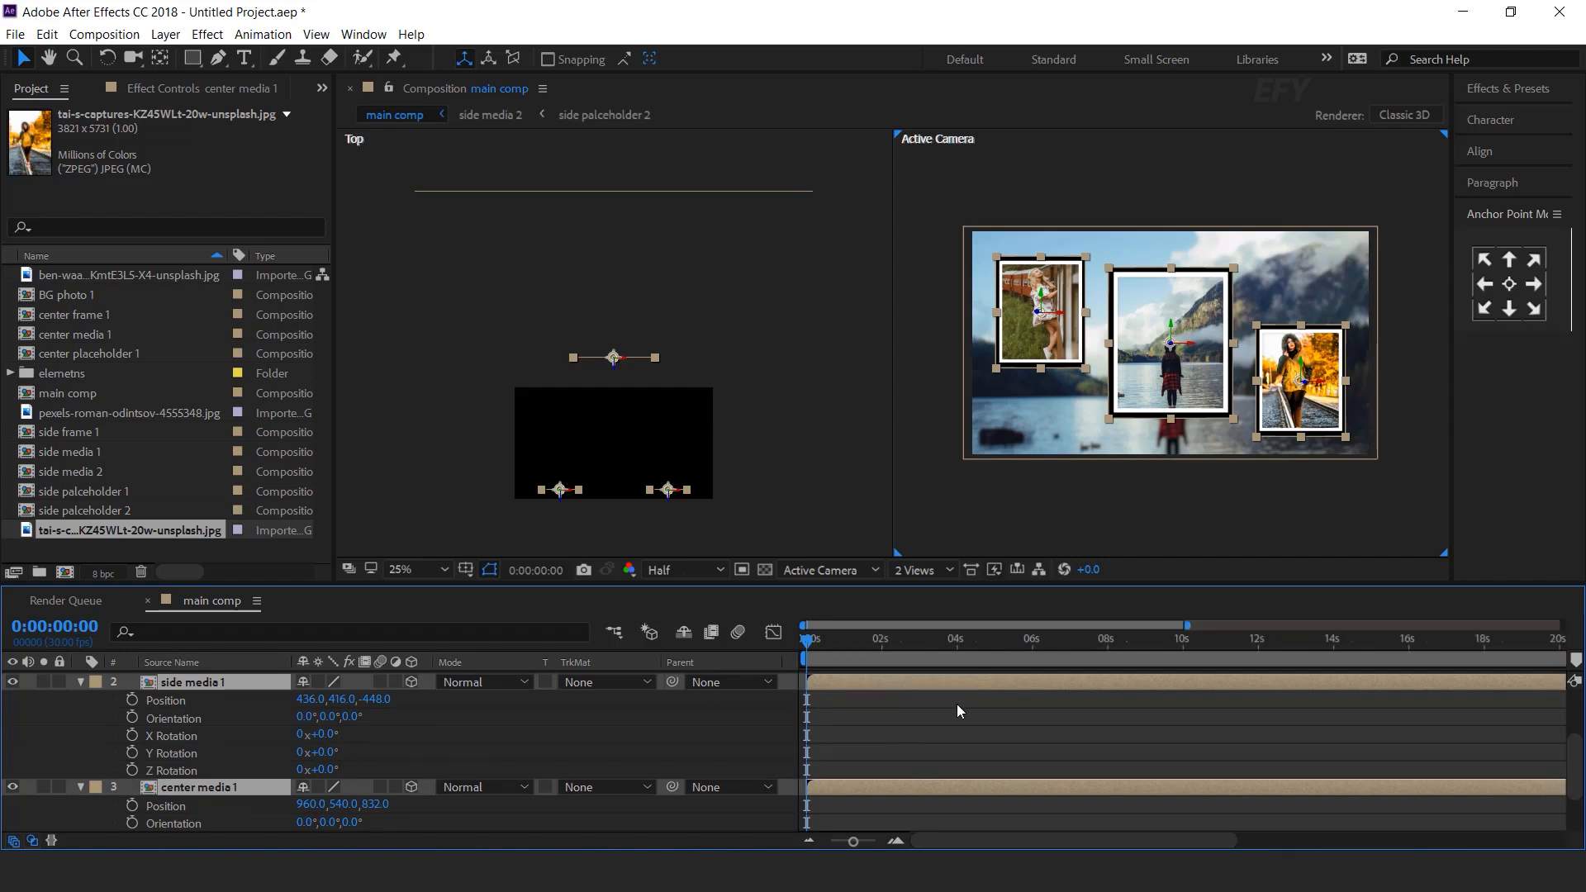
{"action": "left_click", "coordinate": [958, 643]}
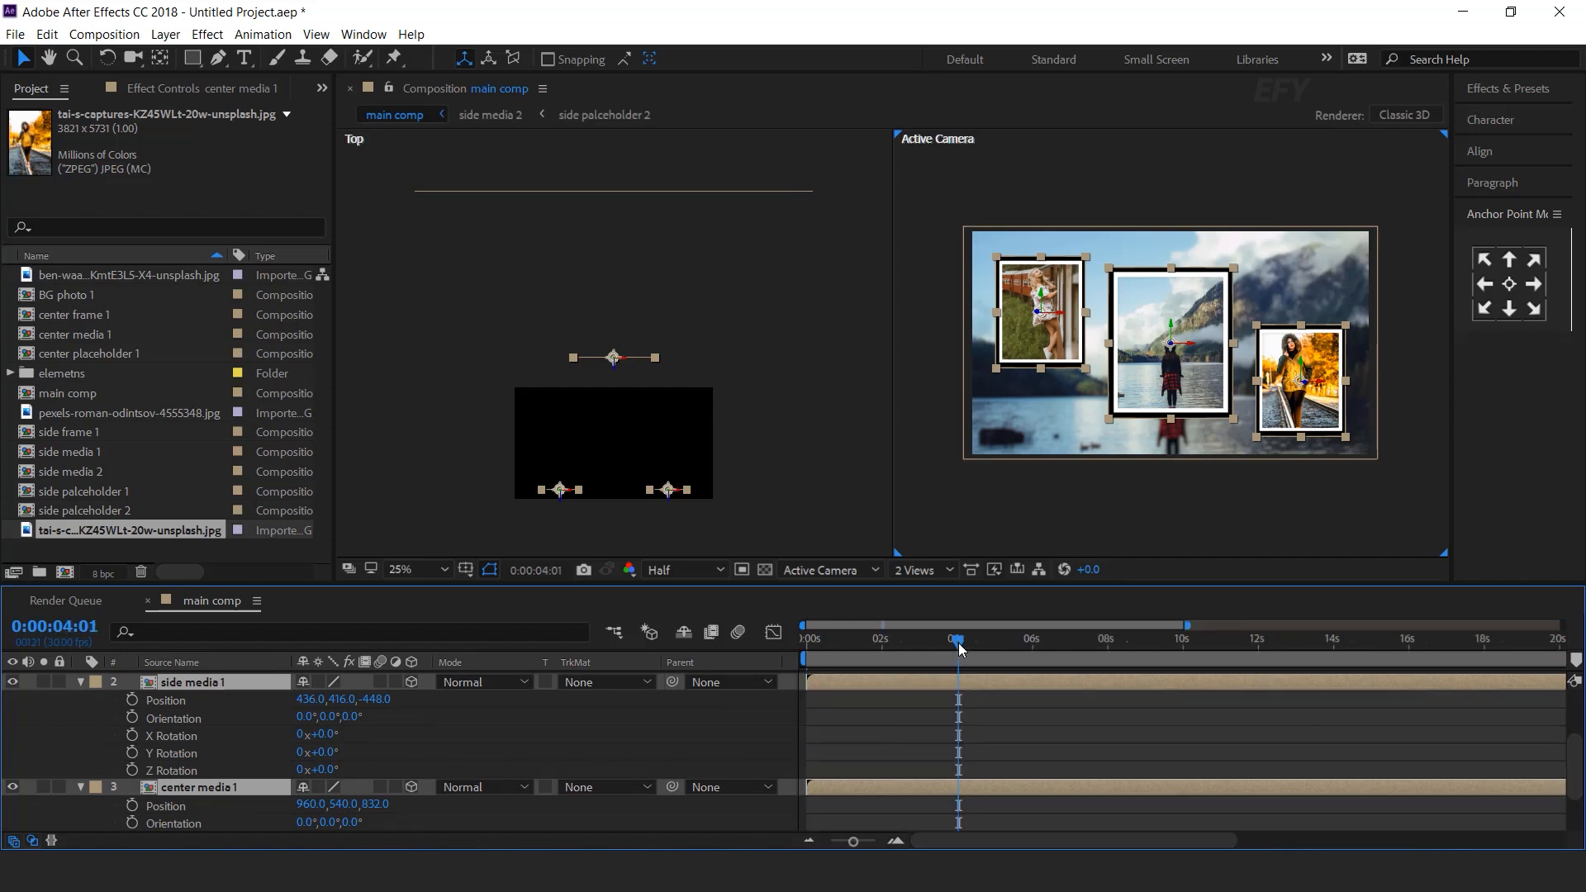
{"action": "left_click", "coordinate": [897, 839]}
{"action": "left_click_drag", "start_coordinate": [945, 843], "coordinate": [935, 843]}
{"action": "left_click", "coordinate": [133, 700]}
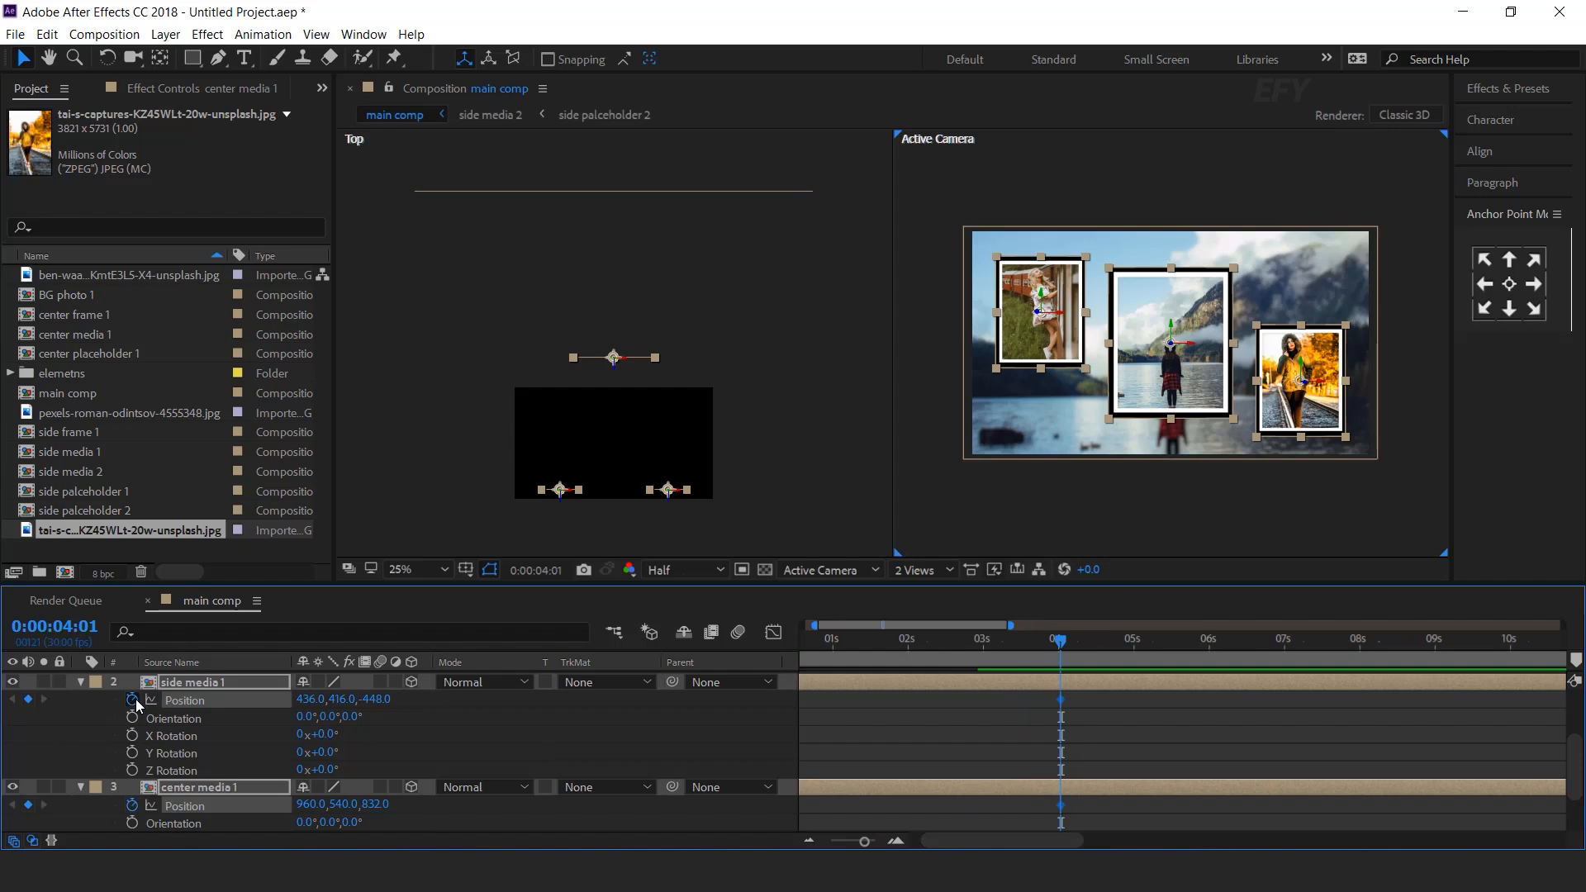
{"action": "left_click", "coordinate": [135, 771]}
{"action": "scroll", "coordinate": [286, 749], "scroll_direction": "up", "scroll_amount": 2}
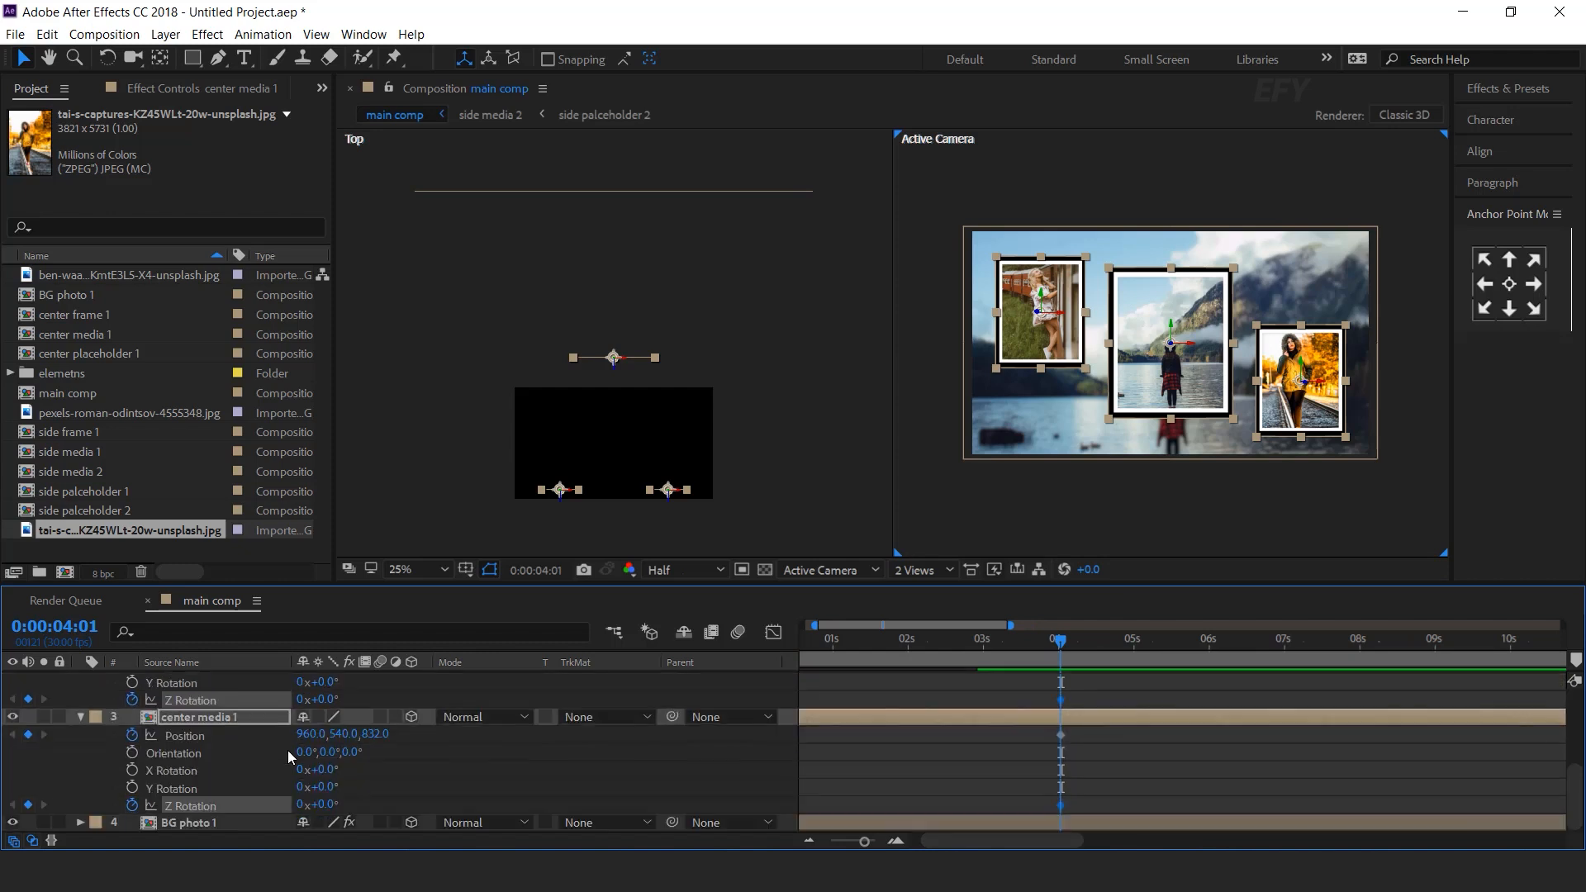
At 0:00:00:00, set the Z Rotation of side media 2 to -90°
{"action": "scroll", "coordinate": [914, 750], "scroll_direction": "up", "scroll_amount": 2}
{"action": "left_click_drag", "start_coordinate": [995, 646], "coordinate": [785, 648]}
{"action": "left_click", "coordinate": [208, 694]}
{"action": "left_click", "coordinate": [177, 676]}
{"action": "left_click", "coordinate": [329, 767]}
{"action": "type", "text": "-90"}
{"action": "key", "text": "Return"}
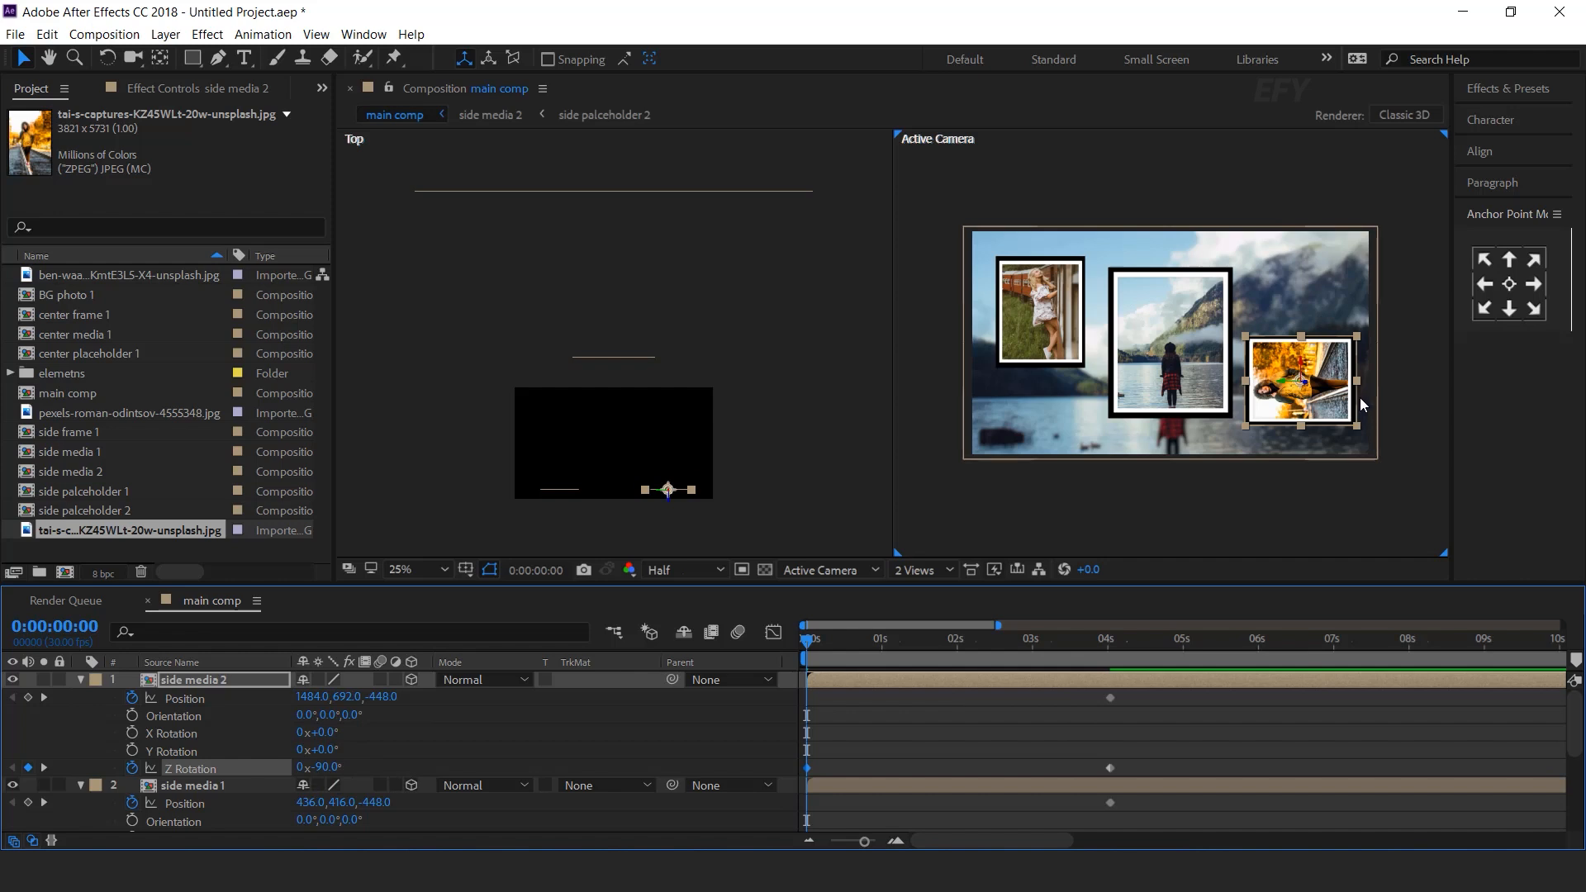
Set the Z Rotation of side media 1 to 90° at 0:00:00:00
{"action": "left_click", "coordinate": [220, 785]}
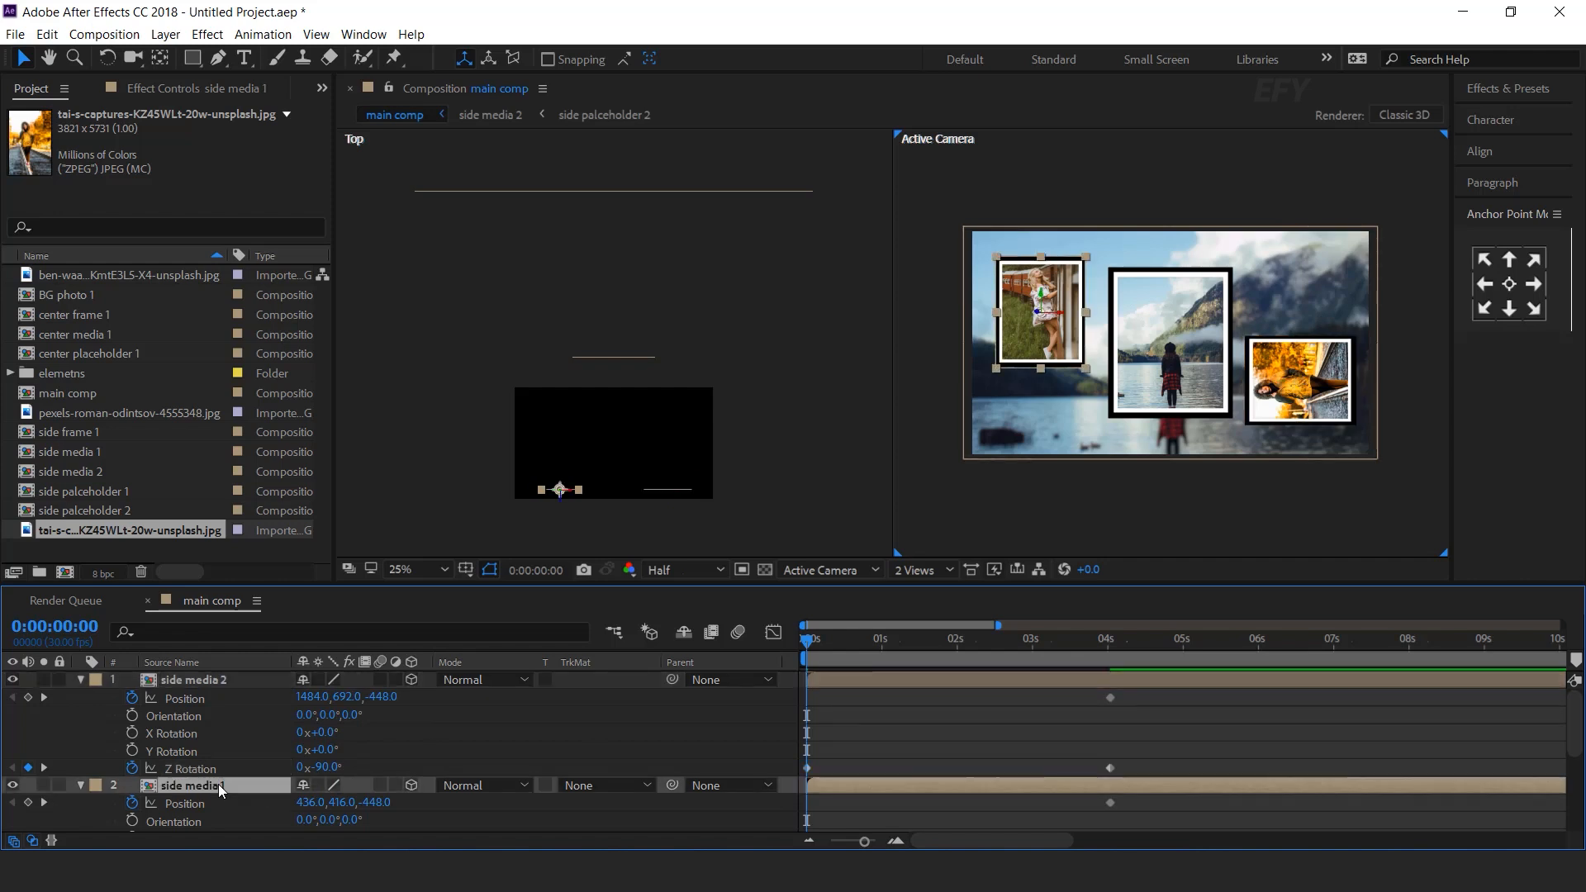
{"action": "scroll", "coordinate": [340, 790], "scroll_direction": "down", "scroll_amount": 2}
{"action": "scroll", "coordinate": [354, 814], "scroll_direction": "down", "scroll_amount": 2}
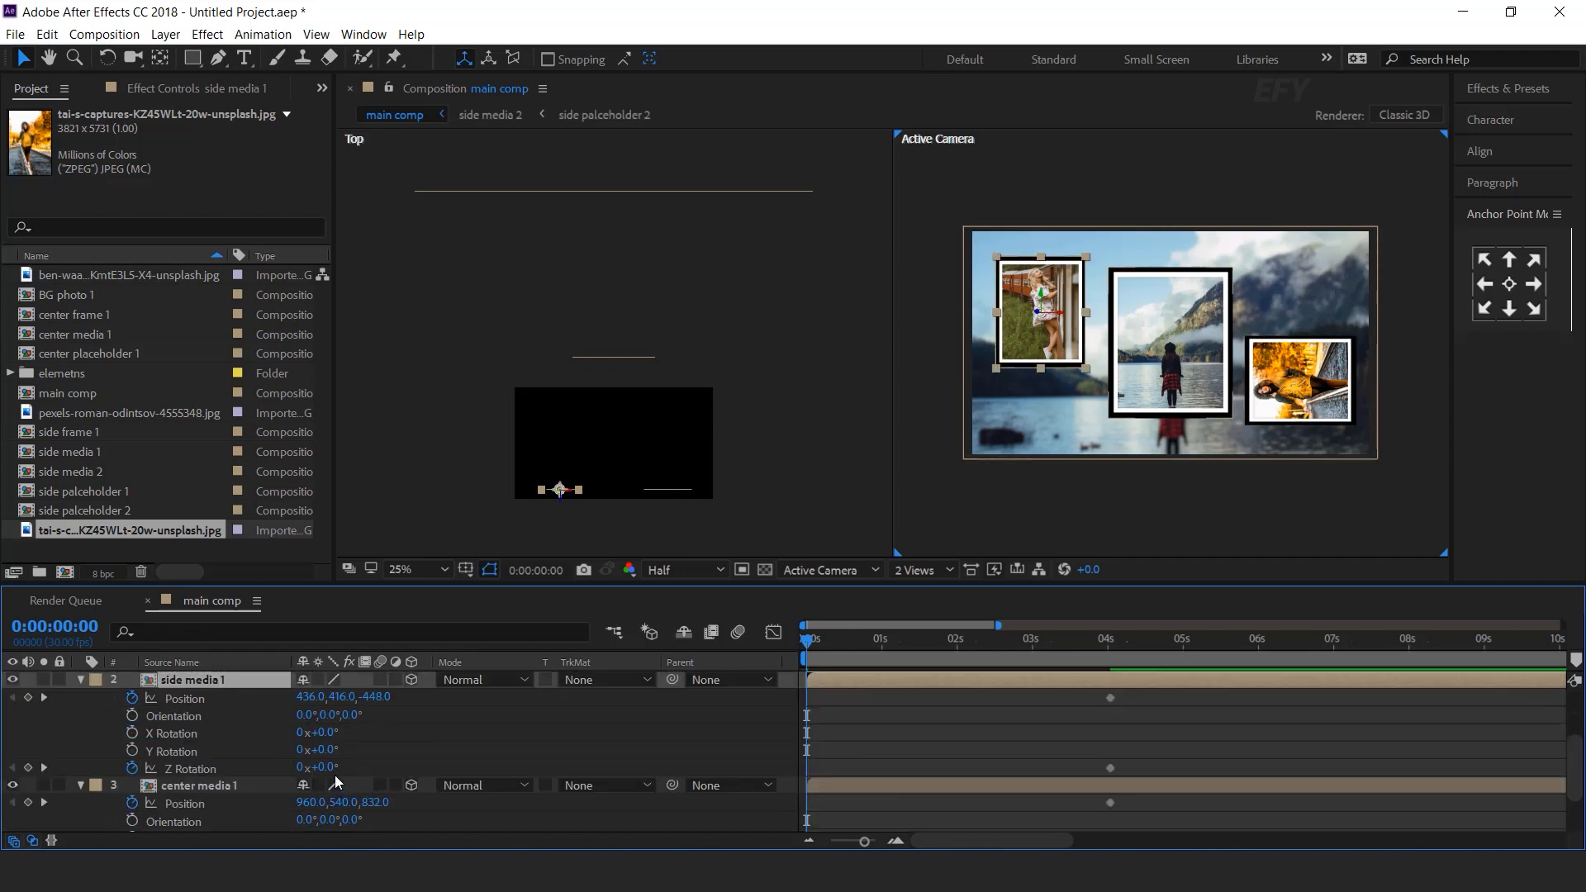
{"action": "mouse_move", "coordinate": [336, 767]}
{"action": "left_mouse_down"}
{"action": "mouse_move", "coordinate": [355, 768]}
{"action": "mouse_move", "coordinate": [334, 773]}
{"action": "left_mouse_up"}
{"action": "type", "text": "90"}
{"action": "key", "text": "Return"}
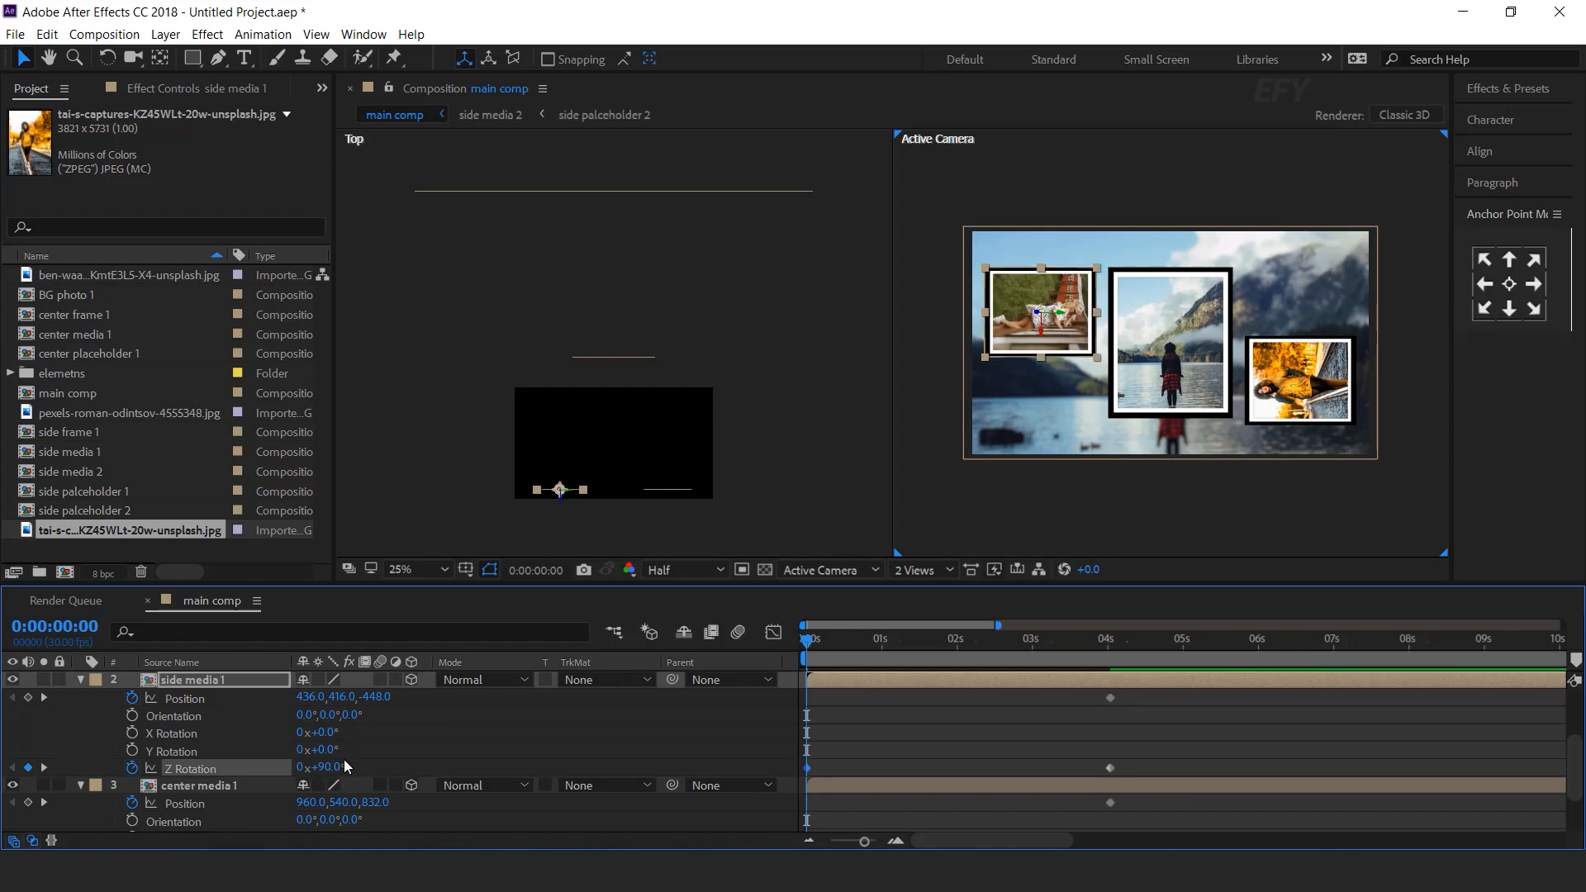
At 0:00:00:00, set center media 1's Z Rotation to -40° and its Z position to -2670
{"action": "scroll", "coordinate": [344, 760], "scroll_direction": "down", "scroll_amount": 2}
{"action": "left_click", "coordinate": [202, 733]}
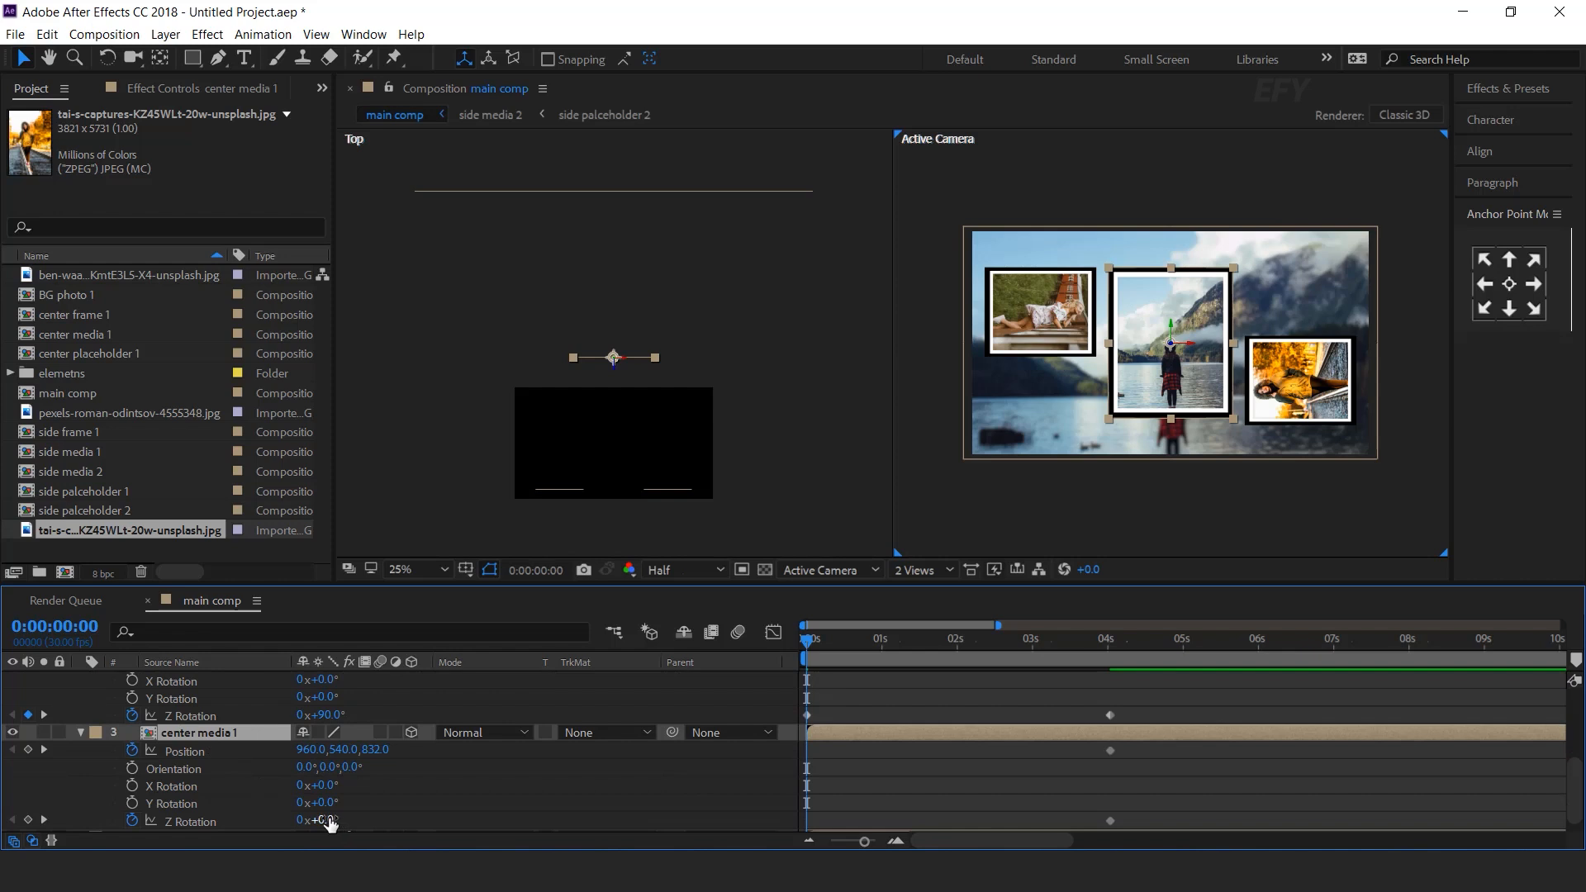
{"action": "type", "text": "-40"}
{"action": "key", "text": "Return"}
{"action": "left_click", "coordinate": [197, 734]}
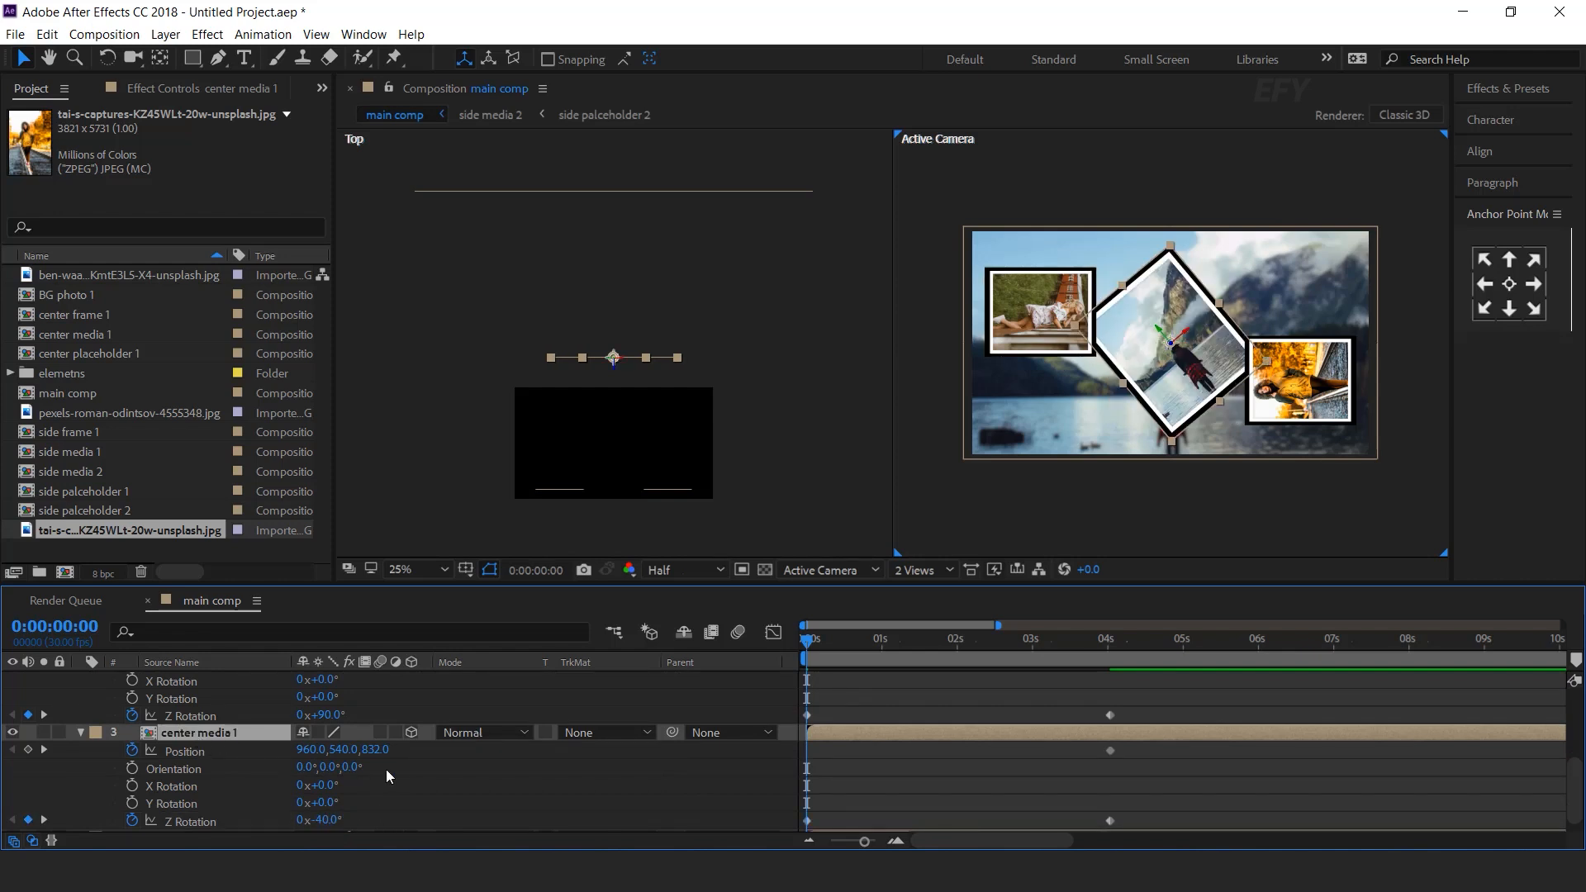
{"action": "left_click_drag", "start_coordinate": [376, 760], "coordinate": [41, 771]}
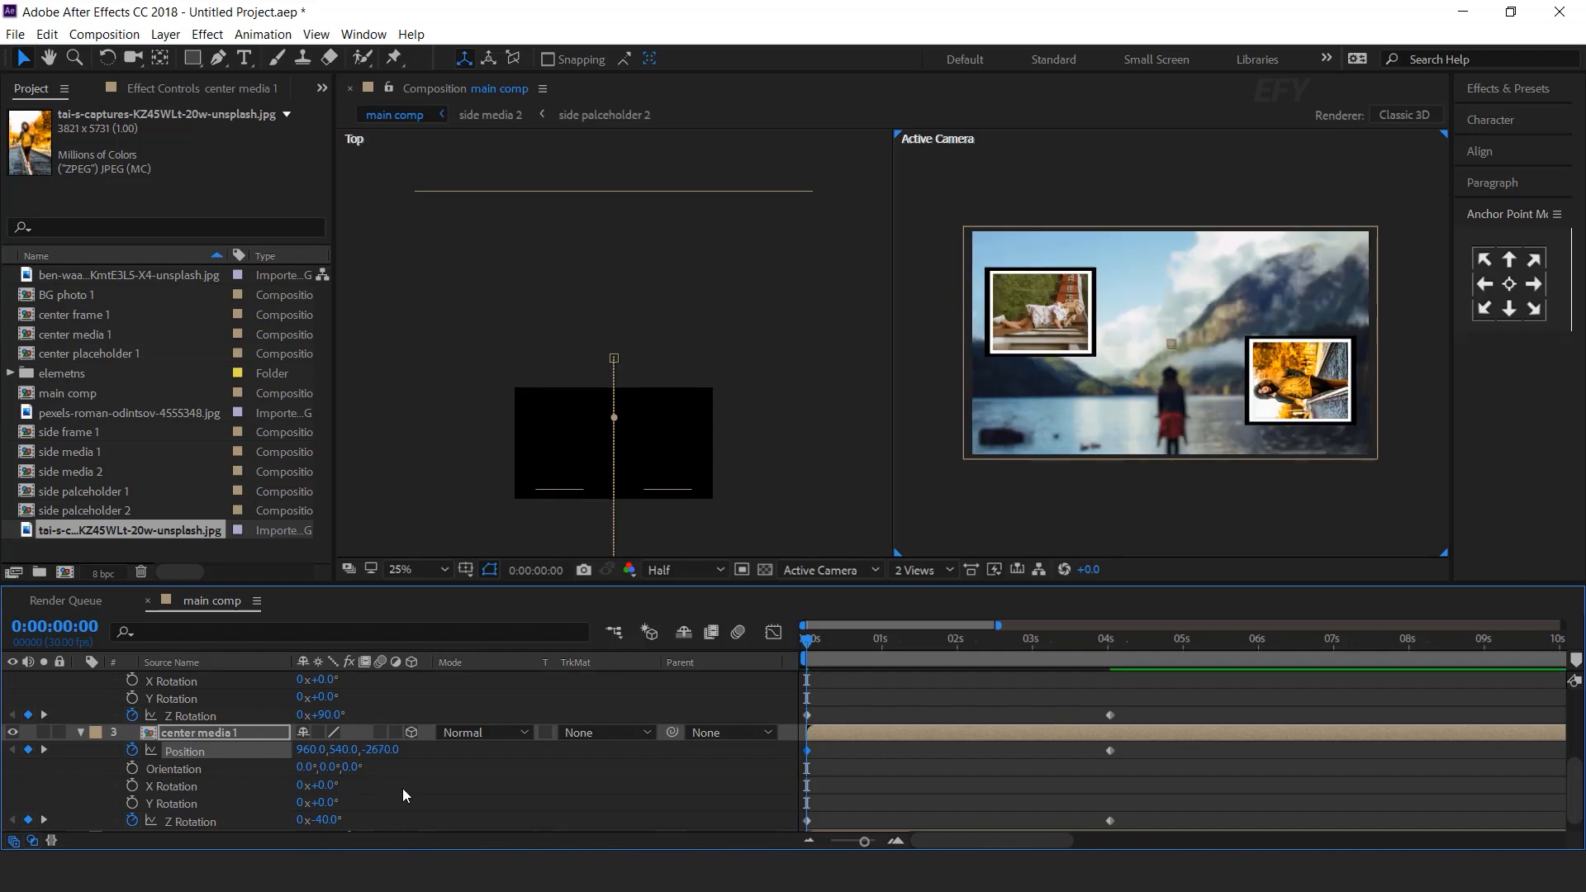
Set side media 1's X position to -402 at 0:00:00:00 so it starts outside the frame
{"action": "scroll", "coordinate": [404, 786], "scroll_direction": "up", "scroll_amount": 1}
{"action": "left_click", "coordinate": [204, 683]}
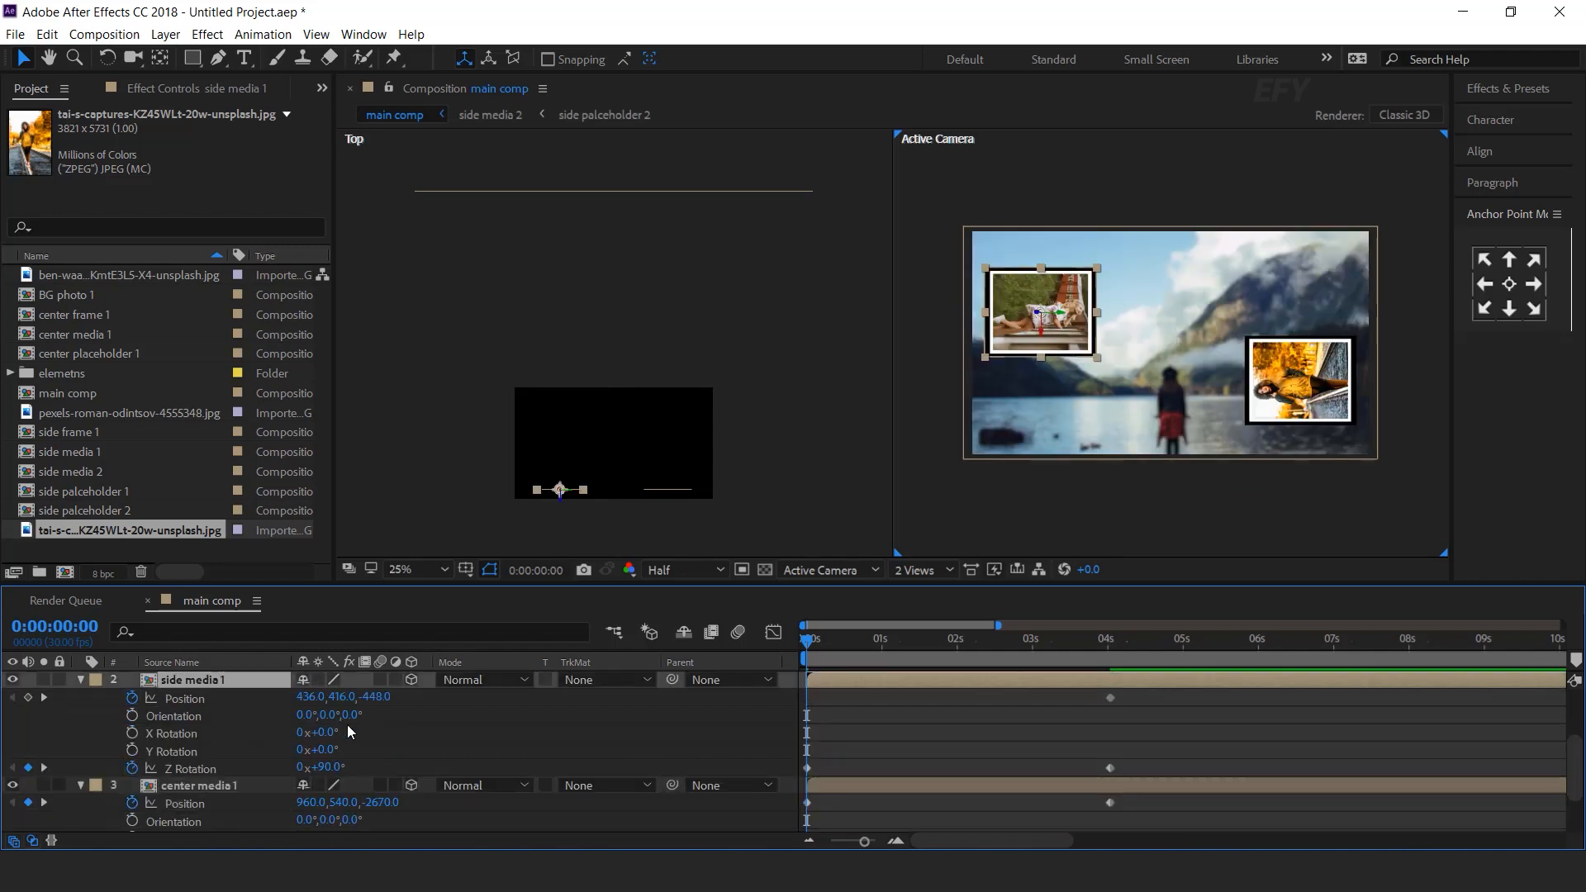
{"action": "scroll", "coordinate": [351, 731], "scroll_direction": "up", "scroll_amount": 1}
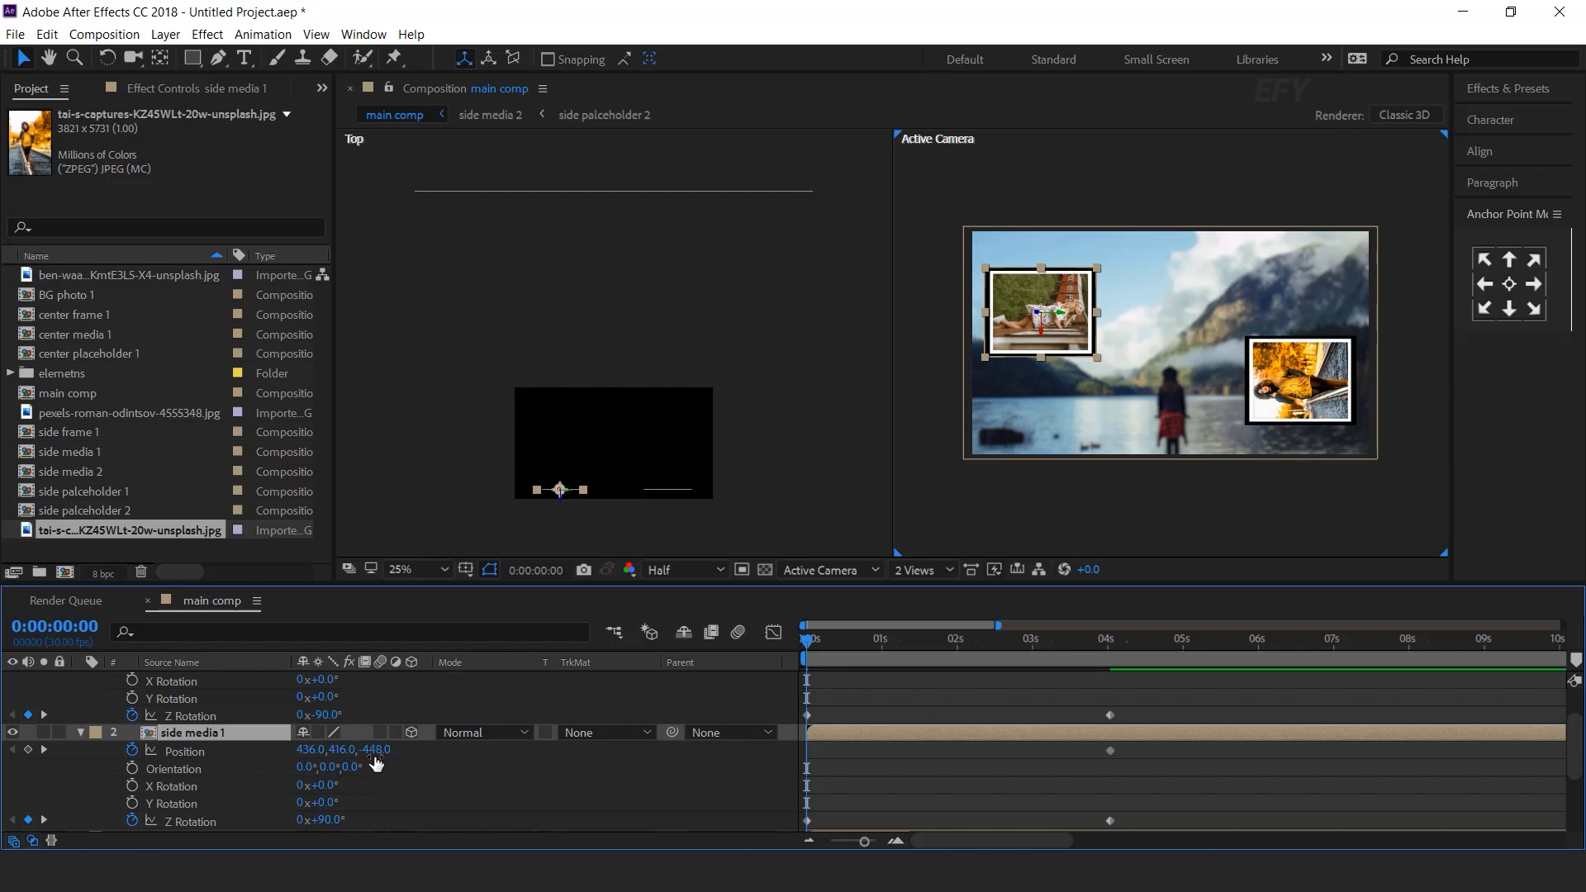
{"action": "left_click_drag", "start_coordinate": [310, 751], "coordinate": [178, 754]}
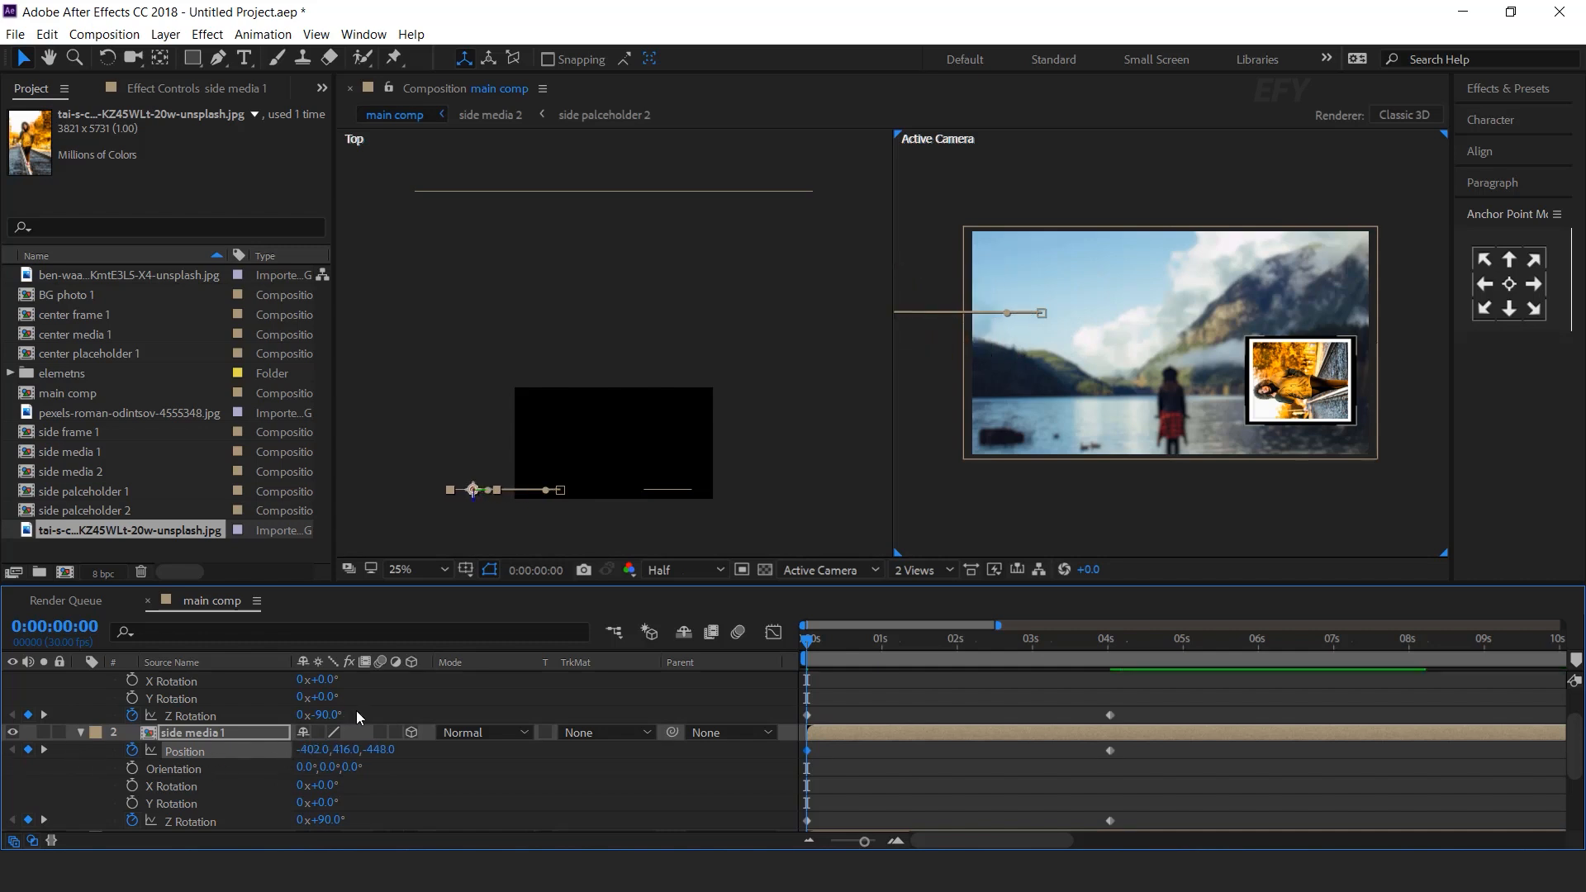
Set side media 2's X position to 2169 at 0:00:00:00 and preview the fly-in animation
{"action": "scroll", "coordinate": [364, 712], "scroll_direction": "up", "scroll_amount": 2}
{"action": "left_click", "coordinate": [219, 679]}
{"action": "left_click_drag", "start_coordinate": [322, 698], "coordinate": [1049, 711]}
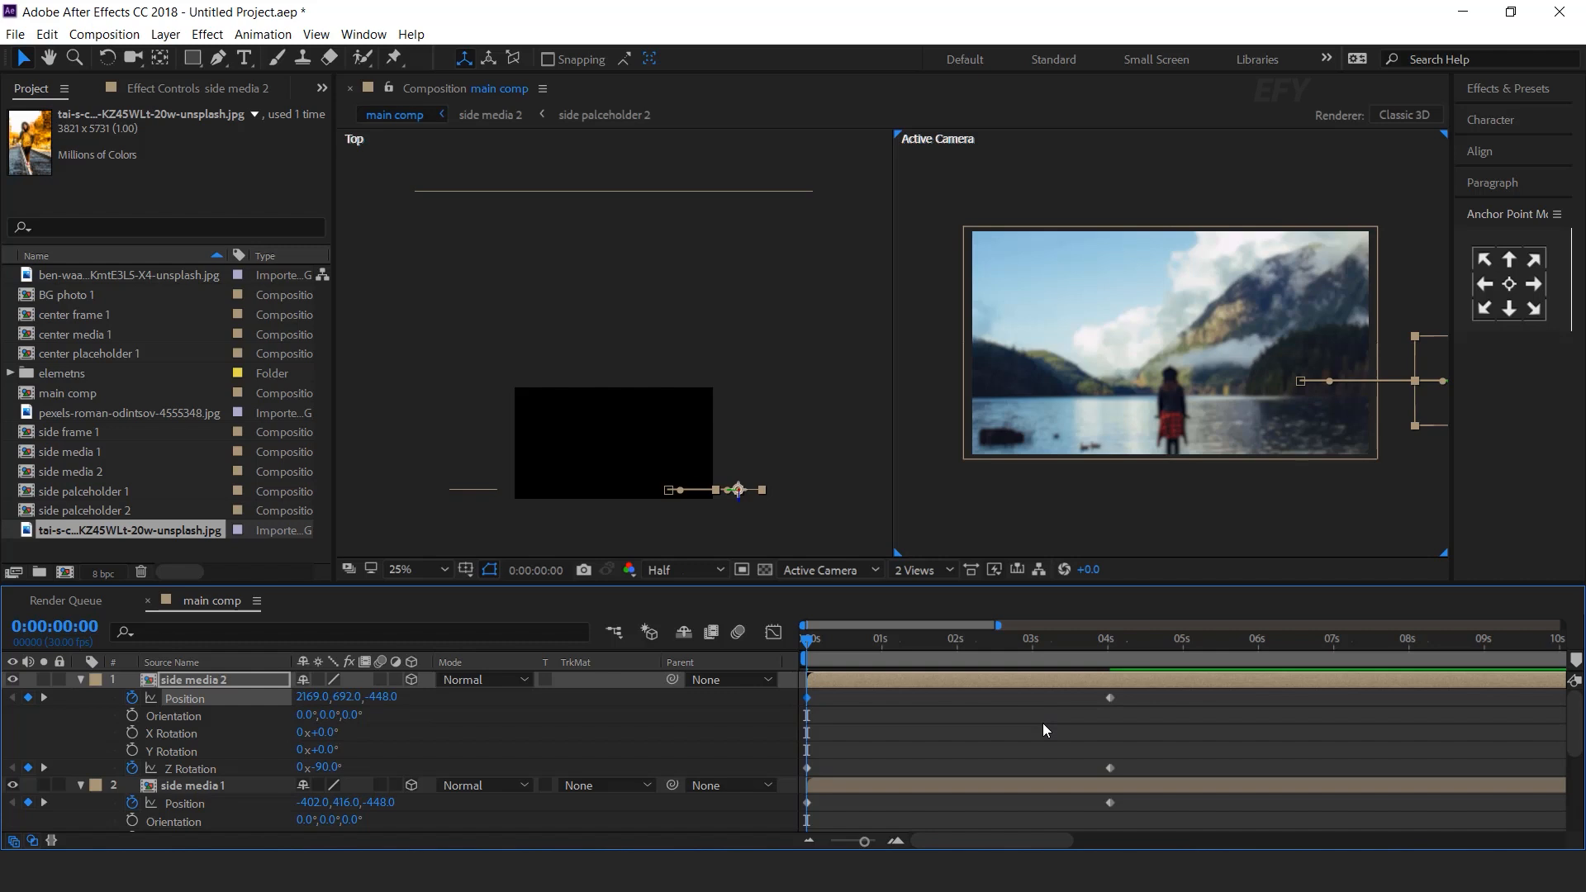
{"action": "scroll", "coordinate": [1003, 735], "scroll_direction": "down", "scroll_amount": 3}
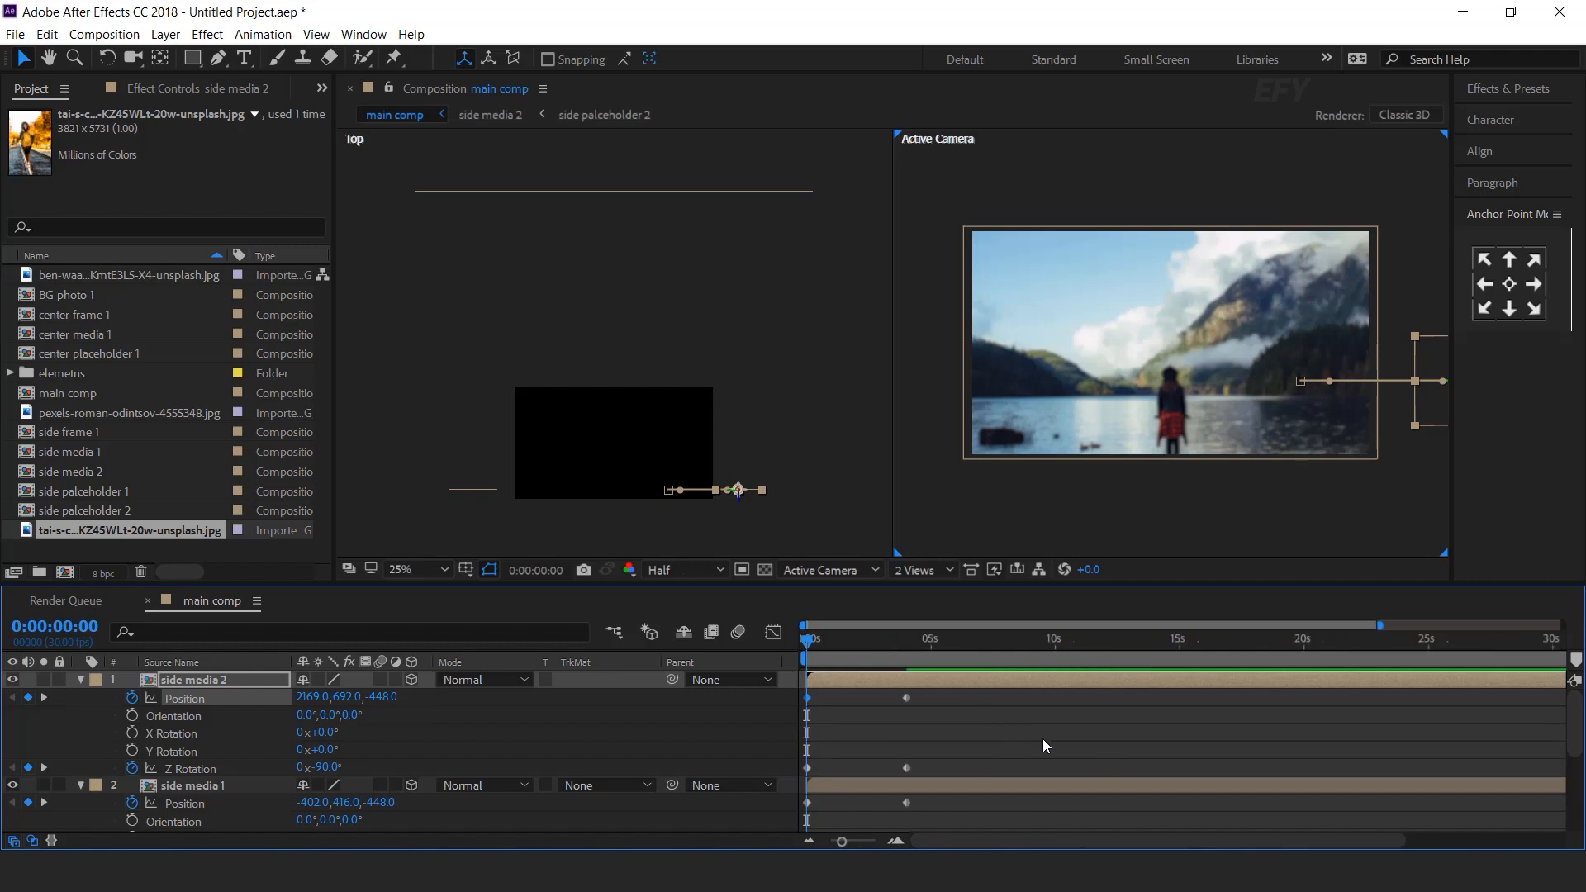
{"action": "key", "text": "space"}
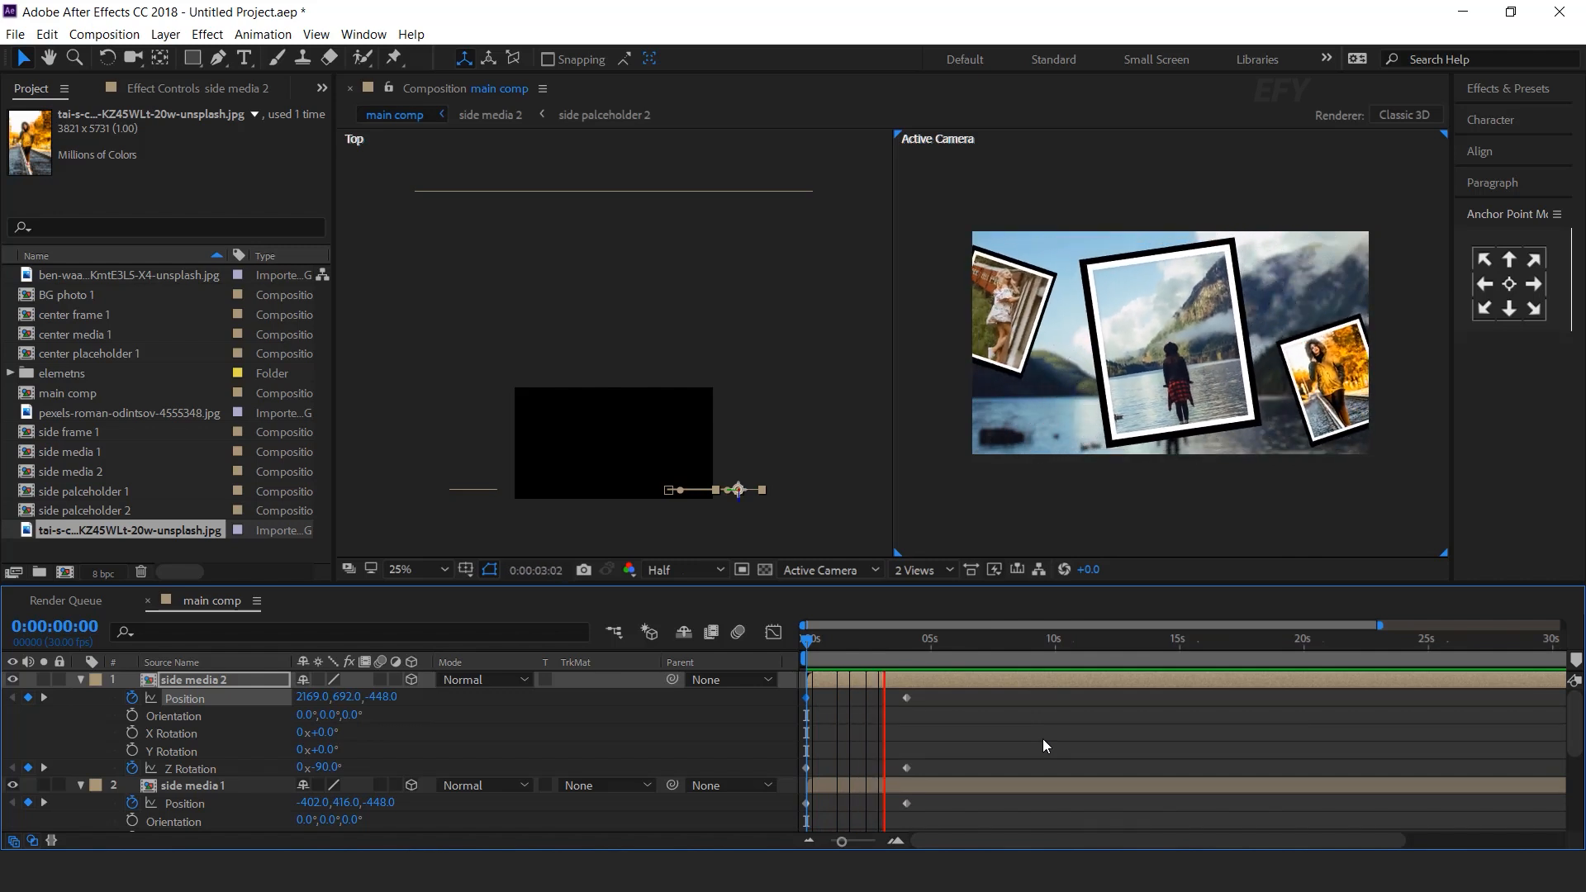
Apply Easy Ease to all Position and Z Rotation keyframes of side media 2, side media 1 and center media 1
{"action": "left_click", "coordinate": [808, 641]}
{"action": "left_click_drag", "start_coordinate": [994, 692], "coordinate": [776, 818]}
{"action": "scroll", "coordinate": [909, 756], "scroll_direction": "up", "scroll_amount": 3}
{"action": "right_click", "coordinate": [906, 752]}
{"action": "mouse_move", "coordinate": [983, 740]}
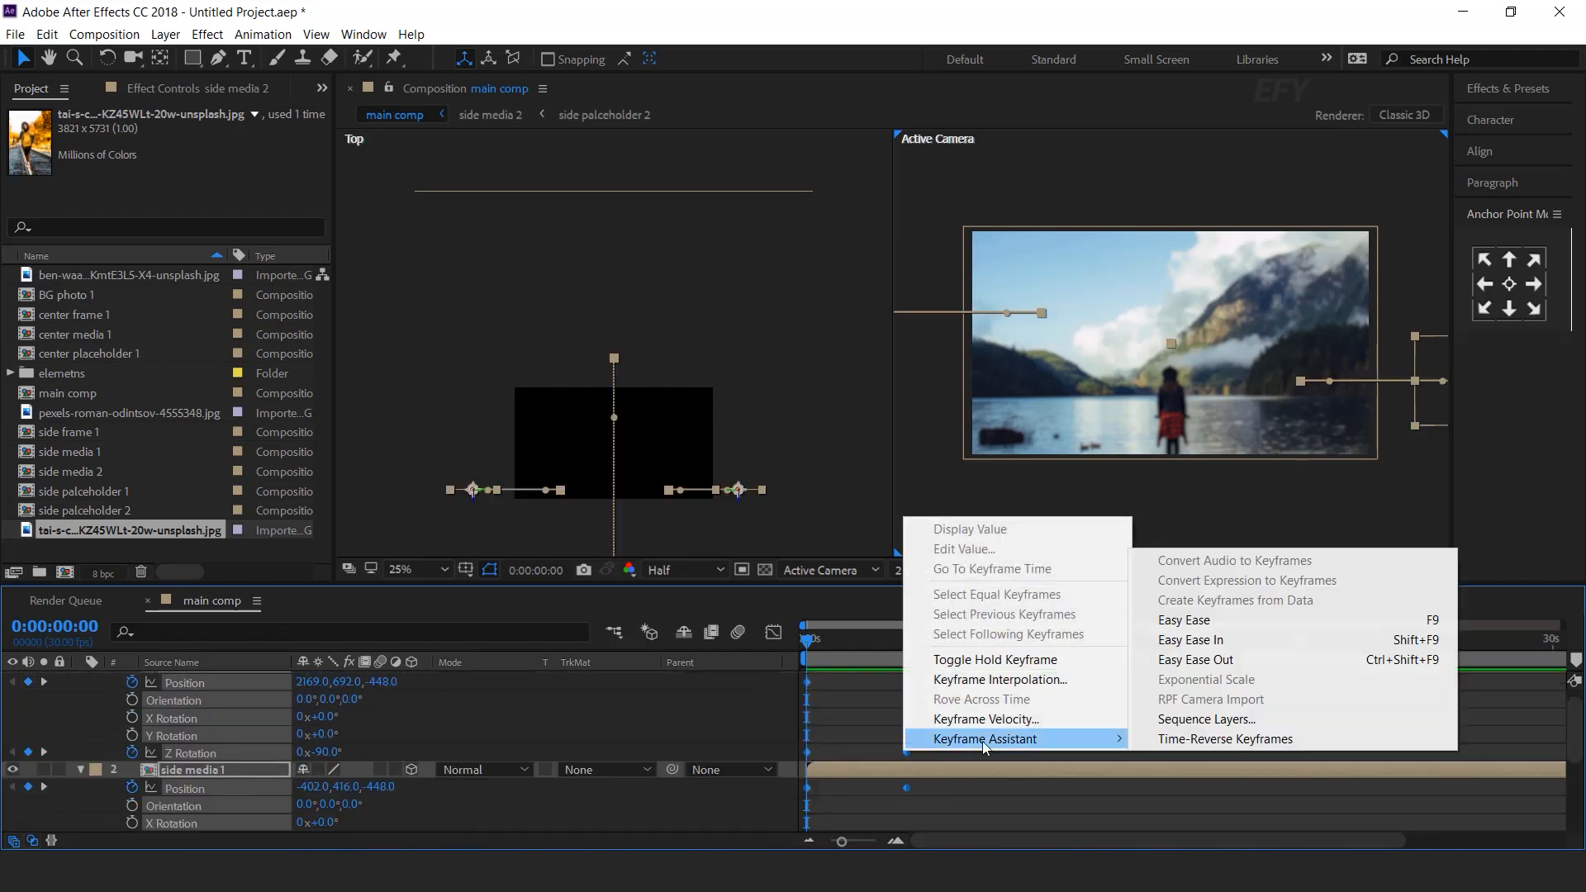
{"action": "left_click", "coordinate": [1238, 622]}
Reshape the photo keyframes' speed graph so the motion peaks early and slows gradually into the final keyframes, and preview it
{"action": "left_click", "coordinate": [773, 632]}
{"action": "left_click_drag", "start_coordinate": [890, 785], "coordinate": [860, 788]}
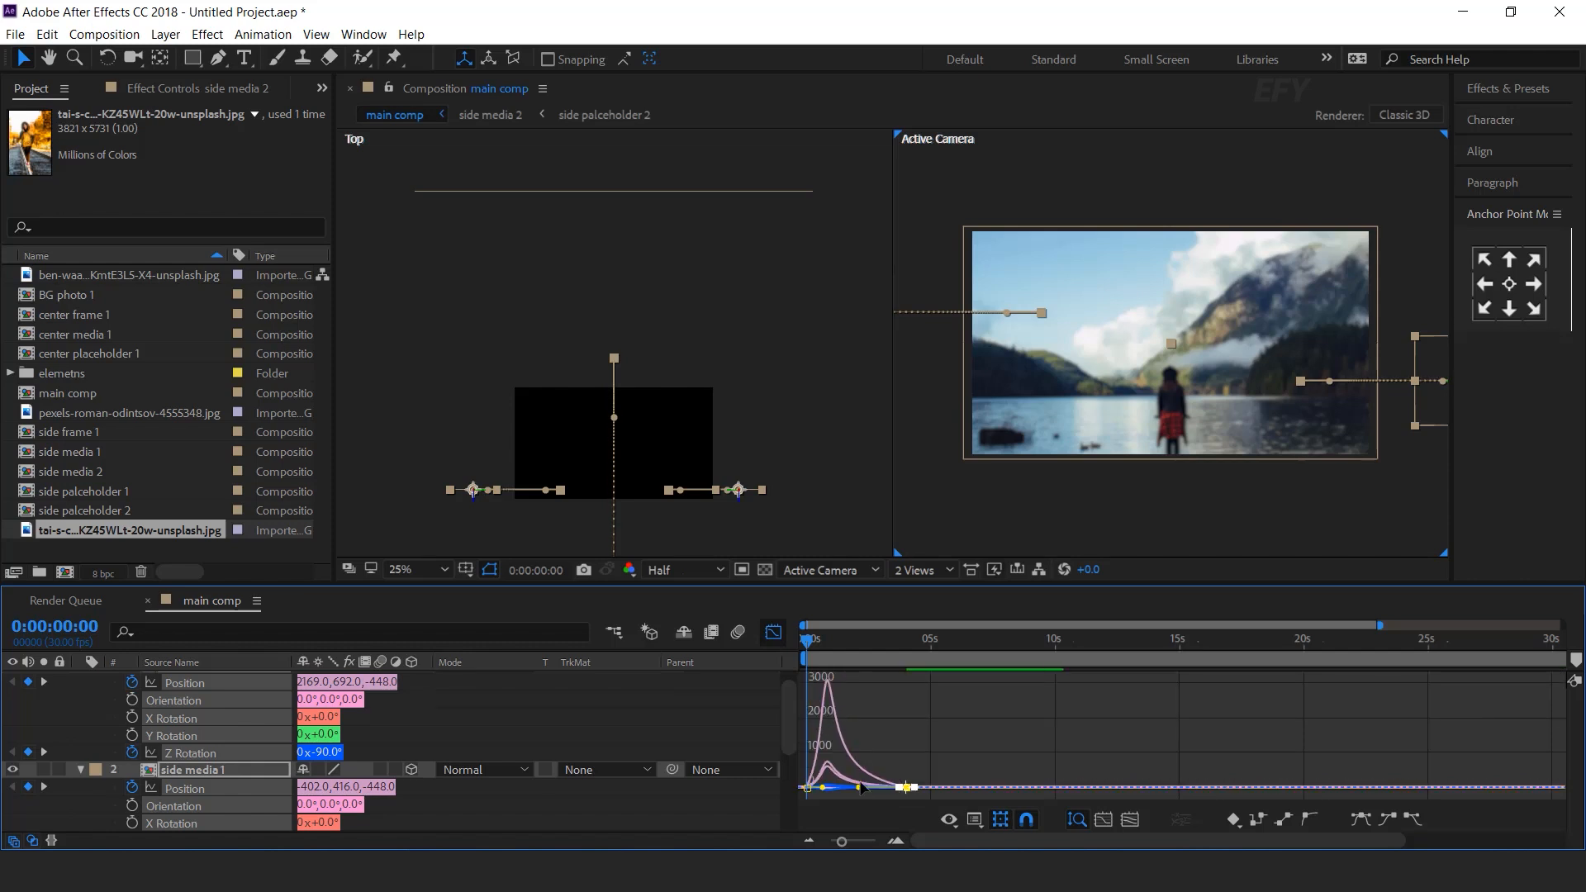
{"action": "left_click", "coordinate": [773, 632]}
{"action": "key", "text": "space"}
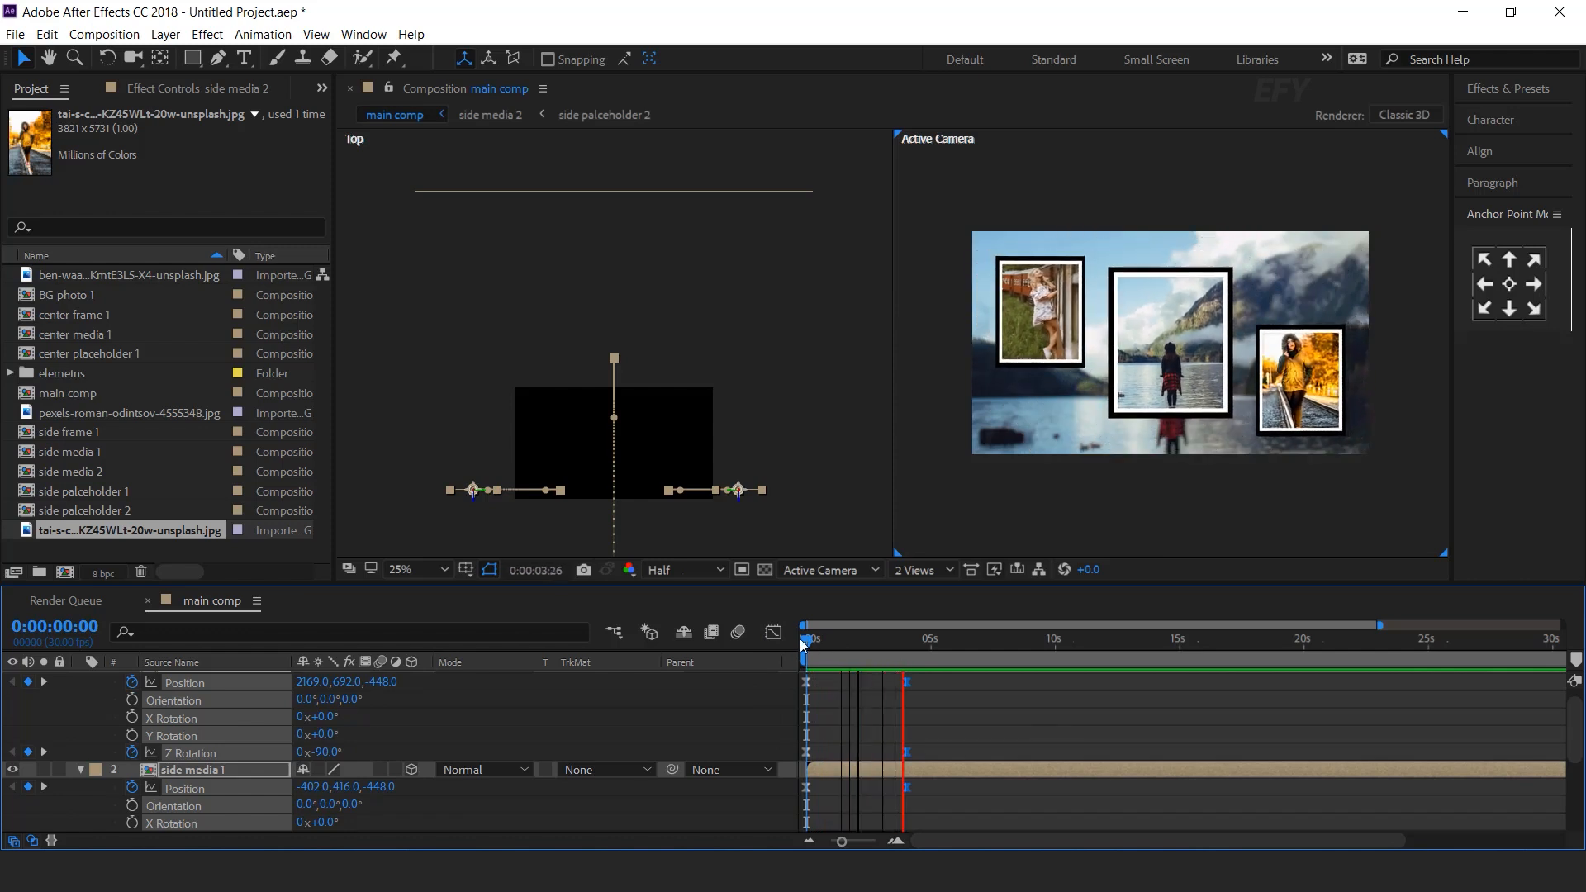
{"action": "key", "text": "space"}
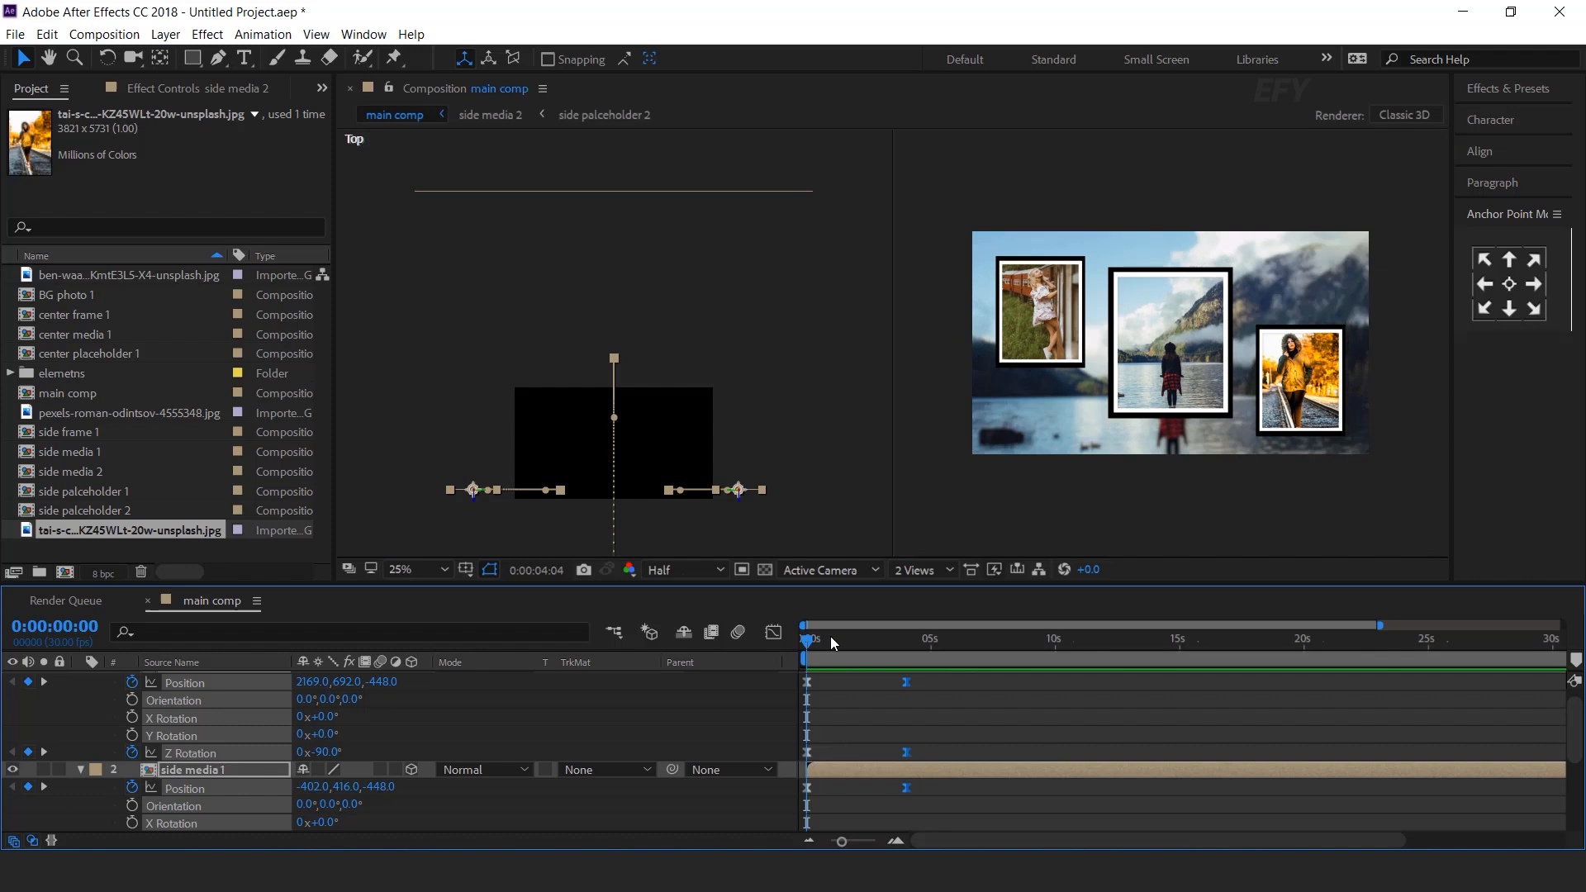
{"action": "left_click", "coordinate": [842, 638]}
{"action": "scroll", "coordinate": [388, 711], "scroll_direction": "up", "scroll_amount": 1}
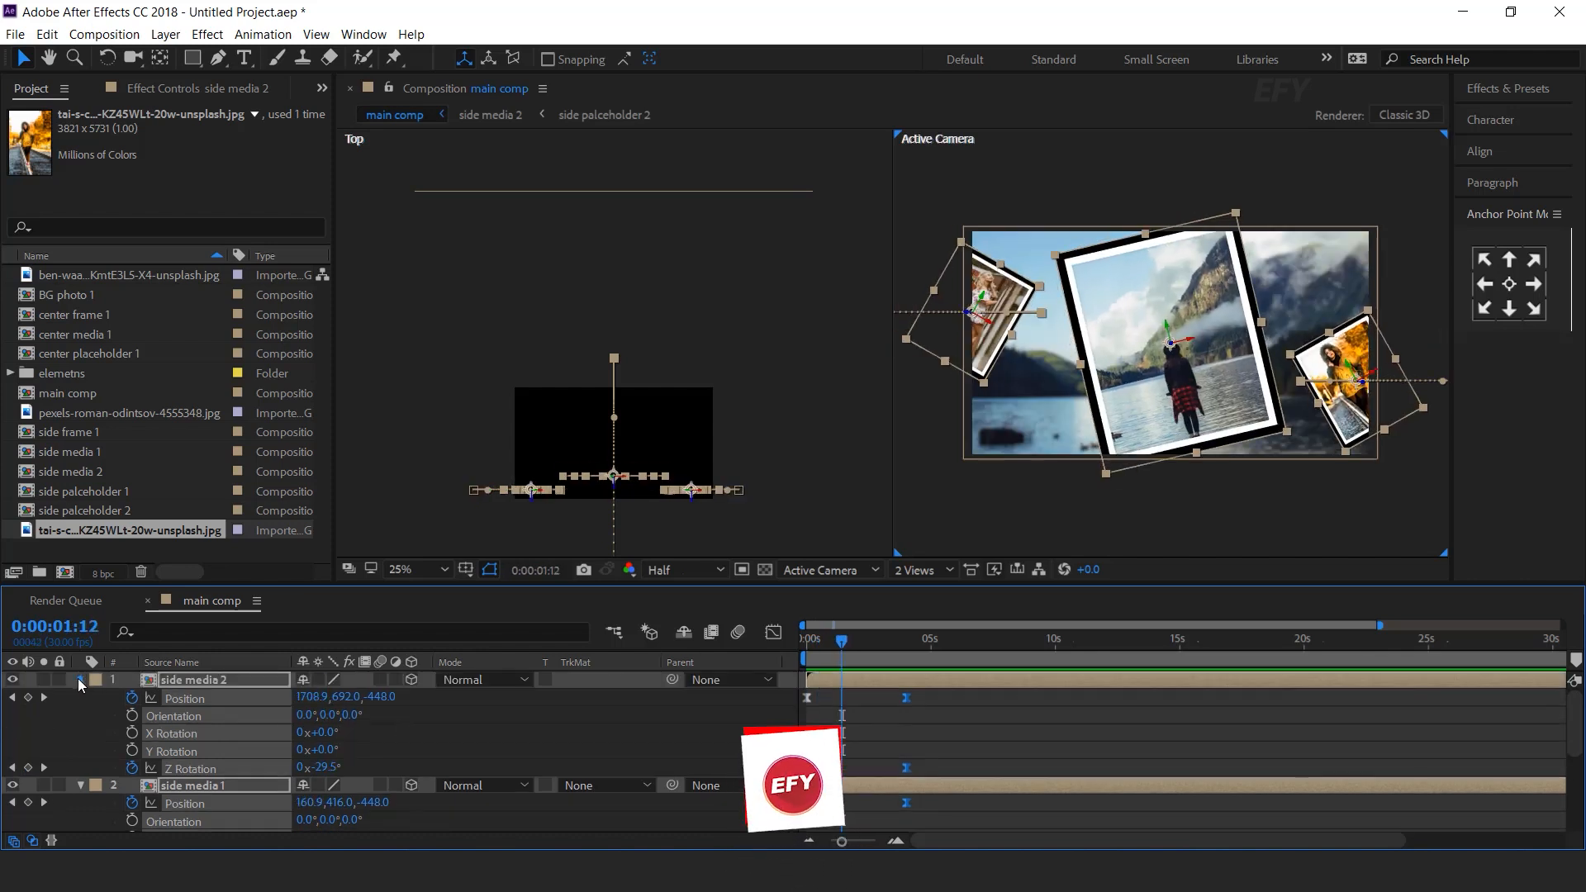
Collapse the layer properties and add a Two-Node Camera with the 50mm preset to main comp
{"action": "key", "text": "ctrl+grave"}
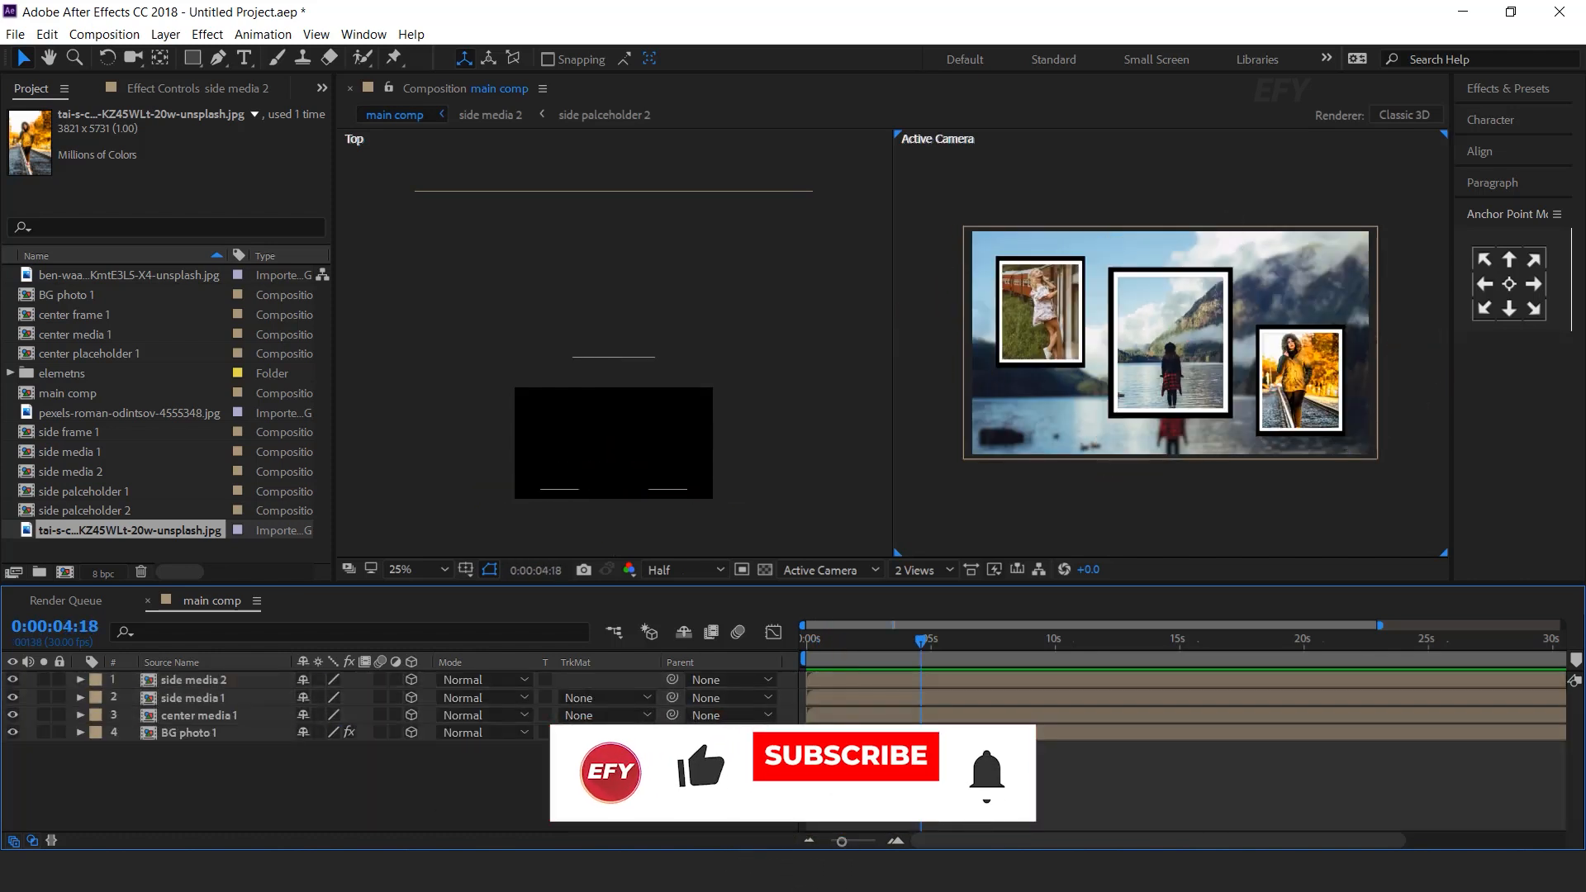
{"action": "right_click", "coordinate": [722, 552]}
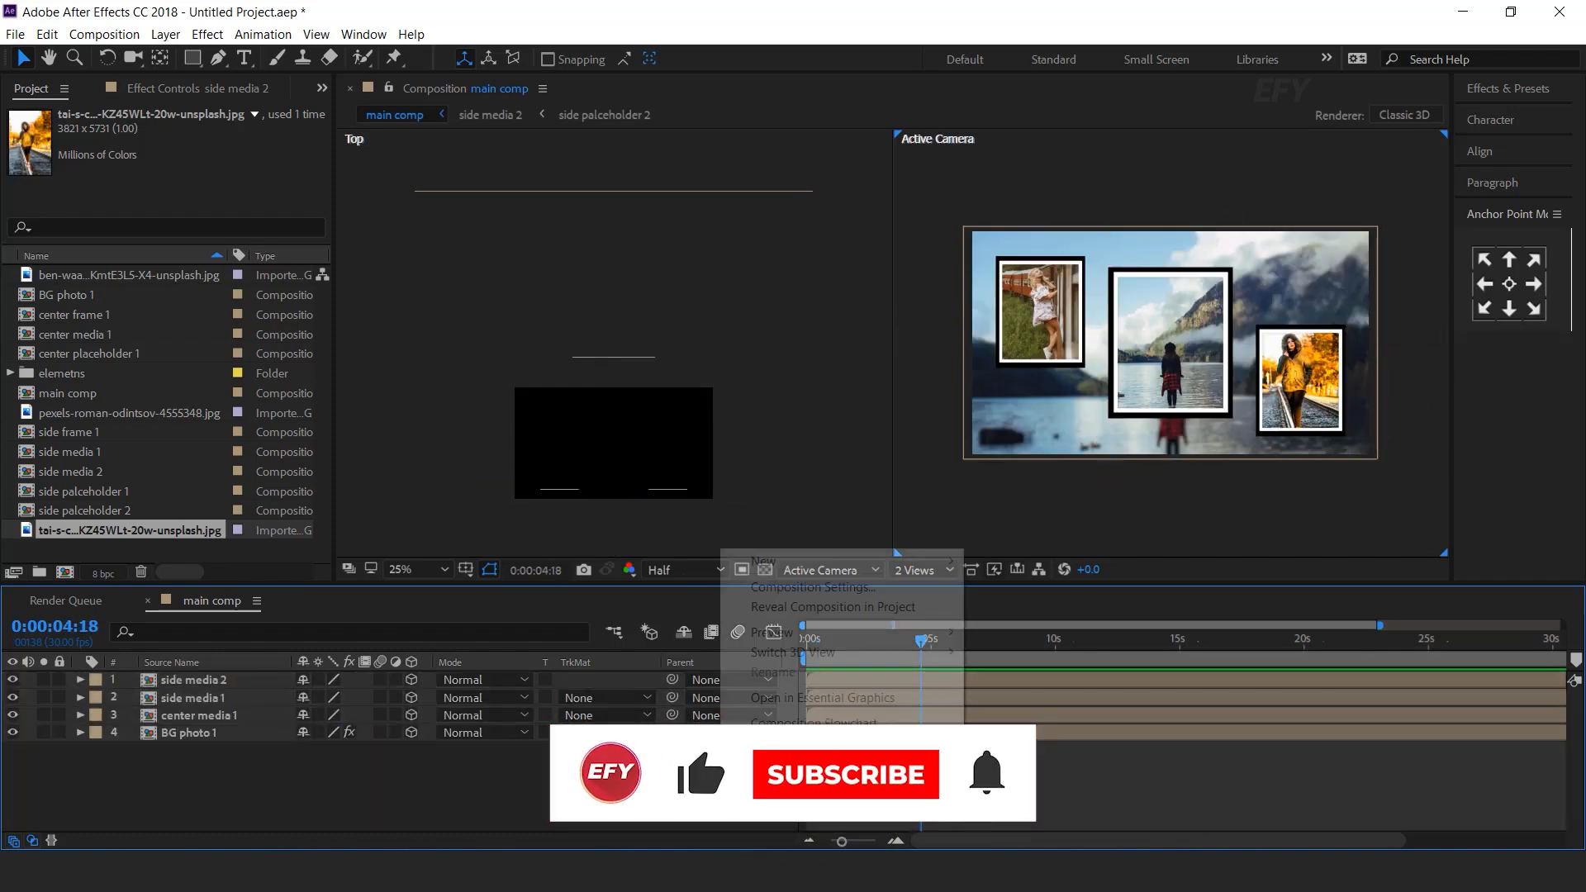
{"action": "mouse_move", "coordinate": [826, 561]}
{"action": "left_click", "coordinate": [1071, 650]}
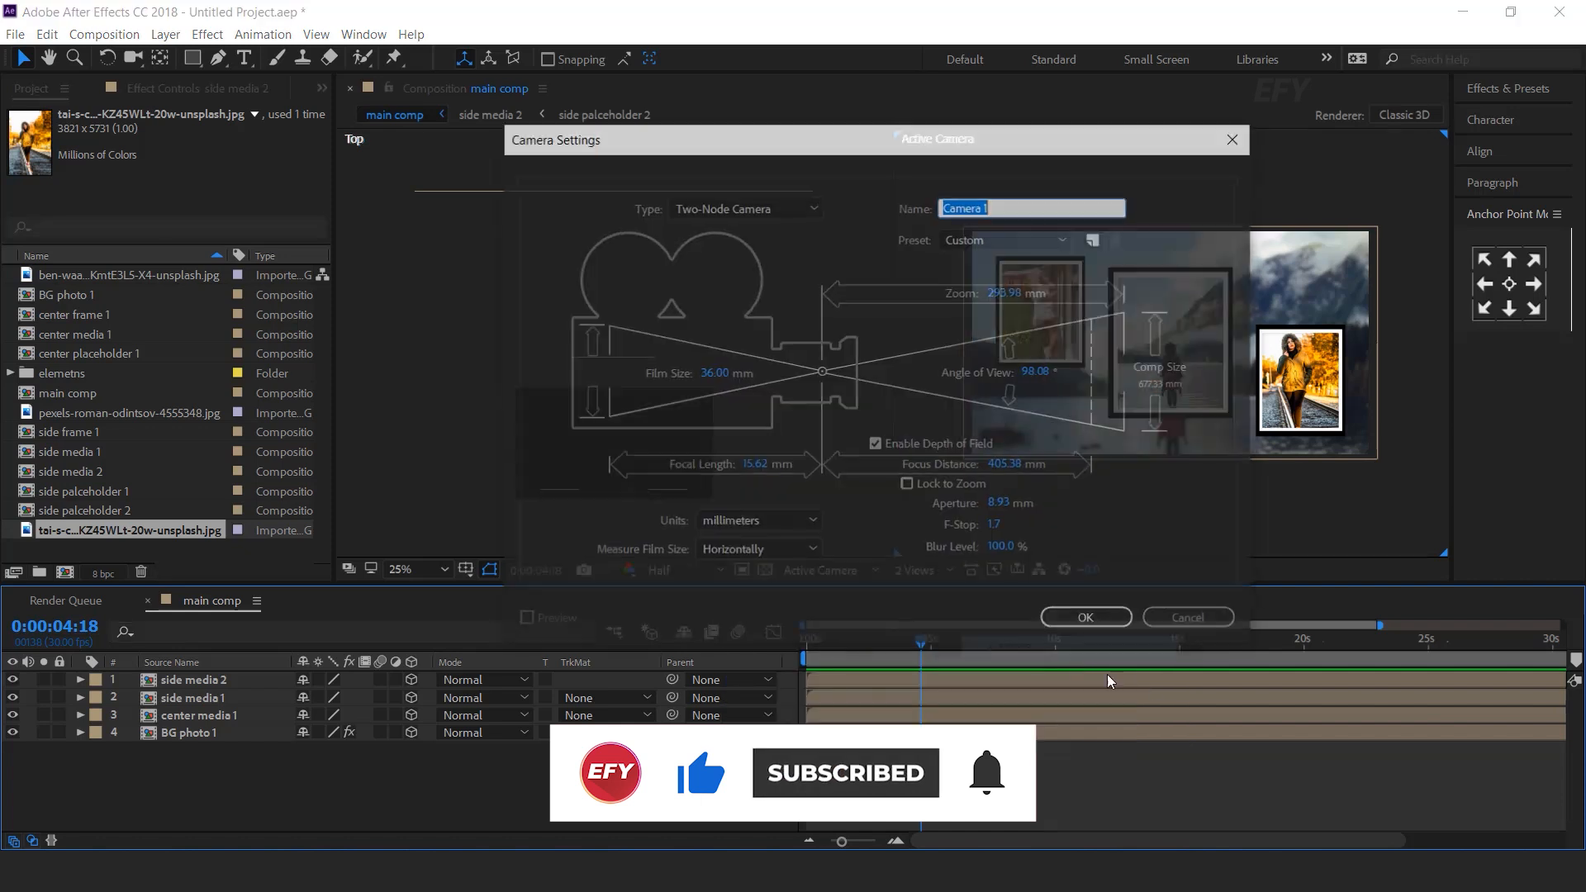
{"action": "left_click", "coordinate": [1005, 238]}
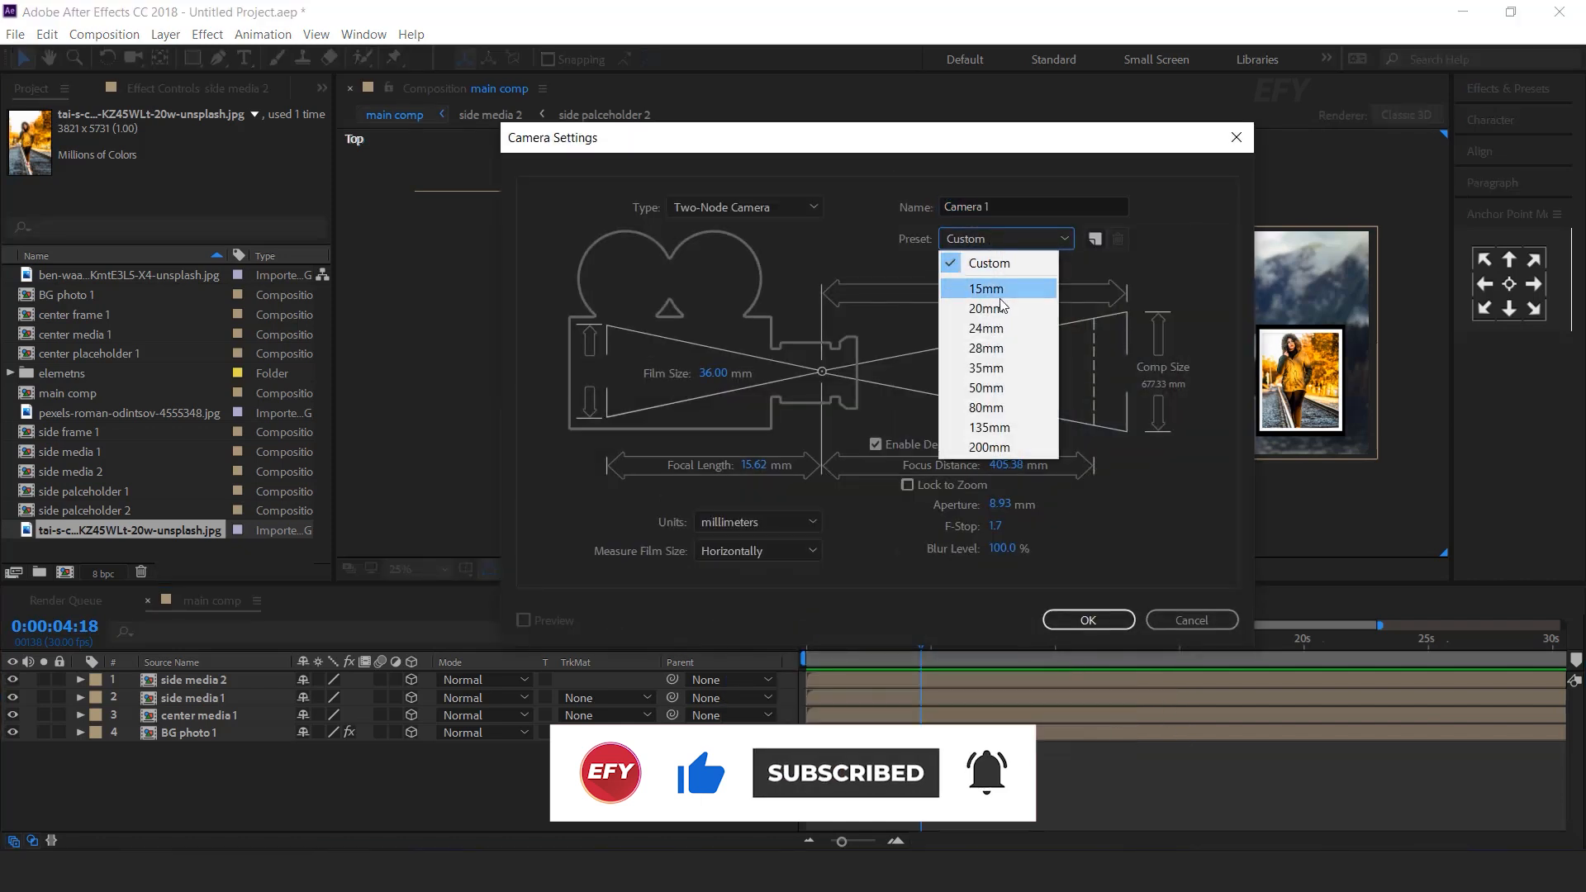
{"action": "left_click", "coordinate": [990, 388]}
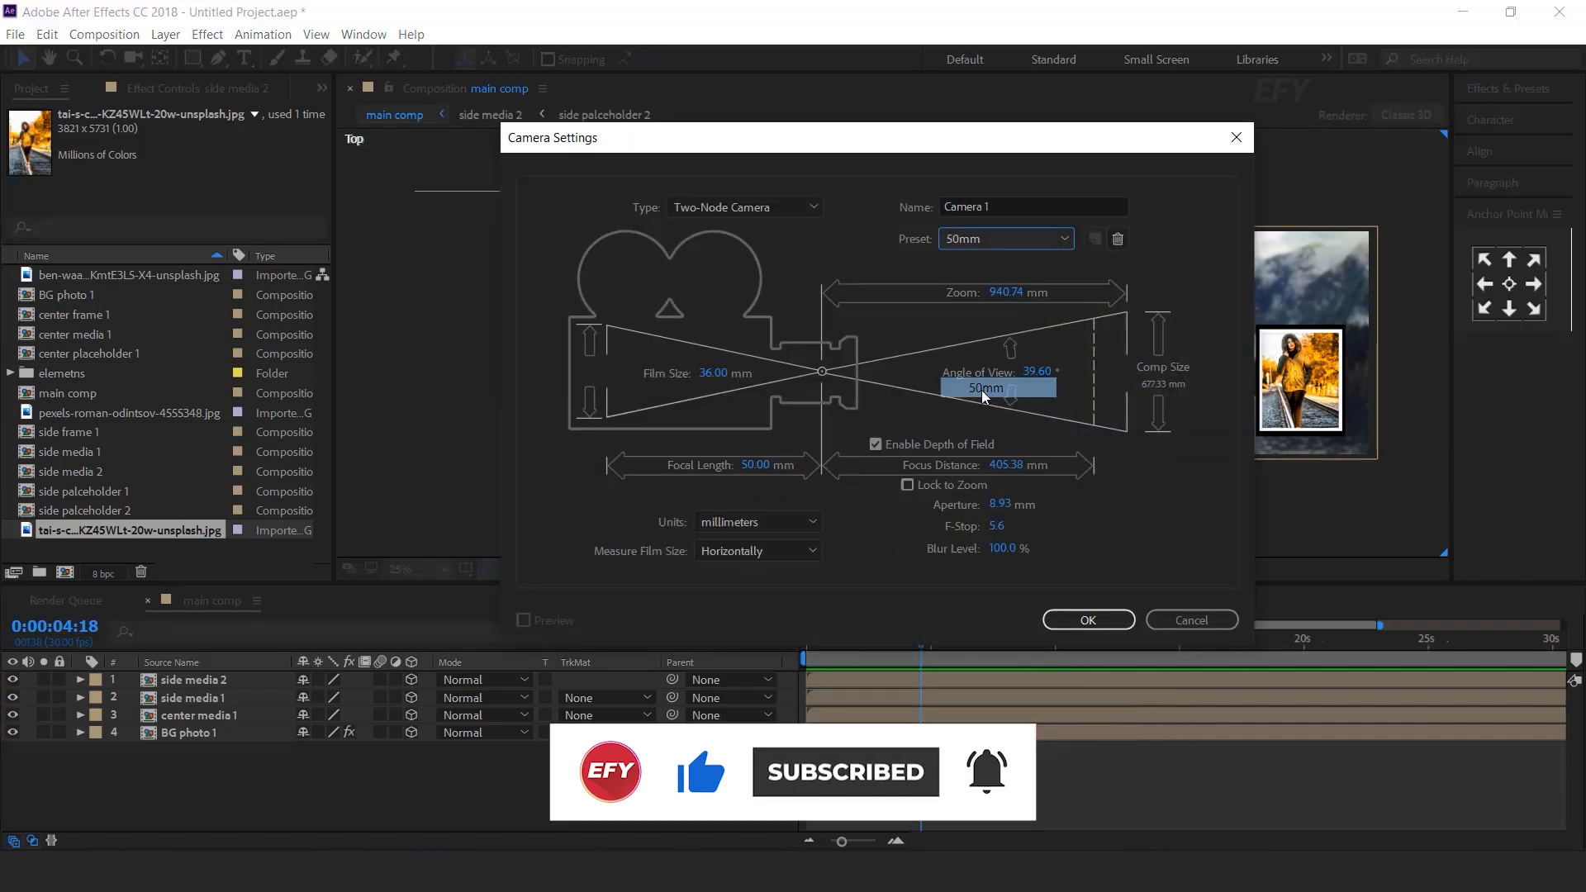
{"action": "left_click", "coordinate": [1098, 624]}
Add a null object, make it a 3D layer and parent Camera 1 to it
{"action": "right_click", "coordinate": [733, 803]}
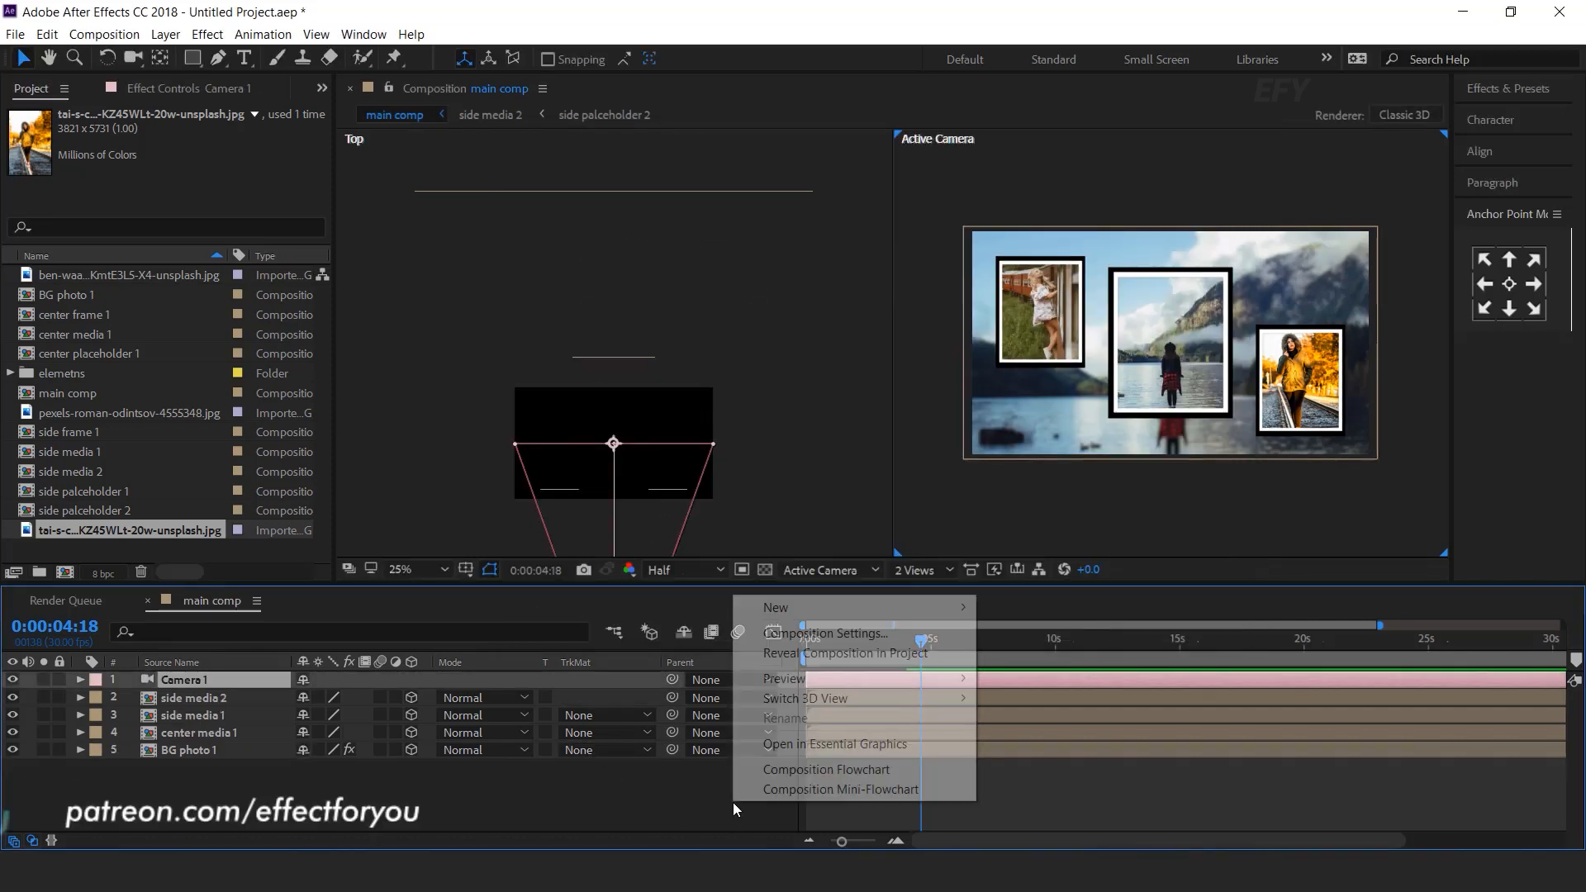
{"action": "mouse_move", "coordinate": [830, 603]}
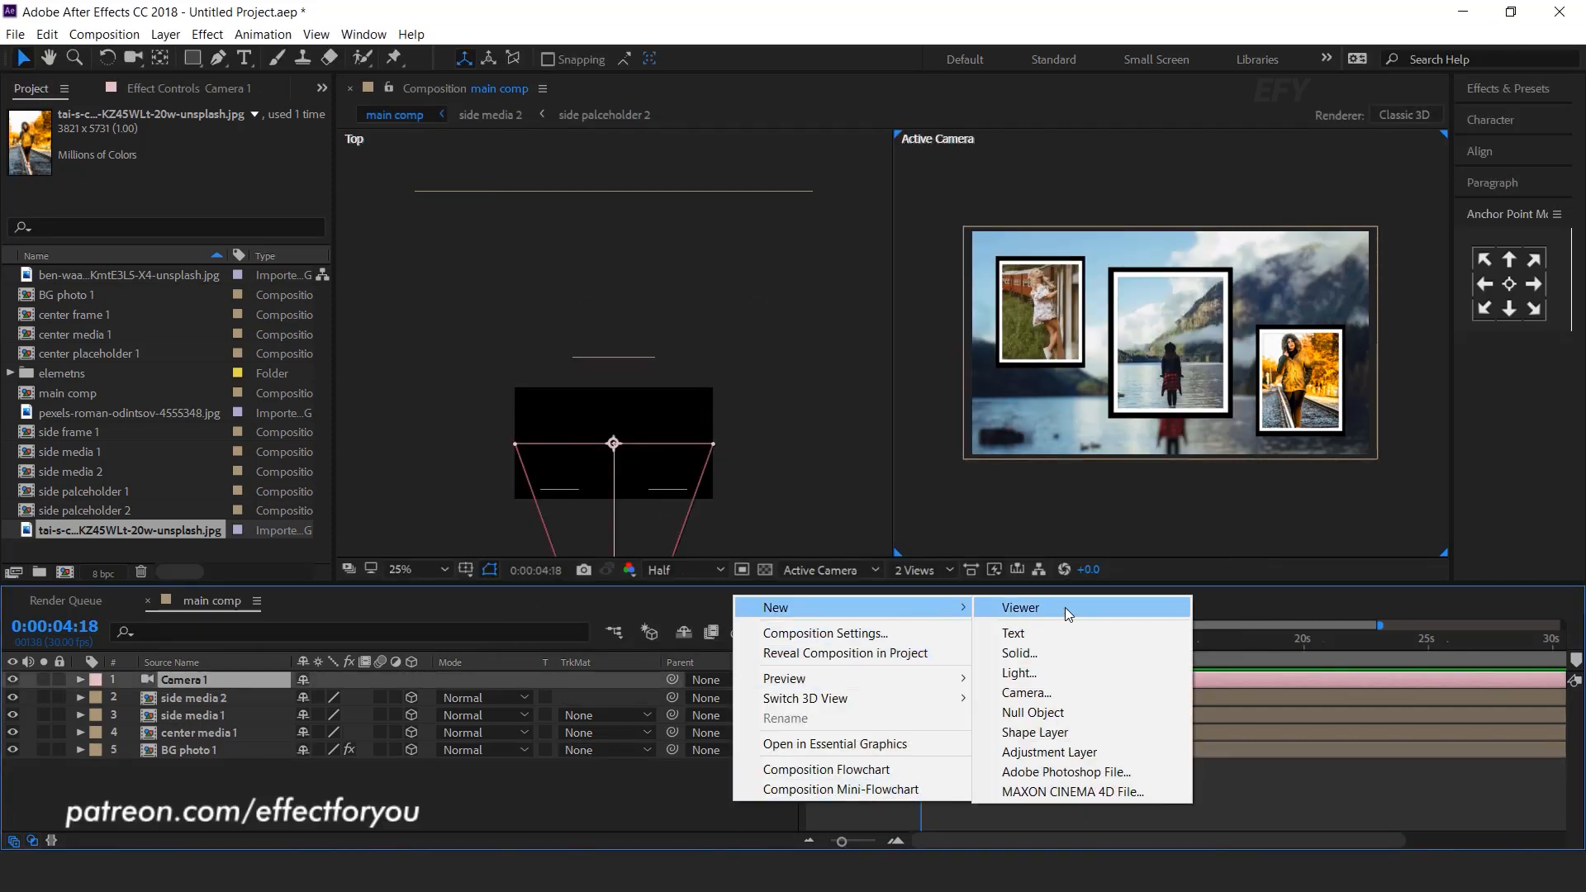
{"action": "left_click", "coordinate": [1060, 718]}
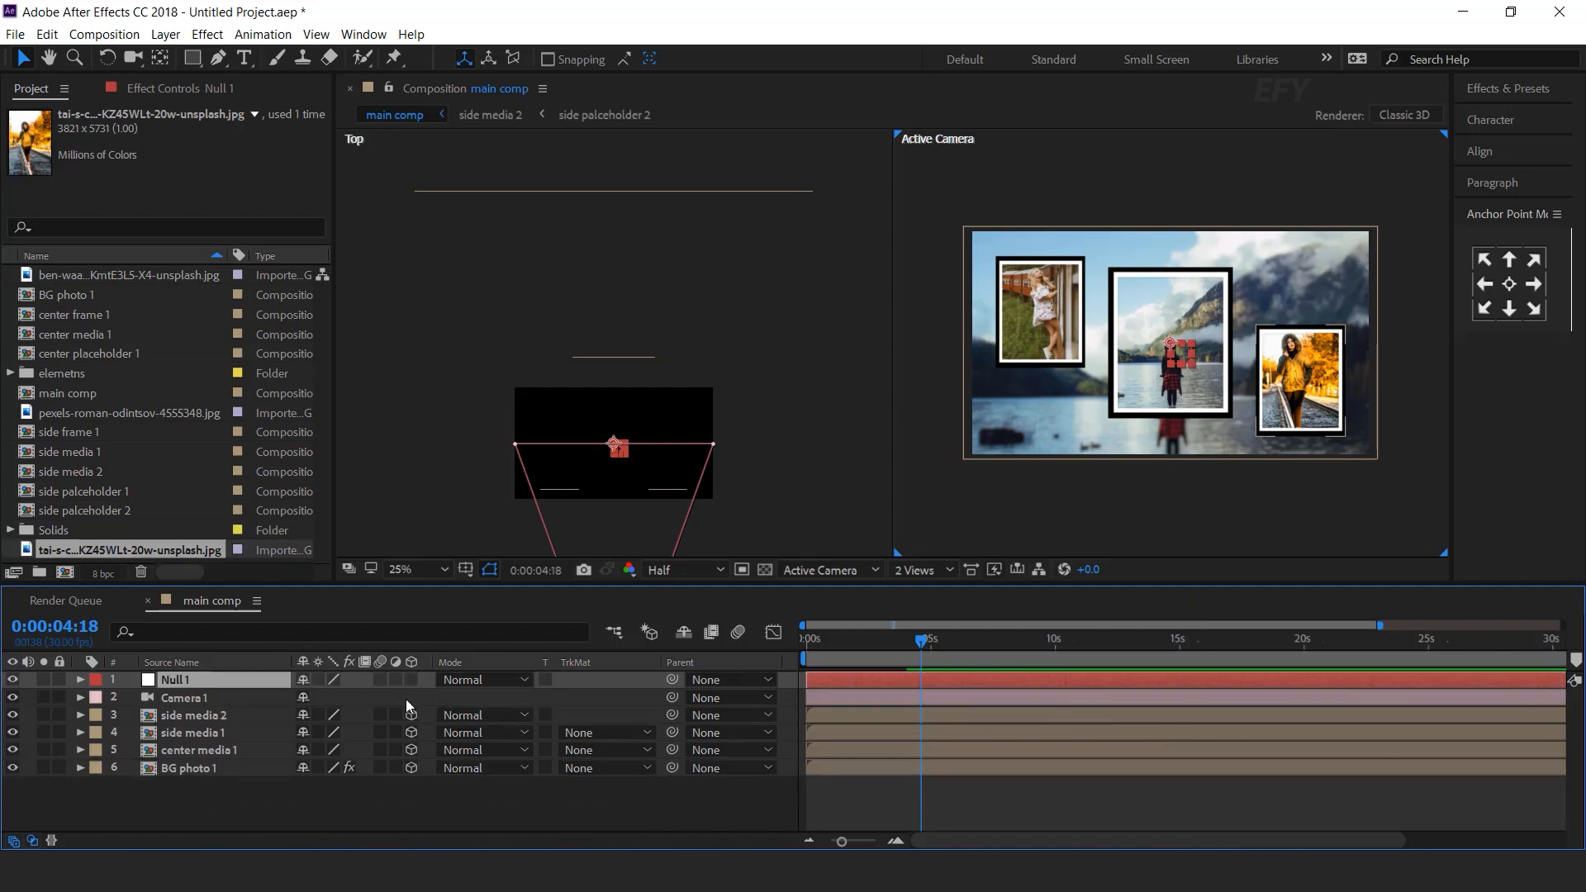
{"action": "left_click", "coordinate": [413, 678]}
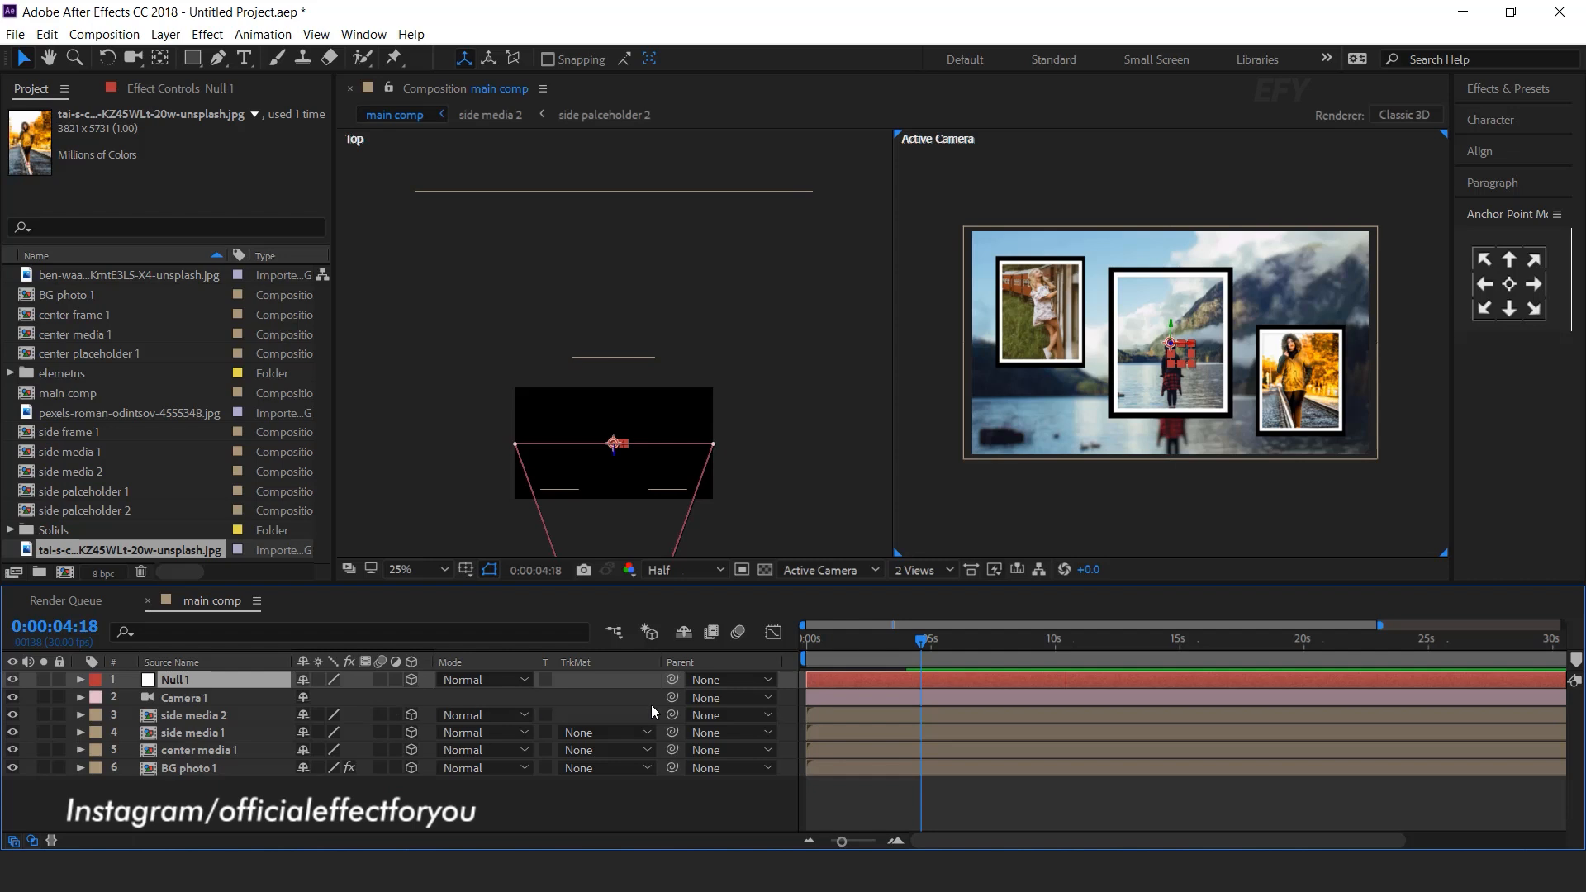
{"action": "left_click_drag", "start_coordinate": [673, 702], "coordinate": [211, 681]}
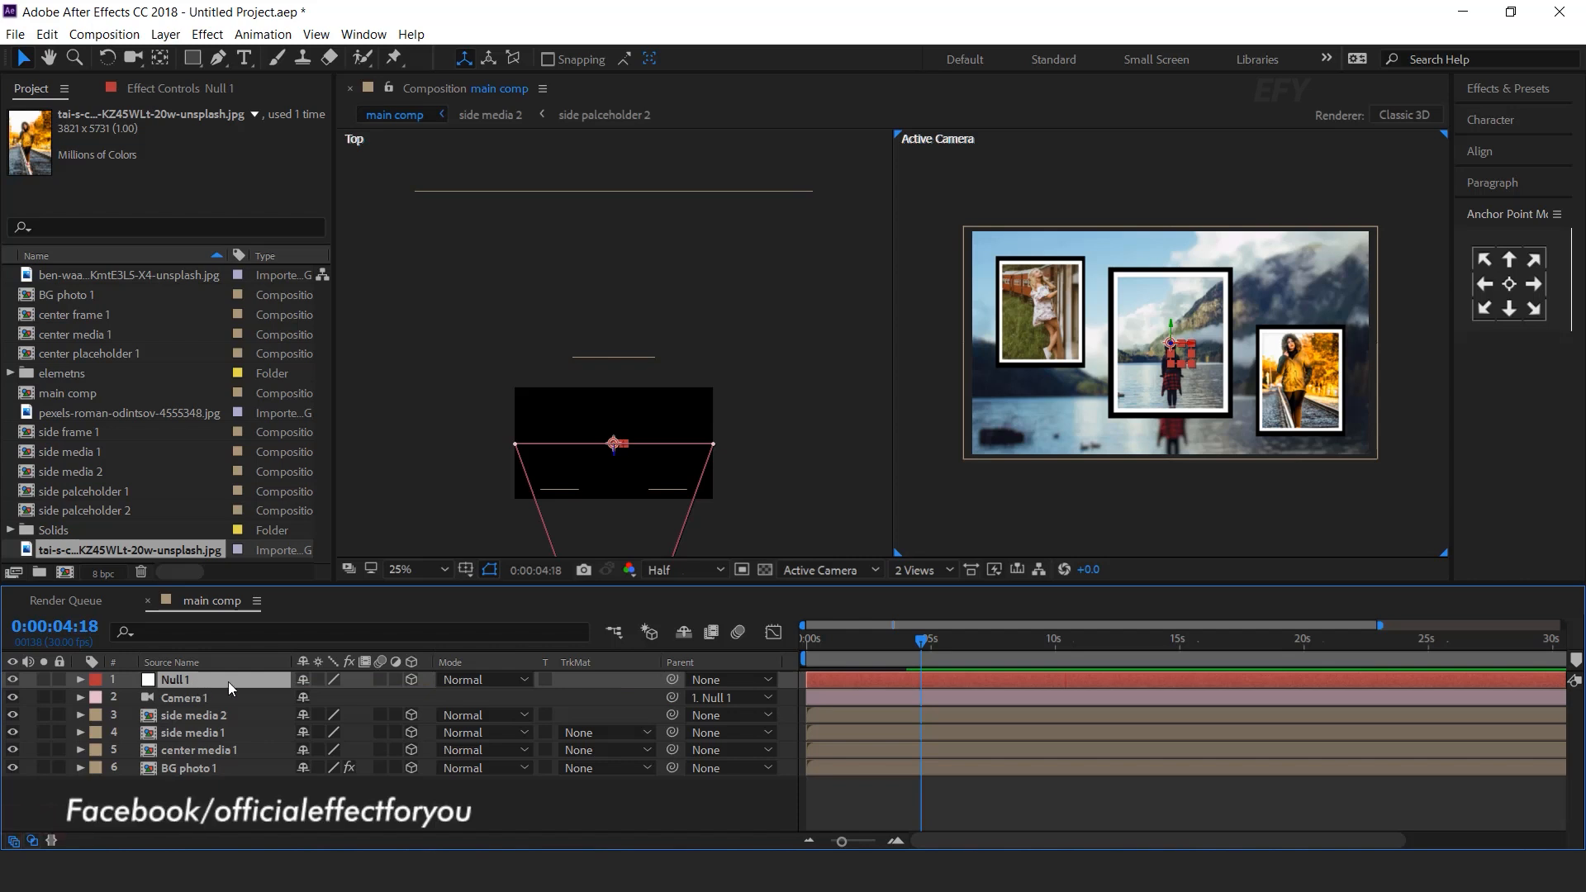
Add Position and Z Rotation keyframes to the null at 0:00:04:00
{"action": "key", "text": "p"}
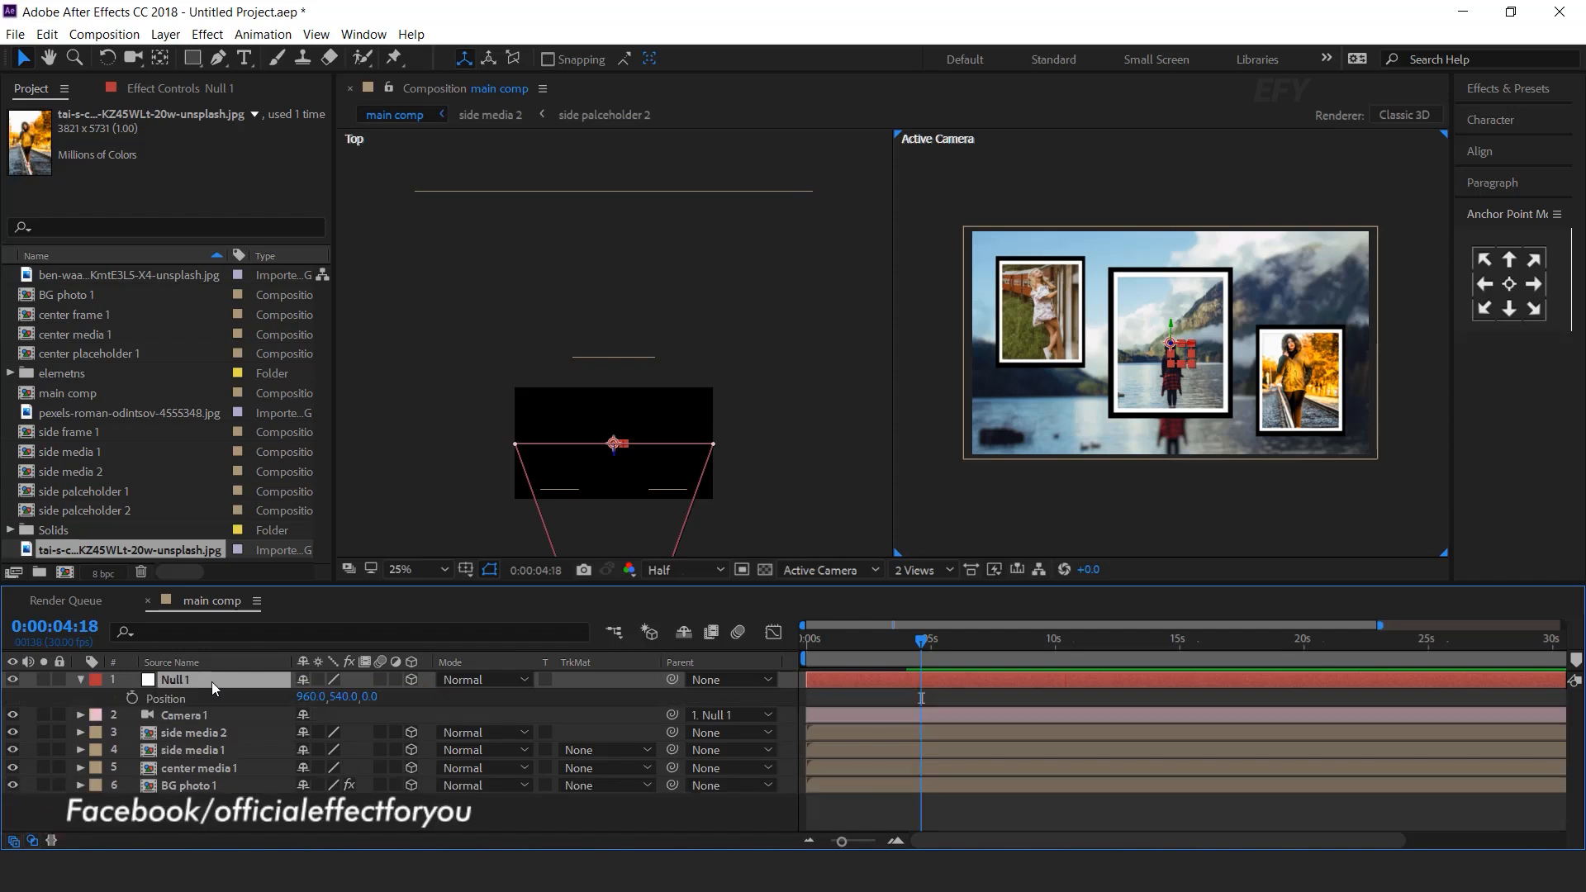
{"action": "key", "text": "shift+r"}
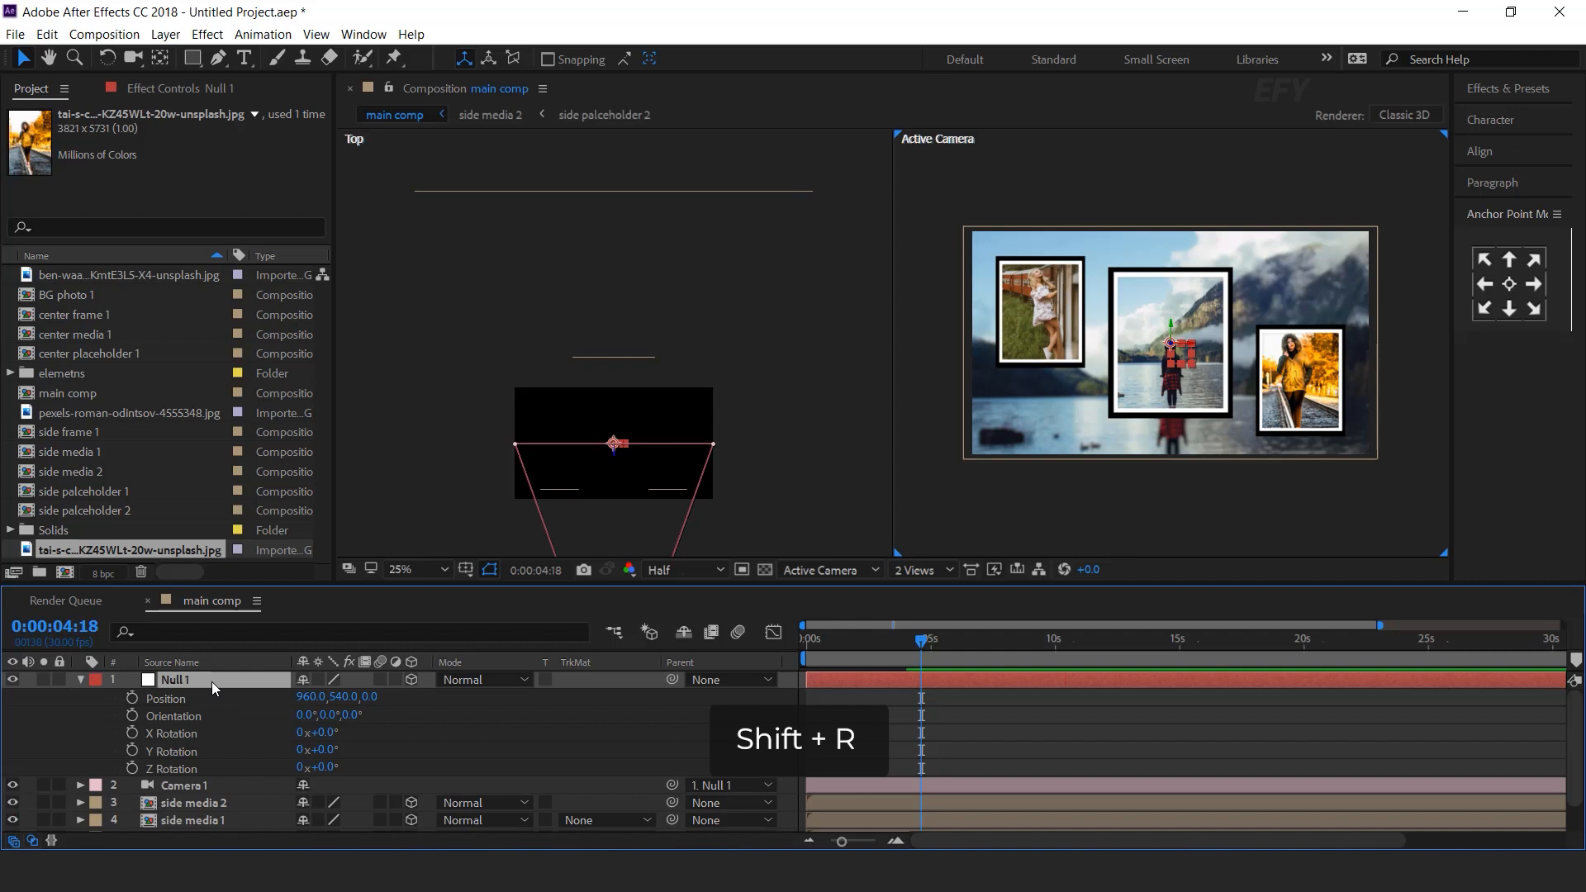
{"action": "key", "text": "="}
{"action": "left_click_drag", "start_coordinate": [1003, 843], "coordinate": [946, 843]}
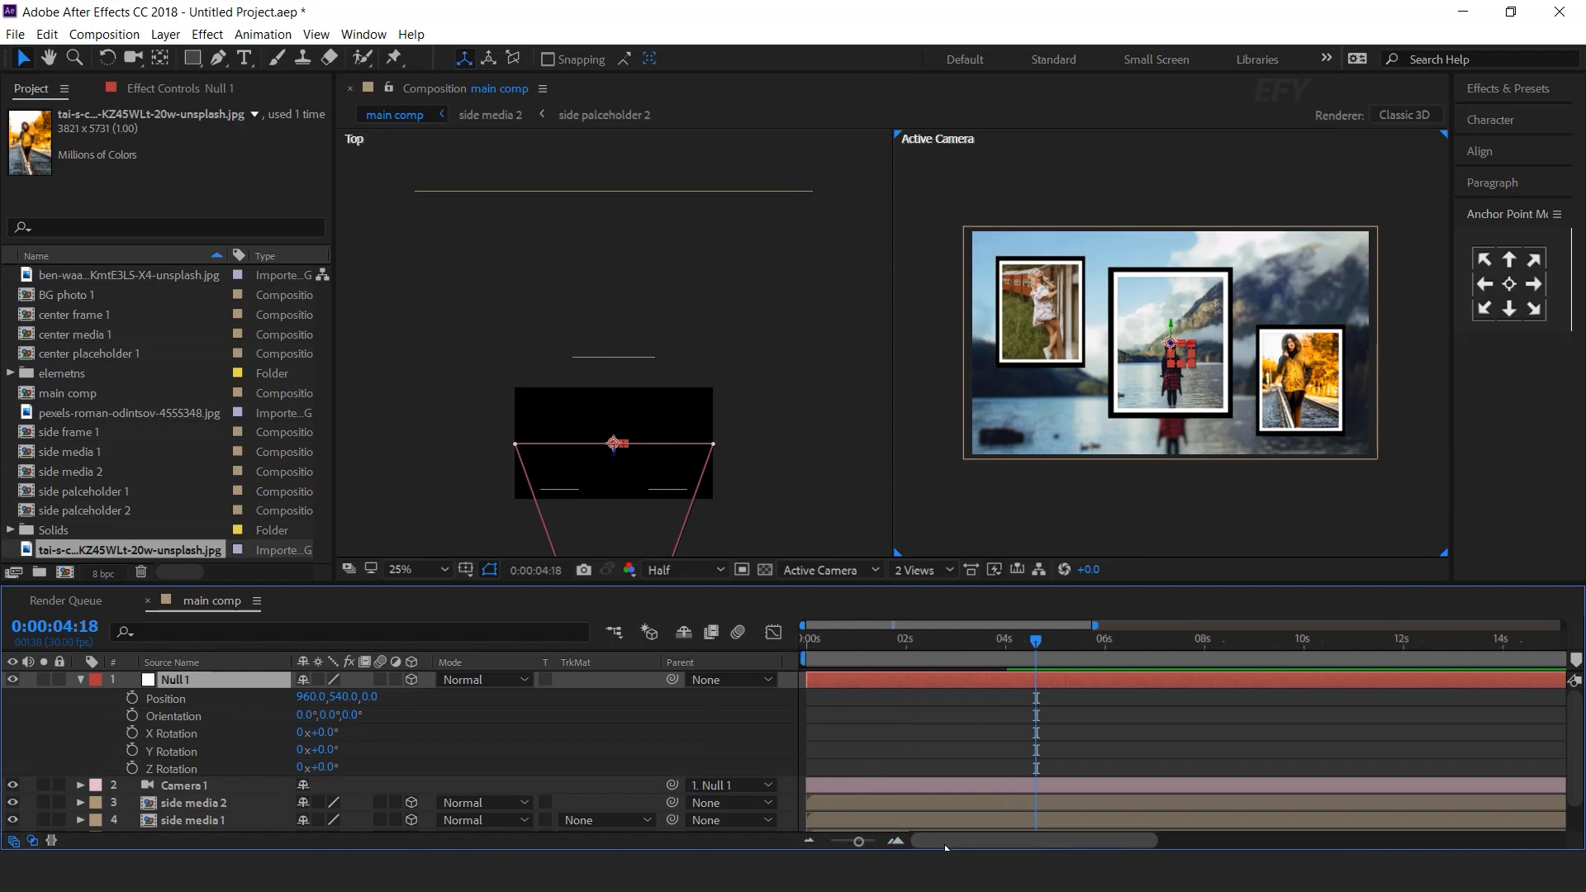
{"action": "left_click", "coordinate": [1007, 642]}
{"action": "left_click", "coordinate": [1005, 641]}
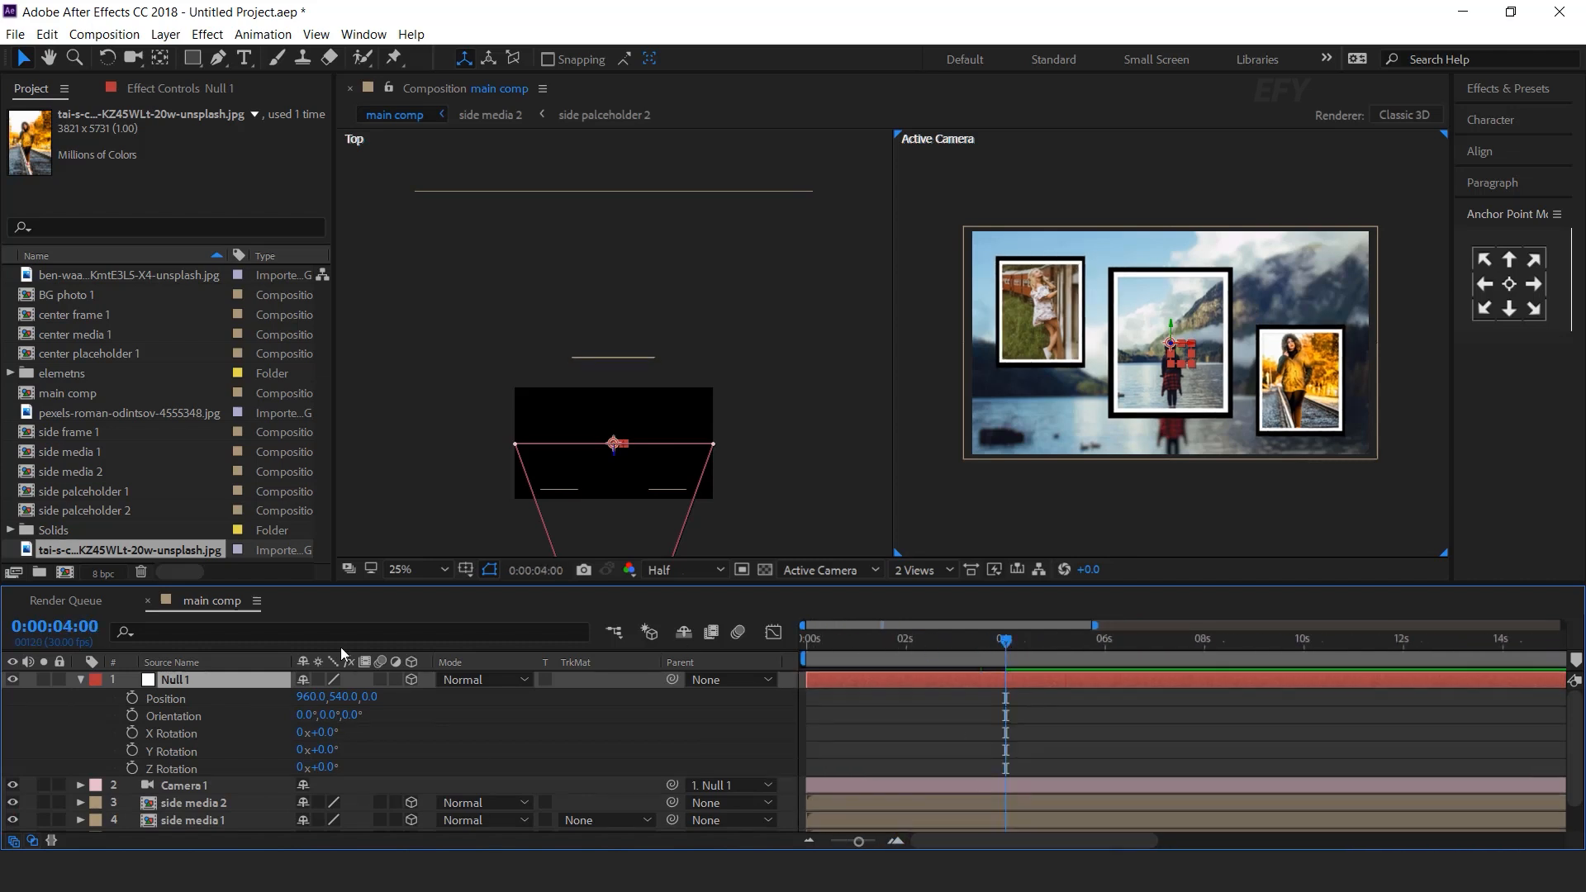
{"action": "left_click", "coordinate": [131, 698]}
{"action": "left_click", "coordinate": [131, 767]}
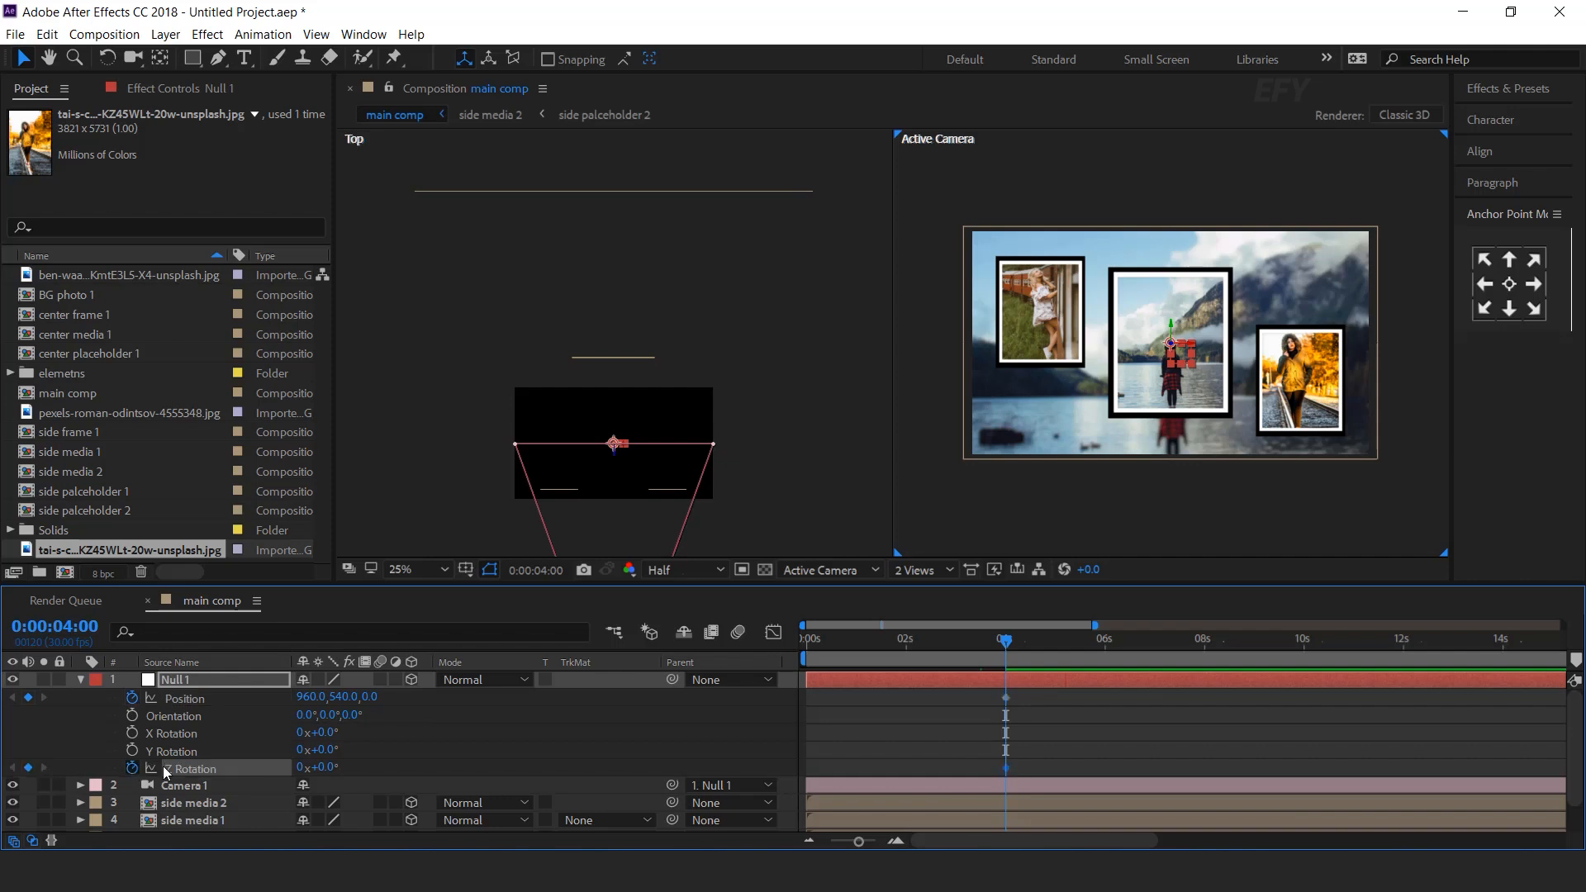
At 0:00:00:00, set the null's Z position to 5296 and its Z Rotation to 40°
{"action": "key", "text": "Home"}
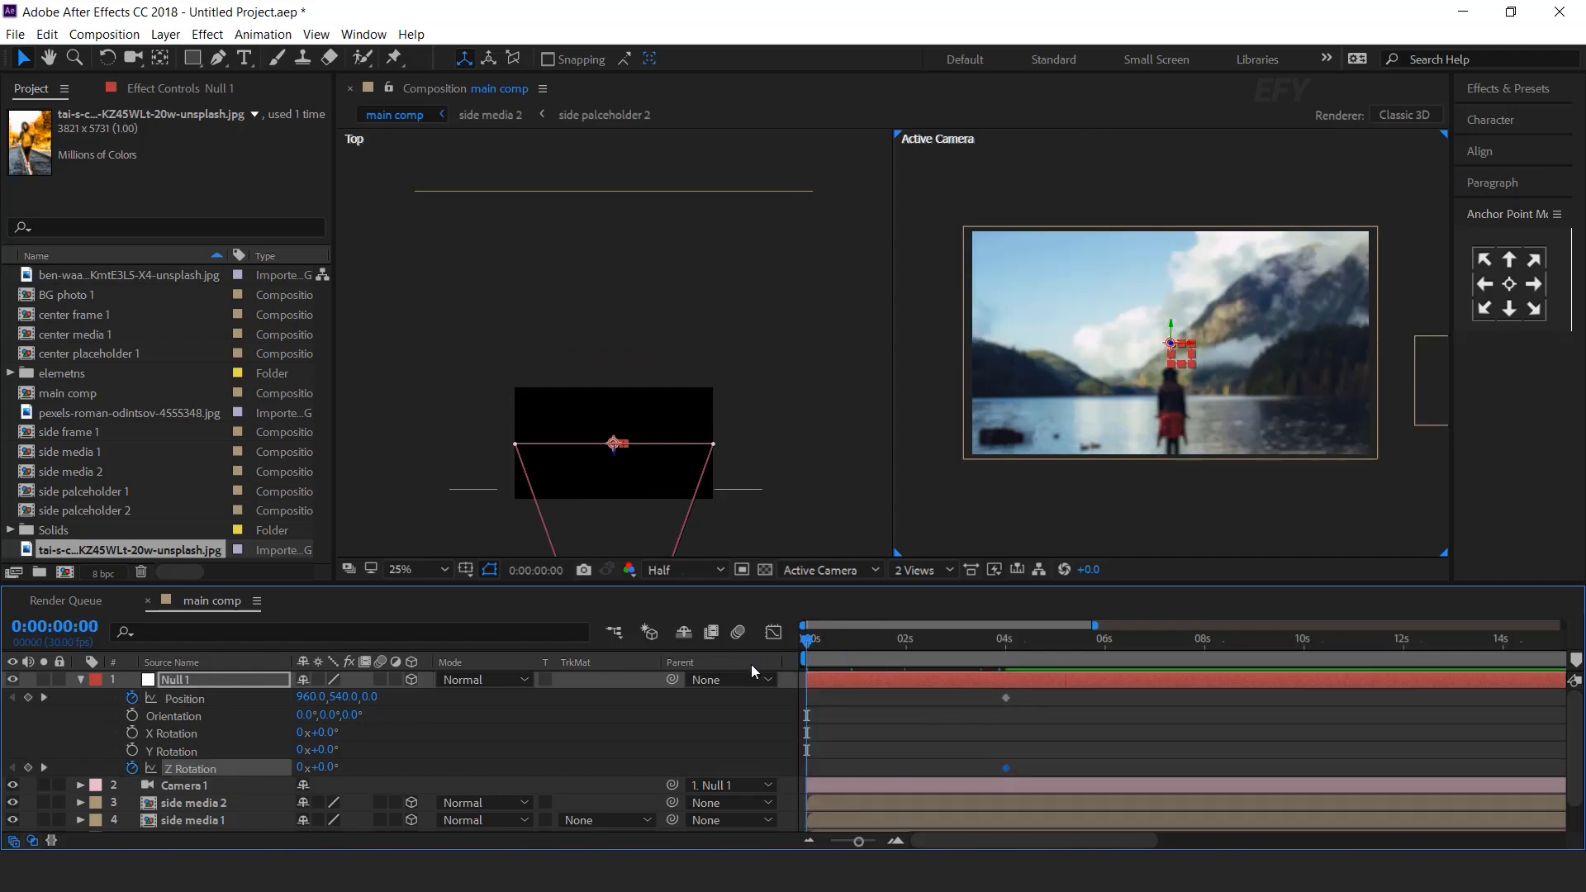
{"action": "mouse_move", "coordinate": [404, 696]}
{"action": "left_mouse_down"}
{"action": "mouse_move", "coordinate": [1251, 694]}
{"action": "mouse_move", "coordinate": [380, 701]}
{"action": "left_mouse_up"}
{"action": "left_click_drag", "start_coordinate": [554, 696], "coordinate": [829, 695]}
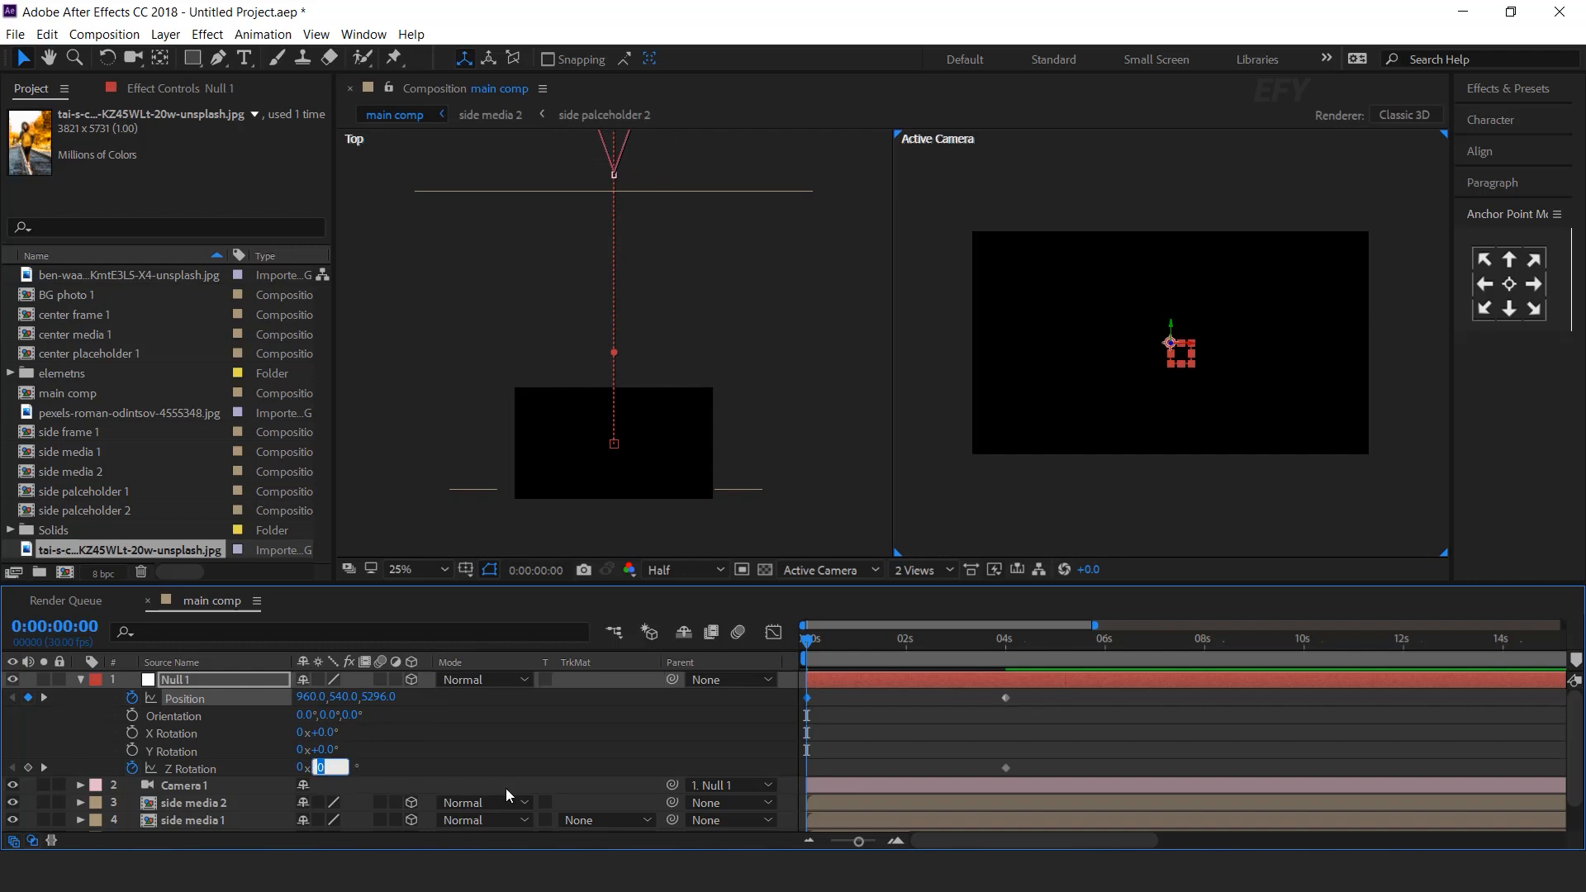
{"action": "type", "text": "40"}
{"action": "key", "text": "Return"}
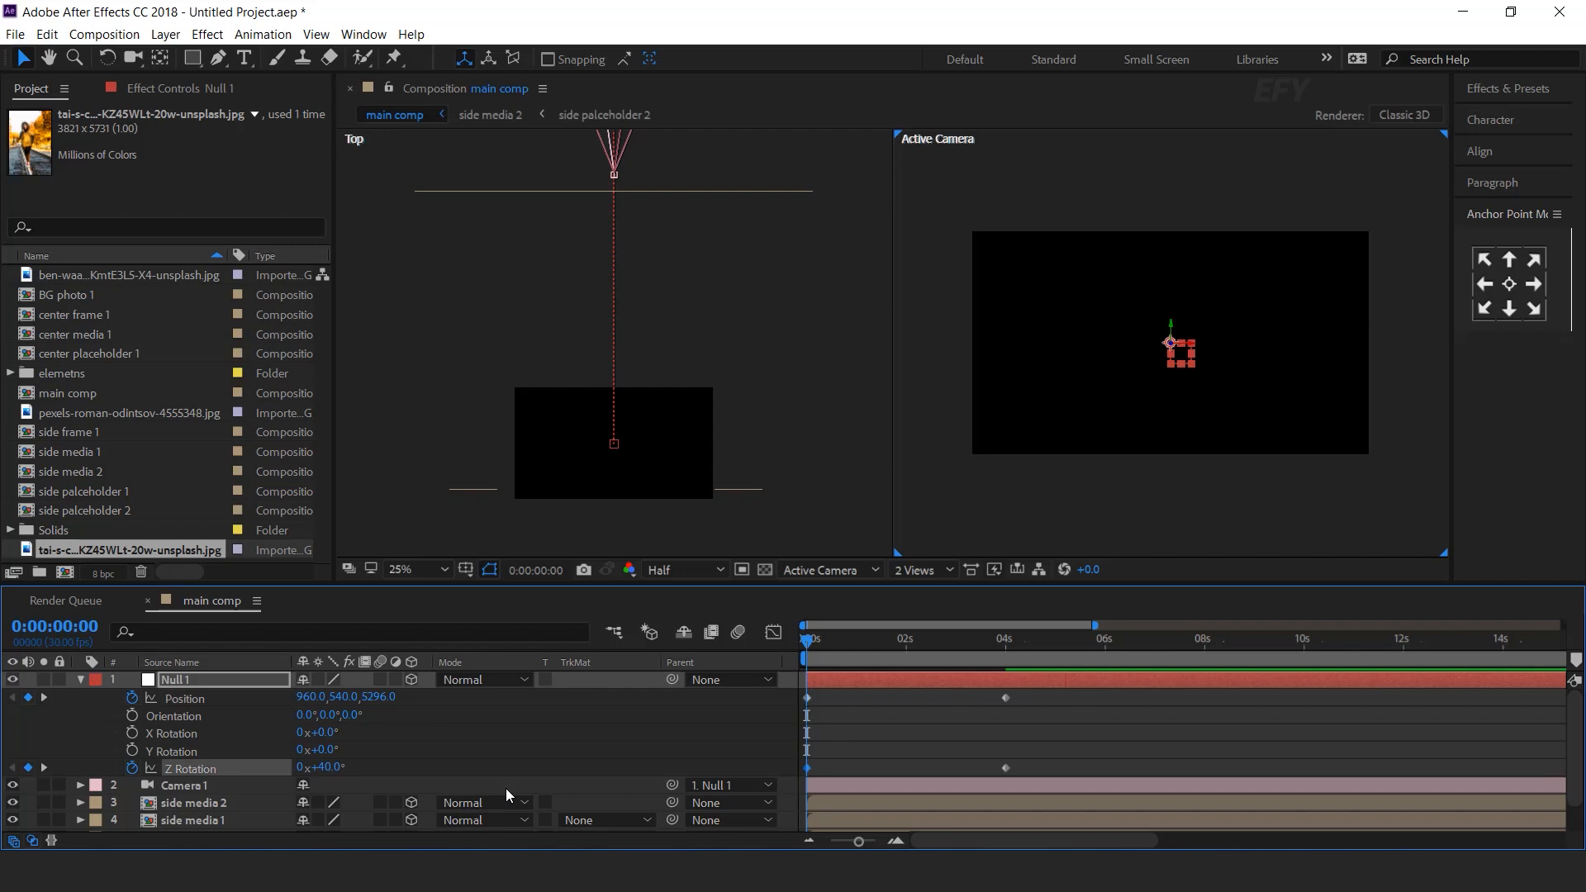
Apply Easy Ease to all of the null's Position and Z Rotation keyframes
{"action": "left_click_drag", "start_coordinate": [1054, 700], "coordinate": [765, 791]}
{"action": "right_click", "coordinate": [1008, 700]}
{"action": "mouse_move", "coordinate": [1062, 680]}
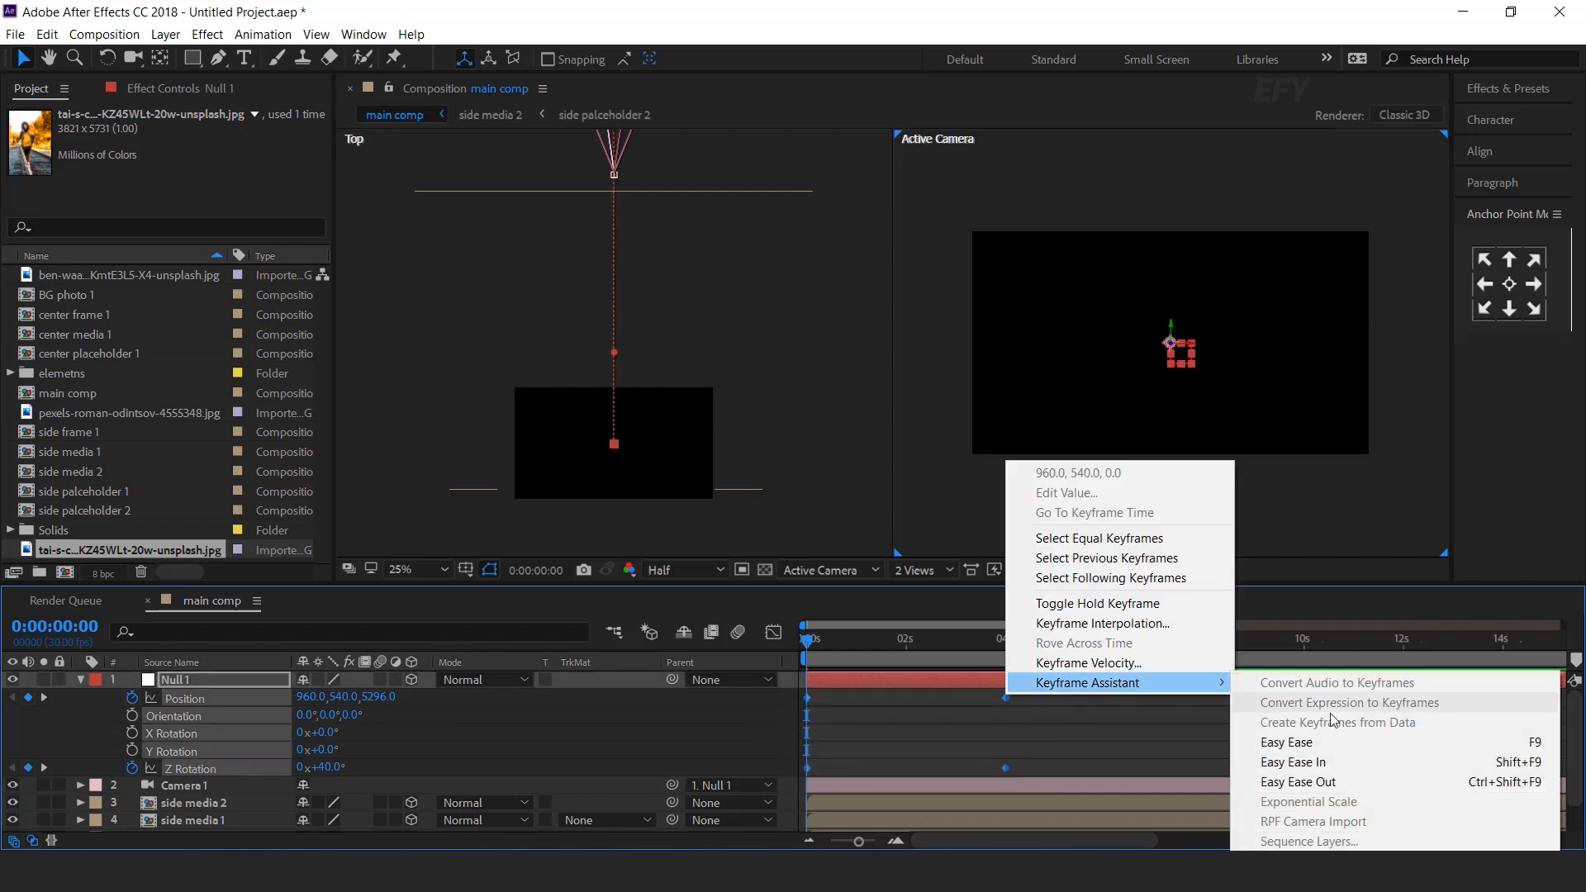
{"action": "left_click", "coordinate": [1339, 740]}
Reshape the null's speed graph to peak early and slow gradually toward the last keyframes, and preview the camera move
{"action": "left_click", "coordinate": [773, 632]}
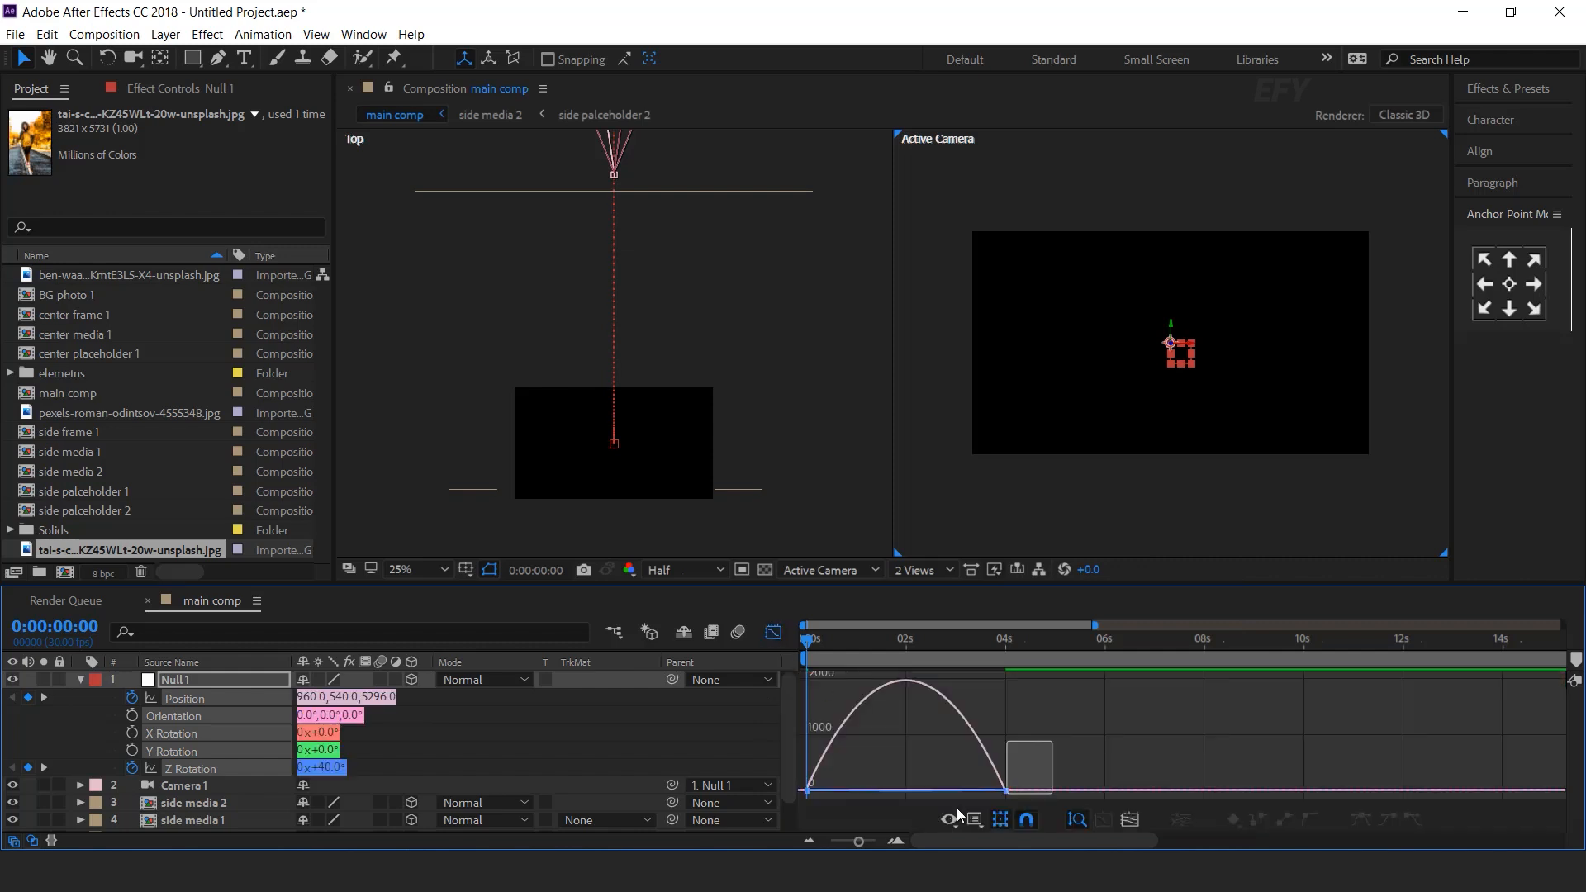
{"action": "left_click_drag", "start_coordinate": [975, 790], "coordinate": [913, 781]}
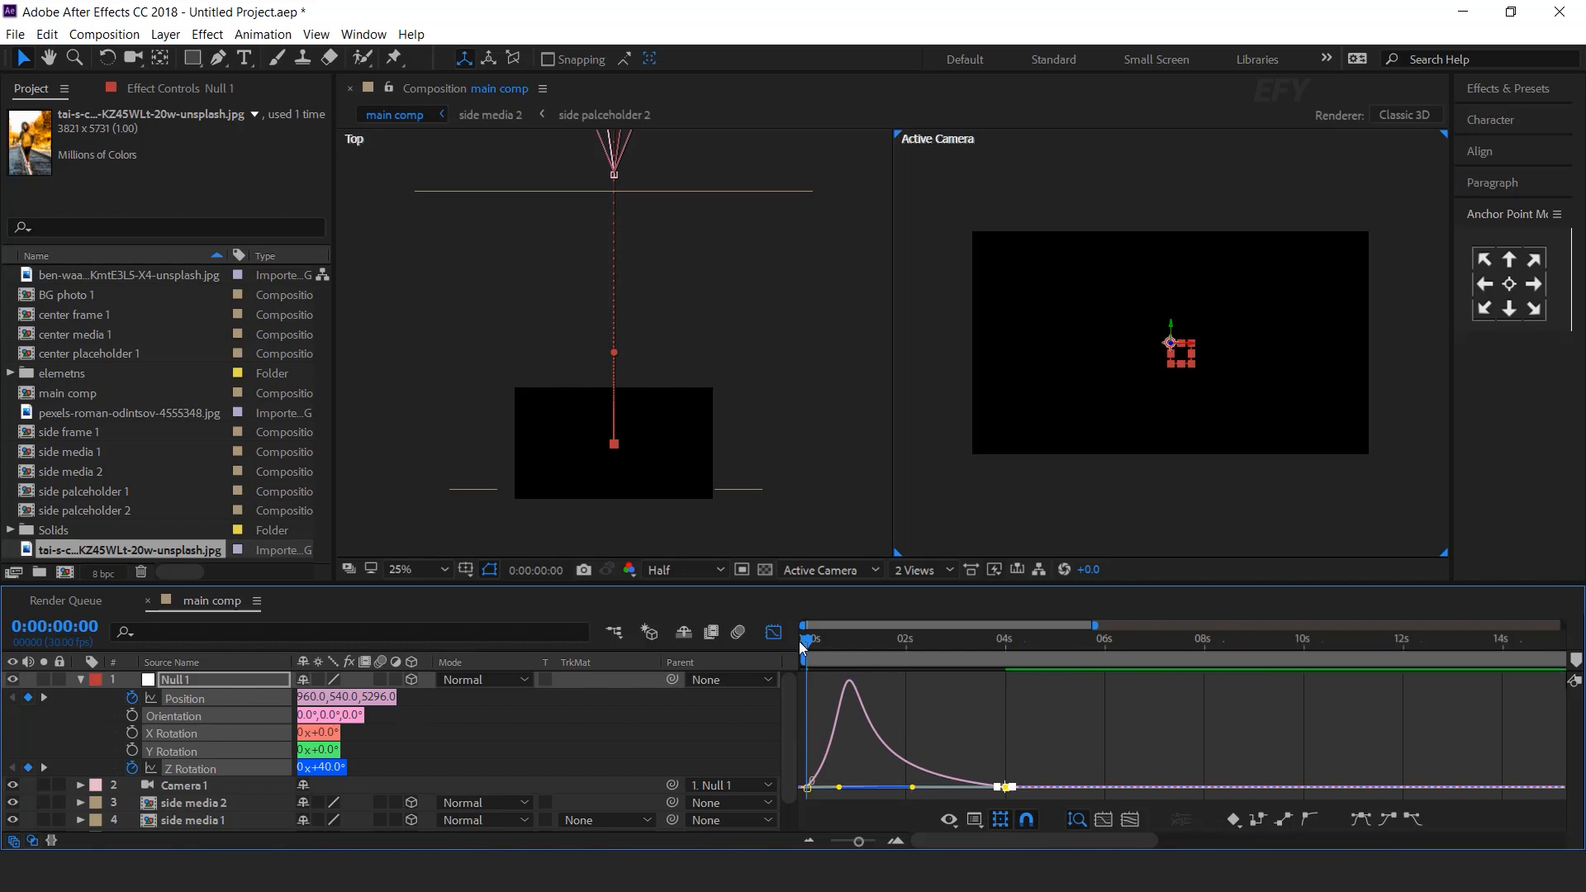
{"action": "key", "text": "shift+F3"}
{"action": "key", "text": "space"}
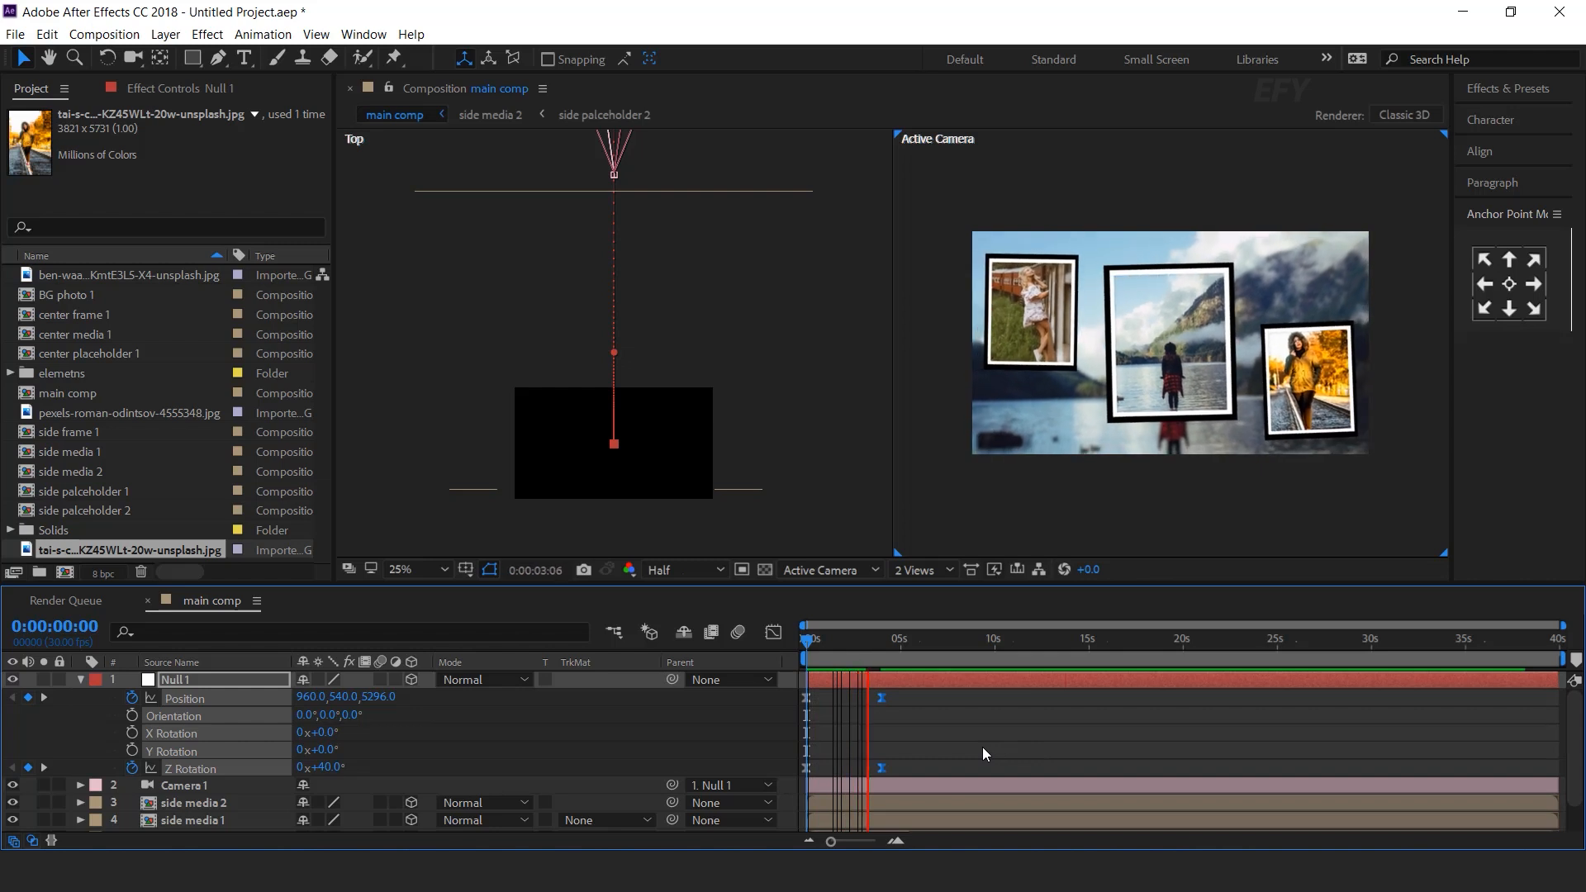
Stagger the side media 1 and side media 2 layers to start at about half a second and one second, and preview the timing
{"action": "left_click_drag", "start_coordinate": [808, 640], "coordinate": [852, 637]}
{"action": "scroll", "coordinate": [940, 719], "scroll_direction": "down", "scroll_amount": 2}
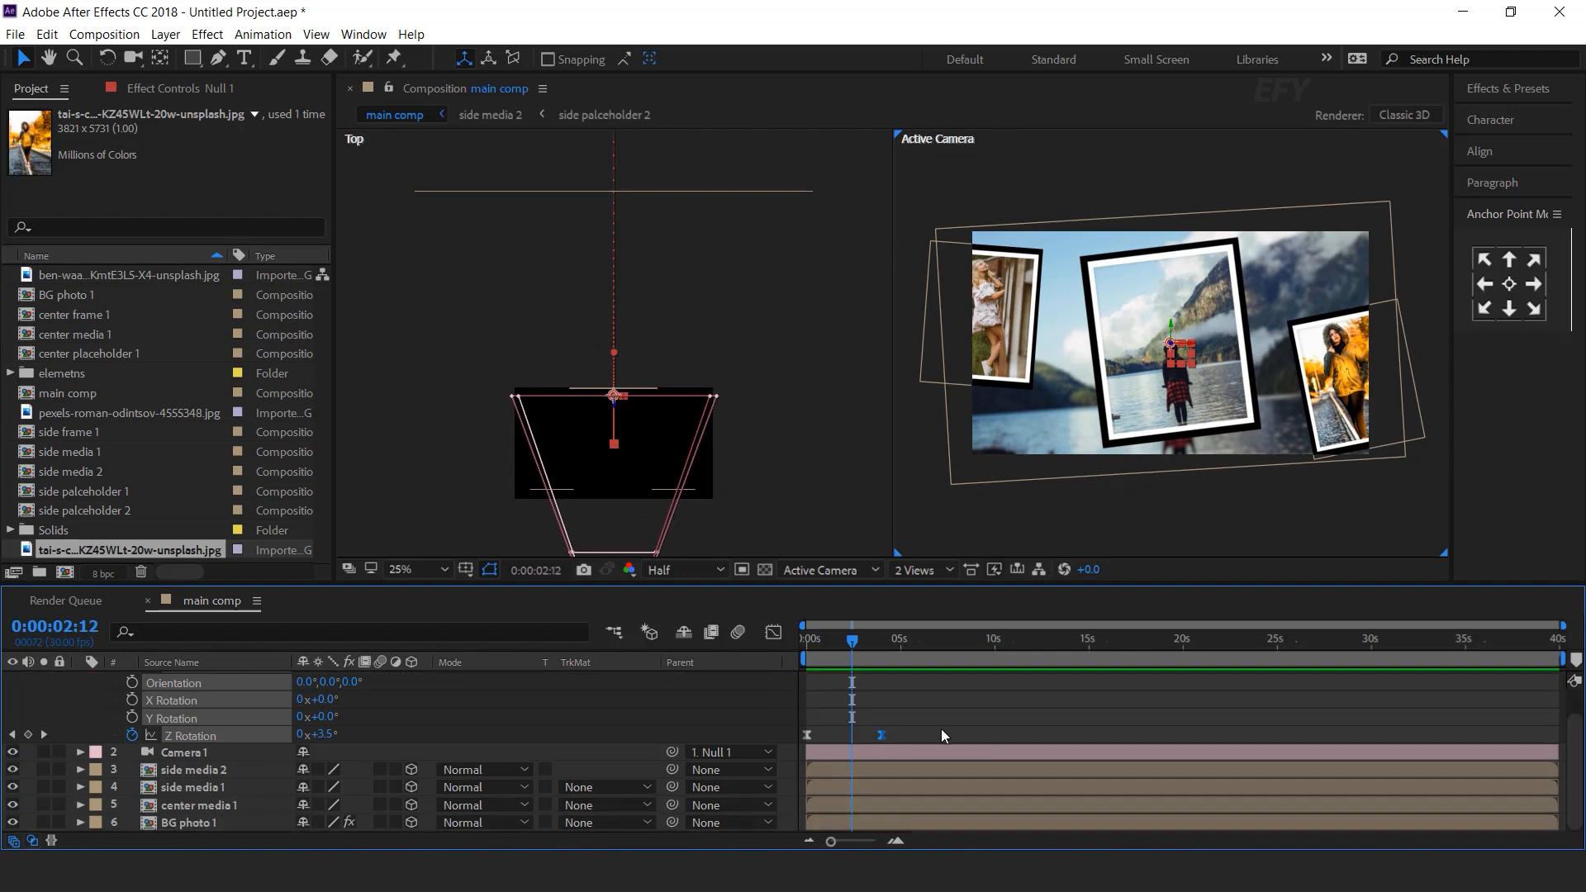
{"action": "left_click", "coordinate": [211, 768]}
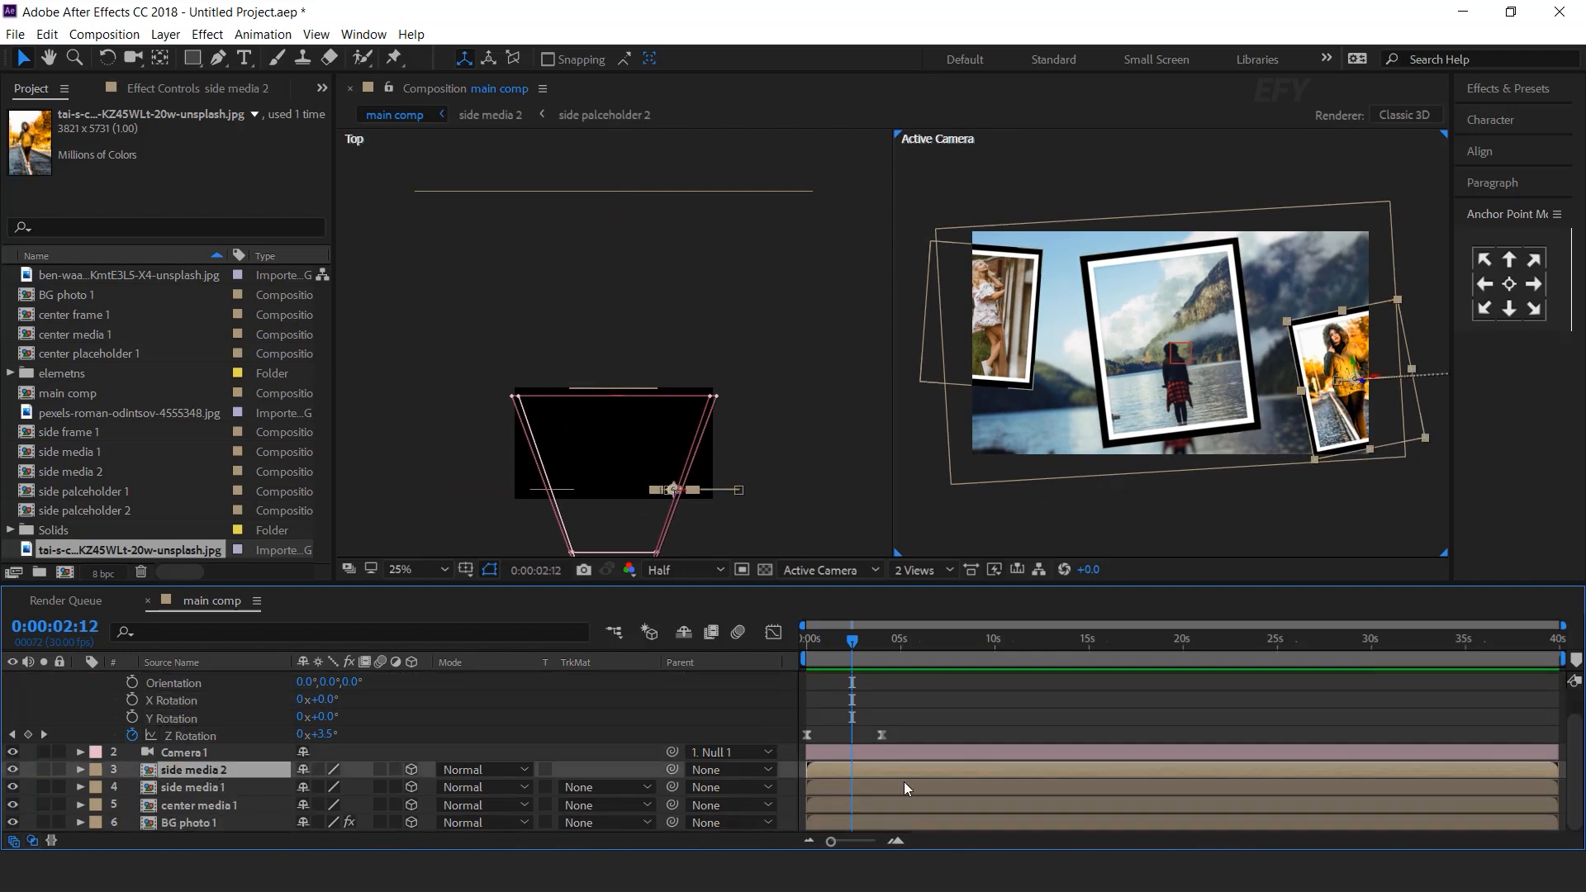
{"action": "left_click_drag", "start_coordinate": [896, 768], "coordinate": [911, 769]}
{"action": "left_click", "coordinate": [879, 791], "text": "ctrl"}
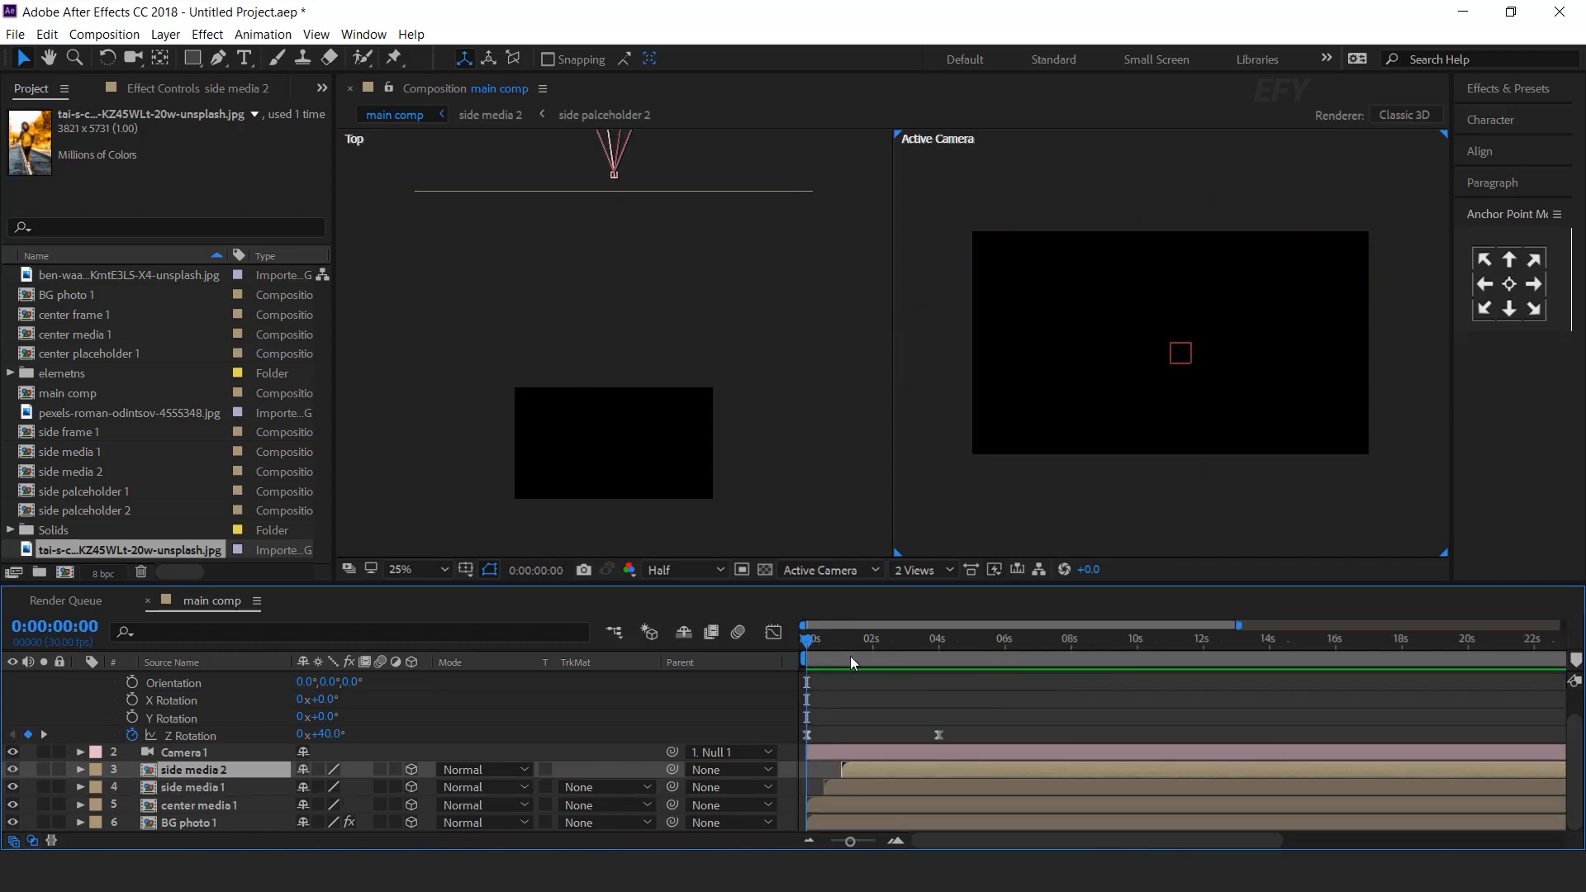
{"action": "key", "text": "space"}
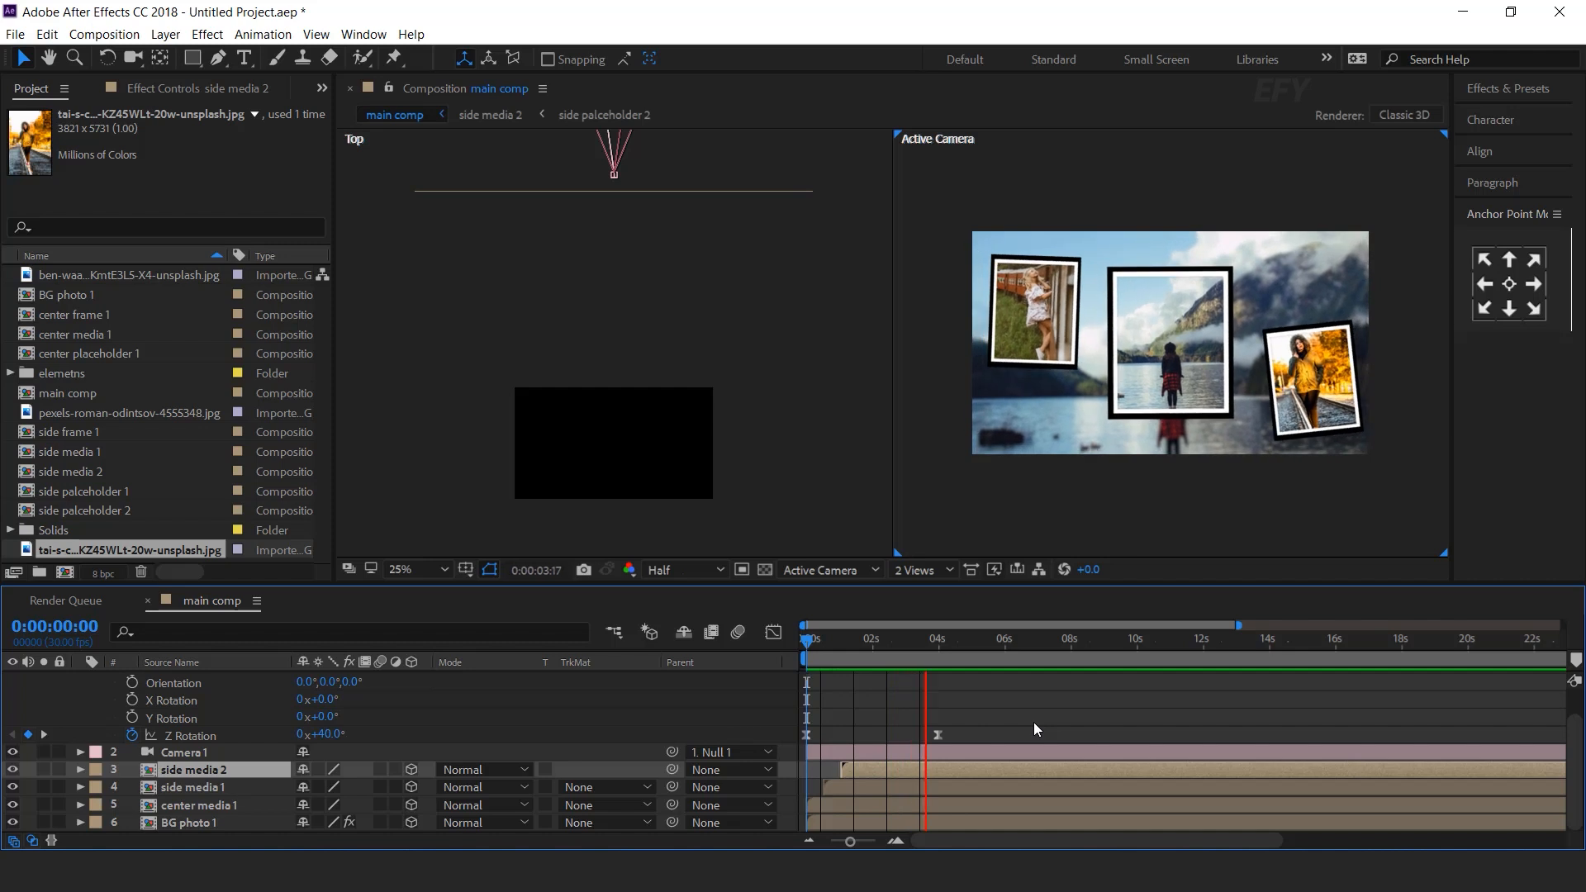
{"action": "left_click_drag", "start_coordinate": [845, 640], "coordinate": [946, 644]}
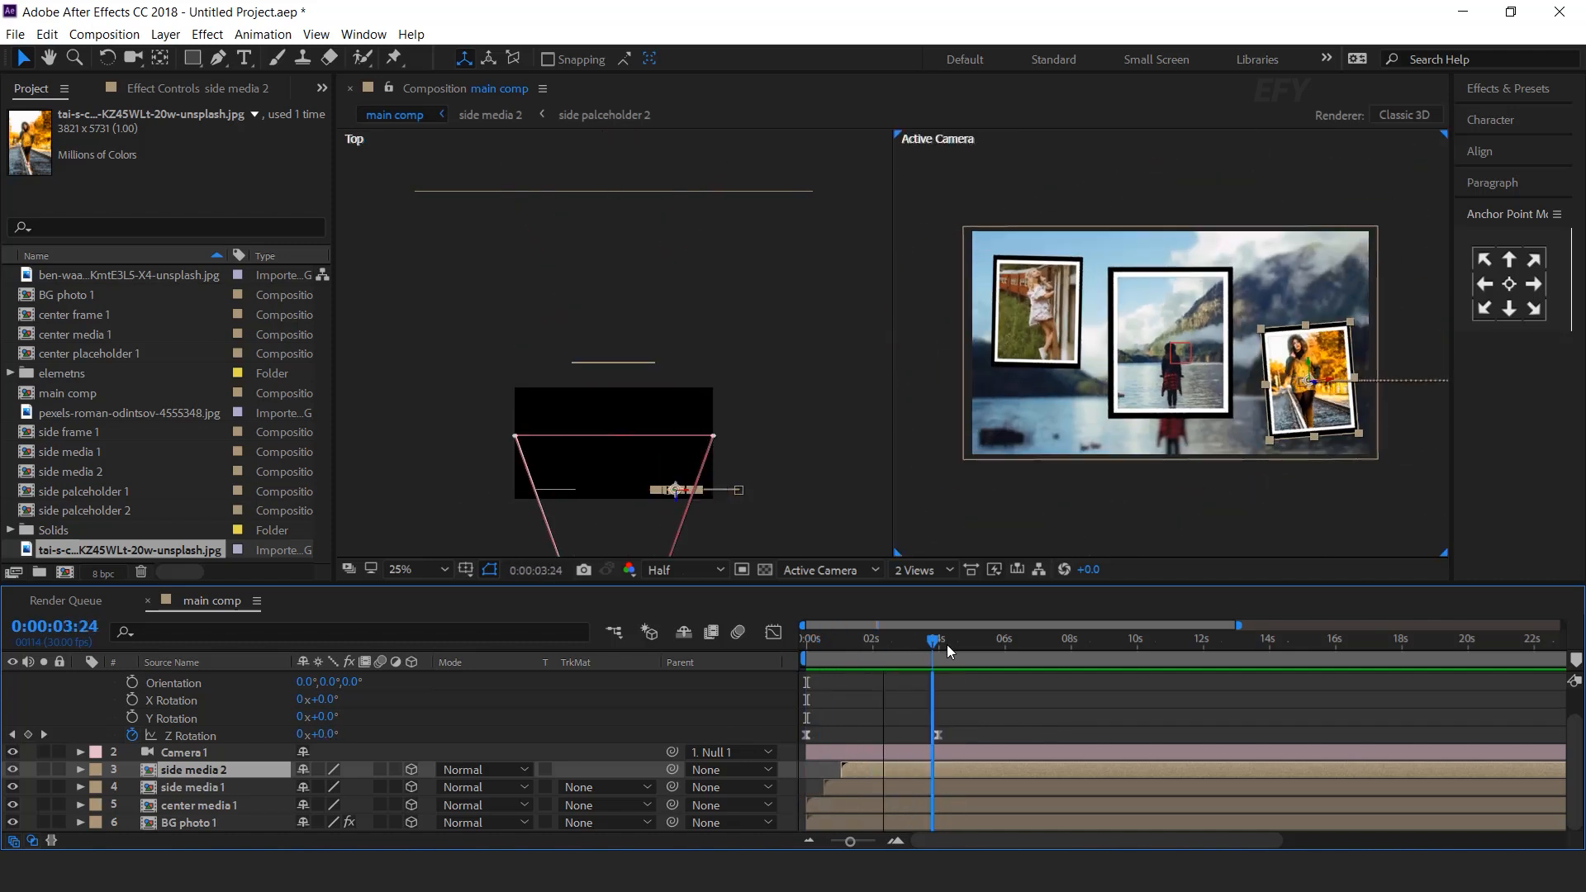
Keyframe Camera 1's Position at 0:00:00:00 and set its Z value to -2516.7 at 0:00:10:00
{"action": "scroll", "coordinate": [53, 717], "scroll_direction": "up", "scroll_amount": 2}
{"action": "left_click", "coordinate": [80, 680]}
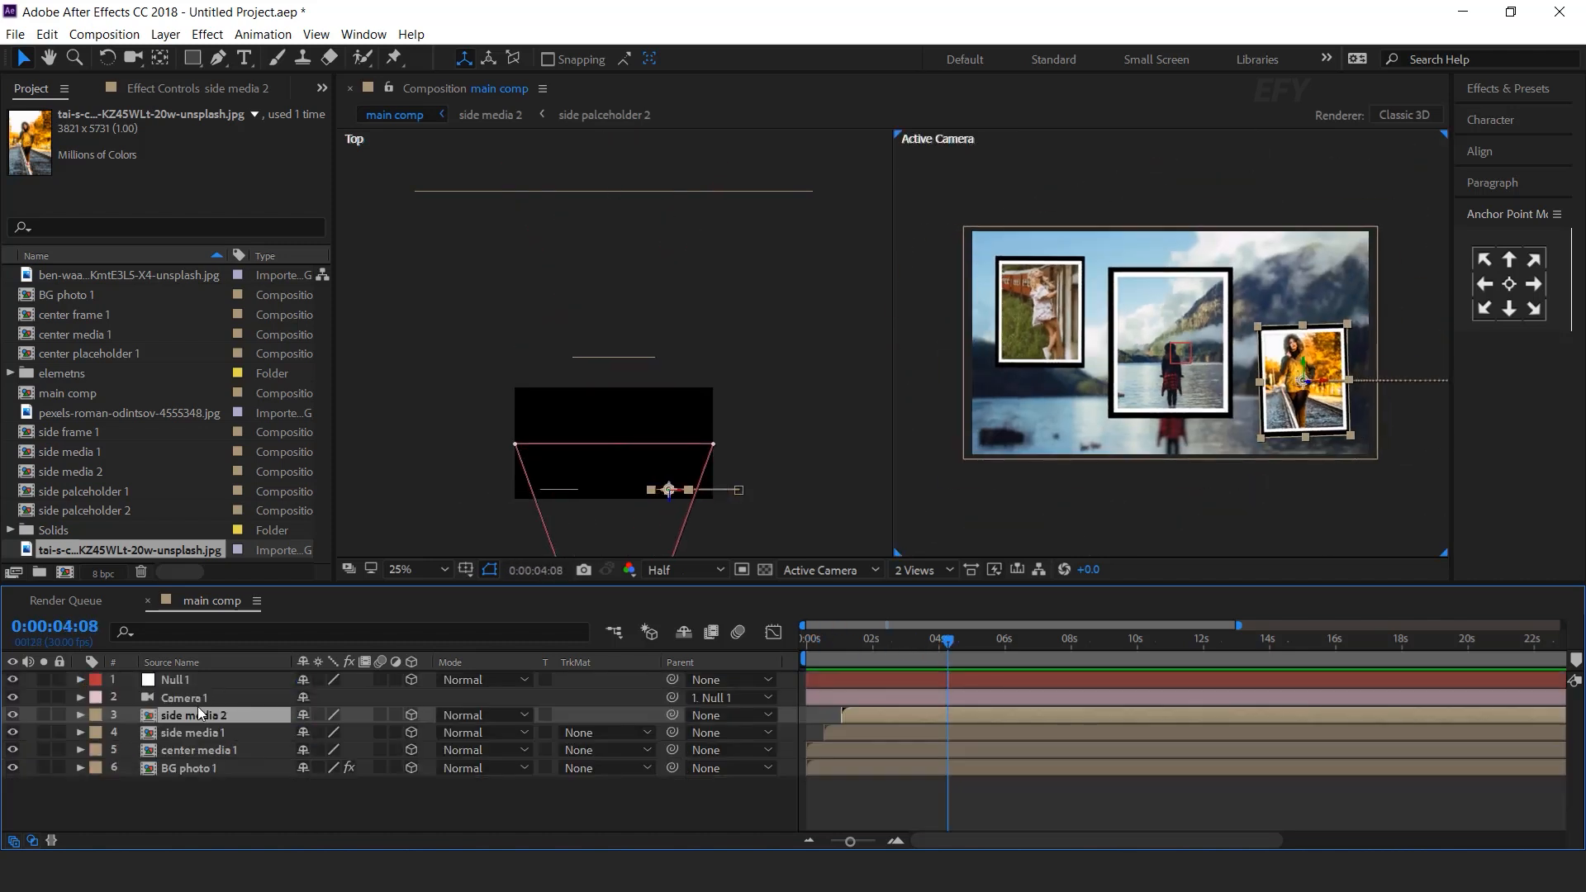
{"action": "left_click", "coordinate": [206, 698]}
{"action": "key", "text": "p"}
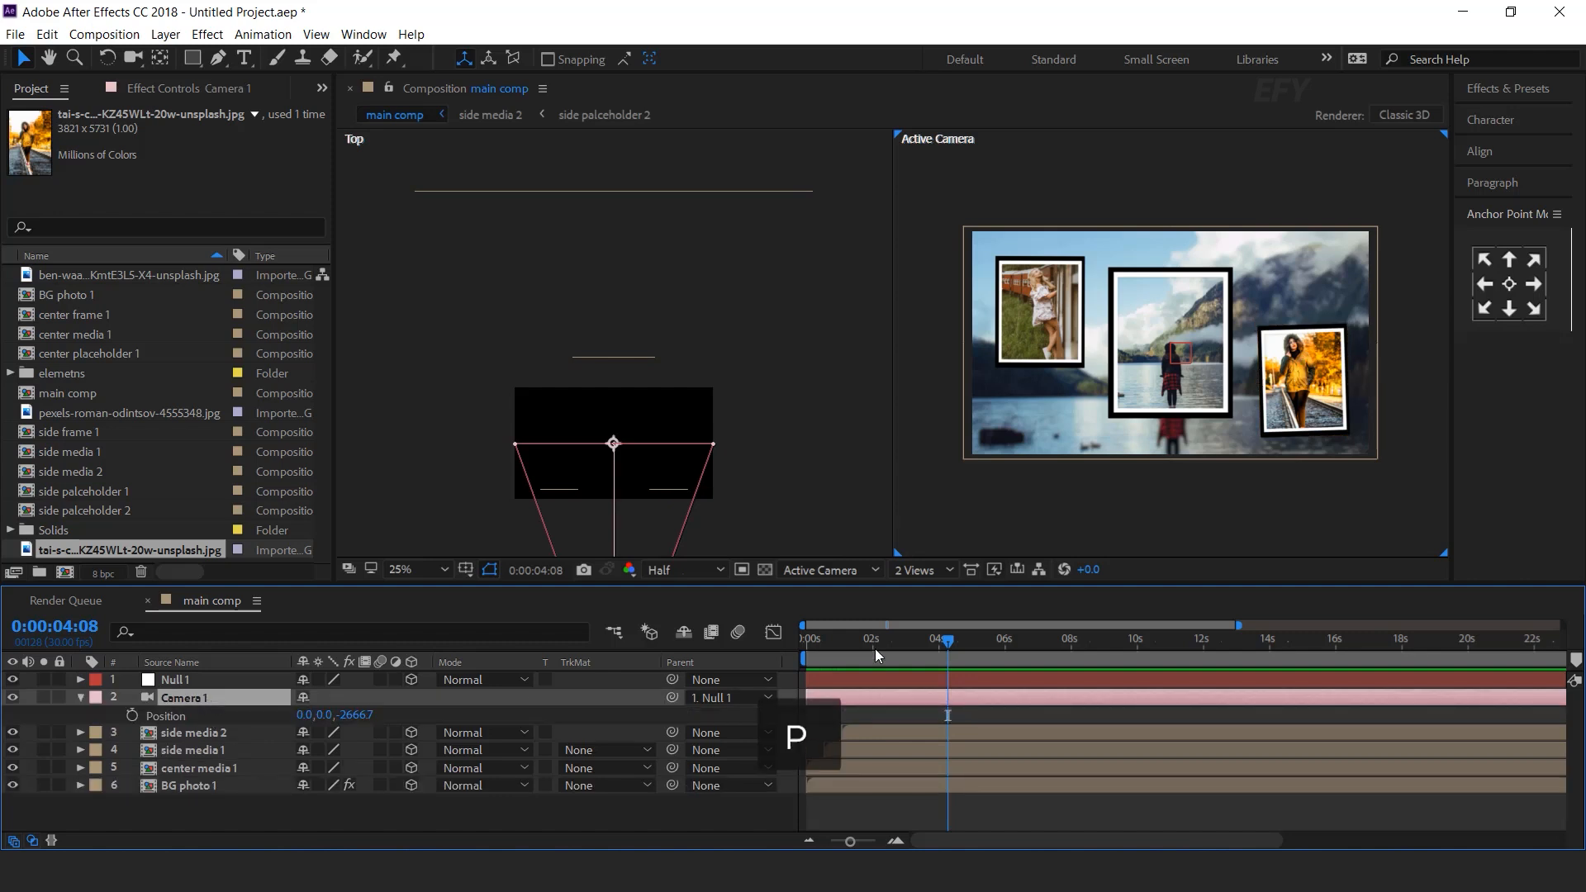
{"action": "key", "text": "Home"}
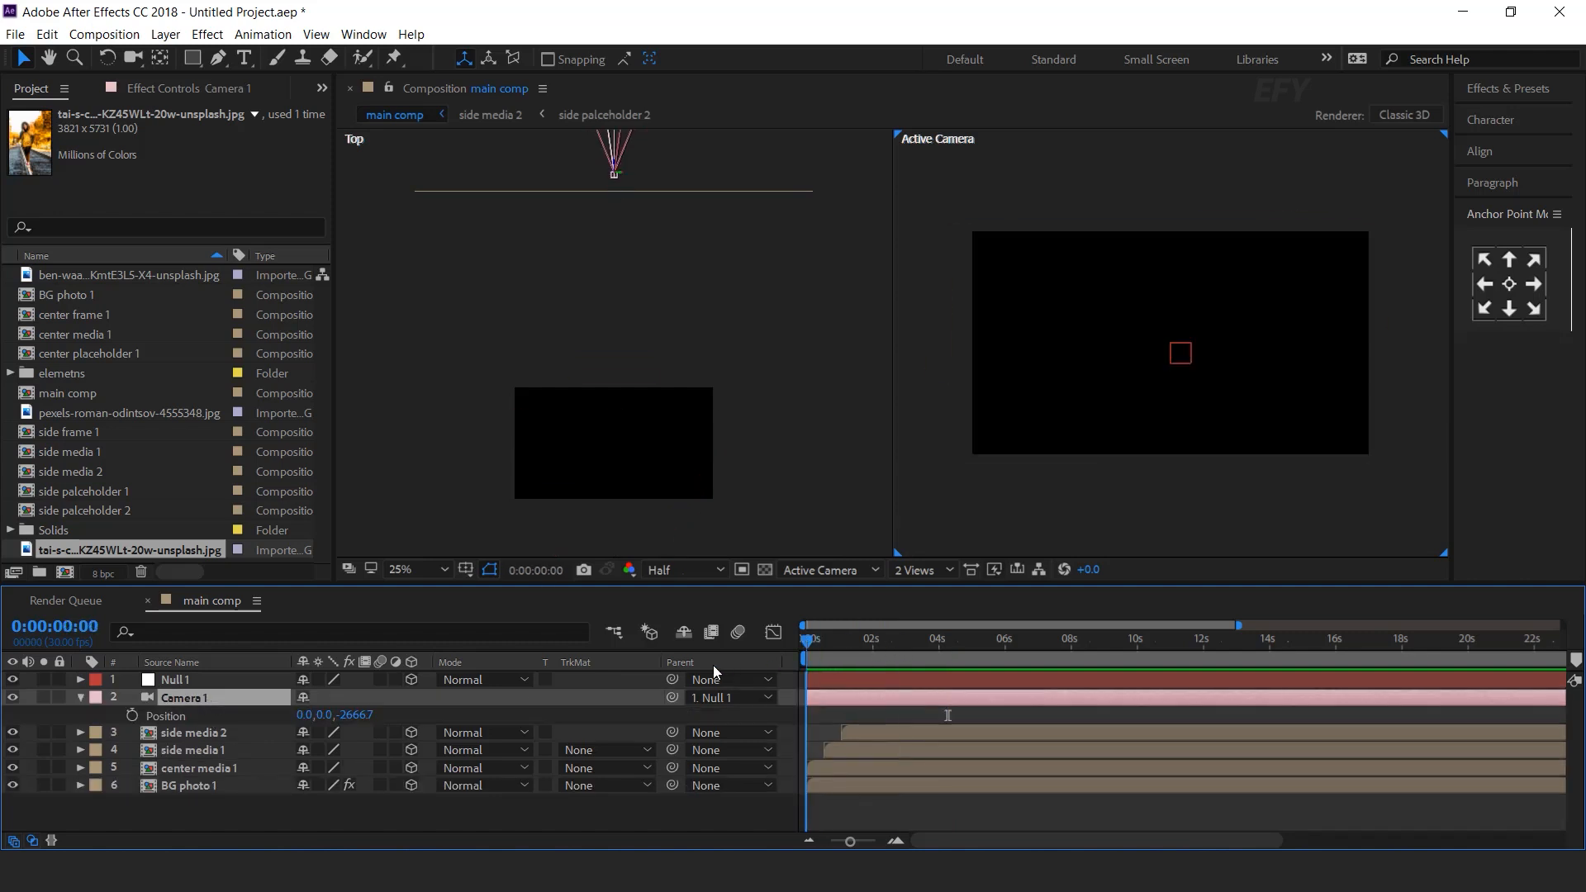
{"action": "left_click", "coordinate": [133, 715]}
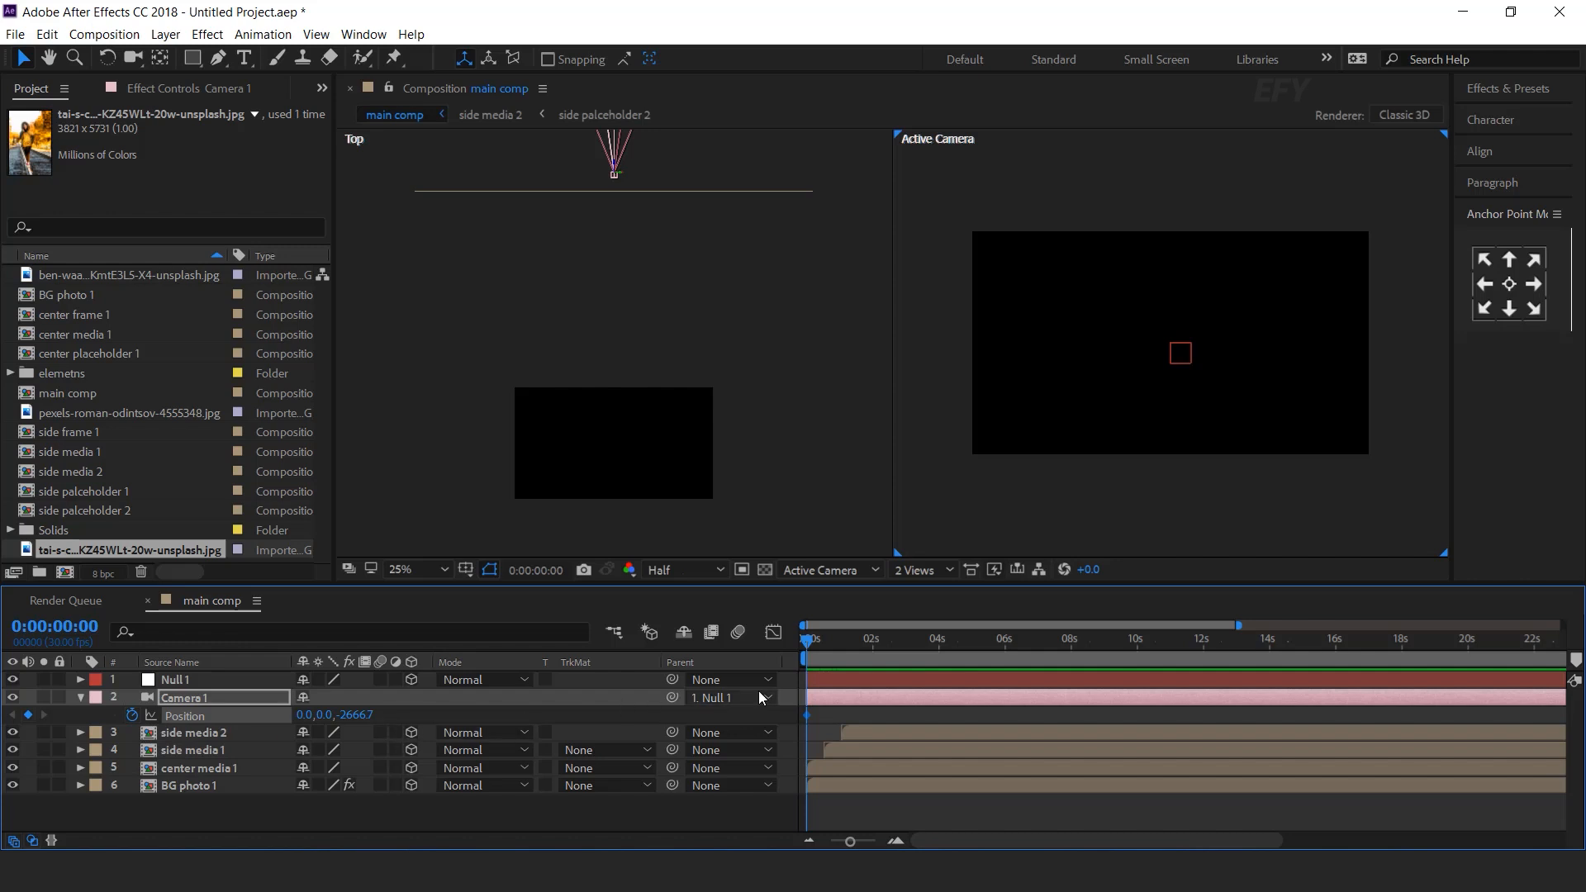
{"action": "left_click_drag", "start_coordinate": [812, 643], "coordinate": [1138, 653]}
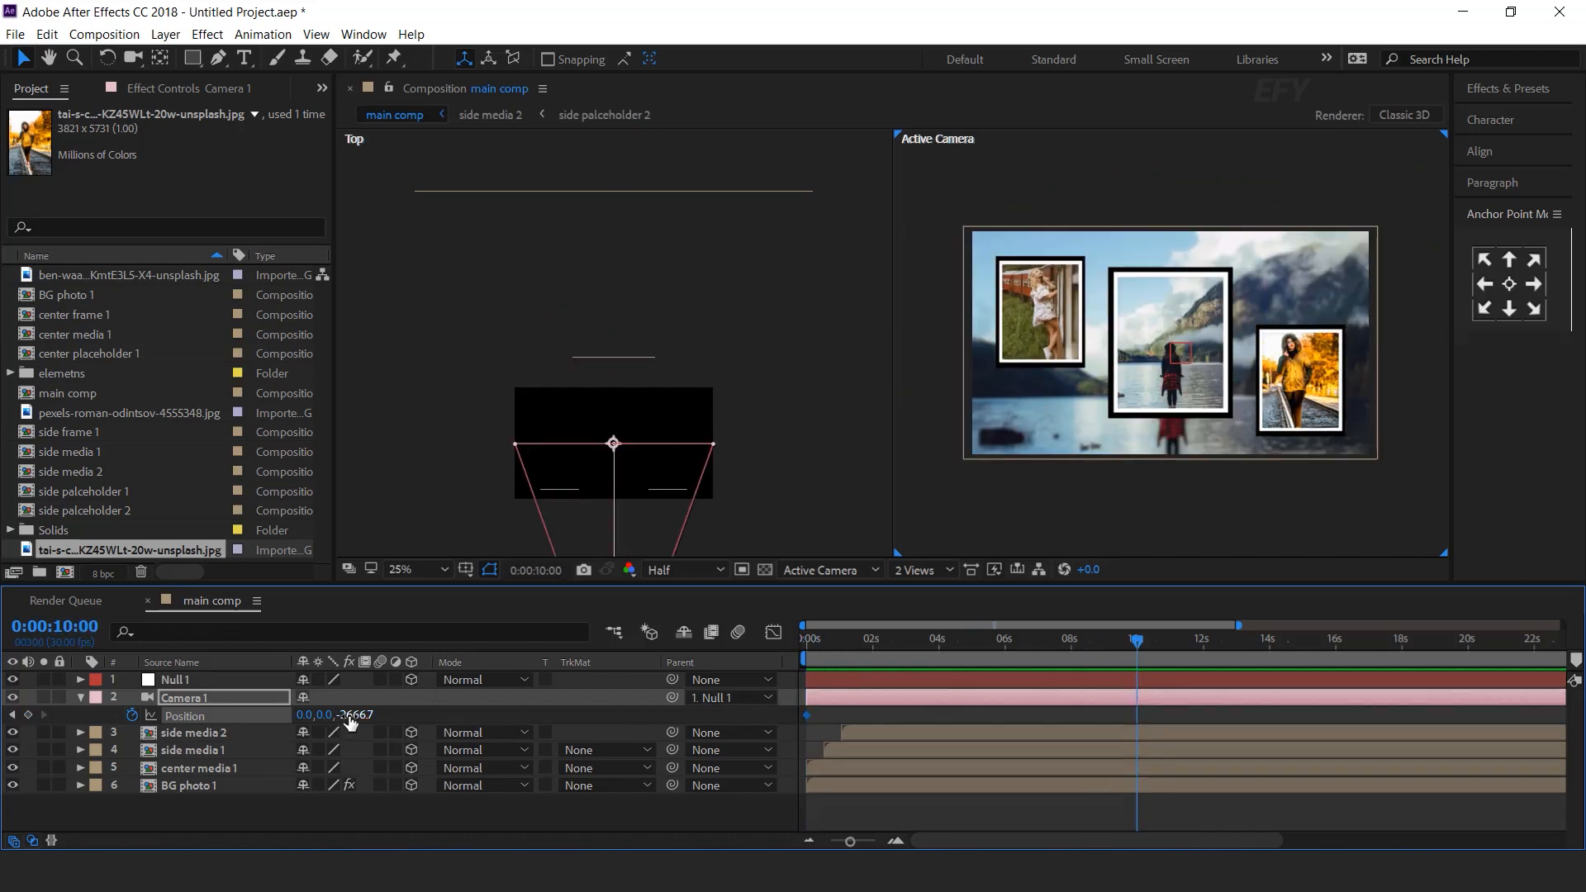
{"action": "left_click_drag", "start_coordinate": [351, 721], "coordinate": [525, 728]}
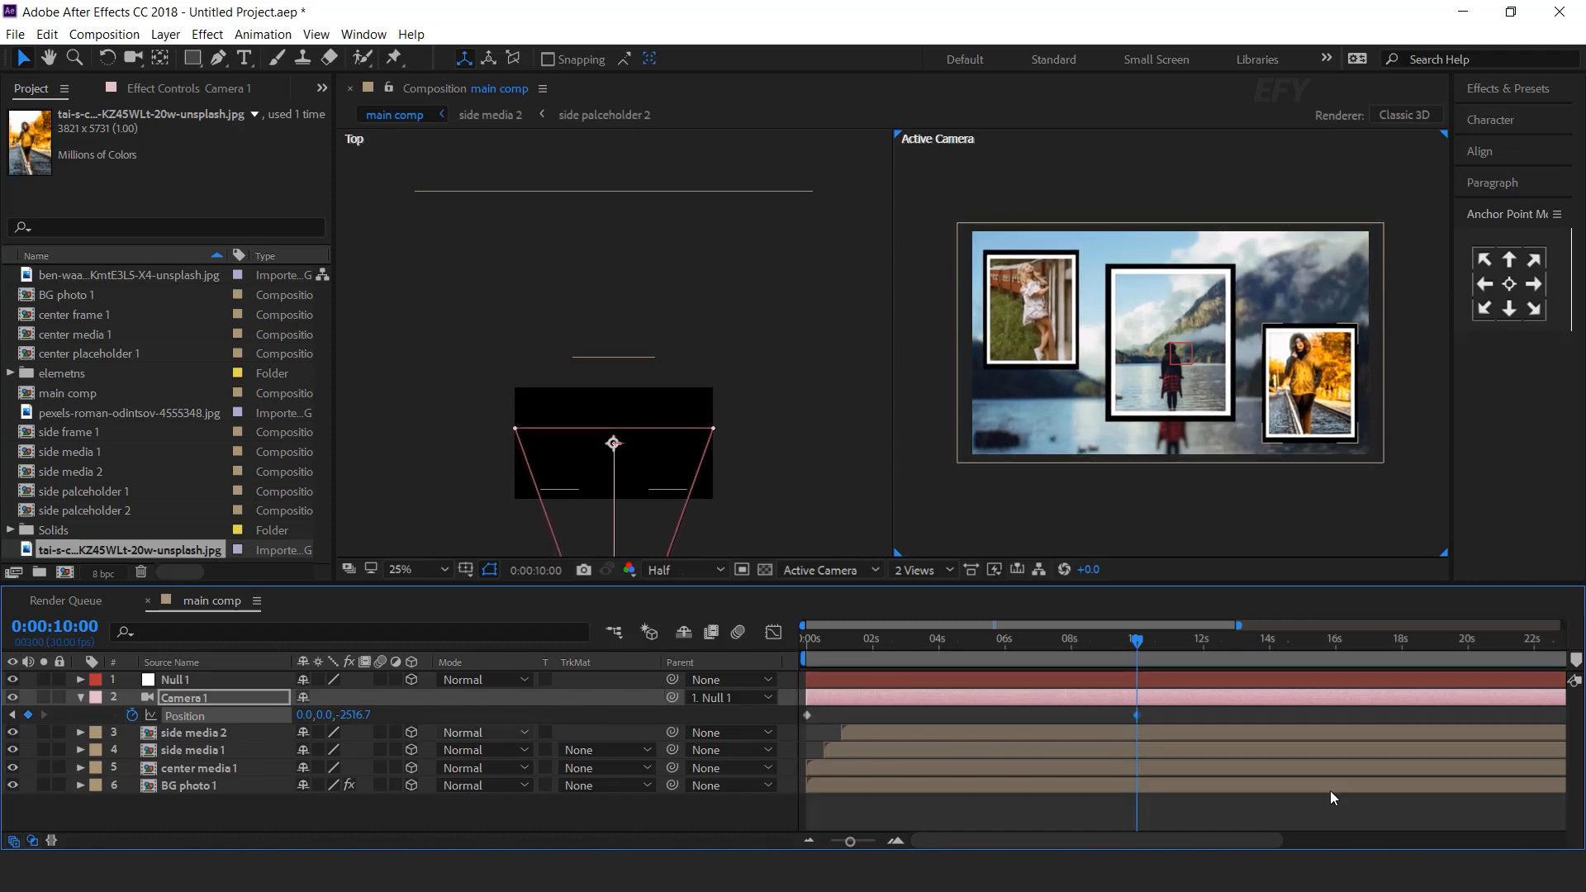
Set Null 1's Z position to -145 at its 0:00:04:00 keyframe and preview the camera move
{"action": "left_click", "coordinate": [1068, 681]}
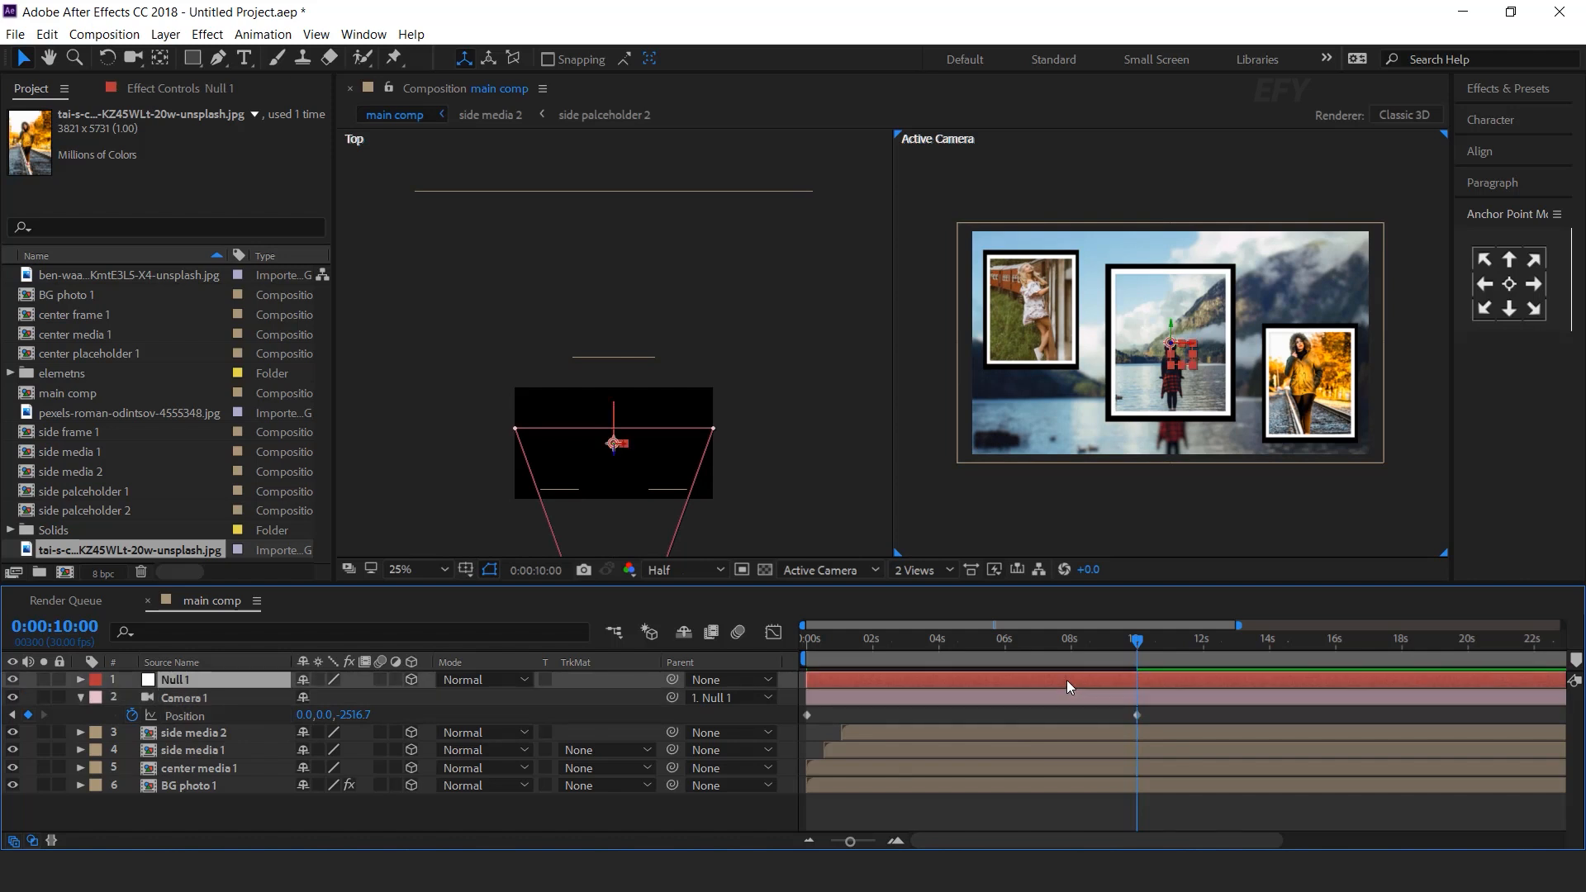
{"action": "key", "text": "p"}
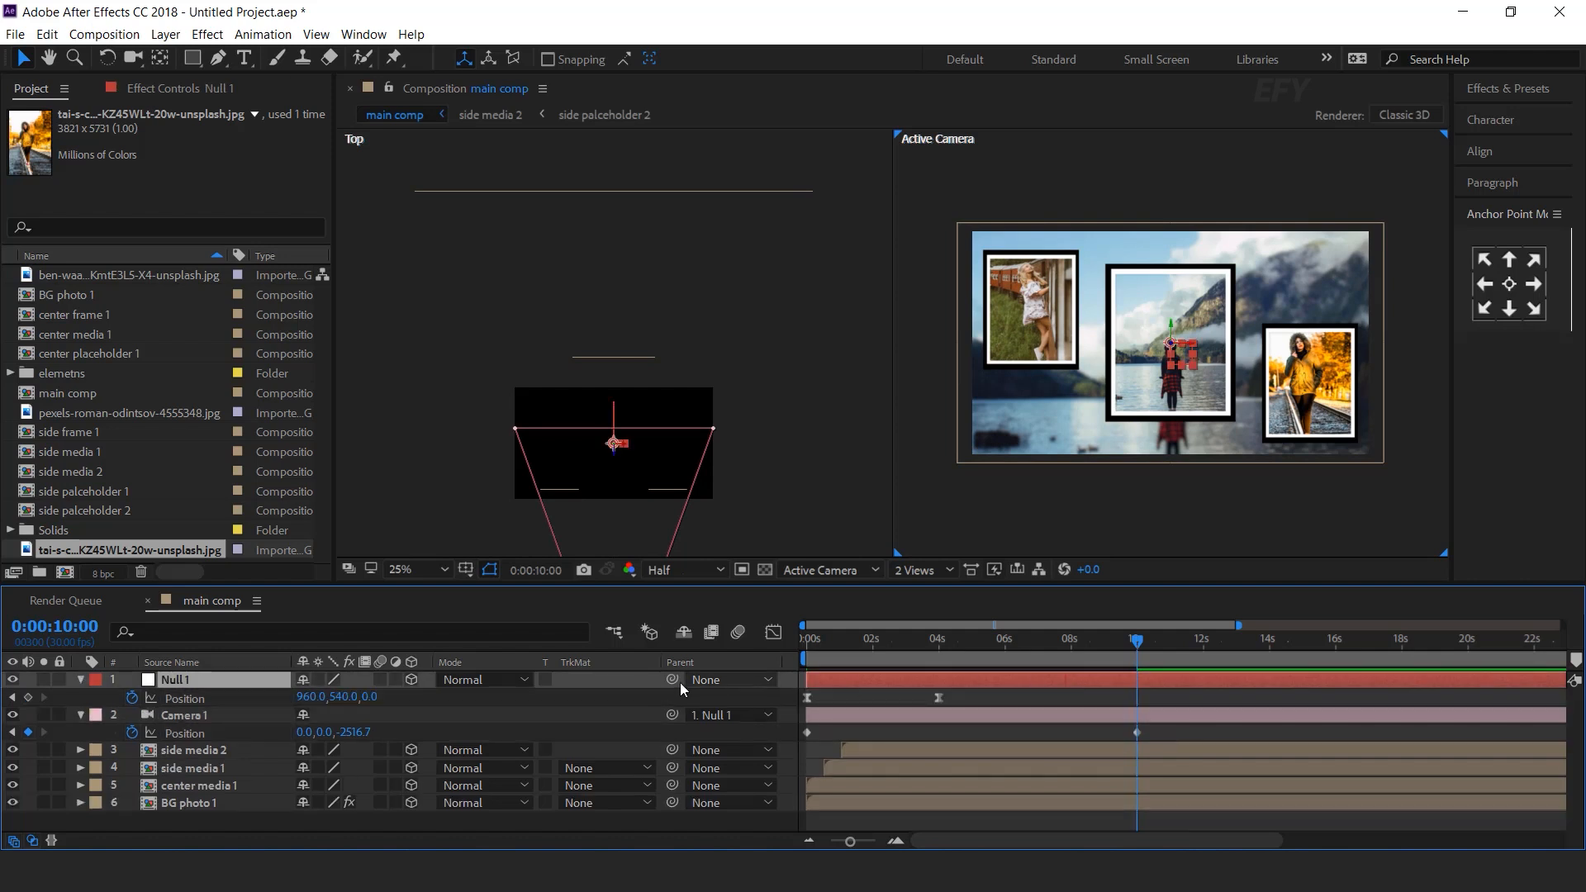
{"action": "left_click", "coordinate": [12, 698]}
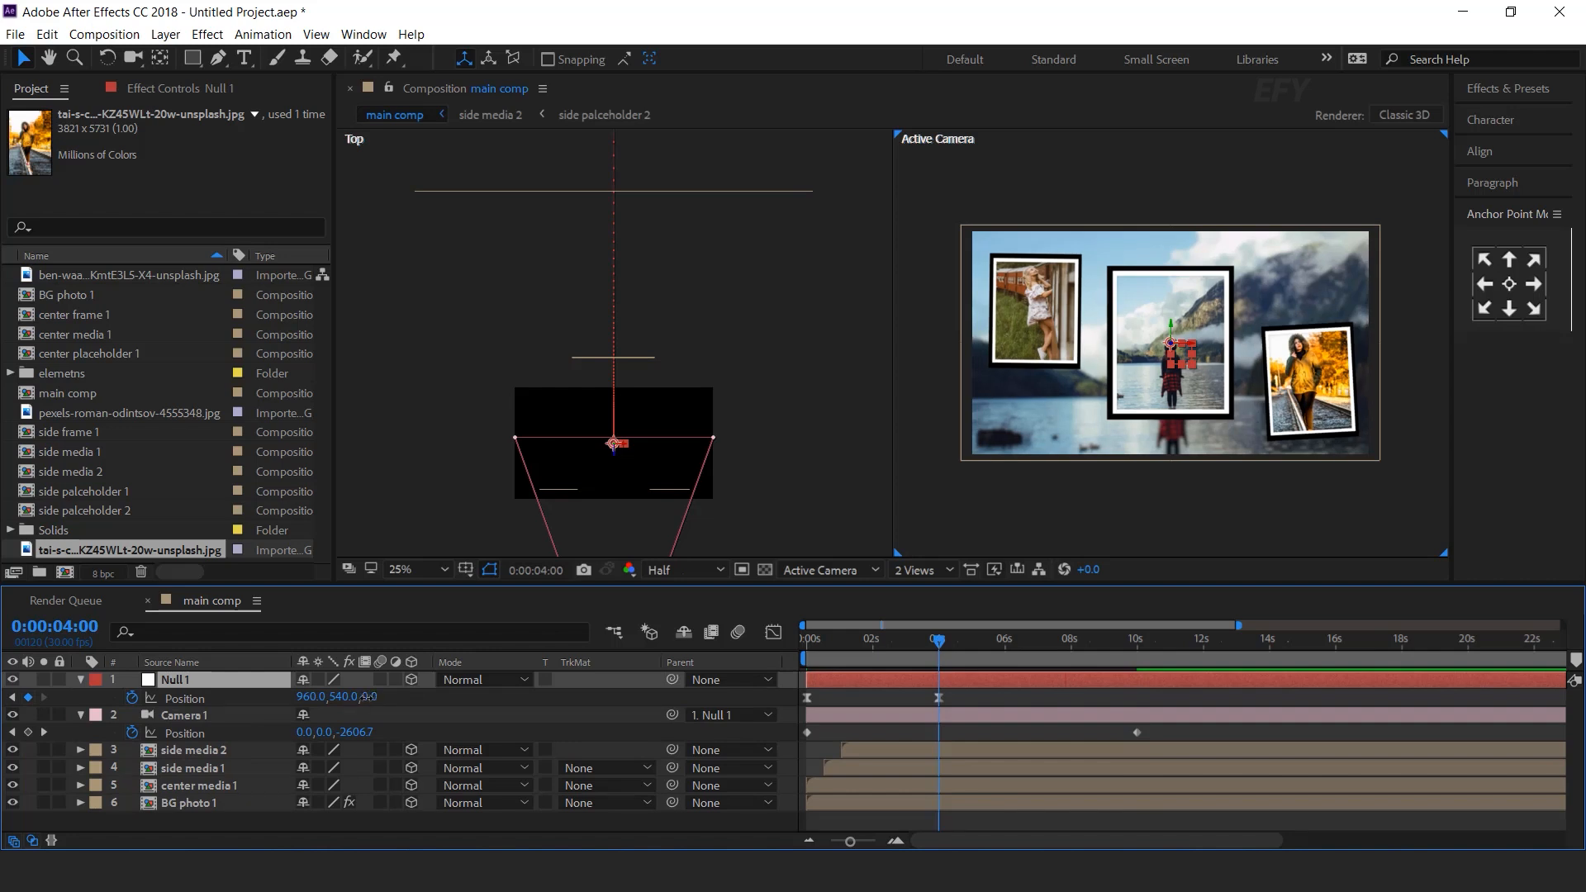
{"action": "left_click_drag", "start_coordinate": [367, 697], "coordinate": [230, 711]}
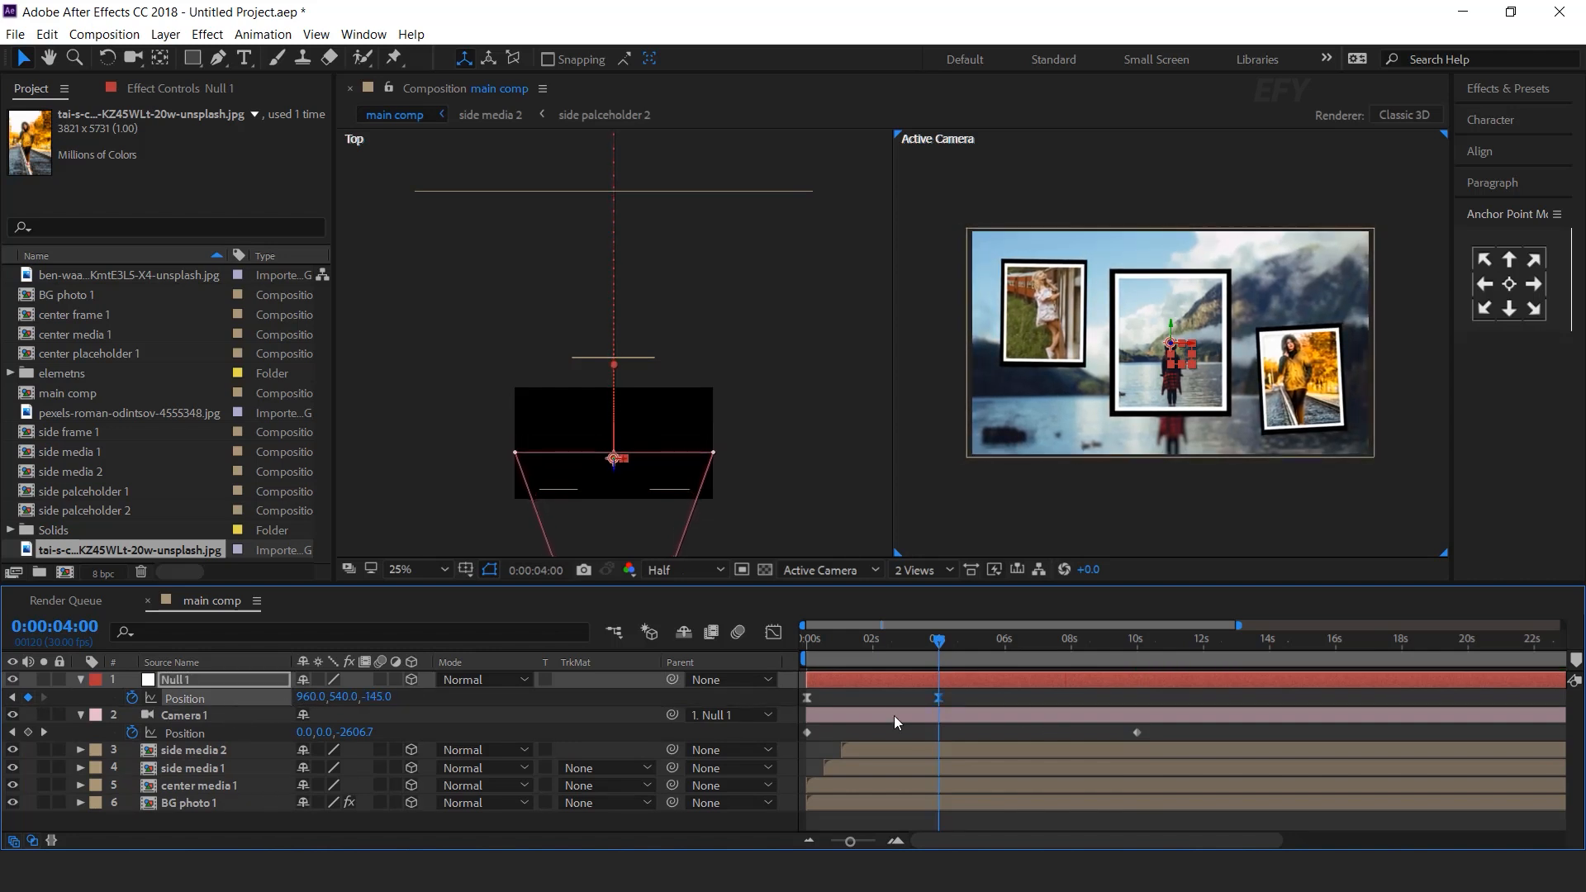
{"action": "left_click_drag", "start_coordinate": [985, 696], "coordinate": [764, 702]}
{"action": "key", "text": "space"}
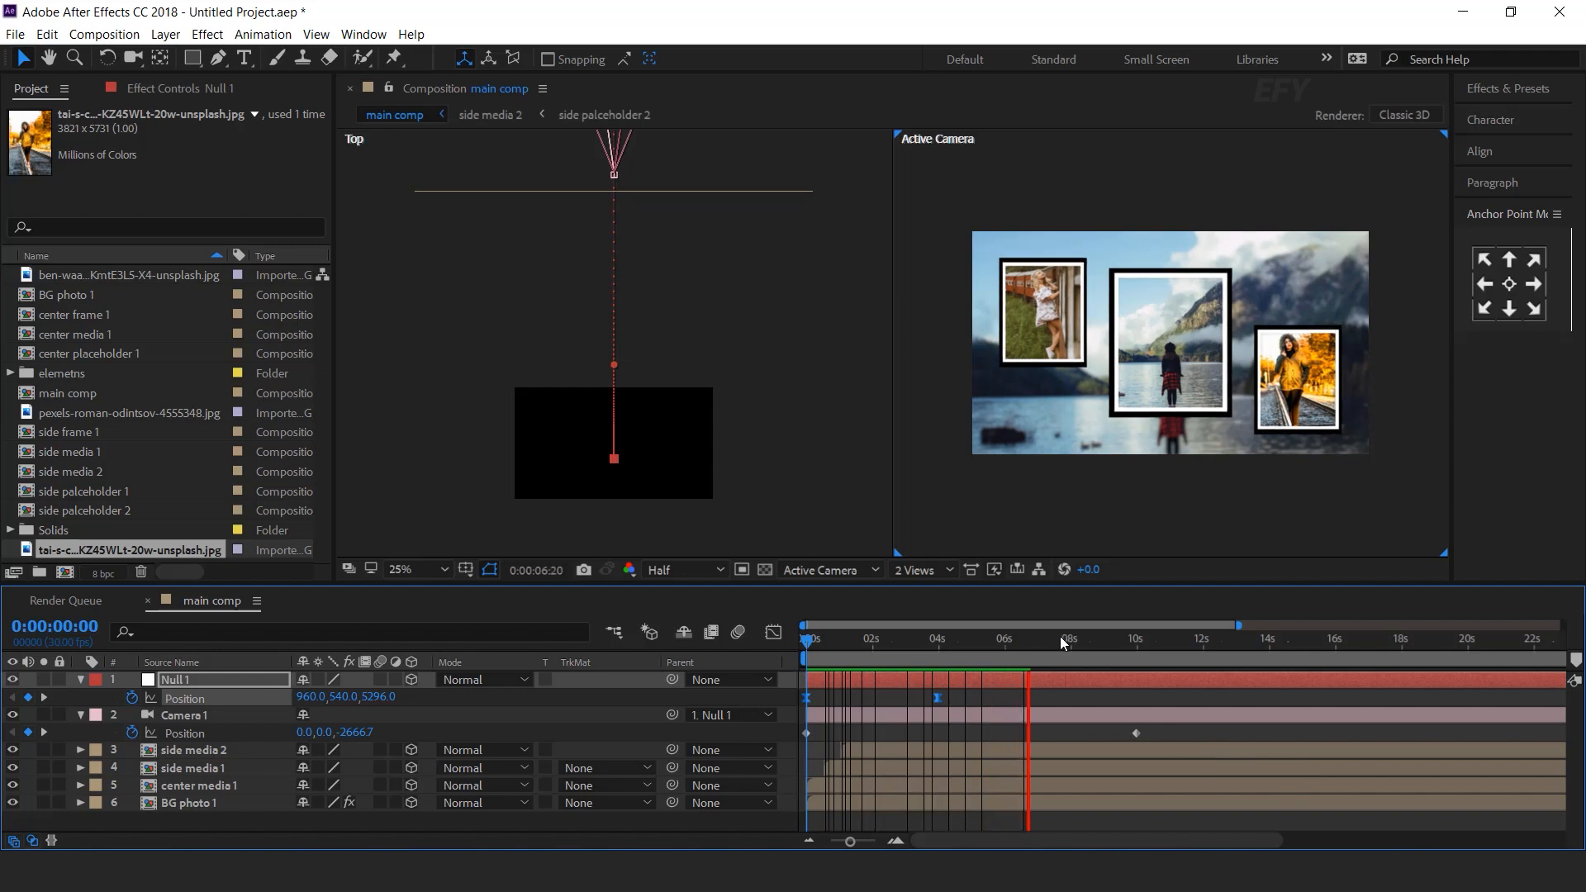
{"action": "left_click", "coordinate": [1018, 652]}
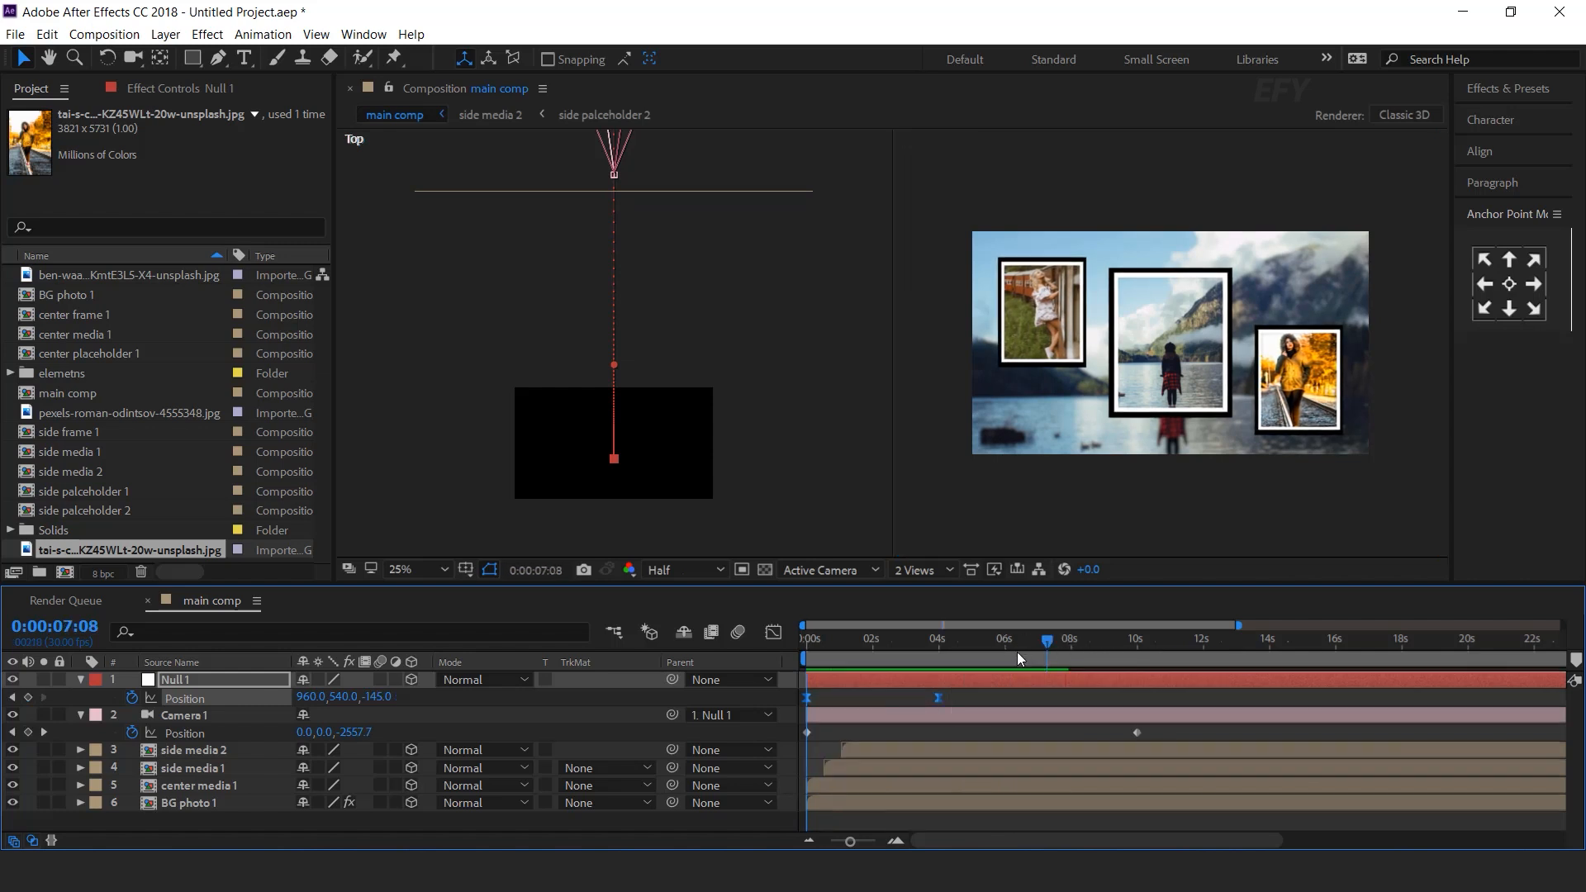
Add the expression wiggle(2,3) to Camera 1's Position, preview the shake, and collapse the layer properties
{"action": "left_click", "coordinate": [198, 715]}
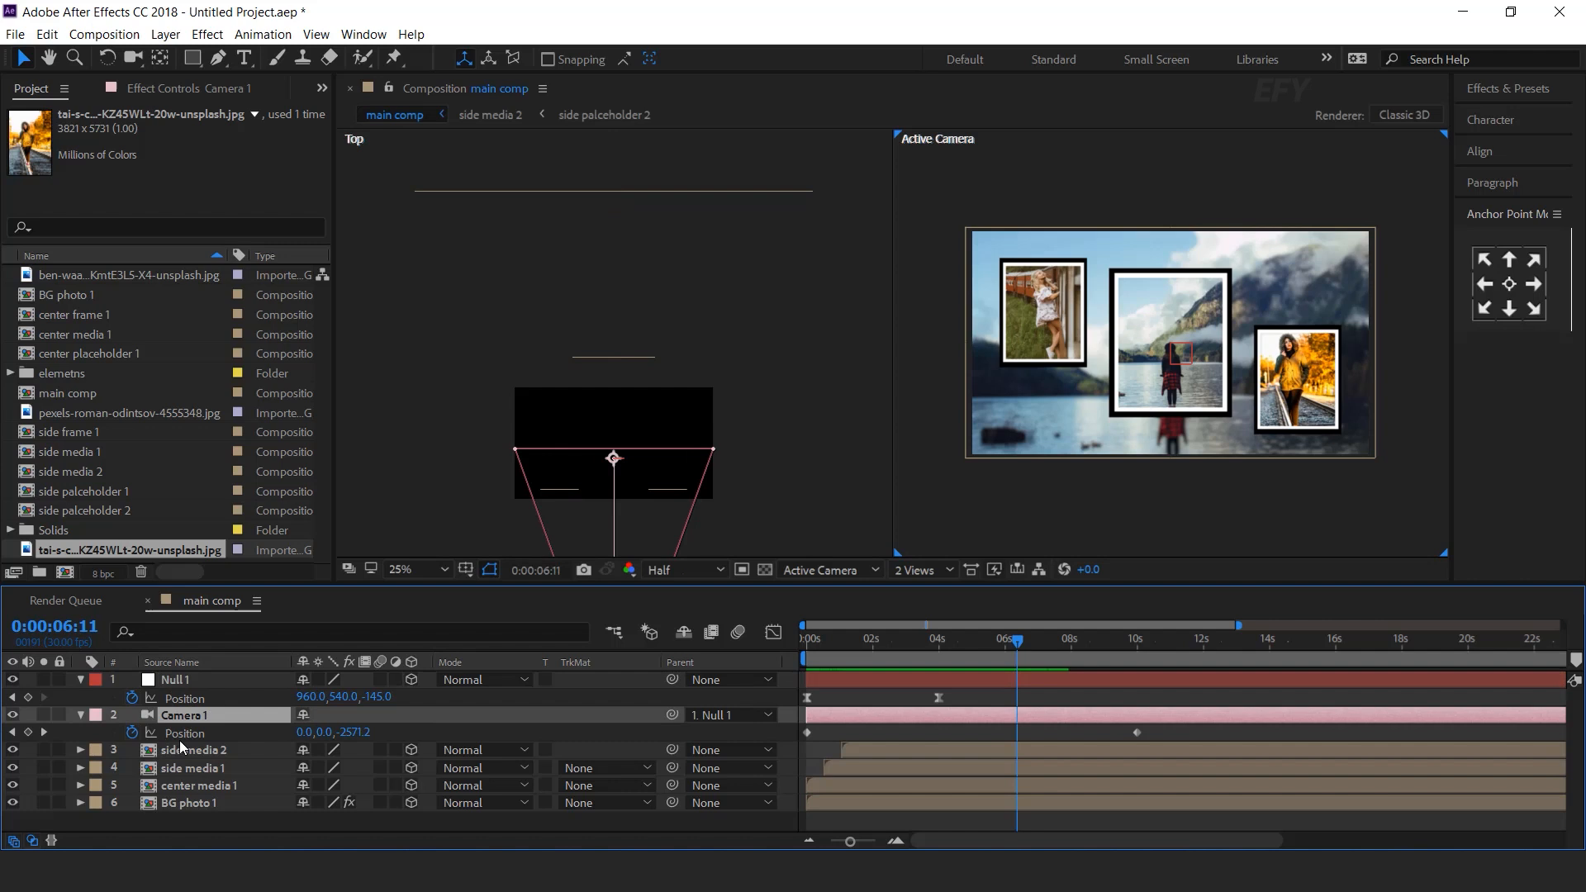
{"action": "left_click", "coordinate": [132, 733], "text": "alt"}
{"action": "type", "text": "wiggle(2,3"}
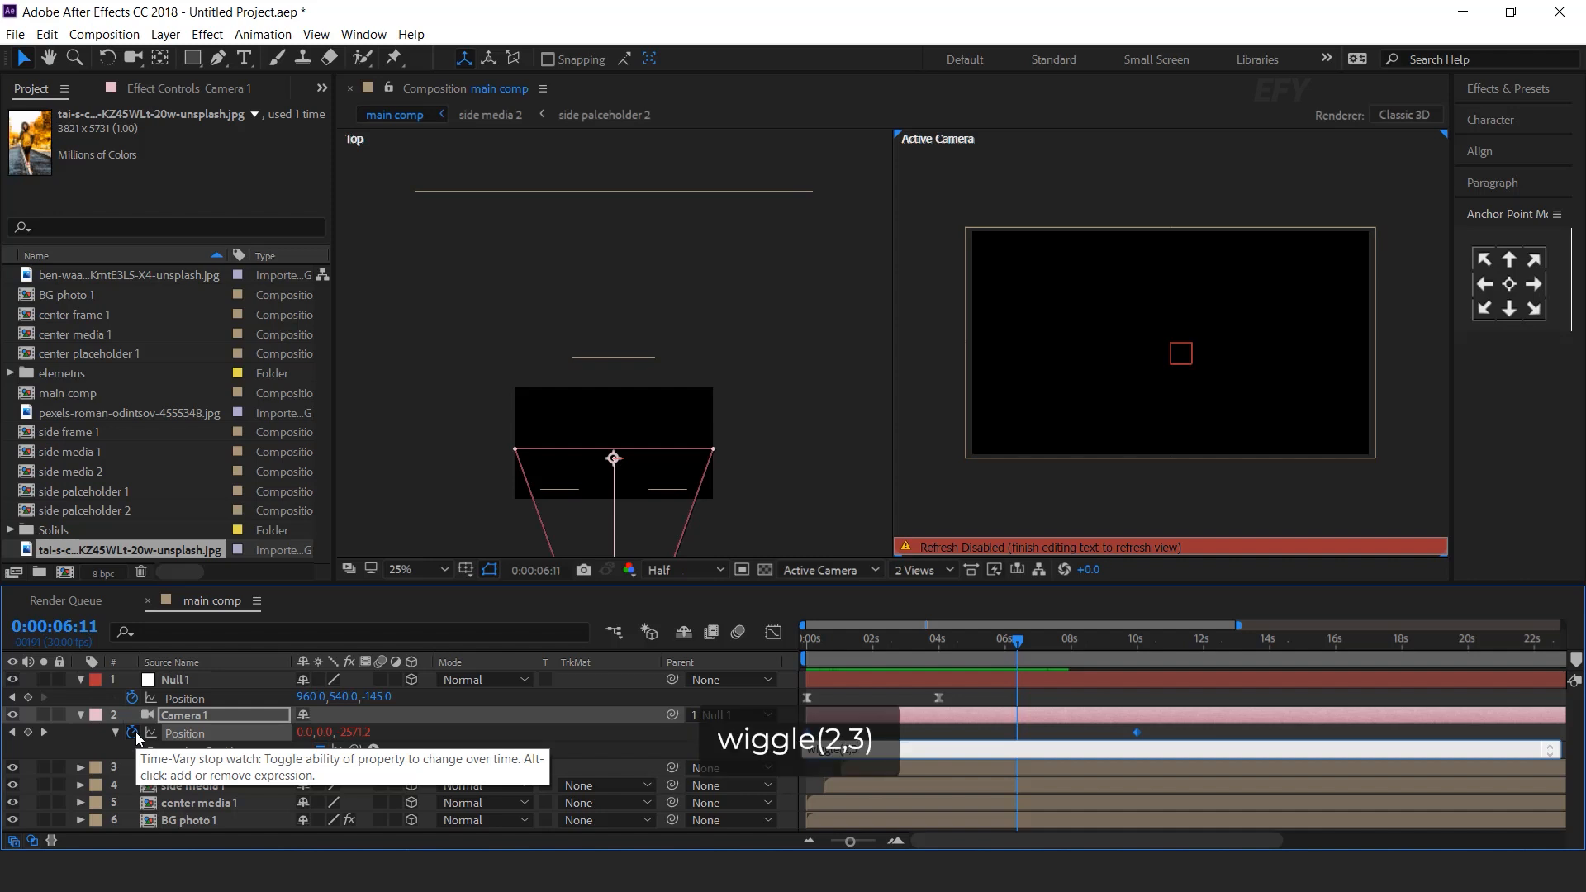
{"action": "left_click", "coordinate": [833, 711]}
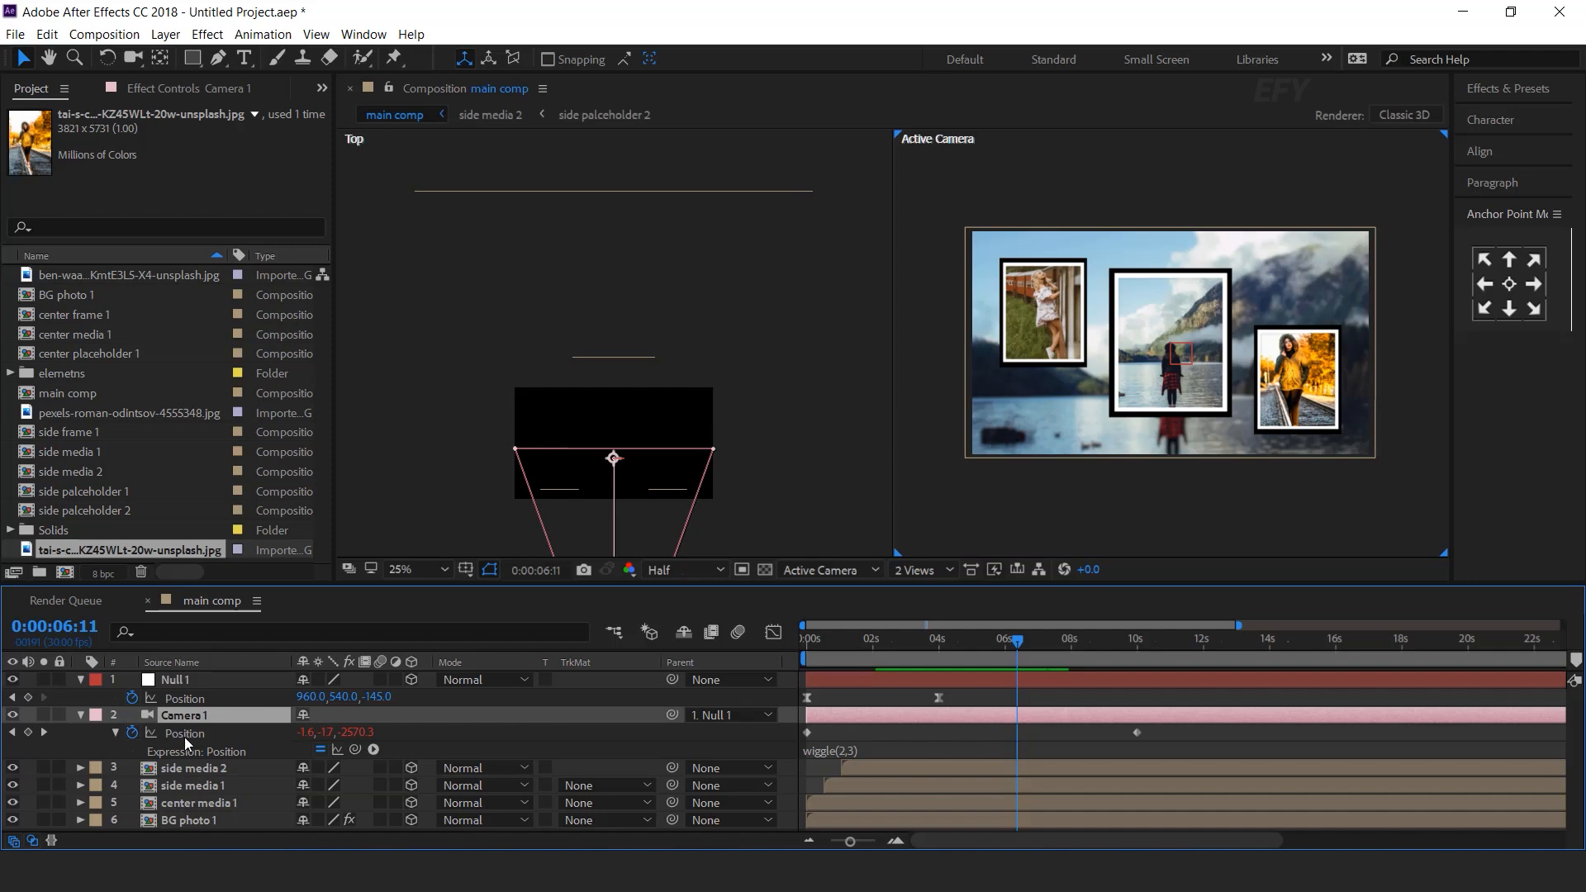
{"action": "left_click", "coordinate": [80, 716]}
{"action": "left_click", "coordinate": [830, 647]}
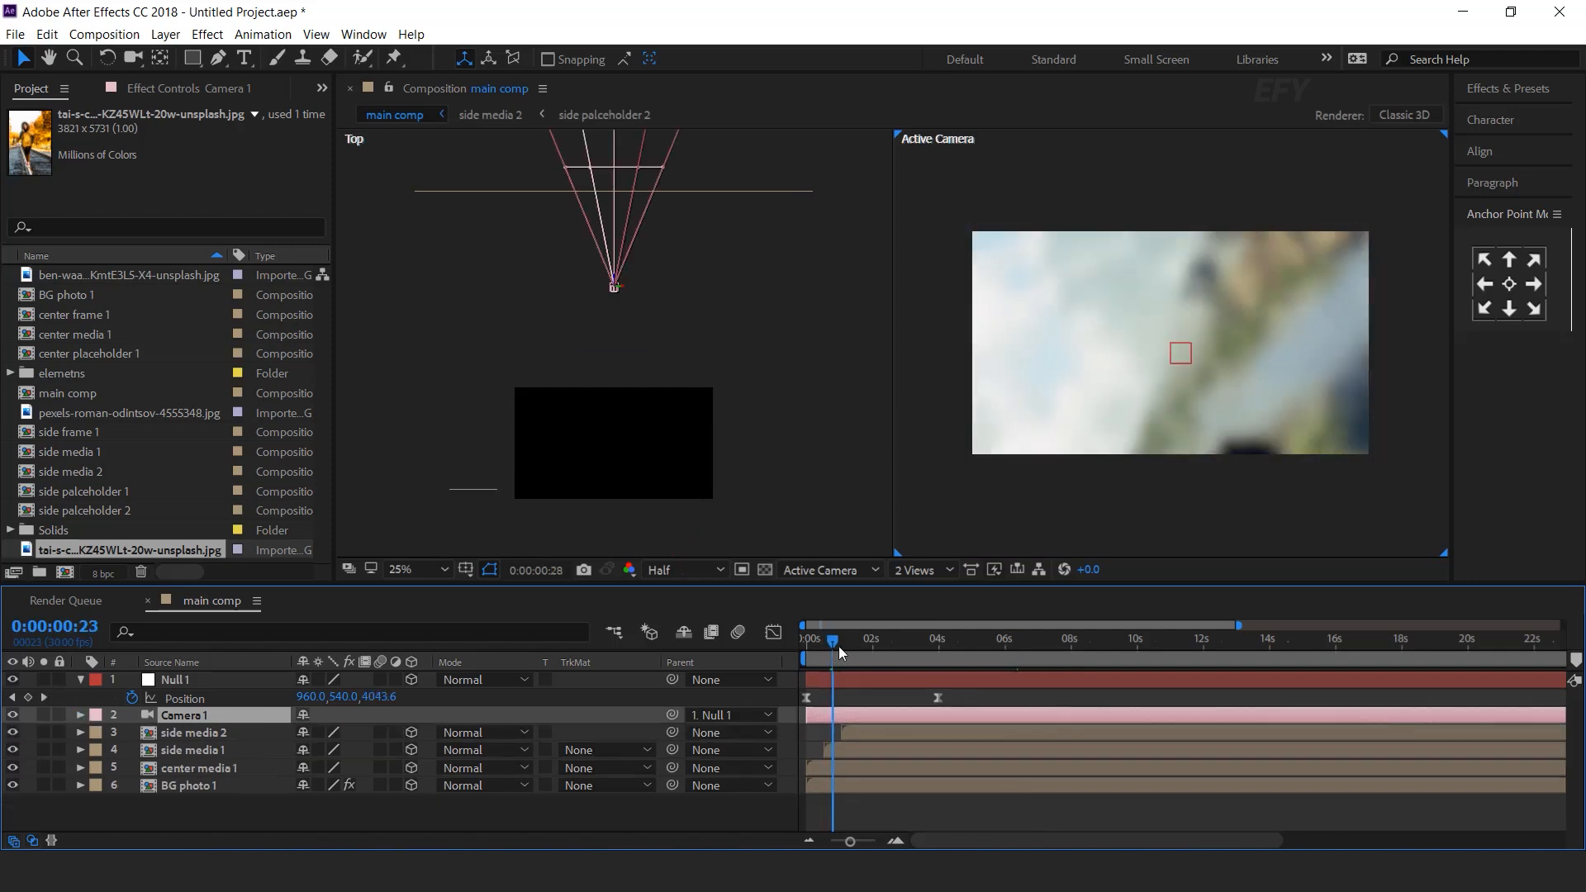
{"action": "key", "text": "space"}
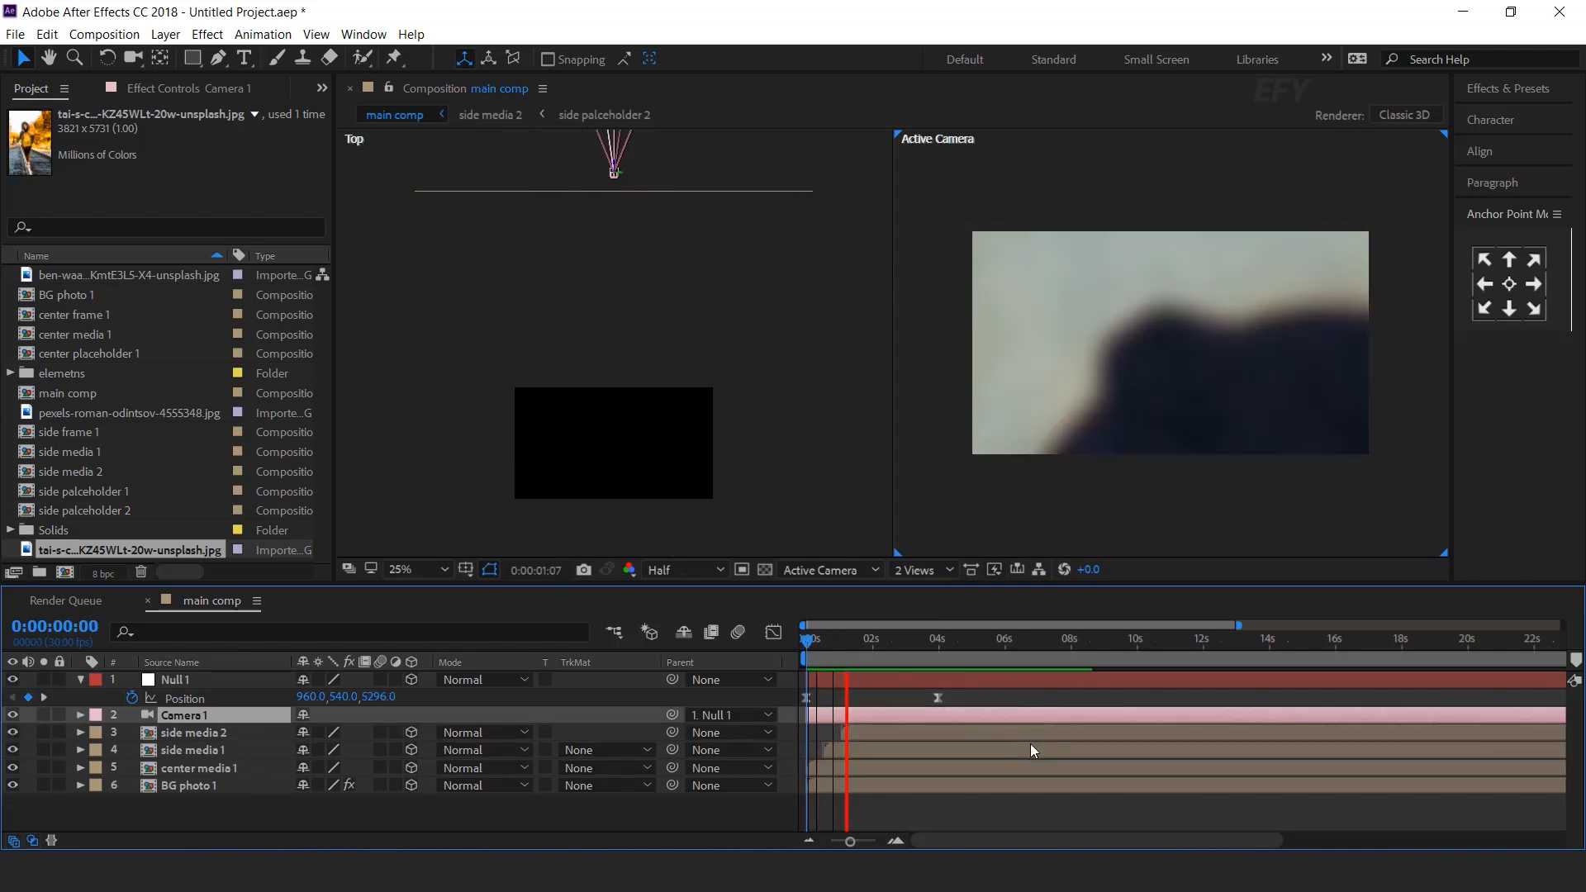
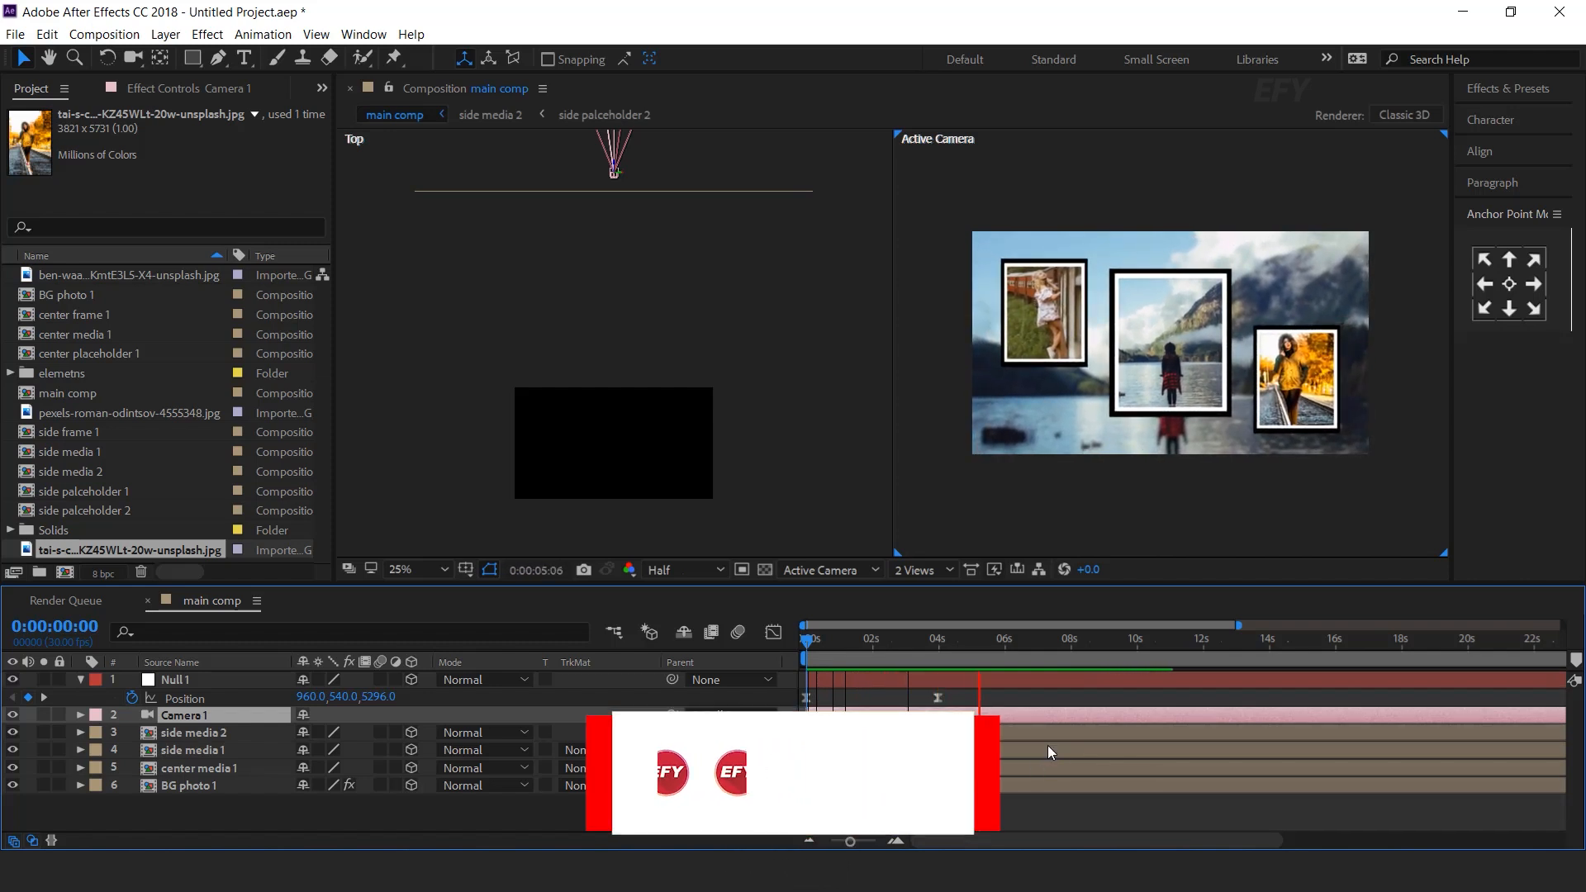
{"action": "left_click", "coordinate": [1064, 638]}
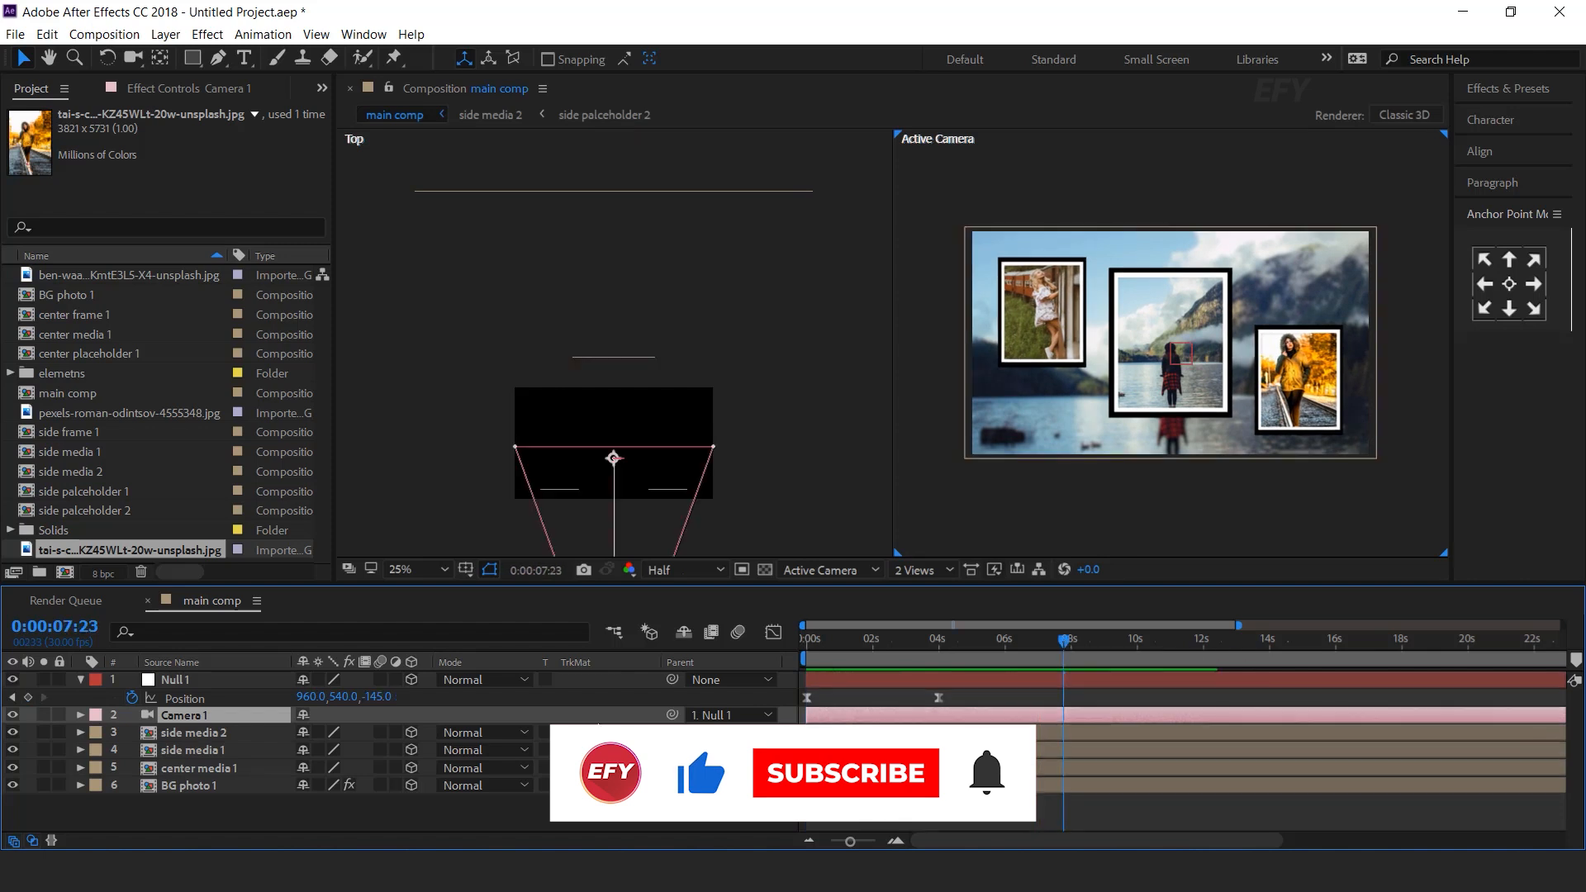
{"action": "left_click", "coordinate": [82, 680]}
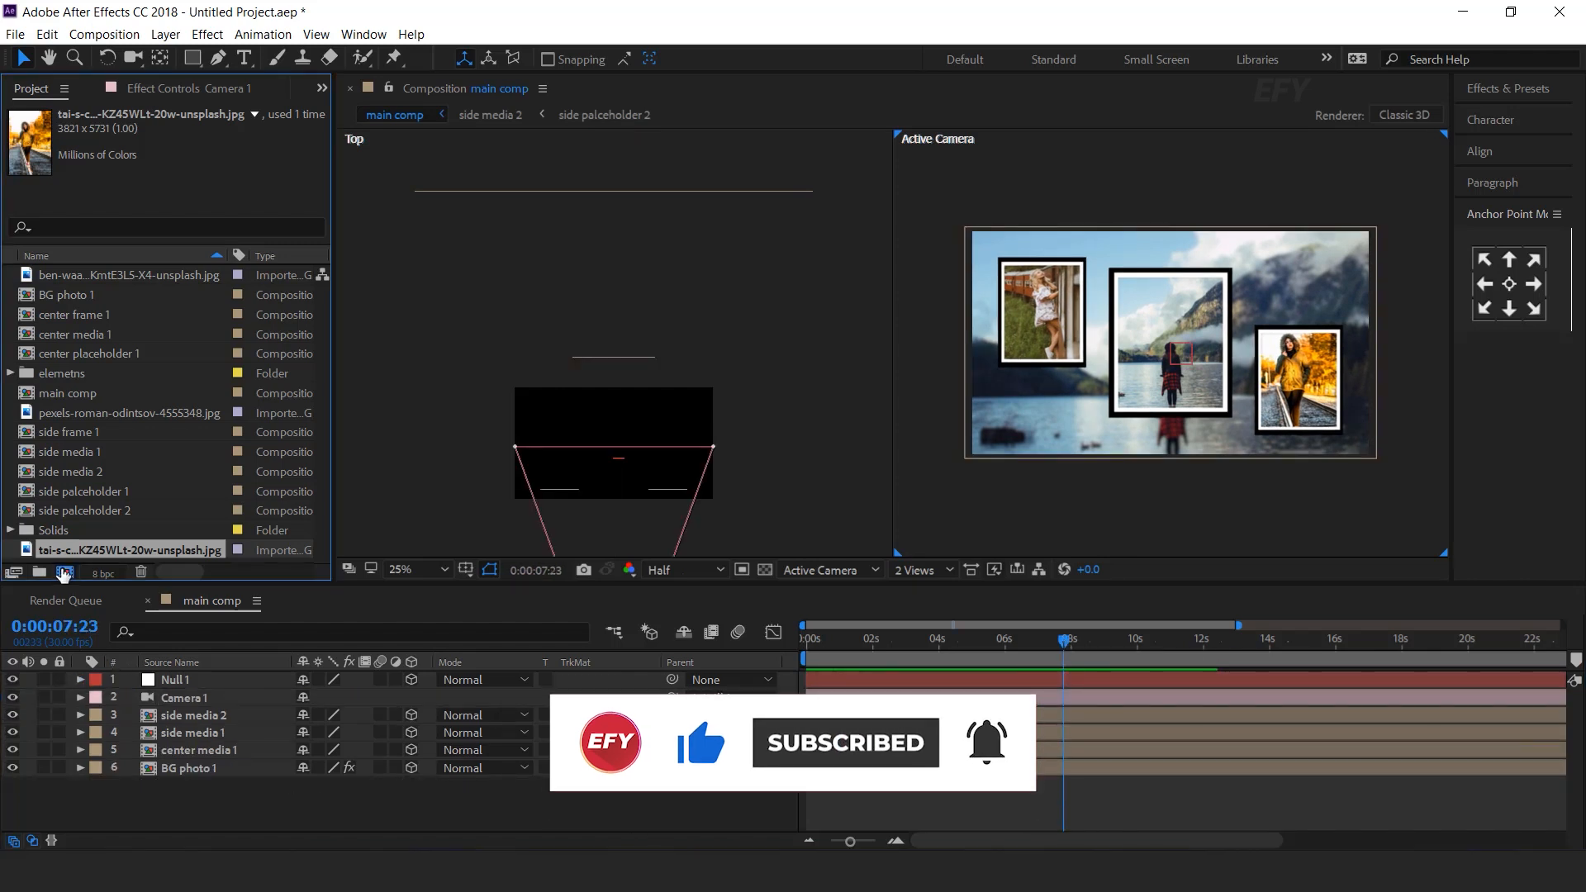
Create a 2500 × 750 px composition named "line elements" and show it in a single view
{"action": "key", "text": "ctrl+n"}
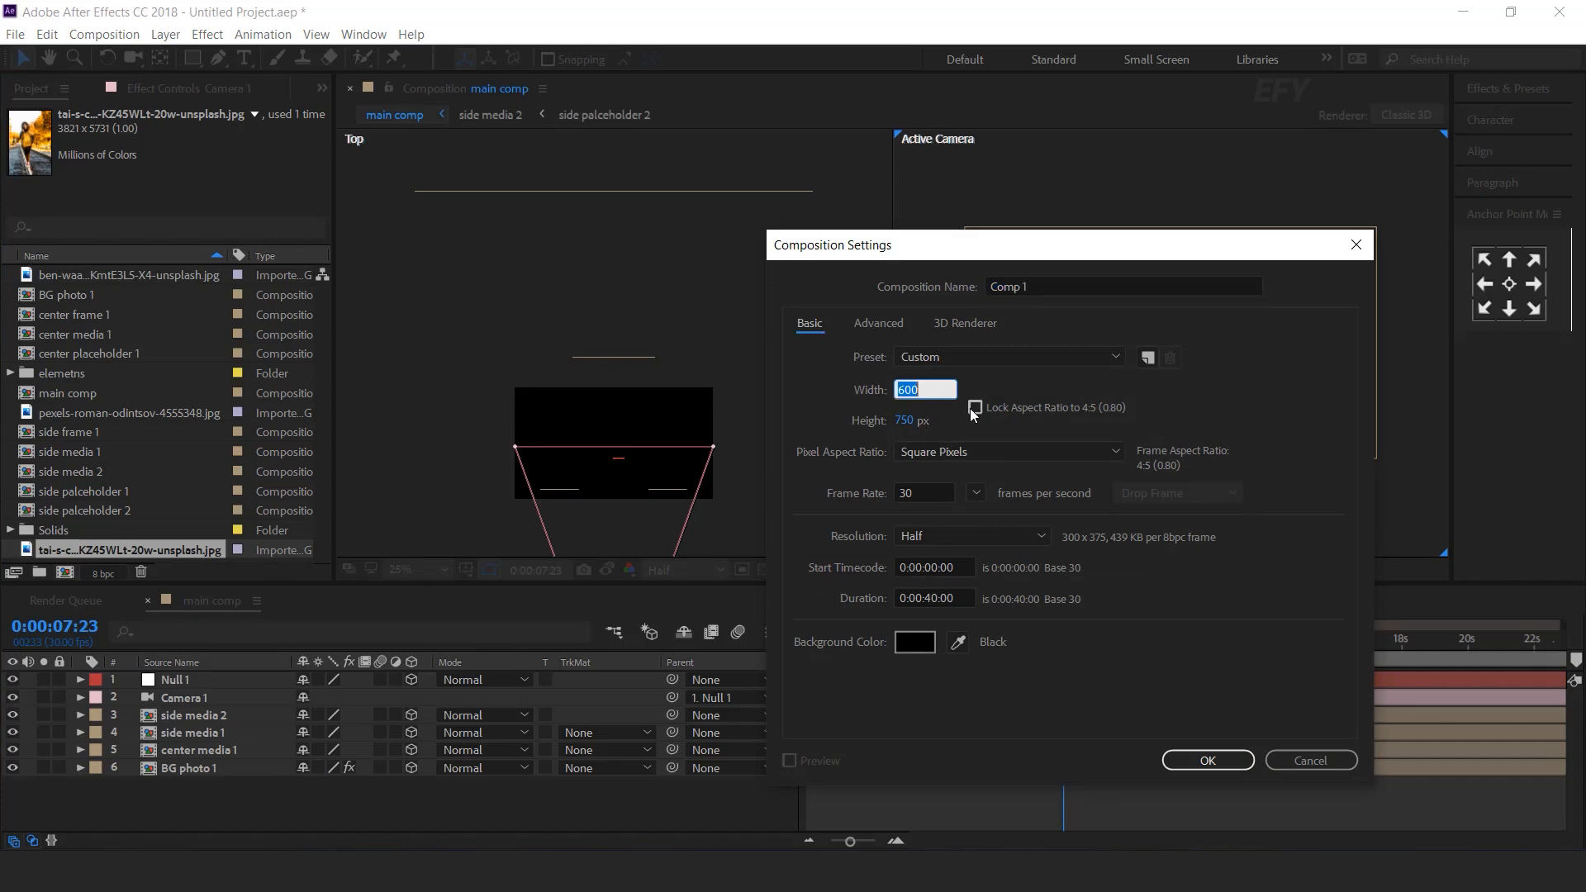
{"action": "type", "text": "2500"}
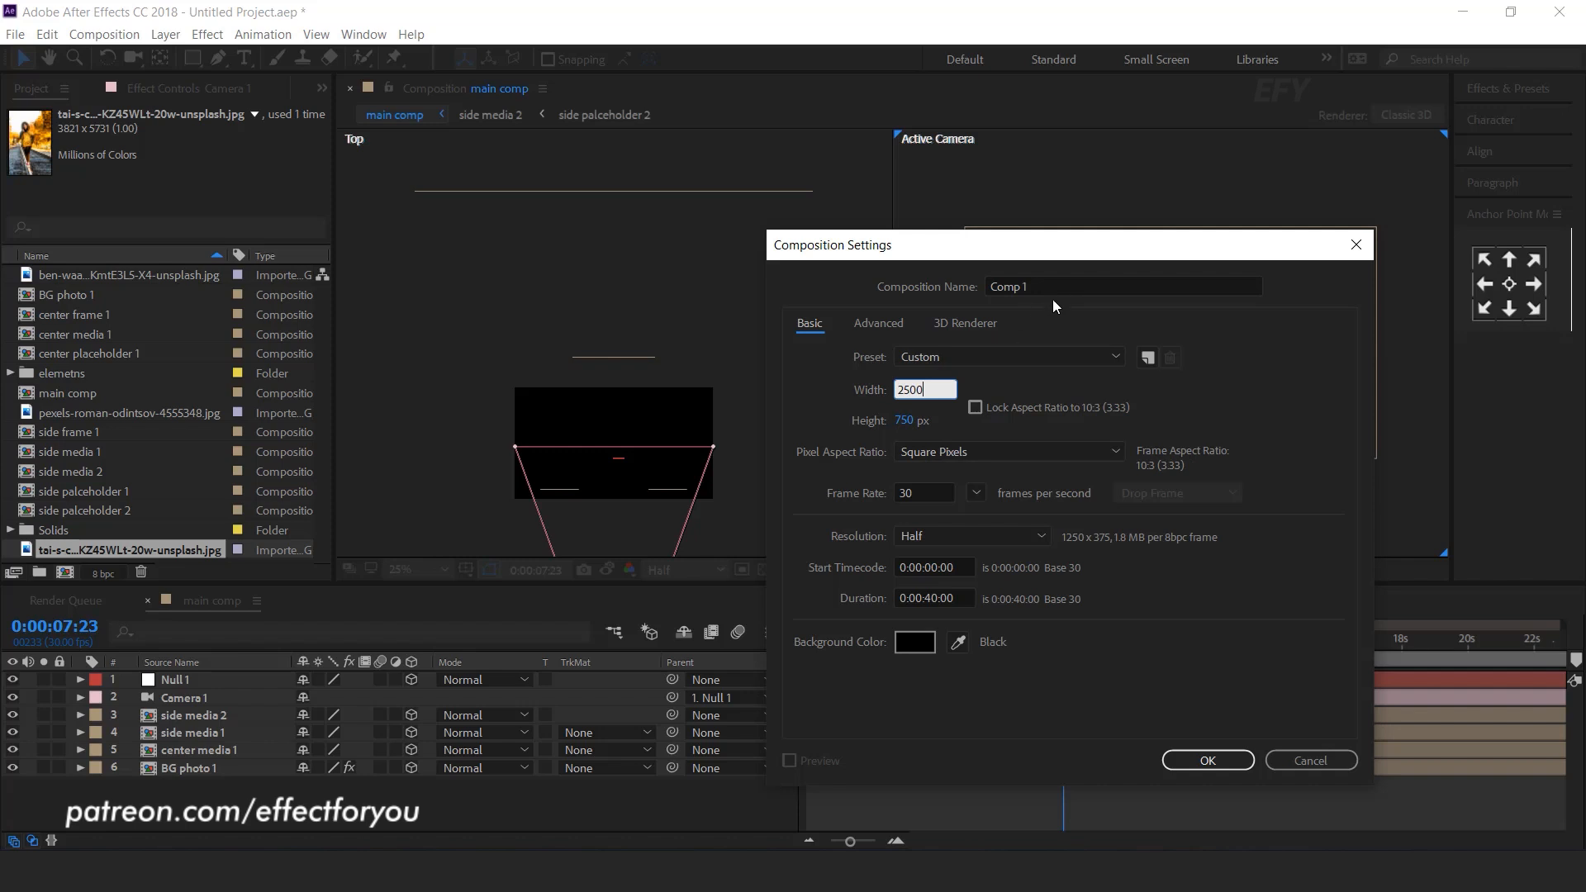
{"action": "left_click_drag", "start_coordinate": [1049, 288], "coordinate": [969, 304]}
{"action": "type", "text": "line elements"}
{"action": "key", "text": "Return"}
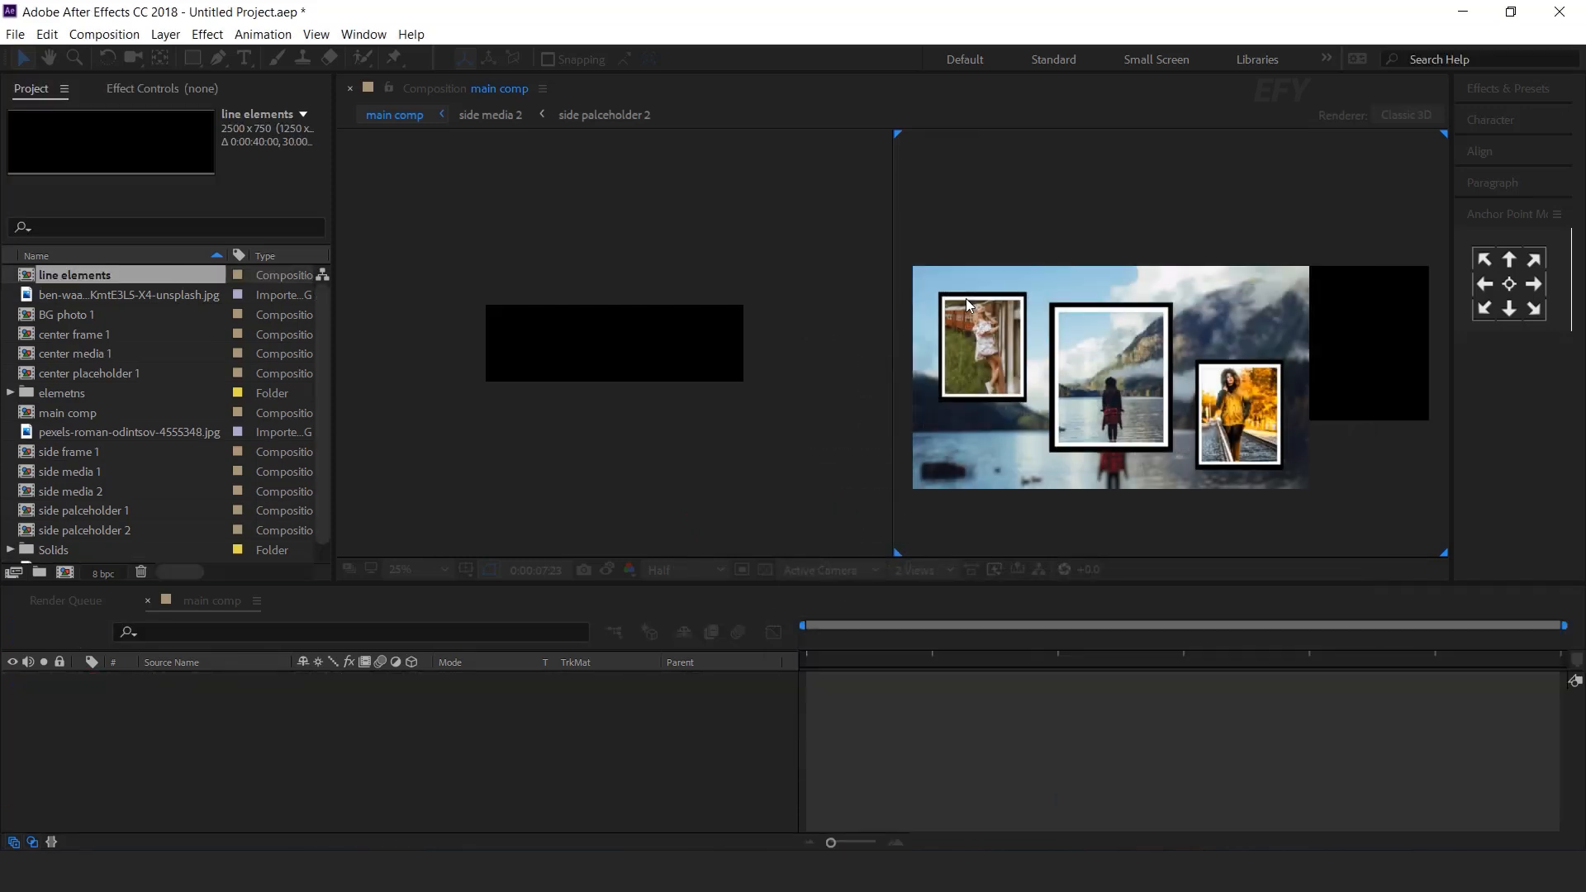
{"action": "left_click", "coordinate": [919, 570]}
{"action": "left_click", "coordinate": [924, 592]}
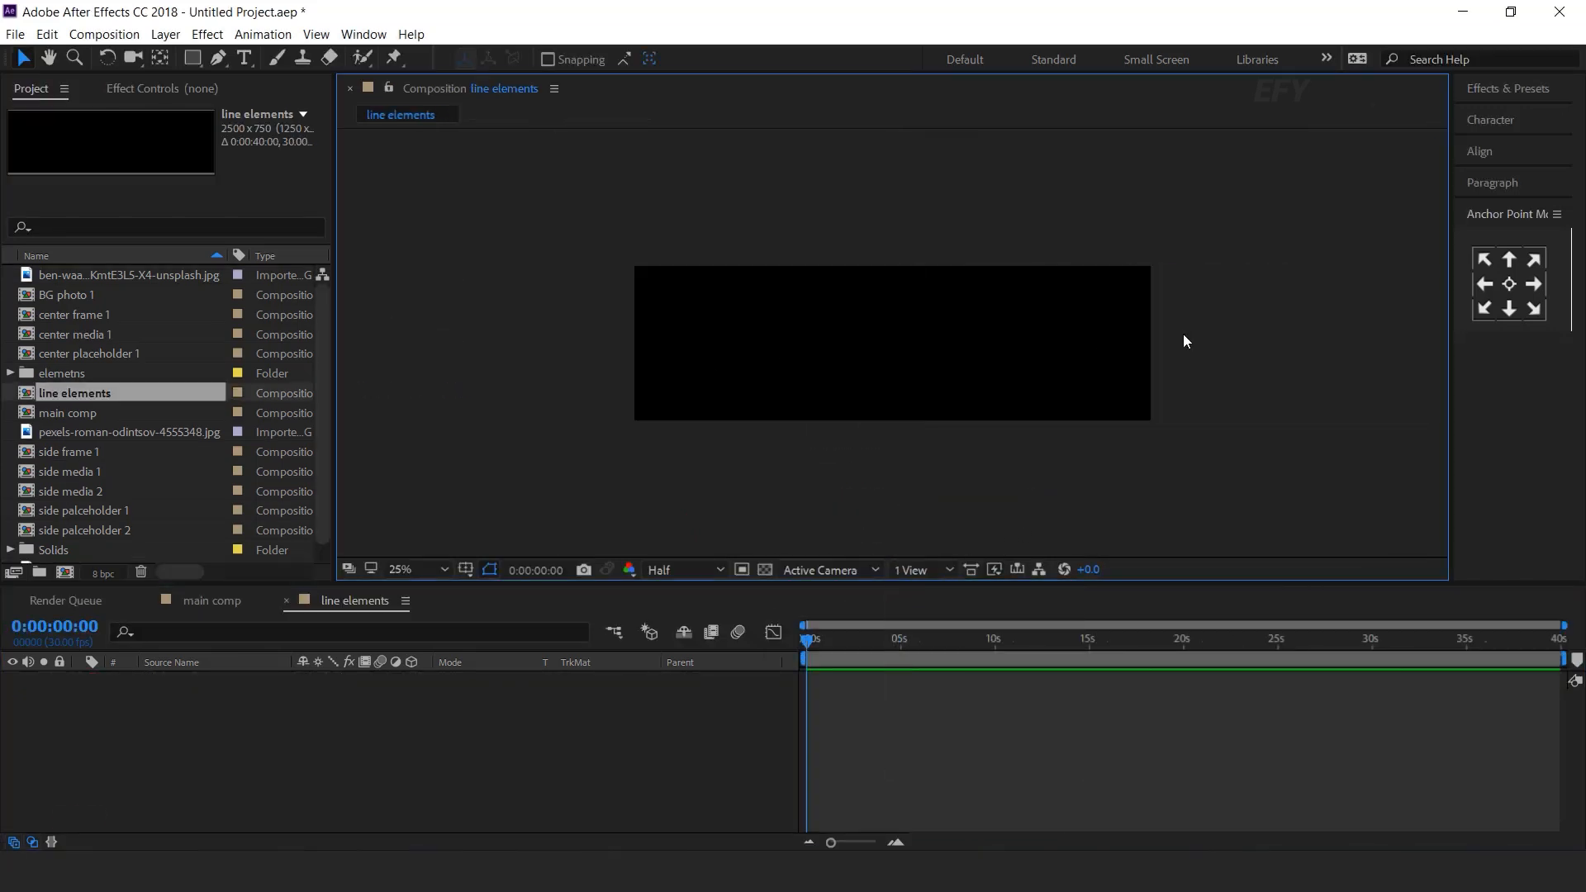
Set up the Pen tool with no fill and a white (ffffff) stroke
{"action": "left_click", "coordinate": [392, 728]}
{"action": "left_click", "coordinate": [217, 58]}
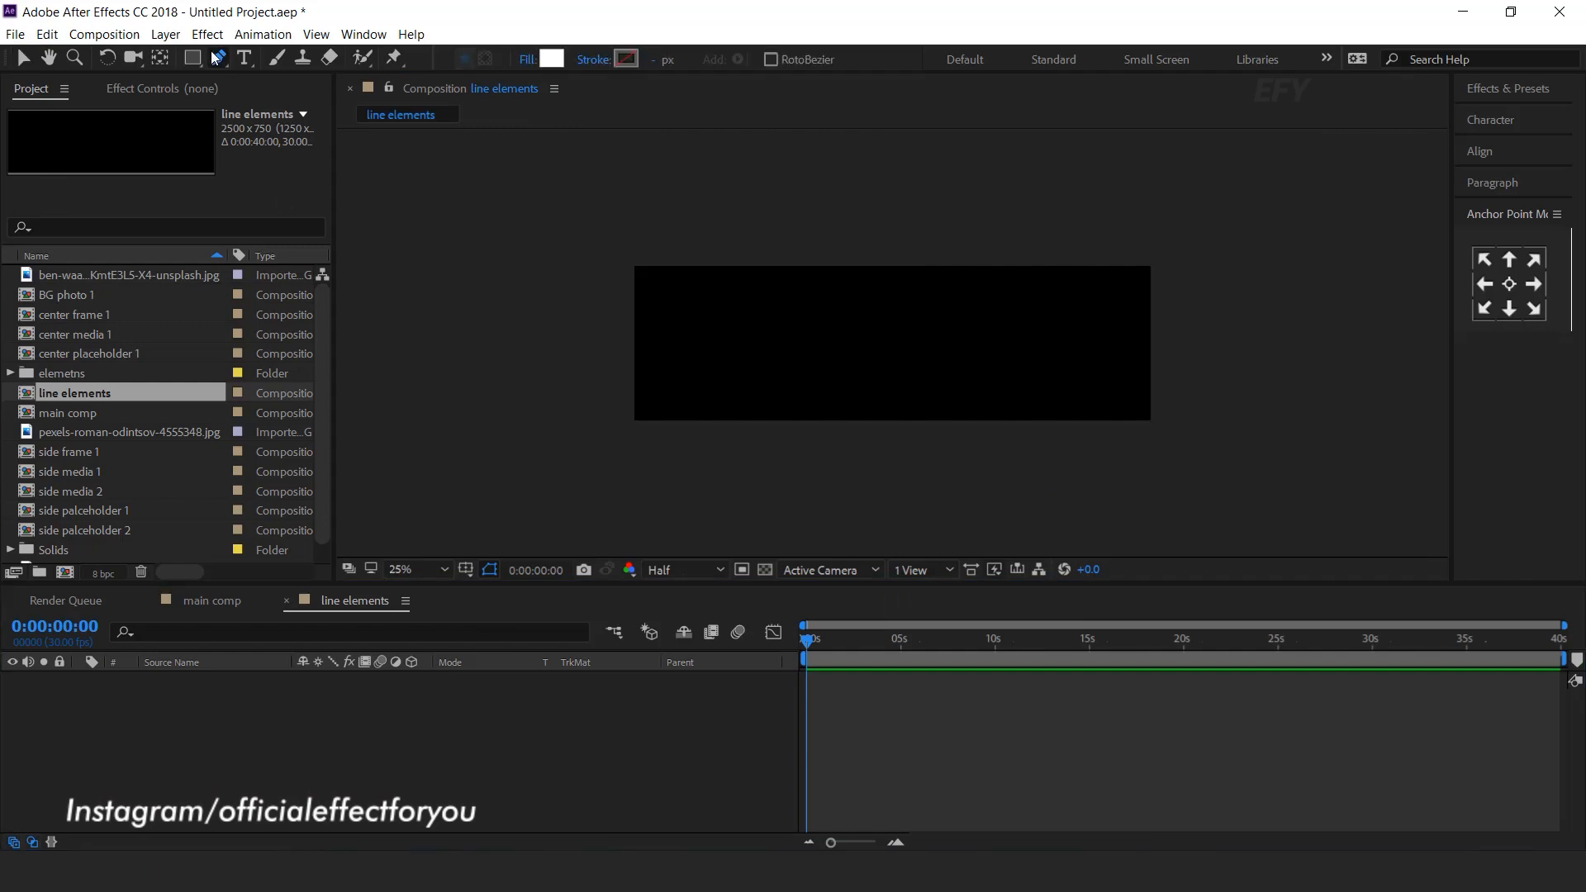
{"action": "left_click", "coordinate": [532, 63]}
{"action": "left_click", "coordinate": [255, 141]}
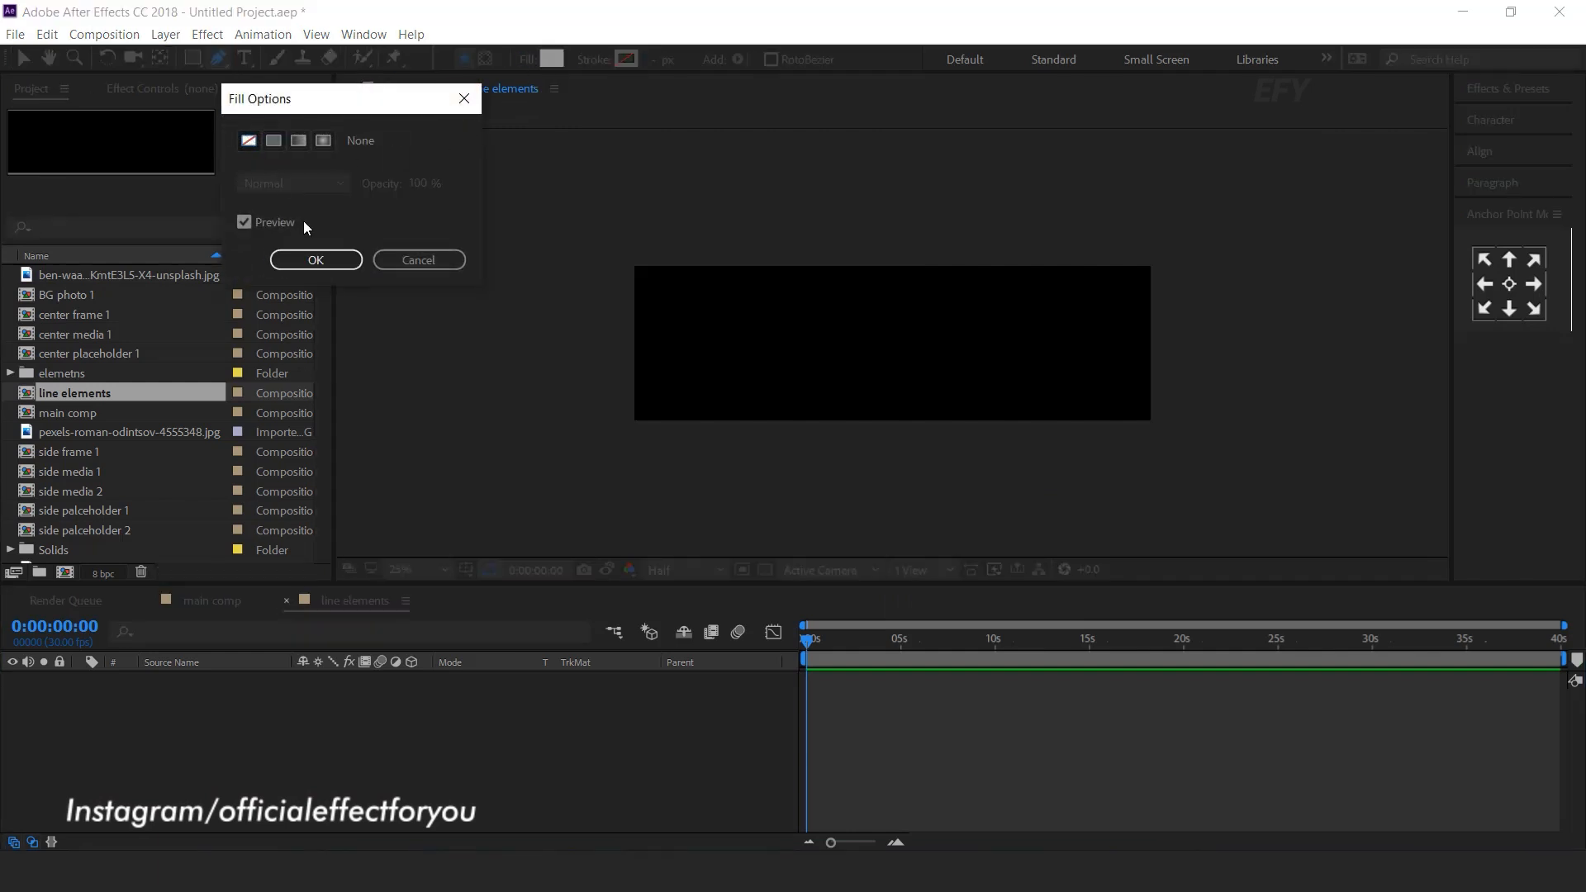
{"action": "left_click", "coordinate": [315, 259]}
{"action": "left_click", "coordinate": [627, 59]}
{"action": "type", "text": "ffffff"}
{"action": "left_click", "coordinate": [508, 184]}
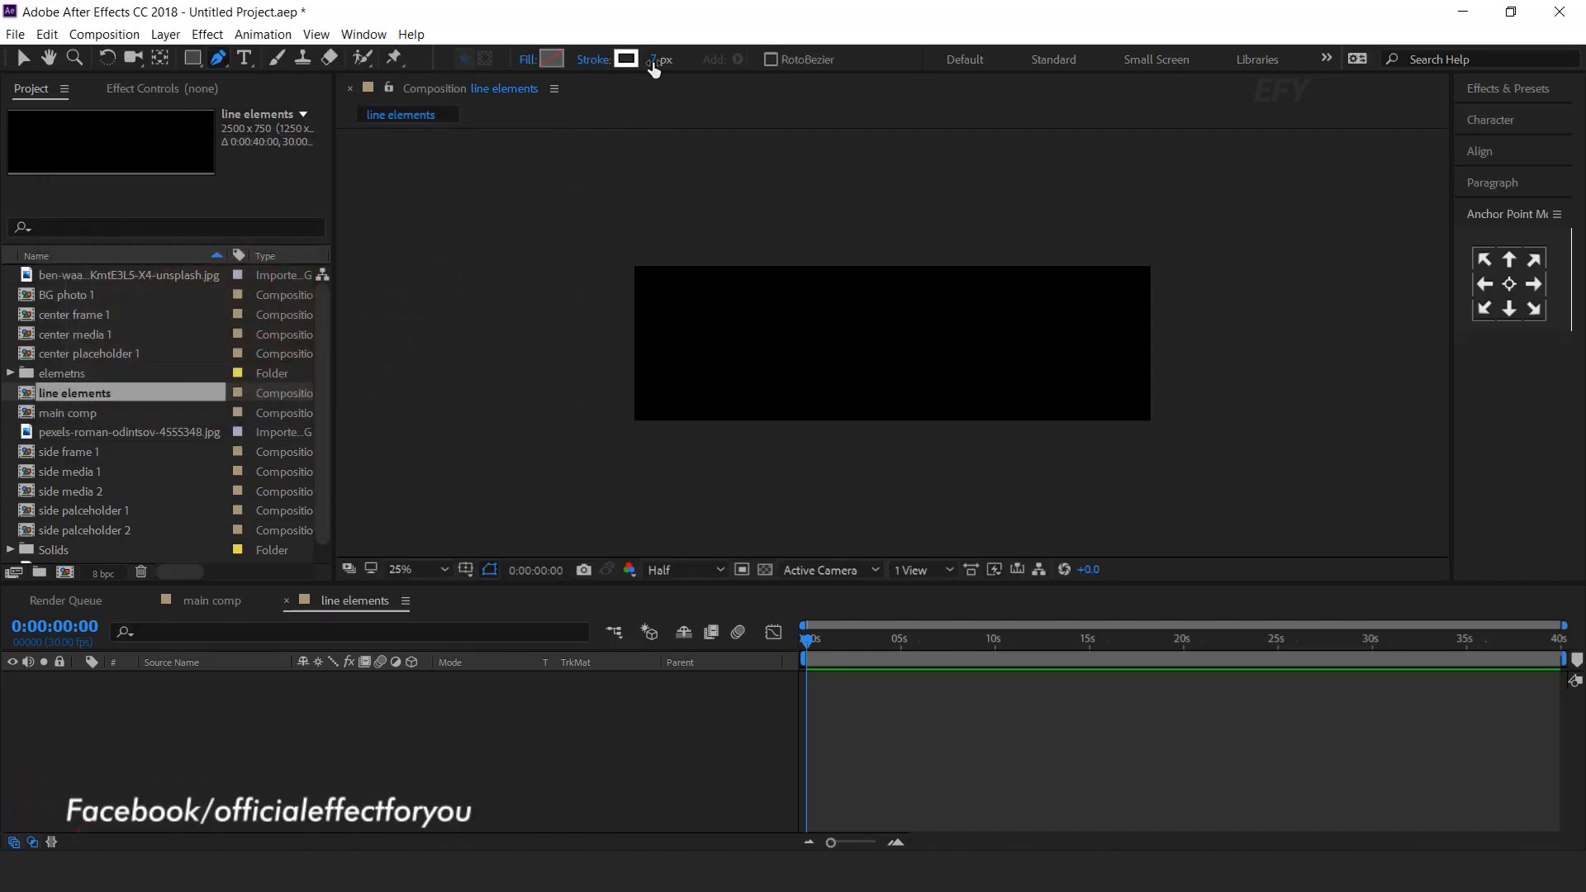
Draw a gentle wavy line with the Pen tool across the full composition width, extending past both side edges
{"action": "left_click", "coordinate": [564, 351]}
{"action": "mouse_move", "coordinate": [680, 338]}
{"action": "left_mouse_down"}
{"action": "mouse_move", "coordinate": [739, 361]}
{"action": "mouse_move", "coordinate": [856, 334]}
{"action": "left_mouse_up"}
{"action": "left_click_drag", "start_coordinate": [982, 340], "coordinate": [1050, 366]}
{"action": "left_click_drag", "start_coordinate": [1163, 327], "coordinate": [1217, 278]}
{"action": "left_click", "coordinate": [398, 773]}
Add dashes to the wavy line's stroke in Shape Layer 1 and set the Dash length to 40
{"action": "left_click", "coordinate": [240, 686]}
{"action": "left_click", "coordinate": [79, 679]}
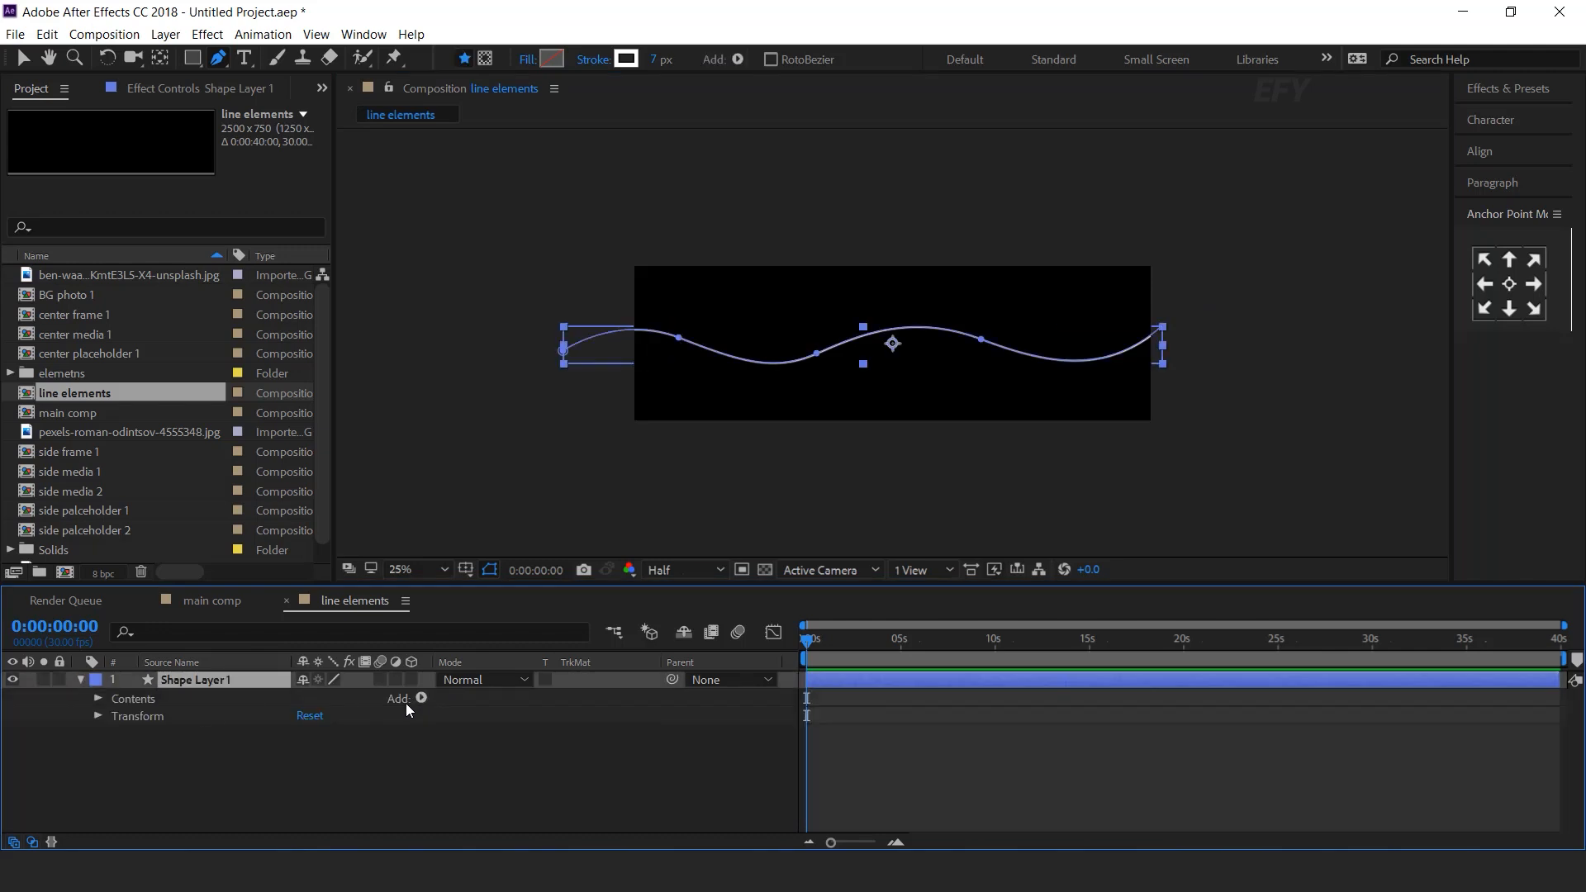
{"action": "left_click", "coordinate": [99, 699]}
{"action": "left_click", "coordinate": [116, 718]}
{"action": "left_click", "coordinate": [132, 750]}
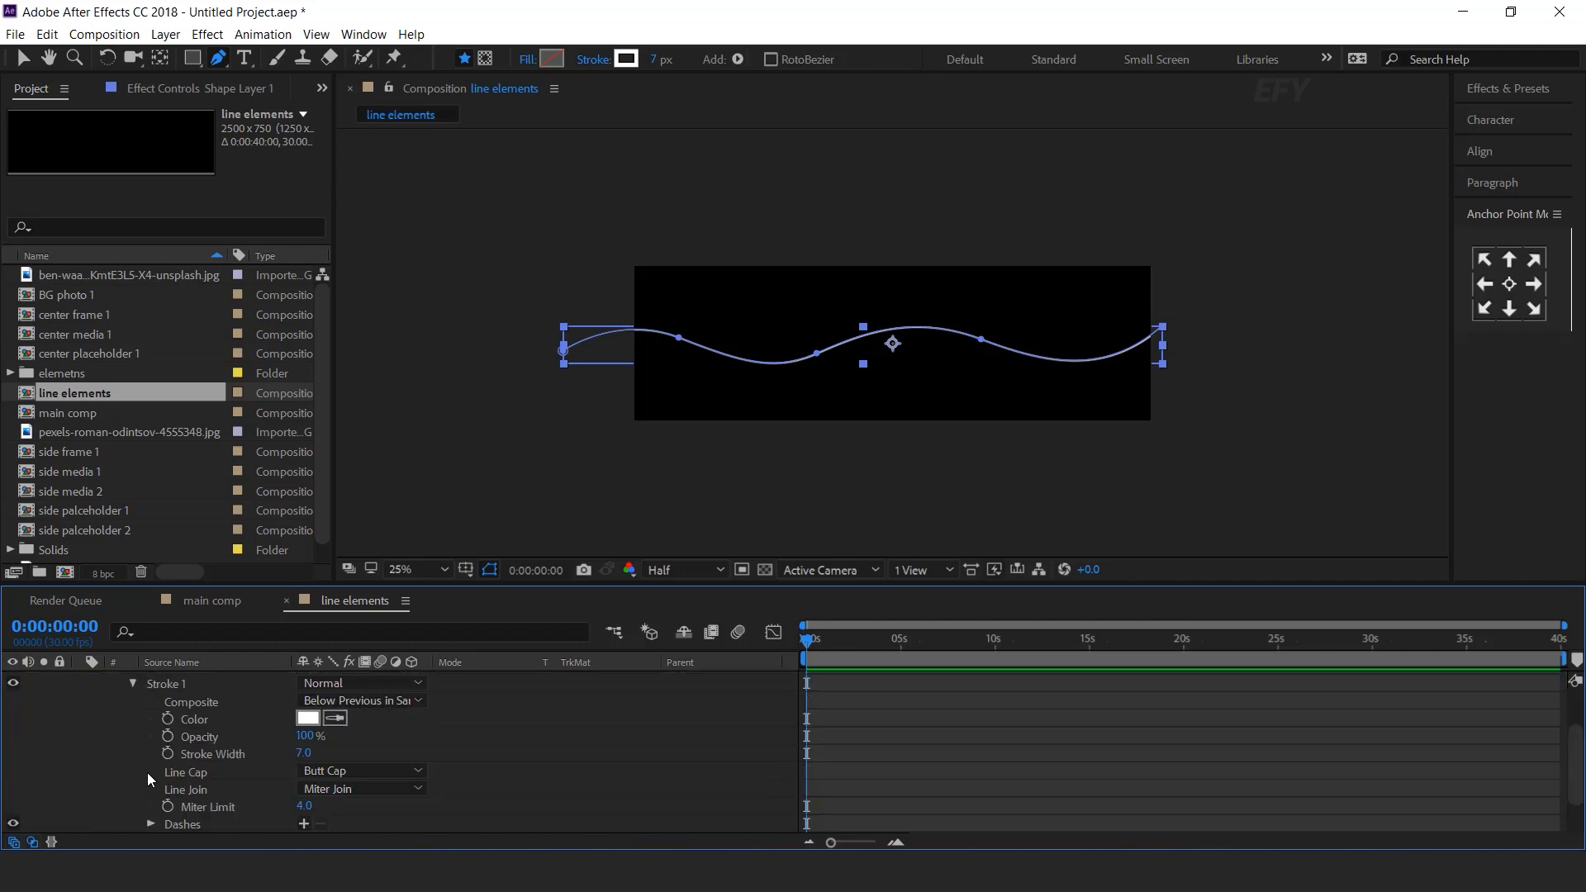
{"action": "scroll", "coordinate": [246, 800], "scroll_direction": "down", "scroll_amount": 3}
{"action": "left_click", "coordinate": [191, 773]}
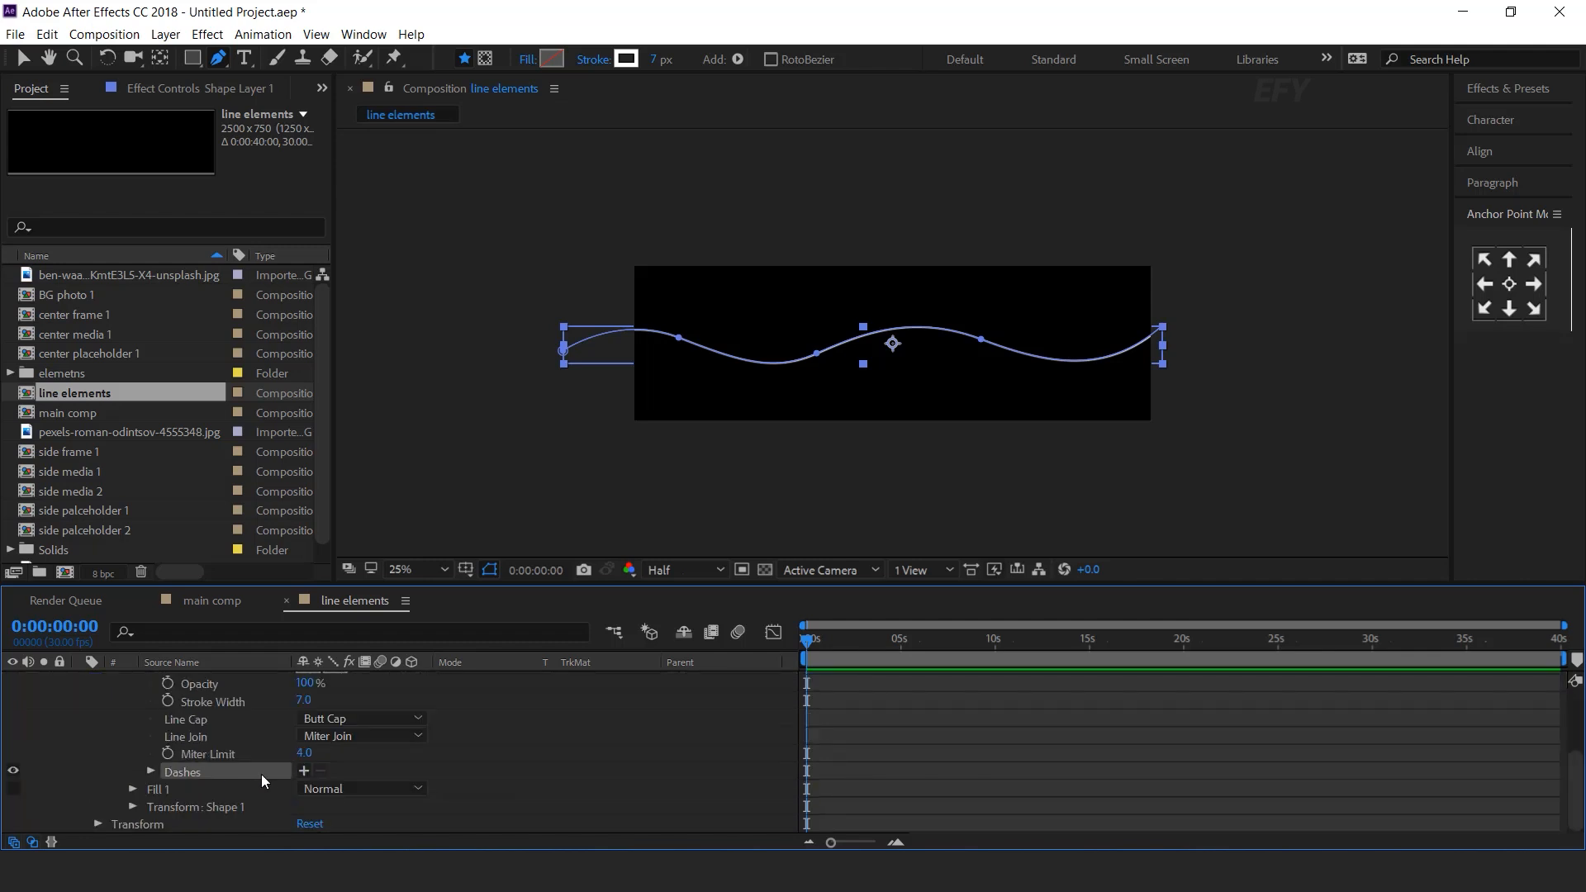
{"action": "left_click", "coordinate": [304, 772]}
{"action": "left_click", "coordinate": [305, 789]}
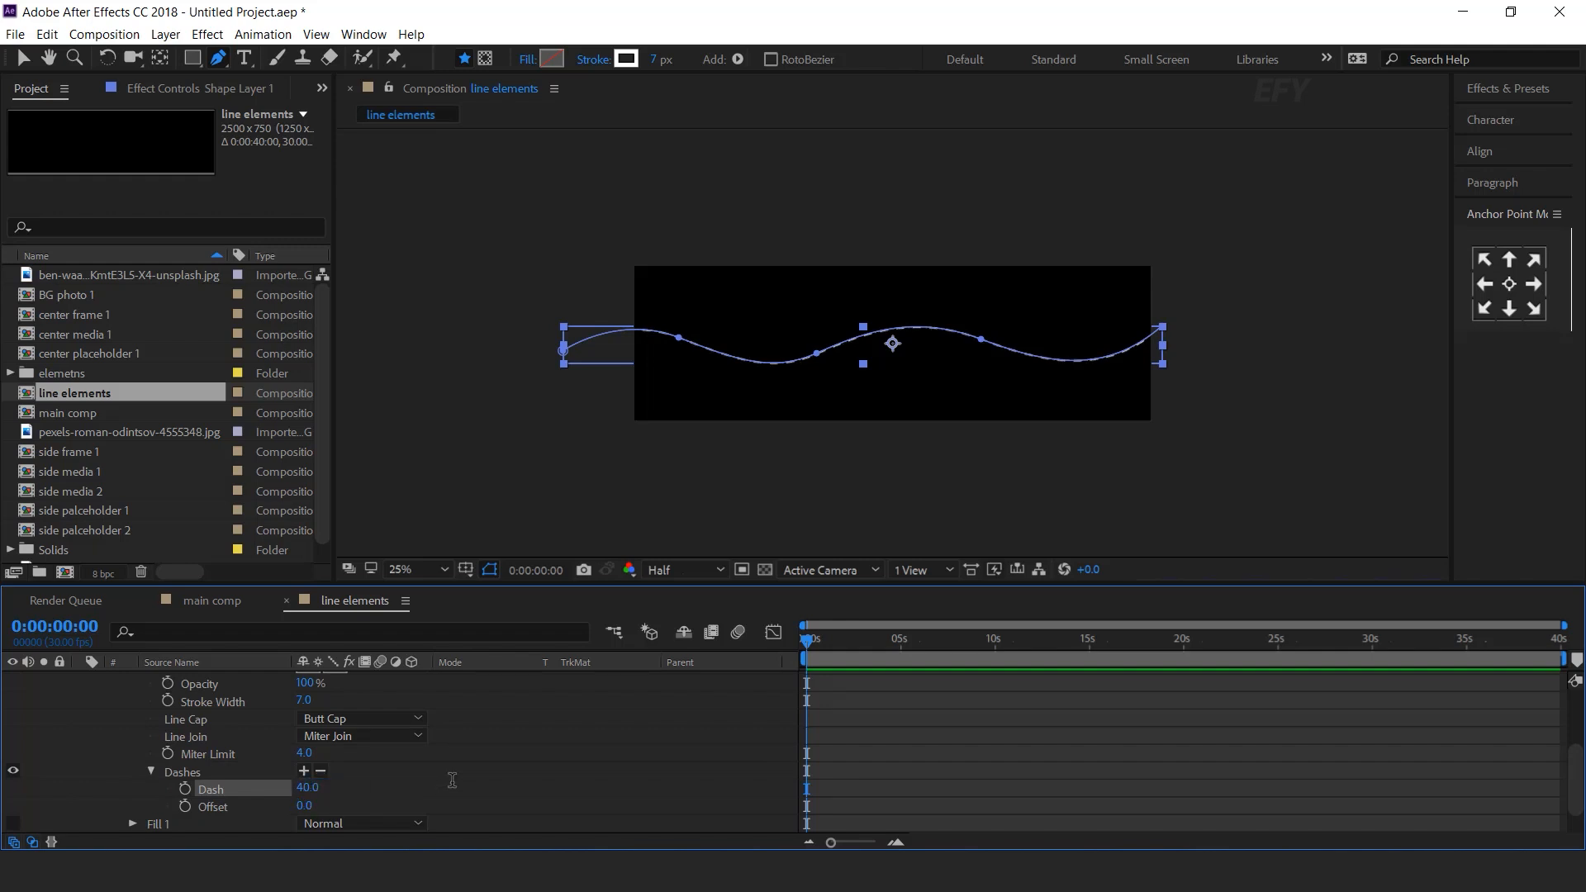
{"action": "left_click", "coordinate": [972, 765]}
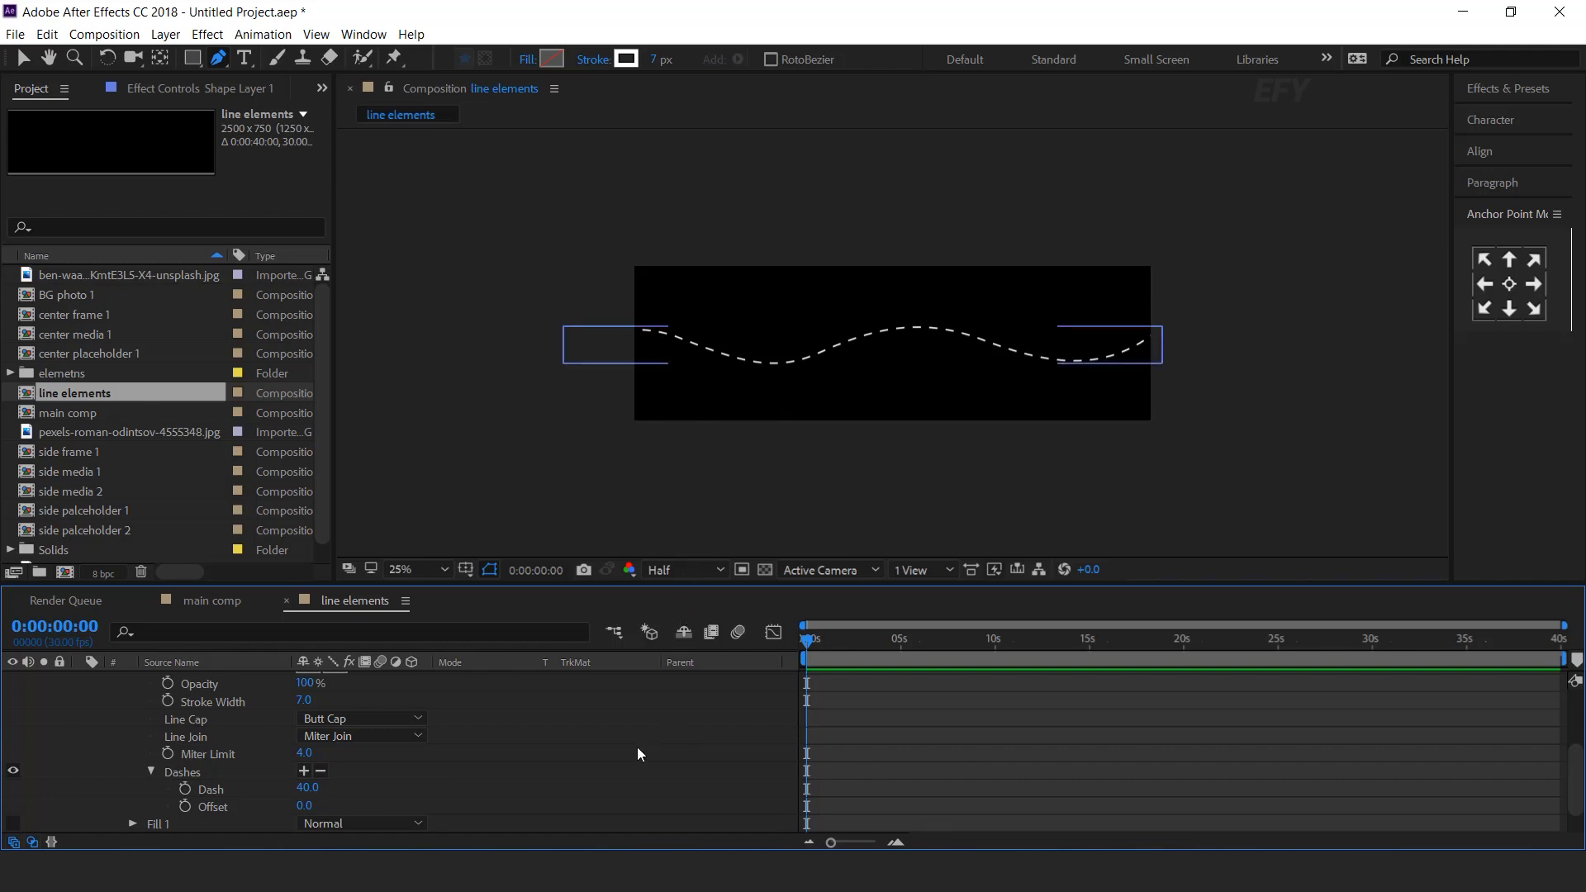
{"action": "key", "text": "v"}
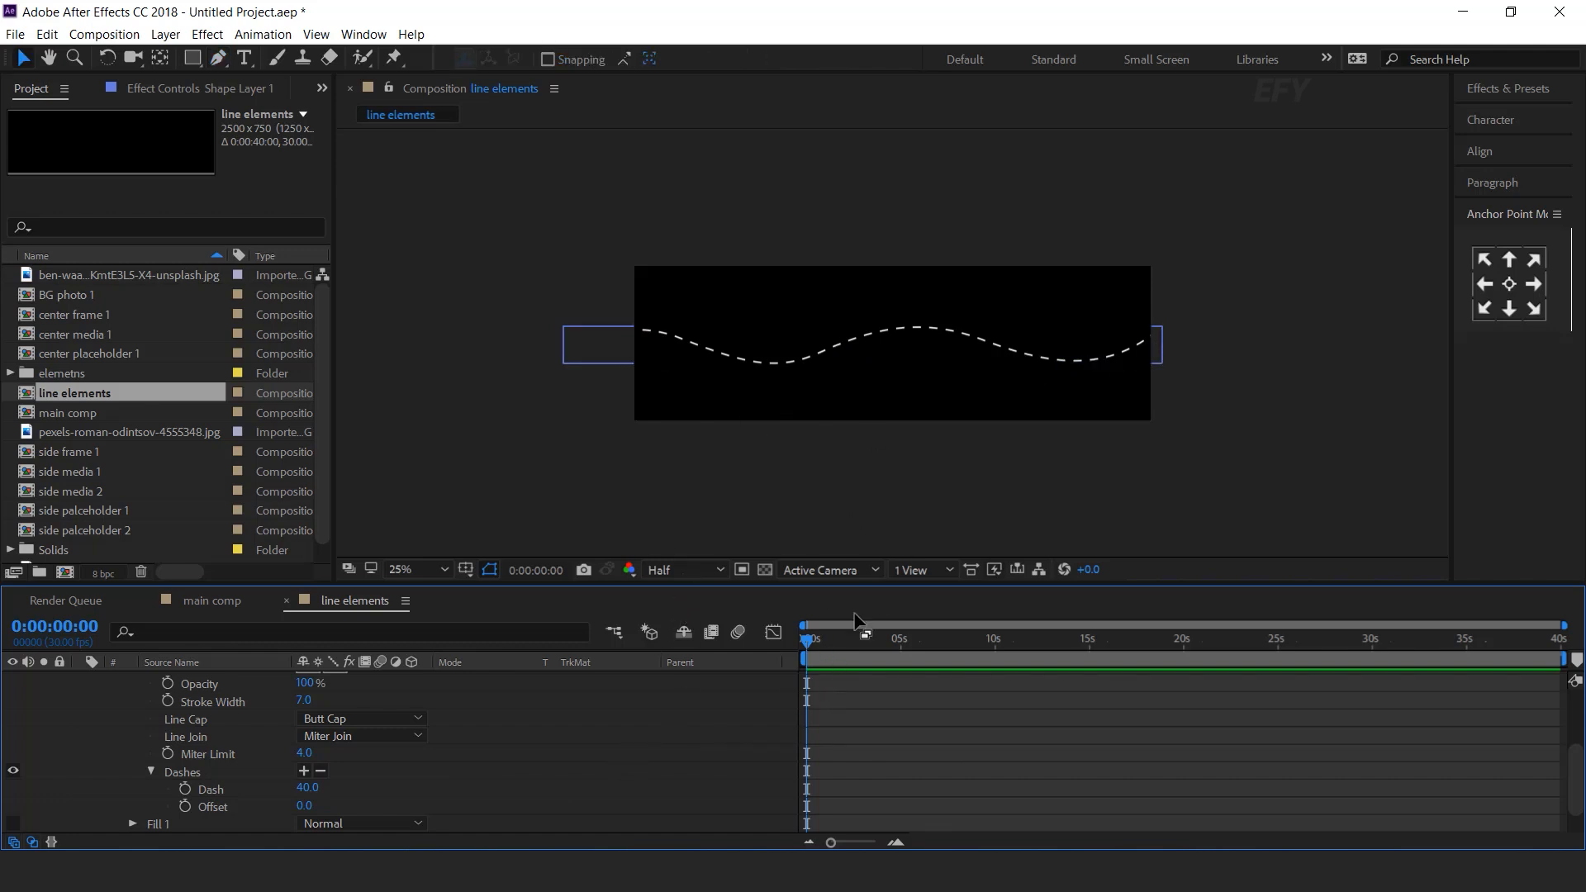
Animate the dash Offset of the wavy line with keyframes from 1000 at the start to 0 at about 10 seconds
{"action": "left_click_drag", "start_coordinate": [849, 643], "coordinate": [769, 652]}
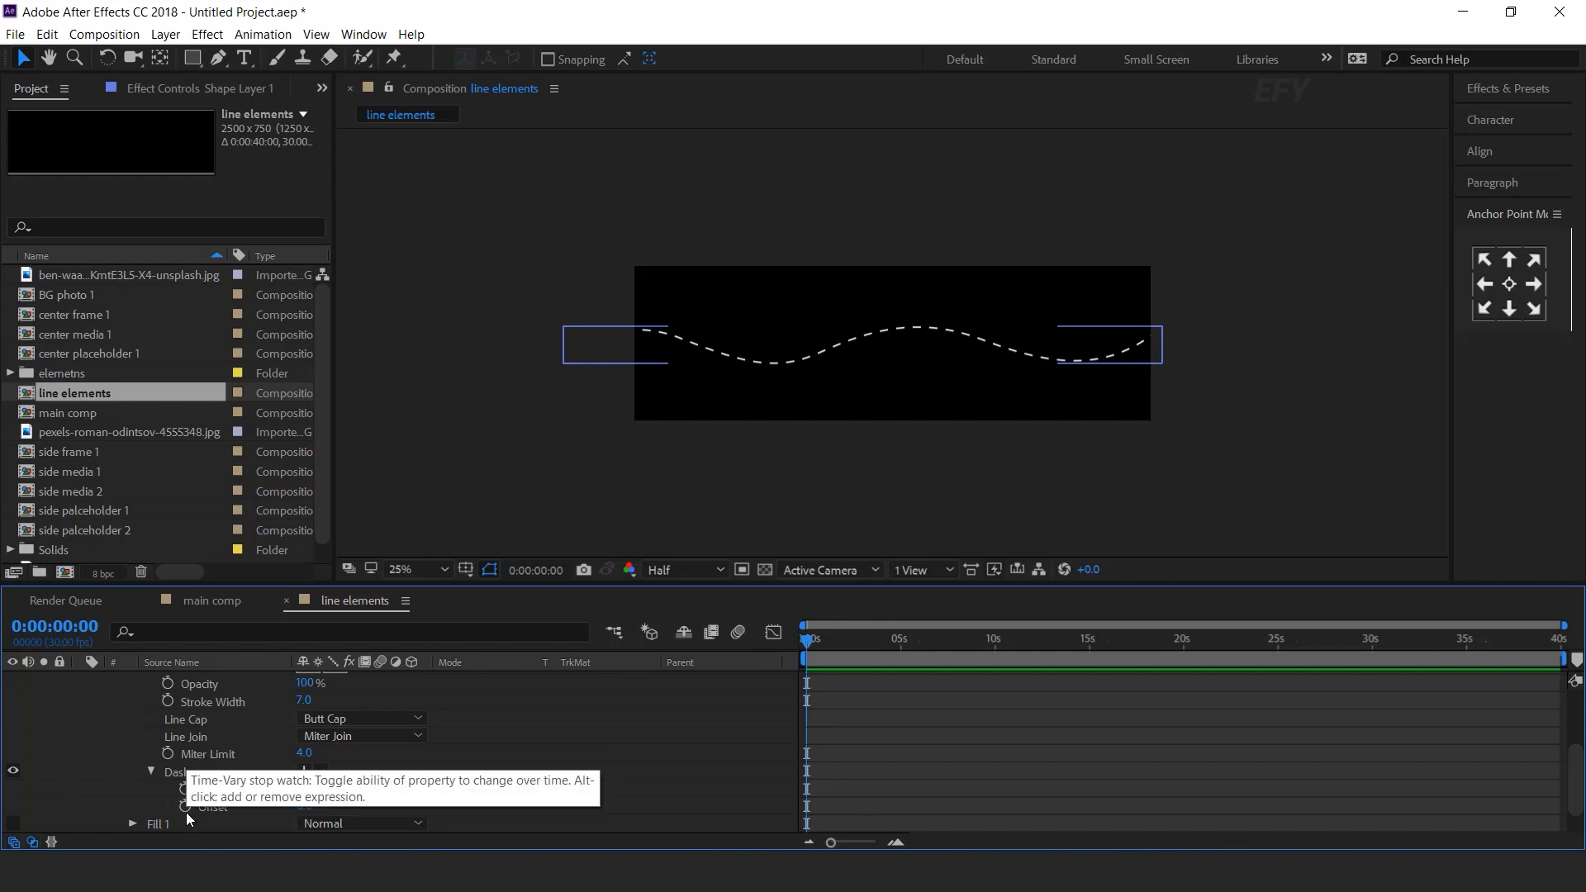
{"action": "left_click", "coordinate": [186, 809]}
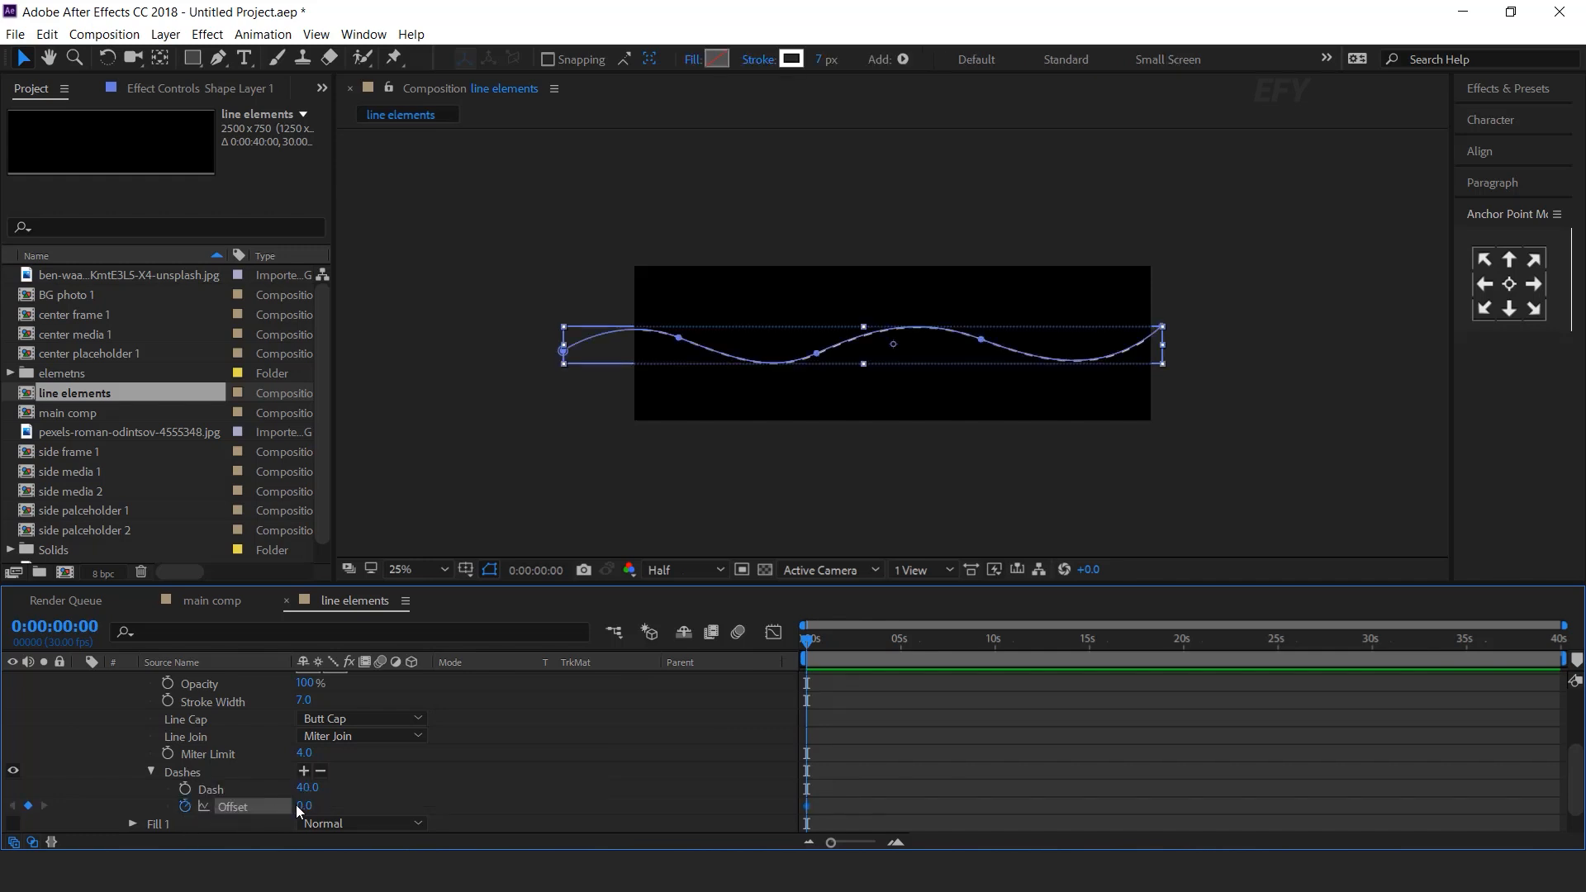
{"action": "type", "text": "1000"}
{"action": "left_click", "coordinate": [642, 746]}
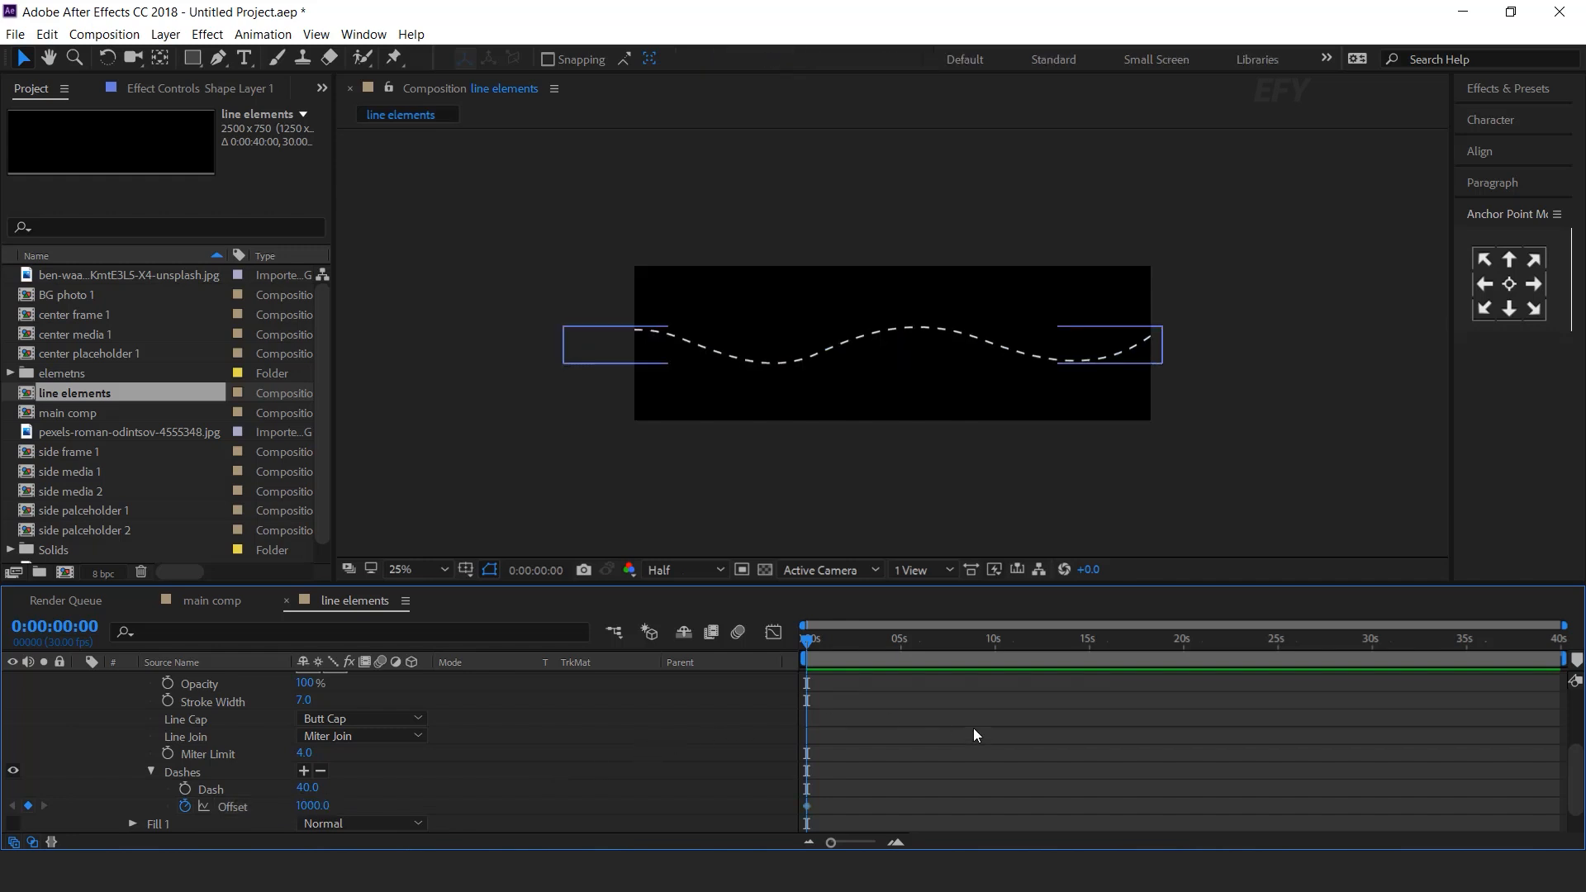
{"action": "left_click", "coordinate": [996, 650]}
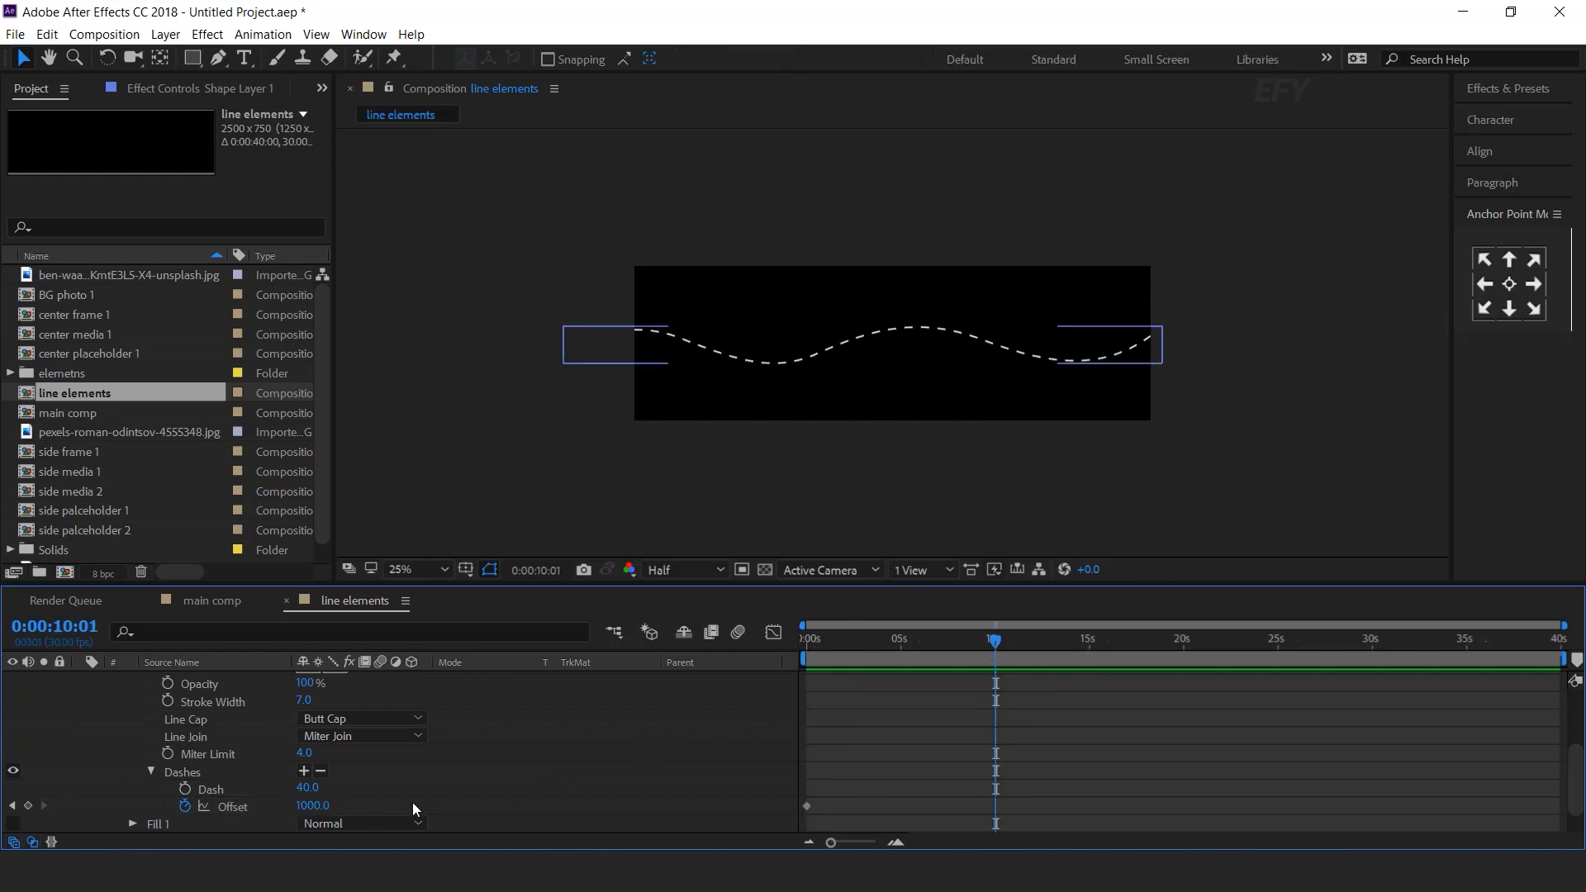
{"action": "type", "text": "0"}
{"action": "key", "text": "Return"}
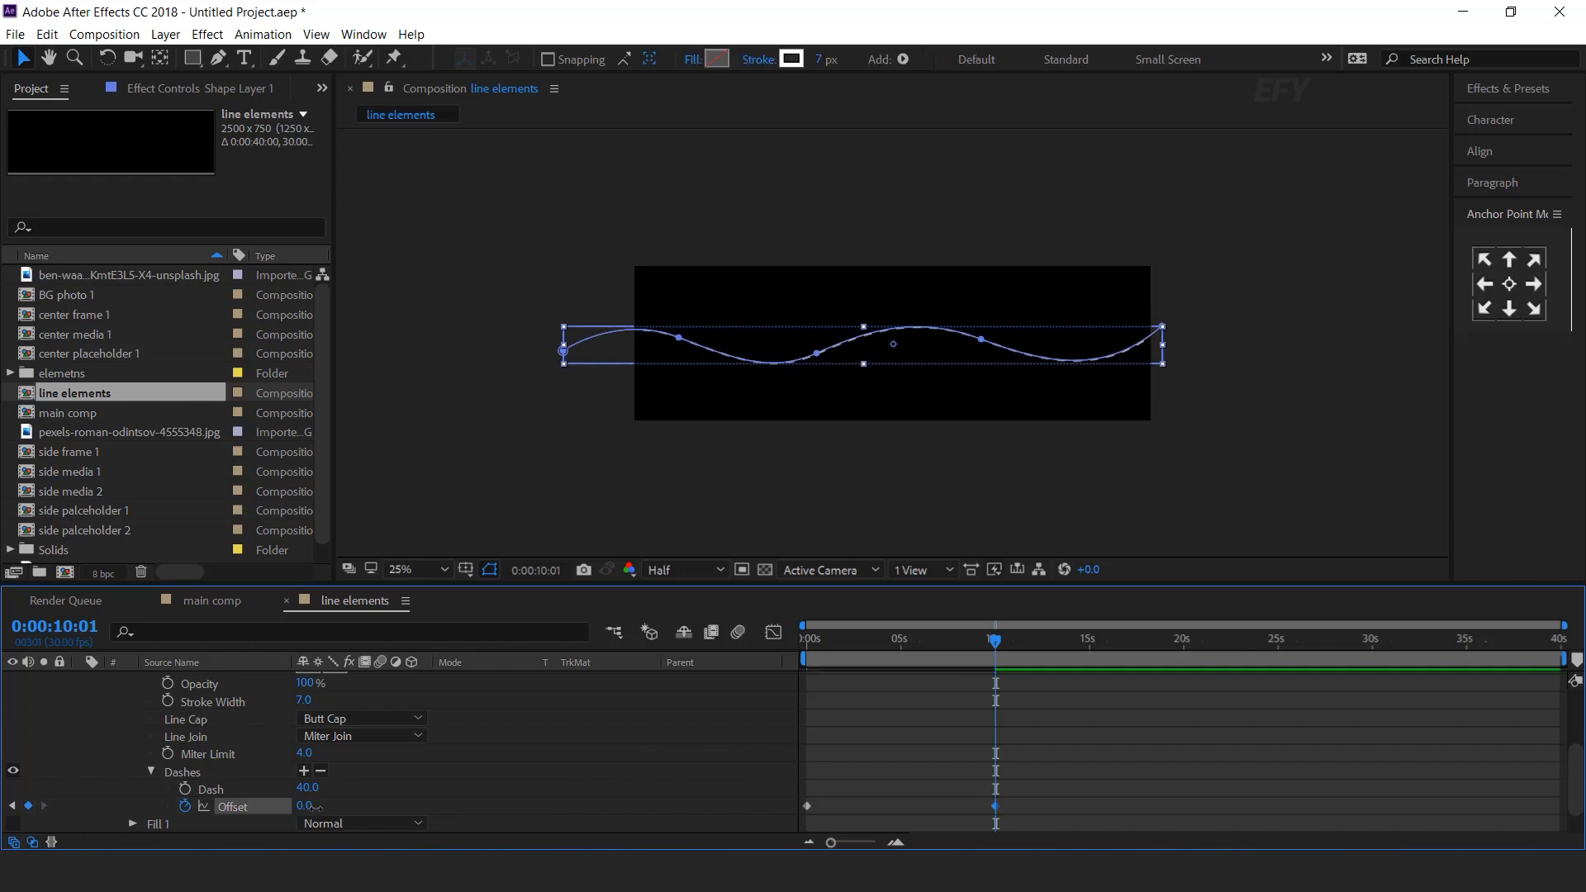
{"action": "left_click", "coordinate": [761, 755]}
Preview the moving dashes from the start of the composition and collapse Shape Layer 1's properties
{"action": "left_click_drag", "start_coordinate": [998, 652], "coordinate": [735, 671]}
{"action": "key", "text": "space"}
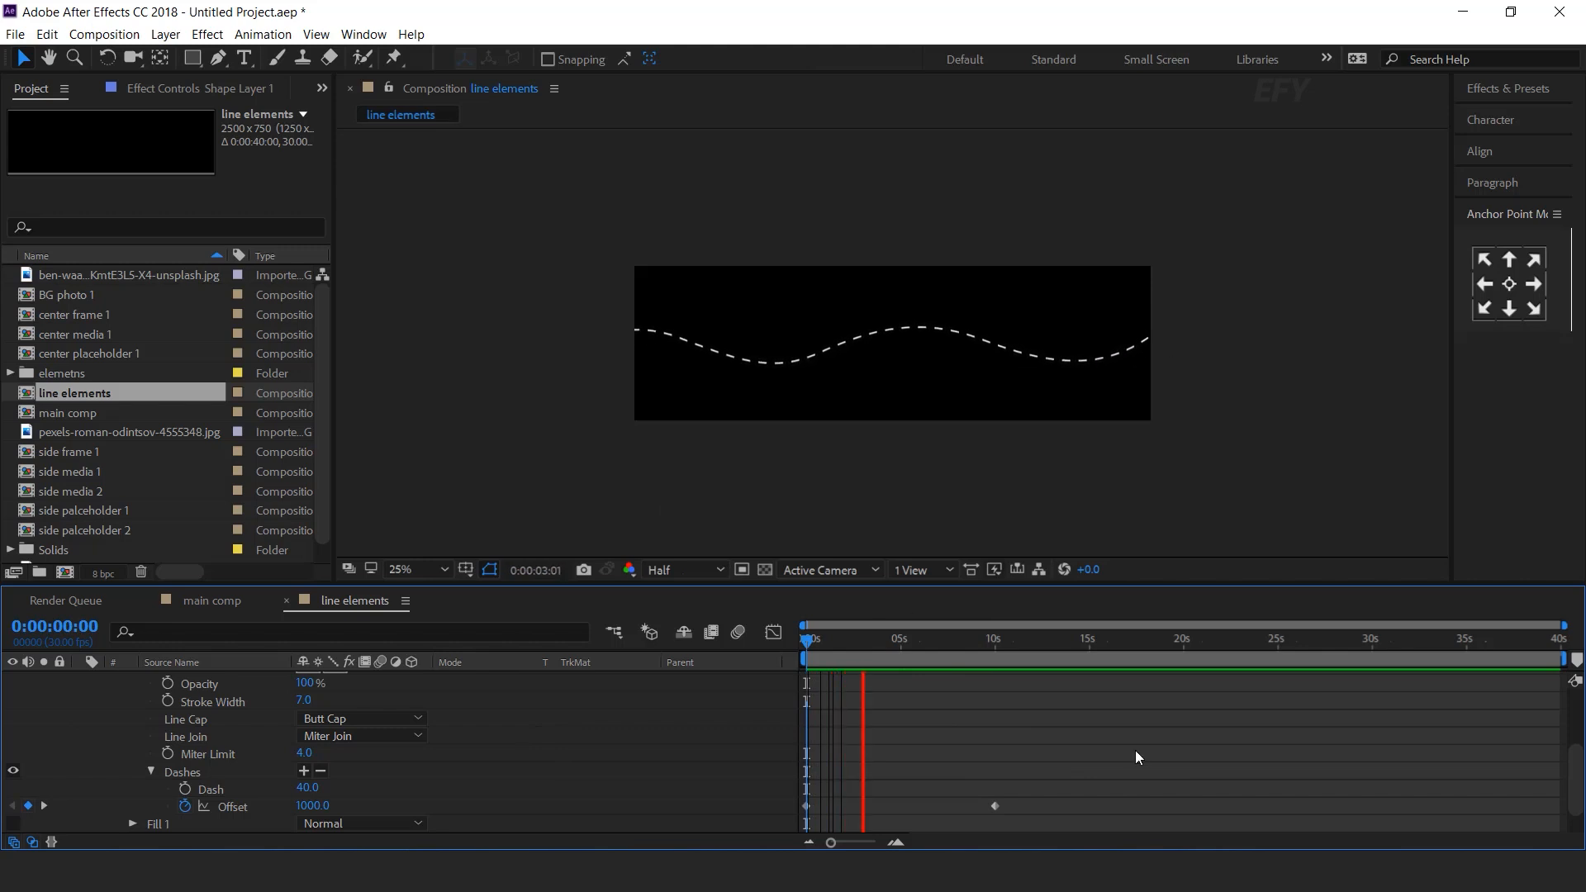
{"action": "left_click", "coordinate": [885, 646]}
{"action": "left_click", "coordinate": [151, 770]}
{"action": "scroll", "coordinate": [94, 687], "scroll_direction": "up", "scroll_amount": 5}
{"action": "left_click", "coordinate": [79, 678]}
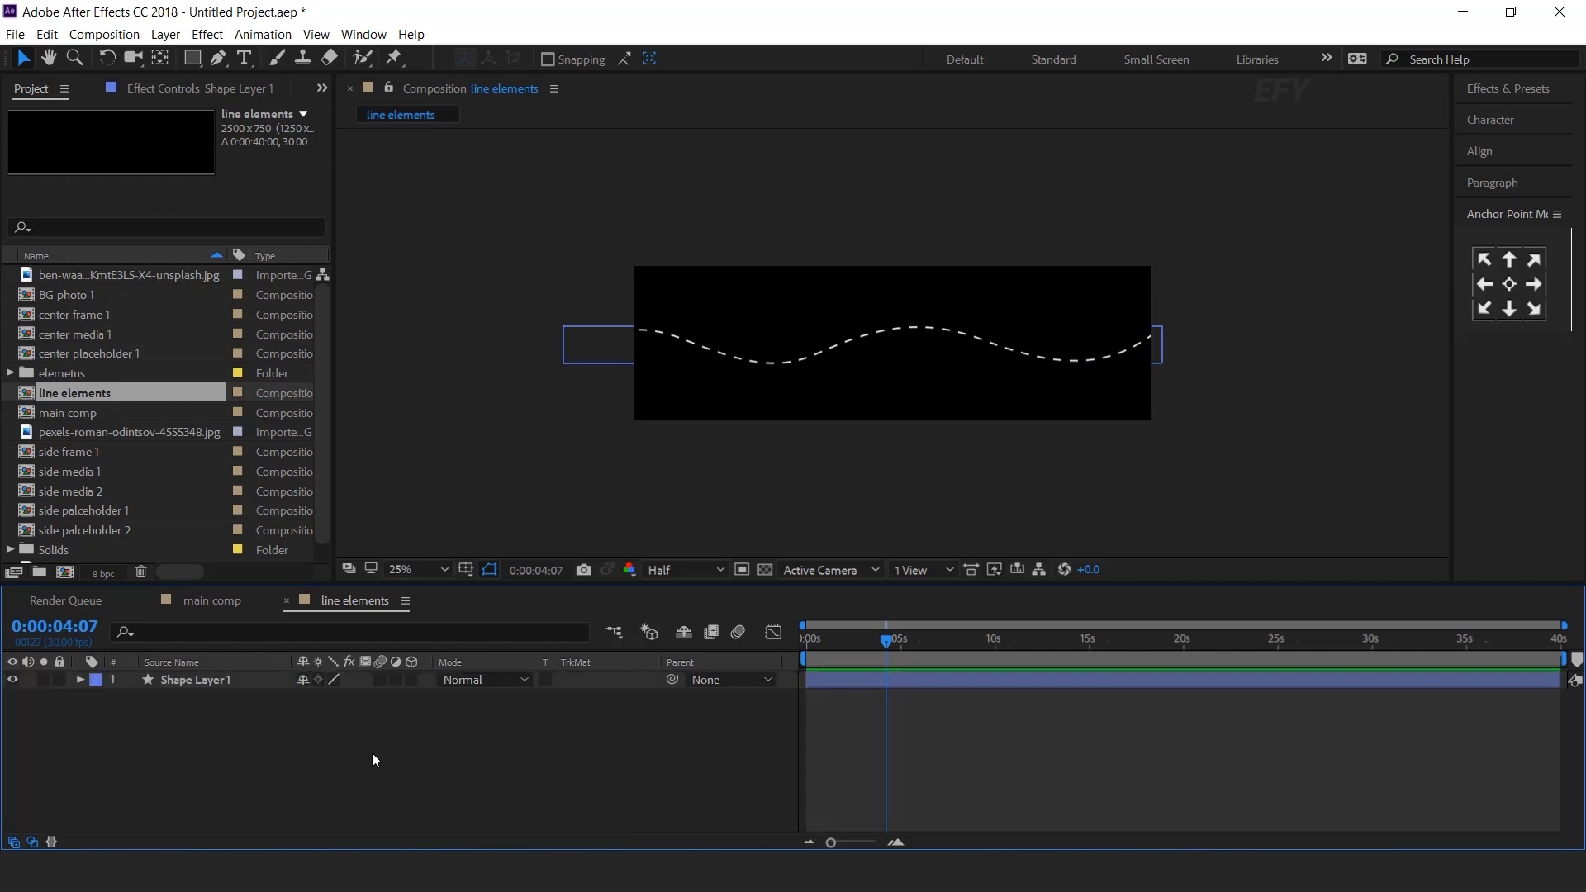
Add line elements to main comp below Camera 1 as a 3D layer and push it back in depth behind the front frames
{"action": "left_click", "coordinate": [226, 605]}
{"action": "left_click_drag", "start_coordinate": [83, 391], "coordinate": [240, 712]}
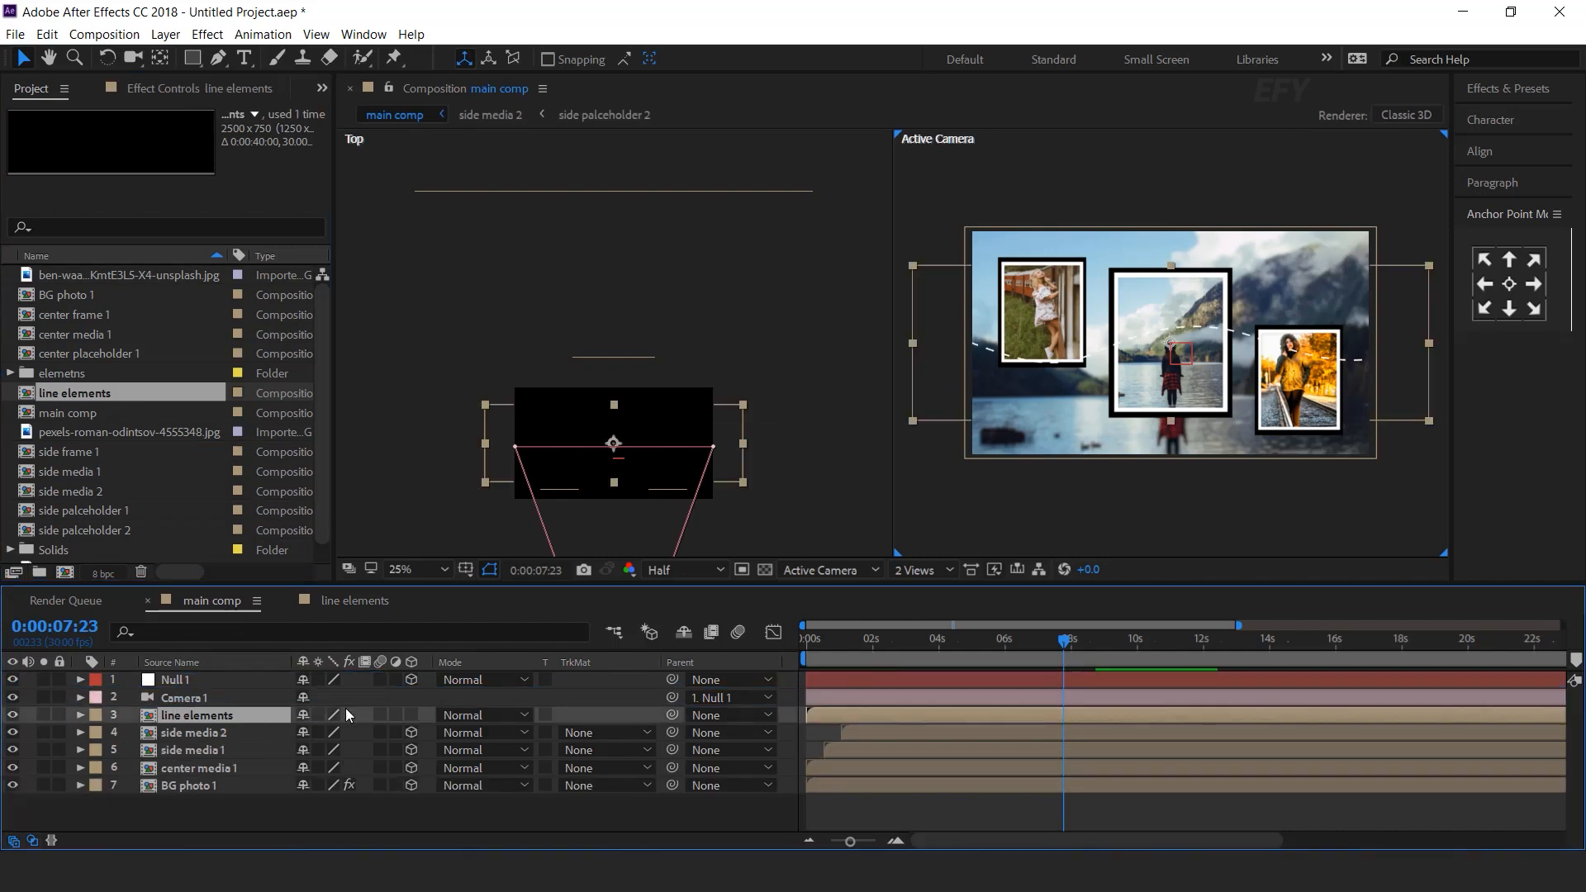
{"action": "left_click", "coordinate": [411, 716]}
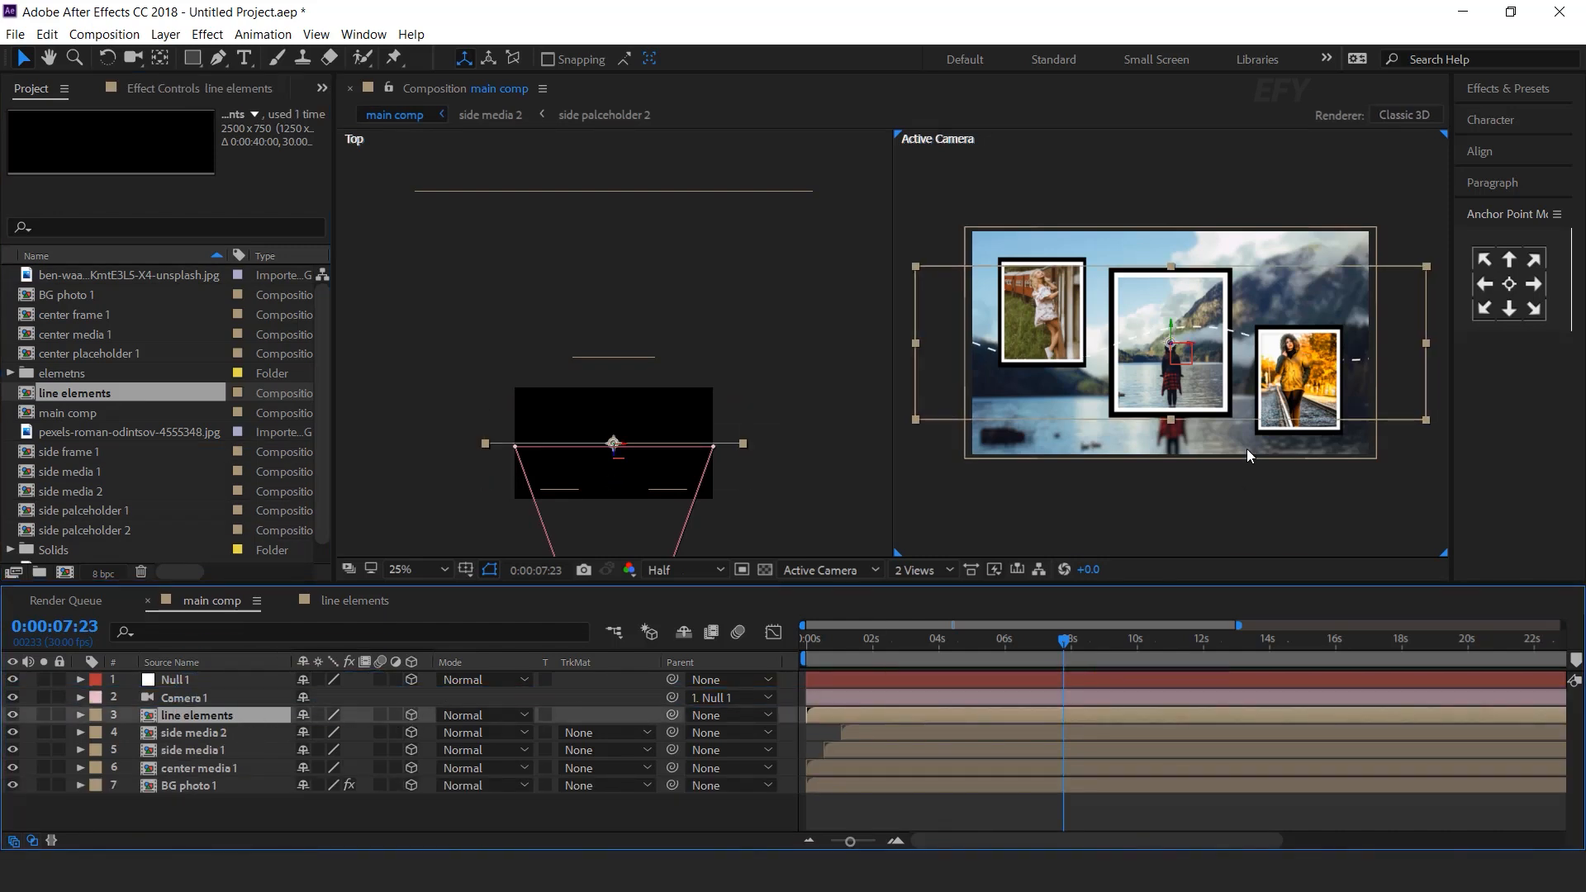
{"action": "left_click_drag", "start_coordinate": [619, 458], "coordinate": [618, 421]}
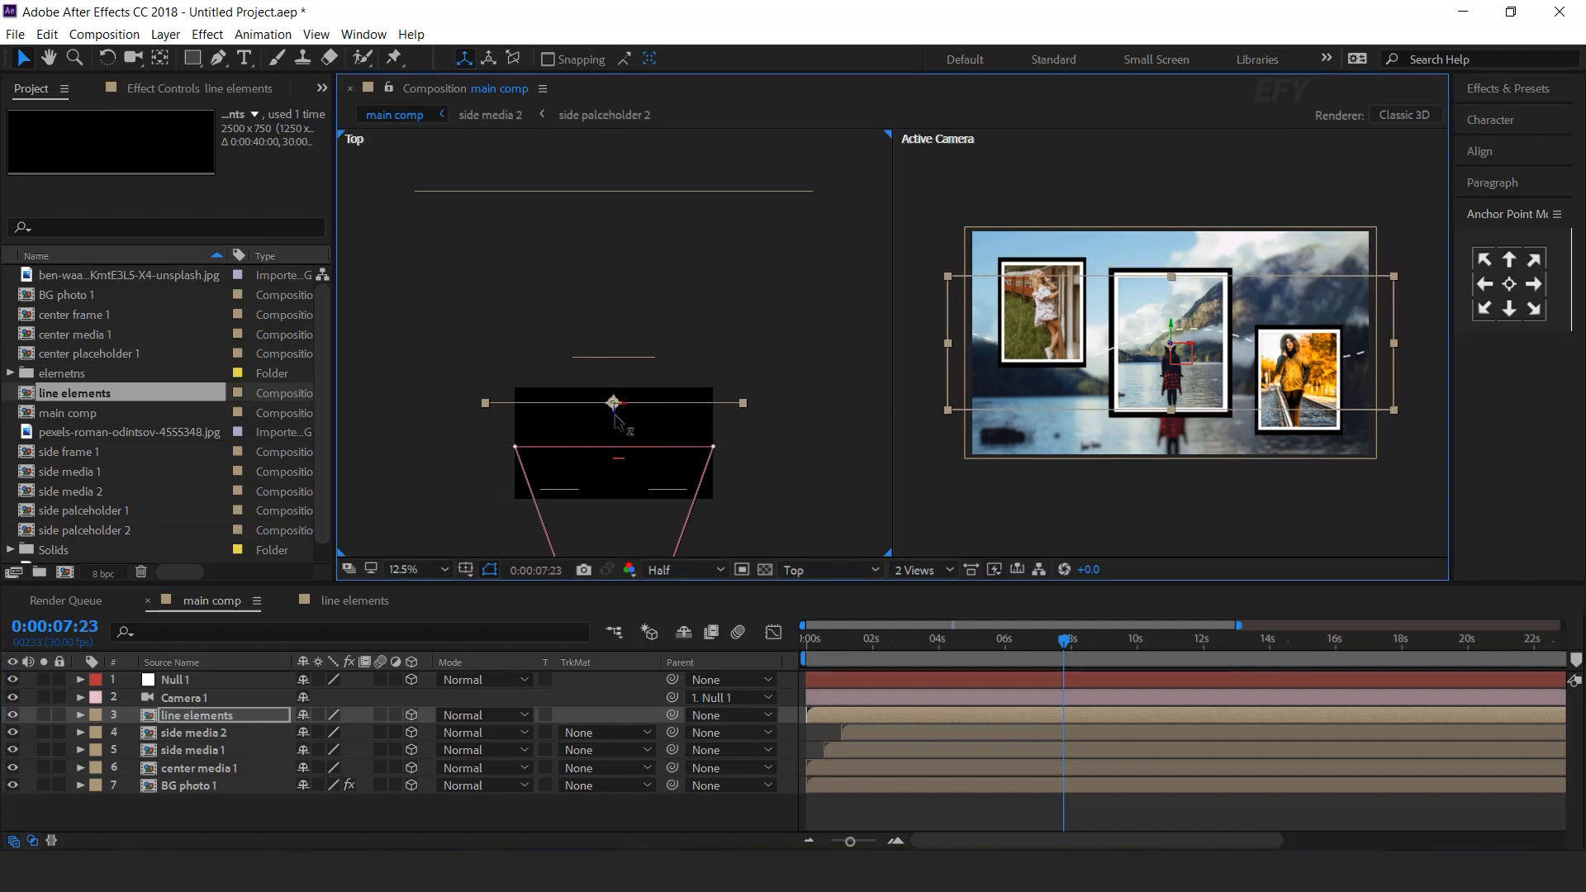
Show main comp in a single view and rotate the line elements layer to X -20°, Y -48° and Z -25°
{"action": "left_click", "coordinate": [231, 717]}
{"action": "key", "text": "r"}
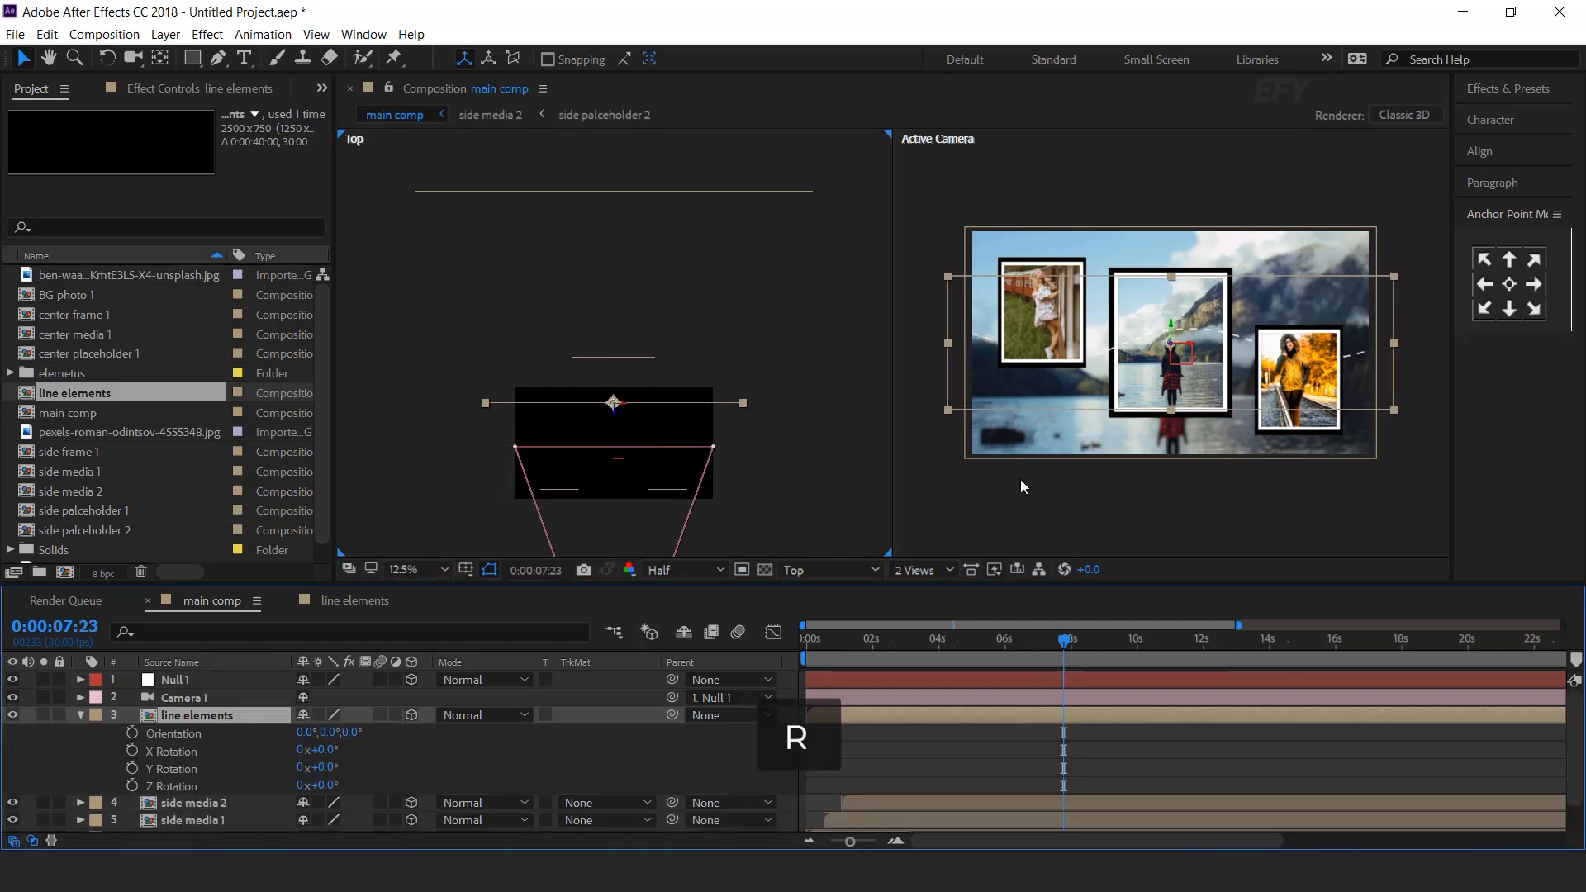
{"action": "left_click_drag", "start_coordinate": [327, 785], "coordinate": [289, 770]}
{"action": "left_click", "coordinate": [924, 570]}
{"action": "left_click", "coordinate": [944, 592]}
{"action": "scroll", "coordinate": [974, 519], "scroll_direction": "up", "scroll_amount": 2}
{"action": "mouse_move", "coordinate": [324, 751]}
{"action": "left_mouse_down"}
{"action": "mouse_move", "coordinate": [342, 751]}
{"action": "mouse_move", "coordinate": [312, 768]}
{"action": "left_mouse_up"}
Move the line elements layer left and up so the dashed line runs behind the left photo
{"action": "left_click", "coordinate": [208, 717]}
{"action": "left_click_drag", "start_coordinate": [922, 335], "coordinate": [762, 378]}
{"action": "left_click_drag", "start_coordinate": [685, 364], "coordinate": [664, 292]}
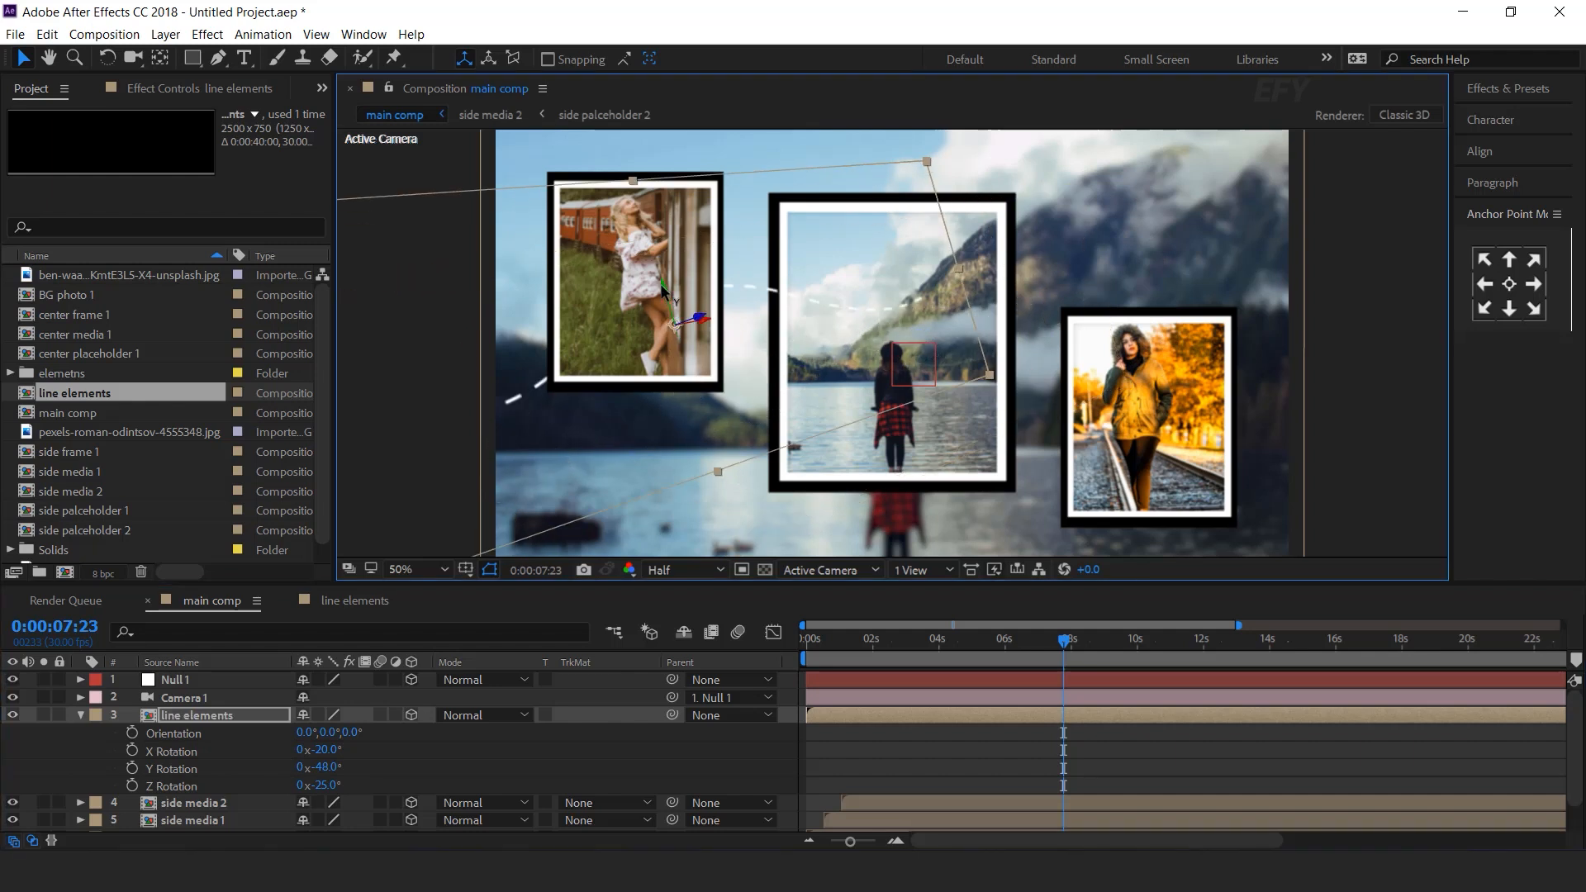
Scale the line elements layer to 80% and collapse its properties
{"action": "left_click", "coordinate": [212, 716]}
{"action": "key", "text": "s"}
{"action": "left_click", "coordinate": [386, 733]}
{"action": "type", "text": "80"}
{"action": "key", "text": "Return"}
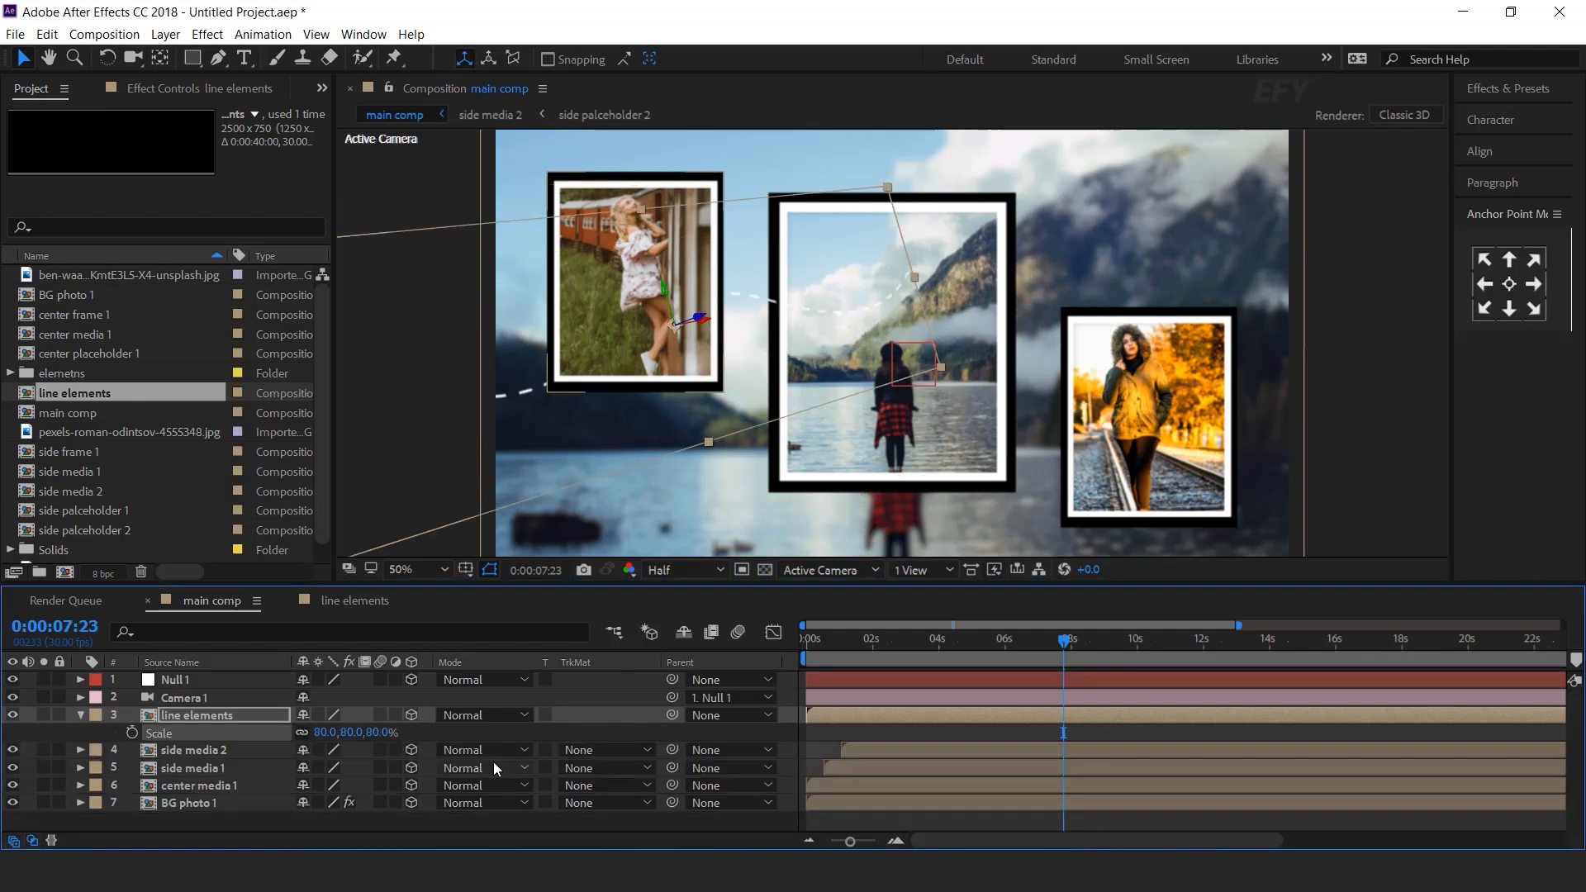
{"action": "left_click", "coordinate": [80, 715]}
Reposition the line elements layer near the left photo's lower right corner and set its X Rotation to -10° and Y Rotation to -58°
{"action": "left_click_drag", "start_coordinate": [705, 319], "coordinate": [732, 357]}
{"action": "left_click", "coordinate": [248, 716]}
{"action": "key", "text": "r"}
{"action": "left_click_drag", "start_coordinate": [336, 768], "coordinate": [326, 768]}
{"action": "left_click_drag", "start_coordinate": [327, 751], "coordinate": [336, 750]}
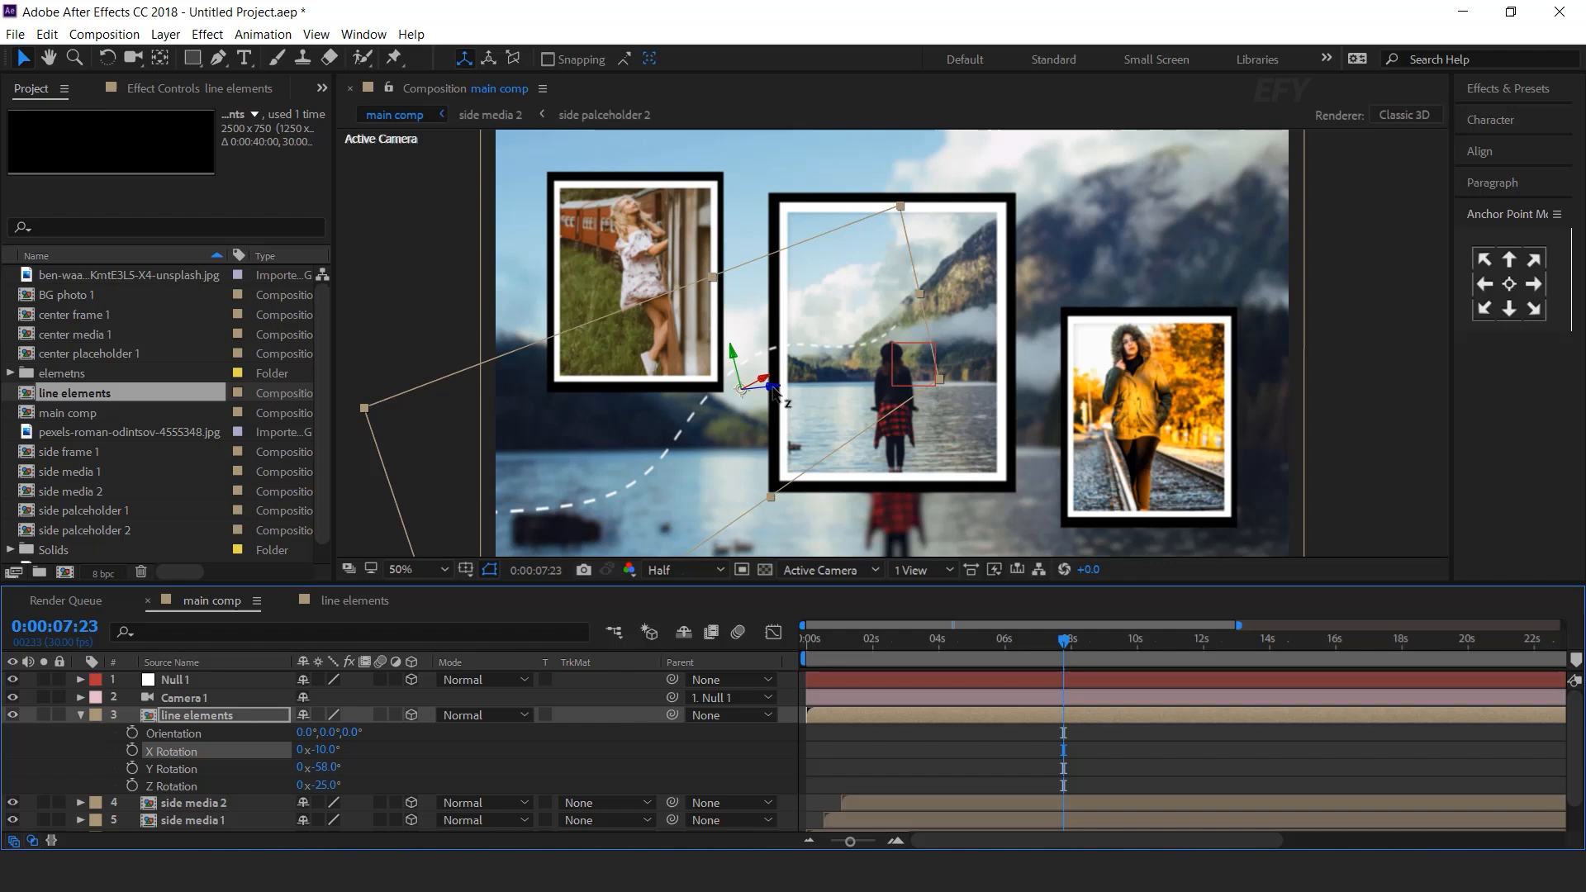
{"action": "left_click_drag", "start_coordinate": [775, 393], "coordinate": [715, 390]}
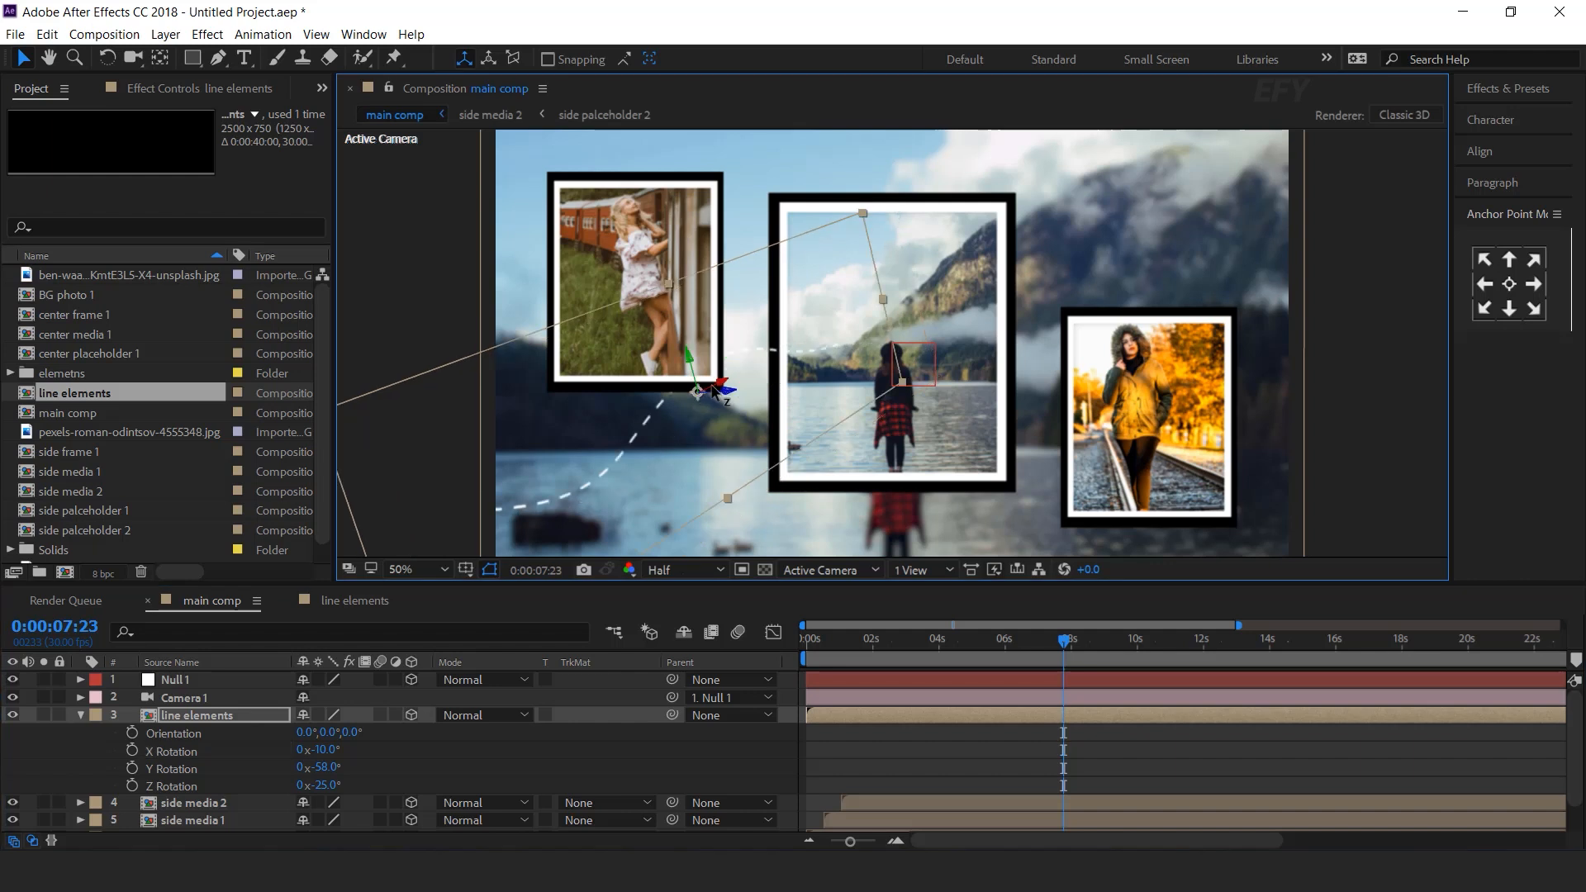
Place a duplicate of the line elements layer behind the right photo and open its rotation properties
{"action": "left_click", "coordinate": [83, 716]}
{"action": "key", "text": "ctrl+d"}
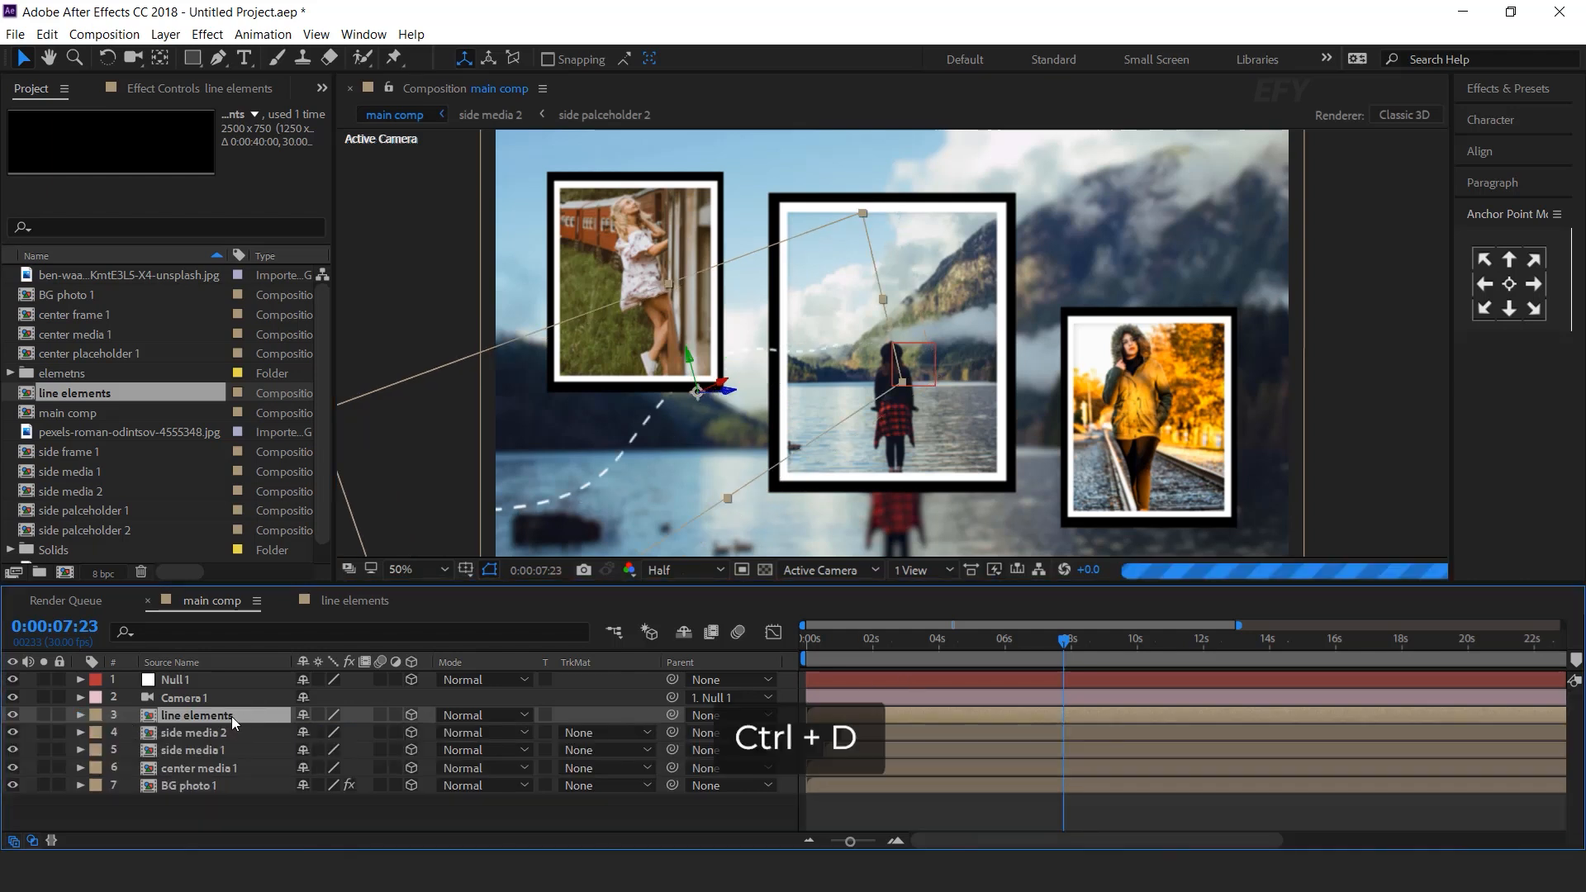
{"action": "left_click_drag", "start_coordinate": [727, 397], "coordinate": [1126, 361]}
{"action": "key", "text": "r"}
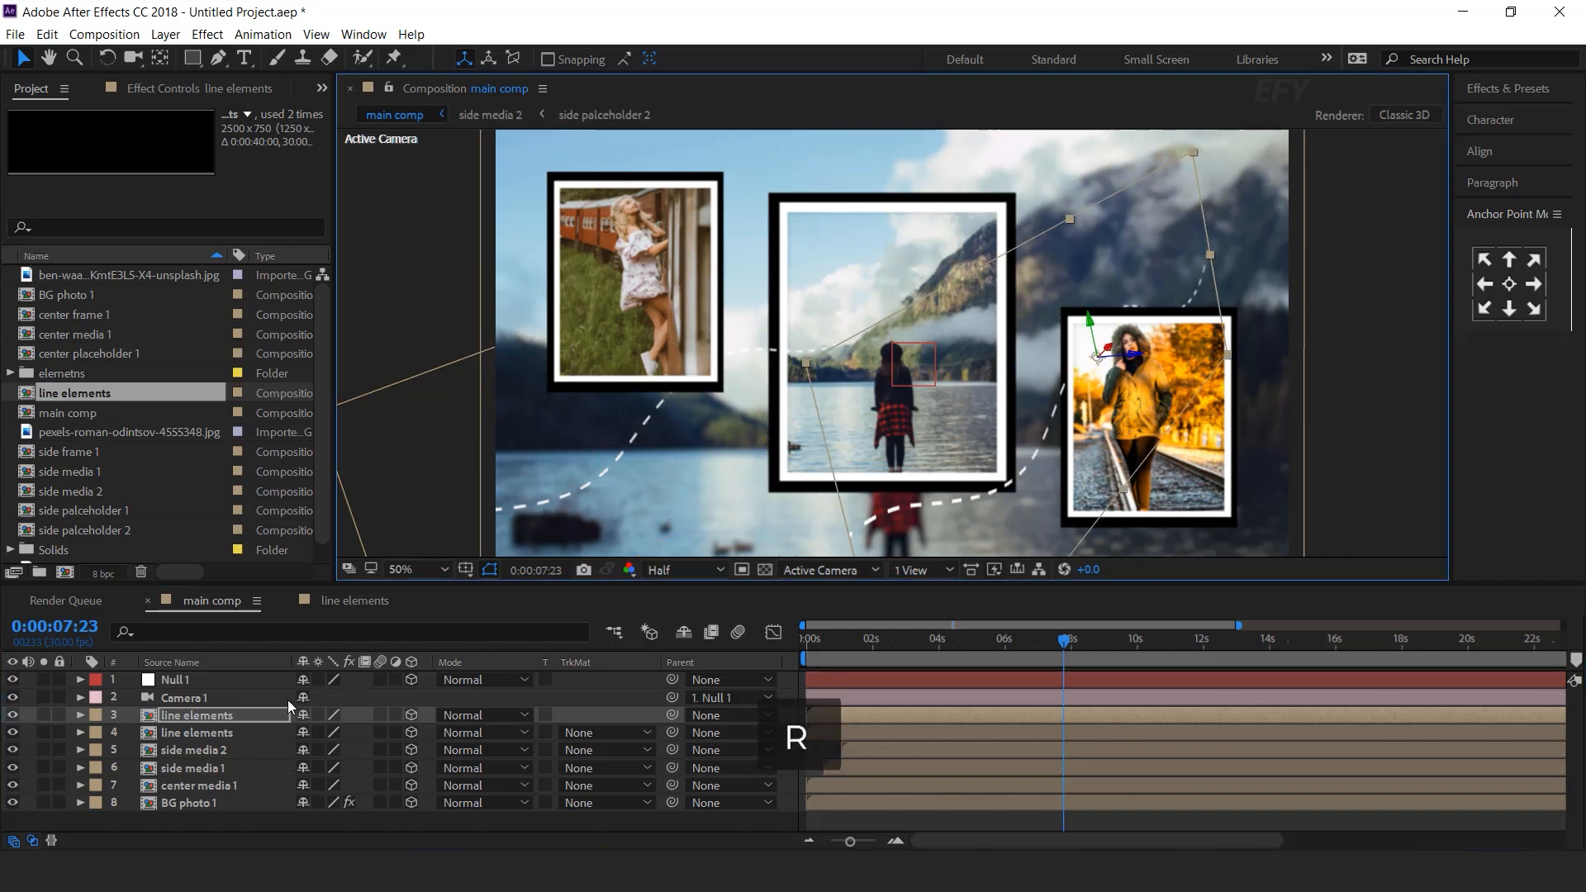
Set the upper line elements layer's Y rotation to -123° and move its dashed line above the orange-jacket photo
{"action": "mouse_move", "coordinate": [319, 768]}
{"action": "left_mouse_down"}
{"action": "mouse_move", "coordinate": [338, 769]}
{"action": "mouse_move", "coordinate": [335, 751]}
{"action": "mouse_move", "coordinate": [326, 787]}
{"action": "mouse_move", "coordinate": [319, 751]}
{"action": "mouse_move", "coordinate": [316, 768]}
{"action": "left_mouse_up"}
{"action": "left_click_drag", "start_coordinate": [1078, 357], "coordinate": [1264, 339]}
{"action": "left_click", "coordinate": [789, 718]}
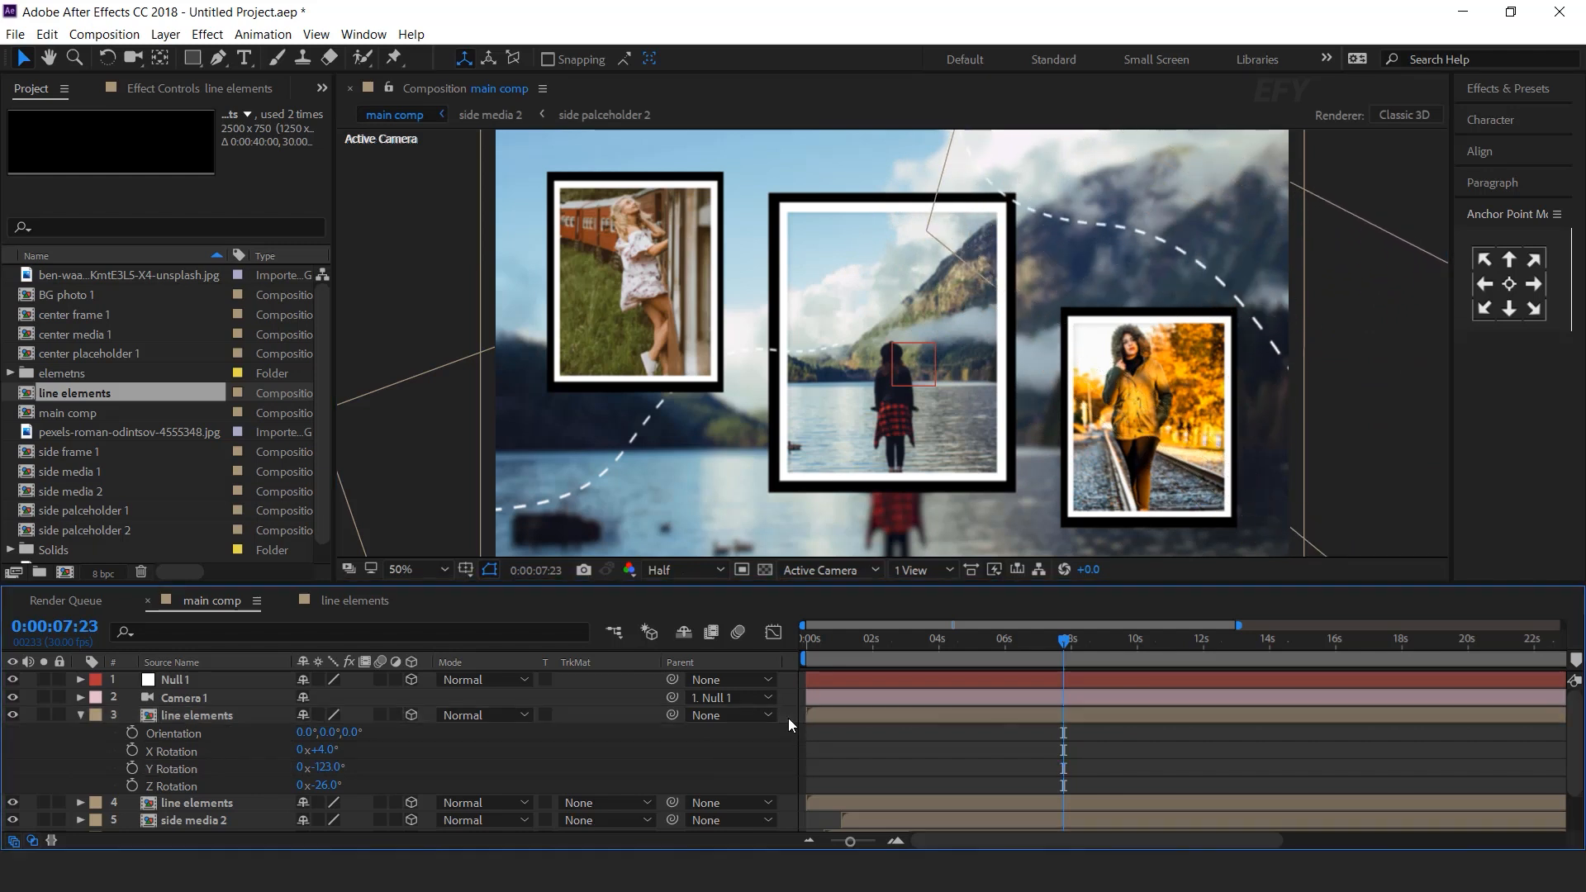
{"action": "left_click", "coordinate": [83, 716]}
Preview the main comp animation from its first frame and stop at about 0:00:06:15
{"action": "key", "text": "comma"}
{"action": "left_click_drag", "start_coordinate": [1048, 647], "coordinate": [803, 654]}
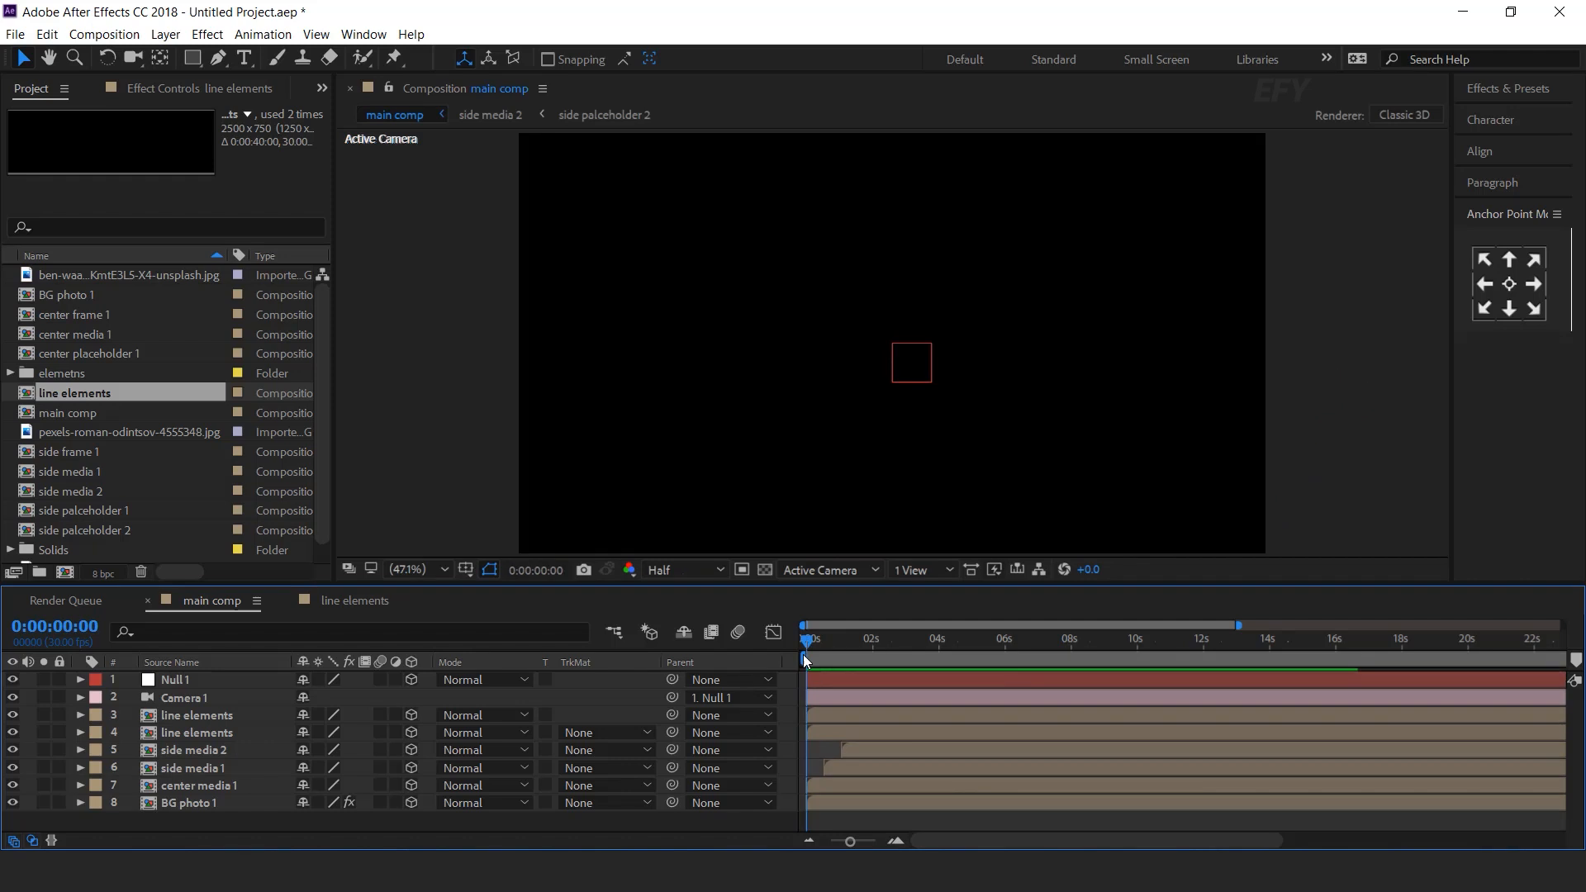
{"action": "key", "text": "space"}
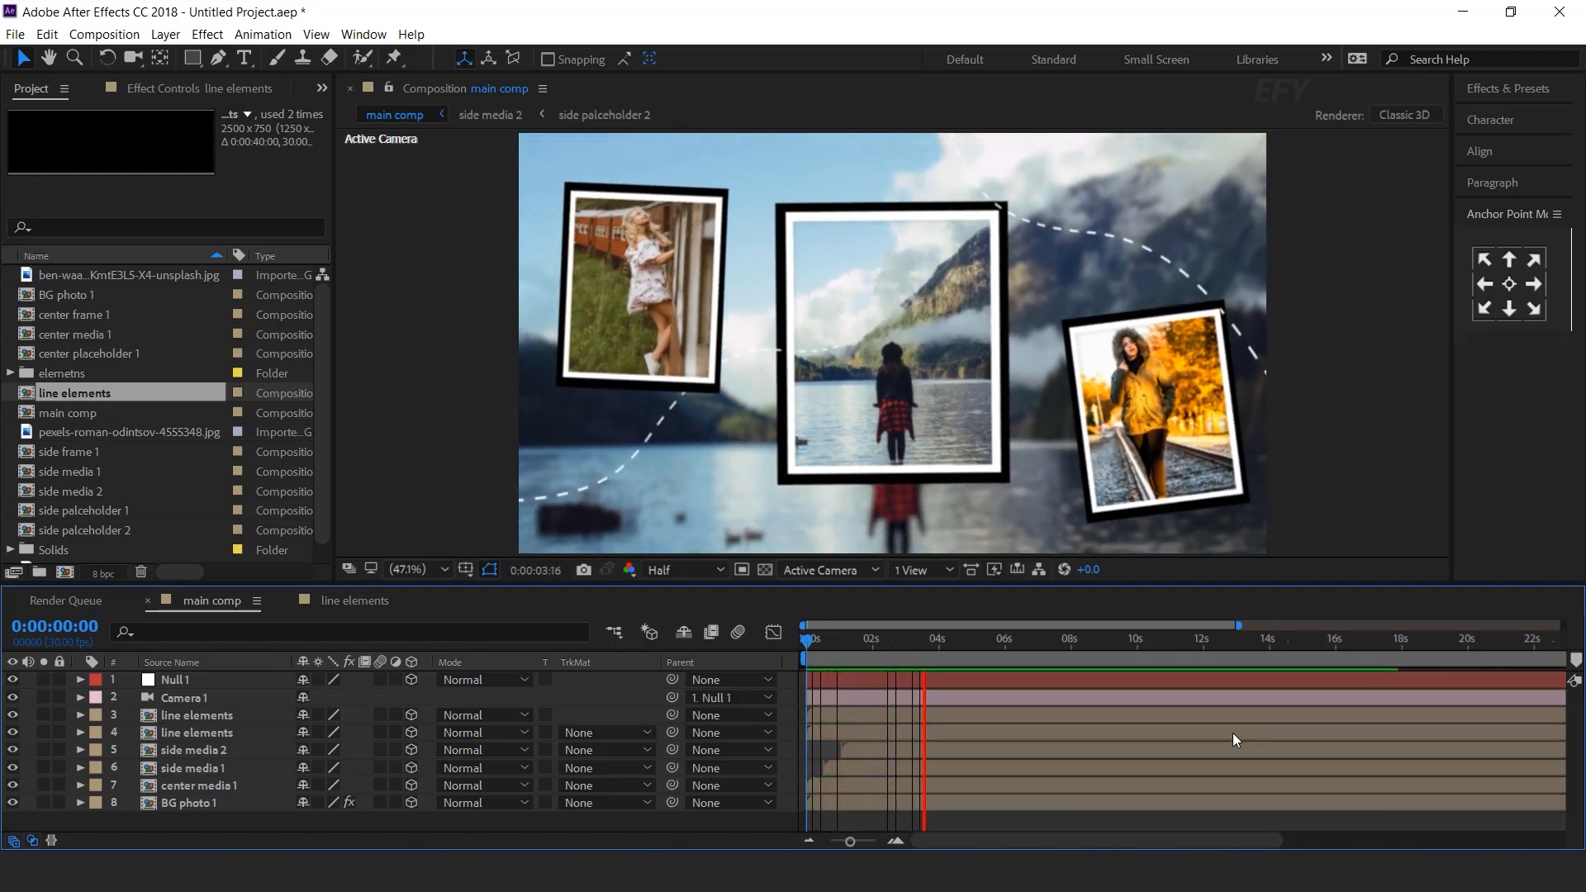
{"action": "left_click", "coordinate": [1020, 643]}
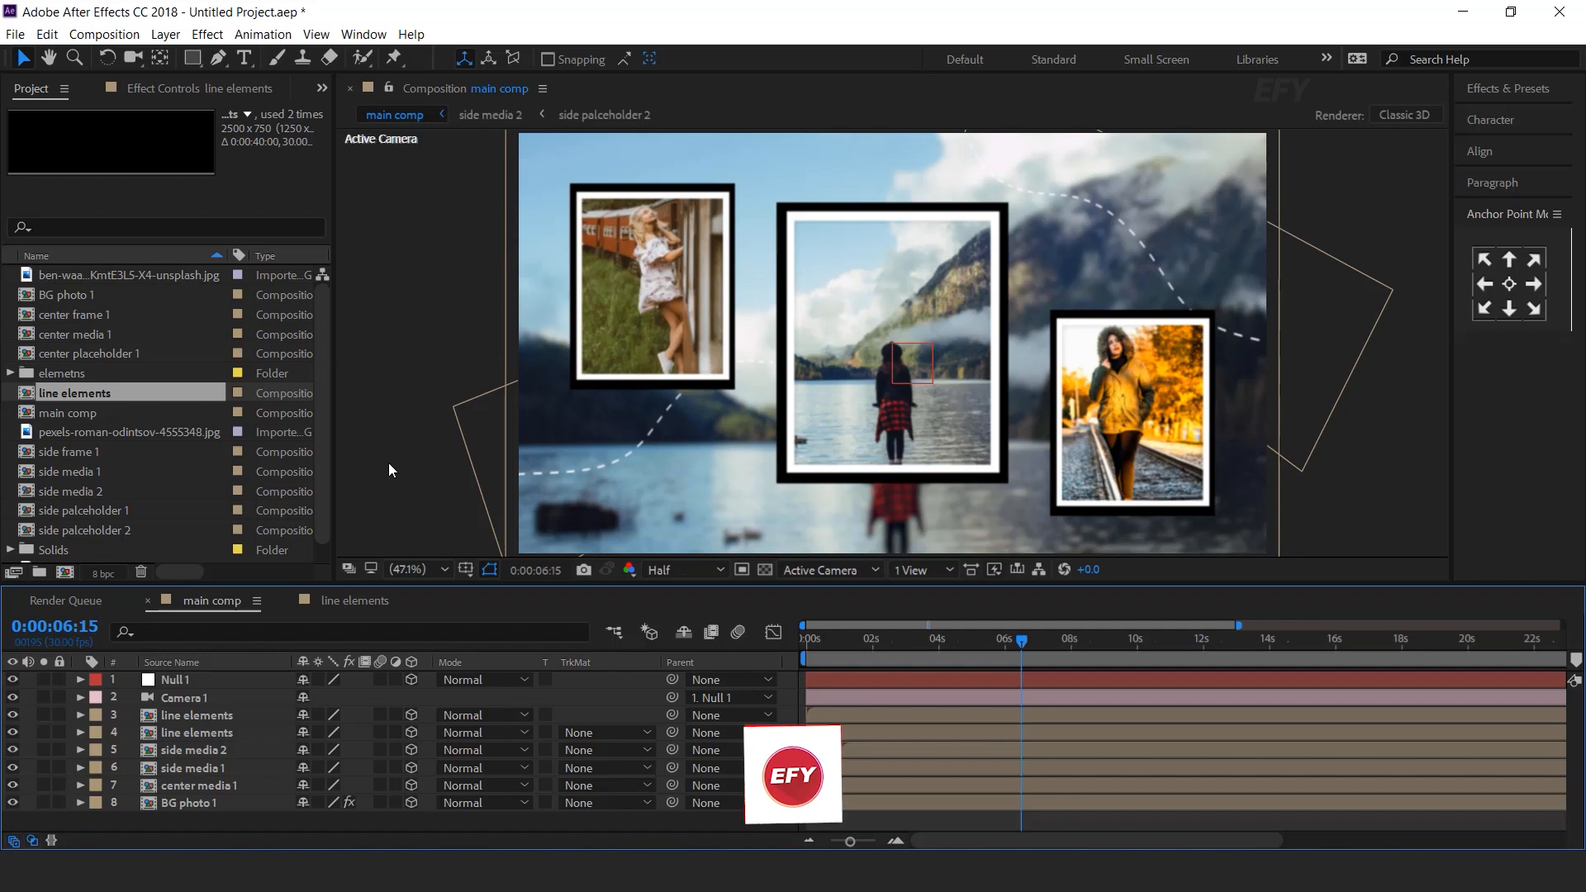
Create a new composition named dots, 1920 px wide and 1080 px high
{"action": "left_click", "coordinate": [65, 572]}
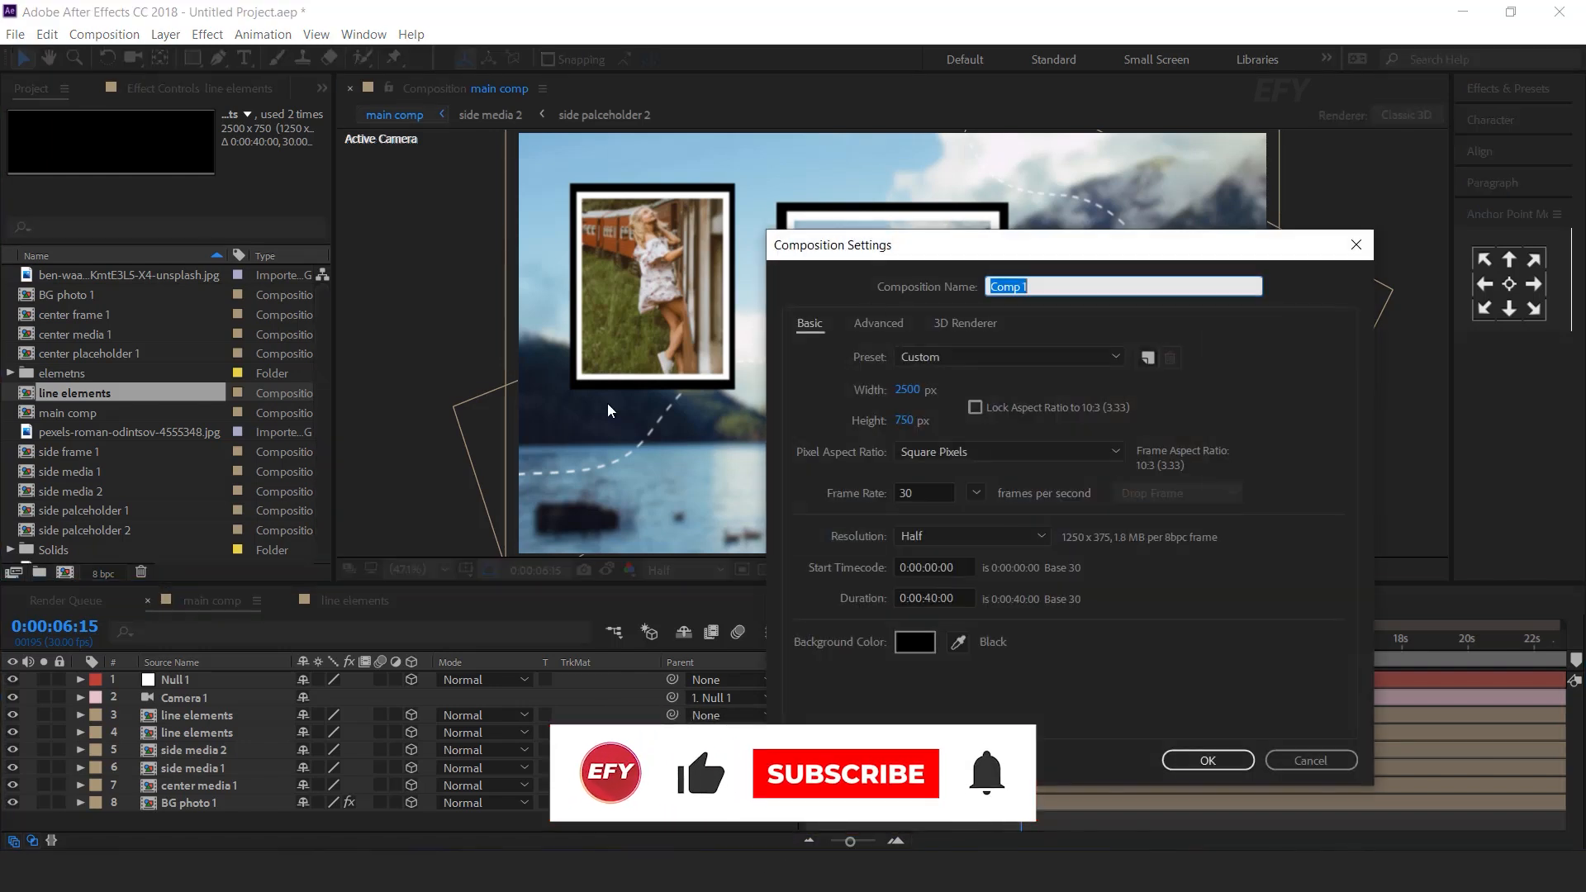
{"action": "key", "text": "Tab"}
{"action": "type", "text": "1920"}
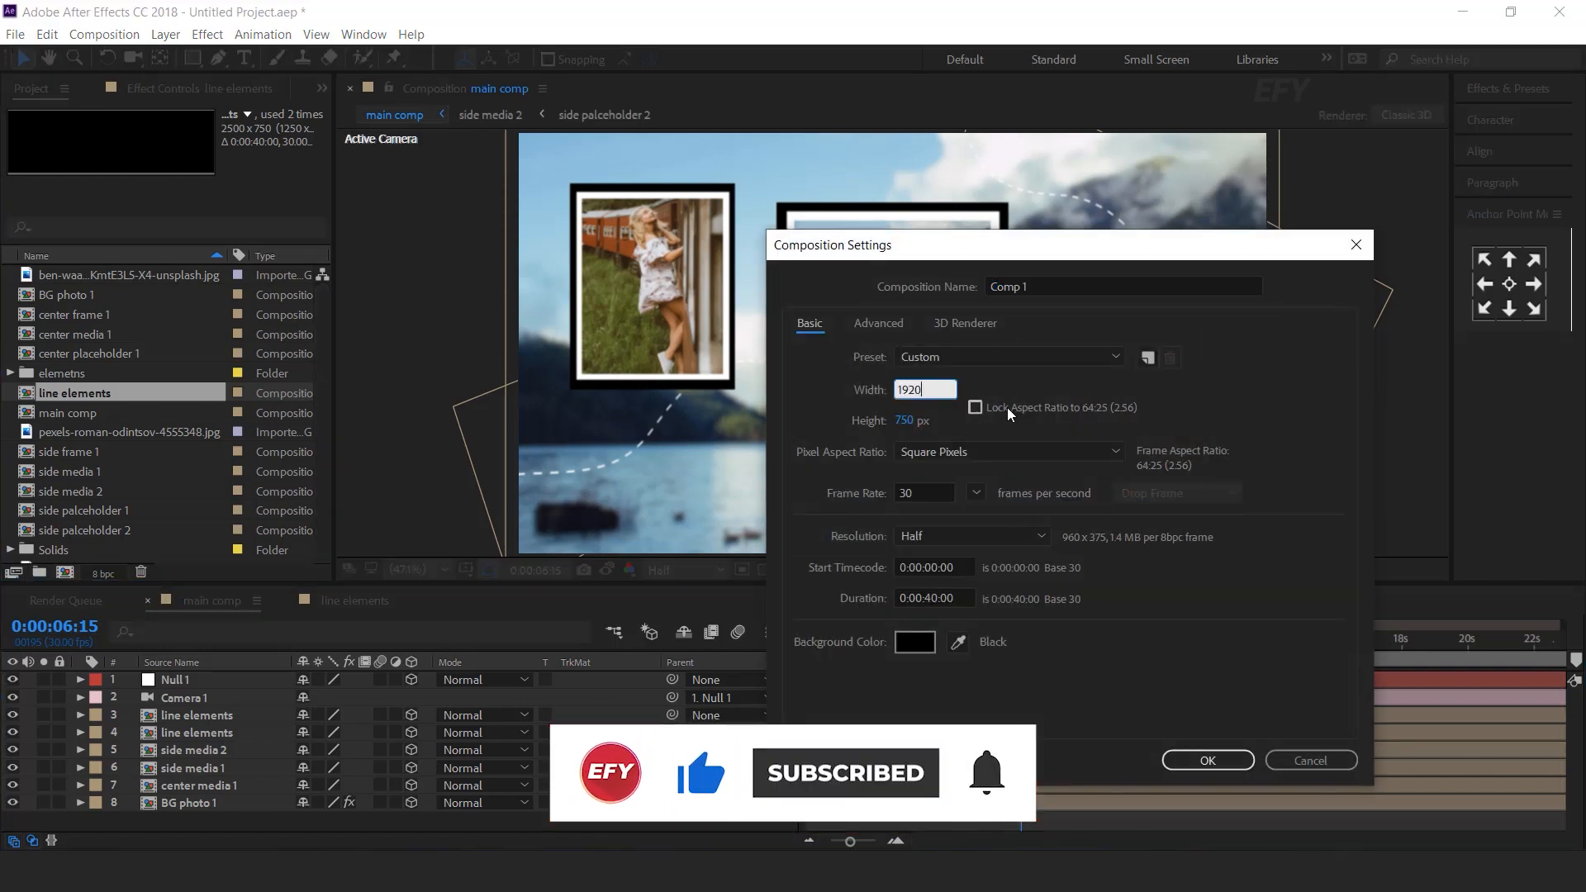
{"action": "key", "text": "Tab"}
{"action": "type", "text": "1080"}
{"action": "left_click", "coordinate": [1008, 287]}
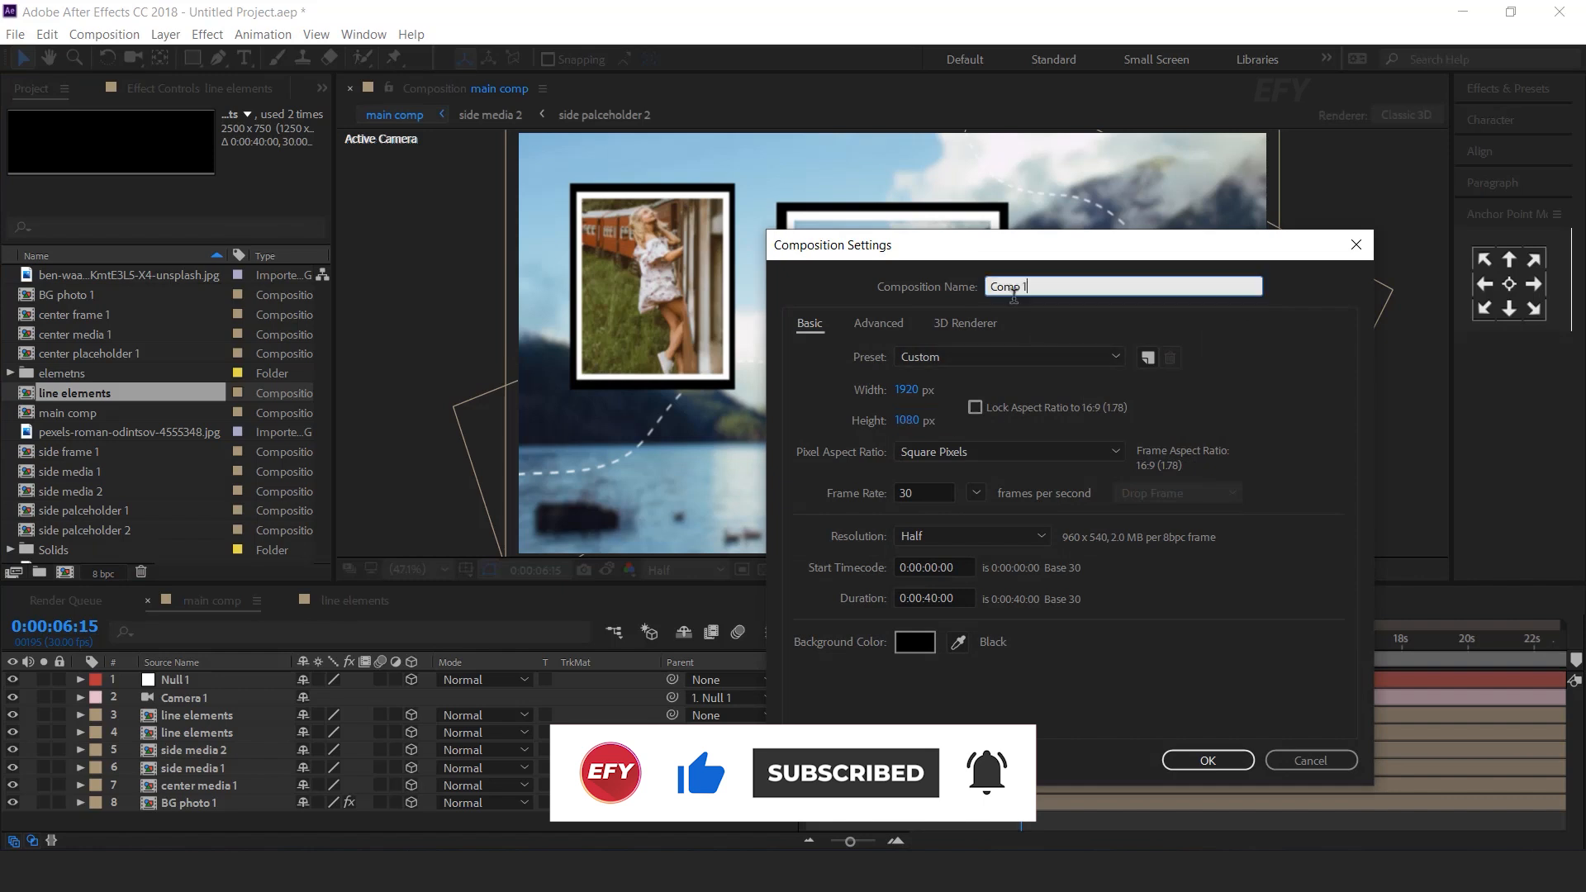
{"action": "type", "text": "dots"}
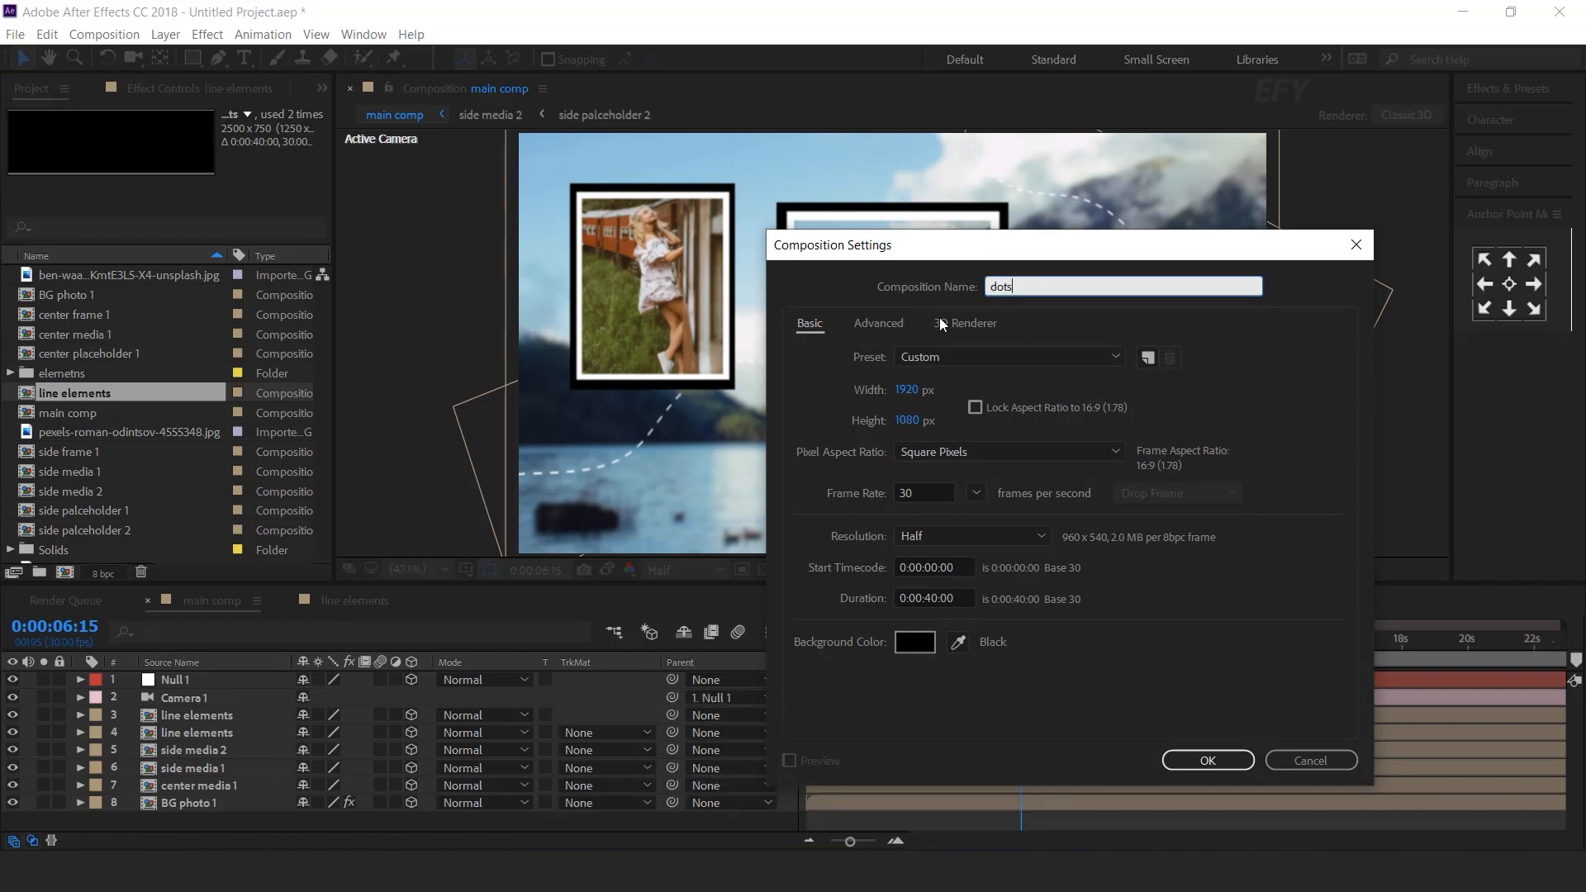
{"action": "key", "text": "Return"}
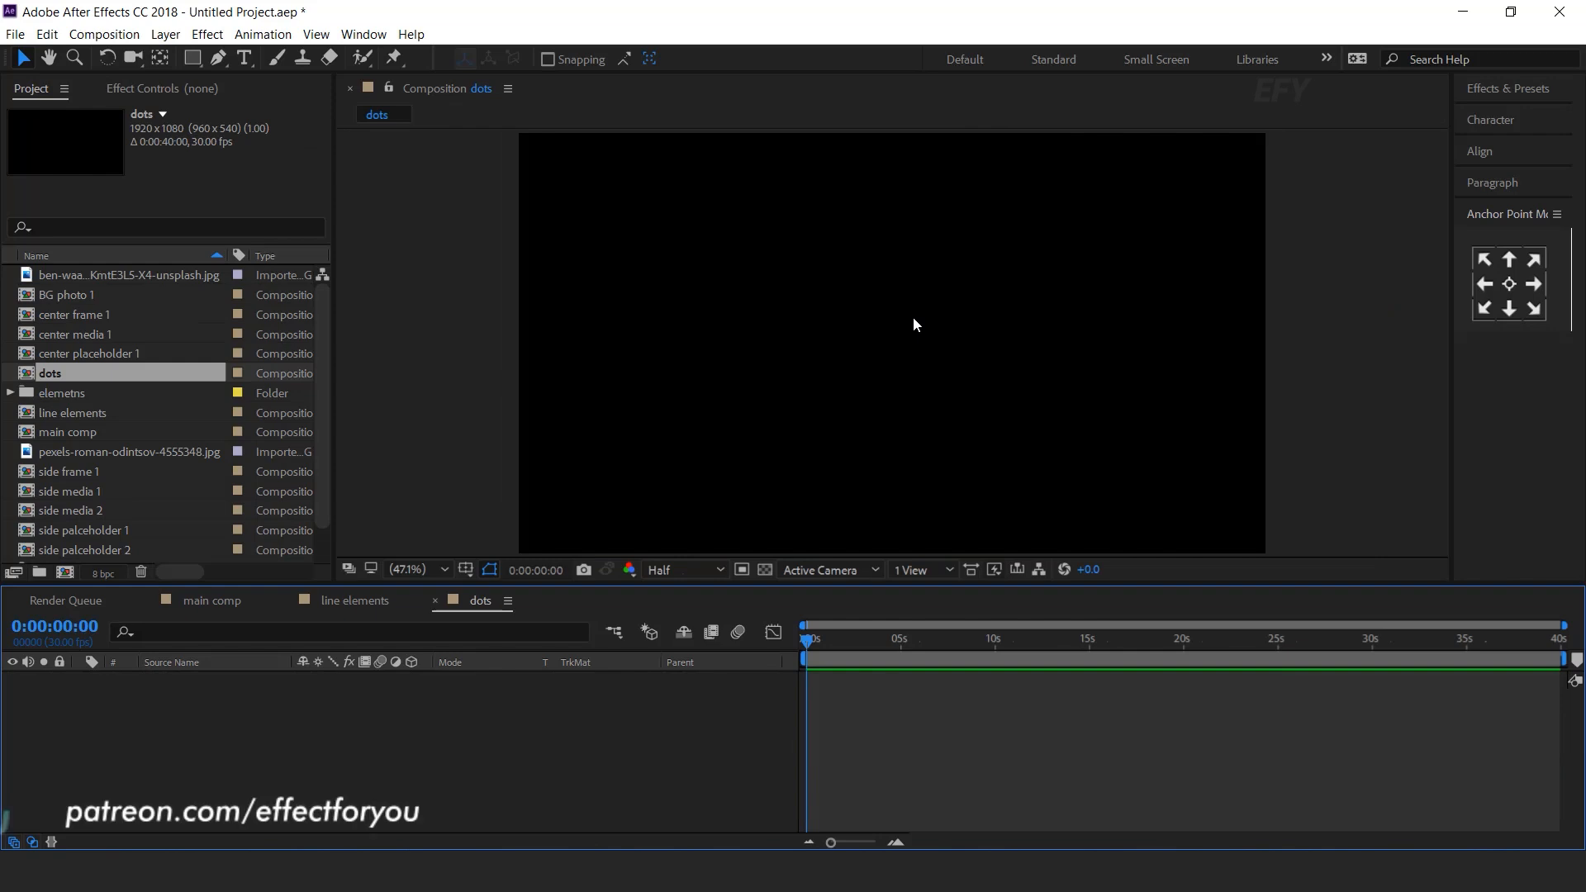
Add a white 1920 × 1080 px solid layer to the dots composition
{"action": "right_click", "coordinate": [638, 704]}
{"action": "mouse_move", "coordinate": [701, 513]}
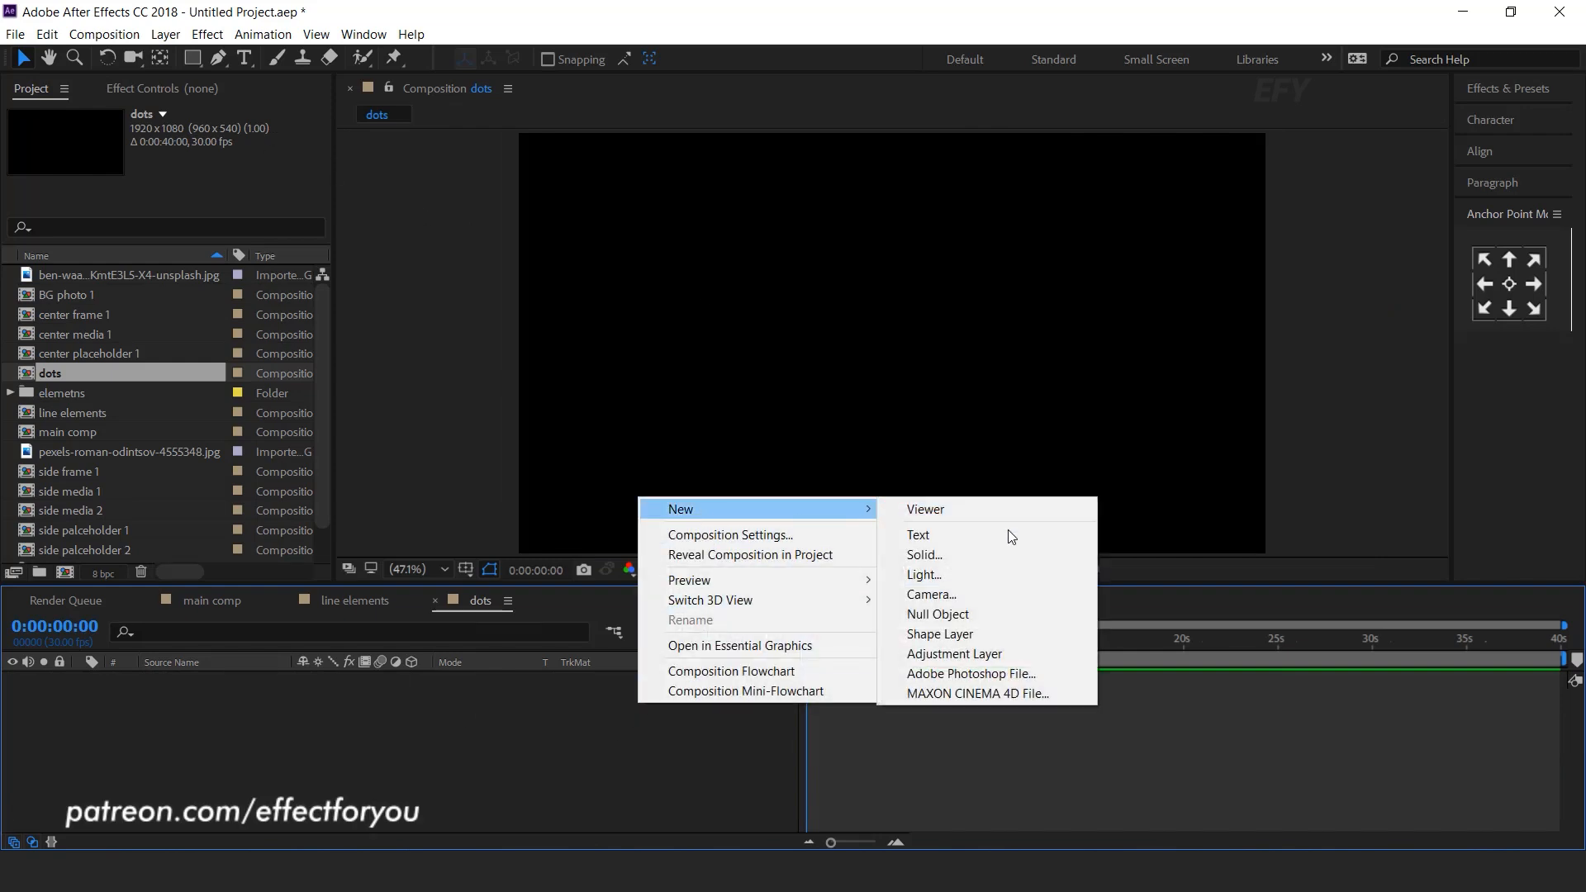
{"action": "left_click", "coordinate": [1007, 554]}
{"action": "left_click", "coordinate": [712, 559]}
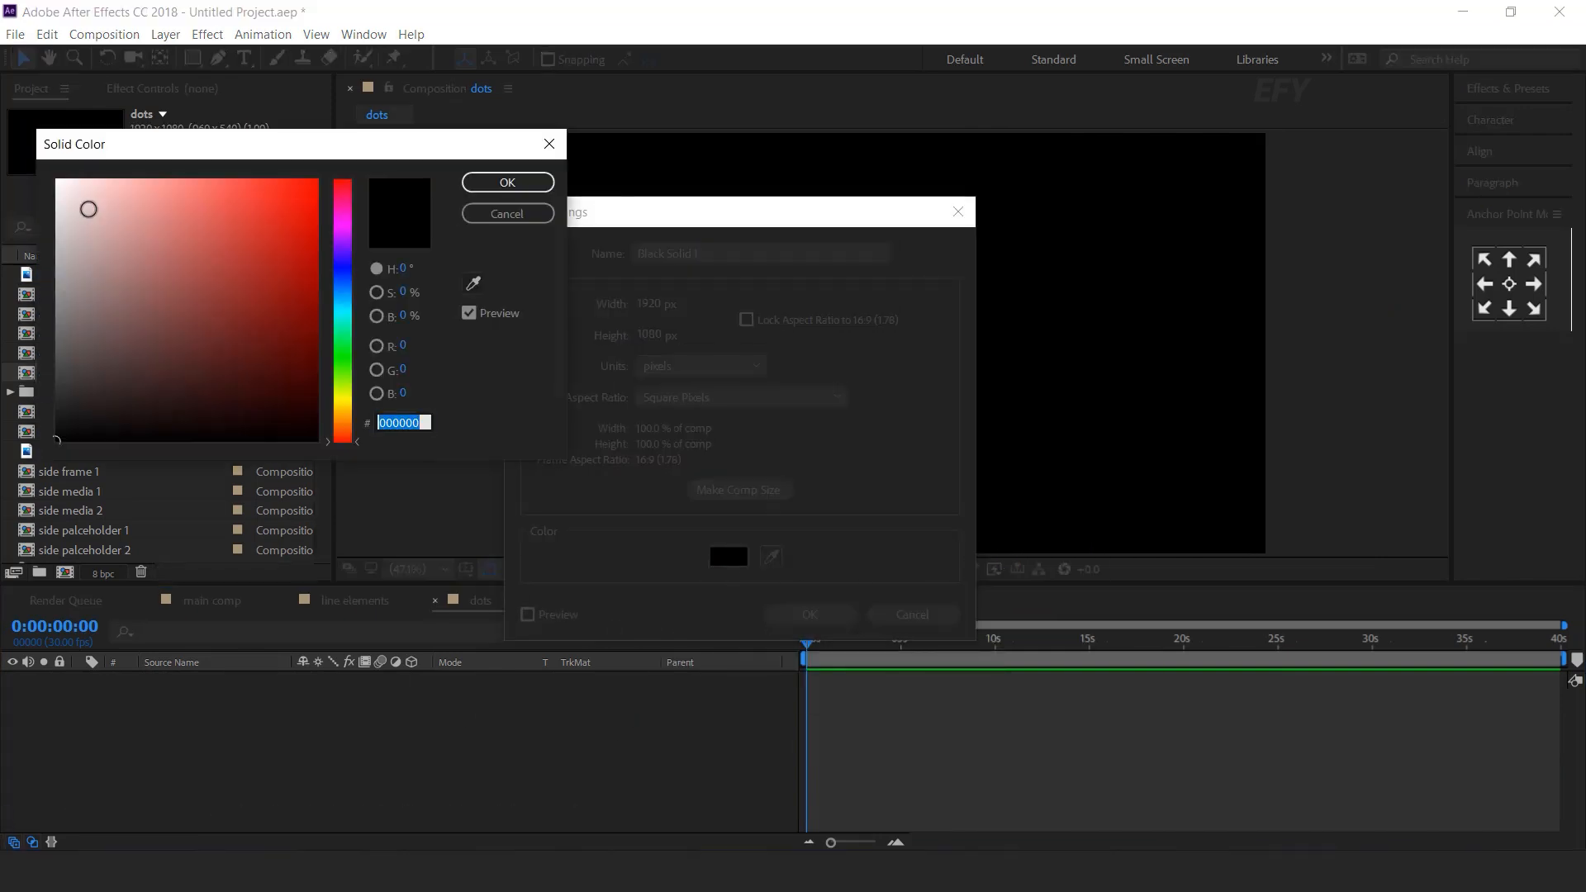
{"action": "left_click_drag", "start_coordinate": [88, 209], "coordinate": [29, 161]}
{"action": "left_click", "coordinate": [507, 181]}
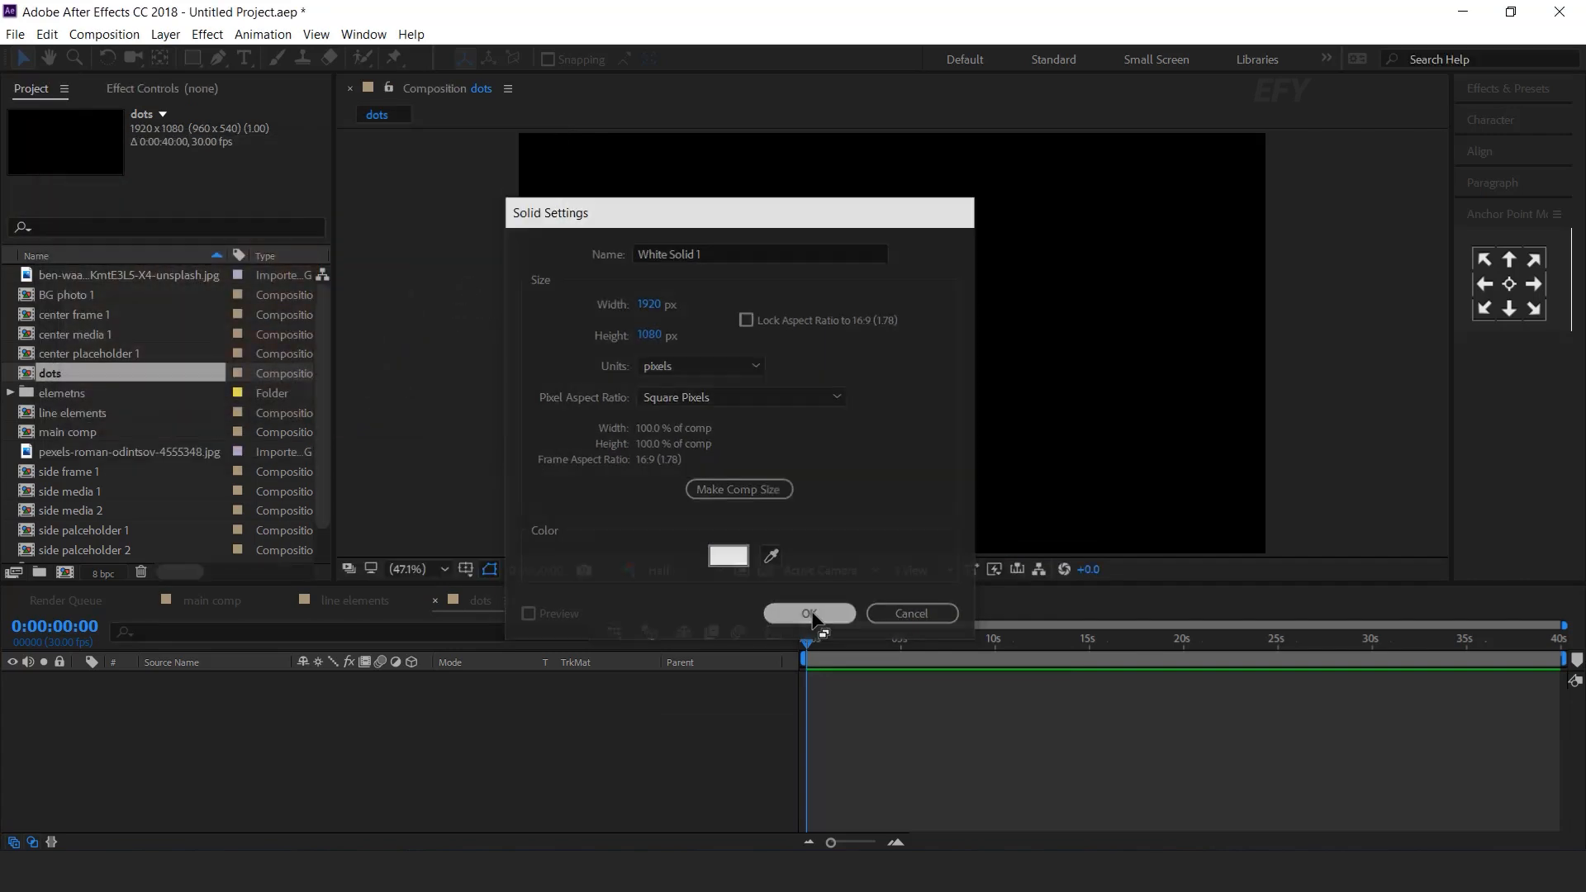
{"action": "left_click", "coordinate": [810, 615]}
Apply CC Ball Action to the white solid with a ball size of 10 and a grid spacing of 8
{"action": "key", "text": "ctrl+space"}
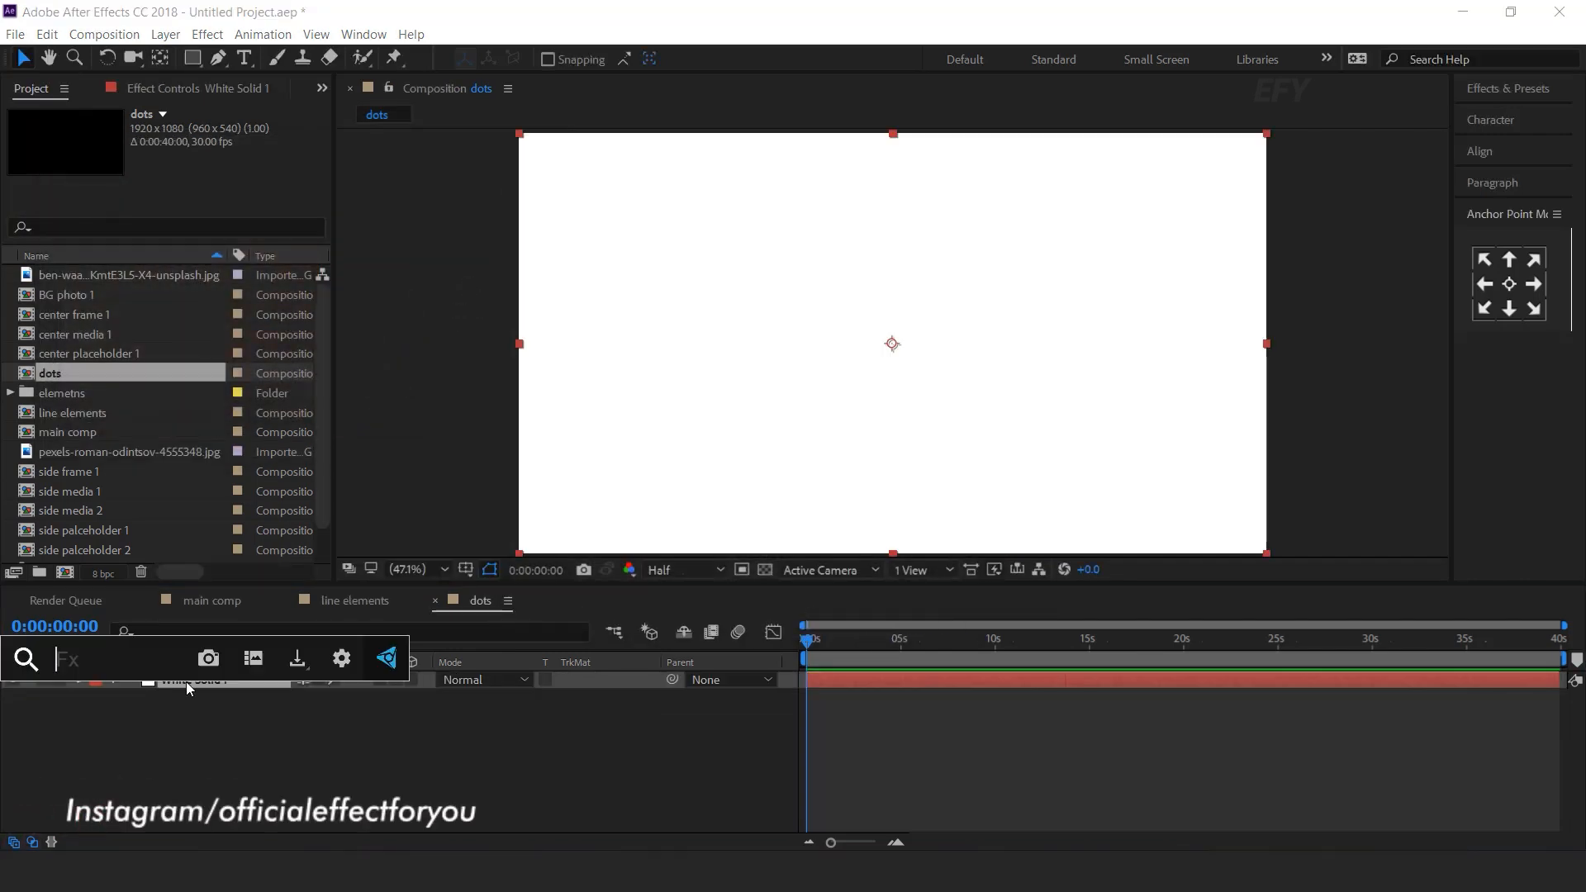
{"action": "type", "text": "cc ba"}
{"action": "key", "text": "Return"}
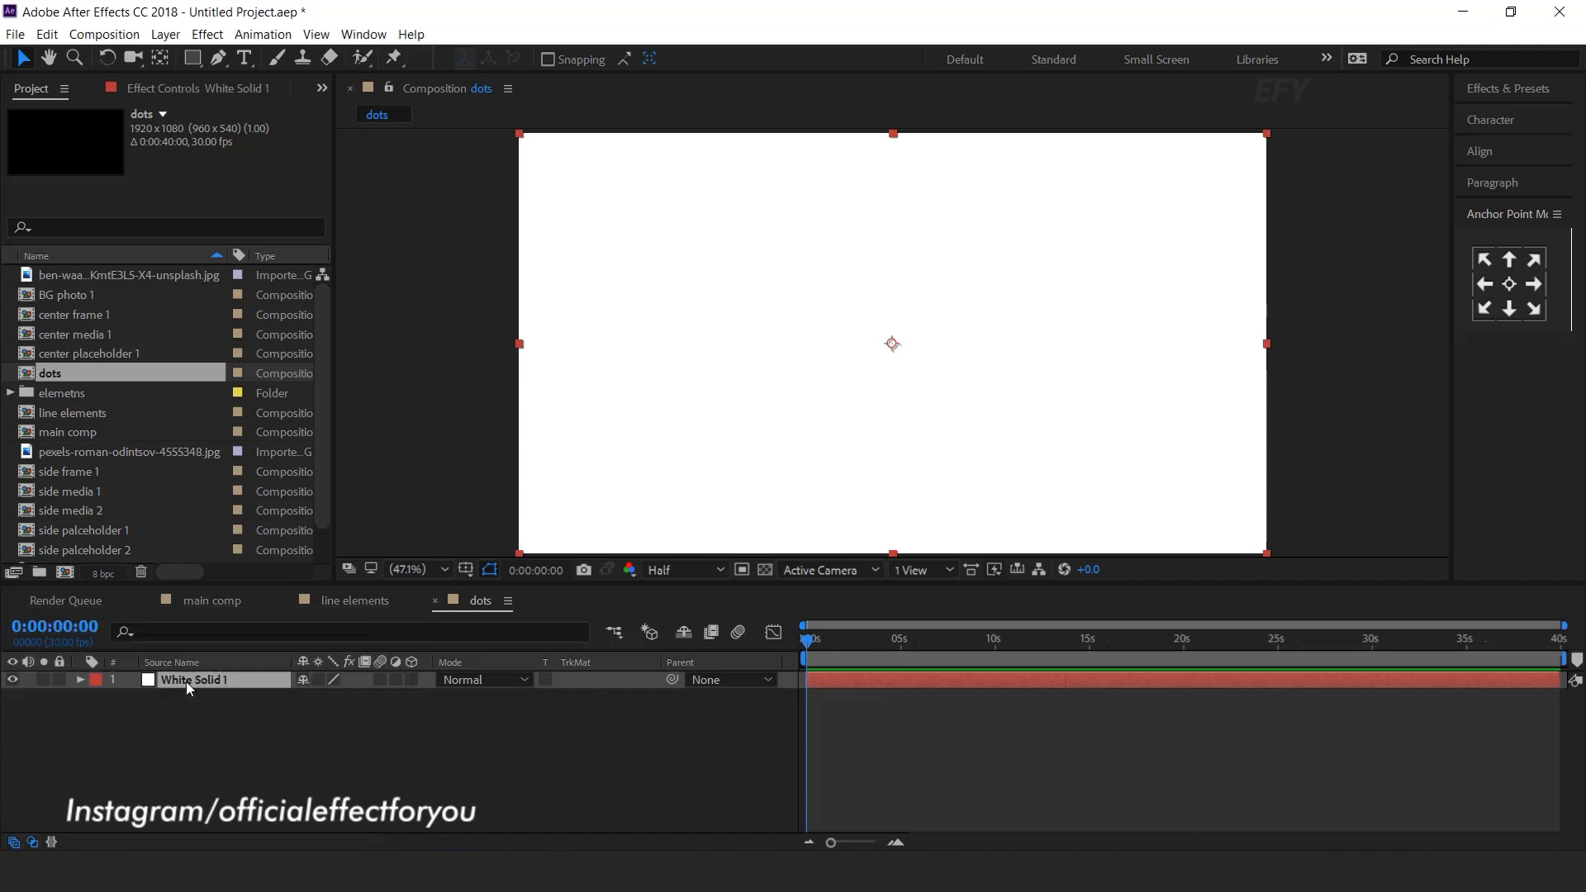
{"action": "left_click", "coordinate": [196, 338]}
{"action": "type", "text": "10"}
{"action": "key", "text": "Return"}
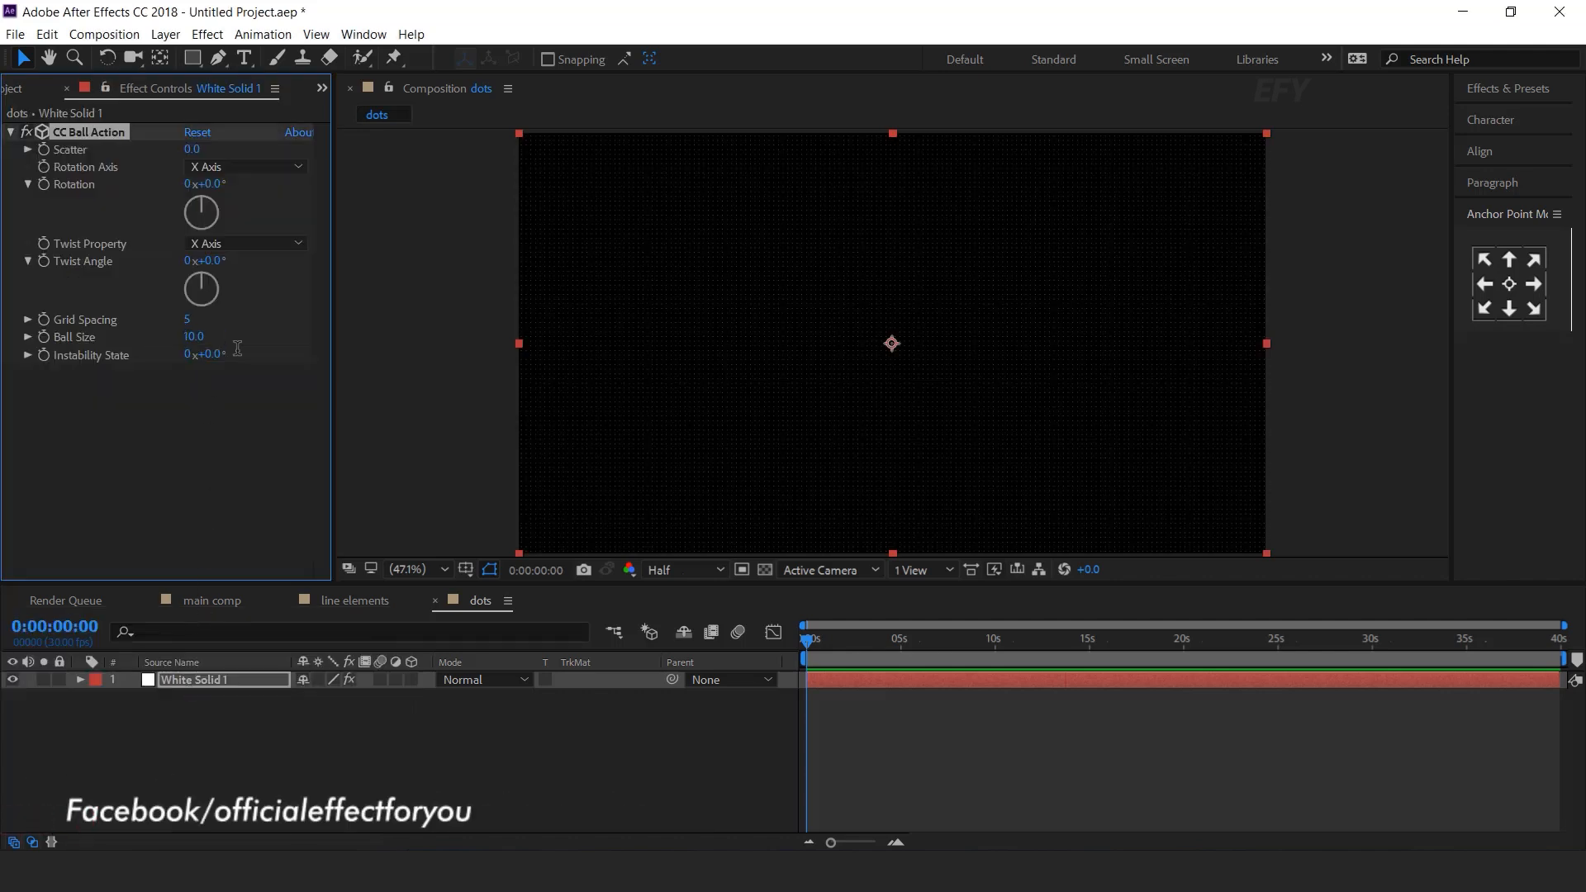
{"action": "left_click", "coordinate": [191, 321]}
{"action": "left_click", "coordinate": [464, 701]}
{"action": "scroll", "coordinate": [831, 334], "scroll_direction": "up", "scroll_amount": 1}
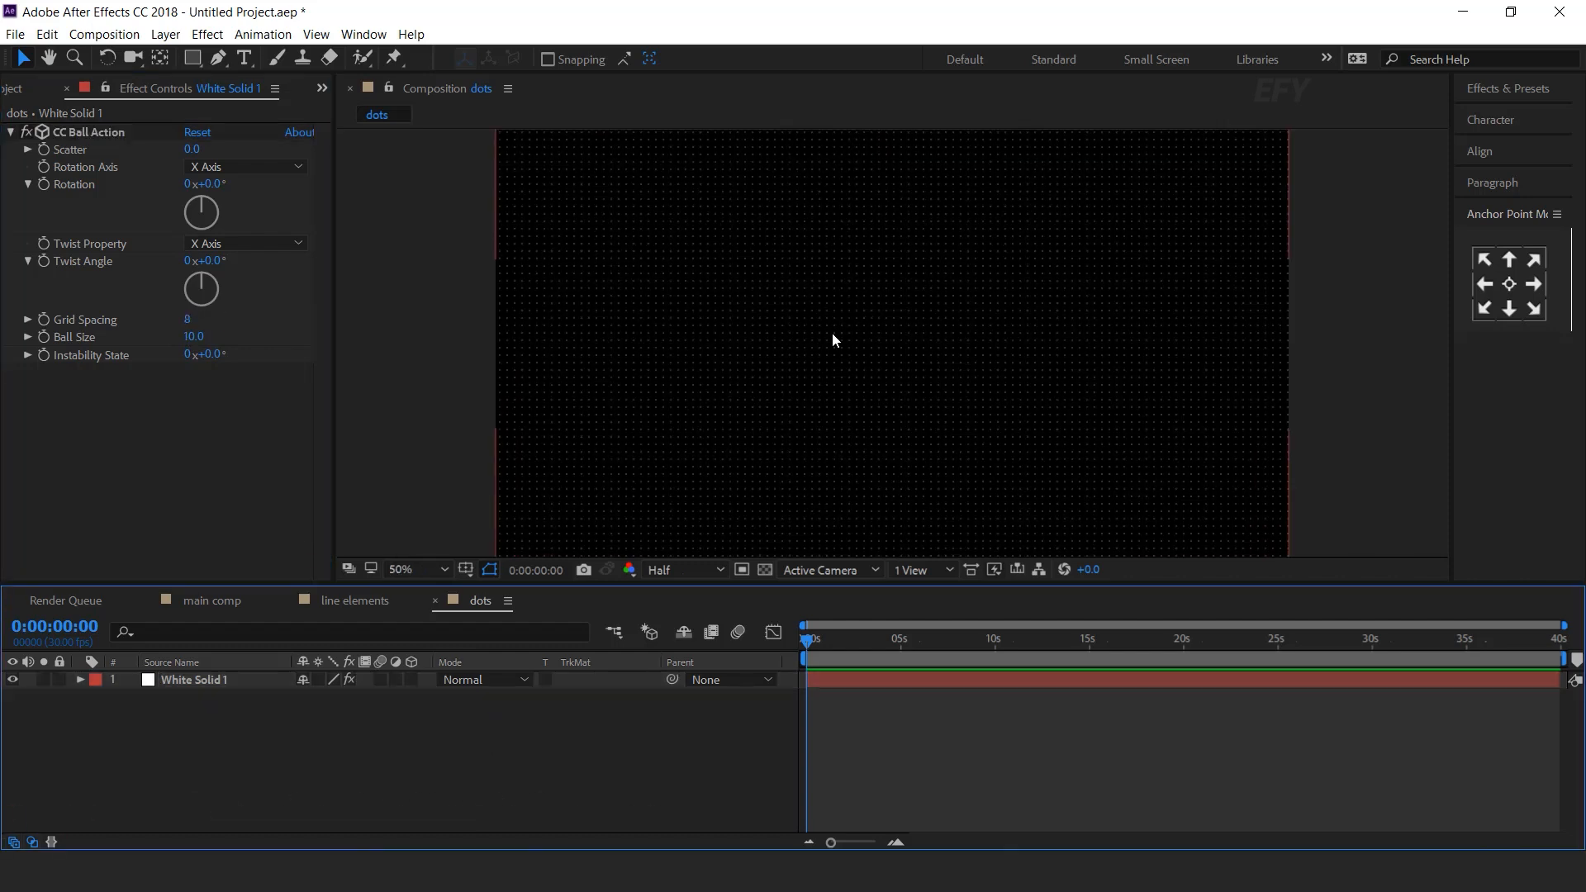
Add a second white 1920 × 1080 px solid above the dot grid and apply Fractal Noise to it
{"action": "right_click", "coordinate": [632, 727]}
{"action": "mouse_move", "coordinate": [687, 533]}
{"action": "left_click", "coordinate": [974, 576]}
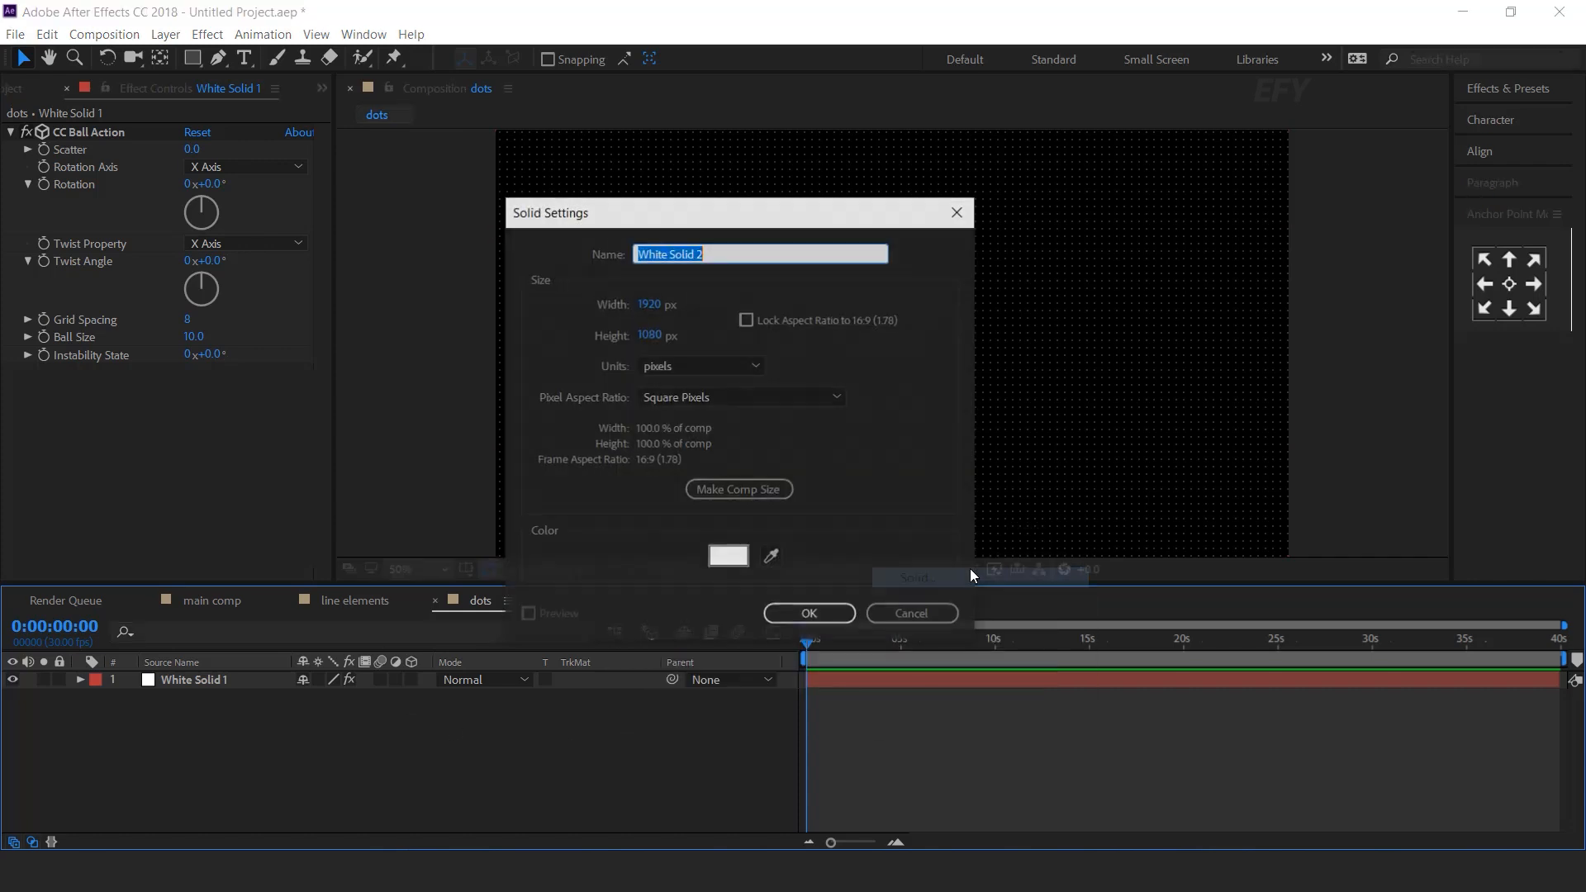
{"action": "left_click", "coordinate": [815, 618]}
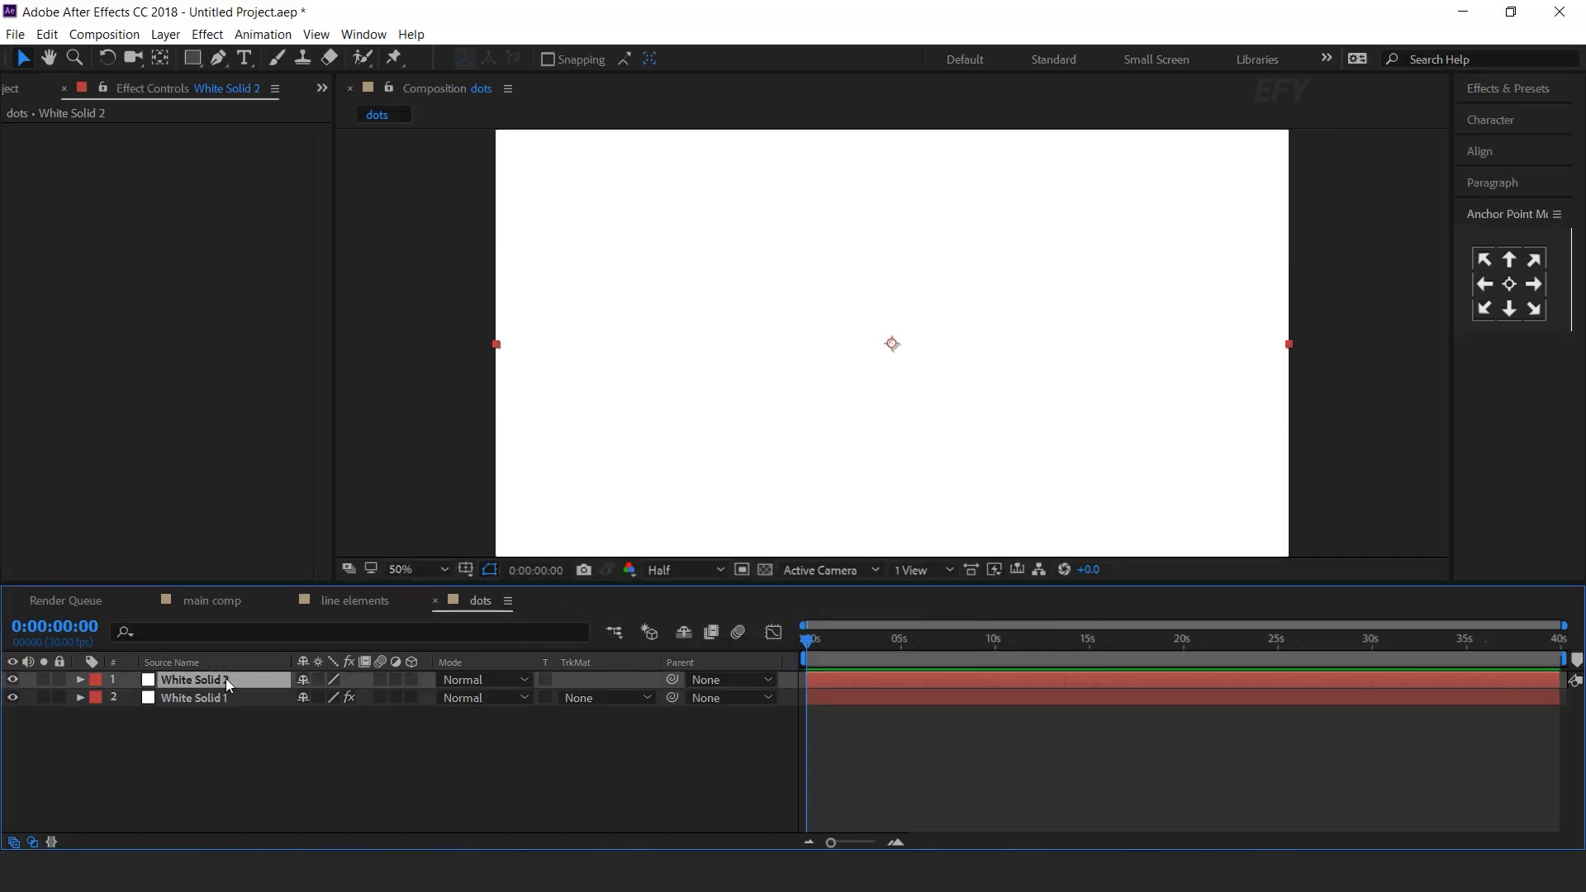
{"action": "key", "text": "ctrl+space"}
{"action": "type", "text": "fra"}
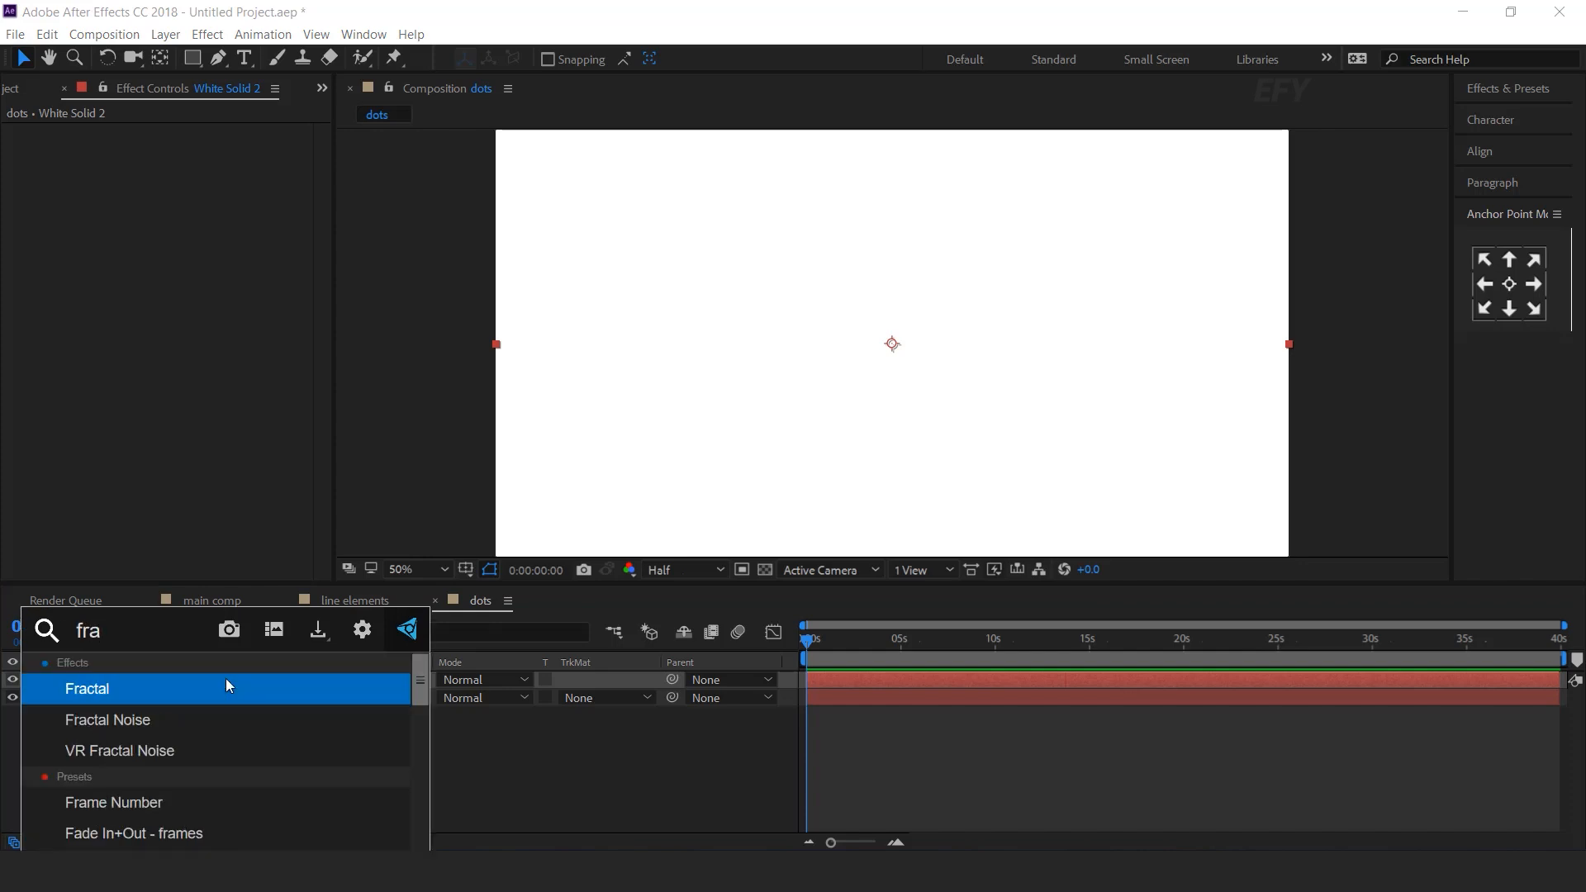
{"action": "key", "text": "Down"}
{"action": "key", "text": "Return"}
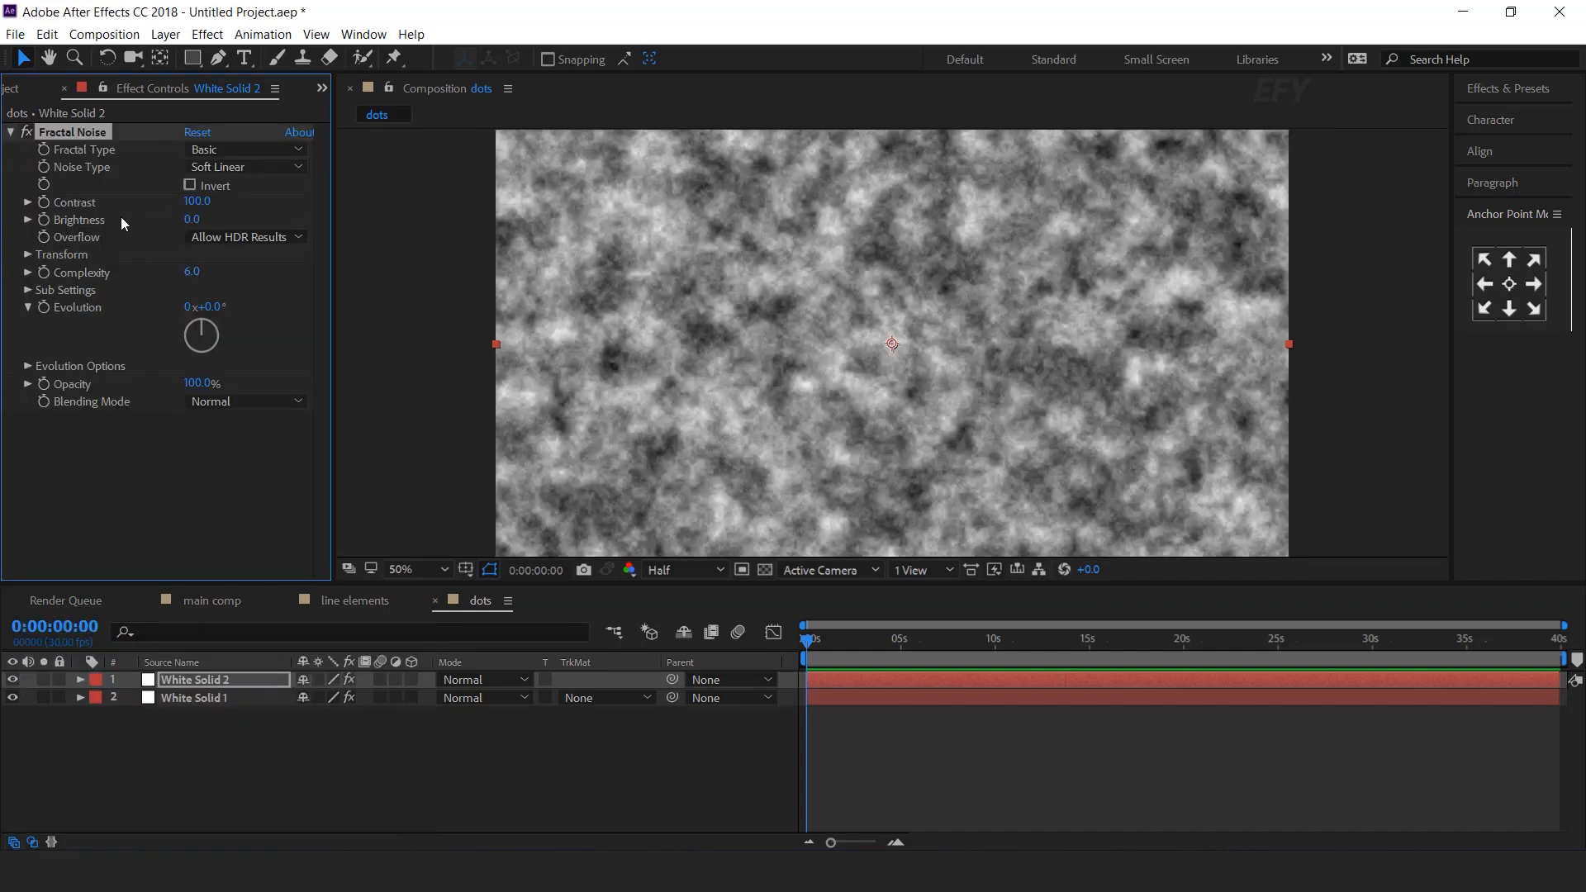
Set the Fractal Noise contrast to 385, brightness to -90 and complexity to 1
{"action": "left_click", "coordinate": [196, 202]}
{"action": "left_click", "coordinate": [195, 220]}
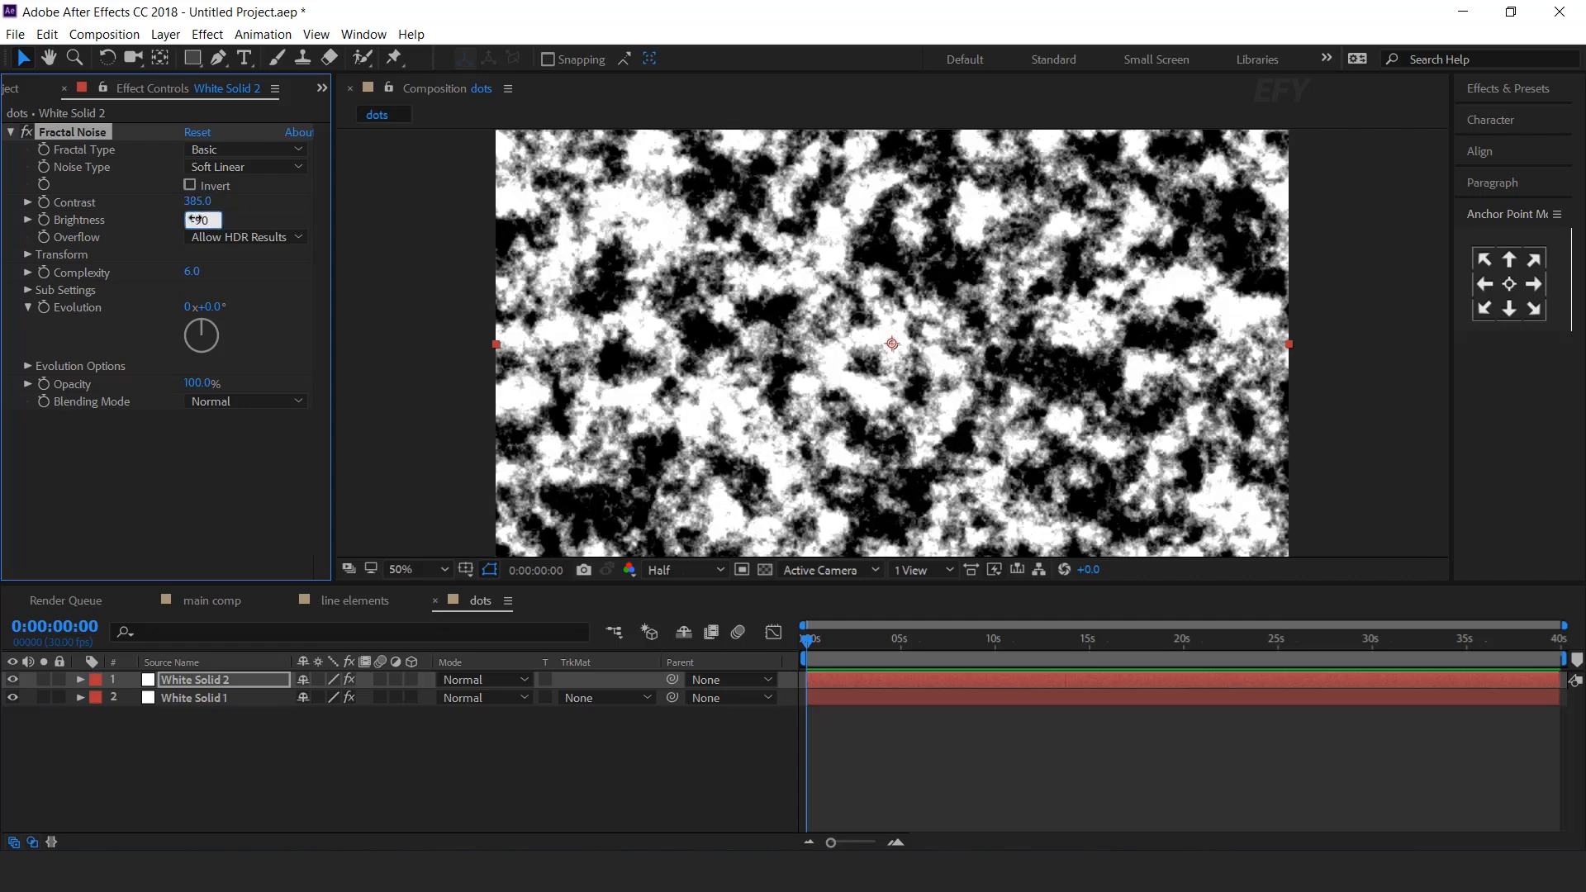
{"action": "key", "text": "Return"}
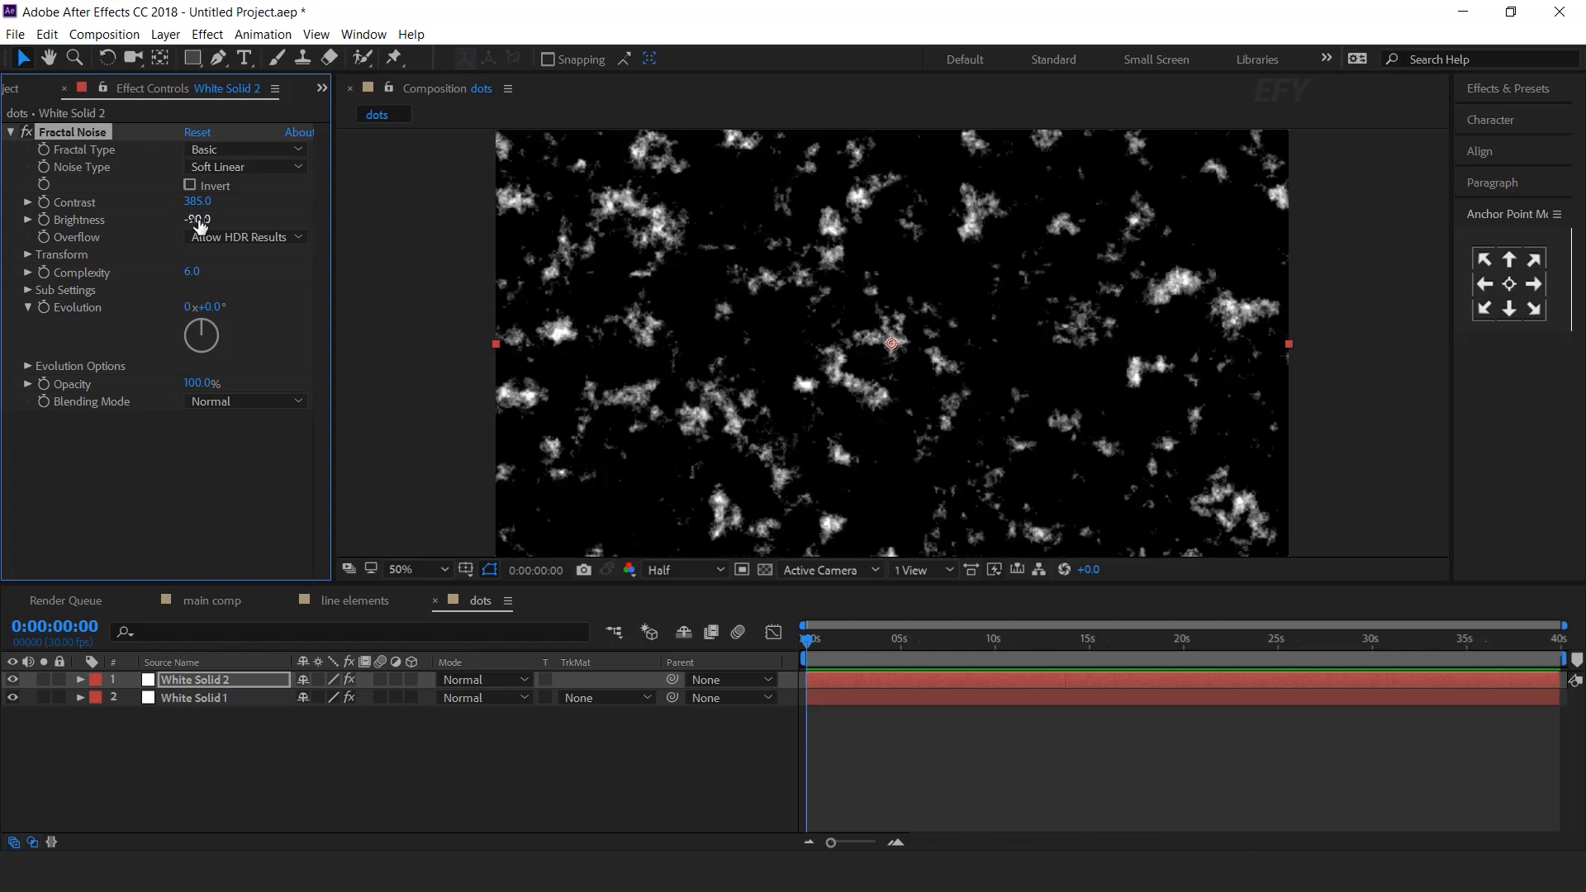
{"action": "left_click", "coordinate": [191, 272]}
{"action": "type", "text": "1.0"}
{"action": "key", "text": "Return"}
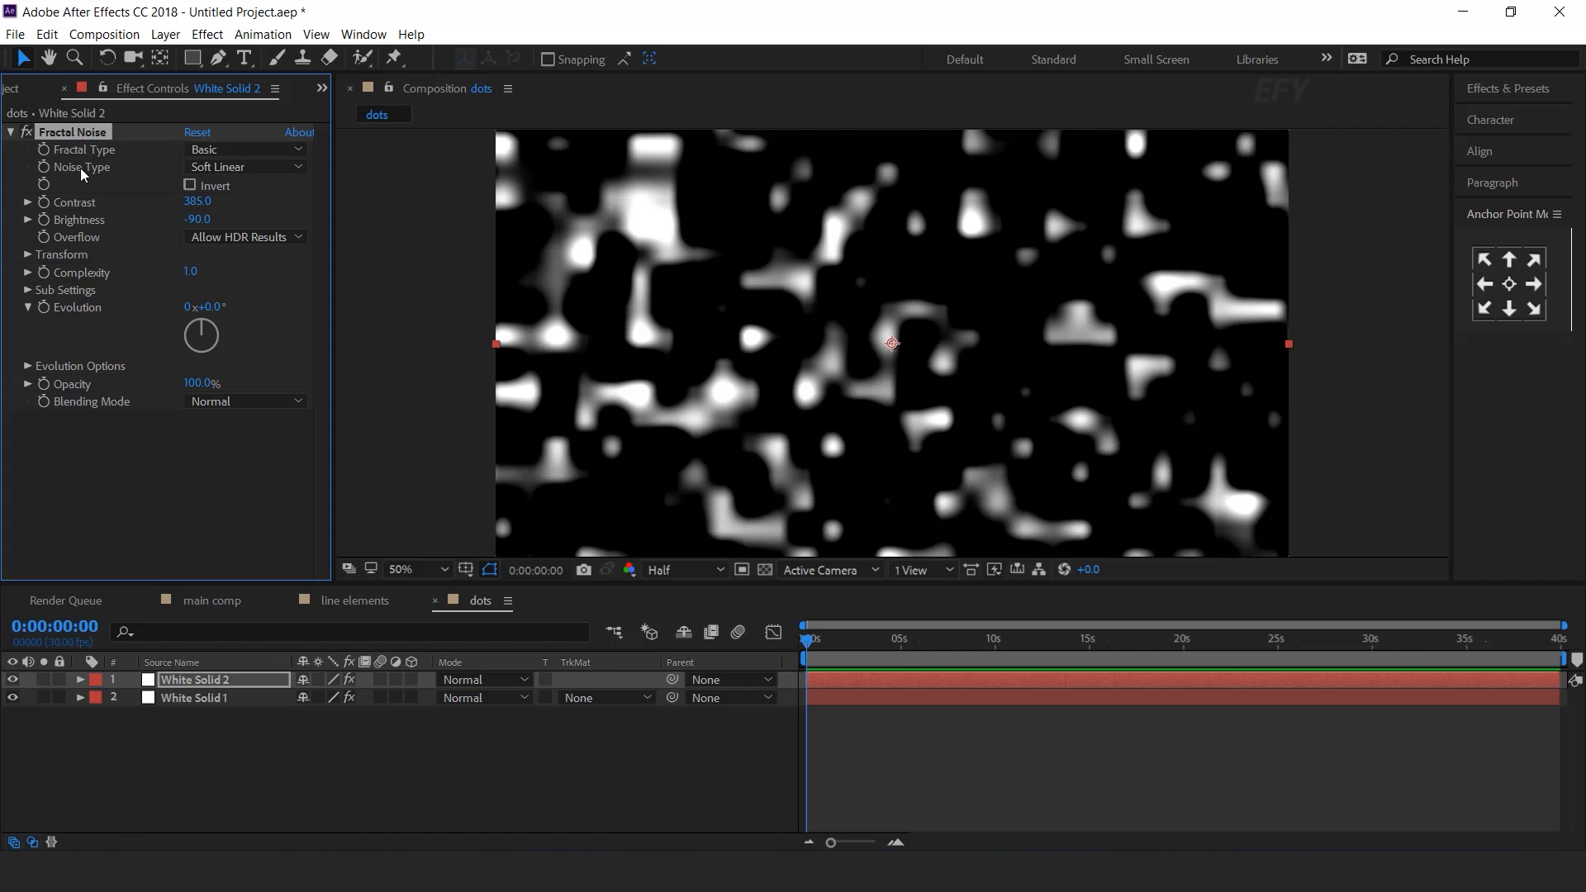
Change the Fractal Noise noise type to Spline and set its transform scale to 1000
{"action": "left_click", "coordinate": [265, 167]}
{"action": "left_click", "coordinate": [252, 248]}
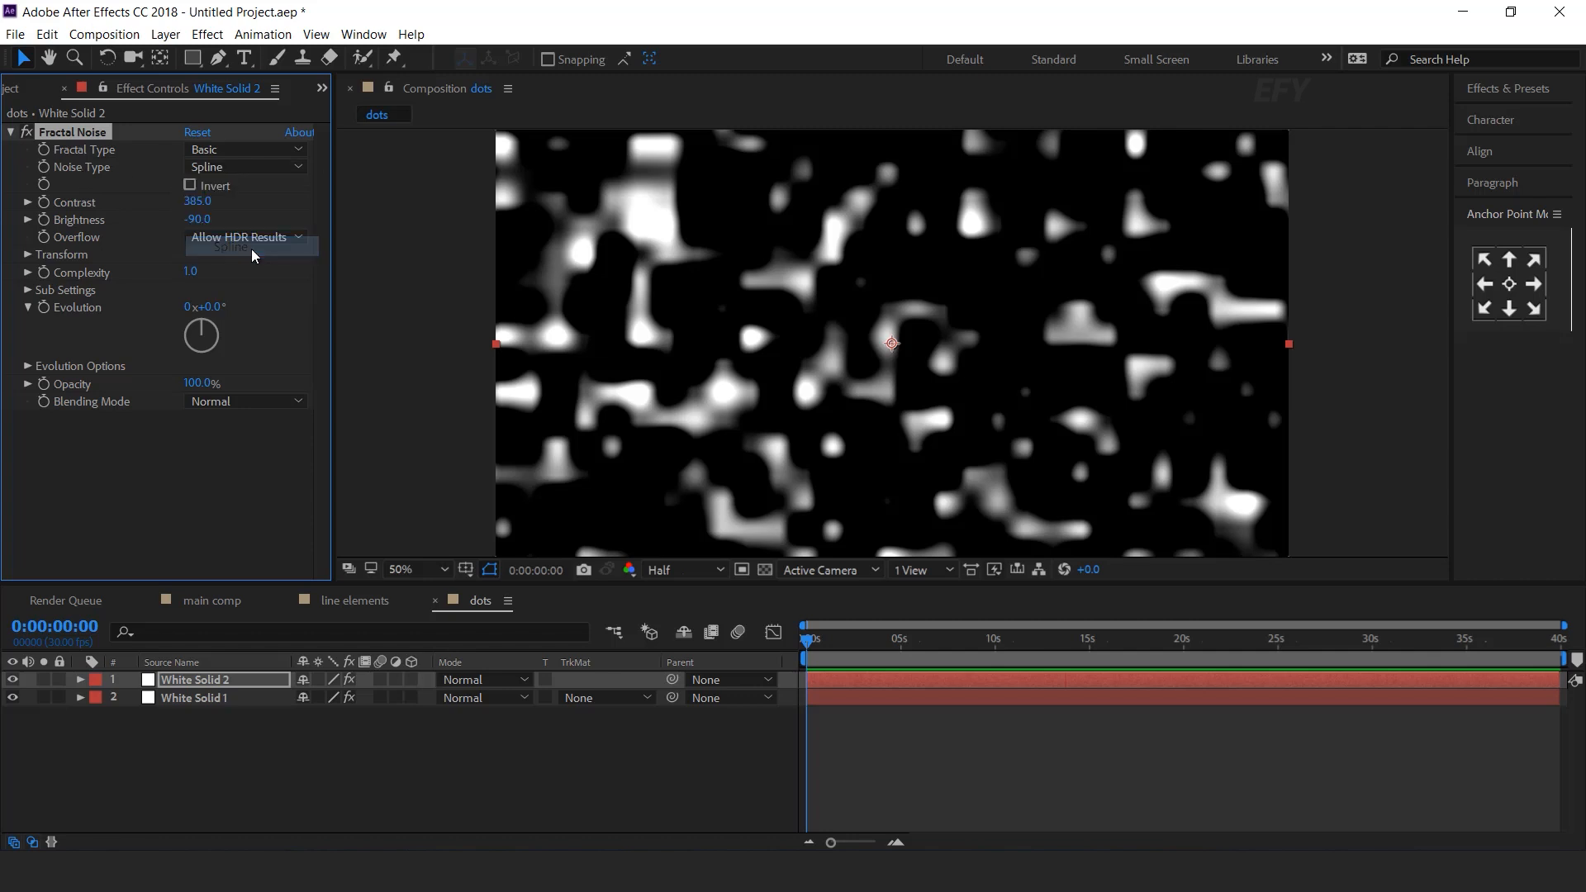
{"action": "left_click", "coordinate": [28, 255]}
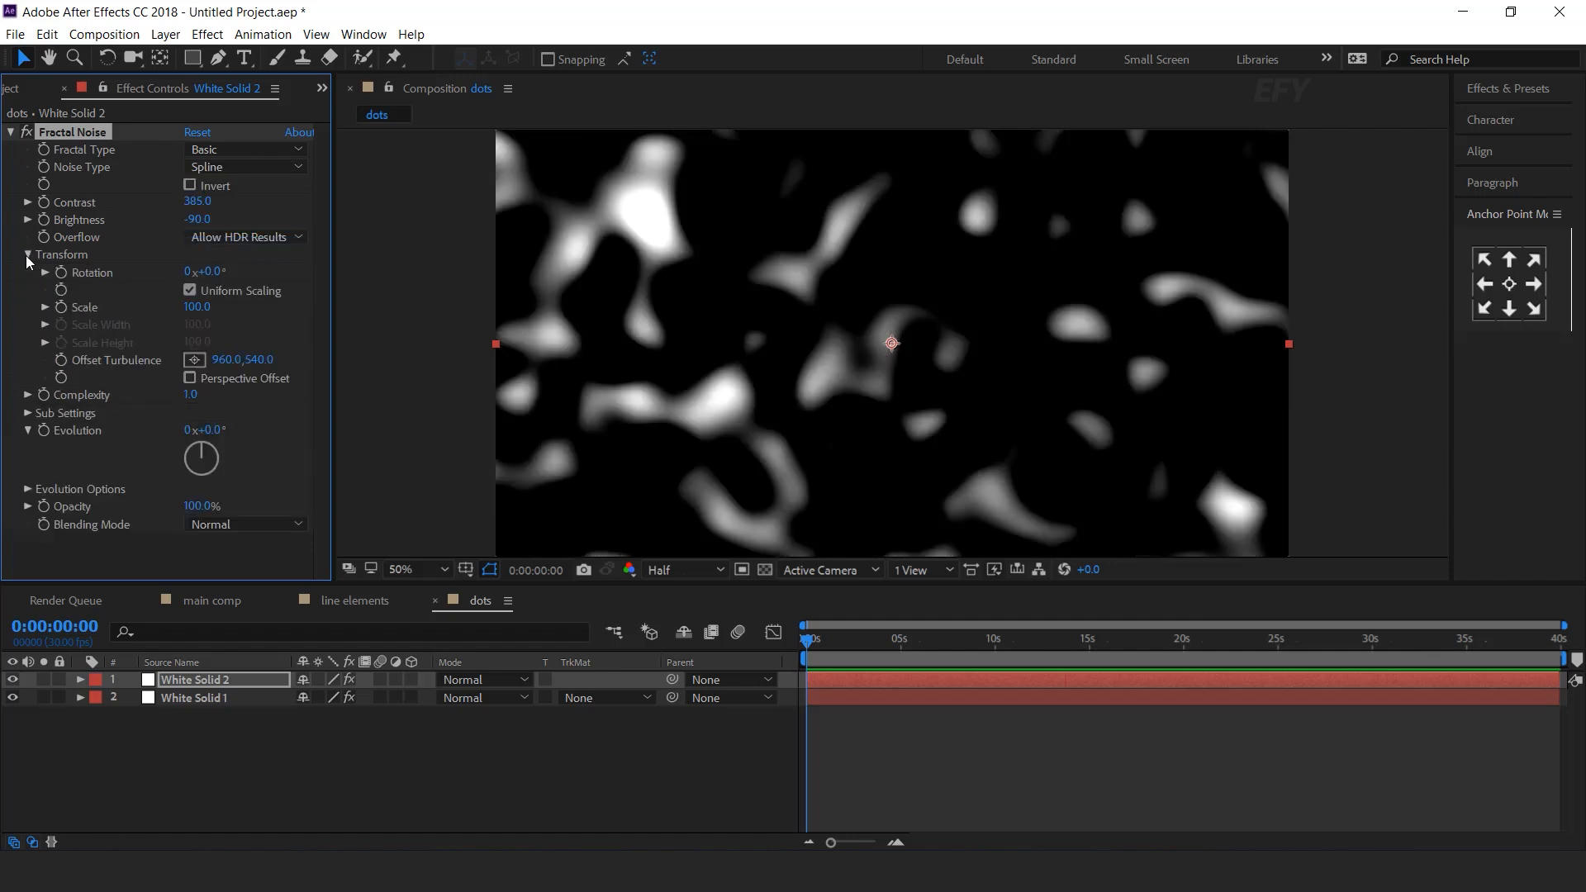
{"action": "left_click", "coordinate": [197, 307]}
{"action": "type", "text": "0"}
{"action": "key", "text": "Return"}
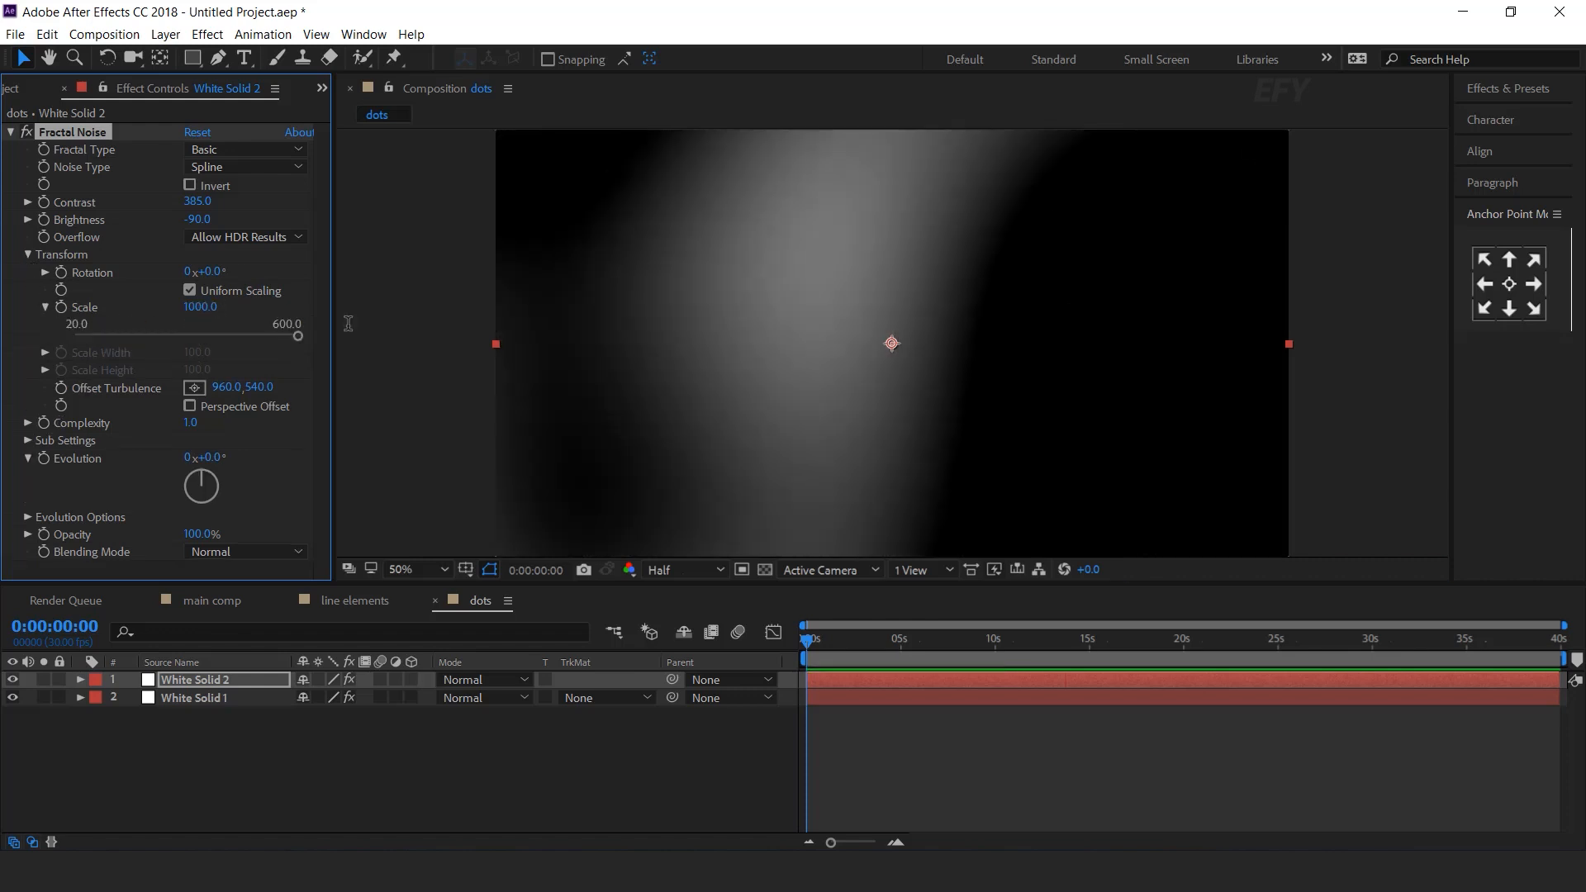
Add the expression time*100 to the Fractal Noise Evolution property and collapse the layer's properties
{"action": "left_click", "coordinate": [597, 772]}
{"action": "mouse_move", "coordinate": [823, 644]}
{"action": "left_mouse_down"}
{"action": "mouse_move", "coordinate": [878, 652]}
{"action": "mouse_move", "coordinate": [807, 642]}
{"action": "left_mouse_up"}
{"action": "left_click", "coordinate": [202, 431]}
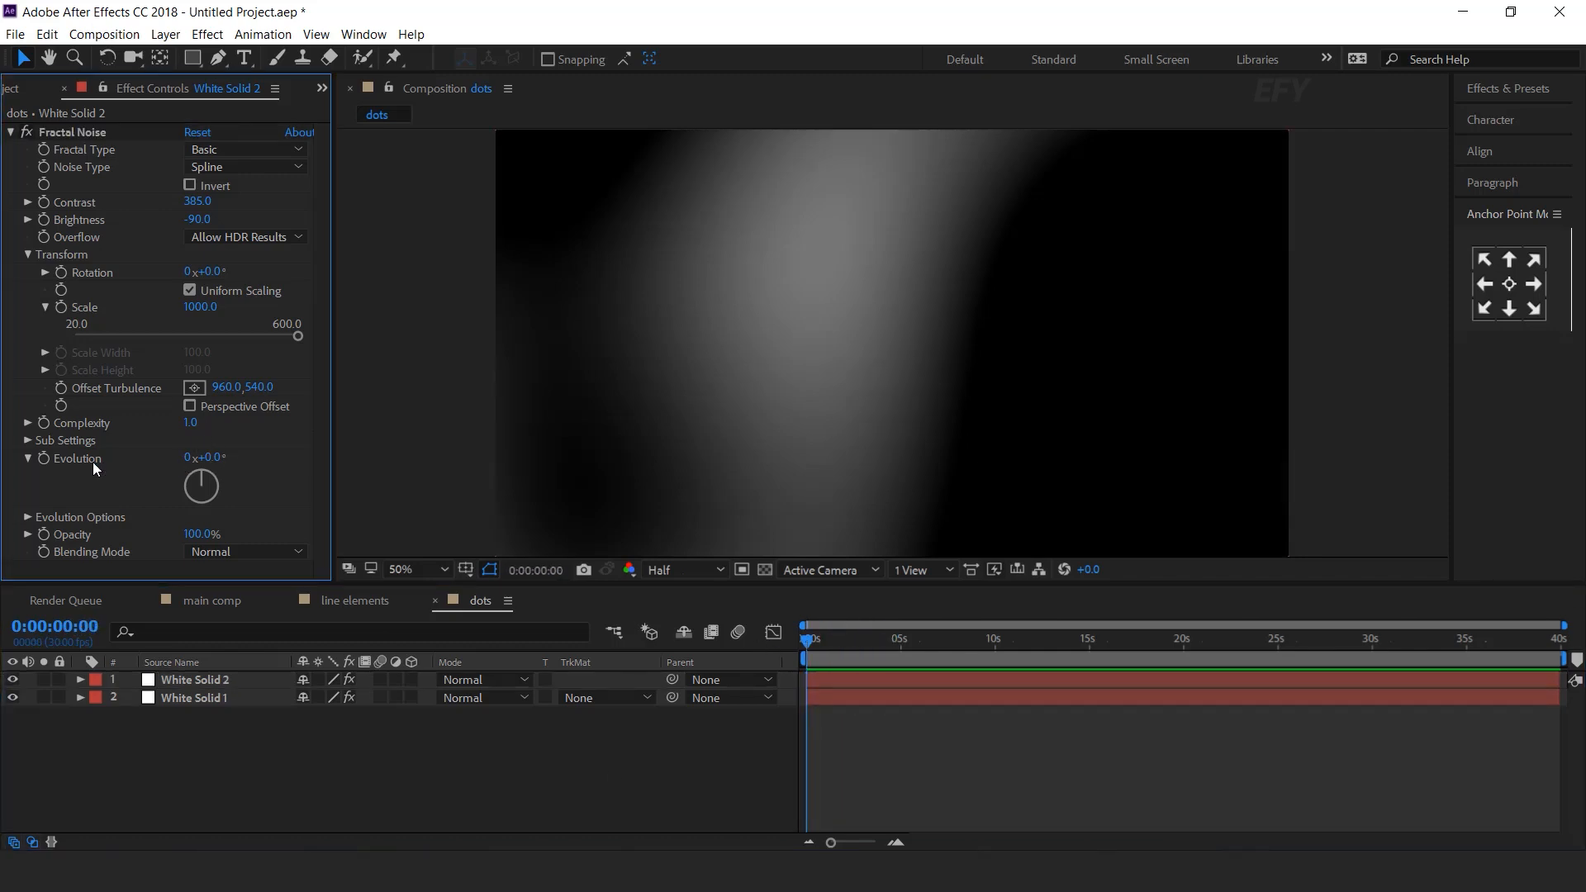
{"action": "left_click", "coordinate": [41, 459], "text": "alt"}
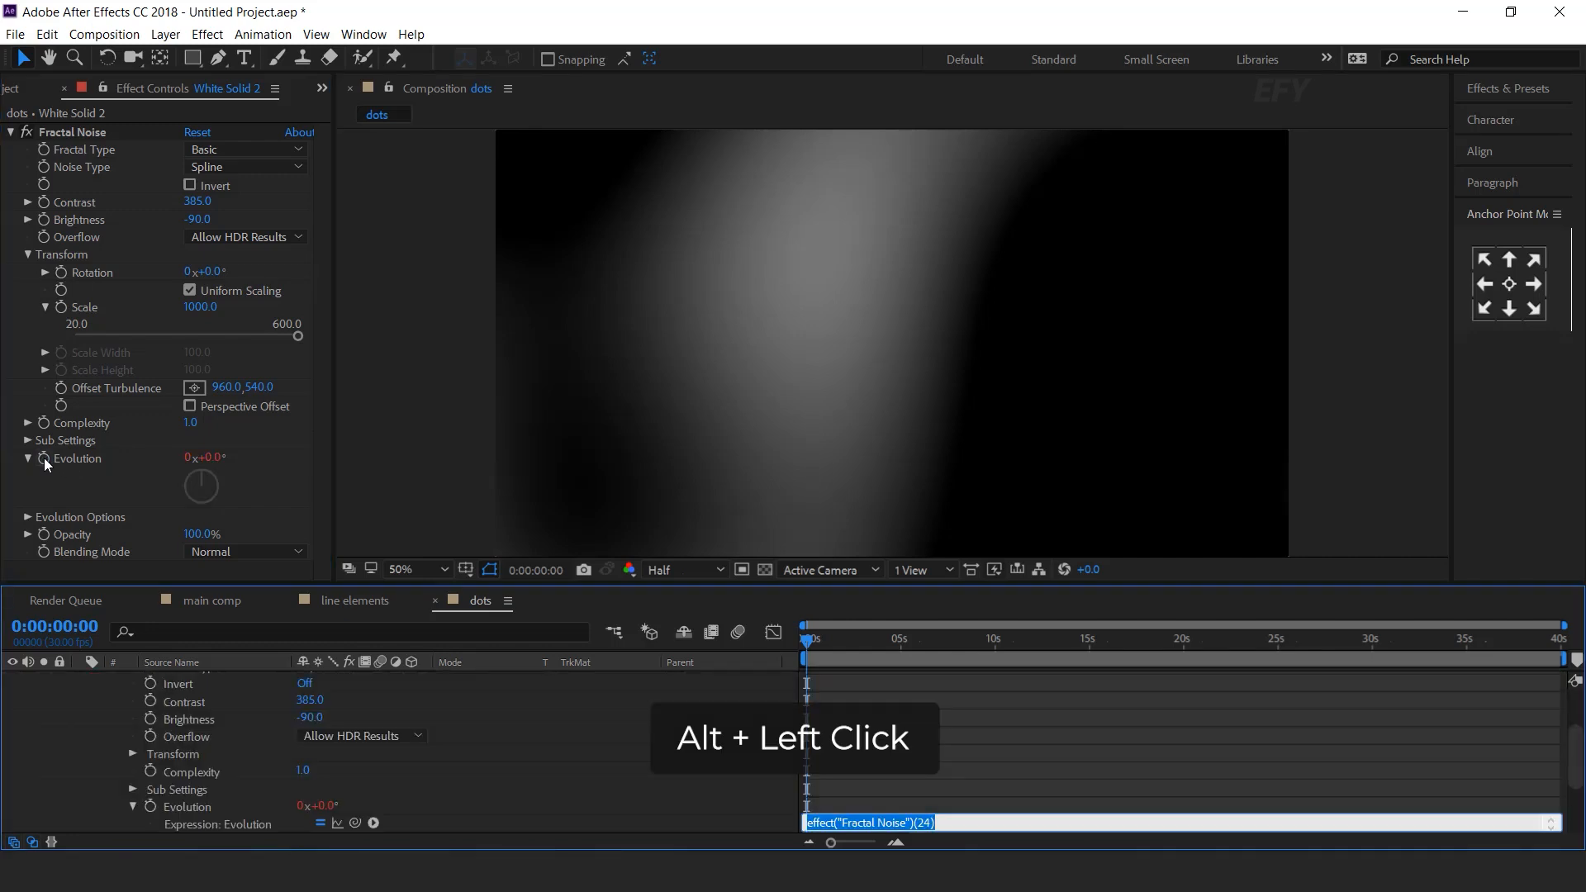
{"action": "type", "text": "time"}
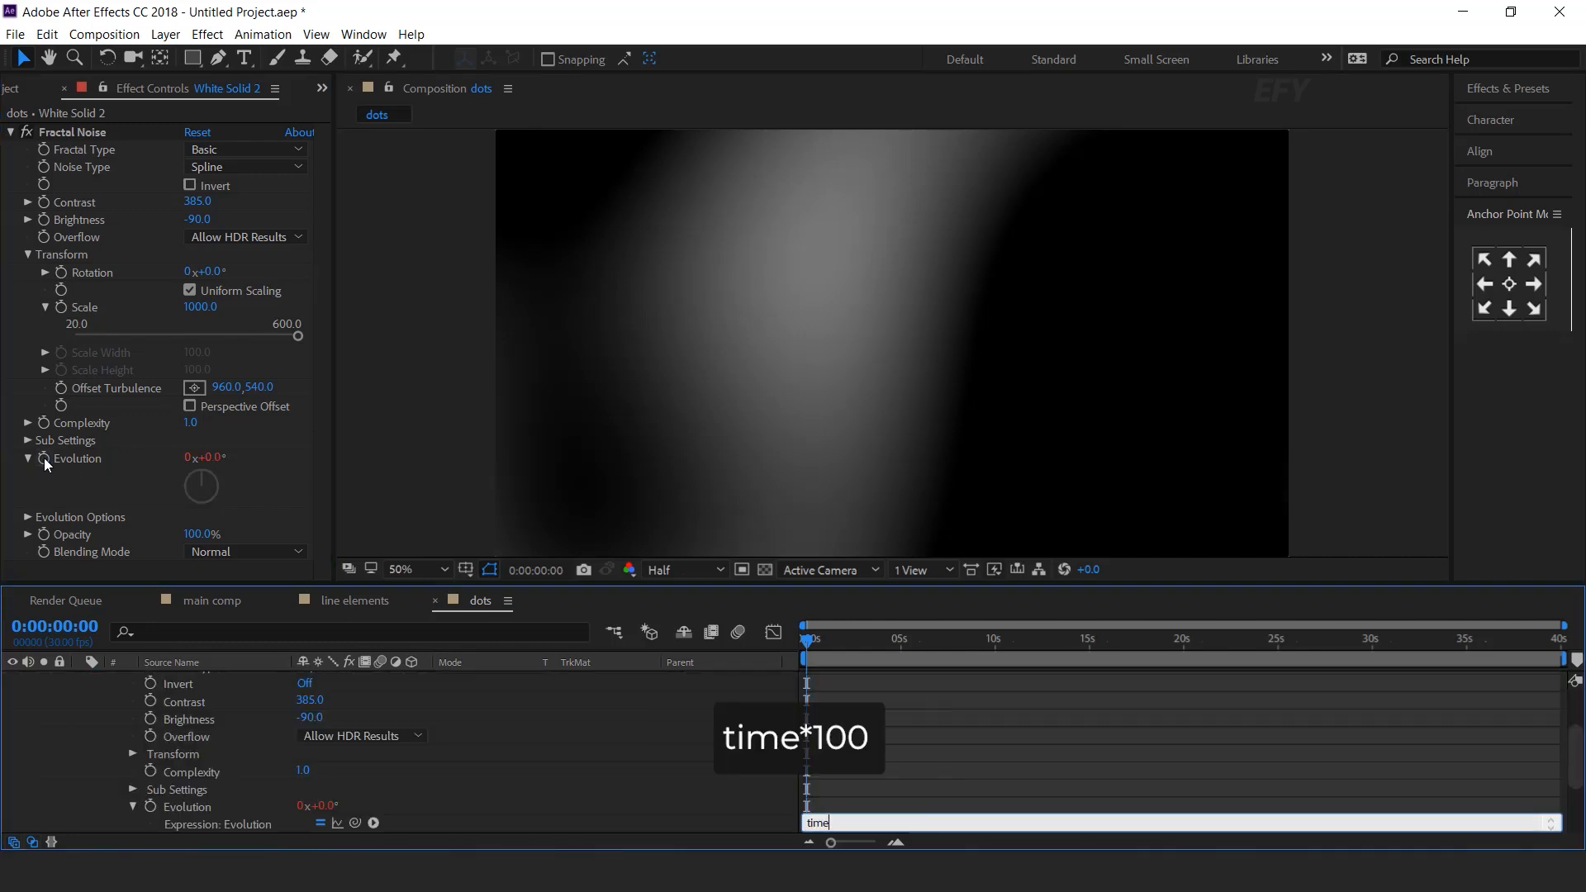
{"action": "type", "text": "*100"}
{"action": "key", "text": "KP_Enter"}
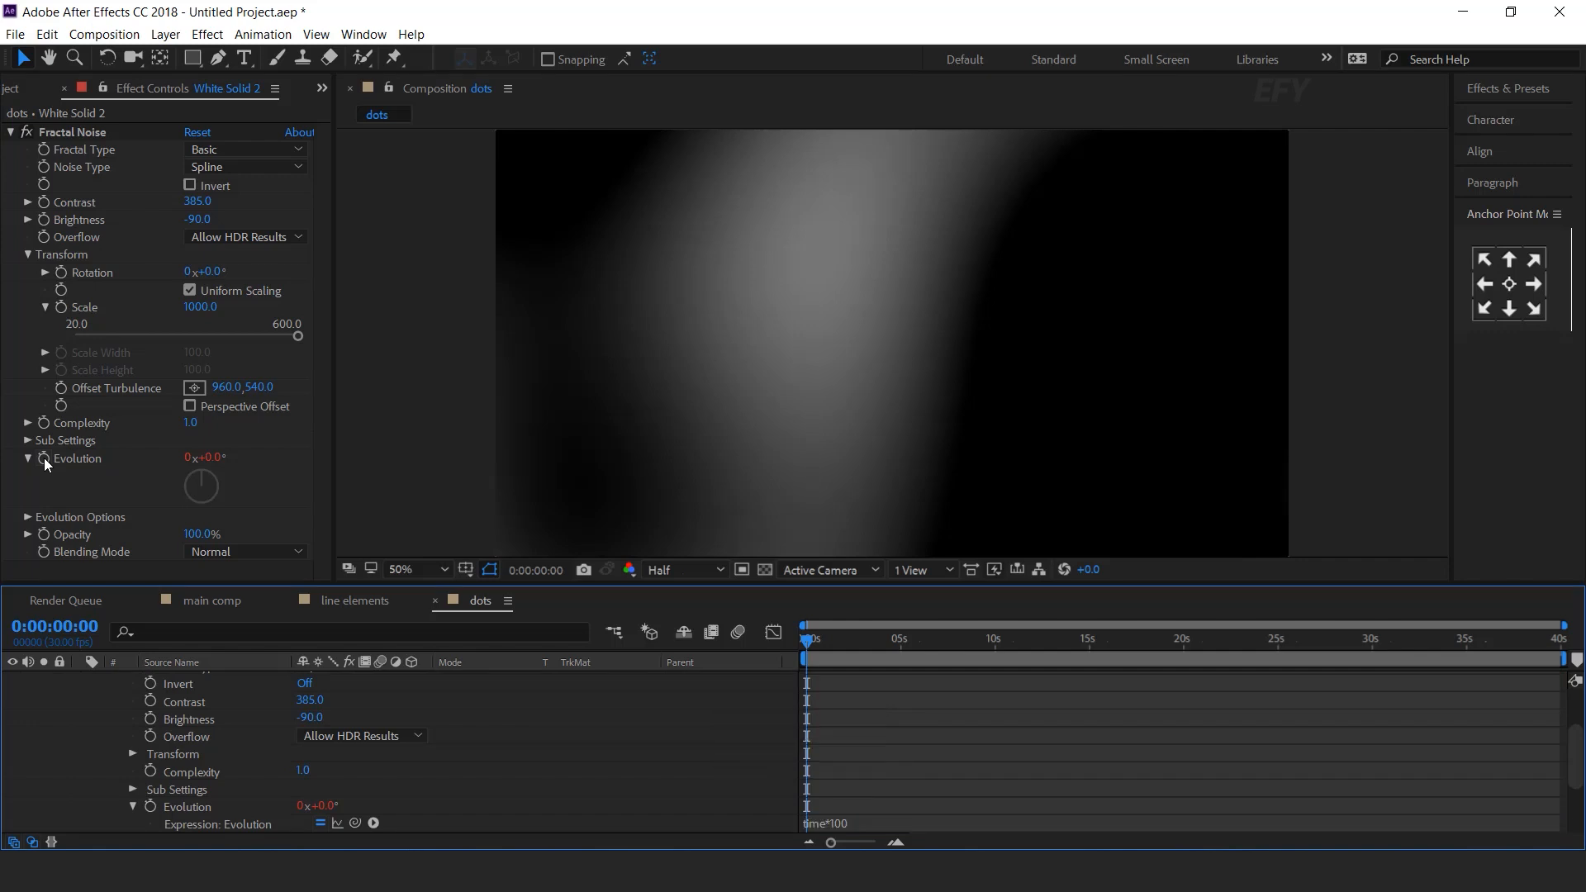
{"action": "scroll", "coordinate": [96, 679], "scroll_direction": "up", "scroll_amount": 3}
{"action": "left_click", "coordinate": [80, 680]}
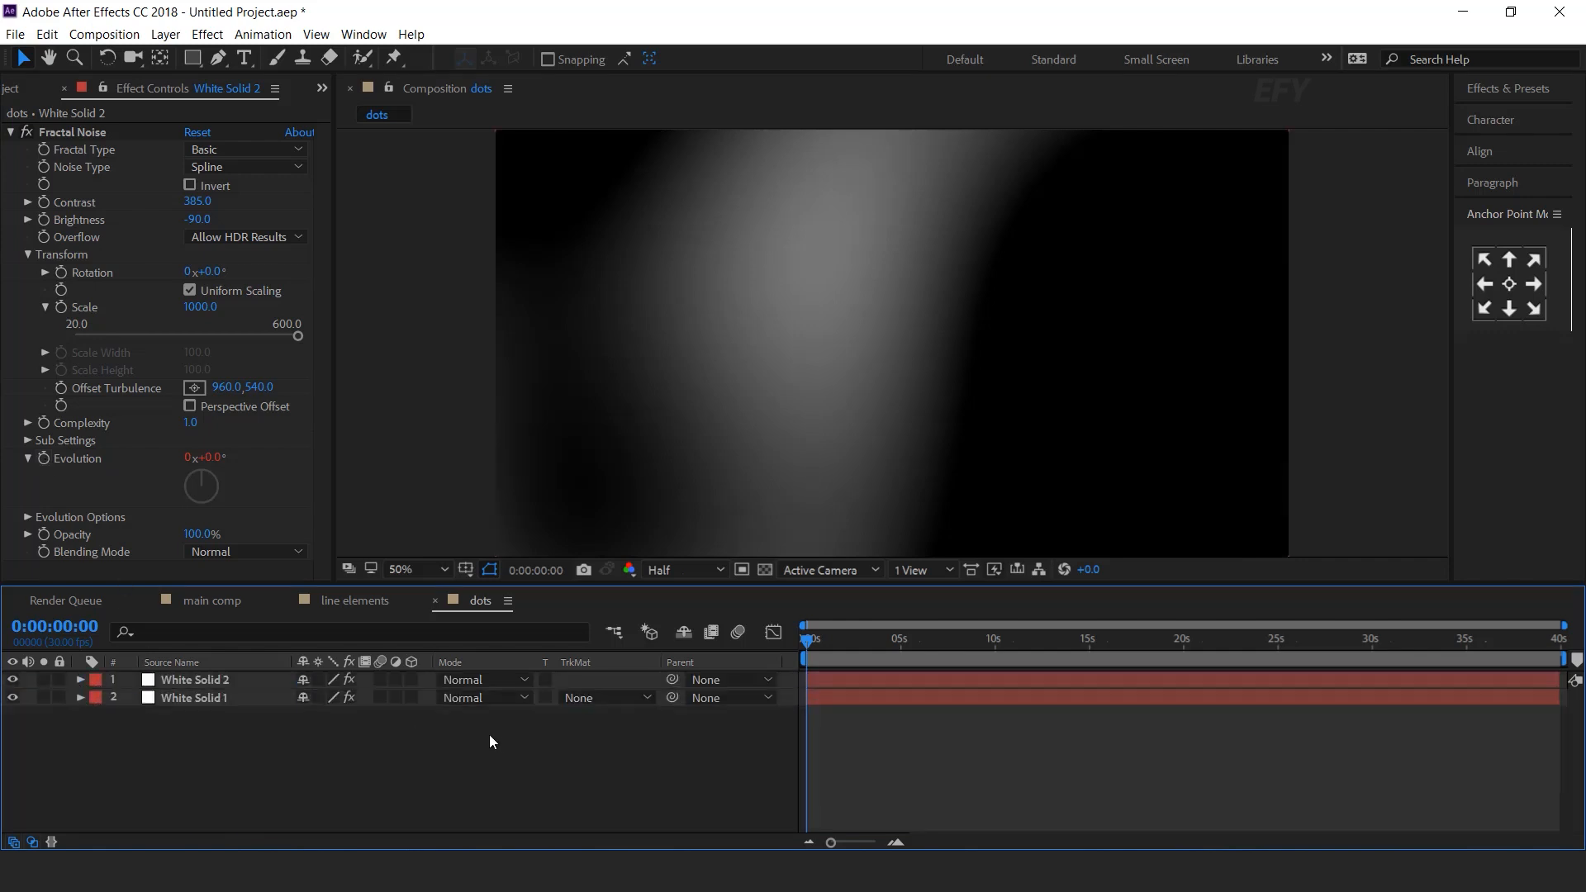
Set the dot grid solid's track matte to Luma, using the Fractal Noise solid above it
{"action": "left_click", "coordinate": [198, 698]}
{"action": "left_click", "coordinate": [650, 697]}
{"action": "left_click", "coordinate": [699, 782]}
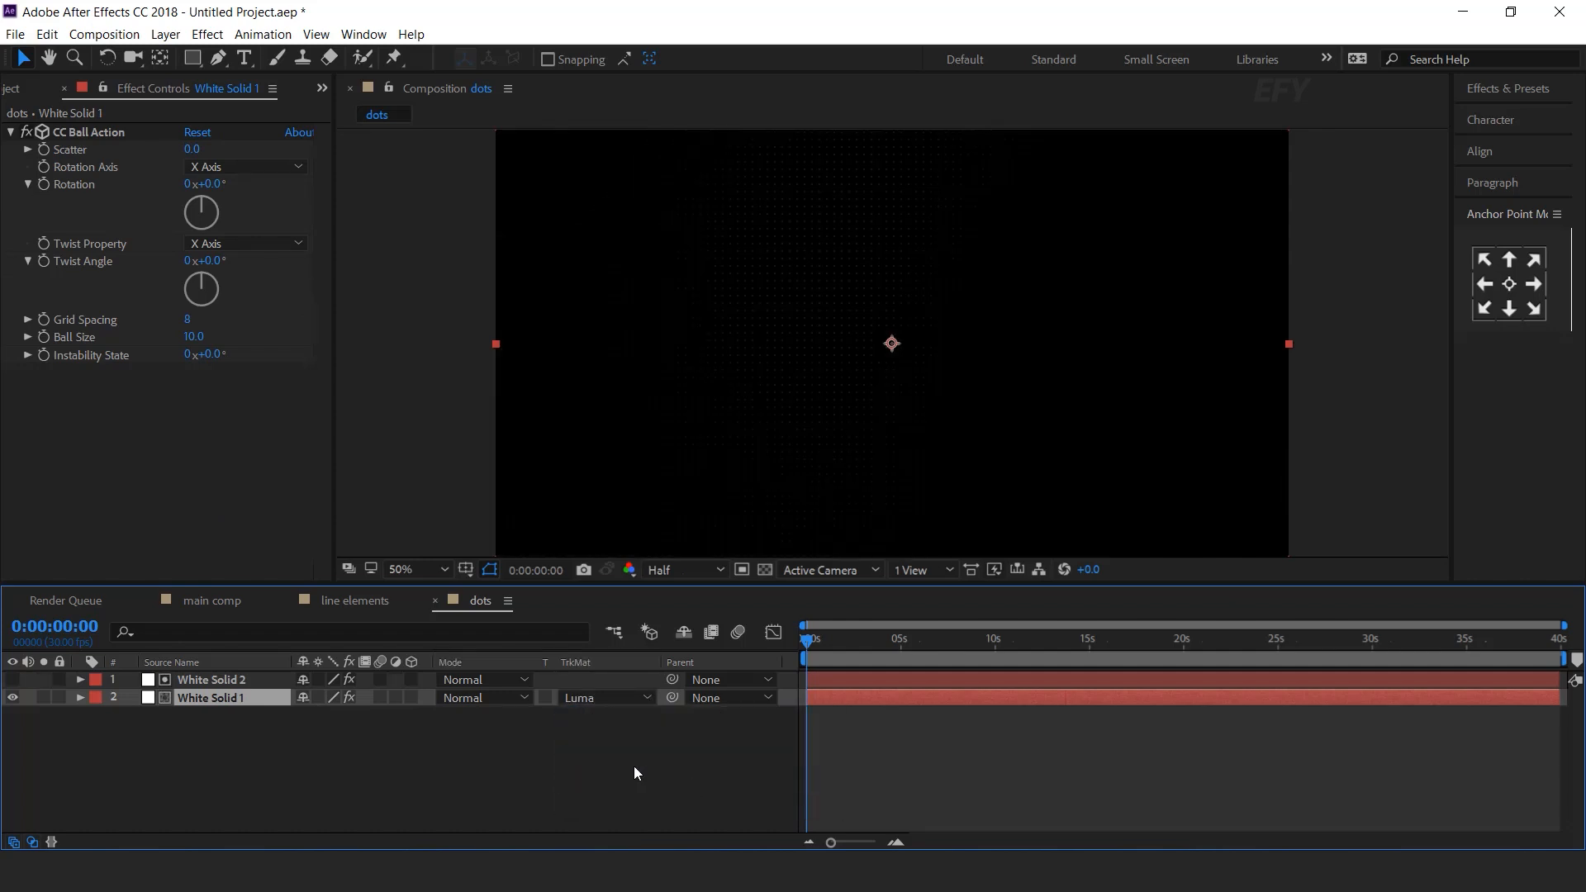
{"action": "left_click", "coordinate": [633, 766]}
Examine the matted dots up close and scrub the dots composition to about 0:00:02:24
{"action": "scroll", "coordinate": [796, 282], "scroll_direction": "up", "scroll_amount": 2}
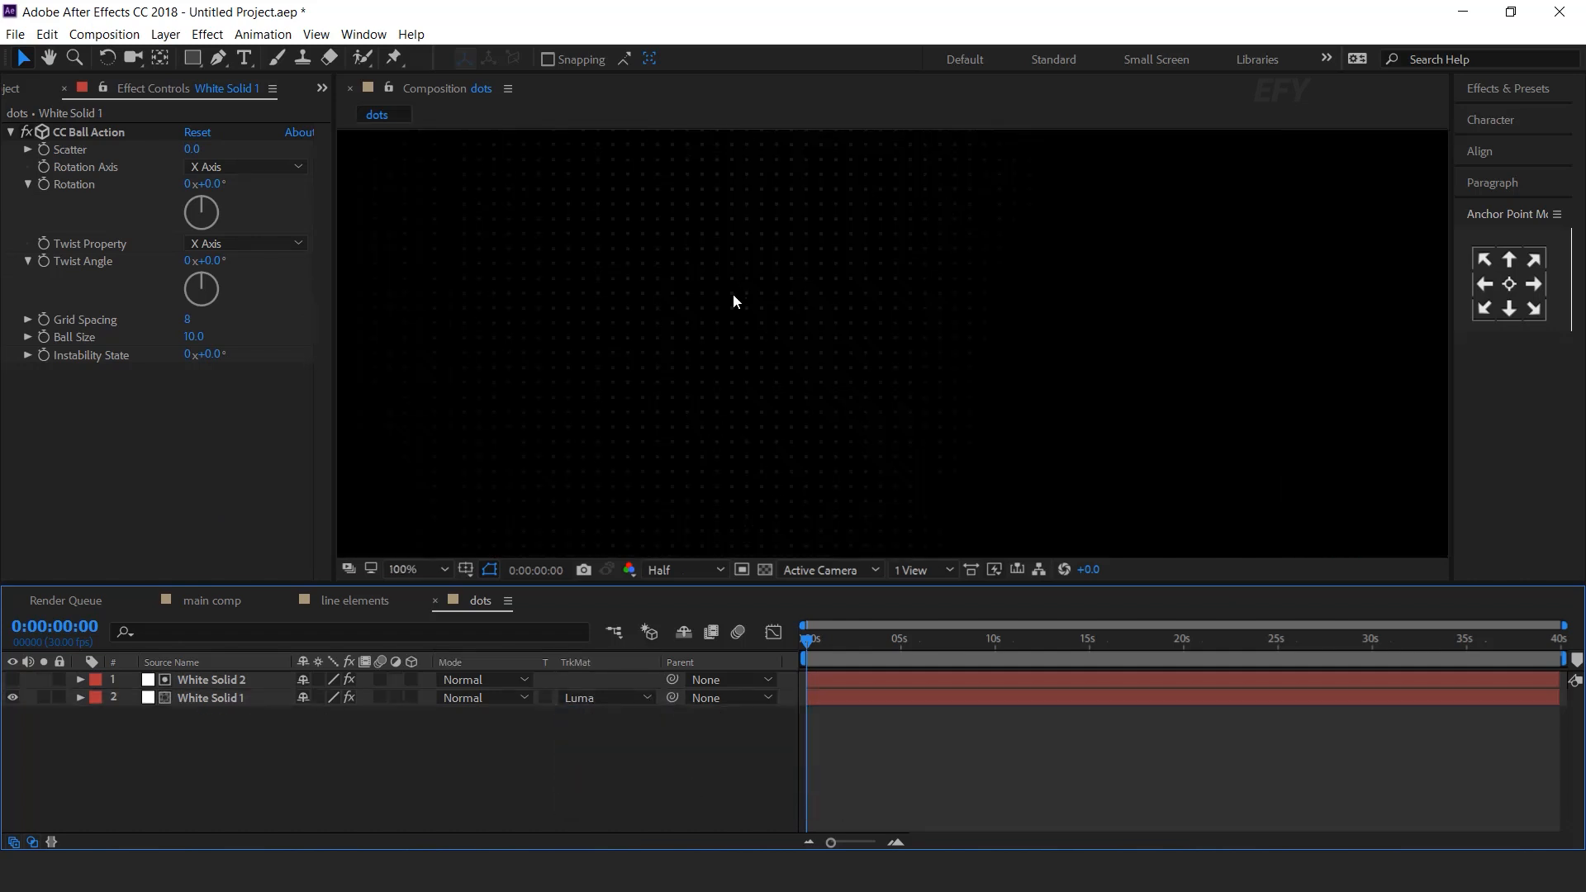
{"action": "scroll", "coordinate": [774, 296], "scroll_direction": "down", "scroll_amount": 2}
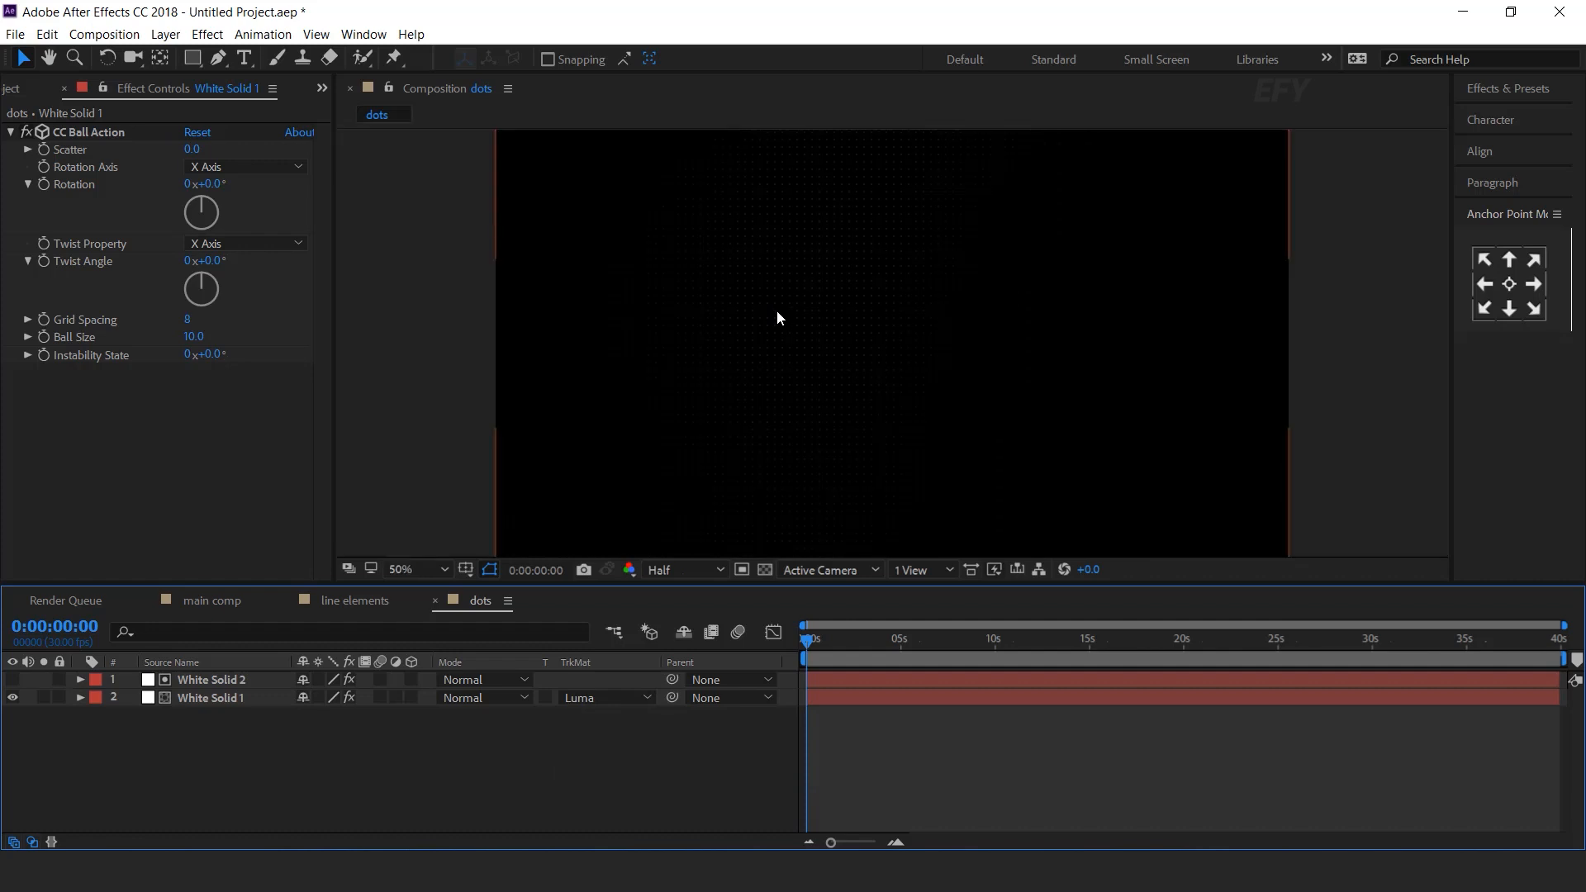
{"action": "left_click_drag", "start_coordinate": [826, 641], "coordinate": [866, 643]}
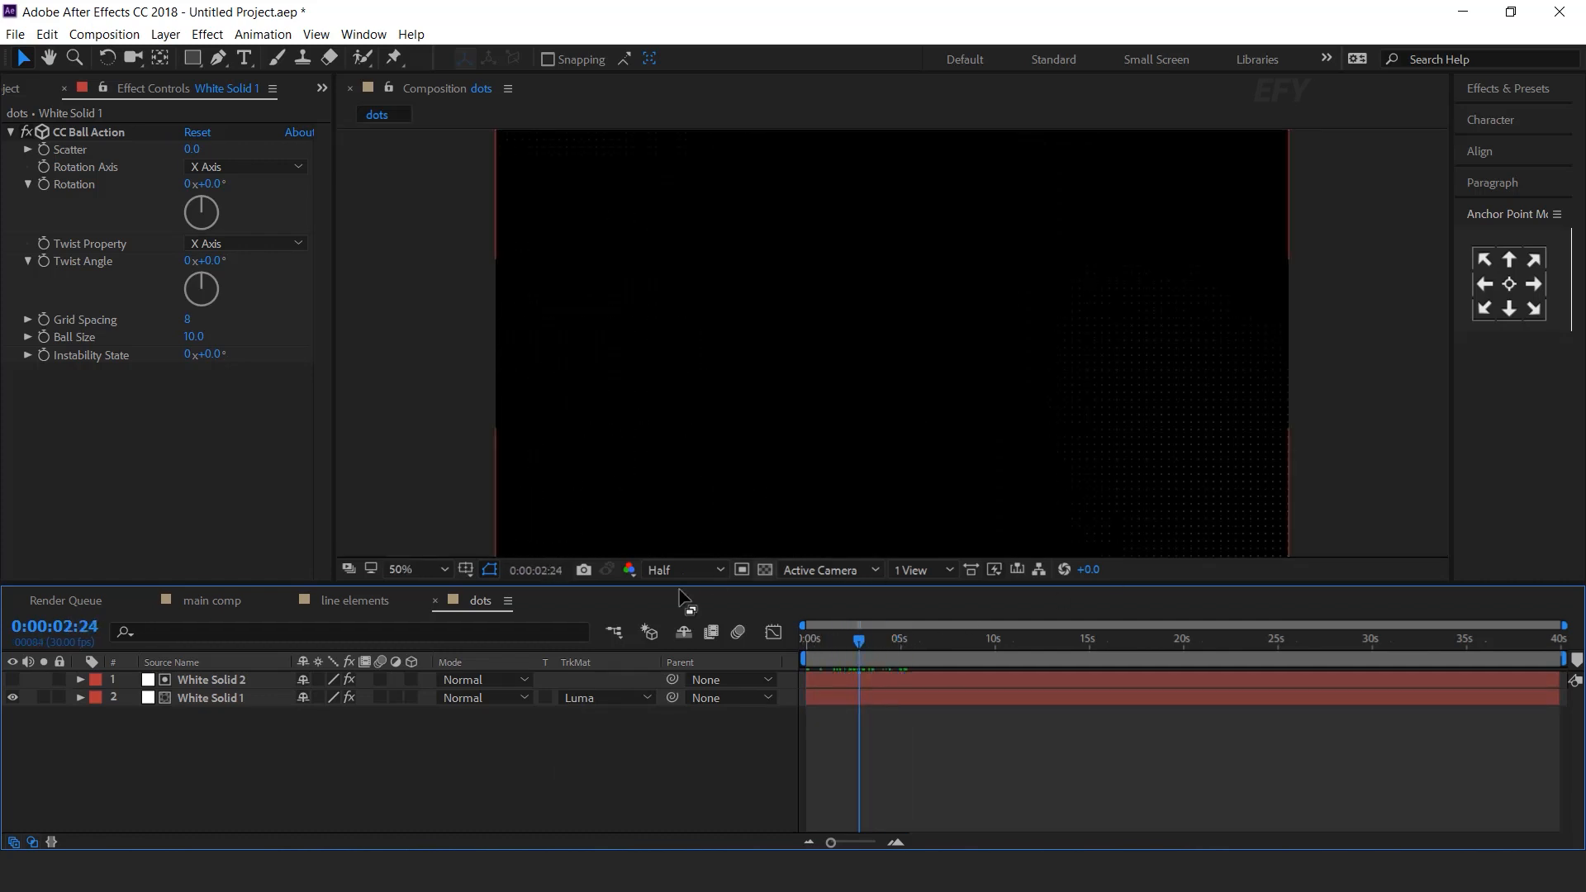
Add the dots composition to main comp as a layer directly below Camera 1
{"action": "left_click", "coordinate": [213, 600]}
{"action": "left_click", "coordinate": [28, 88]}
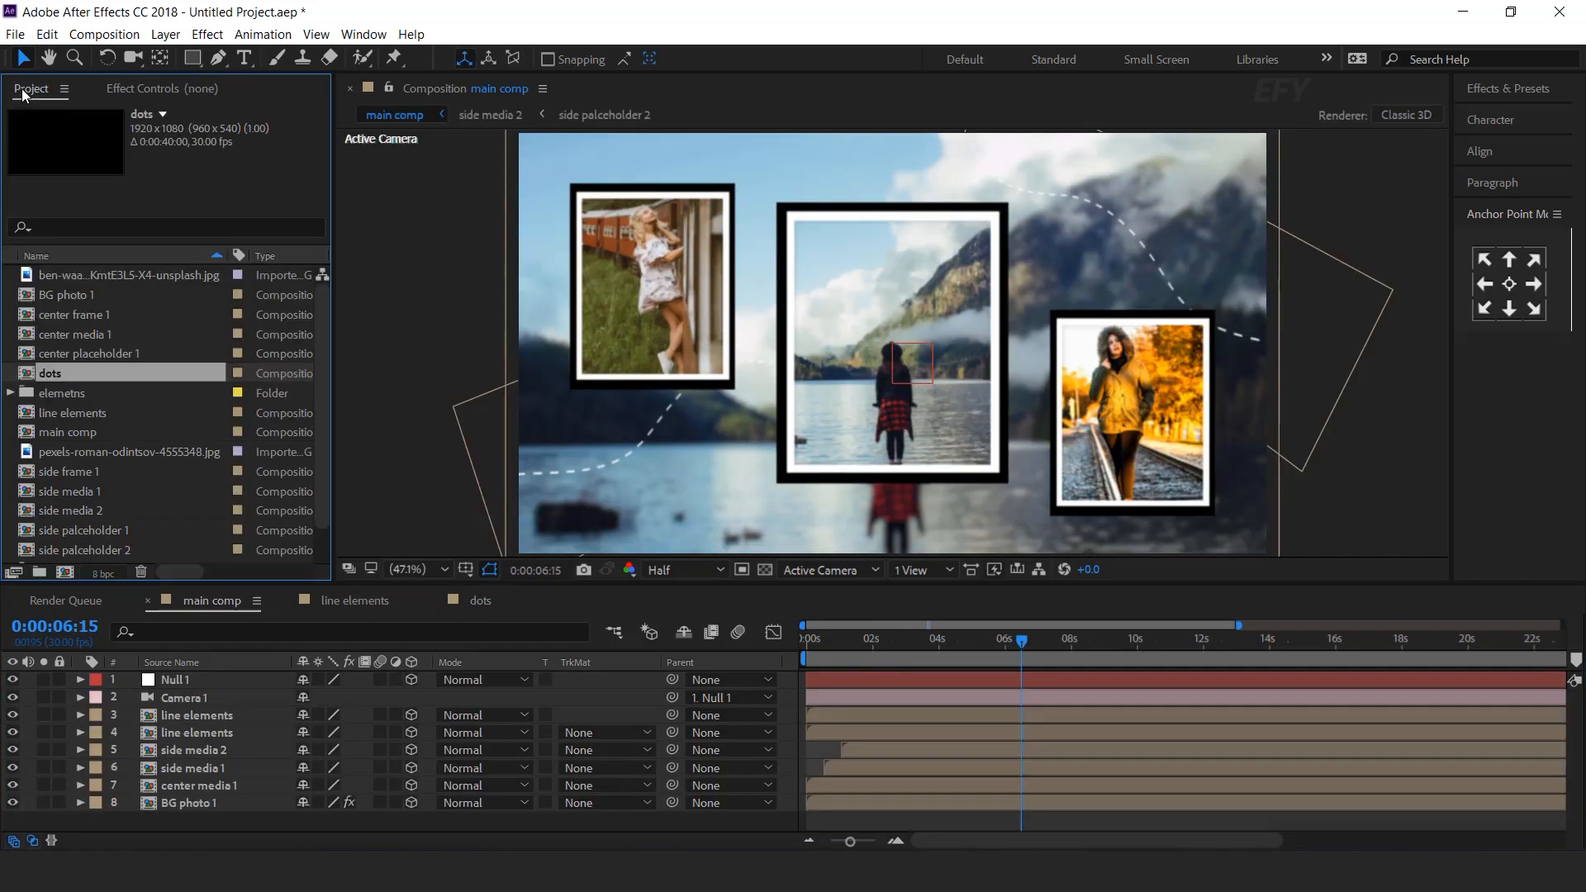
{"action": "left_click_drag", "start_coordinate": [48, 395], "coordinate": [218, 704]}
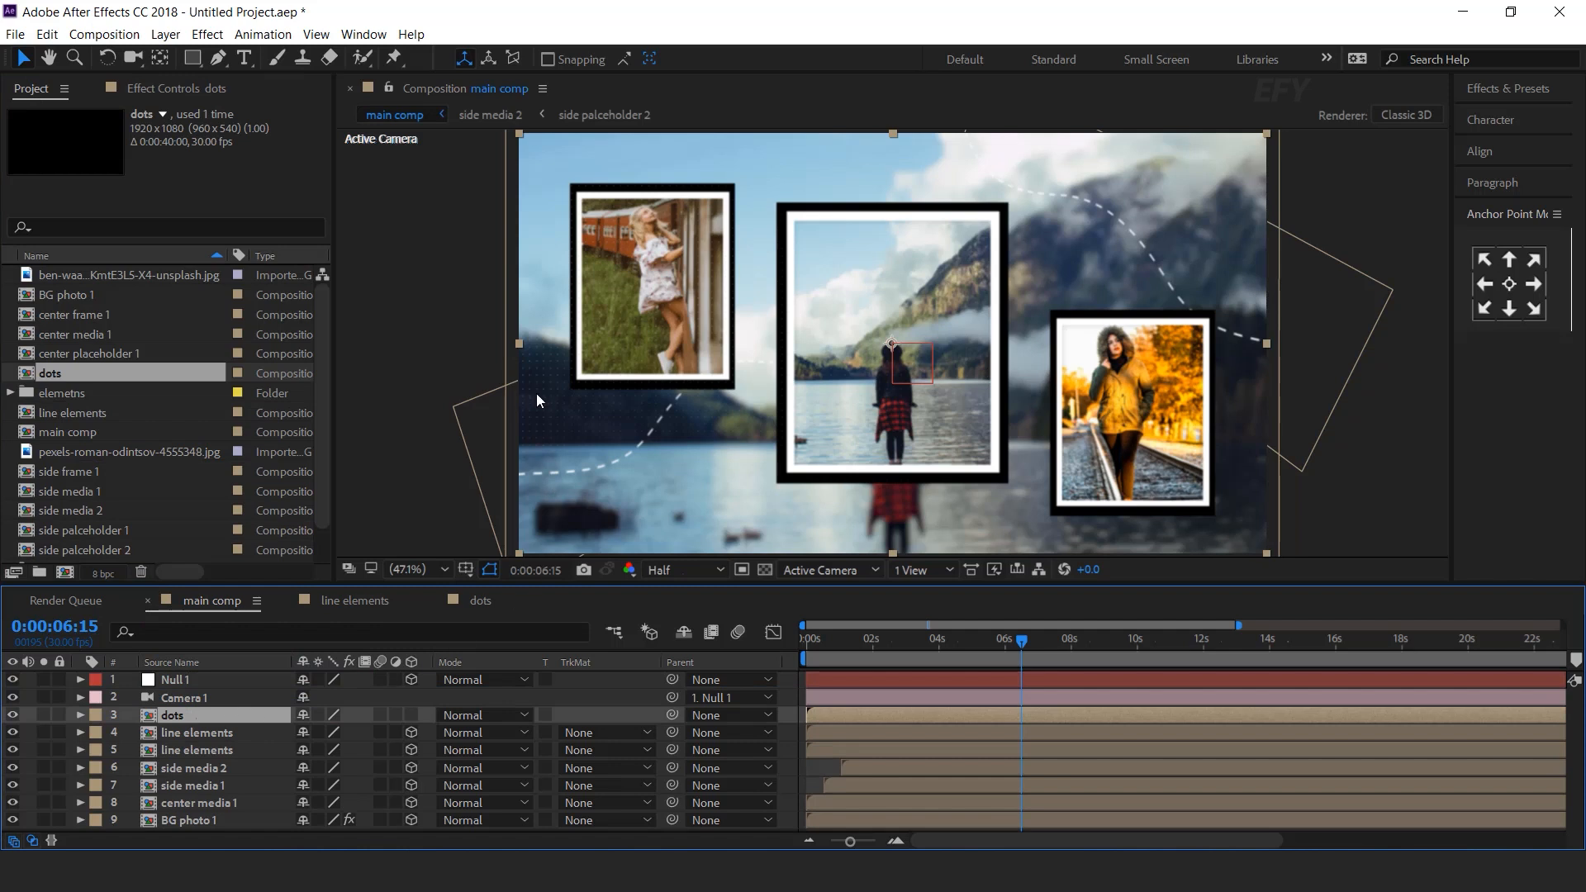
Inspect the dots over the photos in main comp and make the dots layer 3D
{"action": "scroll", "coordinate": [538, 395], "scroll_direction": "up", "scroll_amount": 2}
{"action": "left_click_drag", "start_coordinate": [456, 448], "coordinate": [1054, 369]}
{"action": "key", "text": "v"}
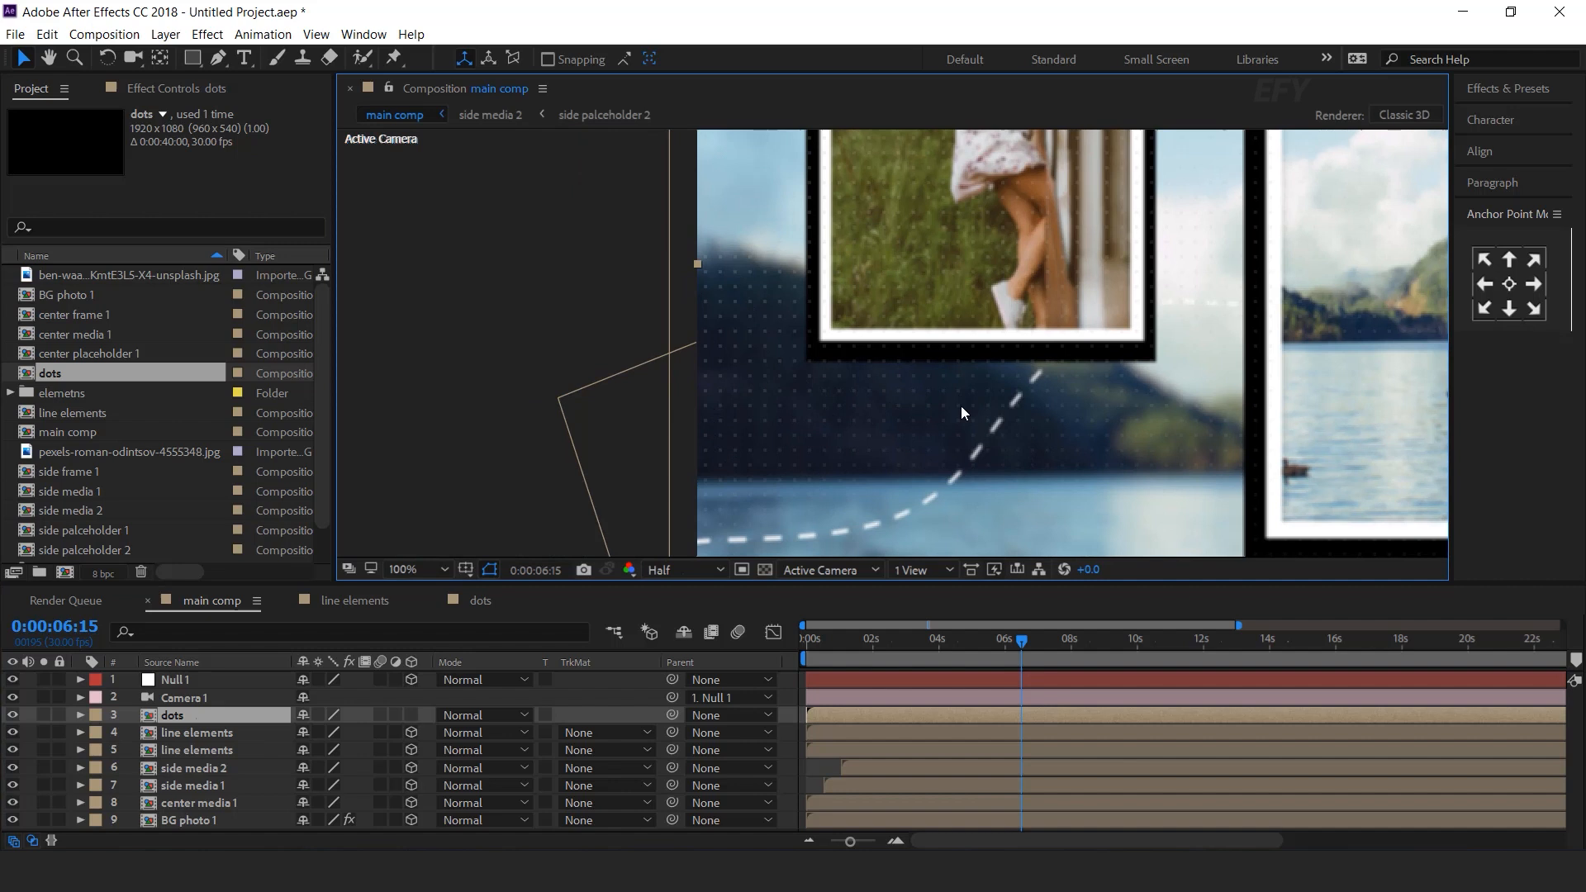
{"action": "scroll", "coordinate": [961, 410], "scroll_direction": "down", "scroll_amount": 6}
{"action": "scroll", "coordinate": [1023, 404], "scroll_direction": "up", "scroll_amount": 4}
{"action": "left_click_drag", "start_coordinate": [1240, 350], "coordinate": [930, 421]}
{"action": "key", "text": "v"}
{"action": "left_click", "coordinate": [413, 715]}
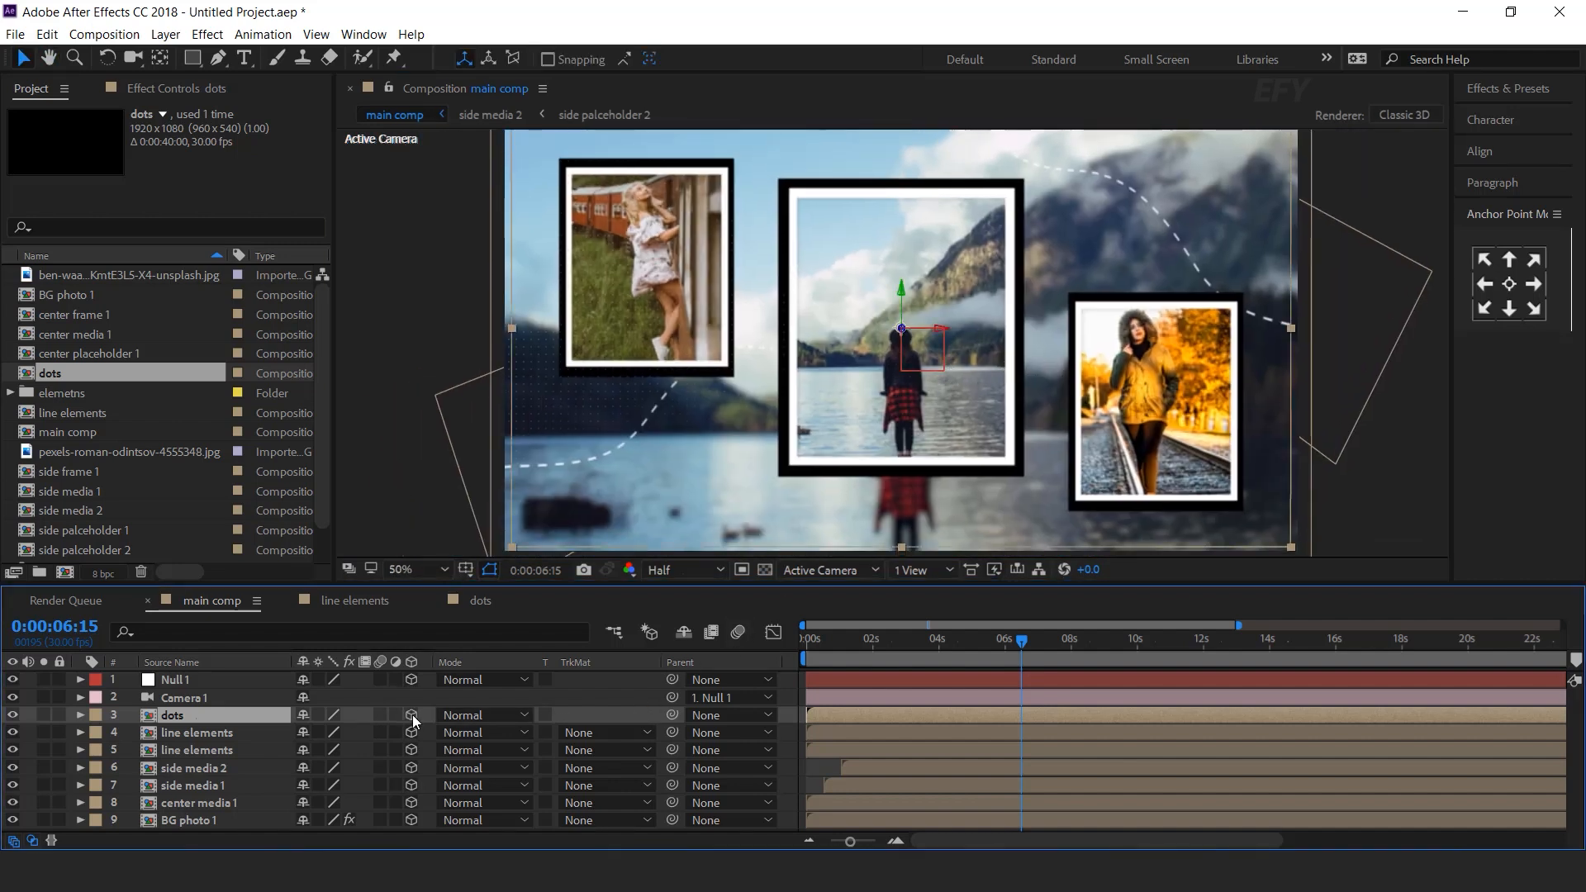
Scale the dots layer to 120%, check it around 0:00:06:23, and collapse its properties
{"action": "key", "text": "comma"}
{"action": "key", "text": "s"}
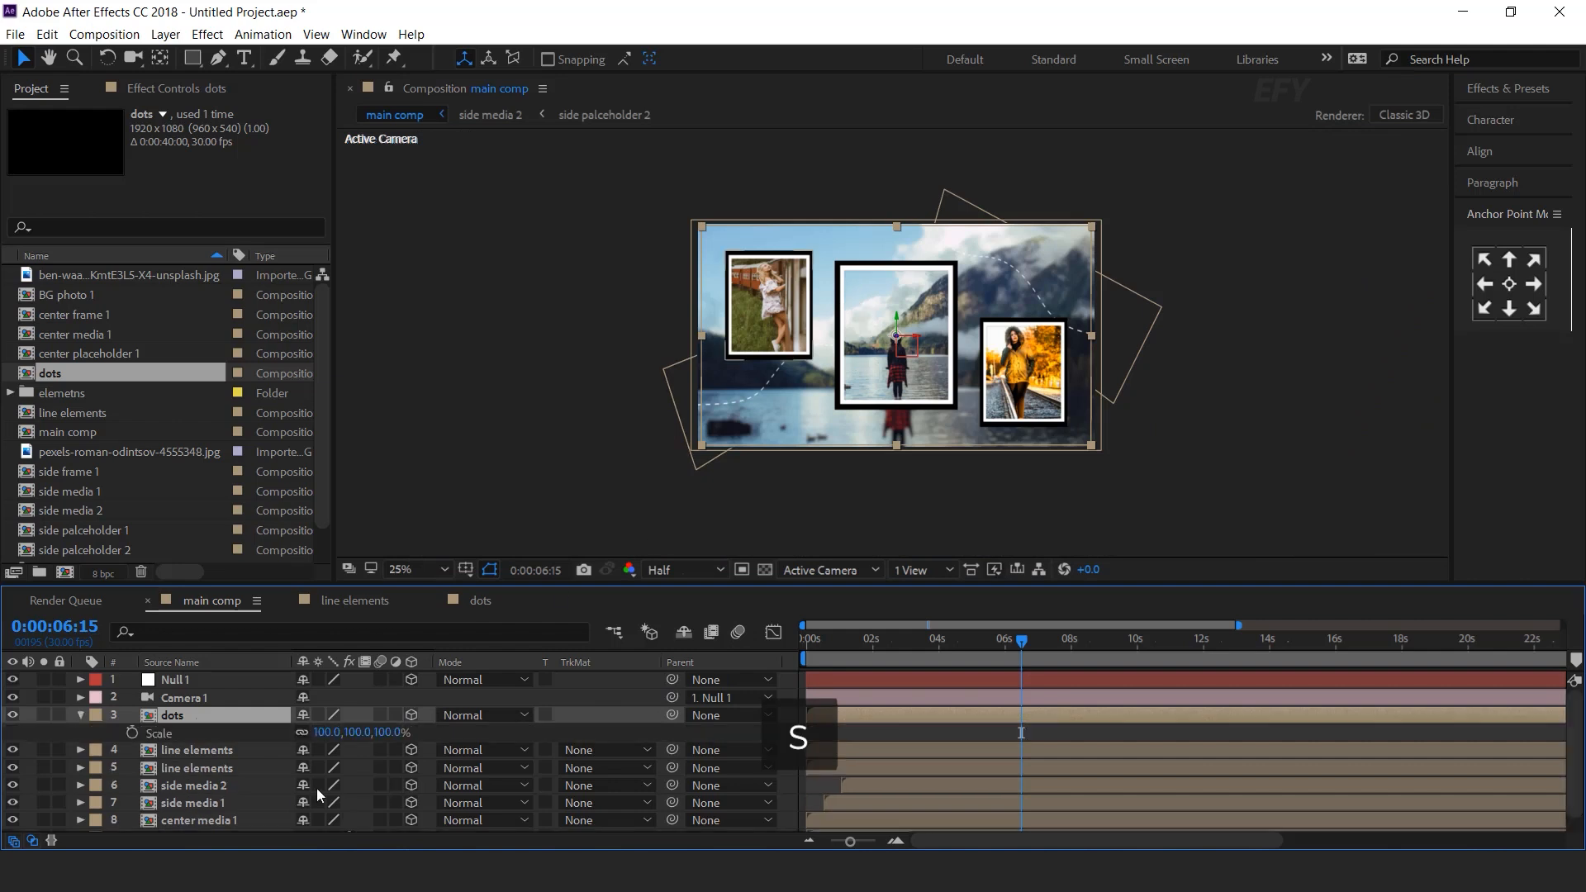
{"action": "left_click", "coordinate": [388, 733]}
{"action": "type", "text": "120"}
{"action": "key", "text": "Return"}
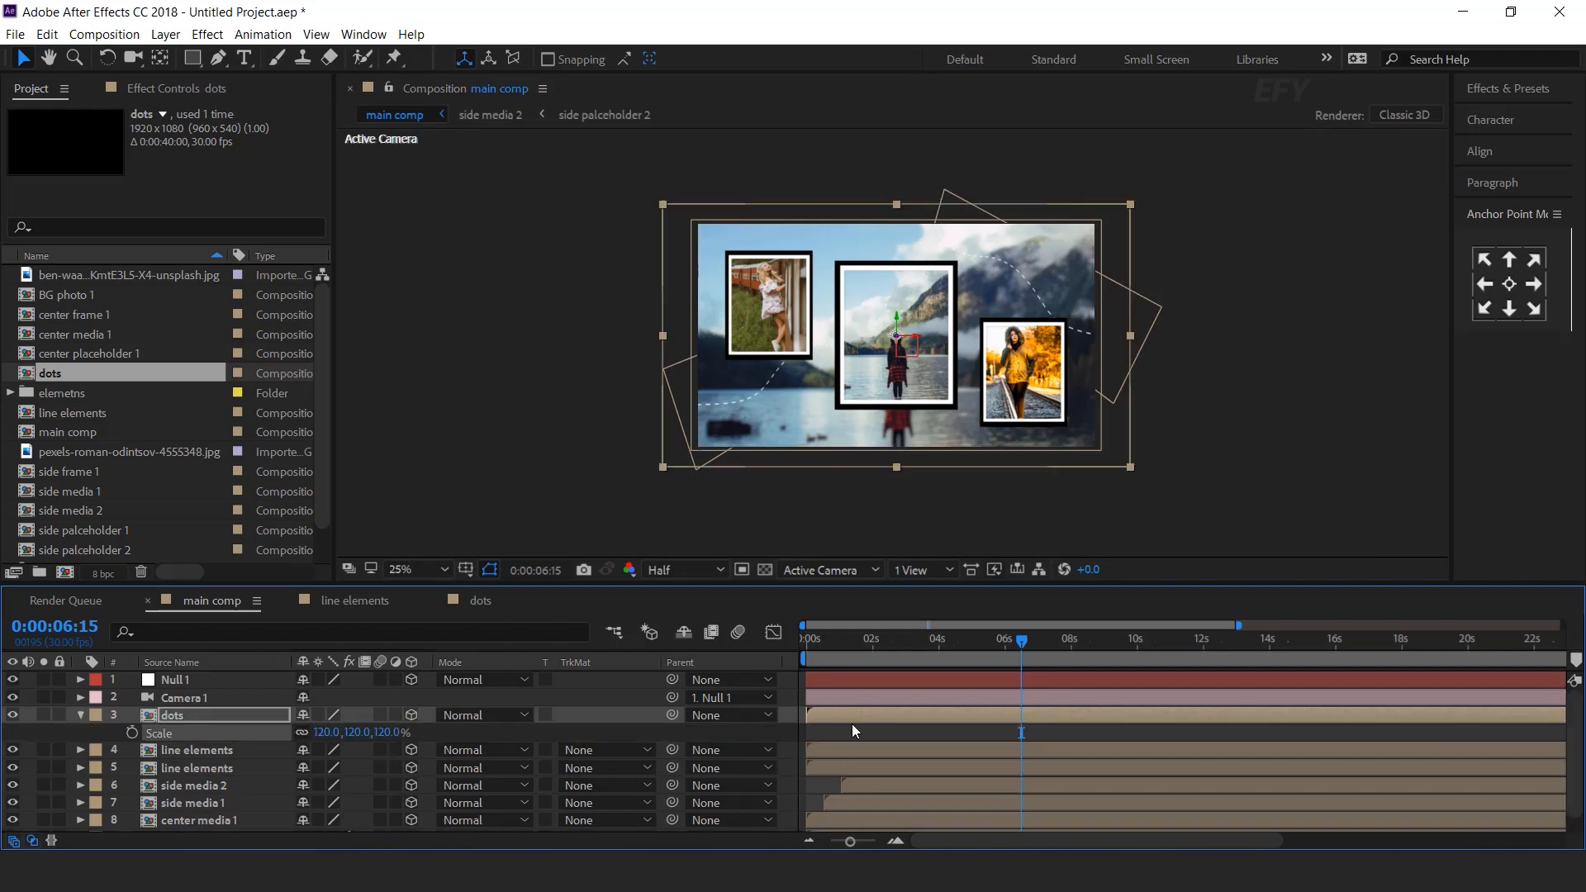
{"action": "left_click_drag", "start_coordinate": [815, 636], "coordinate": [1031, 648]}
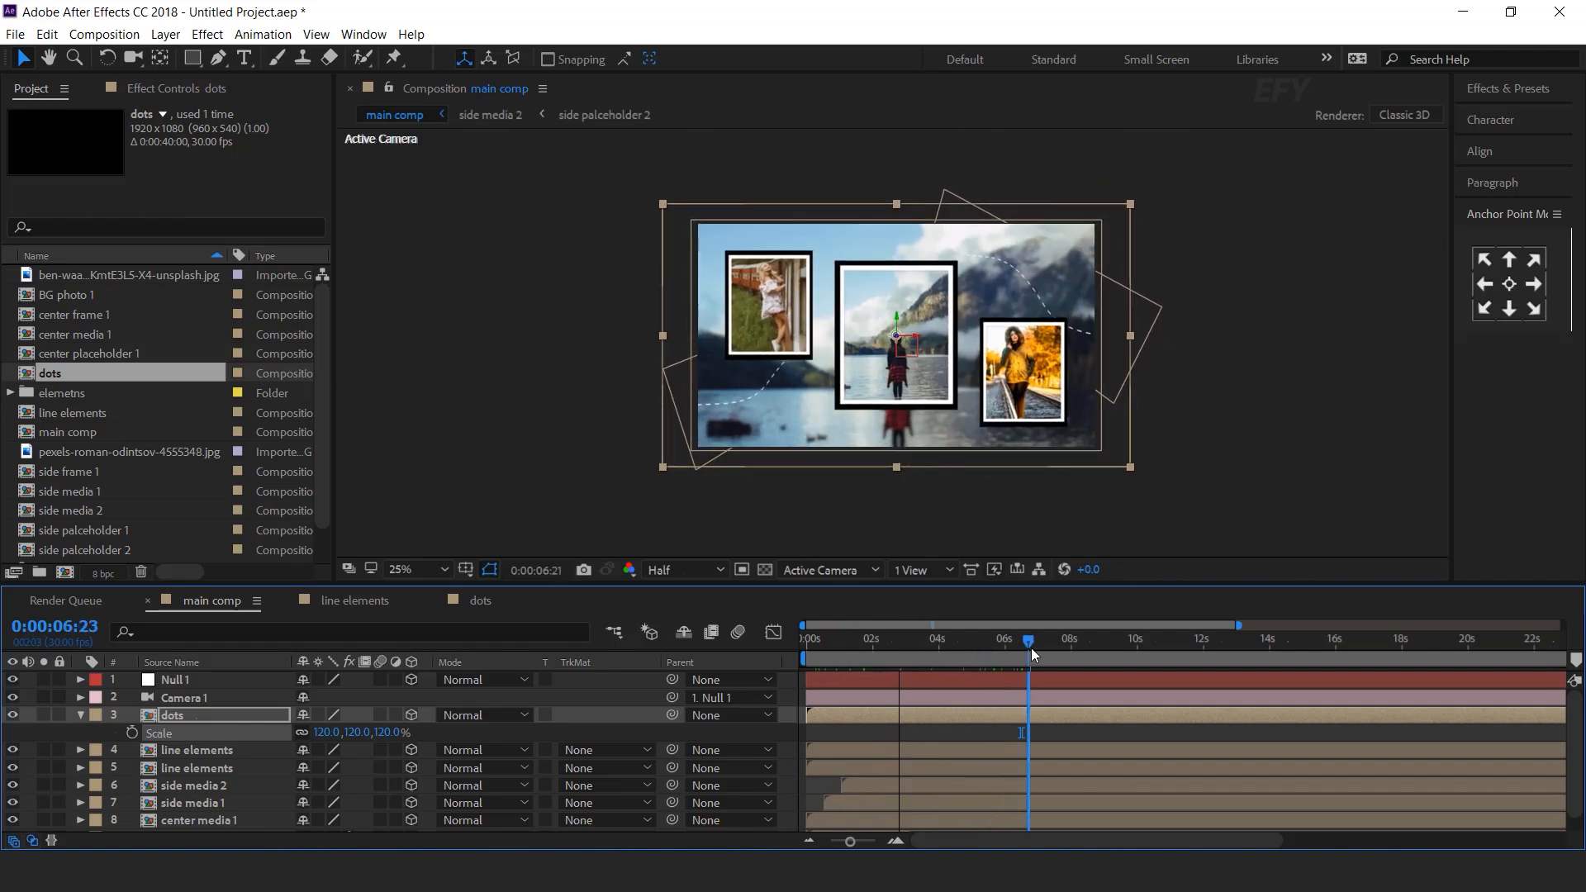
{"action": "key", "text": "period"}
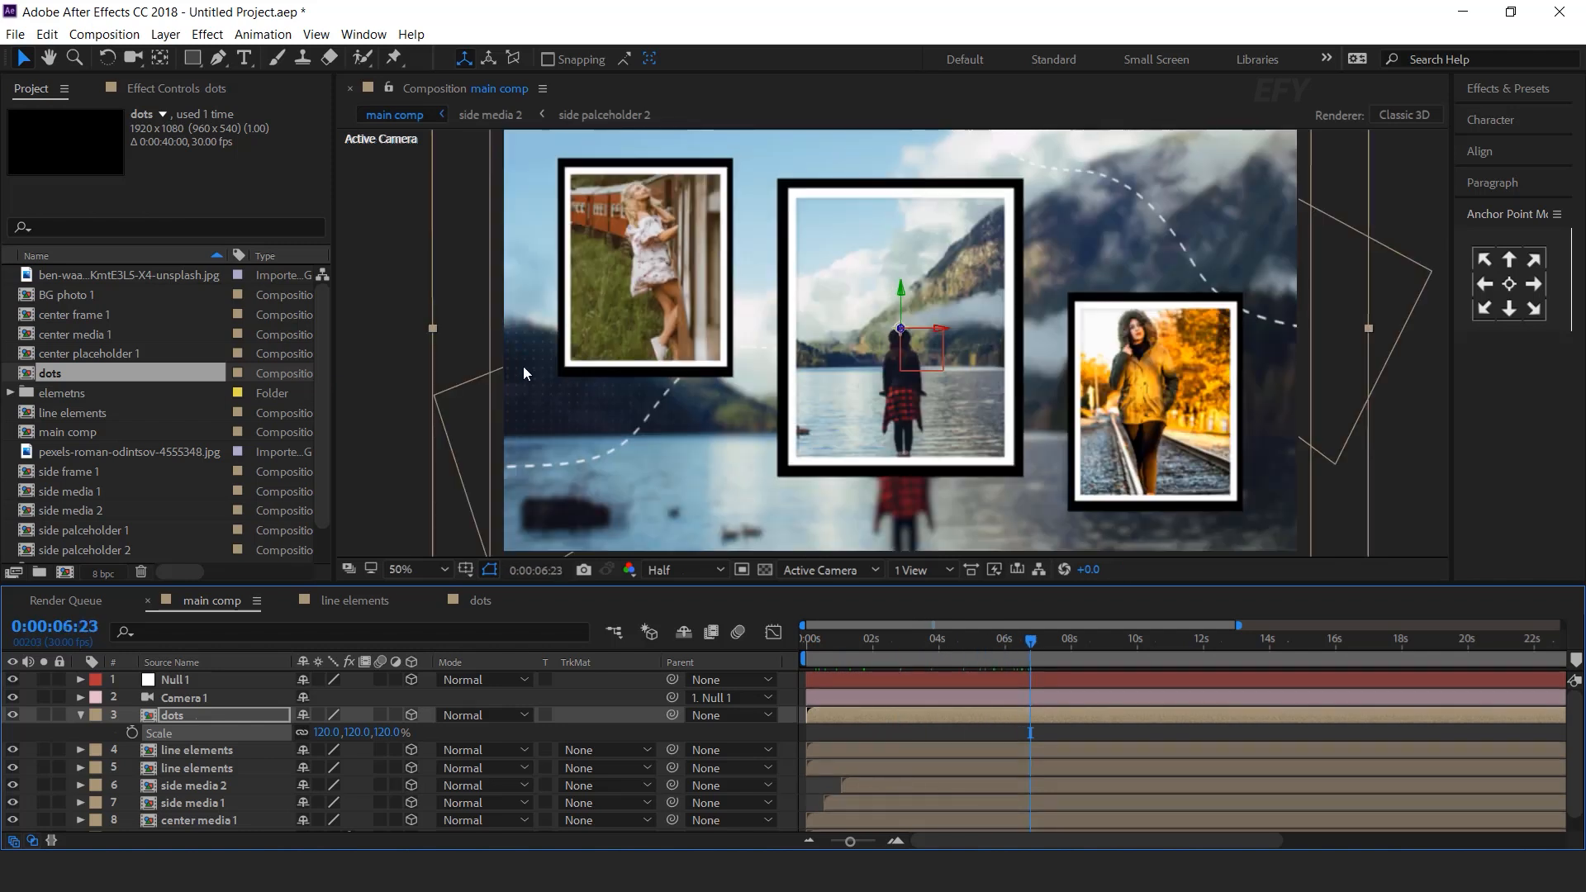
{"action": "left_click", "coordinate": [79, 715]}
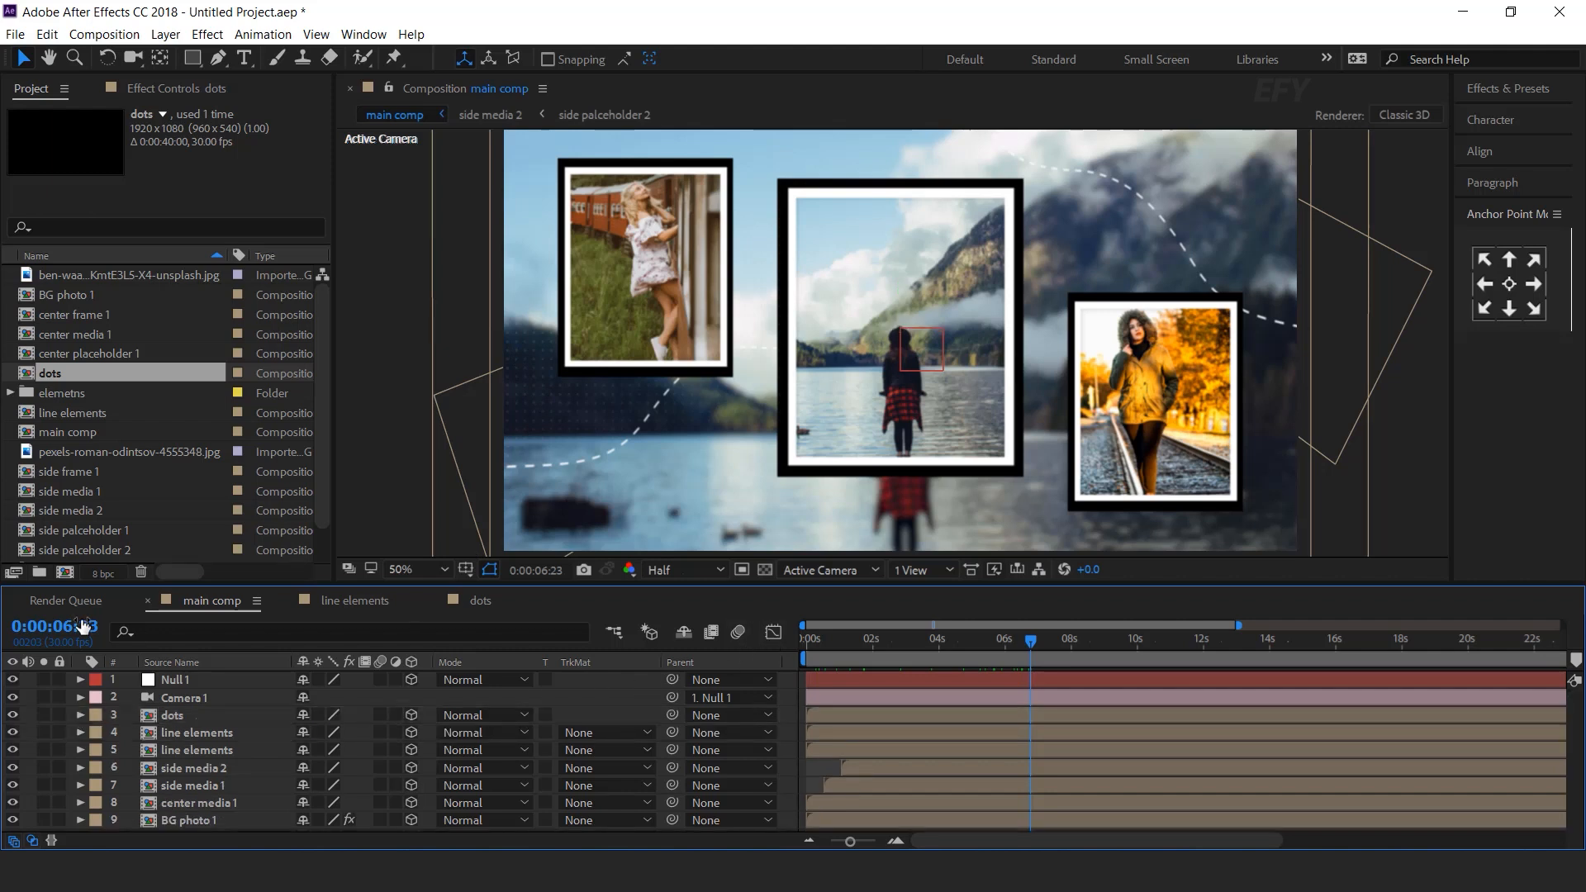
Create a new composition named digital elements, 2500 px wide and 2500 px high
{"action": "left_click", "coordinate": [64, 573]}
{"action": "type", "text": "digital elemen"}
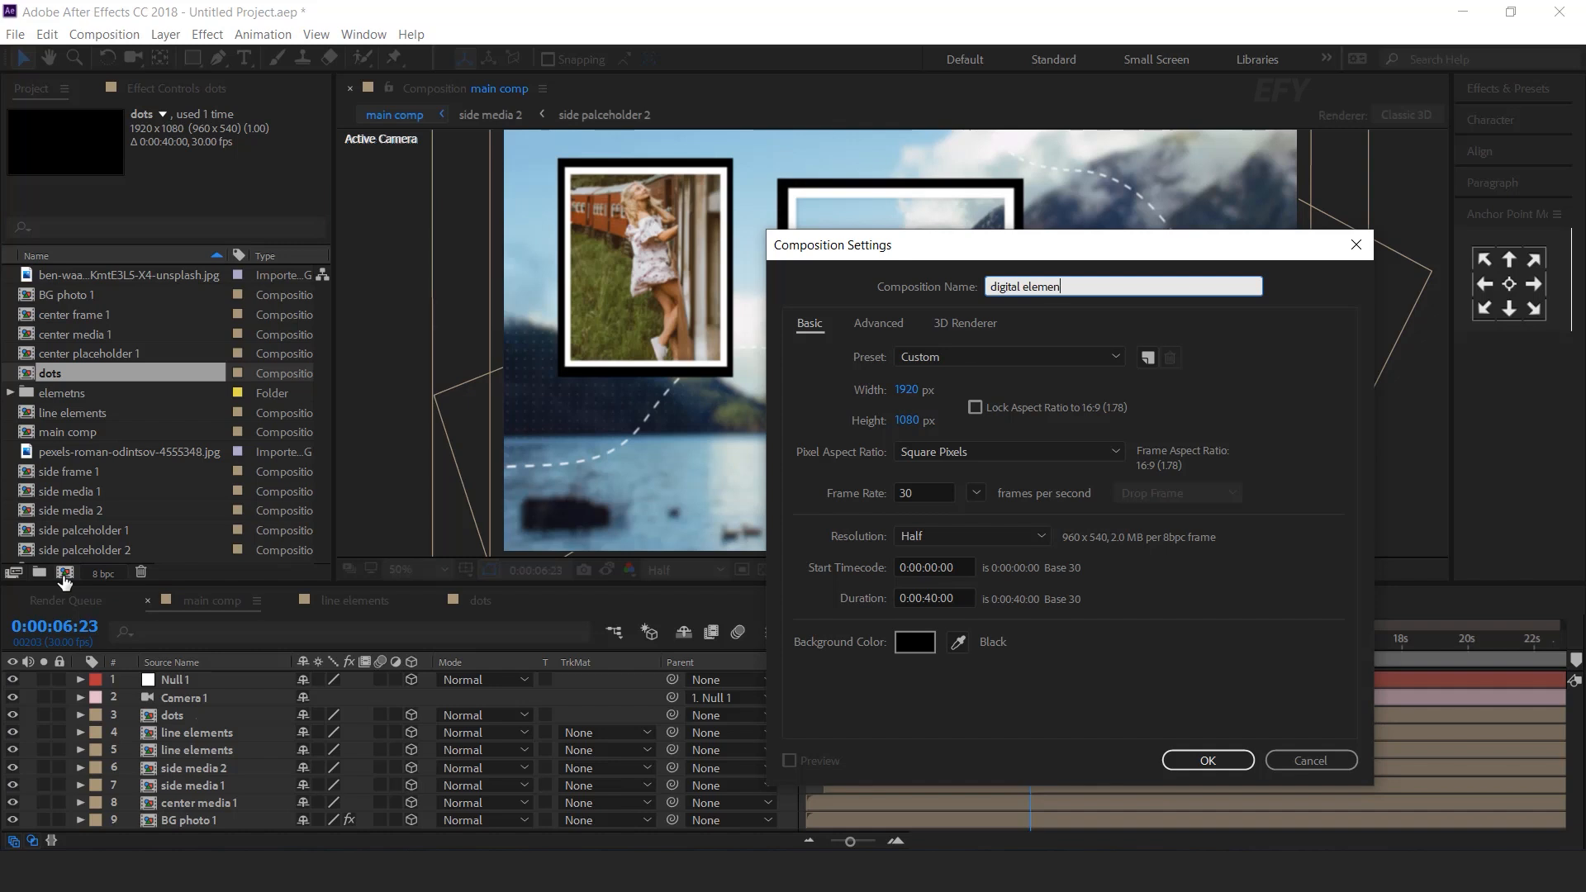
{"action": "left_click", "coordinate": [917, 390]}
{"action": "type", "text": "2500"}
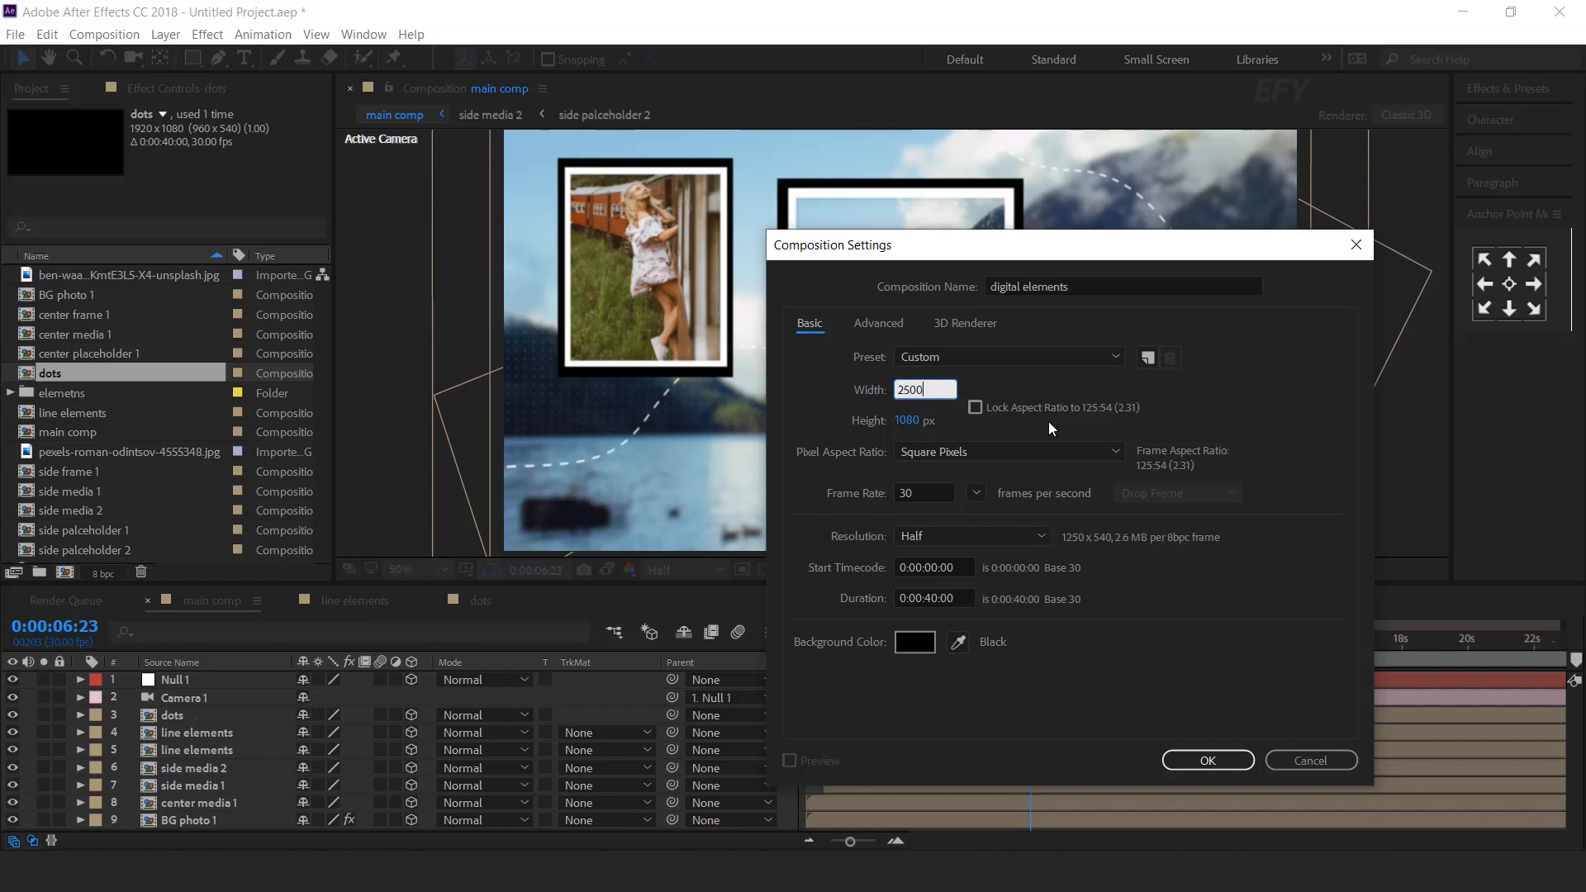
{"action": "key", "text": "Tab"}
{"action": "type", "text": "2500"}
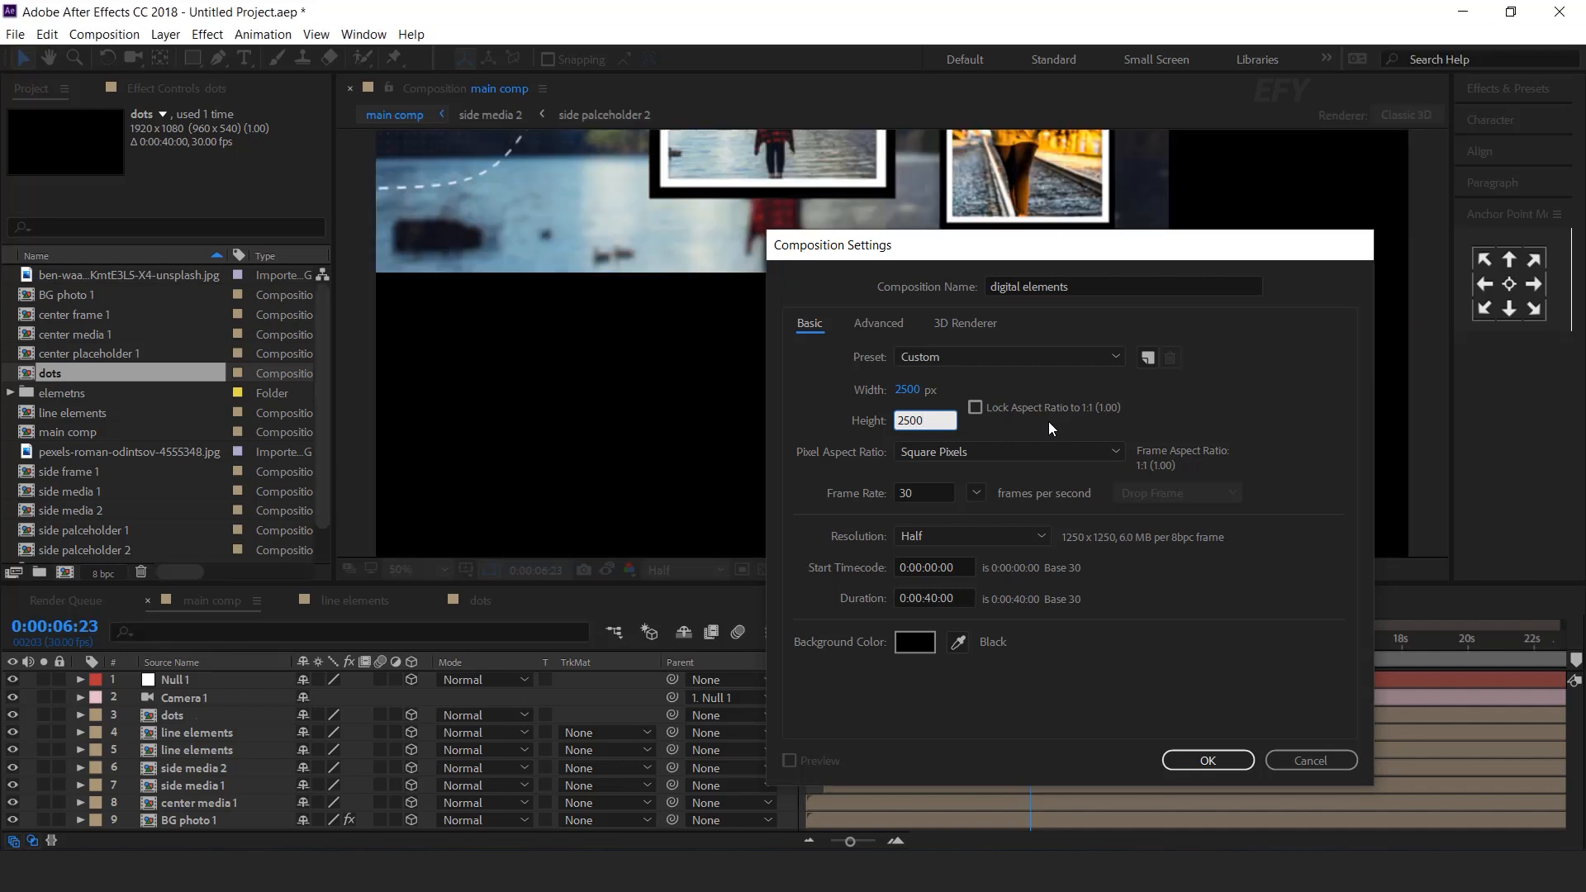
{"action": "key", "text": "Return"}
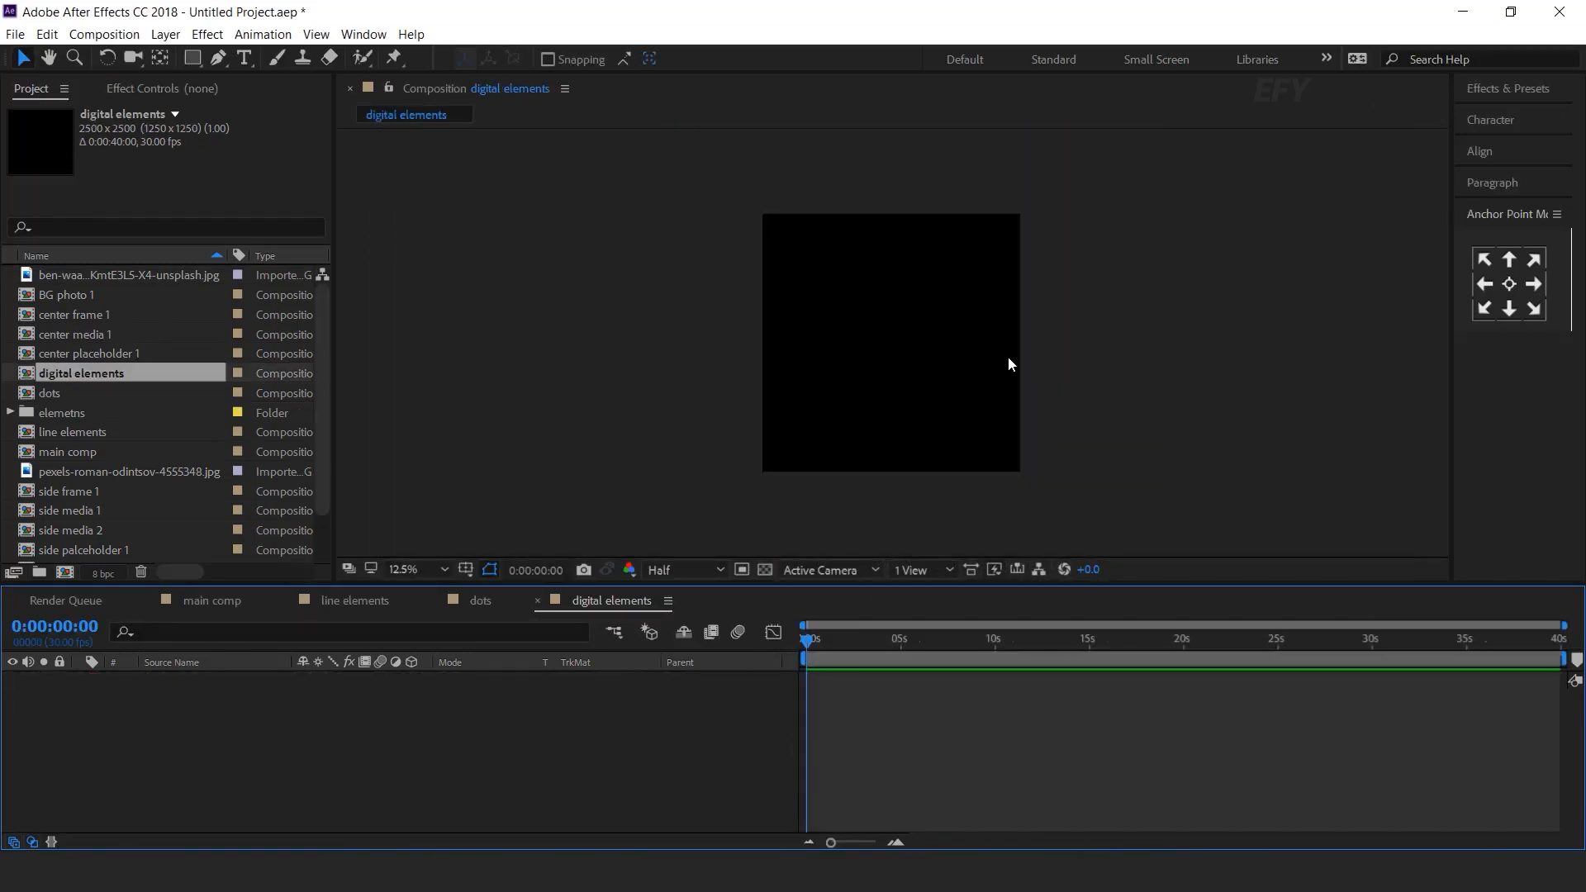
Set up the Rectangle tool with no stroke and a white FFFFFF fill
{"action": "left_click", "coordinate": [194, 59]}
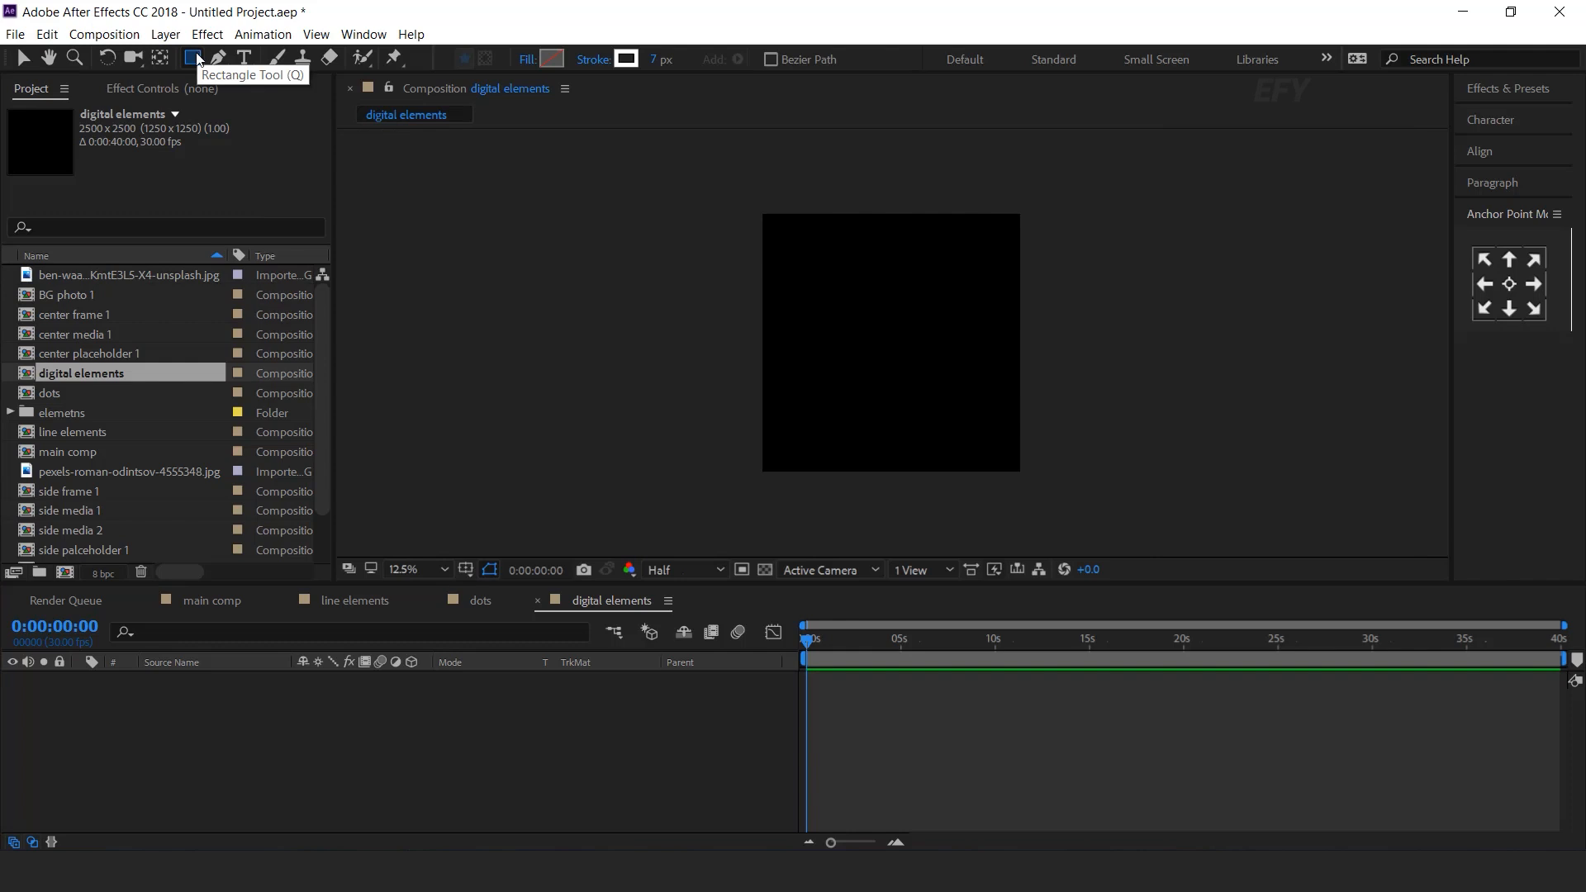
{"action": "left_click", "coordinate": [592, 59]}
{"action": "left_click", "coordinate": [251, 143]}
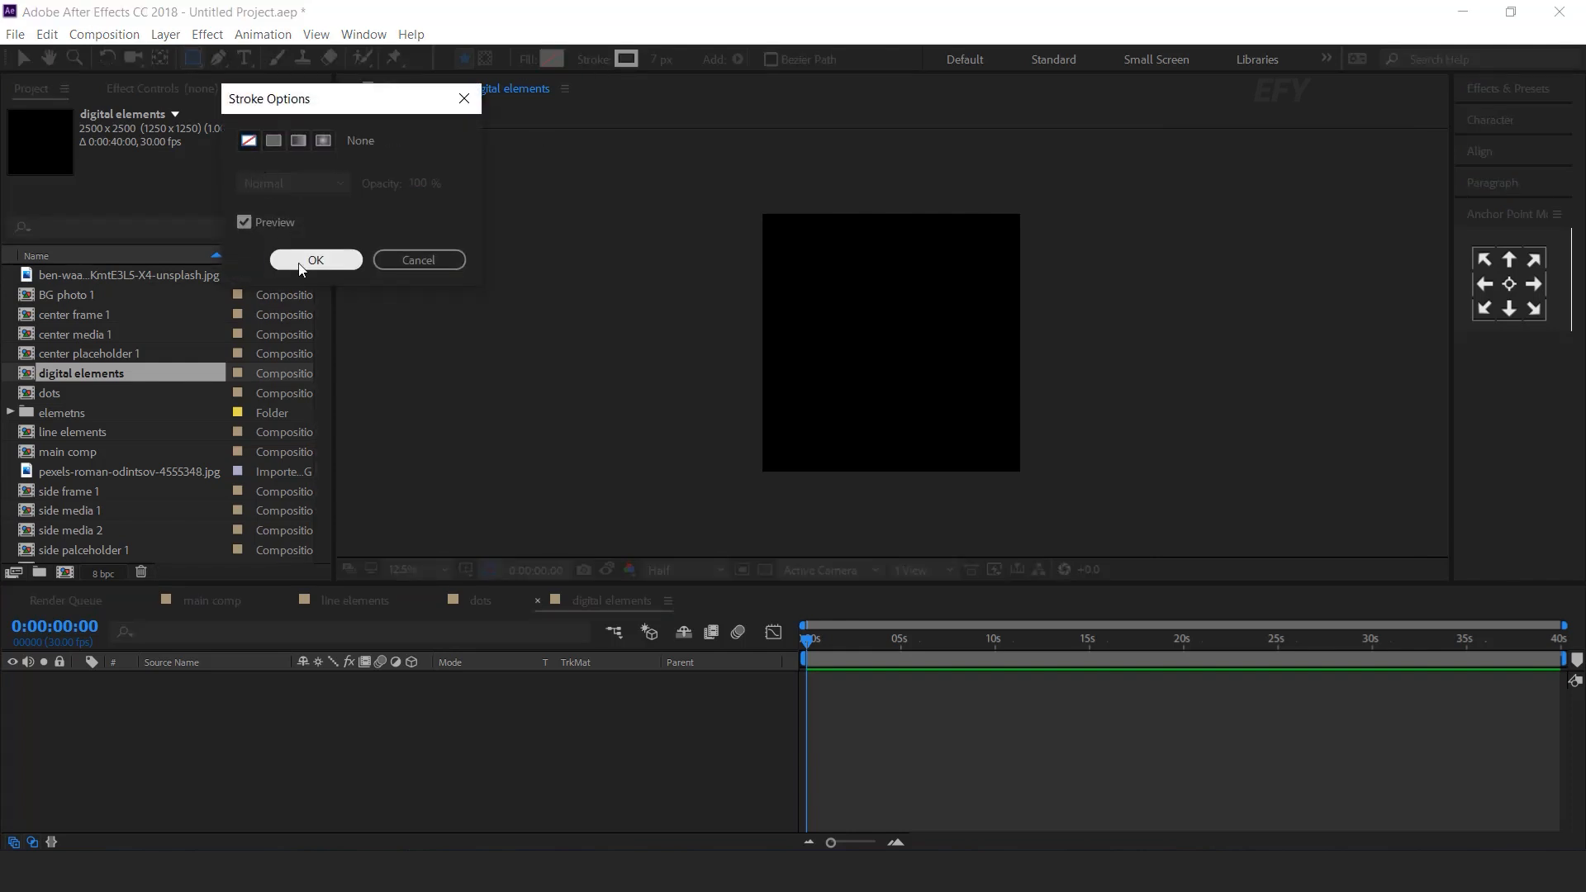
{"action": "left_click", "coordinate": [316, 258]}
{"action": "left_click", "coordinate": [549, 58]}
{"action": "type", "text": "ffffff"}
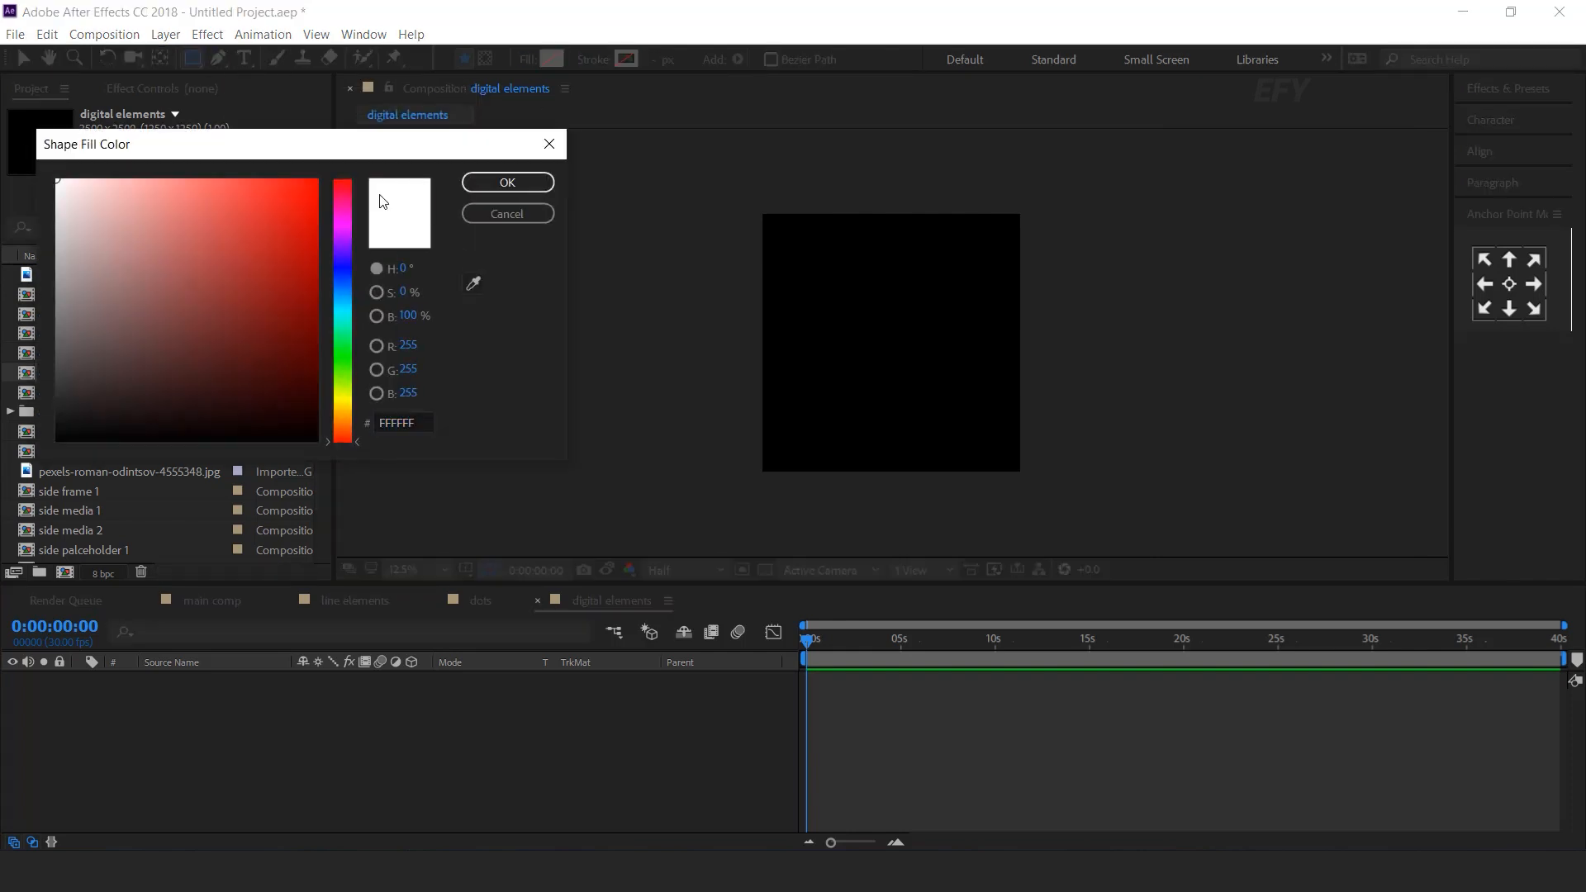
{"action": "left_click", "coordinate": [509, 181]}
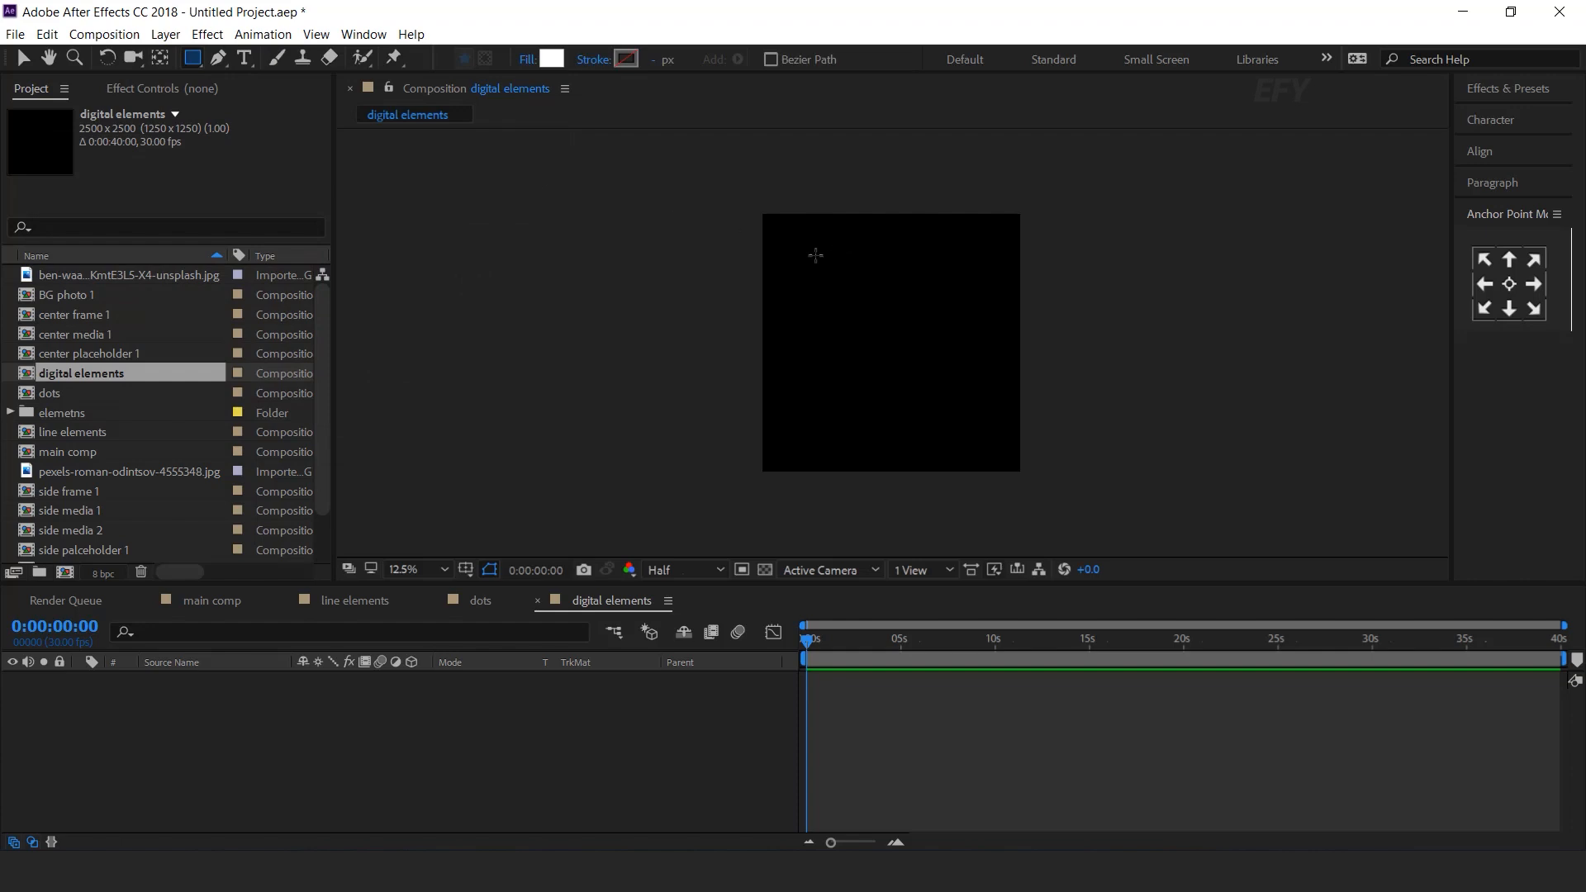
Draw a small square near the upper-left corner of the digital elements composition and centre its anchor point
{"action": "key", "text": "period"}
{"action": "left_click_drag", "start_coordinate": [680, 171], "coordinate": [726, 211]}
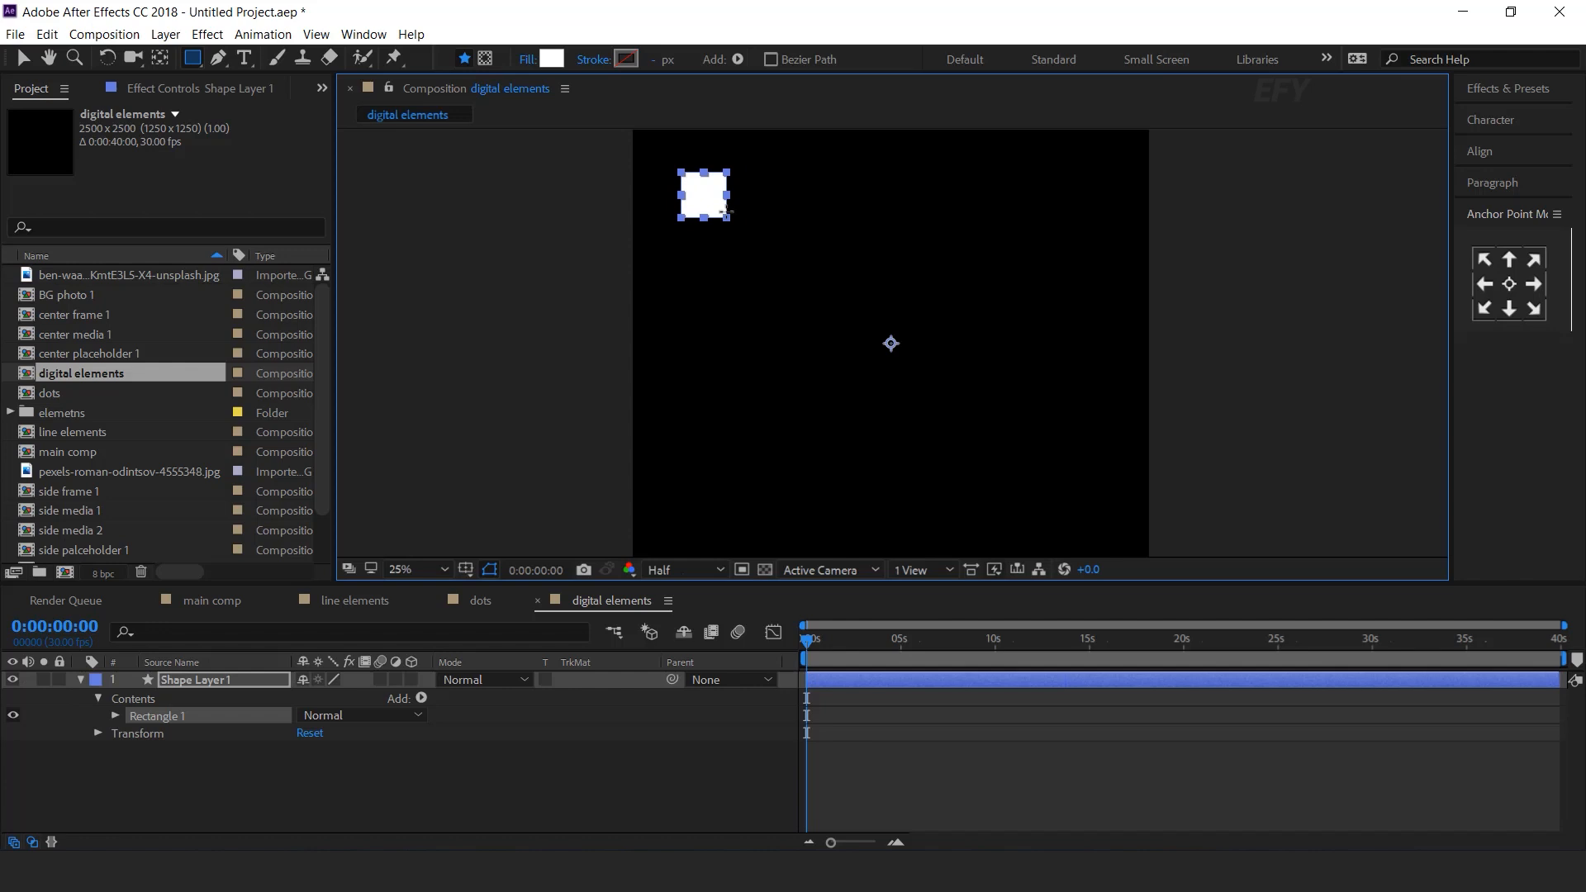
{"action": "left_click", "coordinate": [214, 684]}
{"action": "left_click", "coordinate": [1514, 288]}
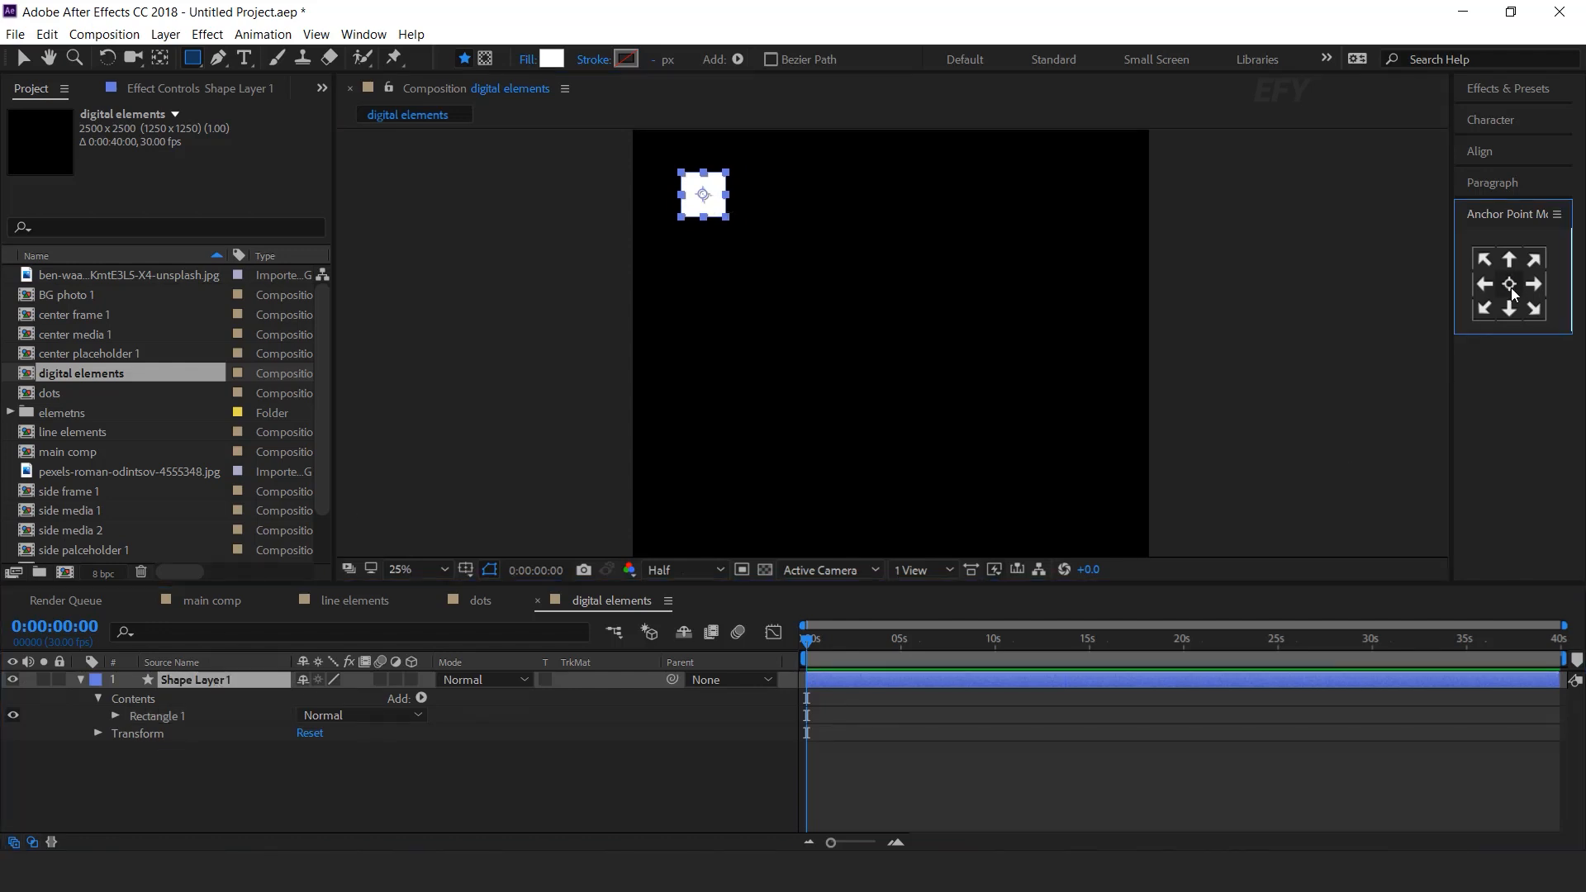
Set the square shape layer's opacity to 10% and return to the Selection tool
{"action": "key", "text": "t"}
{"action": "left_click", "coordinate": [305, 699]}
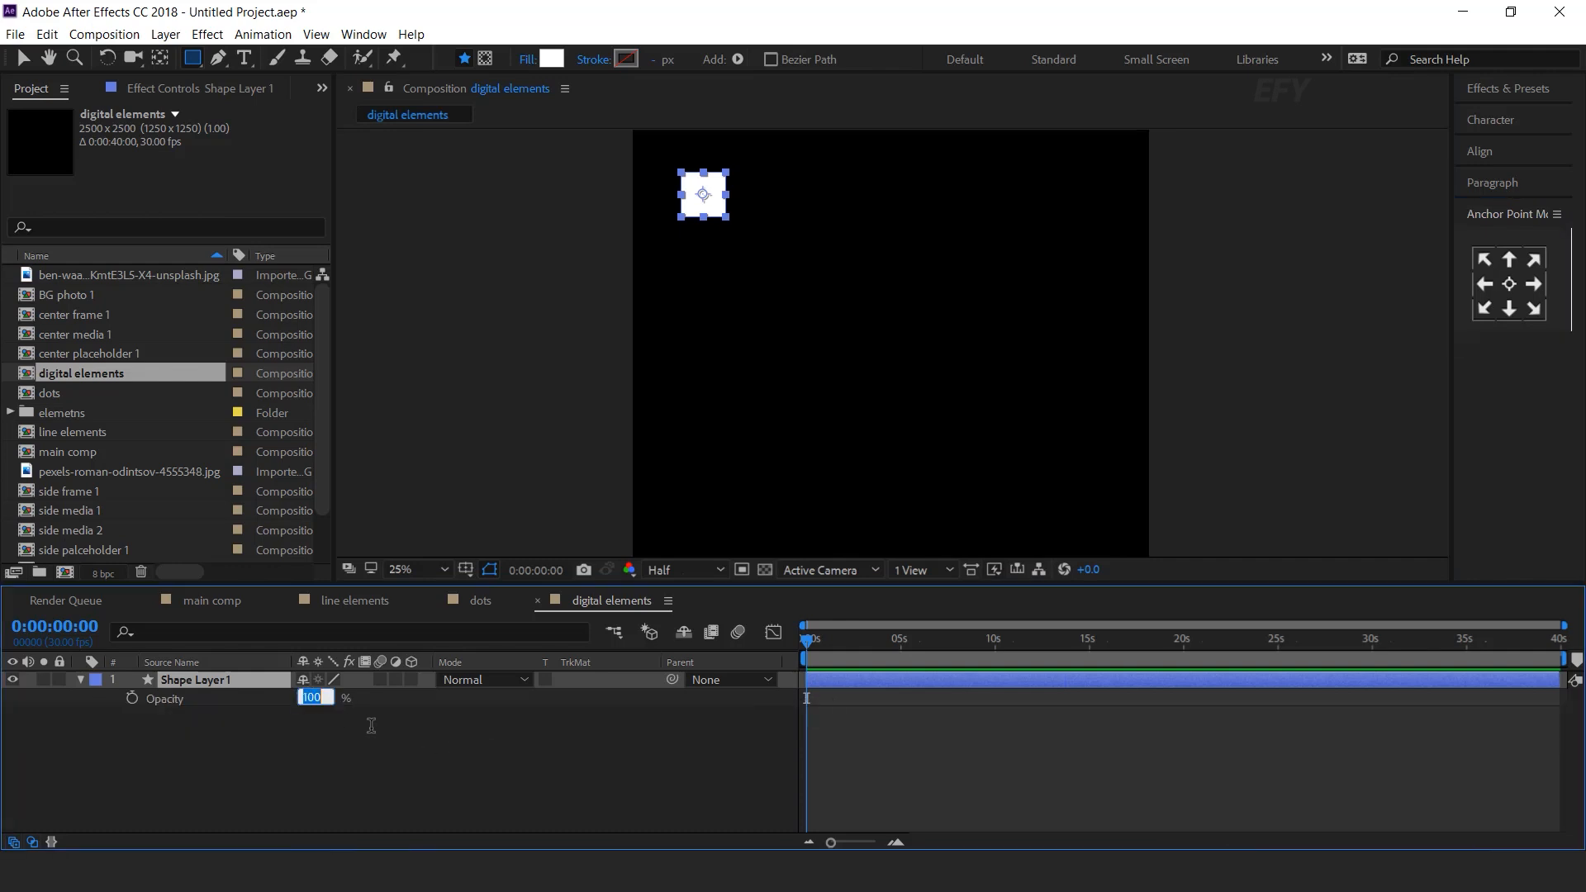
{"action": "key", "text": "Return"}
{"action": "left_click", "coordinate": [560, 770]}
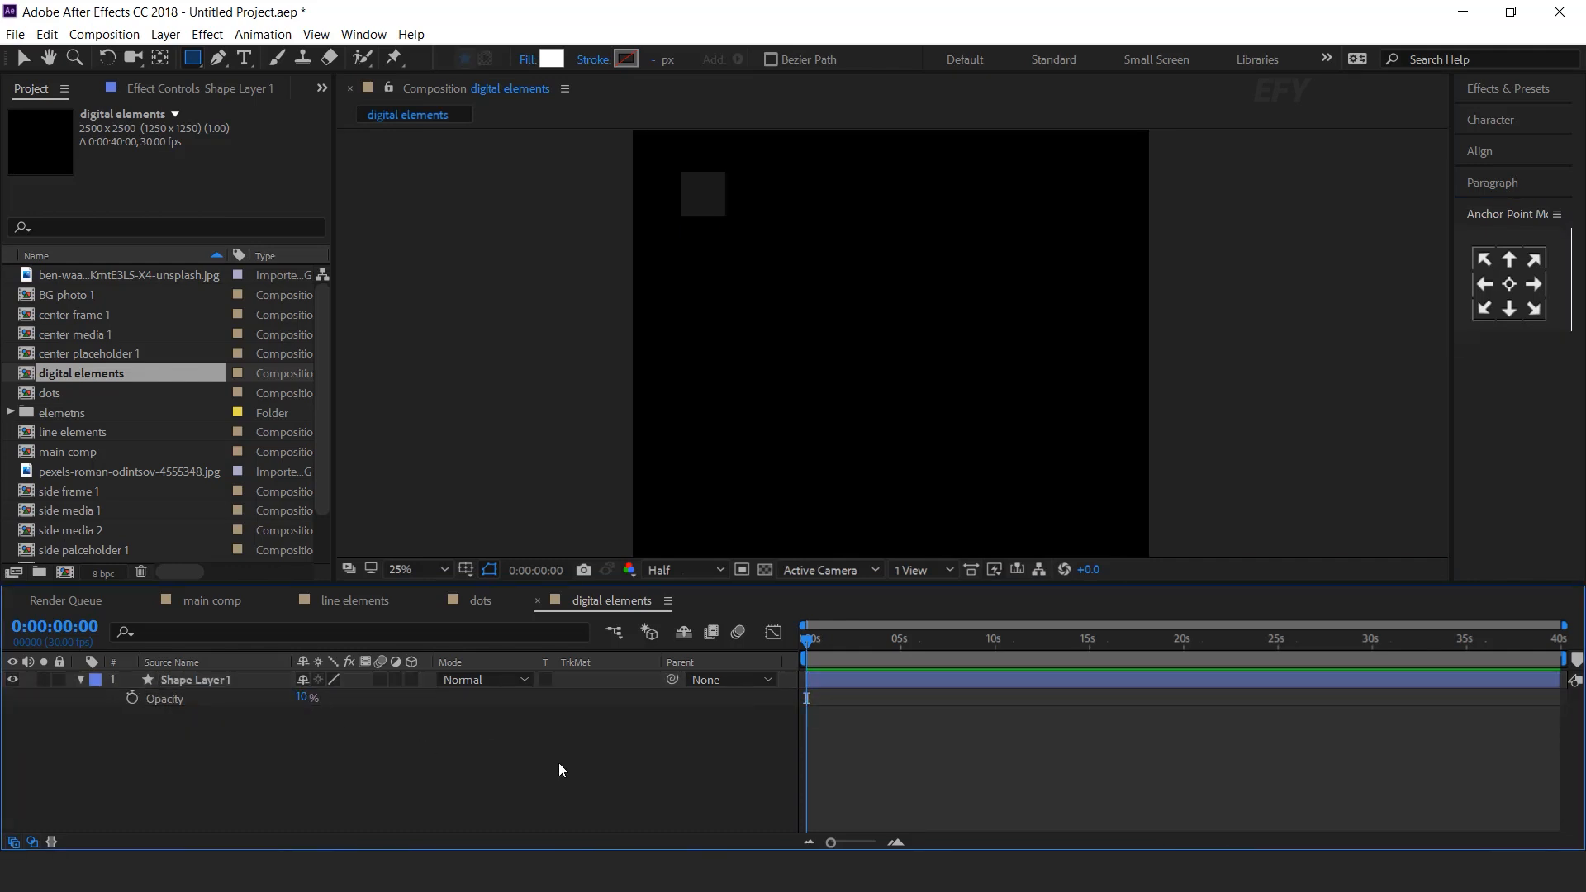
{"action": "key", "text": "v"}
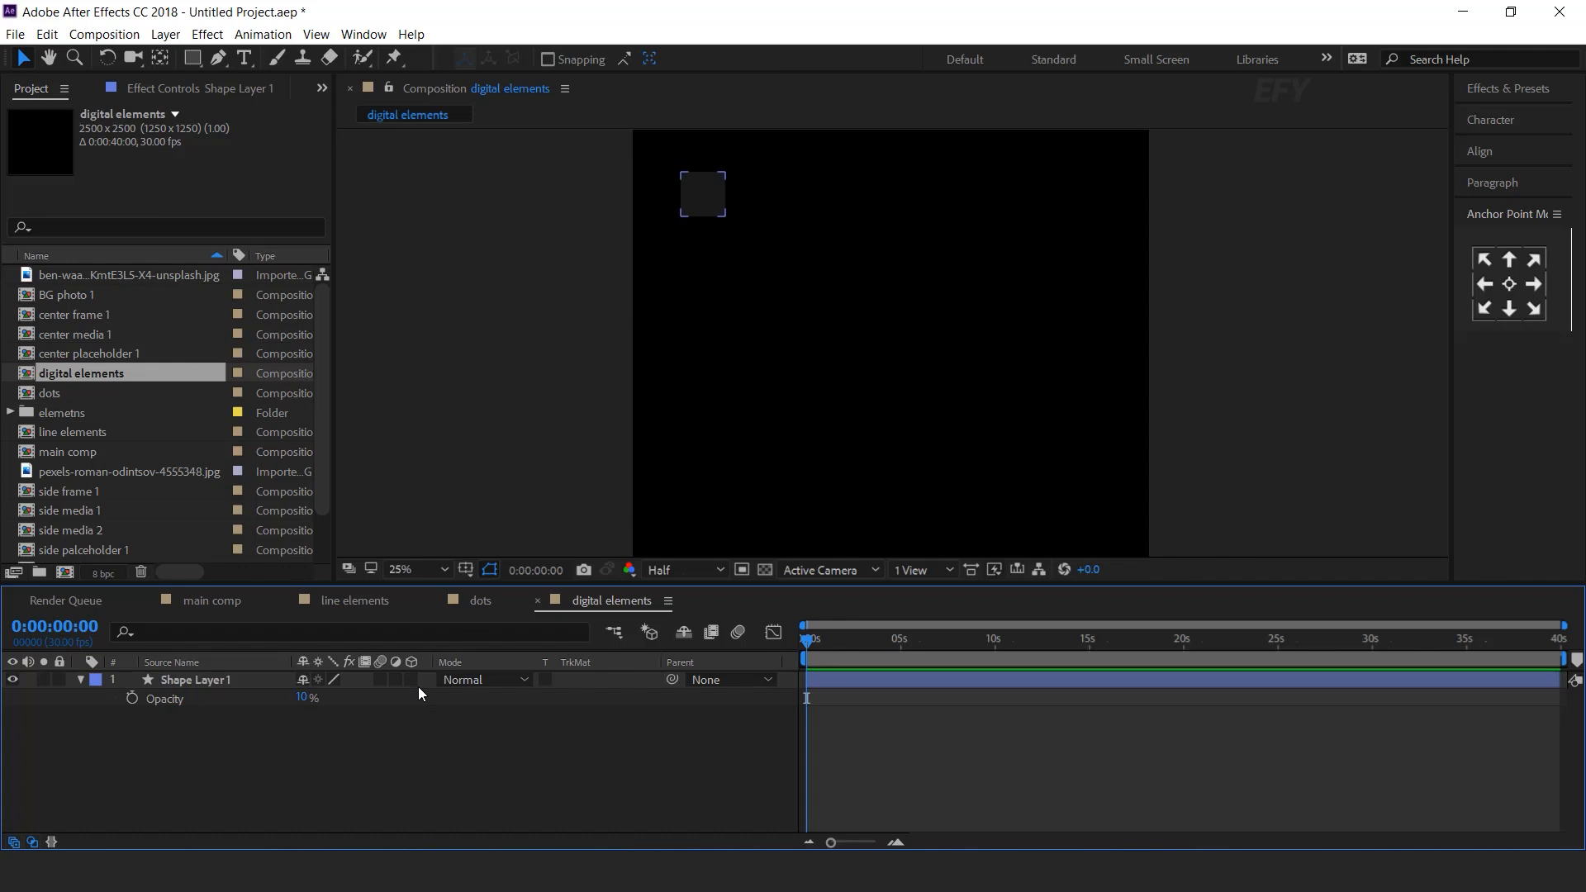
Add the expression wiggle(3,3) to the square's Opacity and preview the flicker
{"action": "left_click", "coordinate": [132, 700], "text": "alt"}
{"action": "type", "text": "wiggle(3,3"}
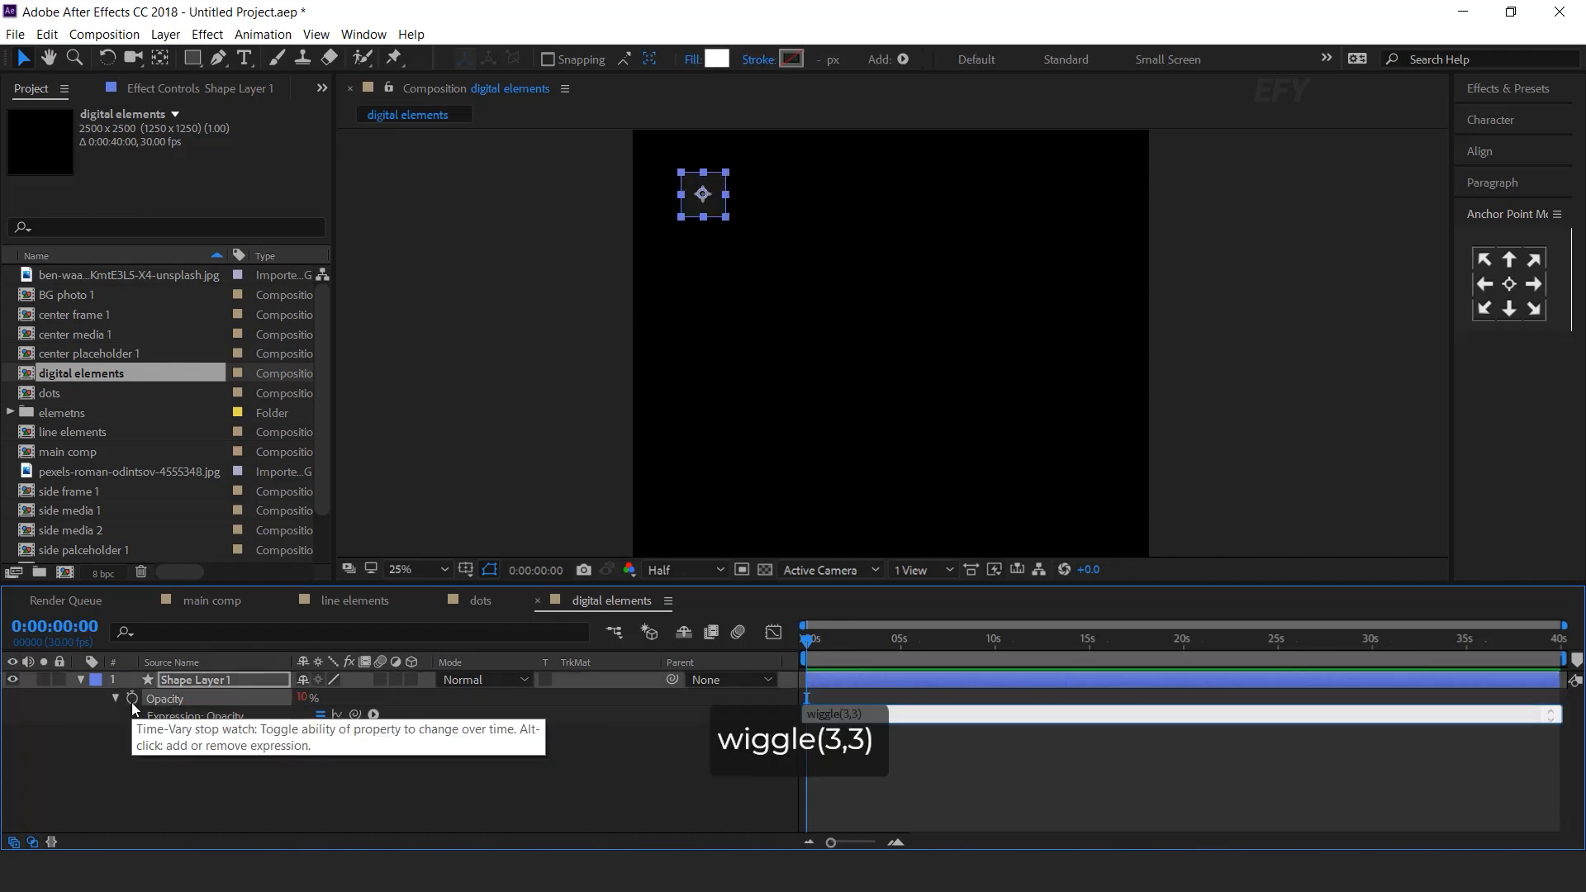
{"action": "left_click", "coordinate": [652, 740]}
{"action": "left_click", "coordinate": [652, 741]}
{"action": "key", "text": "space"}
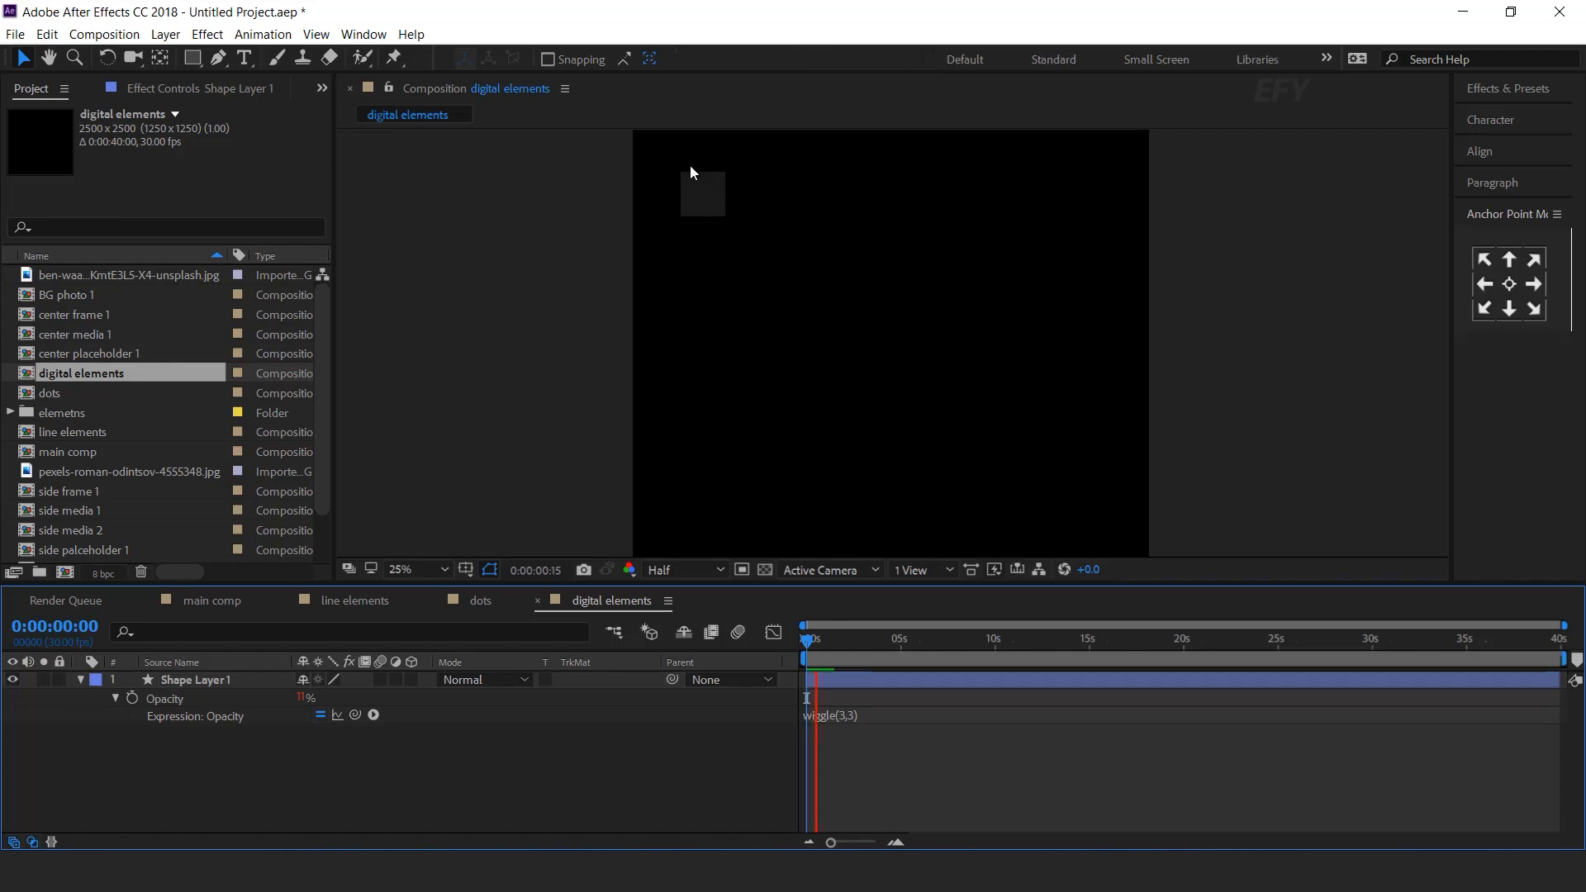
{"action": "key", "text": "space"}
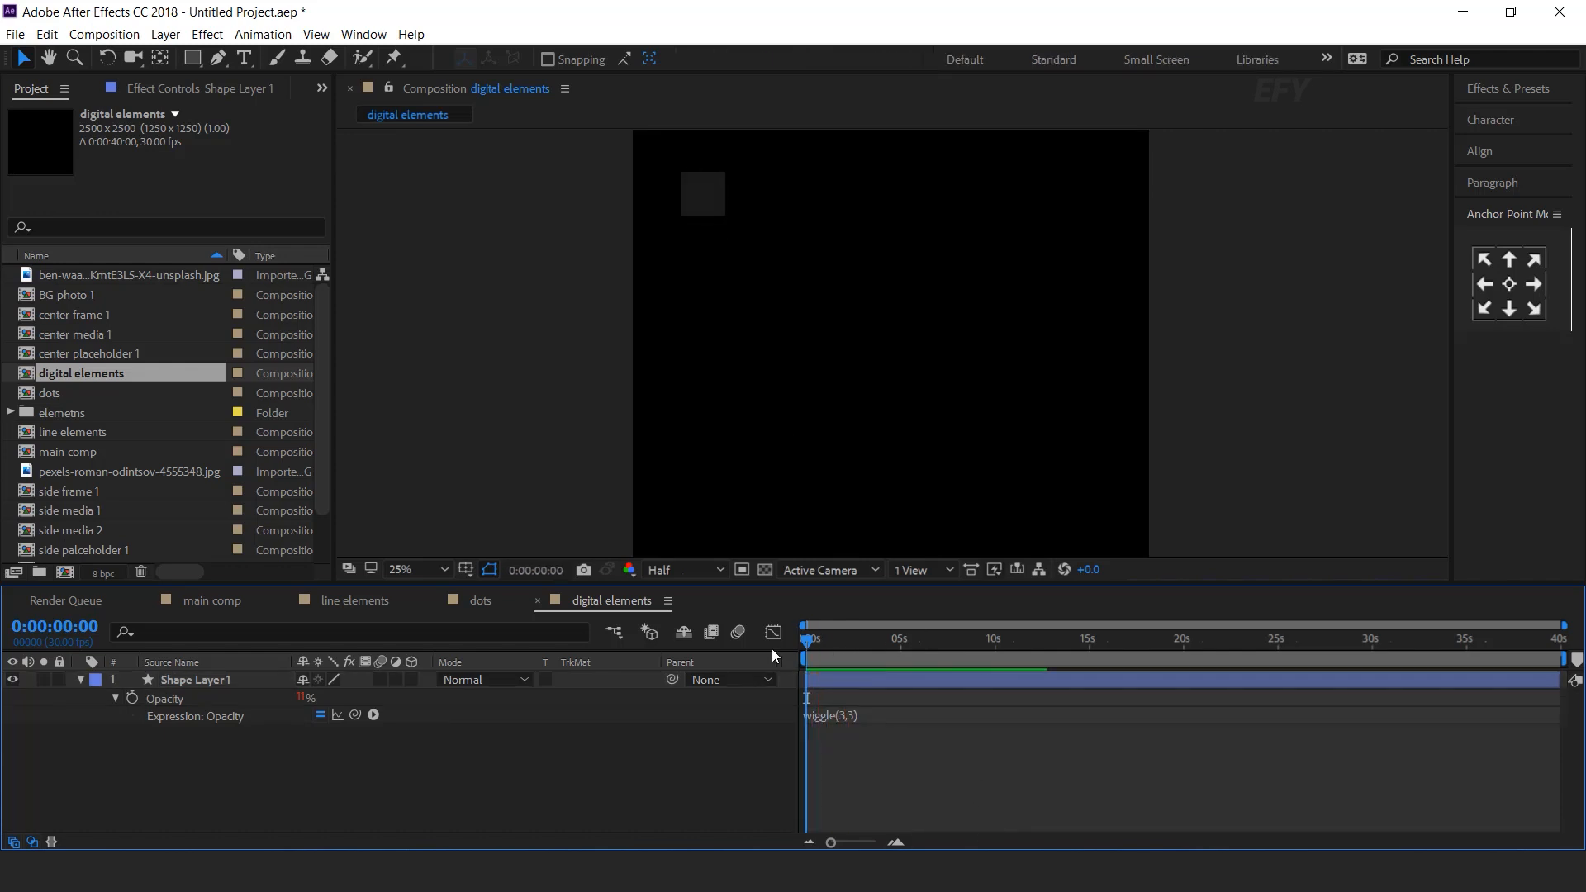
Duplicate the square layer three times and spread the copies towards the other corners of the composition
{"action": "left_click", "coordinate": [83, 679]}
{"action": "left_click", "coordinate": [212, 681]}
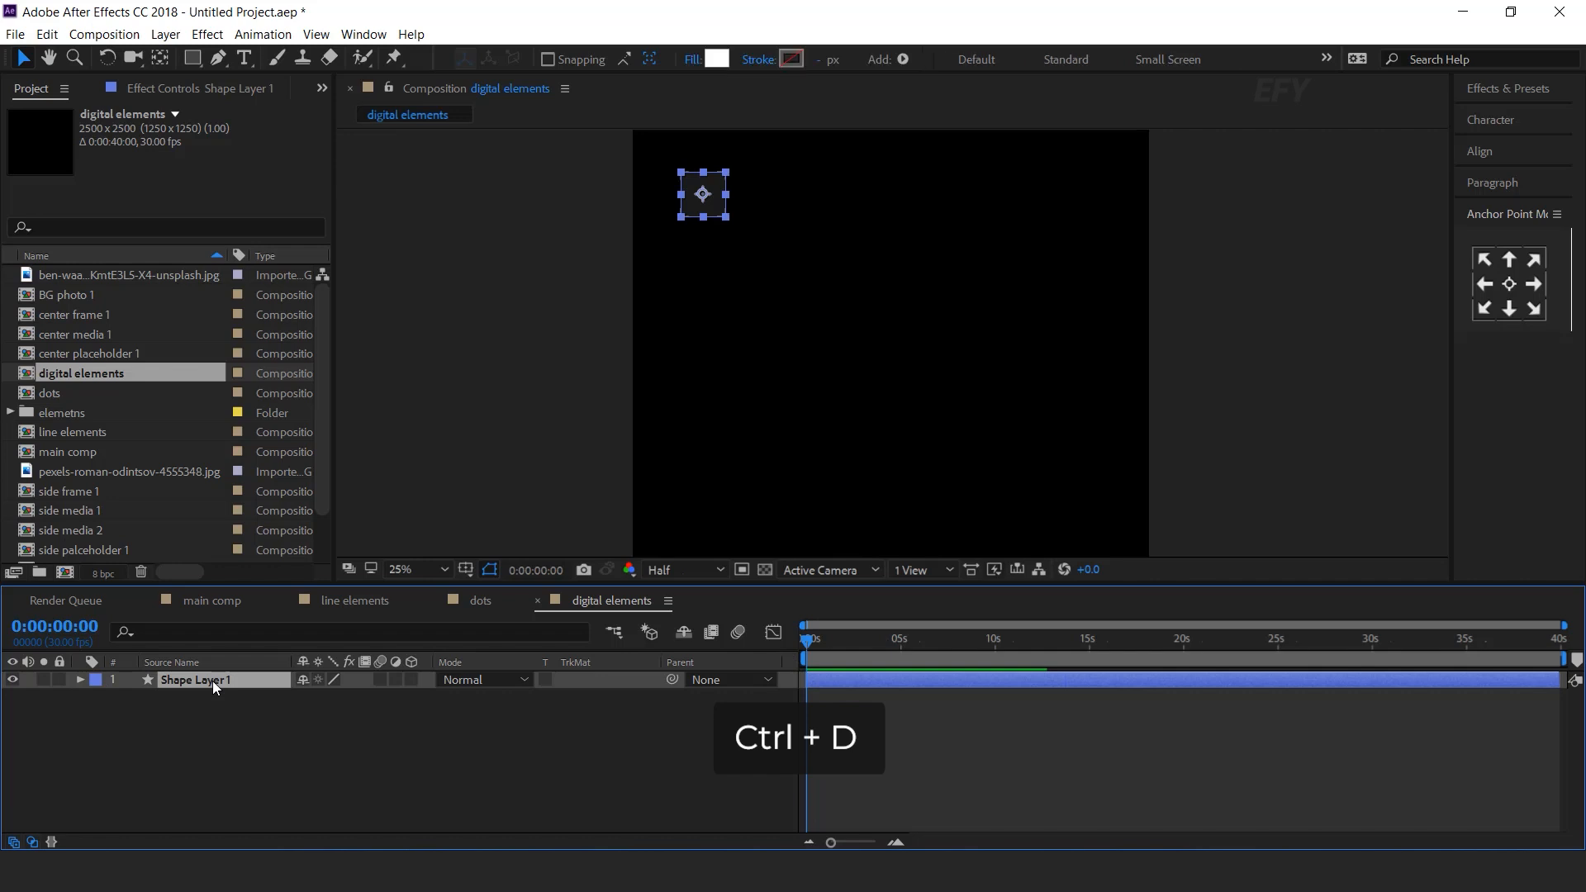
{"action": "key", "text": "ctrl+d"}
{"action": "left_click_drag", "start_coordinate": [692, 215], "coordinate": [1061, 518]}
{"action": "key", "text": "ctrl+d"}
{"action": "key", "text": "ctrl+d"}
{"action": "left_click_drag", "start_coordinate": [1193, 453], "coordinate": [1179, 366]}
{"action": "left_click_drag", "start_coordinate": [1038, 415], "coordinate": [1054, 433]}
{"action": "left_click_drag", "start_coordinate": [681, 350], "coordinate": [680, 456]}
{"action": "left_click_drag", "start_coordinate": [1036, 437], "coordinate": [1028, 386]}
{"action": "left_click", "coordinate": [1282, 320]}
{"action": "left_click_drag", "start_coordinate": [1275, 310], "coordinate": [1278, 382]}
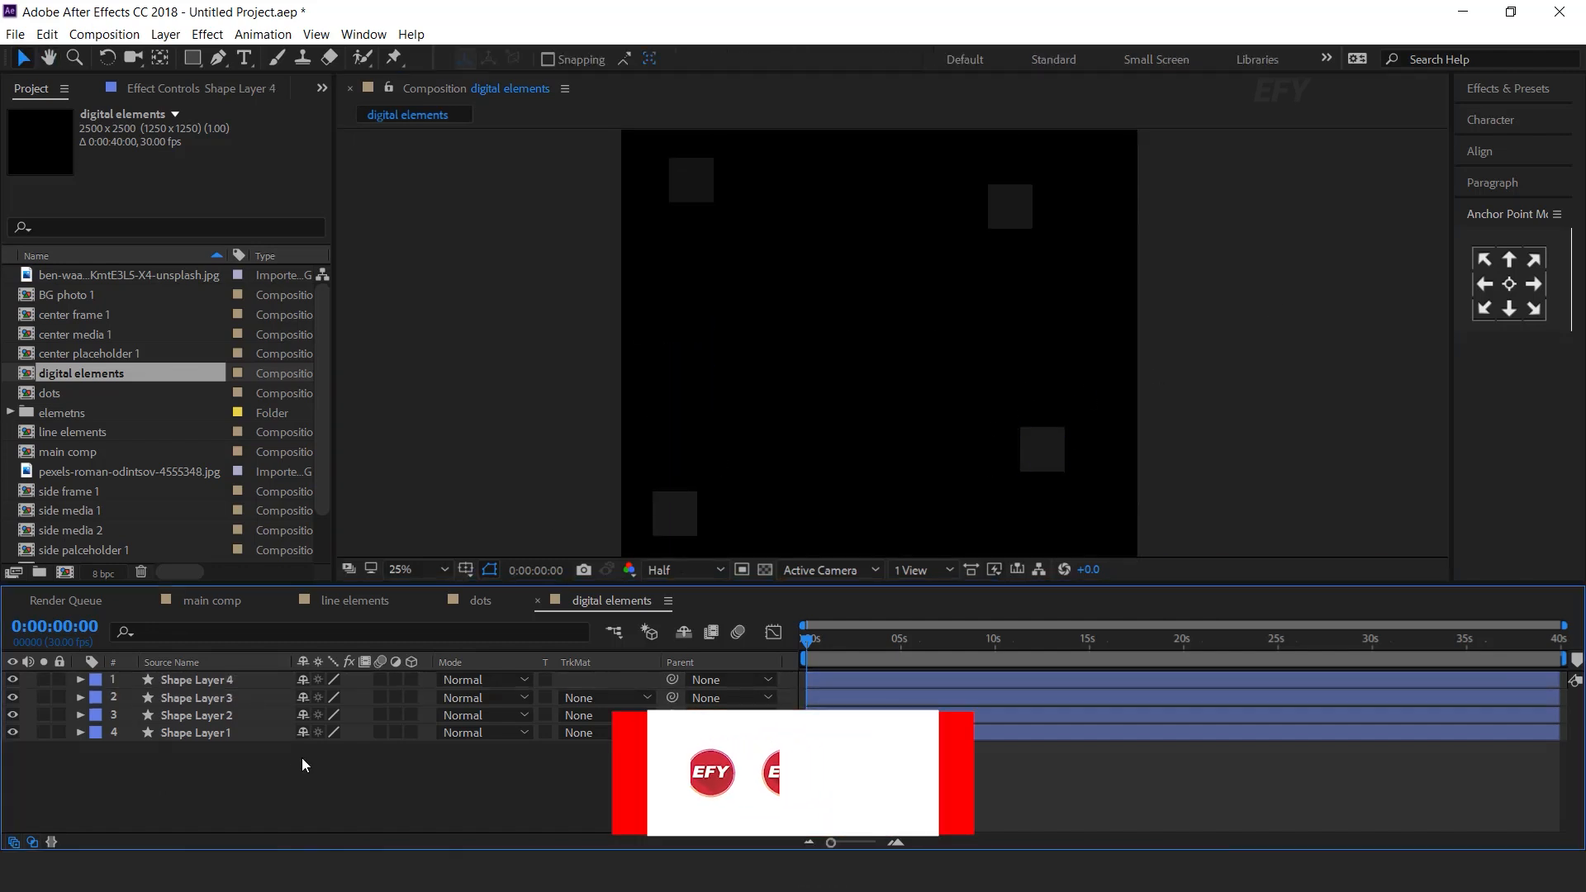
Add a text layer containing a plus sign (+) between the two left-hand squares
{"action": "left_click", "coordinate": [246, 57]}
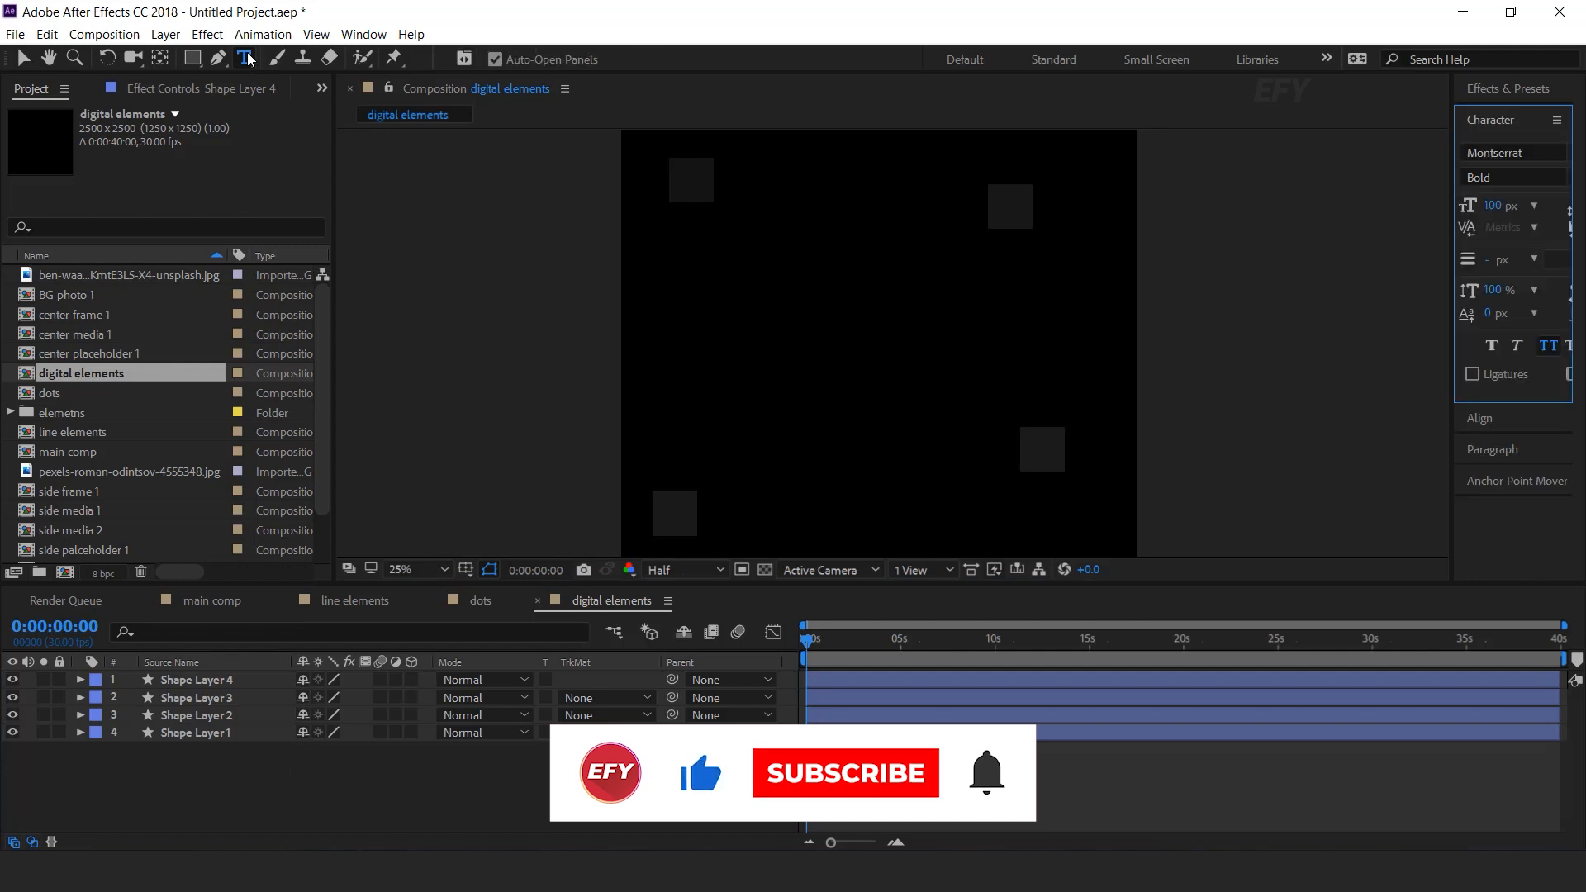
{"action": "left_click", "coordinate": [715, 342]}
{"action": "type", "text": "+"}
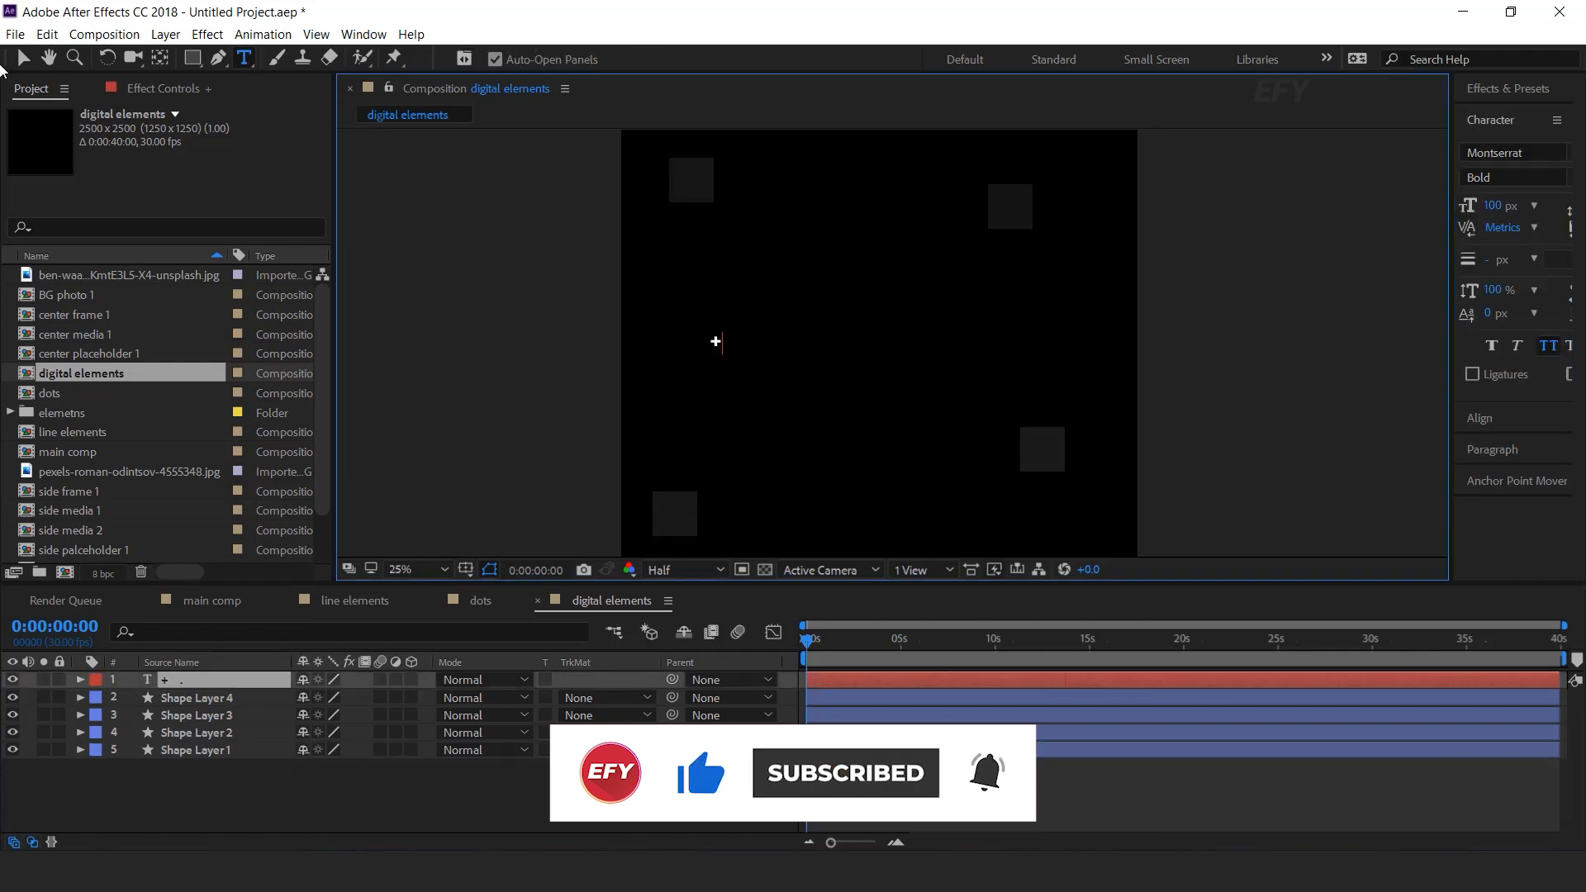
{"action": "left_click", "coordinate": [23, 63]}
{"action": "left_click", "coordinate": [618, 791]}
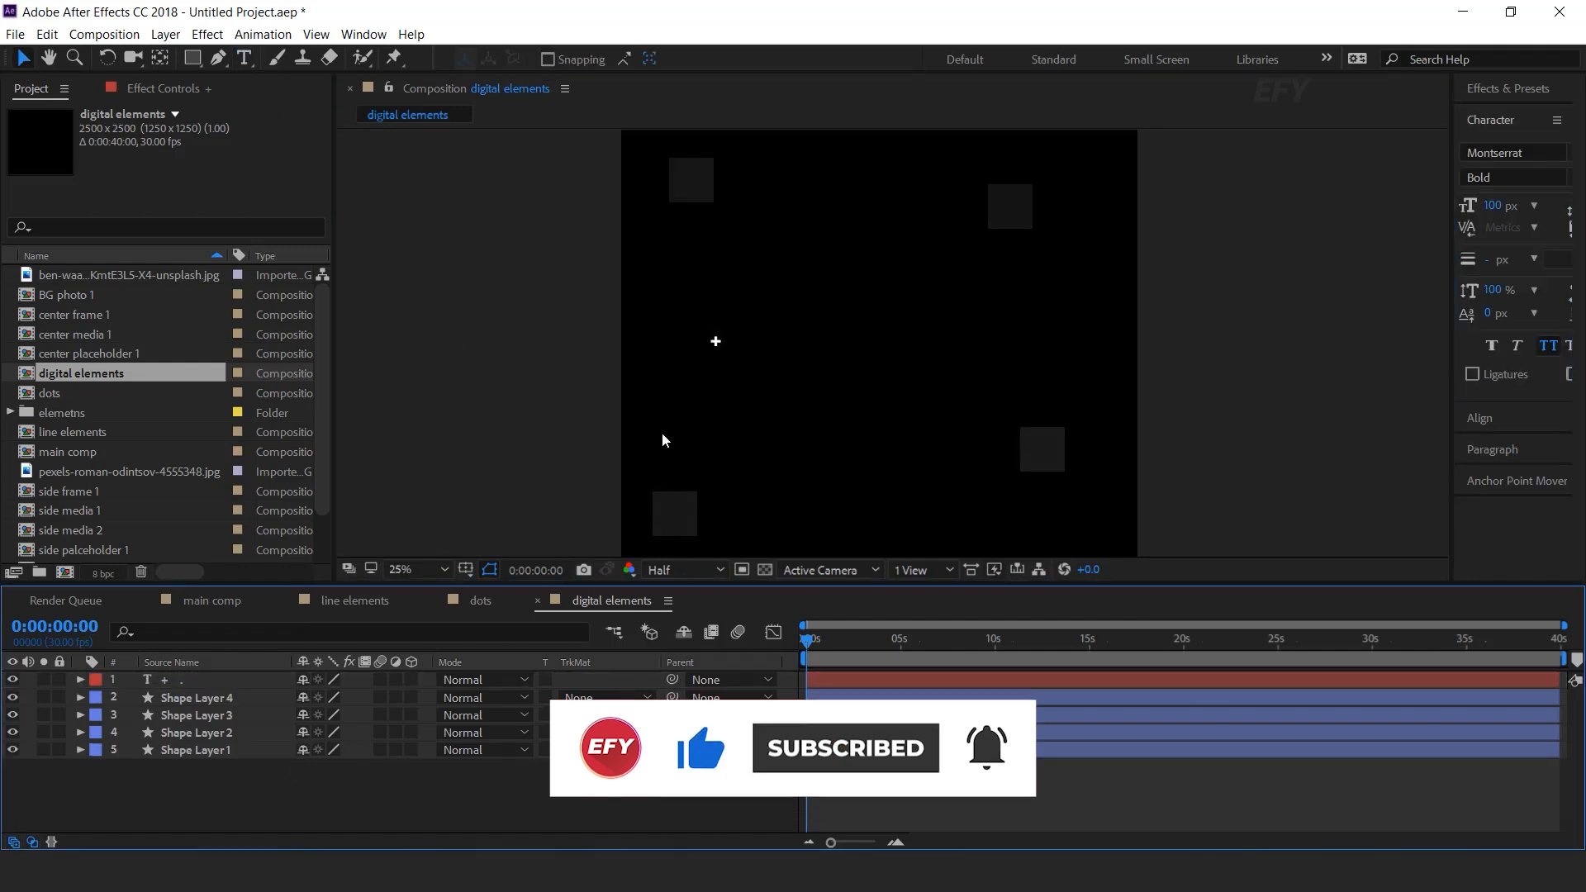
Add the expression time*50 to the plus sign text layer's Rotation
{"action": "left_click", "coordinate": [206, 682]}
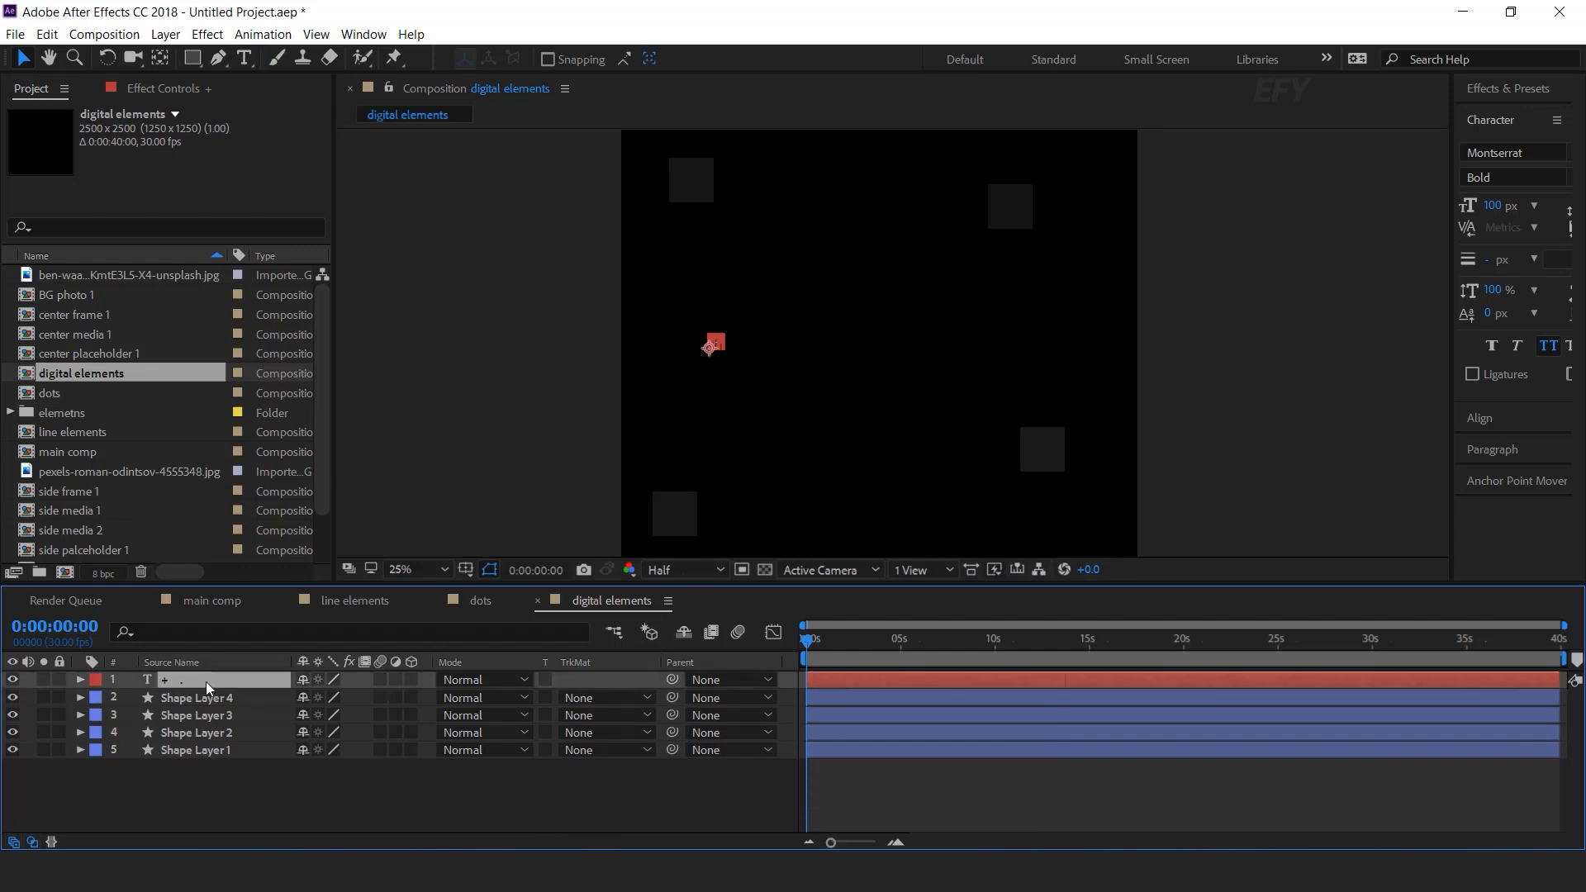
{"action": "key", "text": "r"}
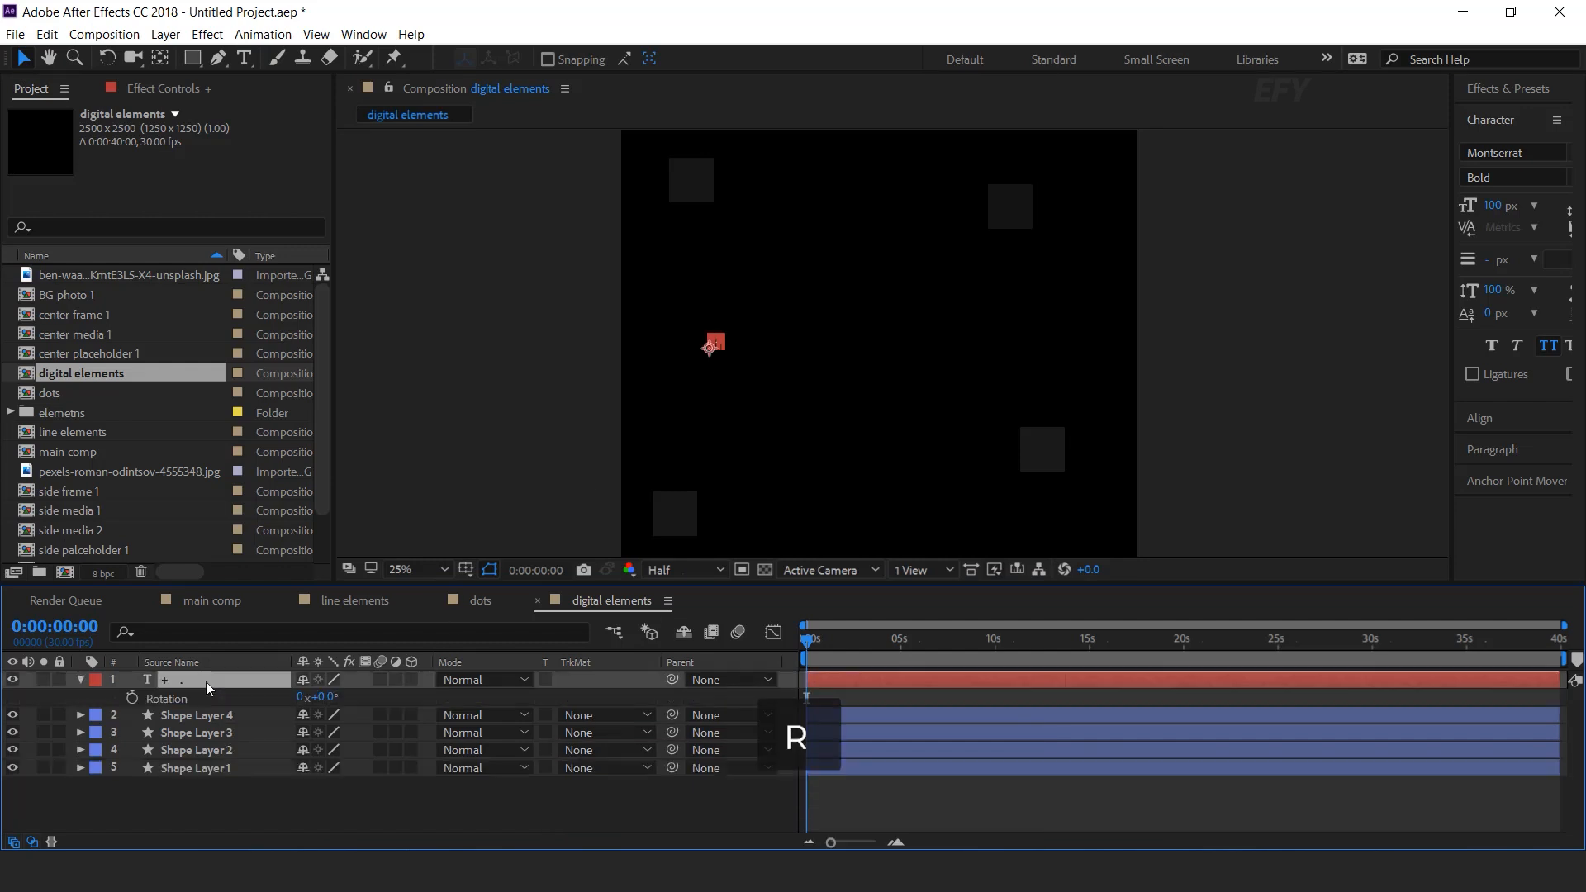
{"action": "left_click", "coordinate": [132, 699], "text": "alt"}
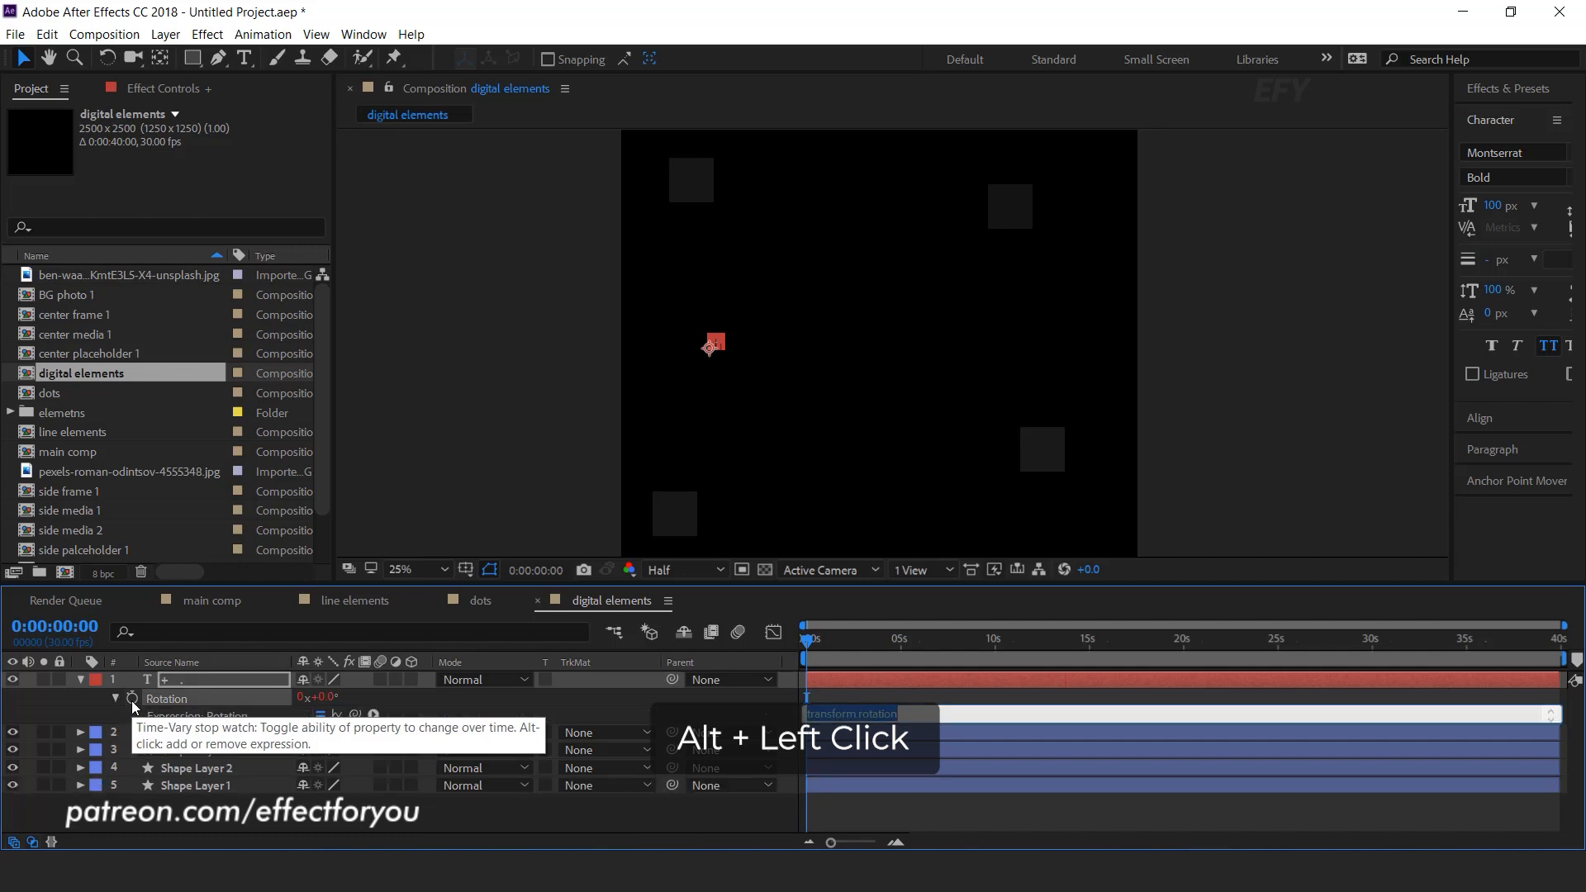
{"action": "type", "text": "time*5"}
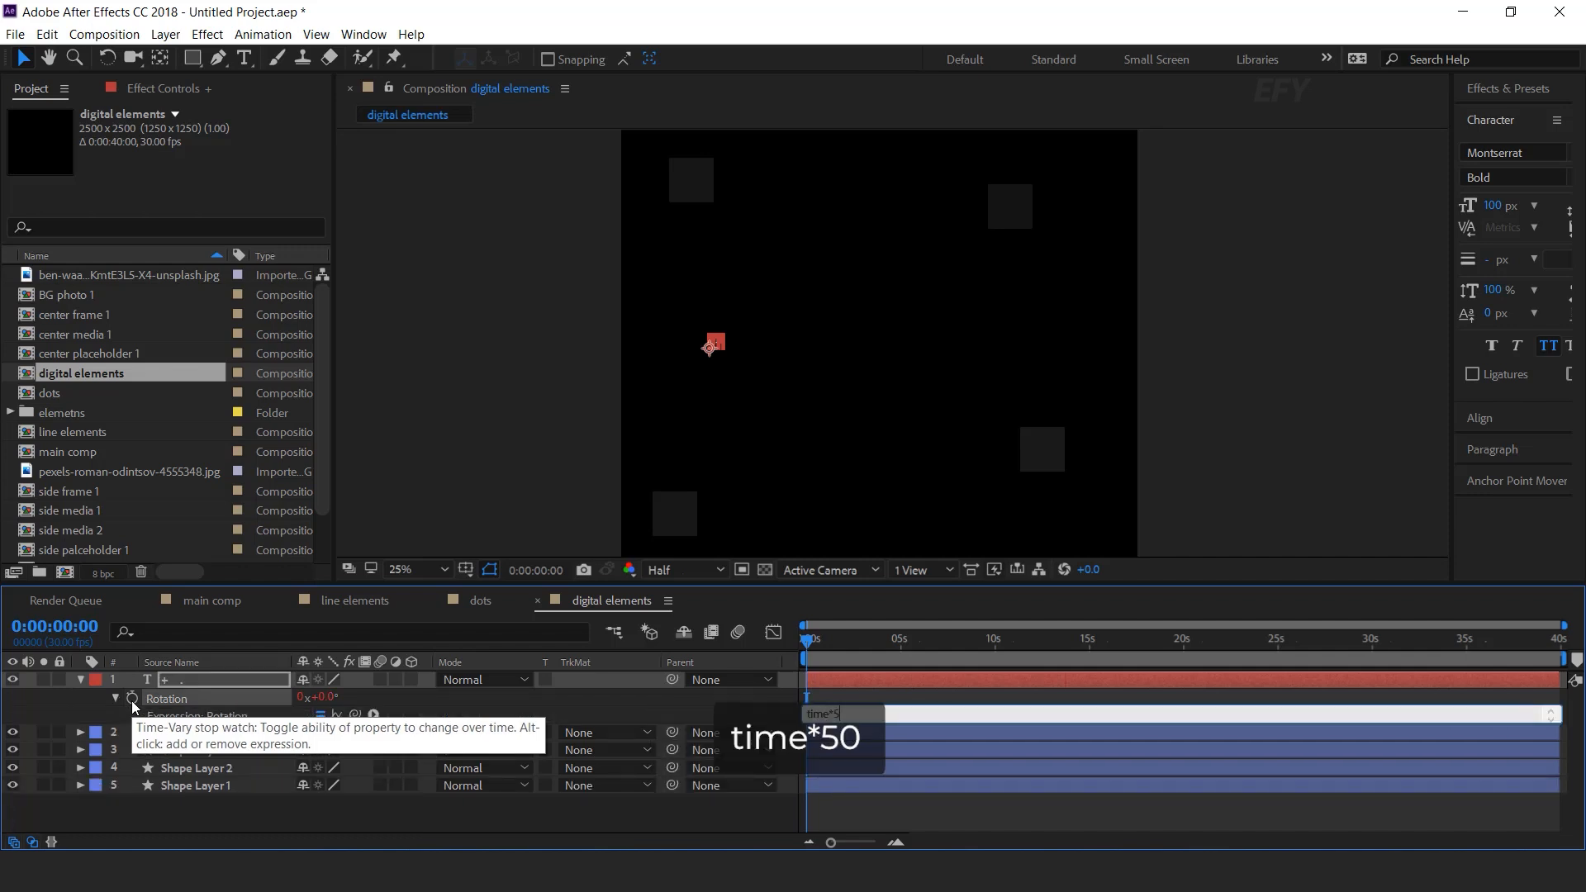
{"action": "left_click", "coordinate": [133, 703], "text": "alt"}
{"action": "left_click", "coordinate": [762, 800]}
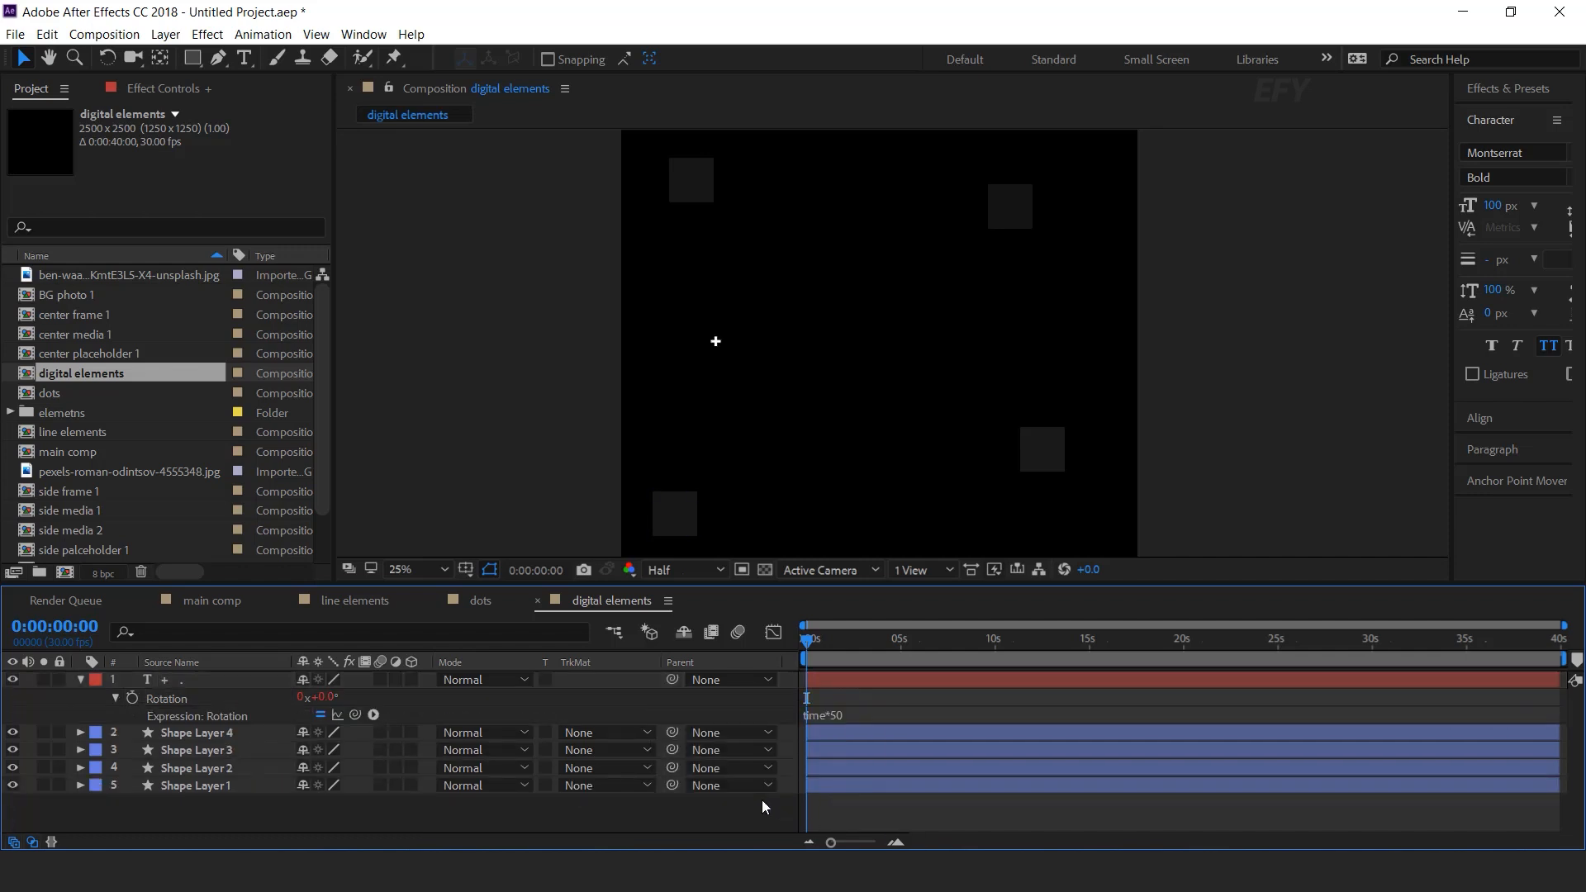
Preview the rotation of the plus sign in the digital elements composition
{"action": "left_click", "coordinate": [834, 680]}
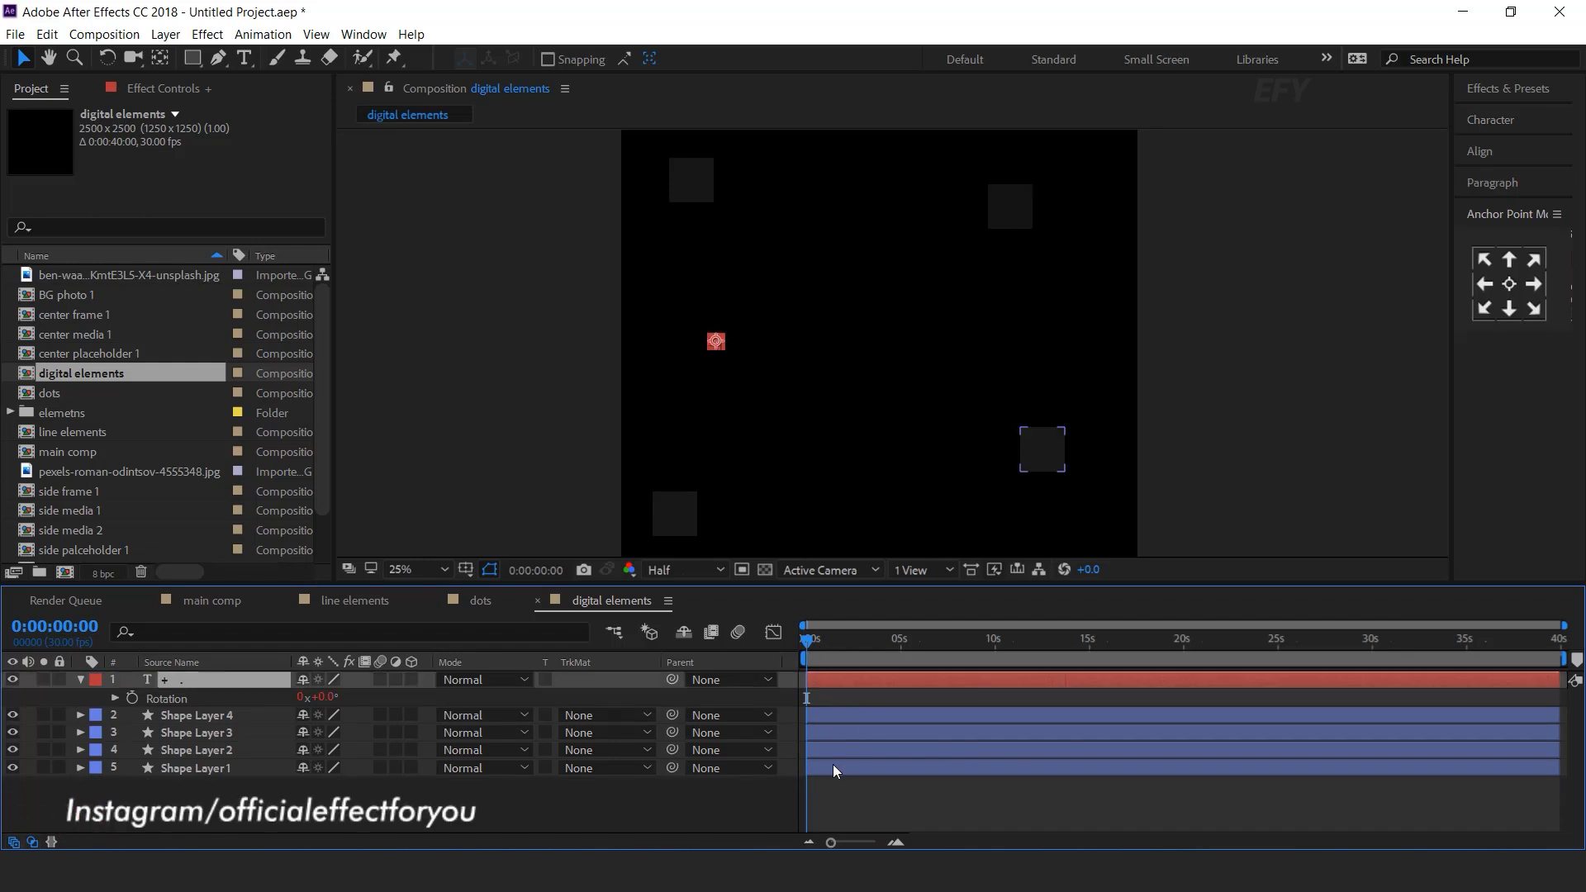
{"action": "left_click", "coordinate": [767, 812]}
{"action": "key", "text": "space"}
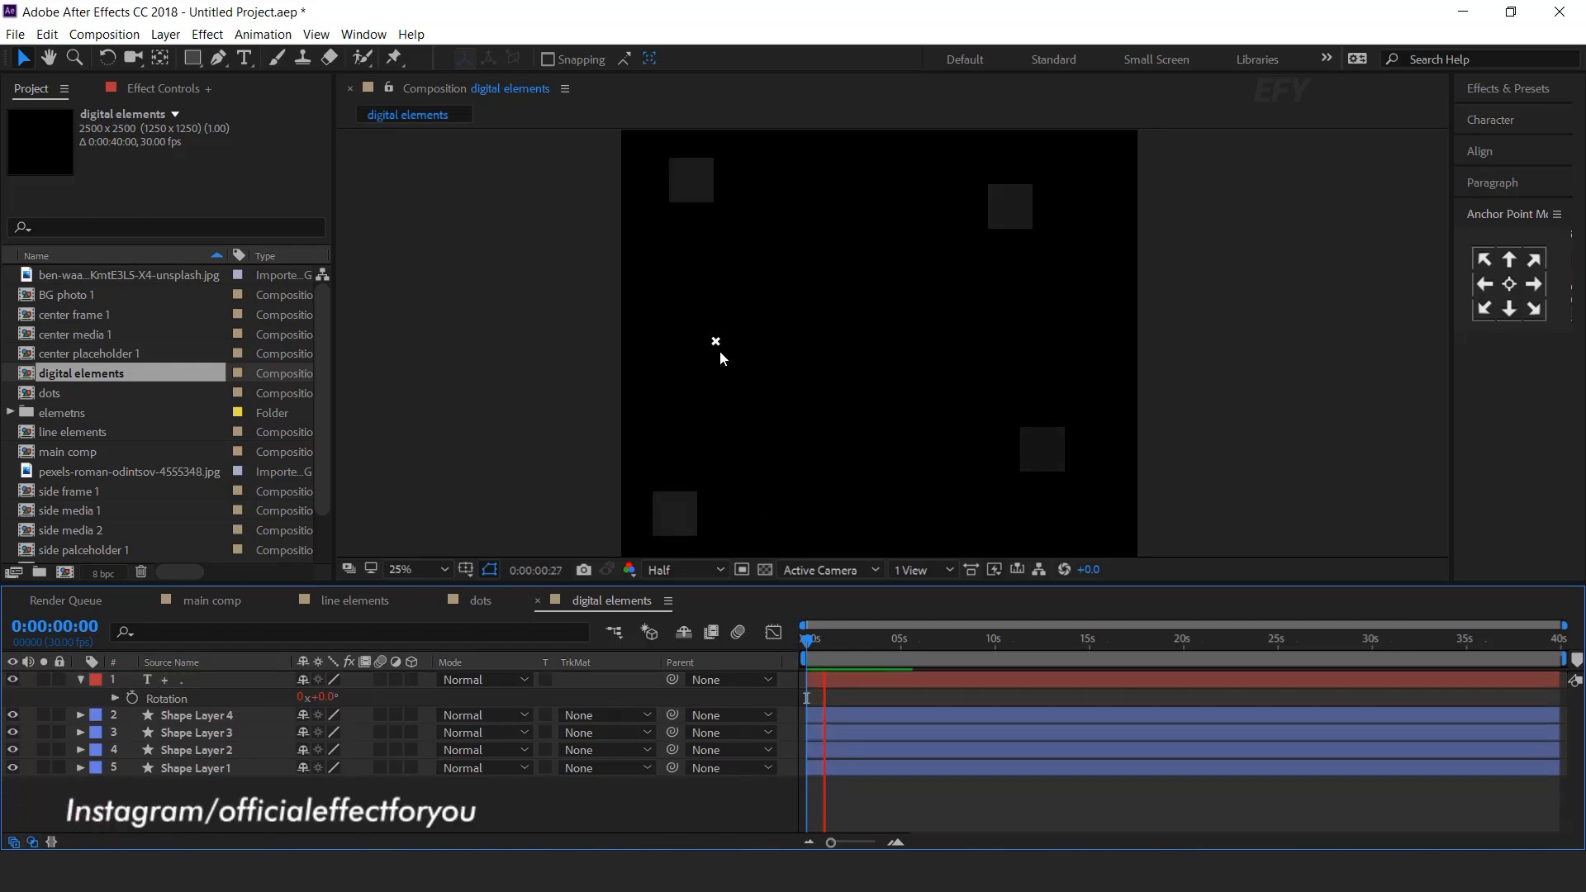
{"action": "key", "text": "space"}
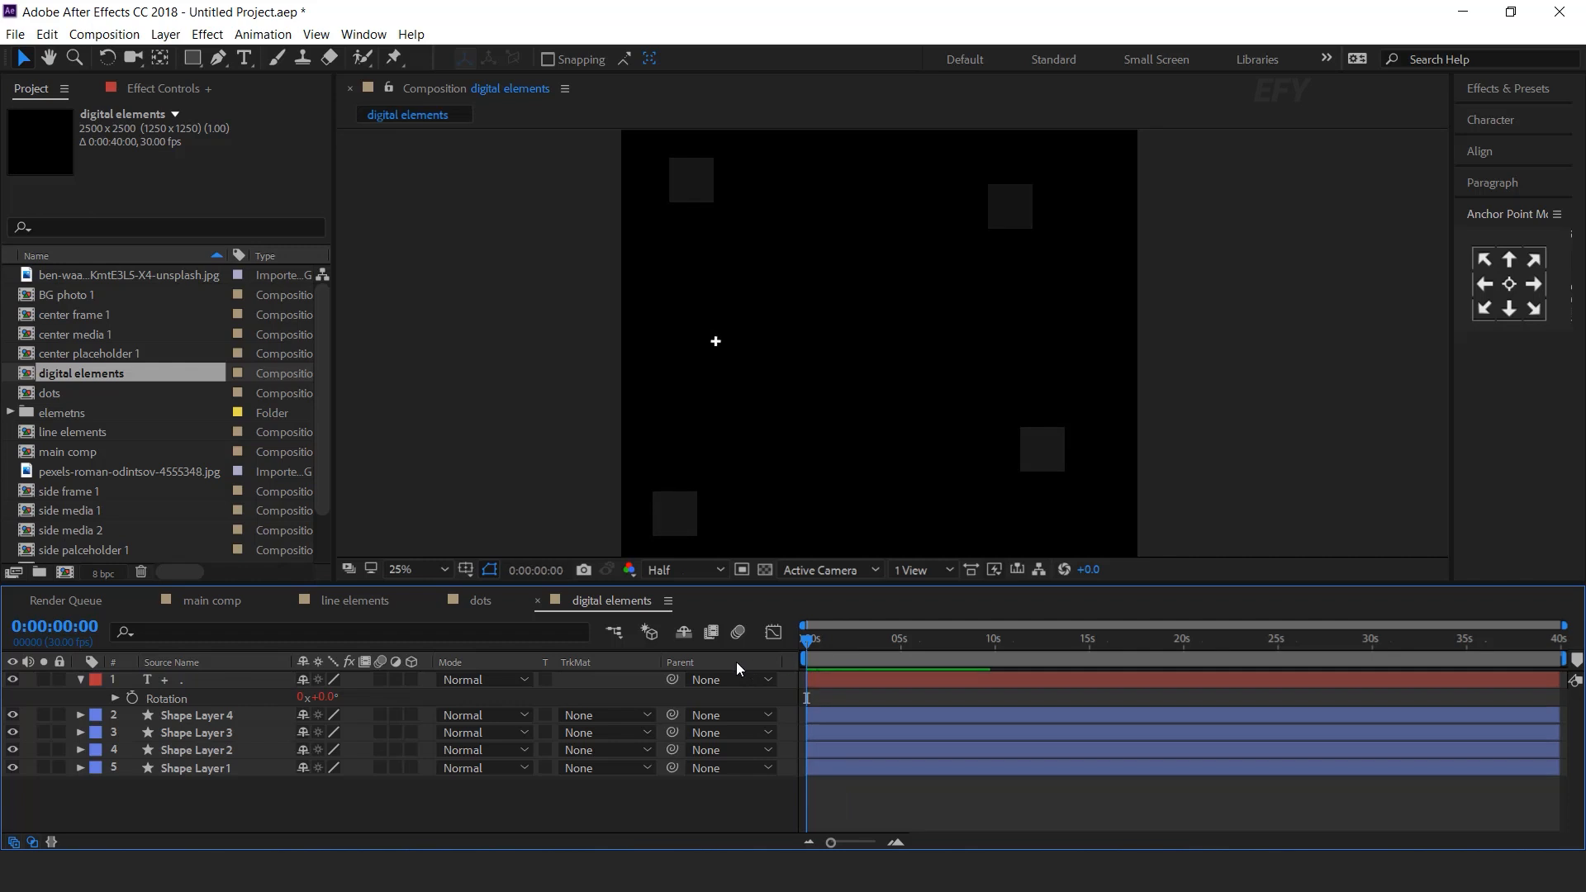
Duplicate the plus sign text layer four times and spread the copies across the composition between the squares
{"action": "left_click", "coordinate": [186, 678]}
{"action": "key", "text": "ctrl+d"}
{"action": "key", "text": "Return"}
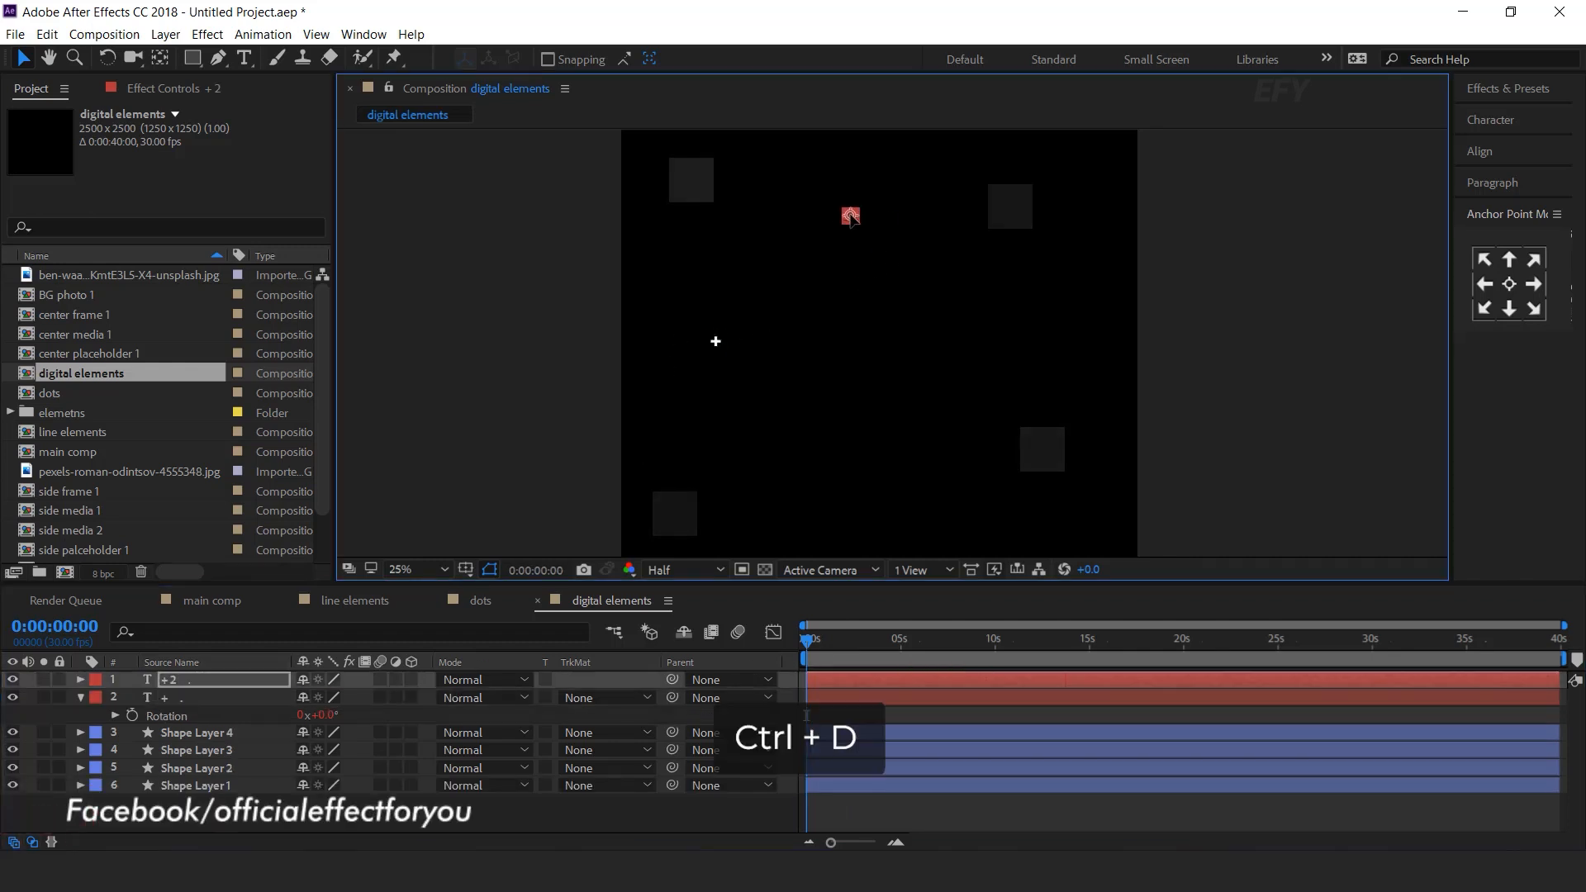
{"action": "key", "text": "ctrl+d"}
{"action": "left_click_drag", "start_coordinate": [851, 216], "coordinate": [804, 545]}
{"action": "key", "text": "ctrl+d"}
{"action": "key", "text": "ctrl+d"}
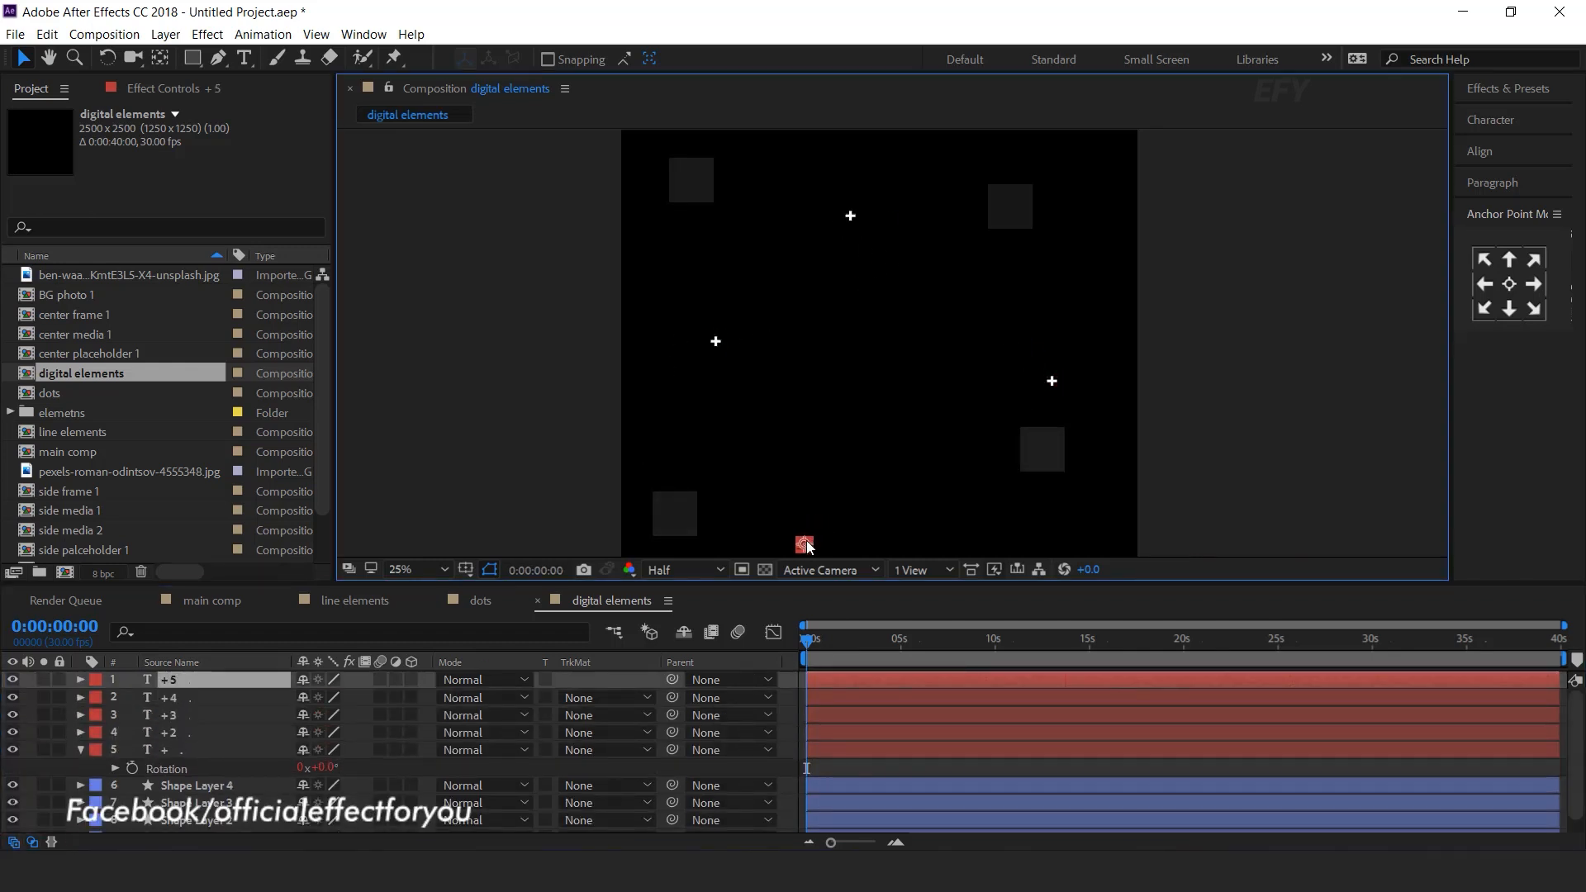
{"action": "left_click_drag", "start_coordinate": [877, 388], "coordinate": [879, 395]}
Rearrange the five plus signs, shifting the outer ones closer to the edges and keeping one near the centre
{"action": "left_click", "coordinate": [1275, 332]}
{"action": "left_click_drag", "start_coordinate": [714, 347], "coordinate": [680, 277]}
{"action": "left_click", "coordinate": [852, 218]}
{"action": "left_click_drag", "start_coordinate": [852, 219], "coordinate": [948, 179]}
{"action": "mouse_move", "coordinate": [881, 398]}
{"action": "left_mouse_down"}
{"action": "mouse_move", "coordinate": [808, 382]}
{"action": "mouse_move", "coordinate": [855, 382]}
{"action": "left_mouse_up"}
{"action": "left_click_drag", "start_coordinate": [1063, 380], "coordinate": [1084, 353]}
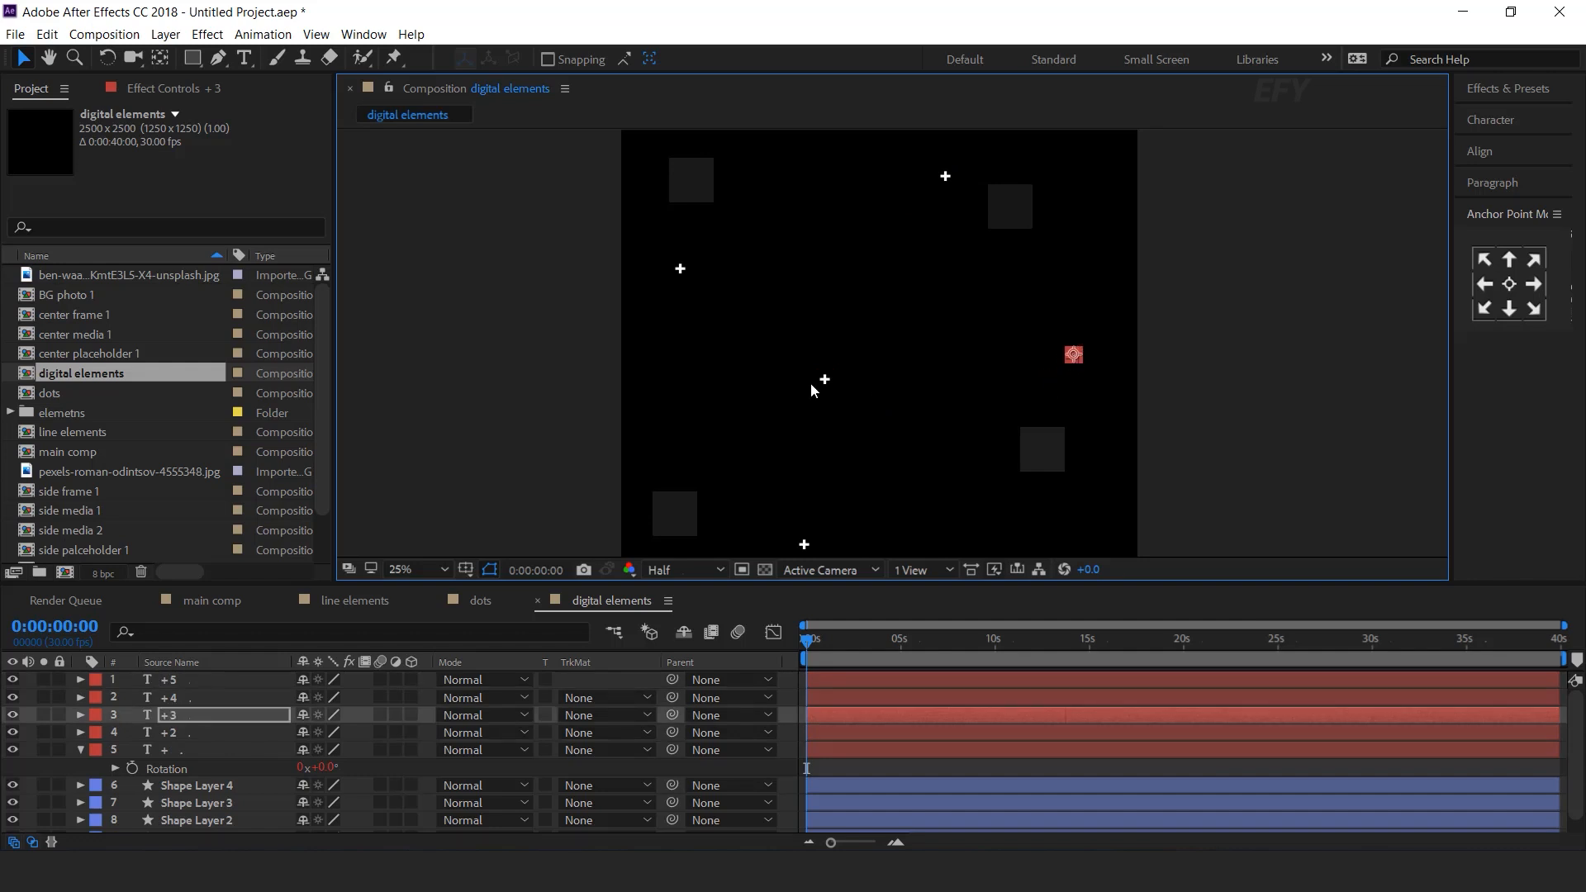
{"action": "left_click", "coordinate": [843, 379]}
{"action": "left_click_drag", "start_coordinate": [839, 379], "coordinate": [849, 374]}
{"action": "left_click", "coordinate": [1227, 389]}
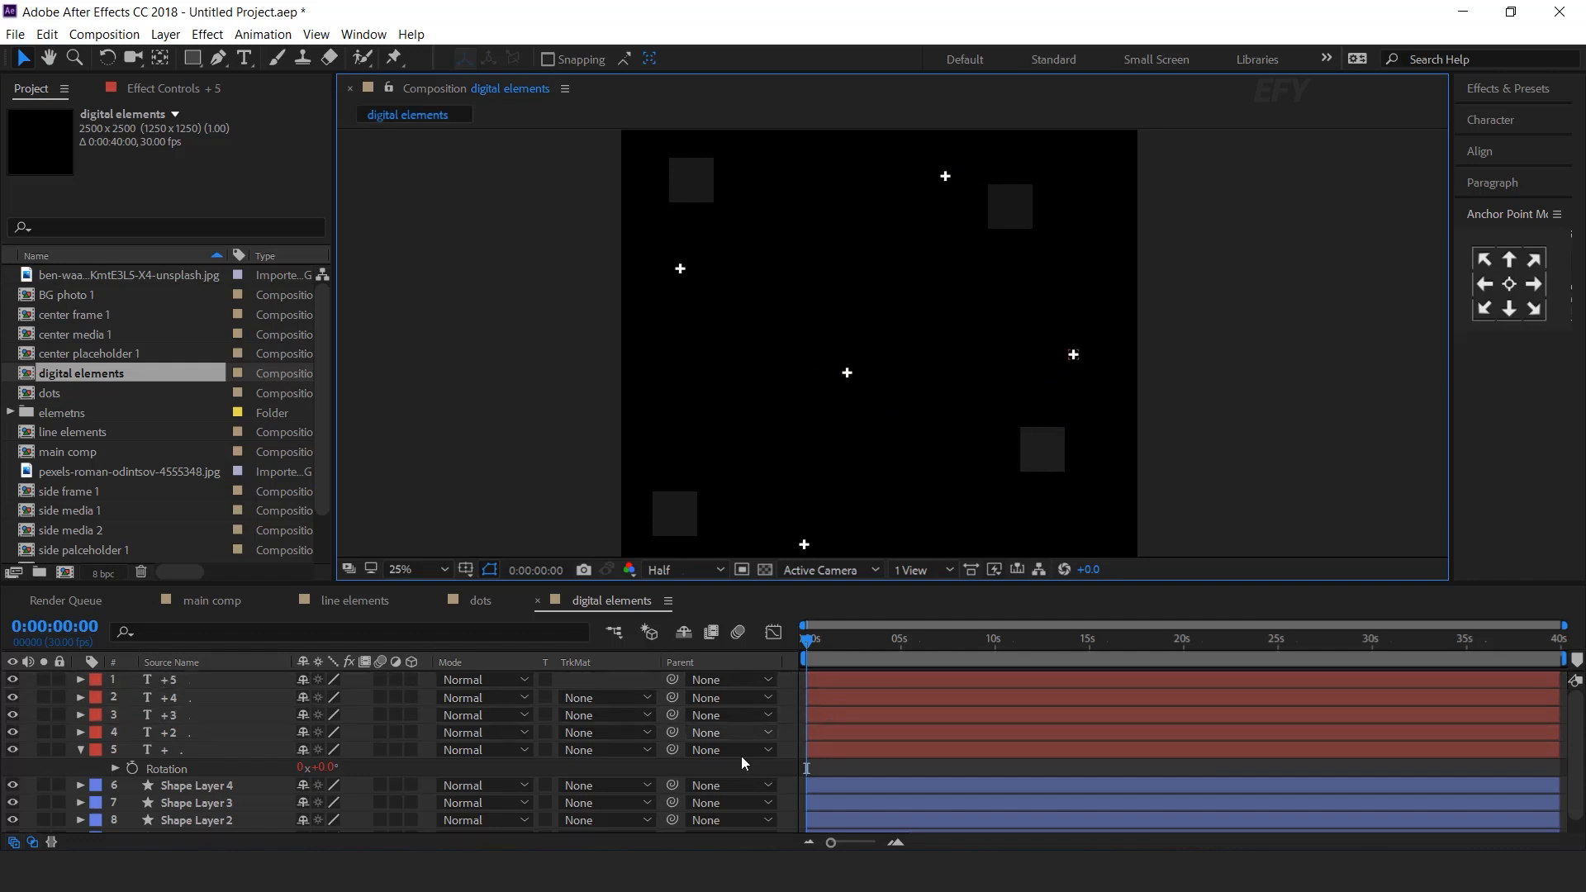
{"action": "left_click", "coordinate": [81, 750]}
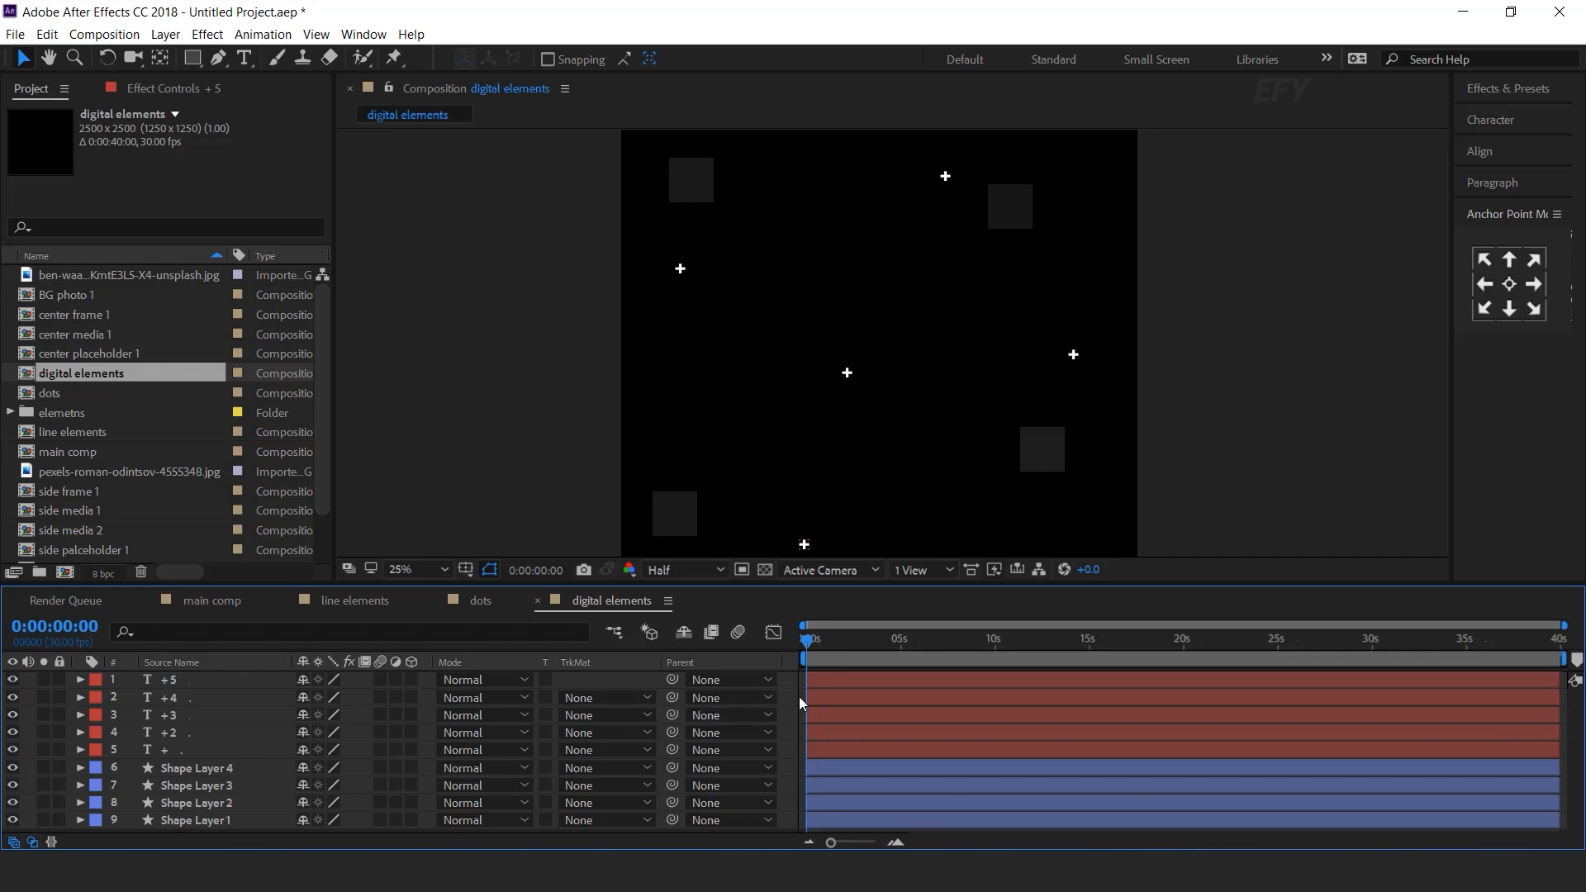
Add a text layer reading 2548 just beside the central plus sign
{"action": "left_click", "coordinate": [246, 64]}
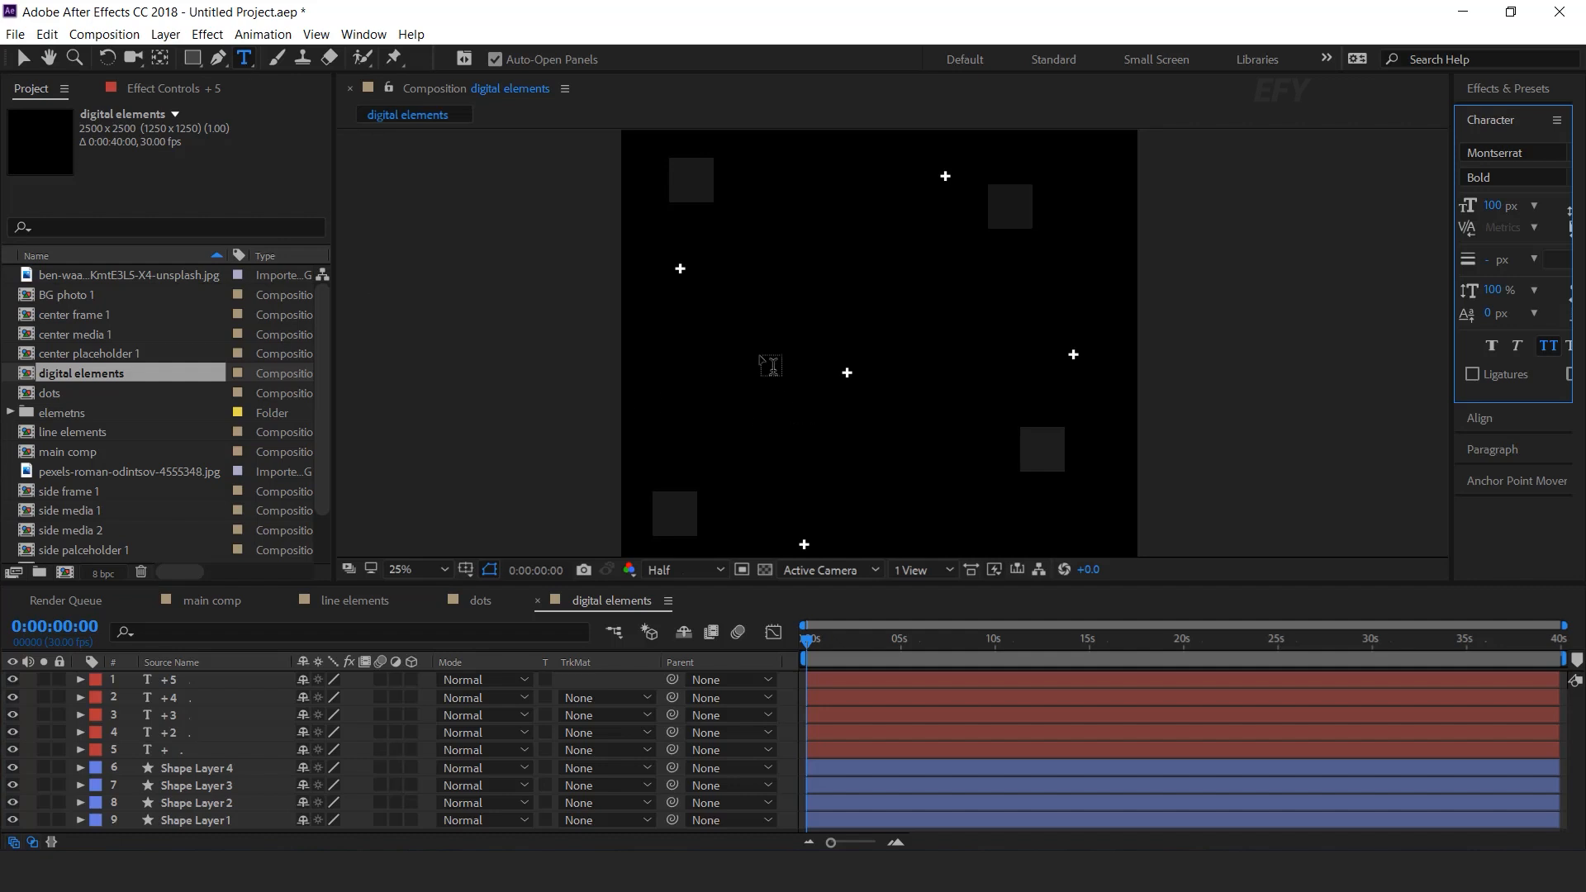
{"action": "left_click", "coordinate": [770, 366]}
{"action": "type", "text": "2548"}
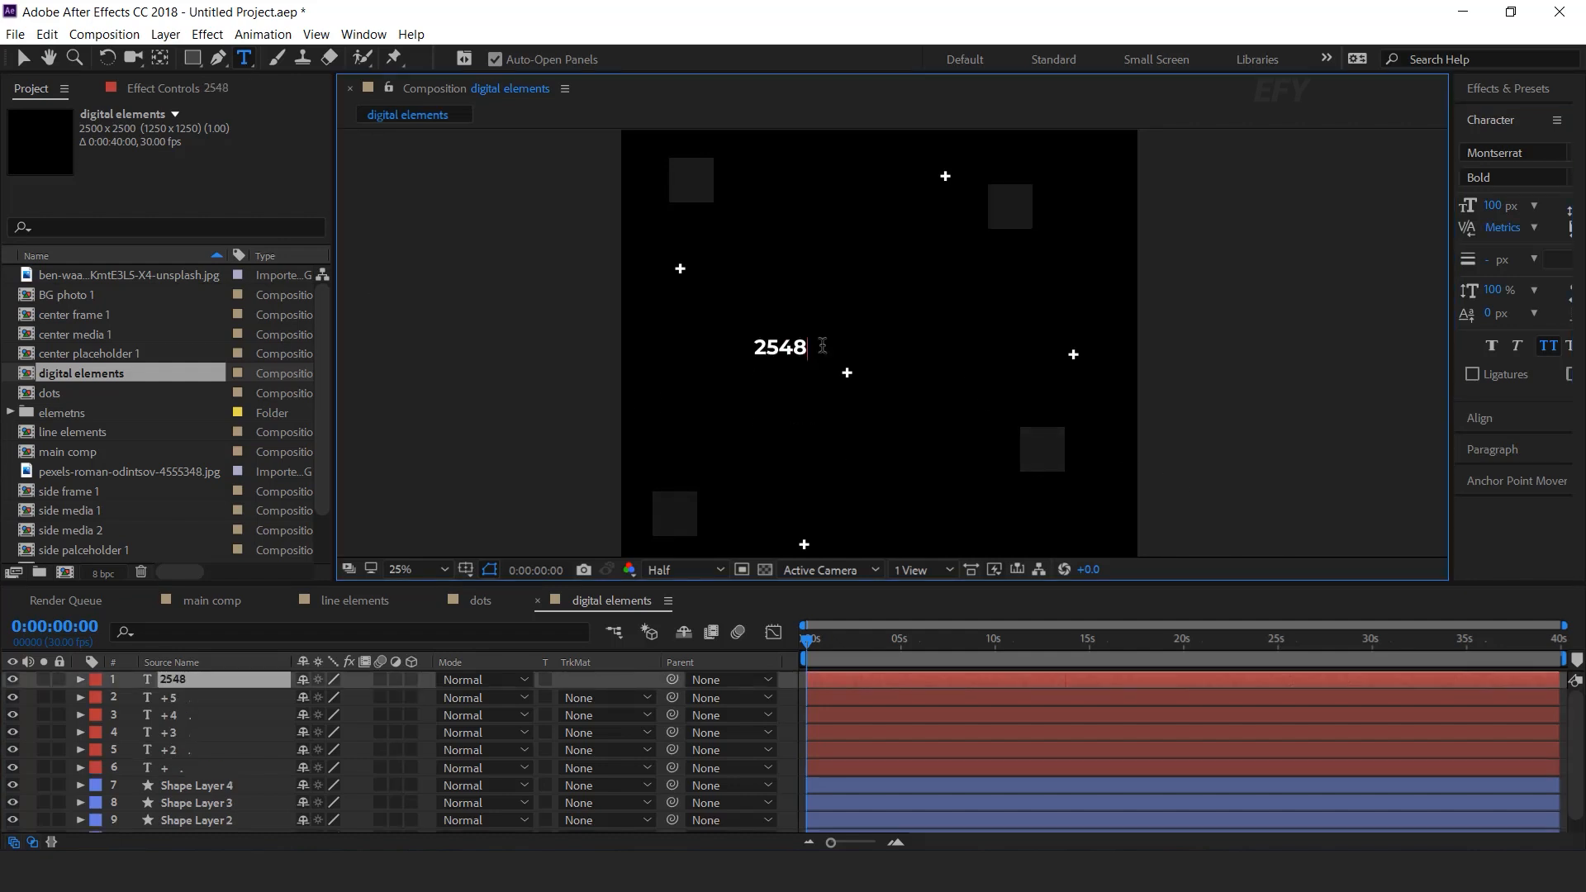
{"action": "left_click", "coordinate": [22, 57]}
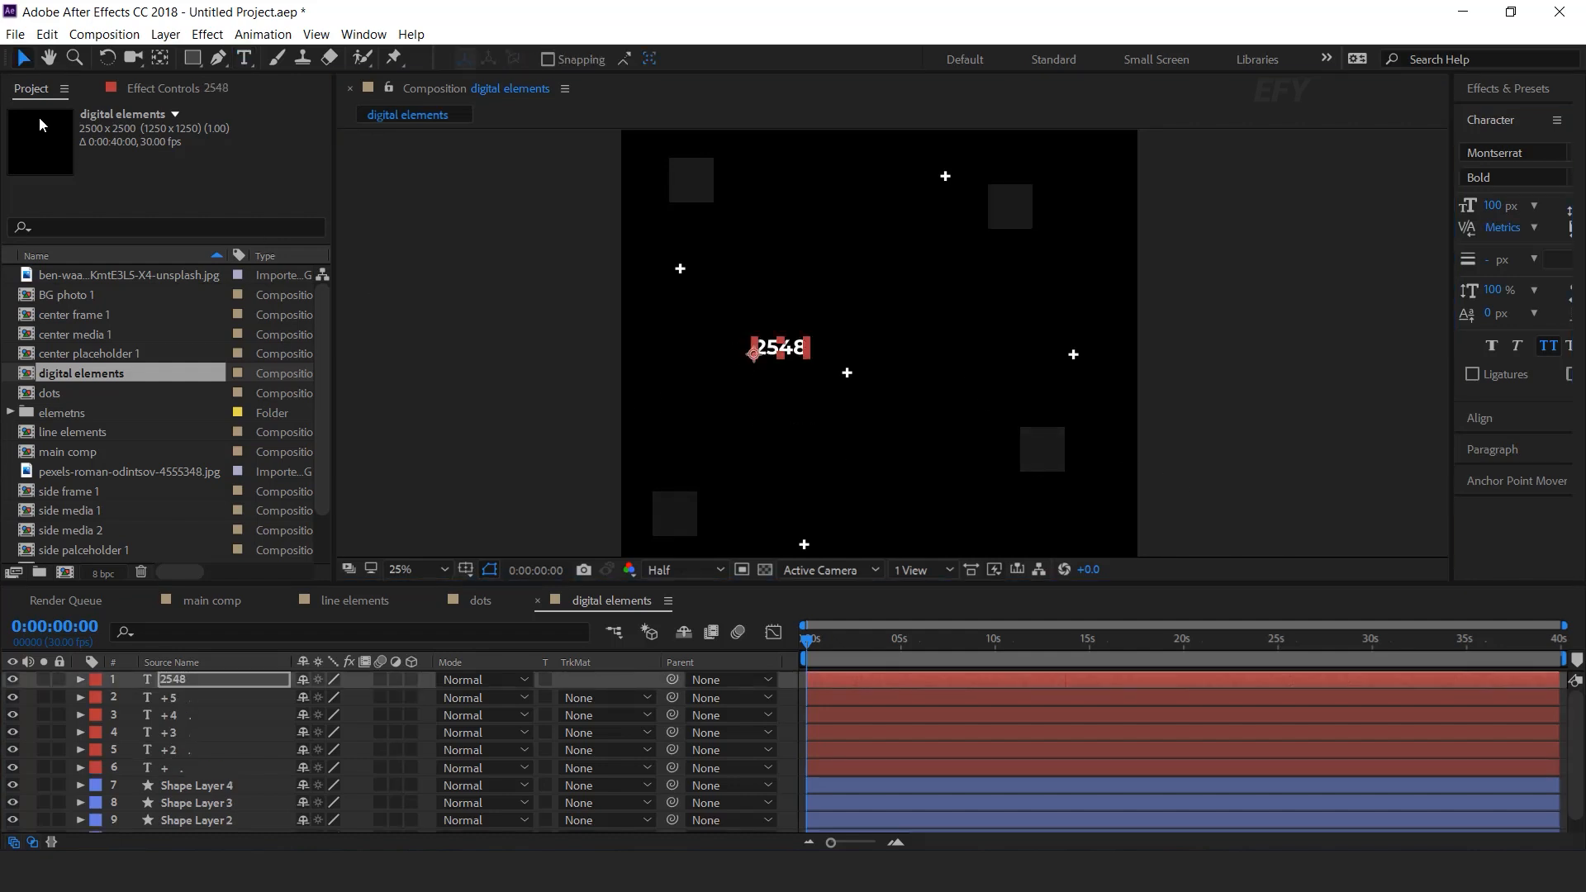
Set the 2548 text layer's font size to 56 px
{"action": "left_click", "coordinate": [840, 679]}
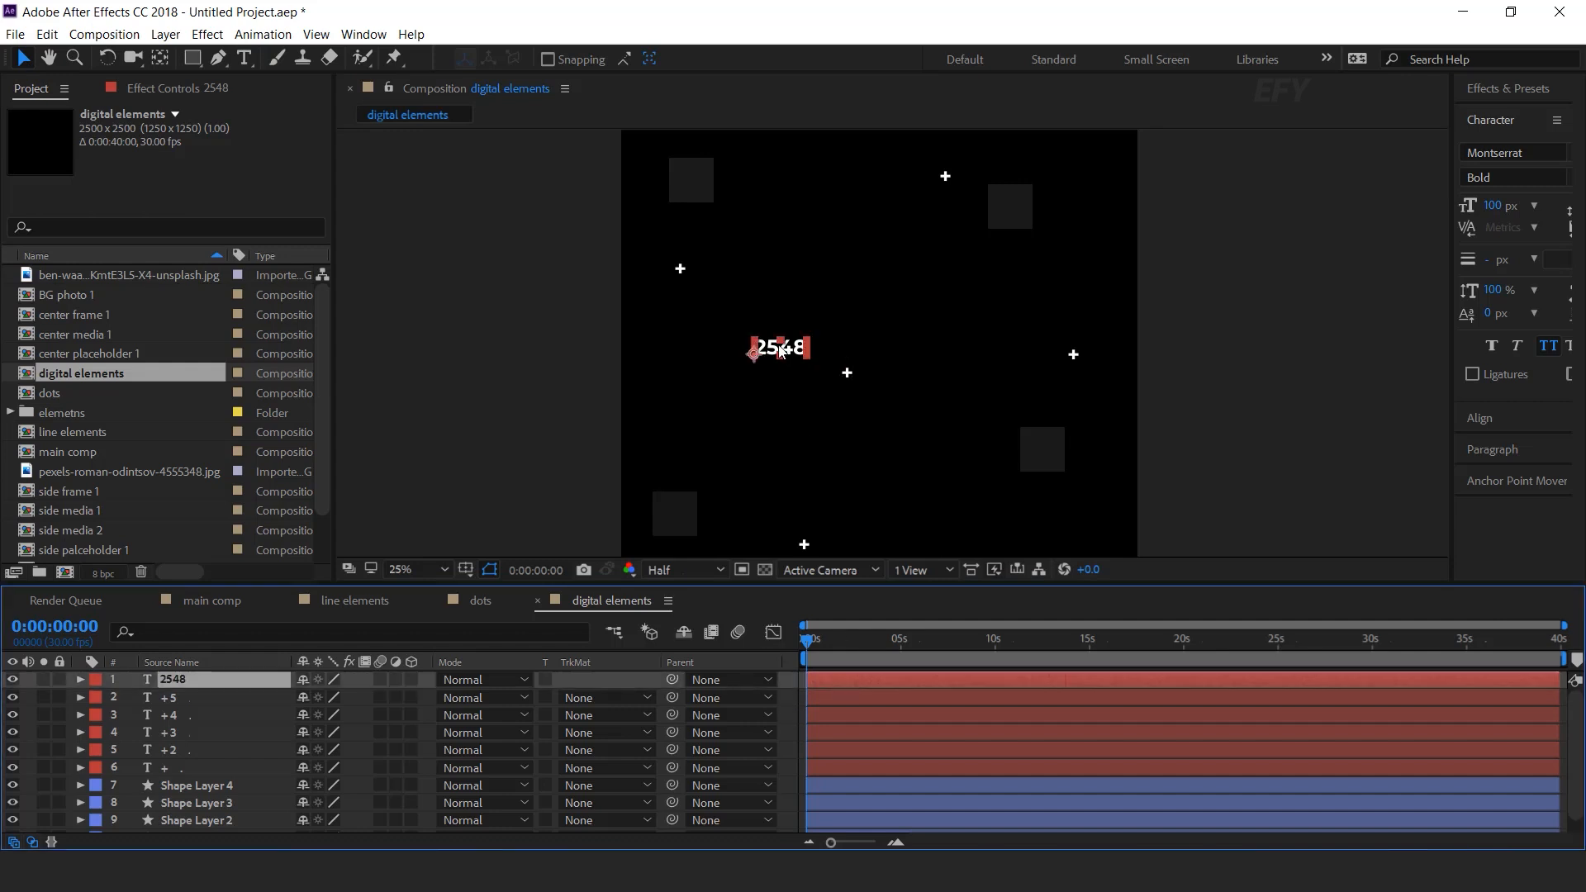
{"action": "left_click_drag", "start_coordinate": [1484, 213], "coordinate": [1398, 204]}
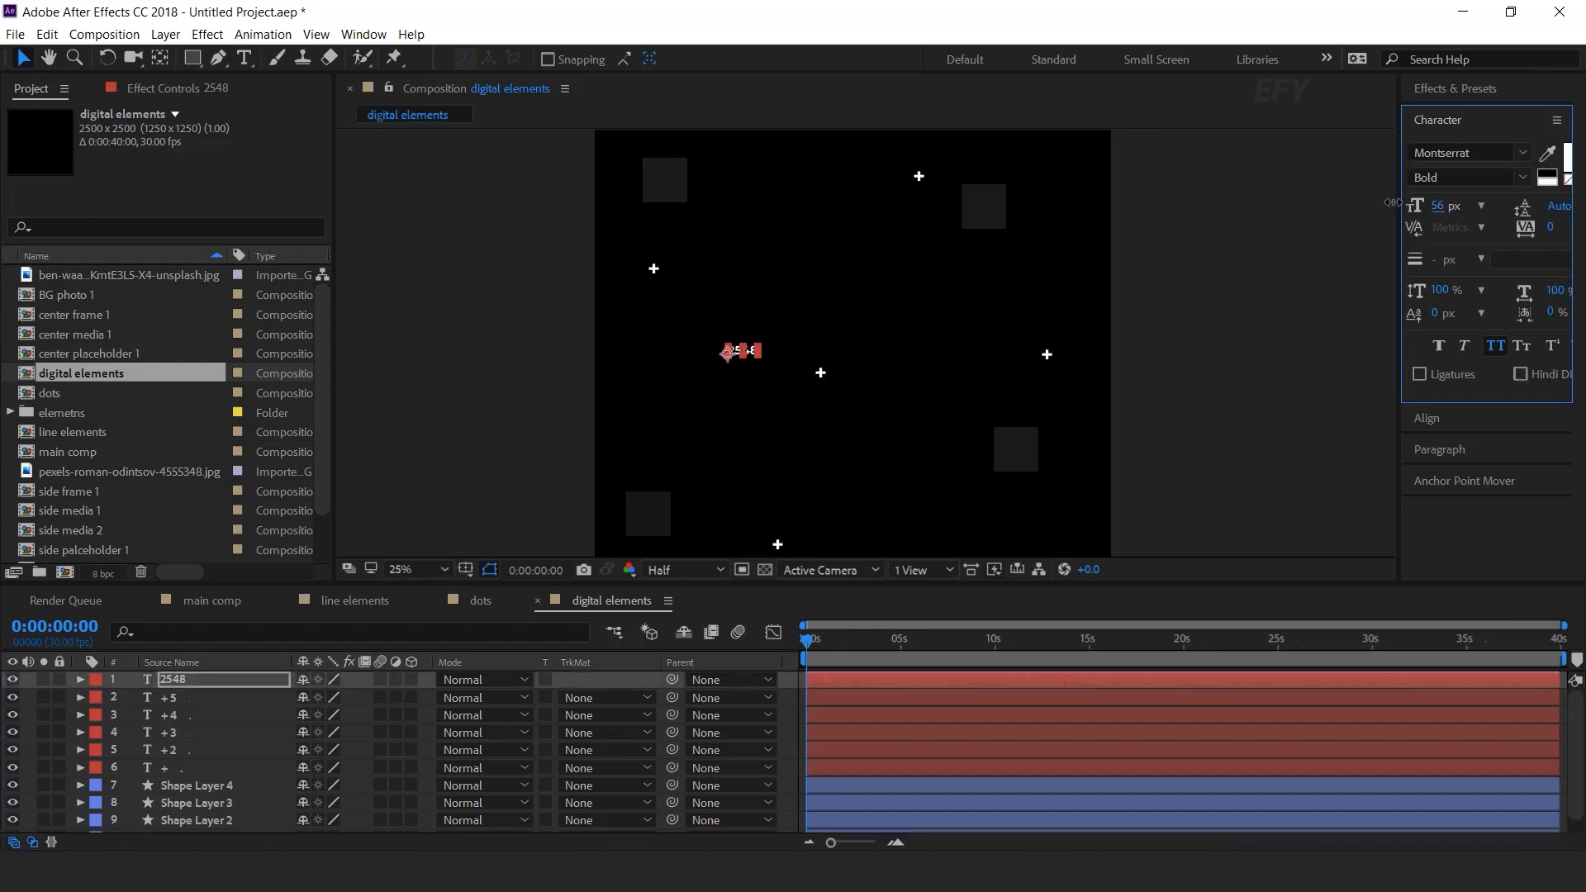
{"action": "left_click", "coordinate": [1352, 443]}
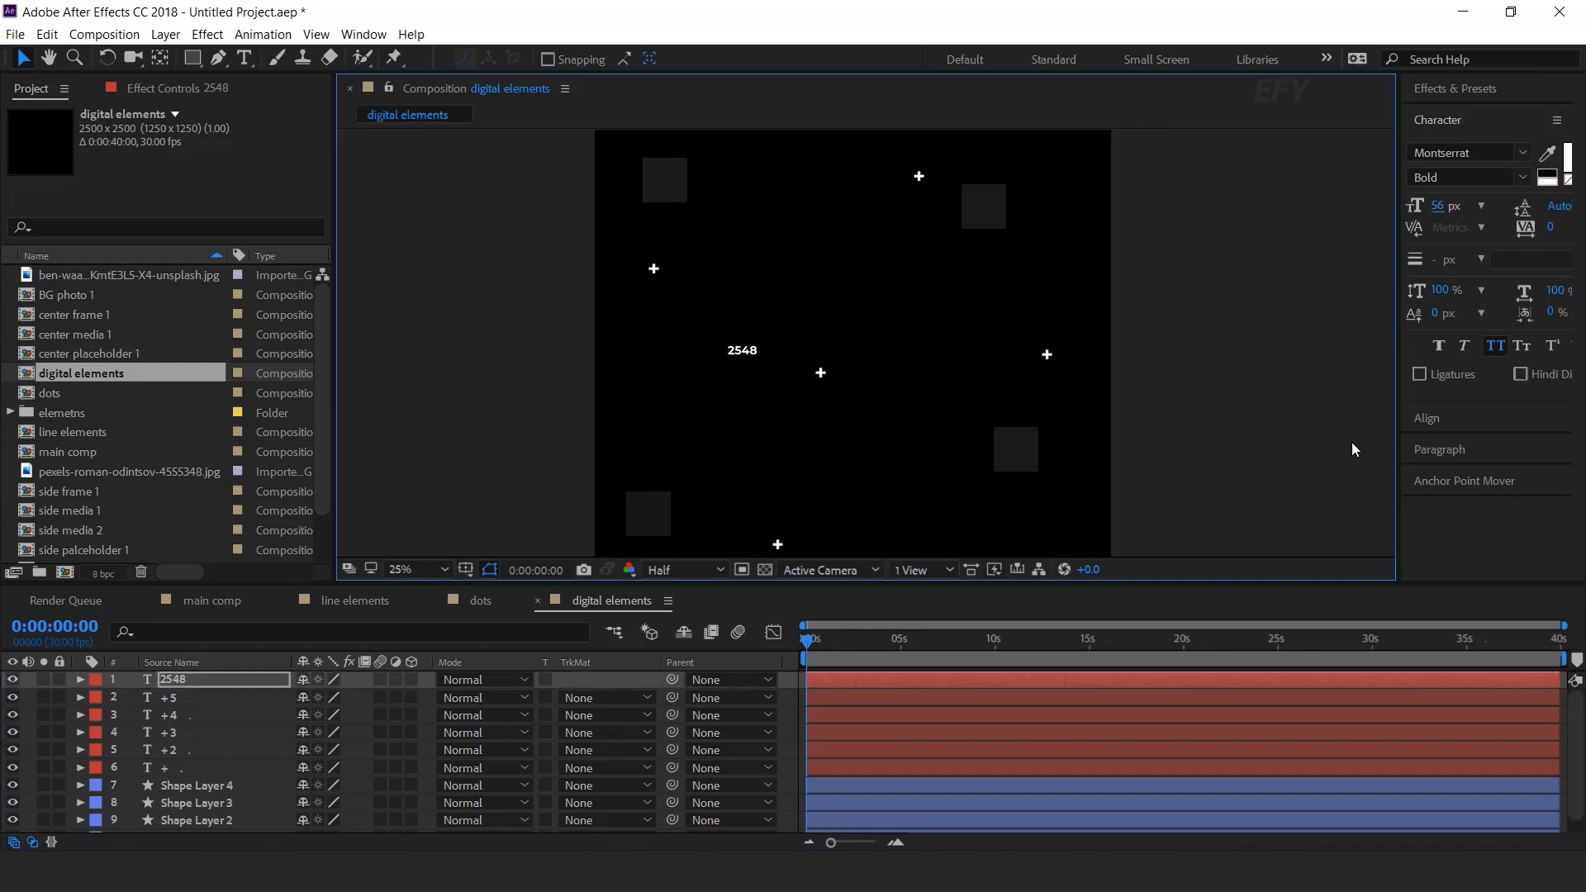
Add a Character Offset animator to the 2548 text layer
{"action": "left_click", "coordinate": [741, 359]}
{"action": "left_click", "coordinate": [127, 684]}
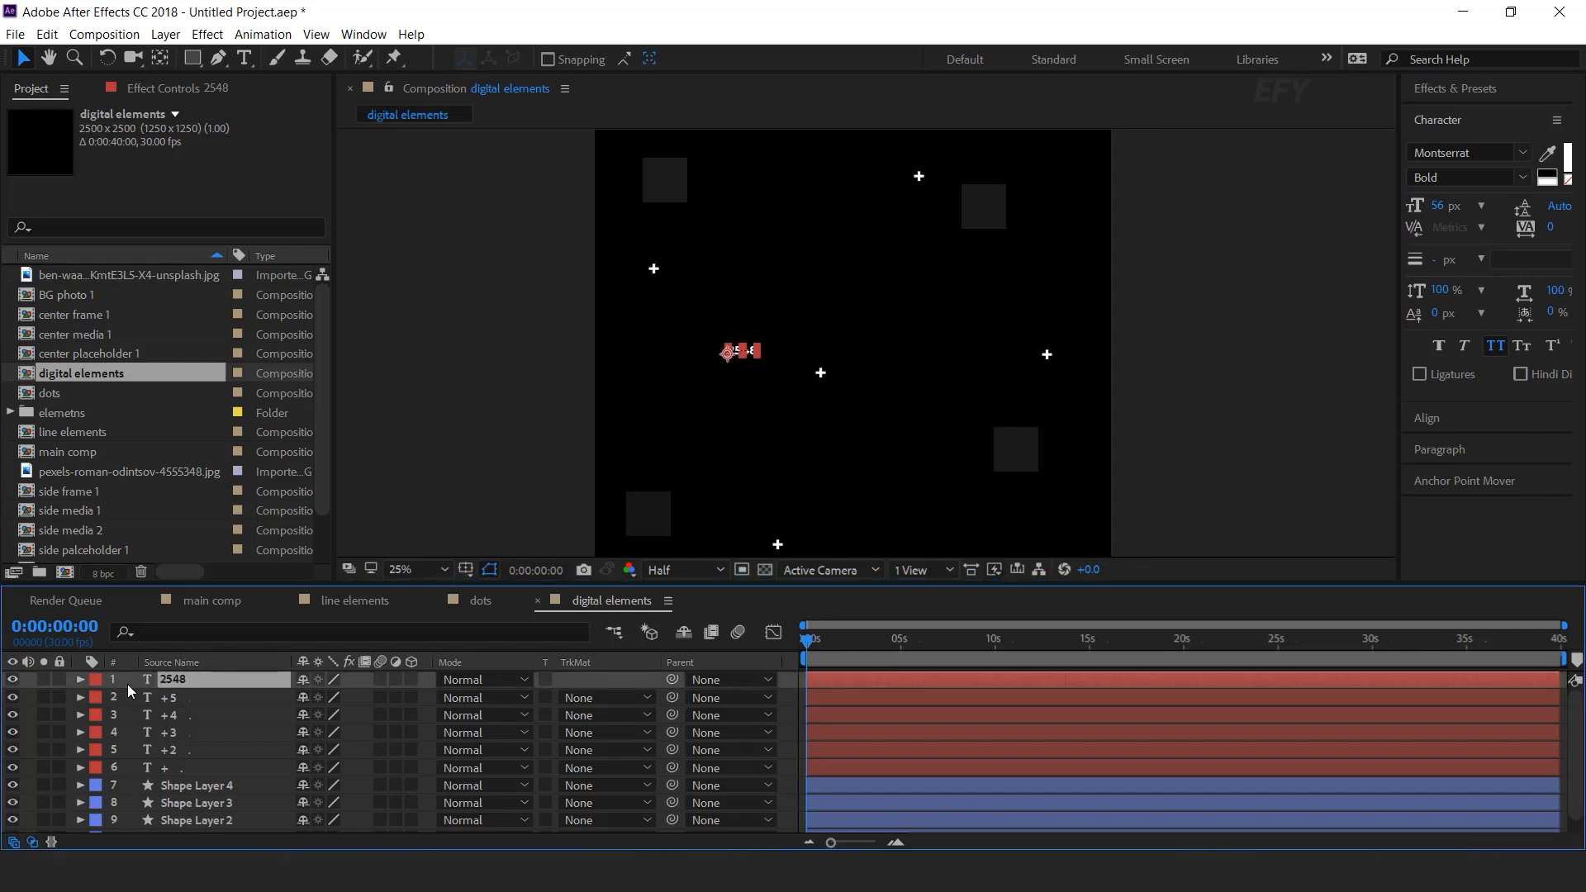
{"action": "left_click", "coordinate": [81, 680]}
{"action": "left_click", "coordinate": [422, 699]}
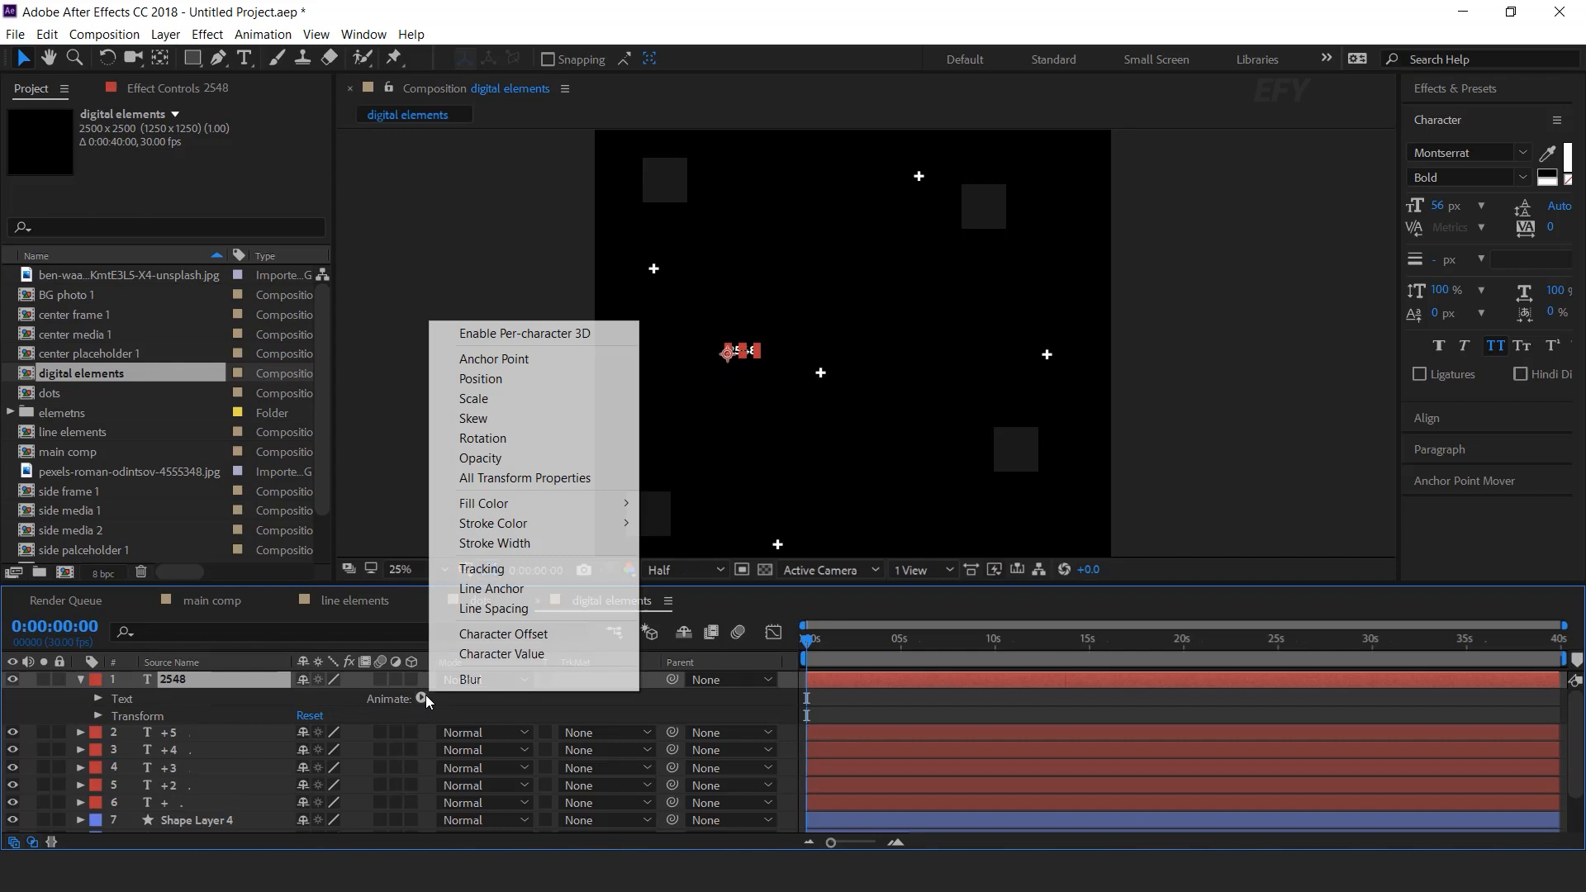
{"action": "left_click", "coordinate": [570, 634]}
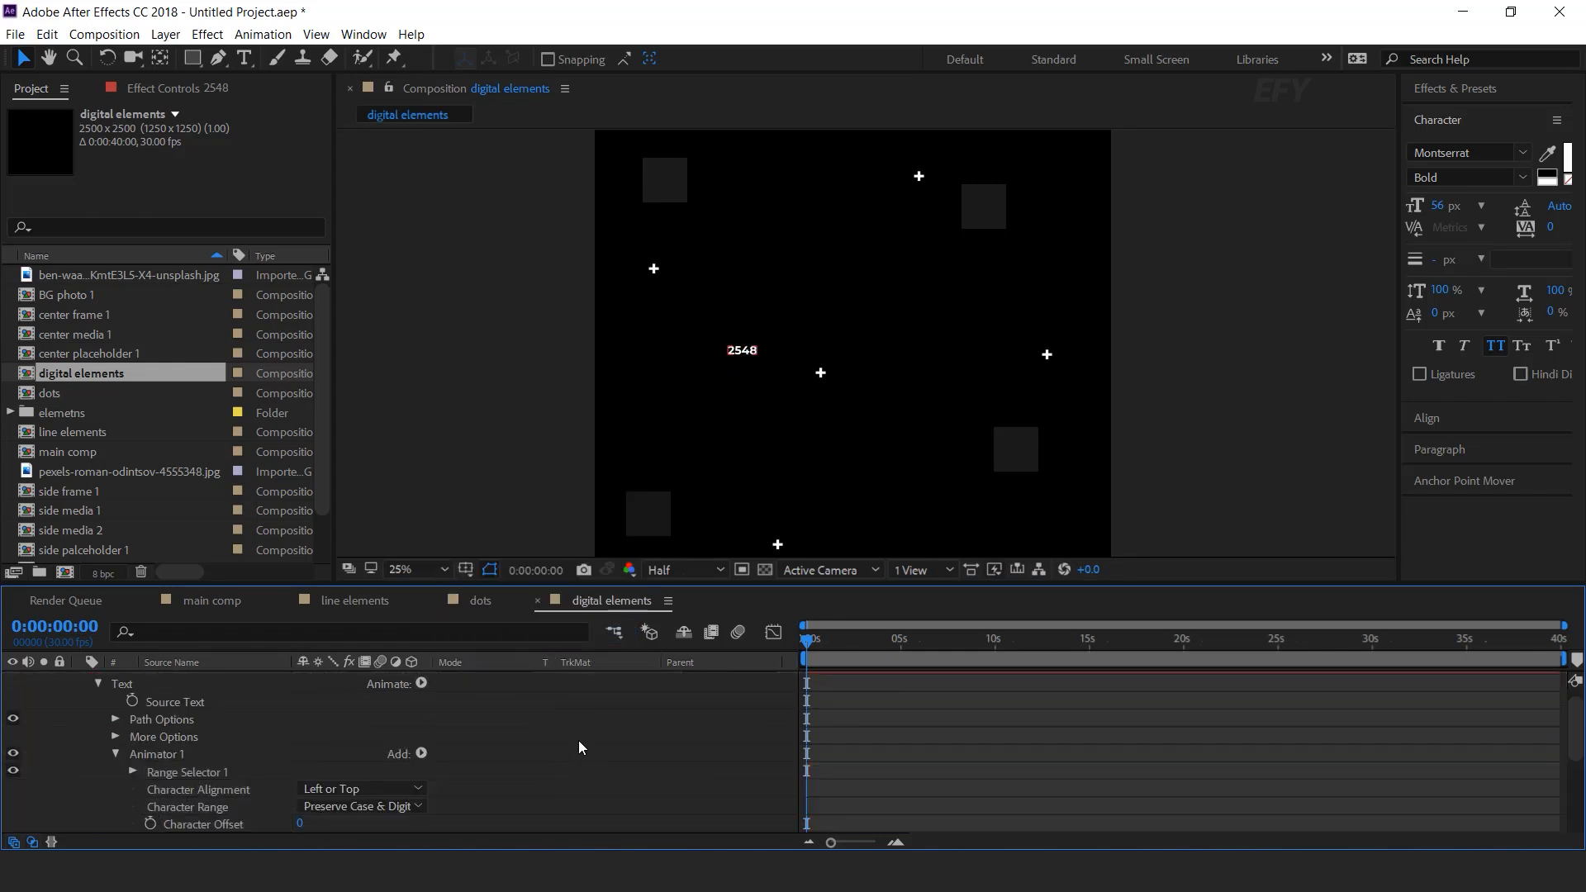
Add the expression wiggle(.2,3) to the animator's Character Offset and preview the changing digits
{"action": "scroll", "coordinate": [203, 772], "scroll_direction": "down", "scroll_amount": 2}
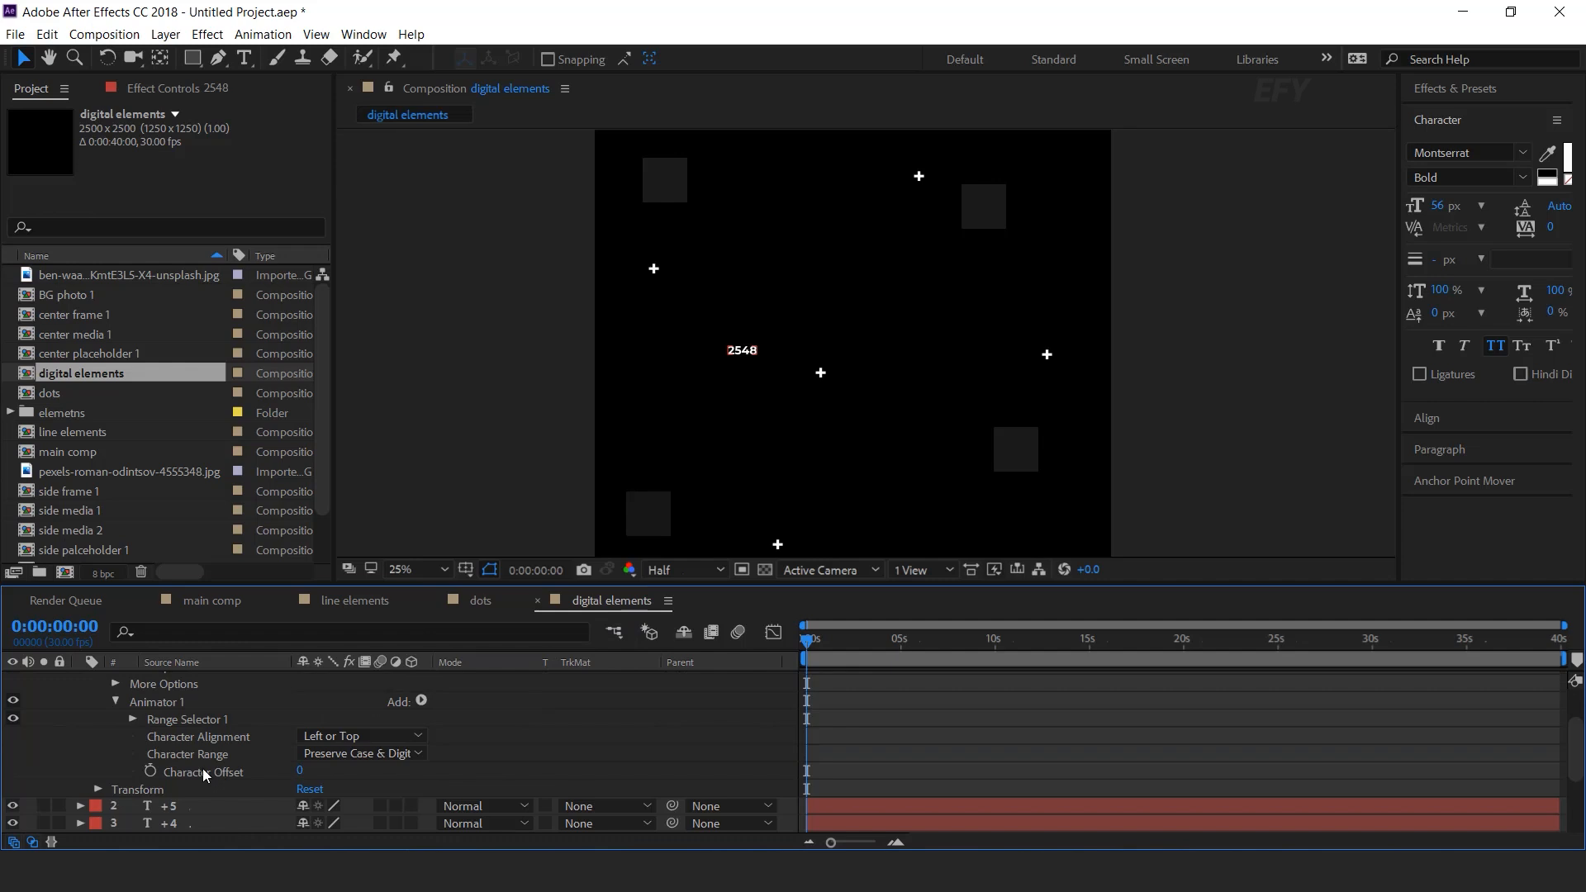
{"action": "left_click", "coordinate": [154, 772], "text": "alt"}
{"action": "type", "text": "wiggle("}
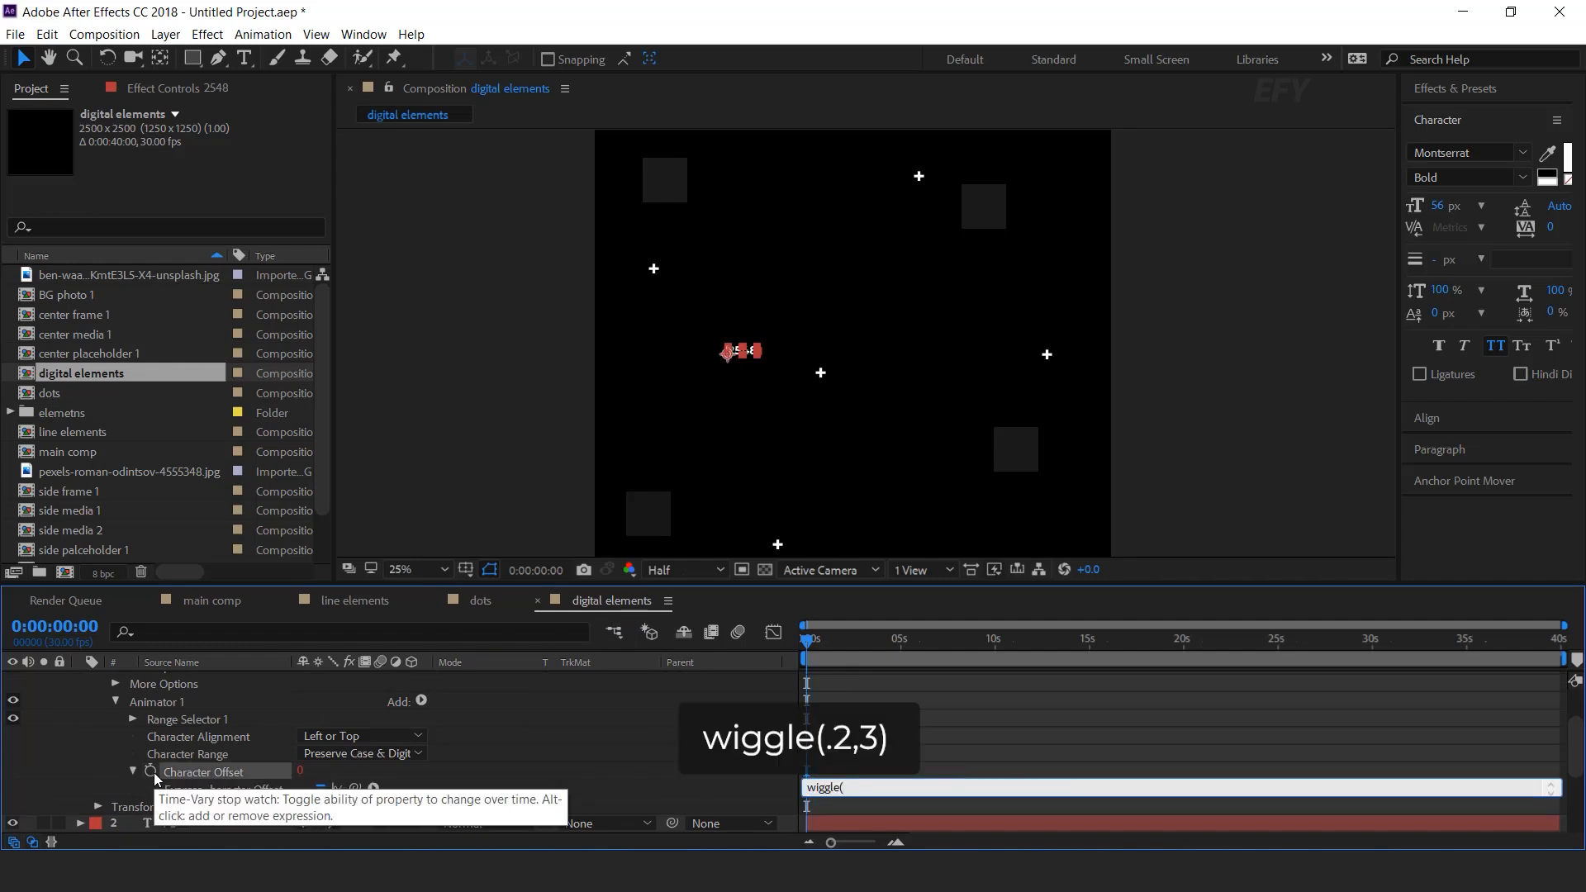
{"action": "type", "text": ".2,3)"}
{"action": "key", "text": "KP_Enter"}
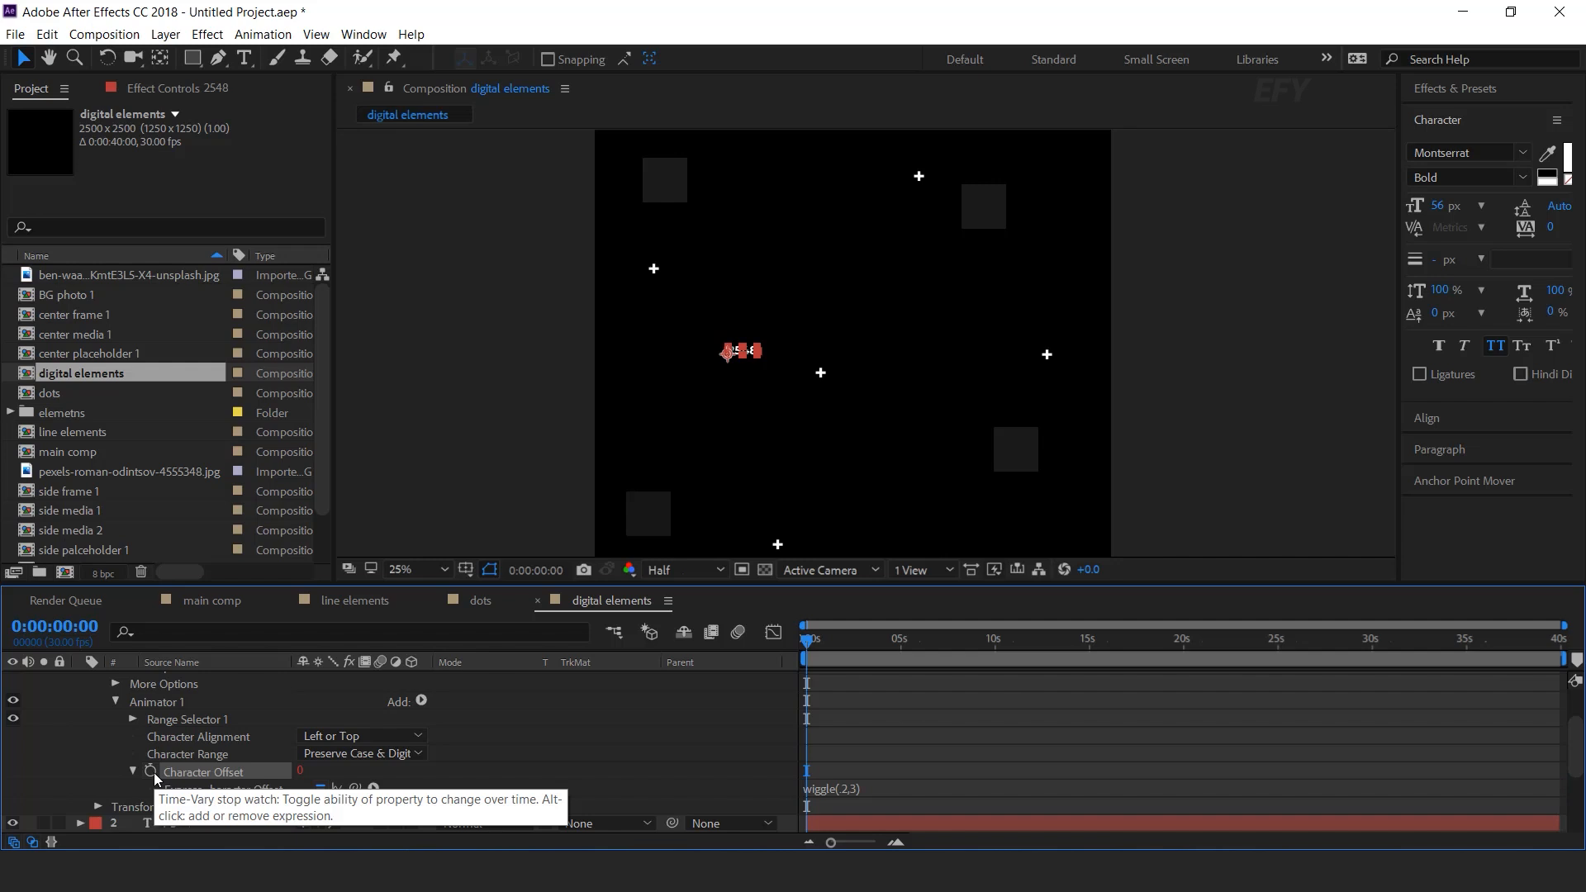
{"action": "key", "text": "space"}
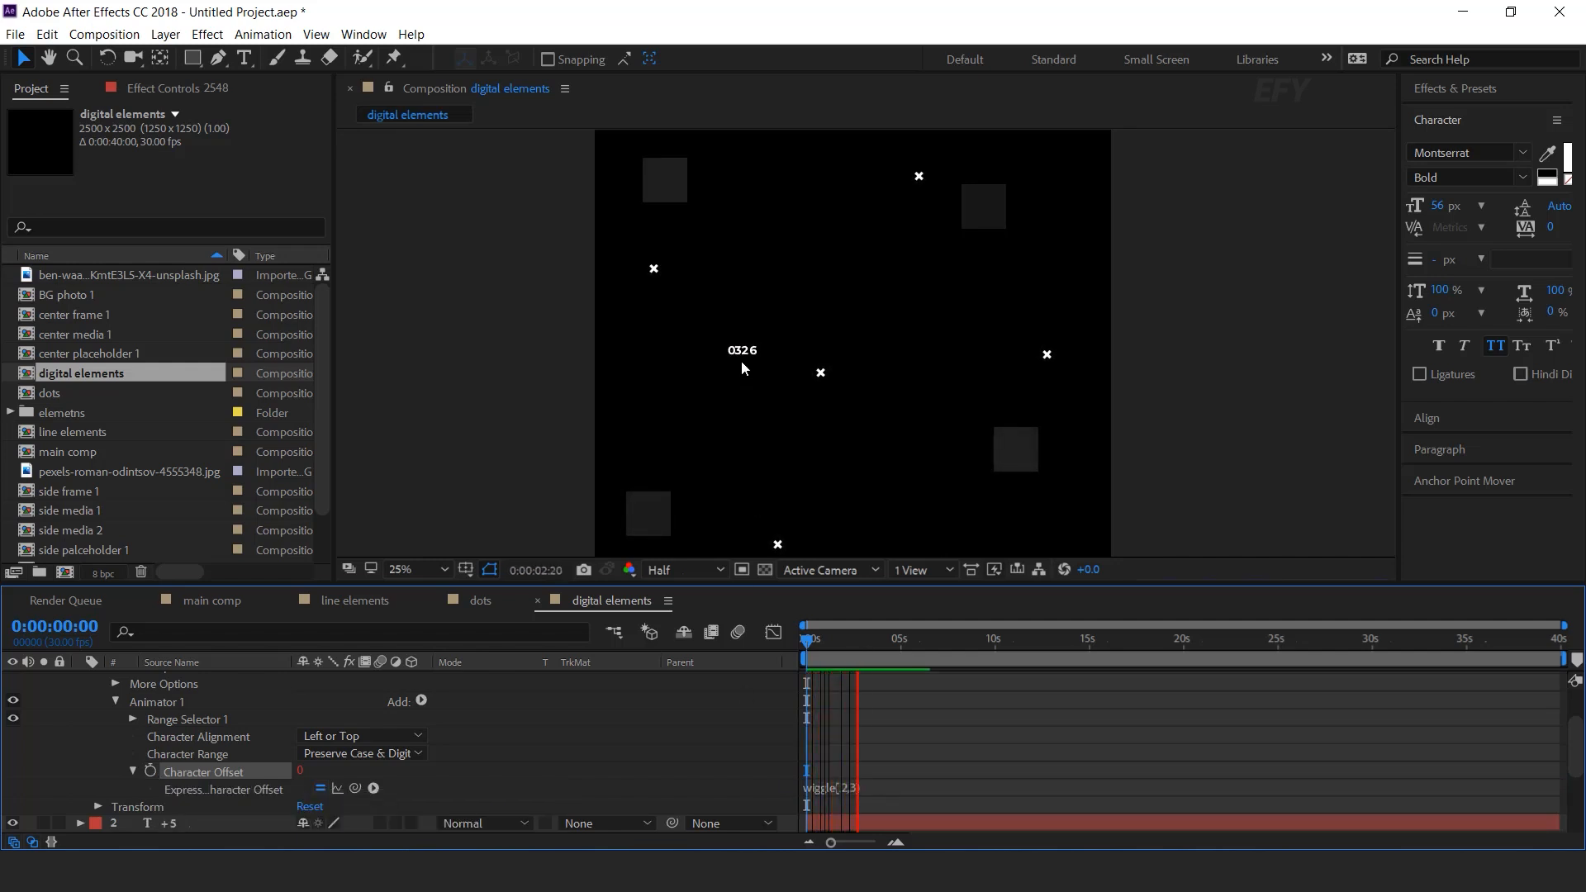
{"action": "left_click_drag", "start_coordinate": [834, 642], "coordinate": [824, 643]}
Duplicate the 2548 text layer four times and spread the copies around the composition among the squares and plus signs
{"action": "scroll", "coordinate": [81, 700], "scroll_direction": "up", "scroll_amount": 2}
{"action": "left_click", "coordinate": [80, 679]}
{"action": "left_click", "coordinate": [203, 695]}
{"action": "left_click", "coordinate": [210, 676]}
{"action": "key", "text": "ctrl+d"}
{"action": "left_click_drag", "start_coordinate": [744, 354], "coordinate": [1000, 520]}
{"action": "key", "text": "ctrl+d"}
{"action": "key", "text": "ctrl+d"}
{"action": "key", "text": "ctrl+d"}
{"action": "key", "text": "ctrl+d"}
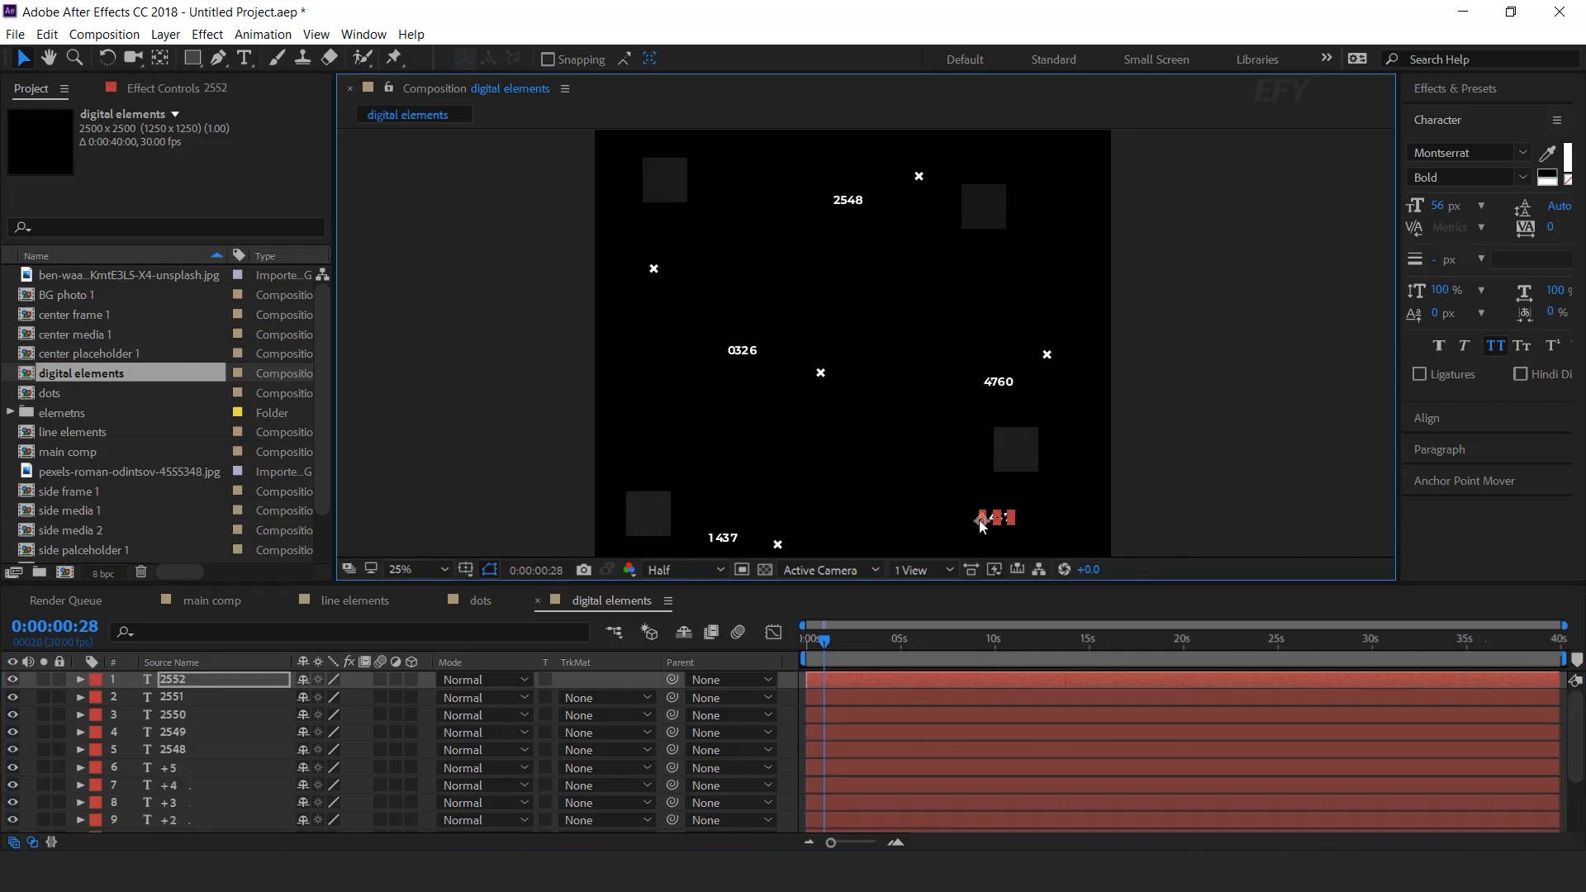
Preview the animation of all the number text layers together
{"action": "left_click", "coordinate": [1150, 494]}
{"action": "left_click", "coordinate": [188, 679]}
{"action": "key", "text": "Delete"}
{"action": "key", "text": "space"}
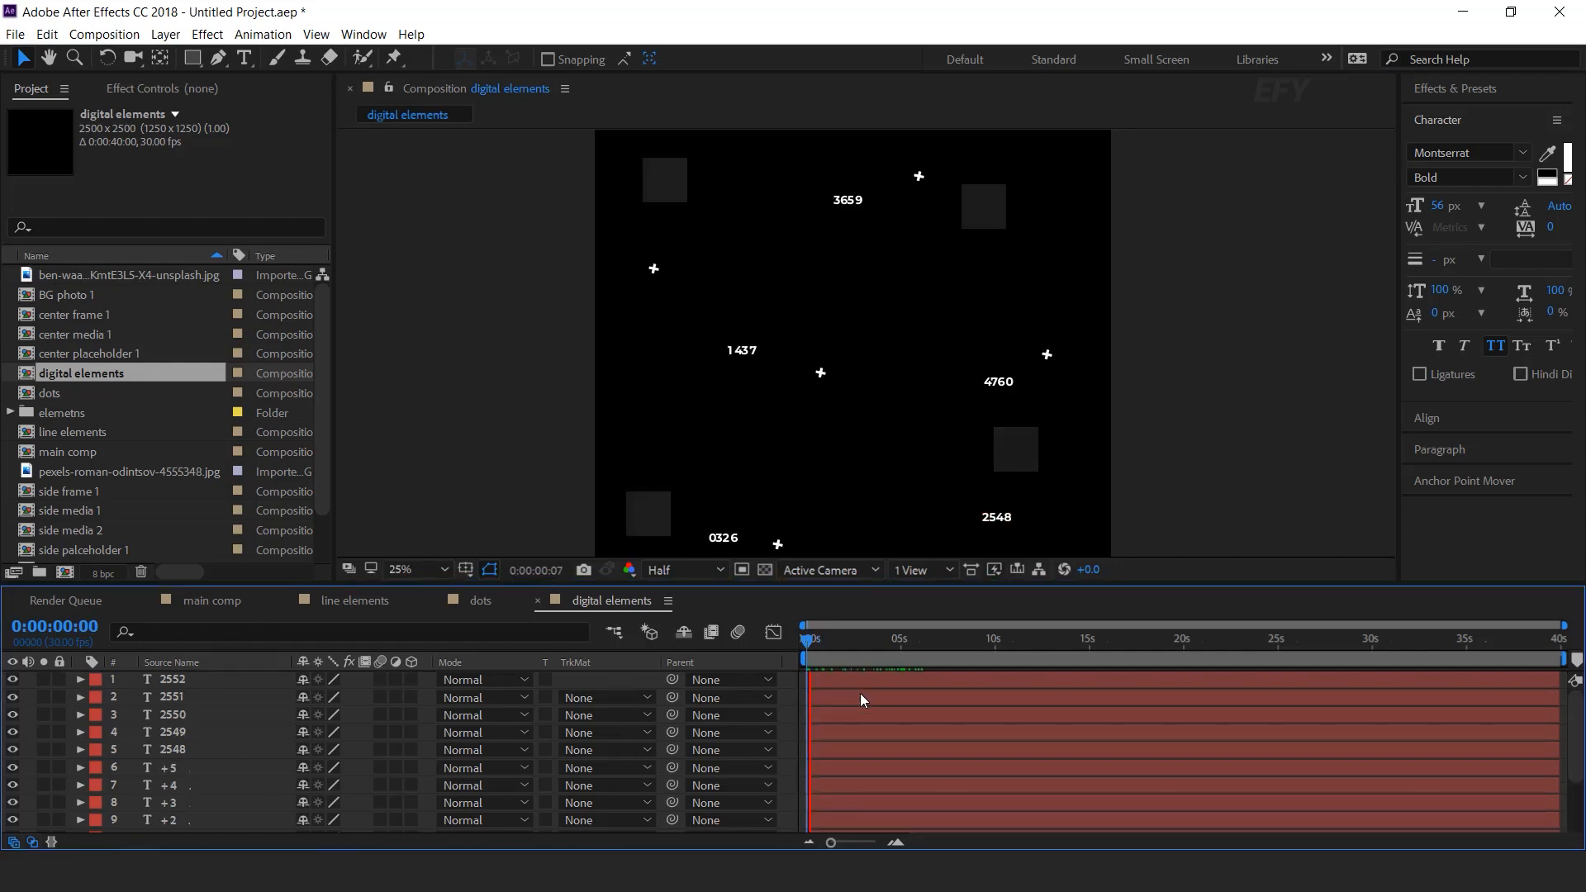
{"action": "left_click", "coordinate": [811, 646]}
{"action": "left_click_drag", "start_coordinate": [812, 646], "coordinate": [829, 641]}
Replace the source text of the four number copies with 5486, 2547, 3698 and 1256
{"action": "double_click", "coordinate": [180, 679]}
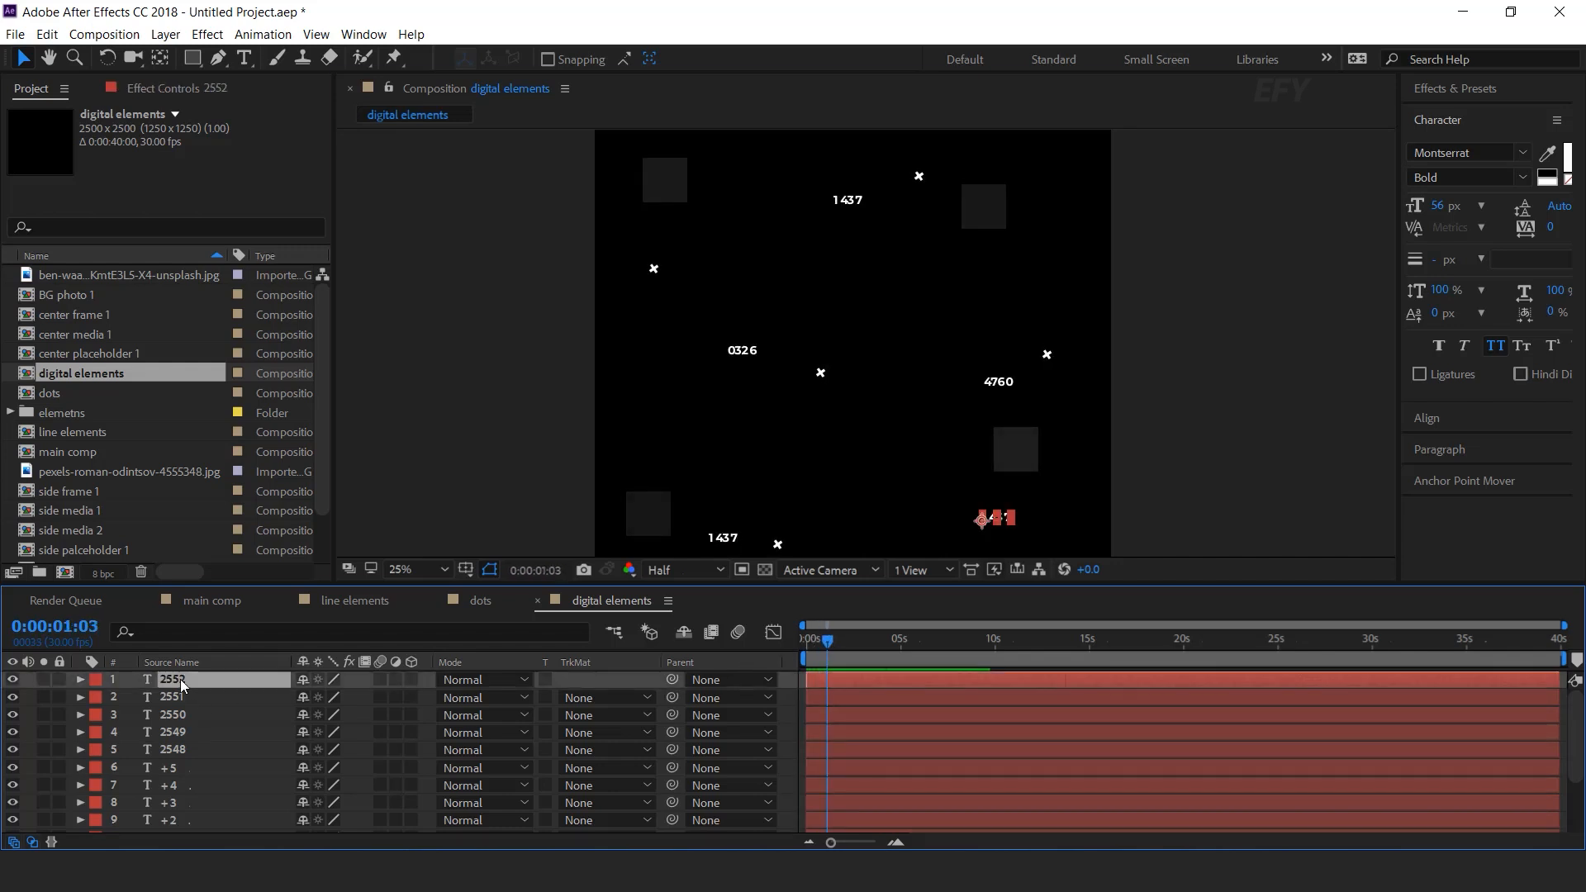
{"action": "type", "text": "5486"}
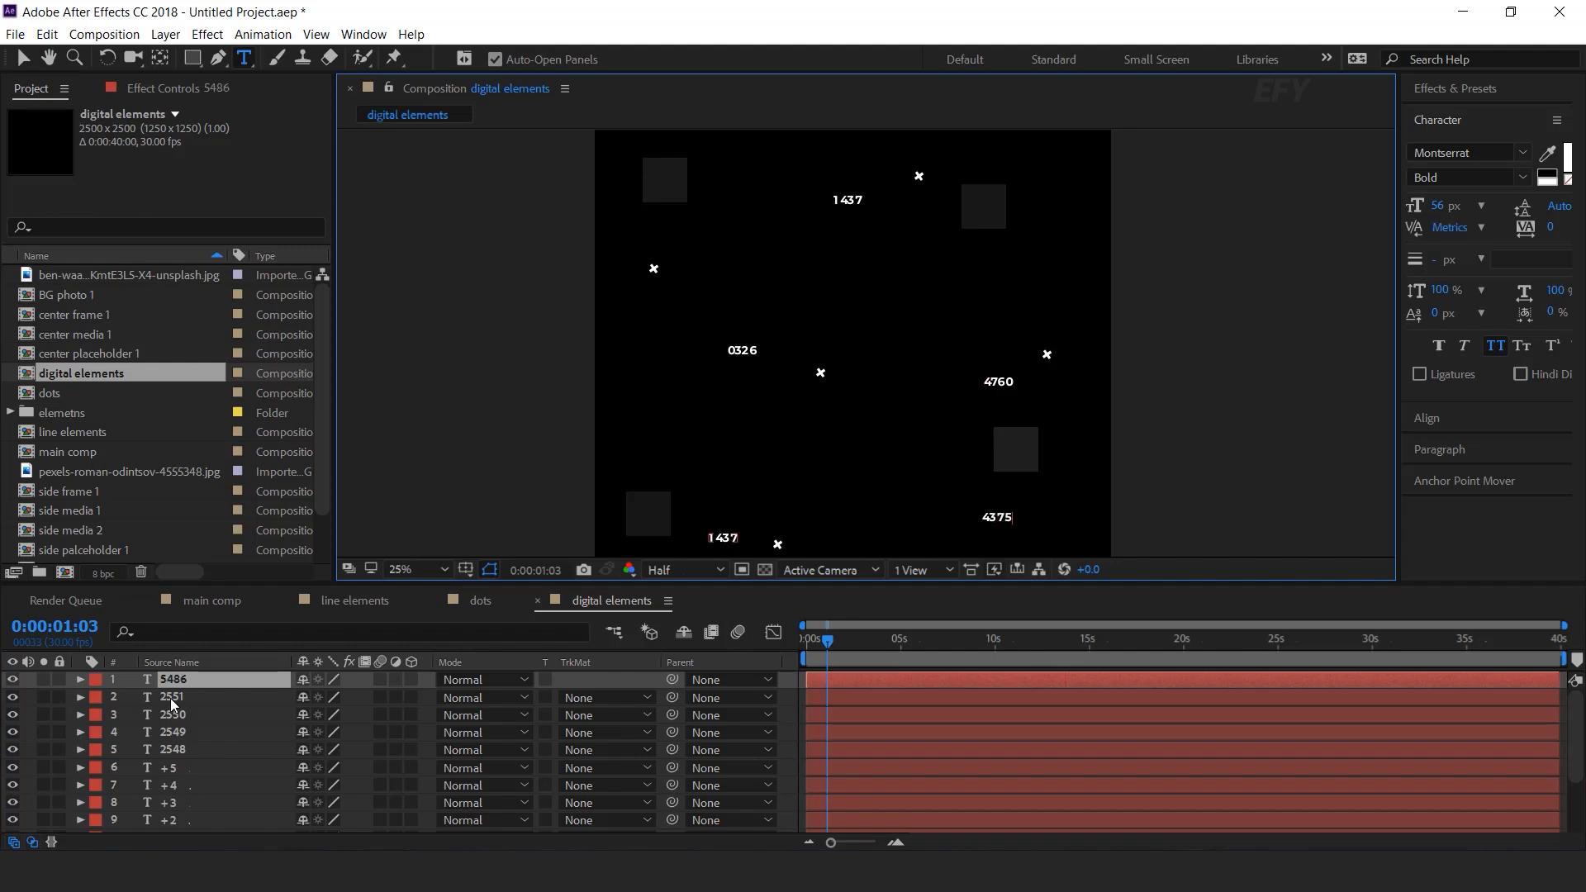
{"action": "double_click", "coordinate": [183, 716]}
{"action": "type", "text": "581"}
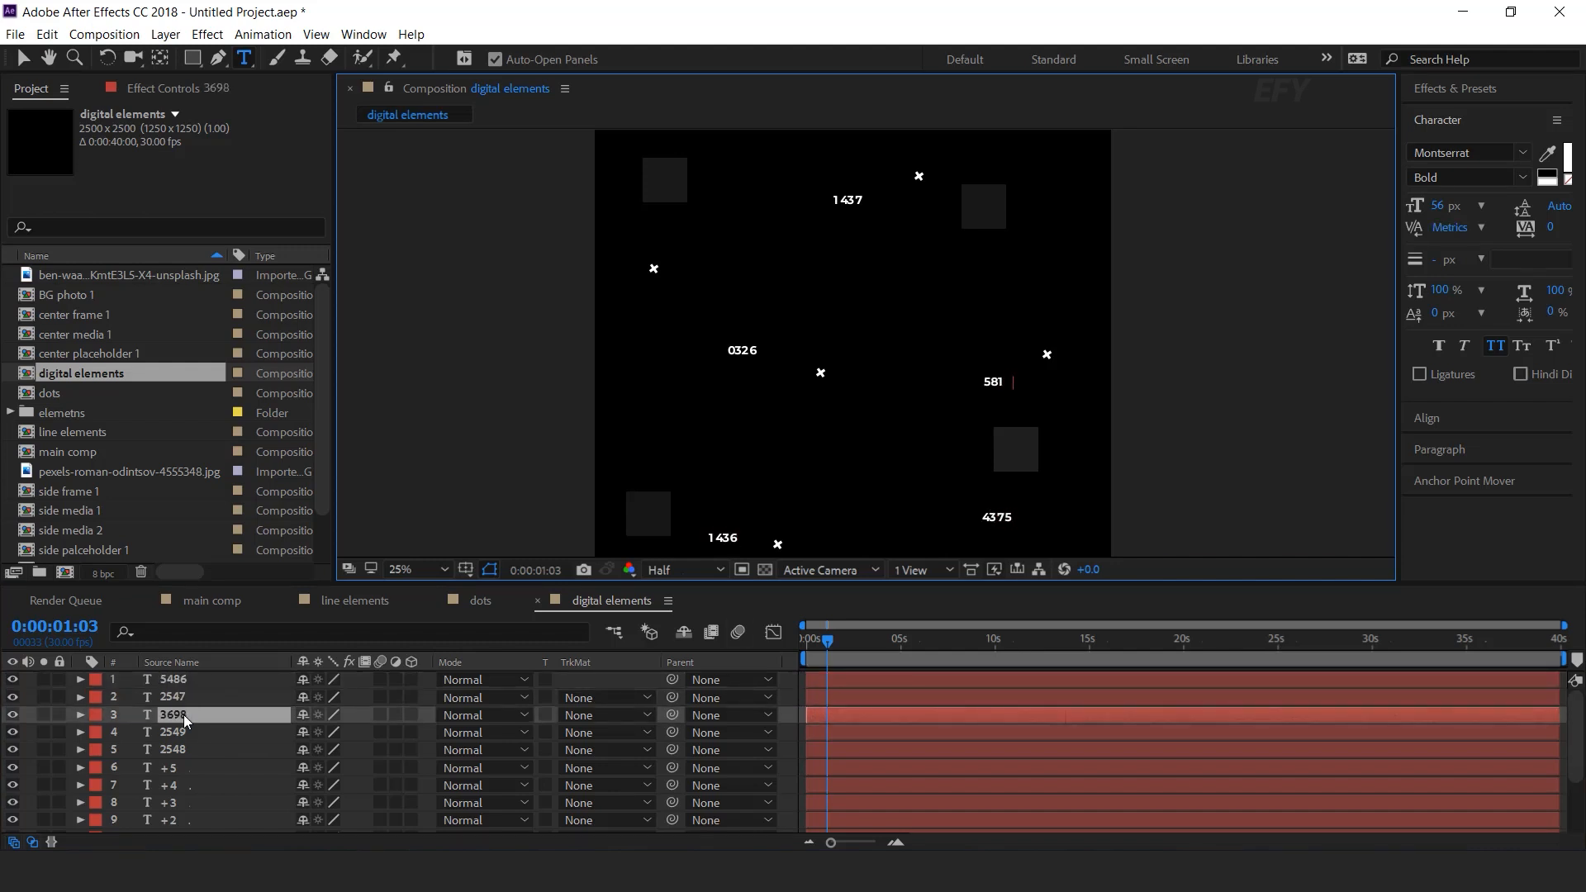
{"action": "type", "text": "0"}
{"action": "double_click", "coordinate": [185, 732]}
{"action": "type", "text": "0145"}
{"action": "double_click", "coordinate": [185, 751]}
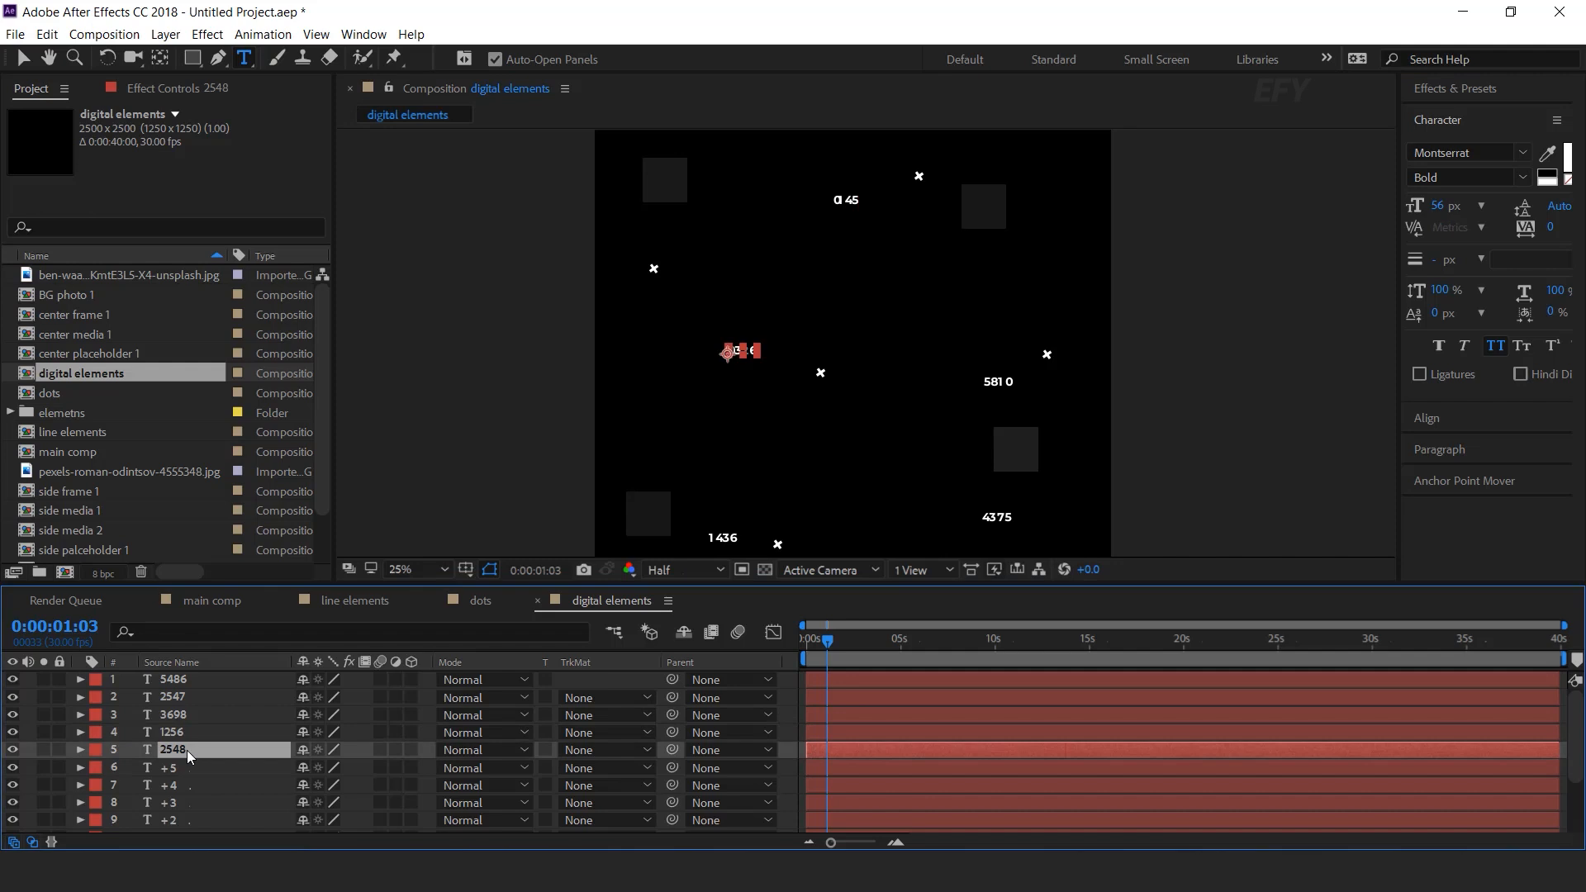
Return to the start of the timeline and turn every layer in the composition into a 3D layer
{"action": "mouse_move", "coordinate": [826, 640]}
{"action": "left_mouse_down"}
{"action": "mouse_move", "coordinate": [909, 643]}
{"action": "mouse_move", "coordinate": [805, 643]}
{"action": "left_mouse_up"}
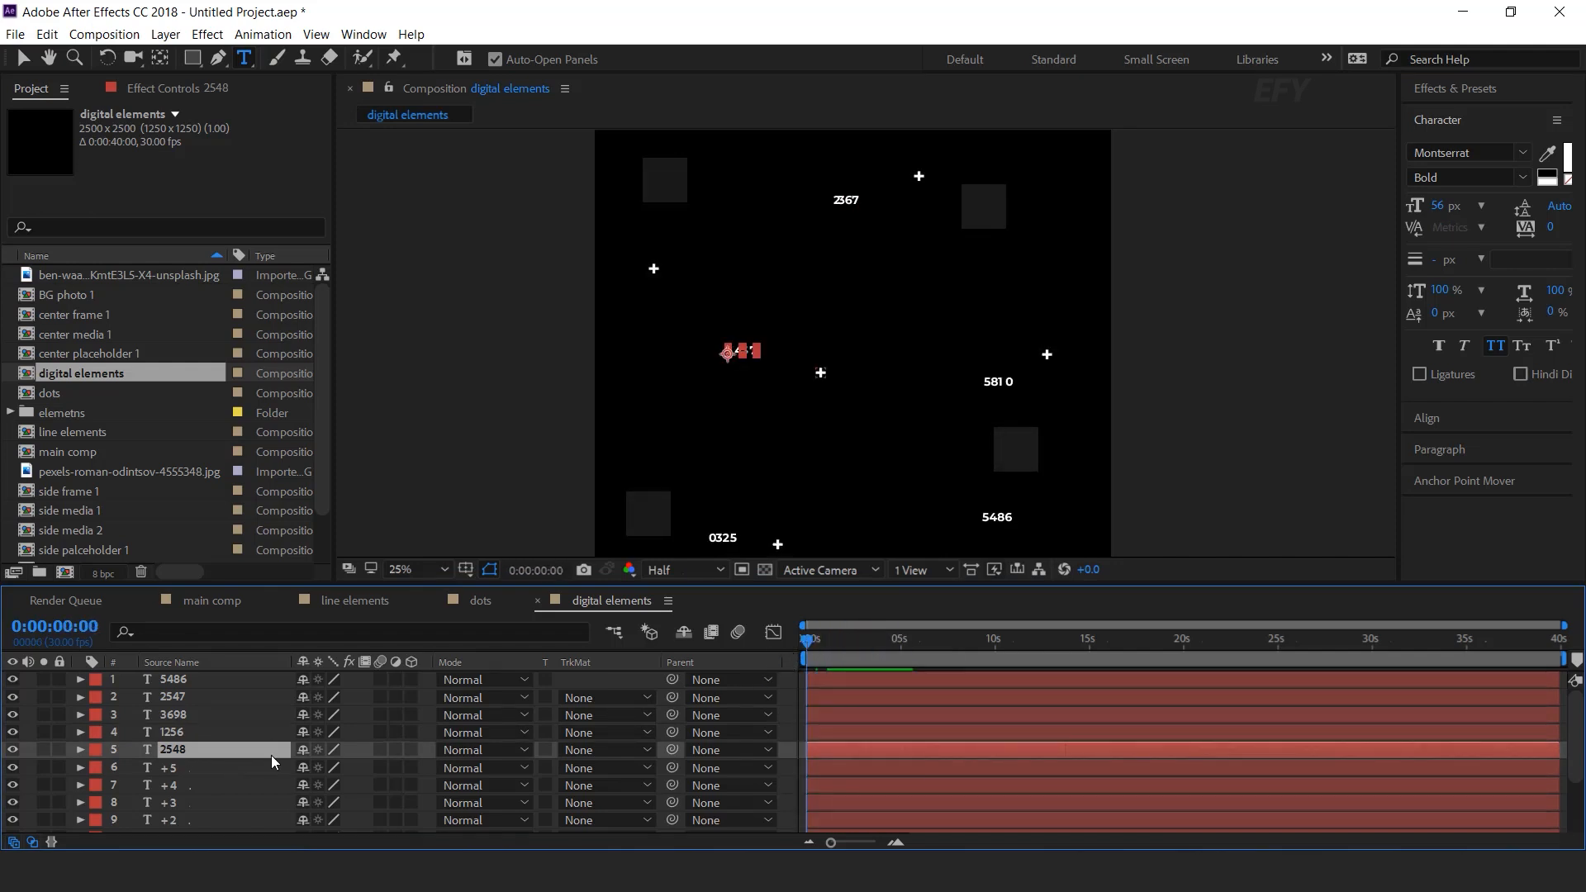
{"action": "key", "text": "ctrl+a"}
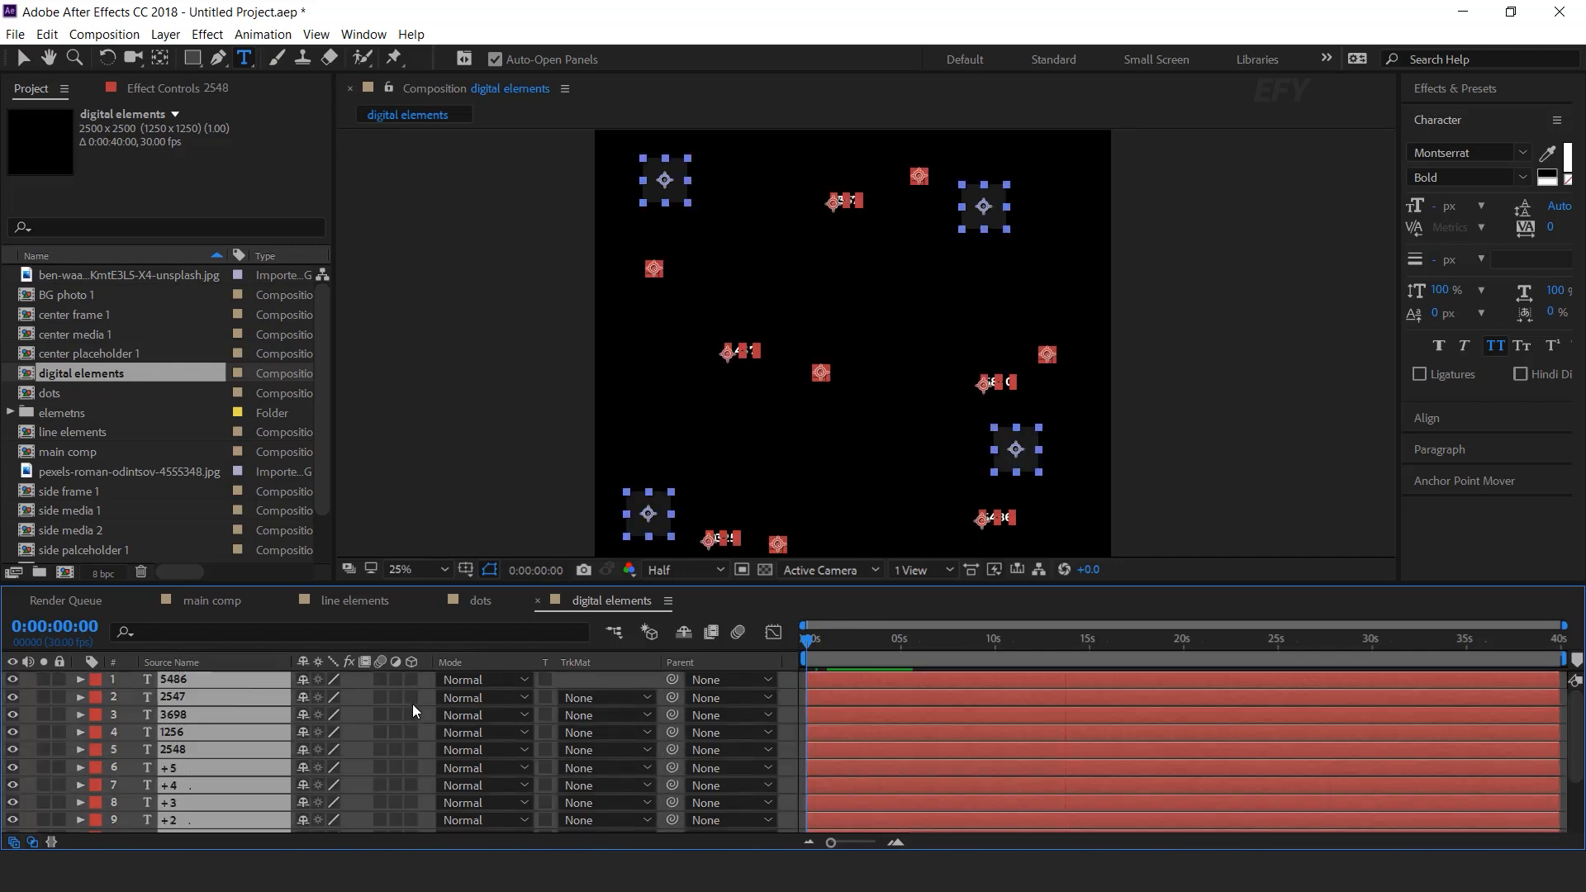
{"action": "left_click", "coordinate": [412, 680]}
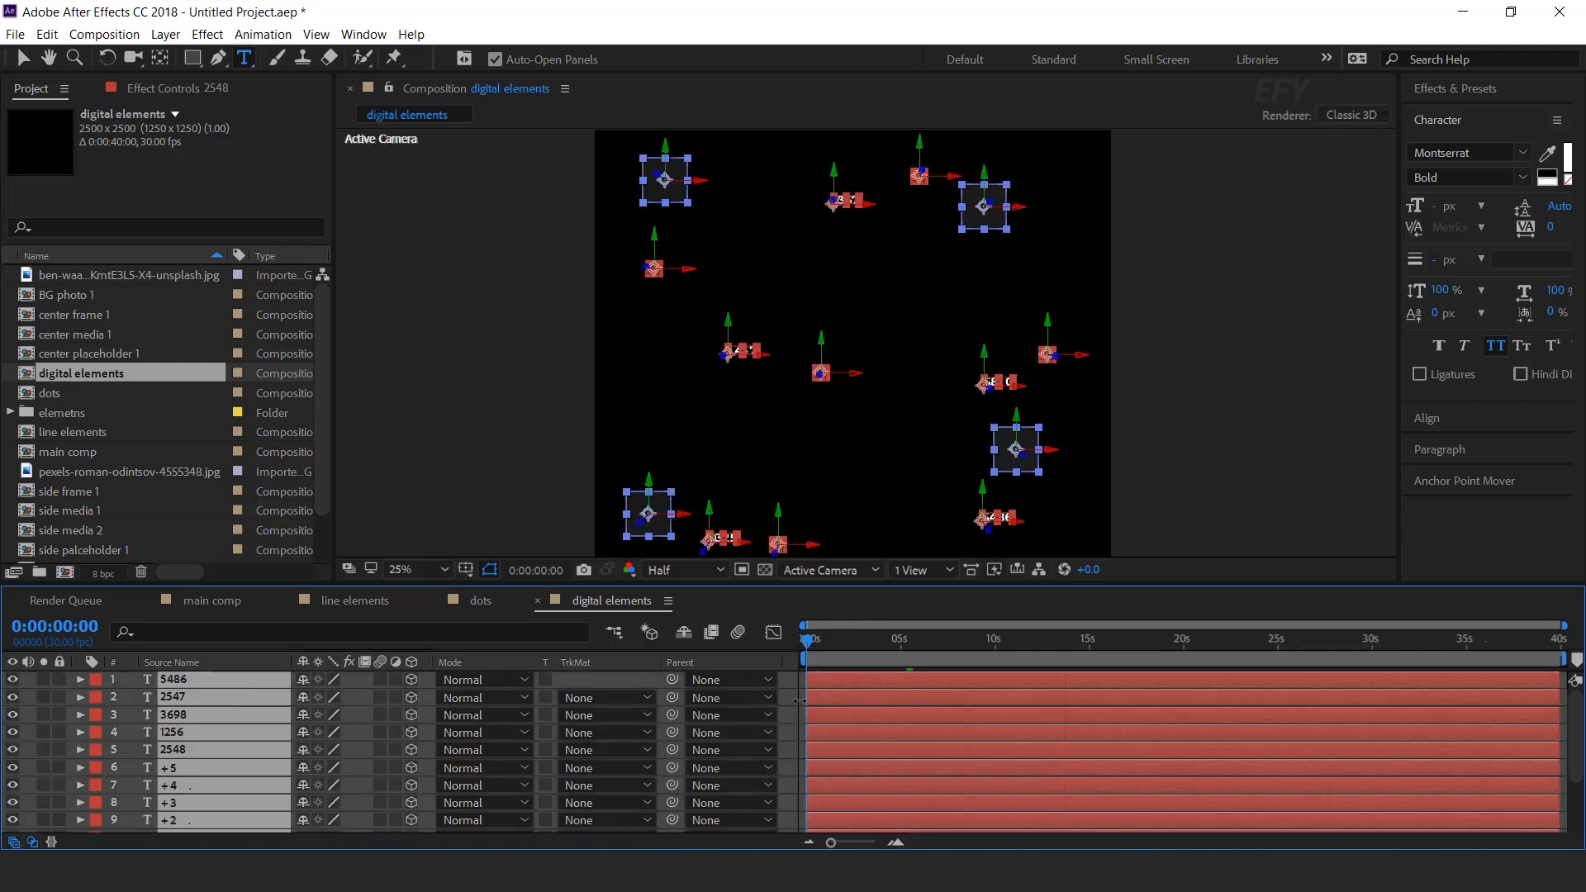
{"action": "key", "text": "ctrl+shift+a"}
Split the composition viewer into two side-by-side views, showing Top and Active Camera
{"action": "left_click", "coordinate": [921, 570]}
{"action": "left_click", "coordinate": [1004, 611]}
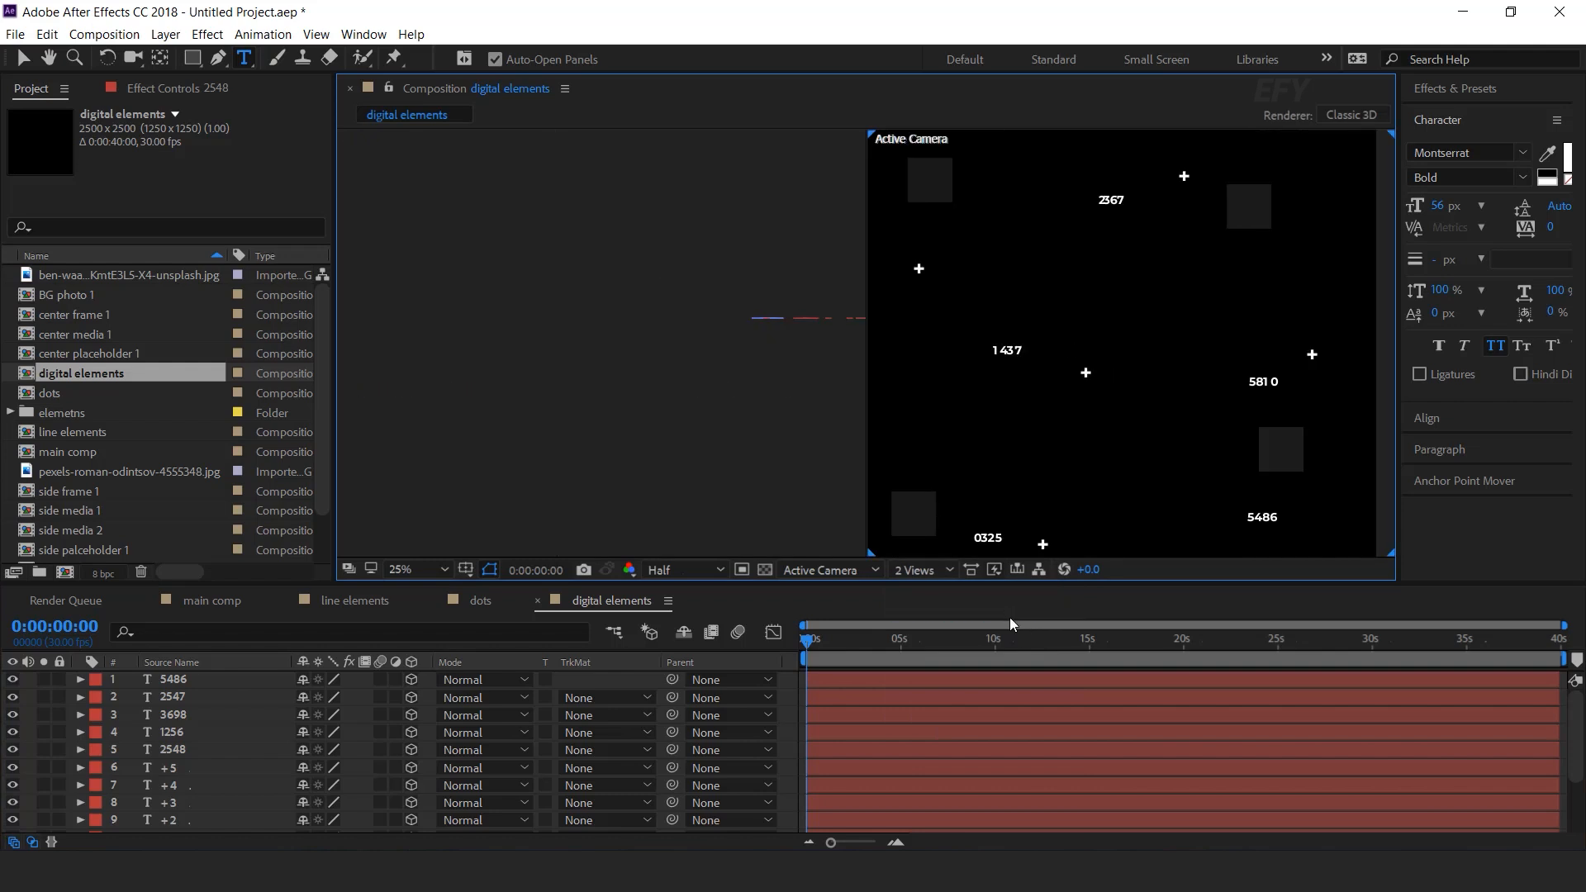
{"action": "key", "text": "v"}
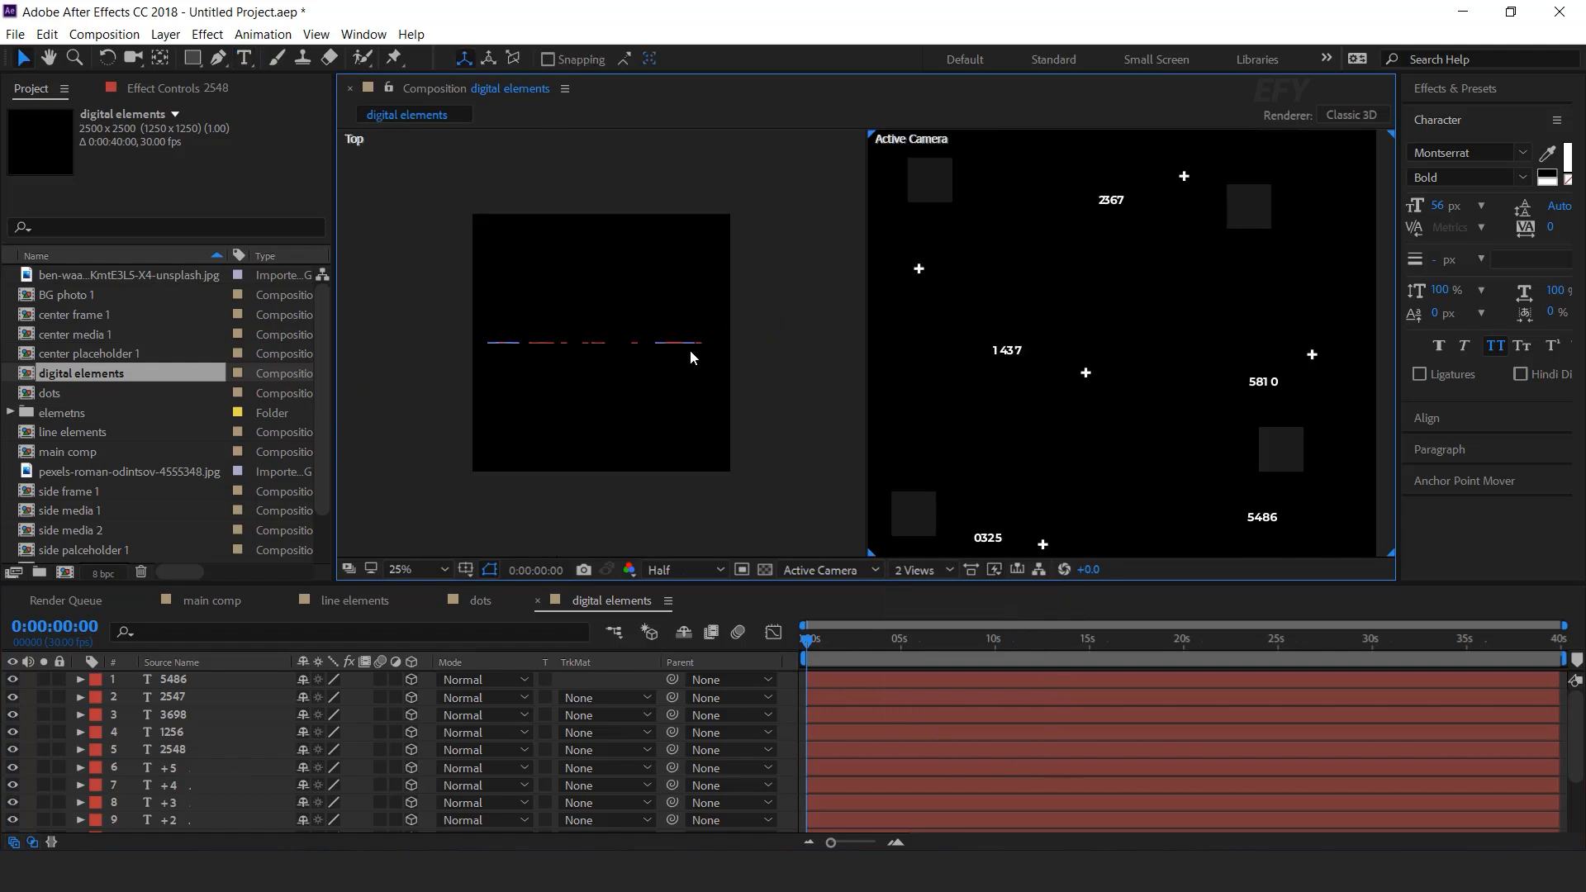
Scatter the squares, plus signs and numbers at different depths by moving them forward and back in the Top view
{"action": "left_click", "coordinate": [676, 344]}
{"action": "left_click_drag", "start_coordinate": [666, 363], "coordinate": [675, 463]}
{"action": "left_click", "coordinate": [677, 350]}
{"action": "left_click", "coordinate": [677, 344]}
{"action": "left_click_drag", "start_coordinate": [671, 337], "coordinate": [668, 281]}
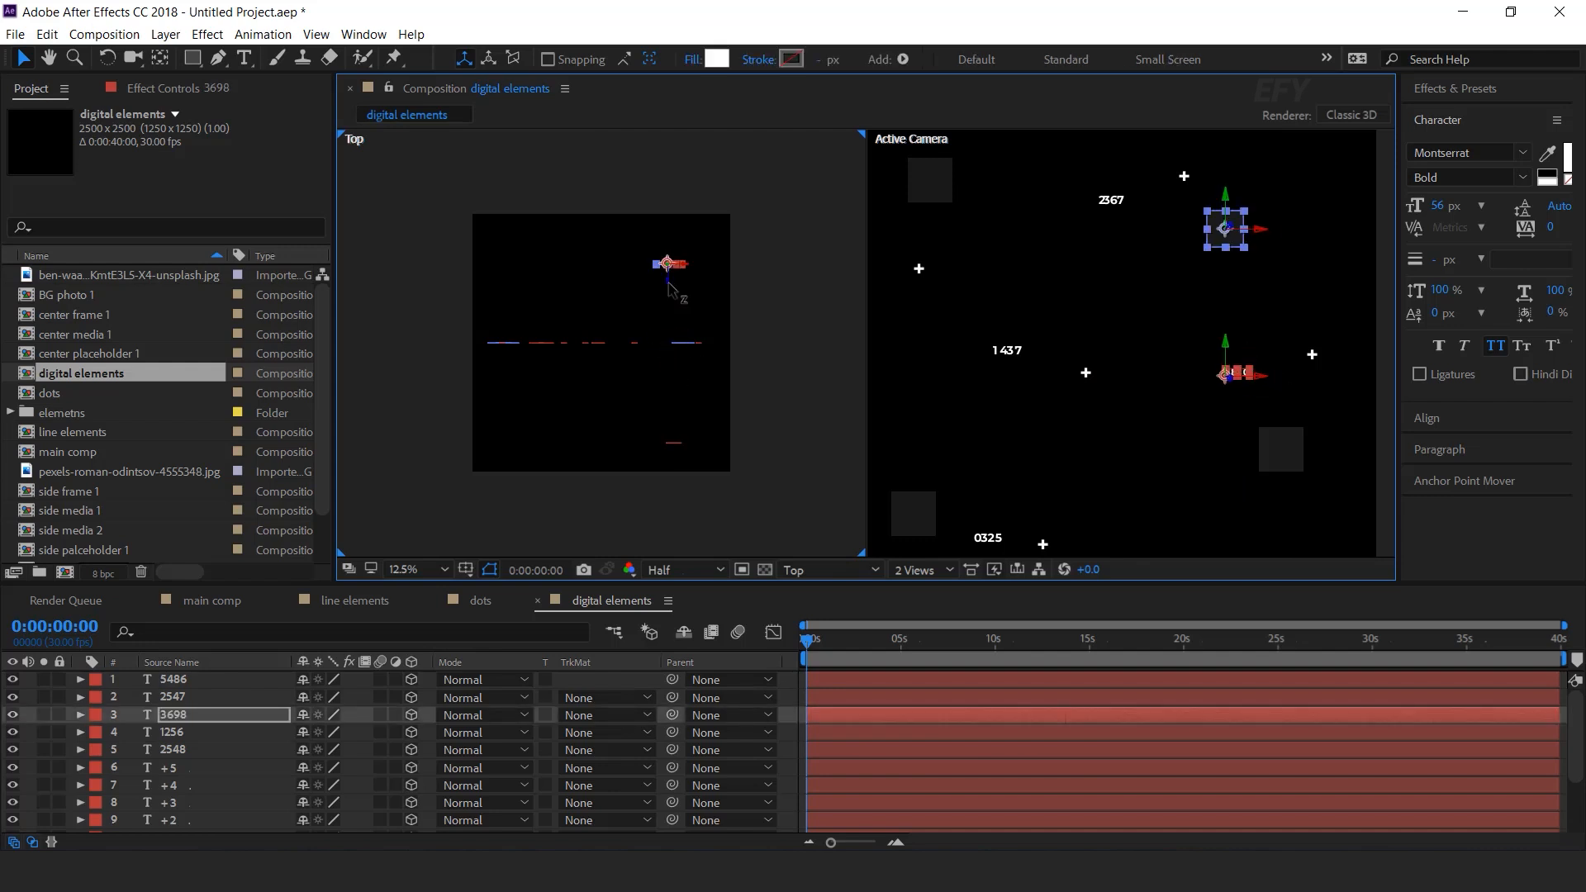
{"action": "left_click", "coordinate": [503, 343]}
{"action": "left_click_drag", "start_coordinate": [504, 359], "coordinate": [537, 420]}
{"action": "left_click", "coordinate": [540, 343]}
{"action": "left_click", "coordinate": [598, 342]}
{"action": "left_click_drag", "start_coordinate": [592, 362], "coordinate": [595, 435]}
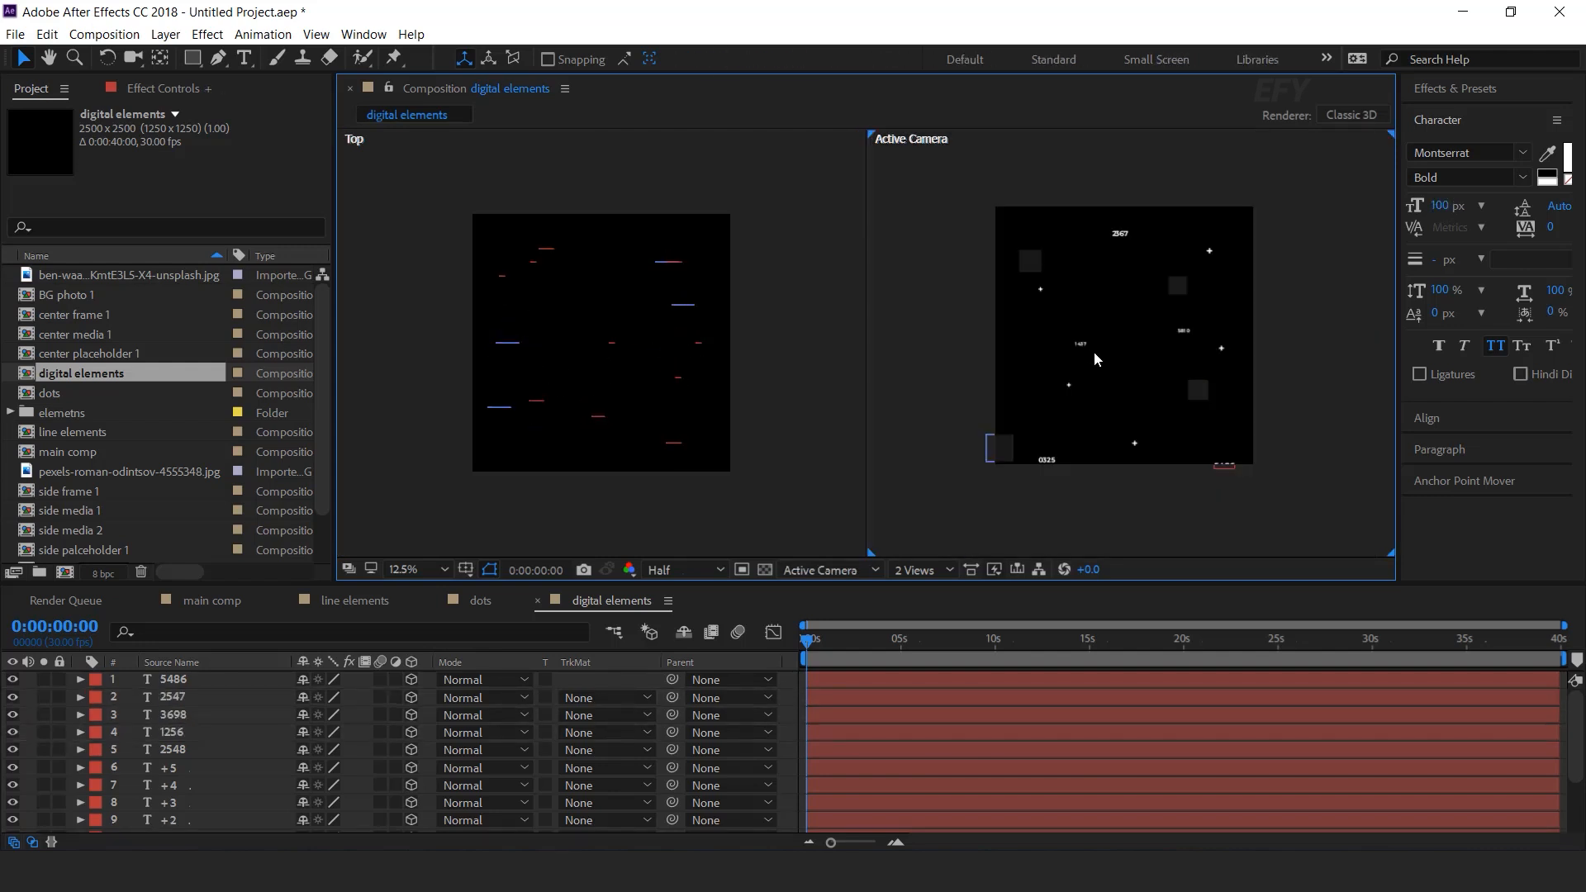
Shift the 2548 number and the +5 plus sign slightly left in the Active Camera view, and lower the plus sign
{"action": "left_click", "coordinate": [1092, 346]}
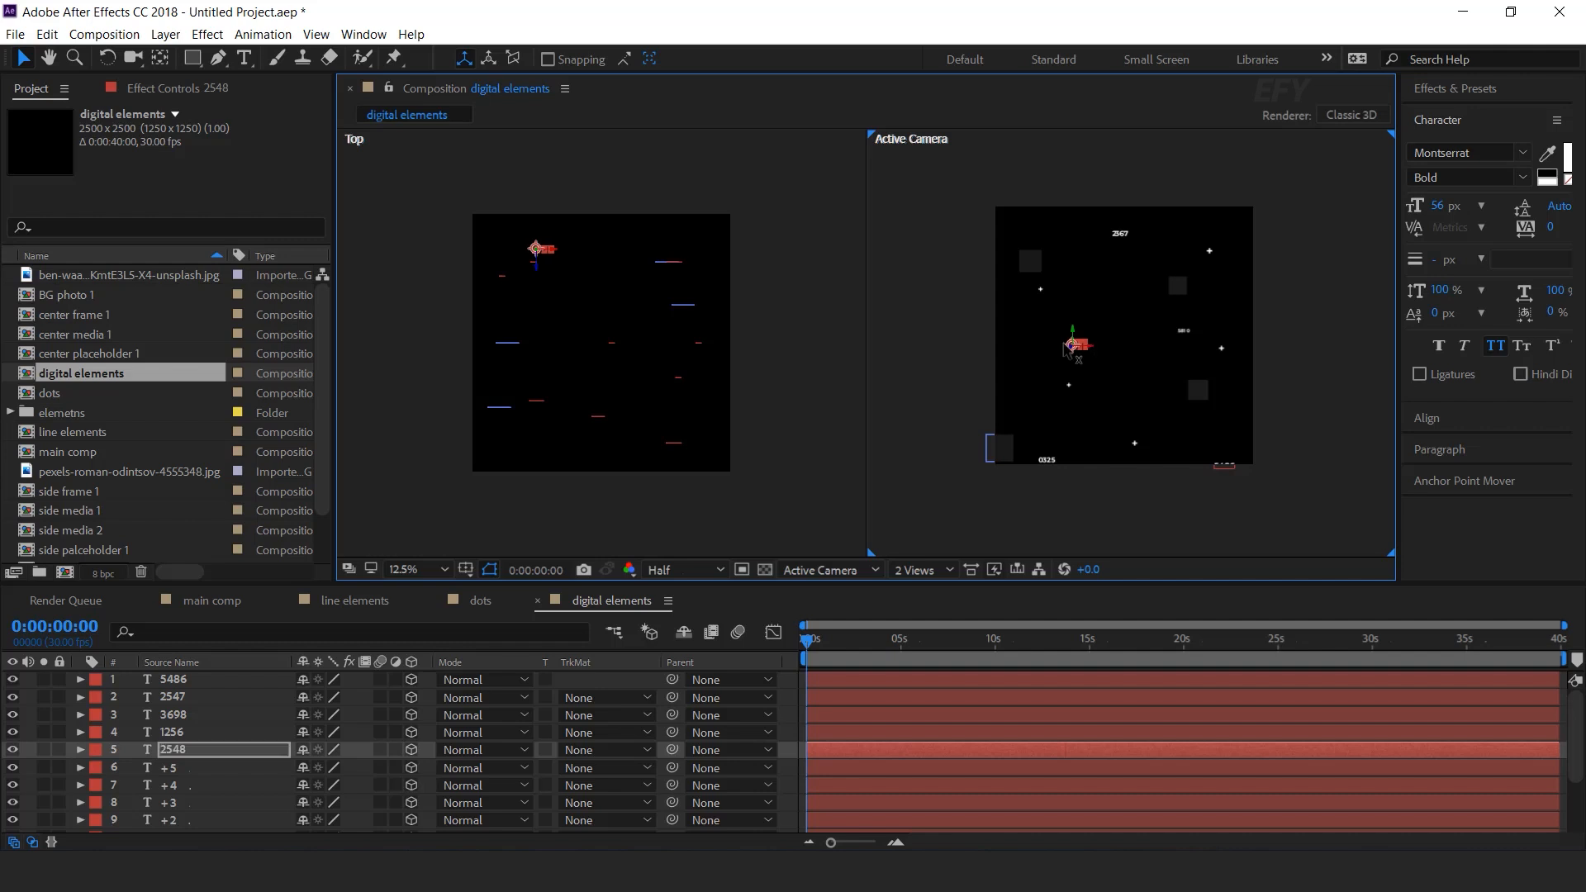
{"action": "left_click", "coordinate": [1083, 386]}
{"action": "left_click", "coordinate": [1073, 384]}
{"action": "left_click_drag", "start_coordinate": [1086, 388], "coordinate": [1075, 386]}
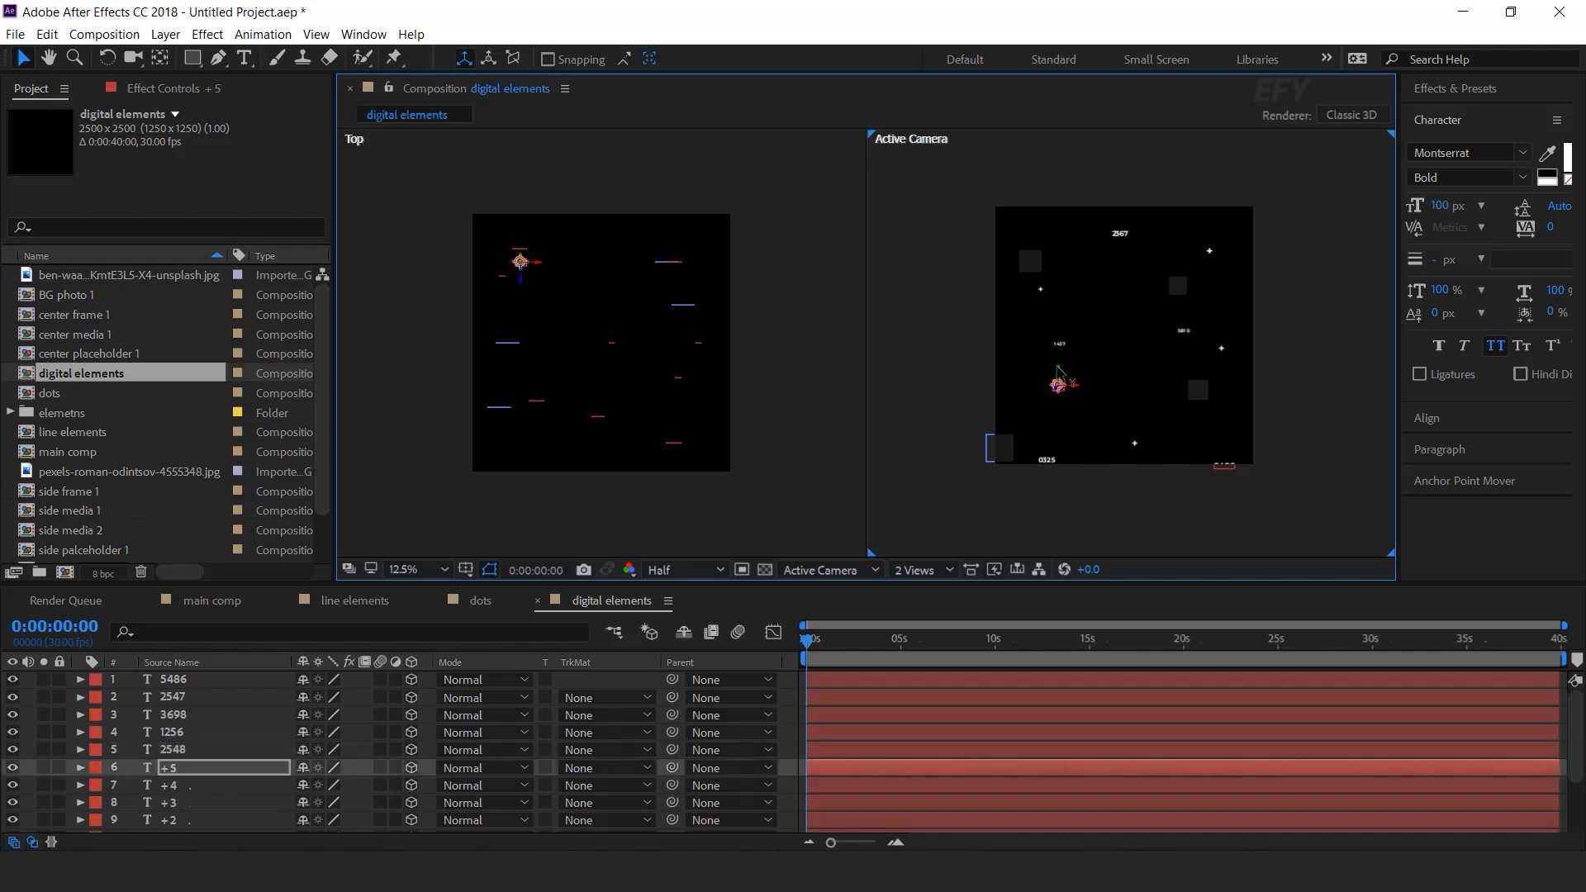
{"action": "left_click", "coordinate": [1284, 388]}
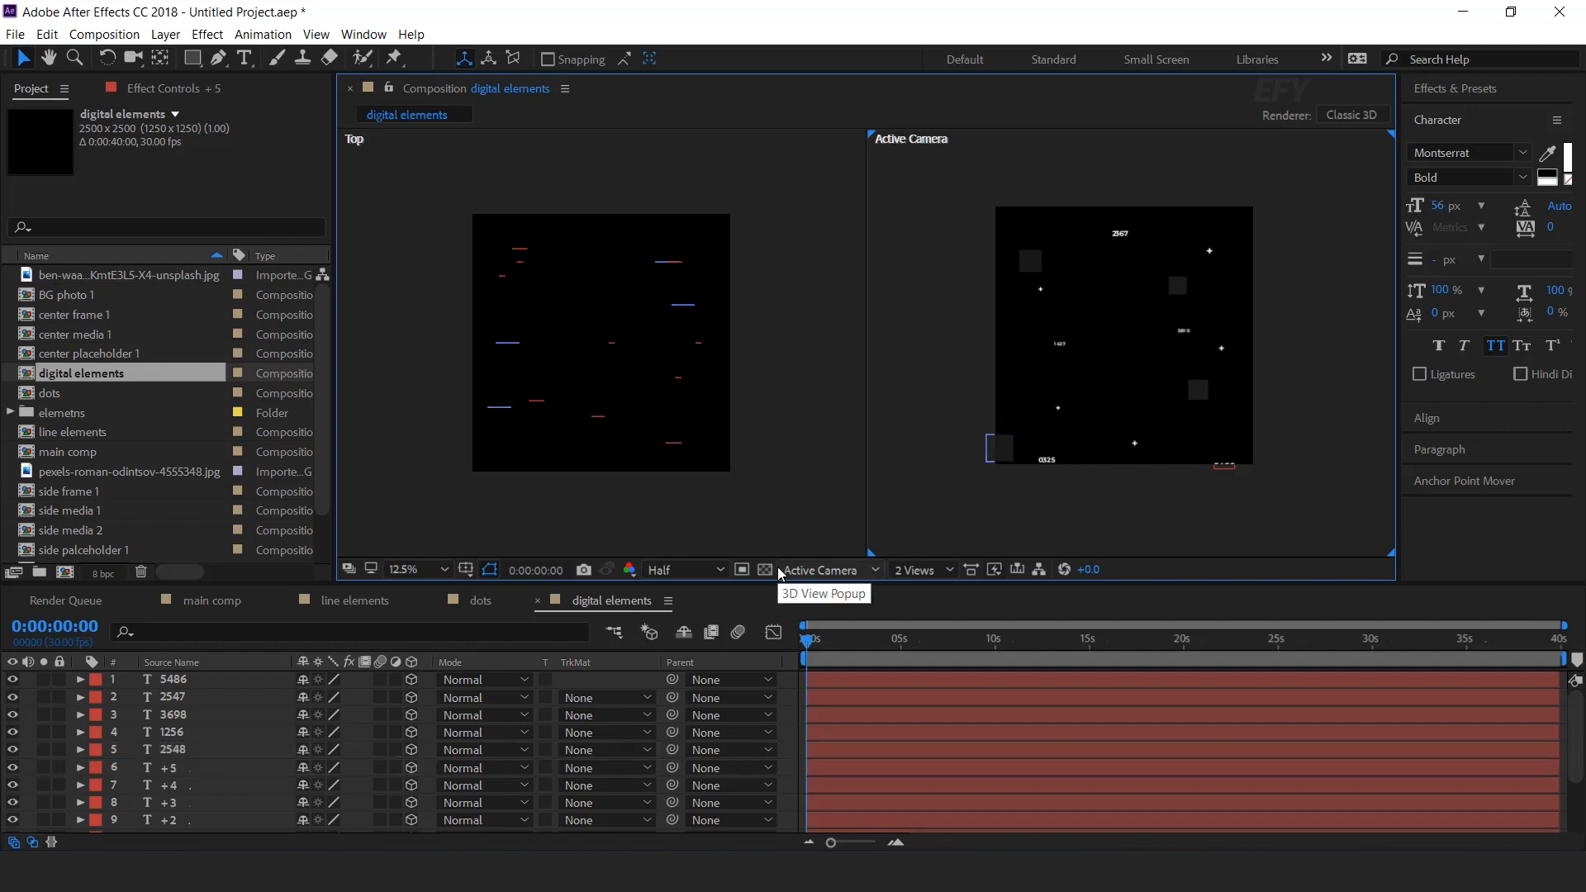
Add the digital elements composition to main comp directly below Camera 1 and make it a 3D layer
{"action": "left_click", "coordinate": [538, 602]}
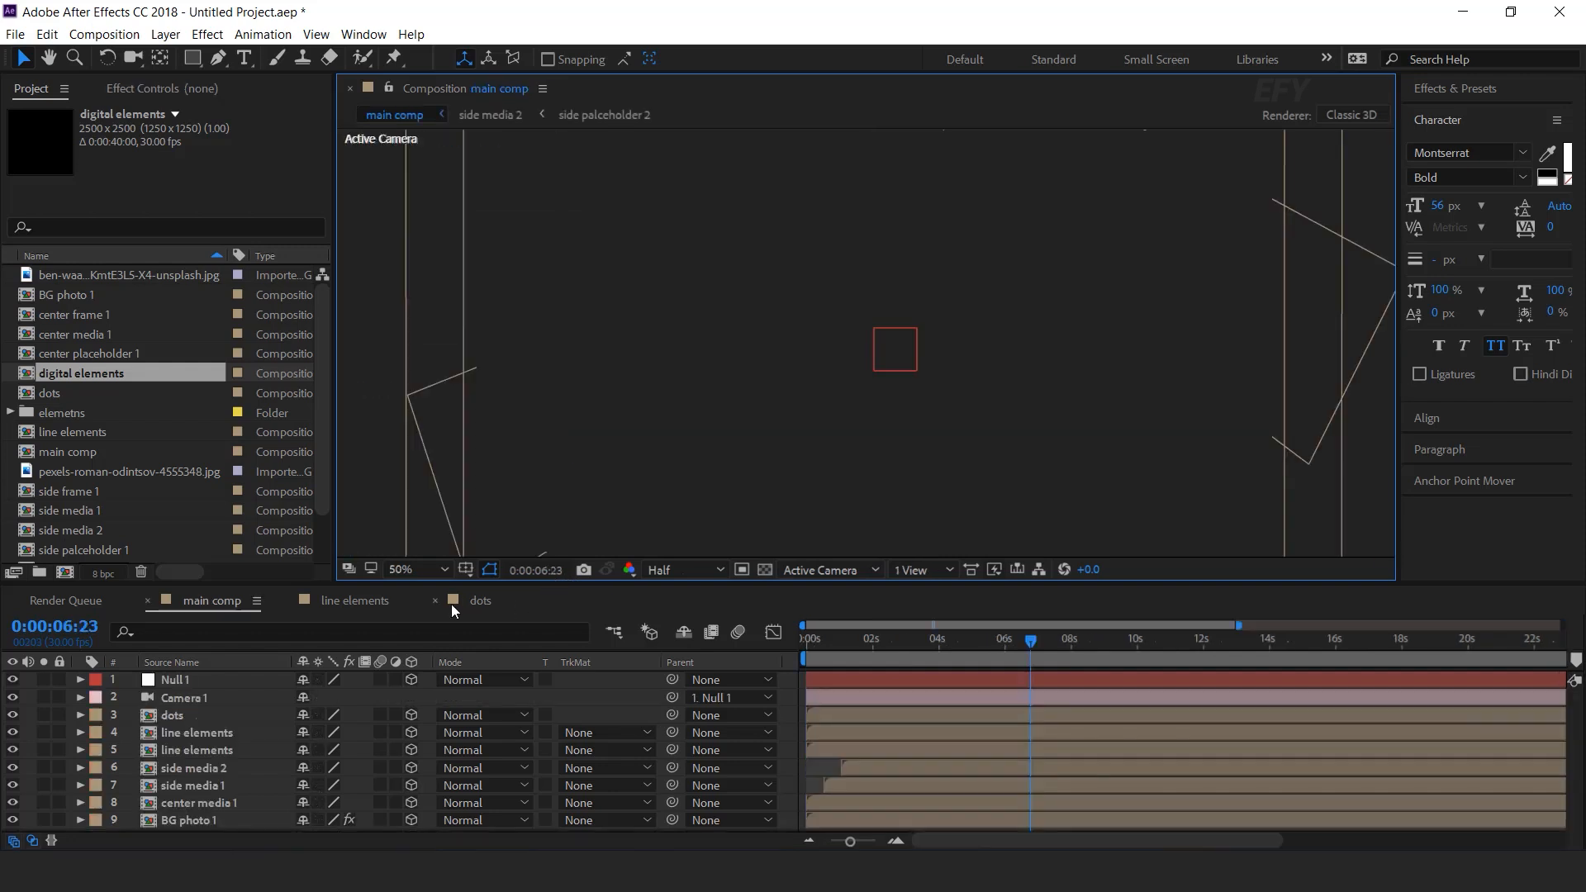
{"action": "left_click_drag", "start_coordinate": [110, 375], "coordinate": [220, 711]}
{"action": "left_click", "coordinate": [413, 715]}
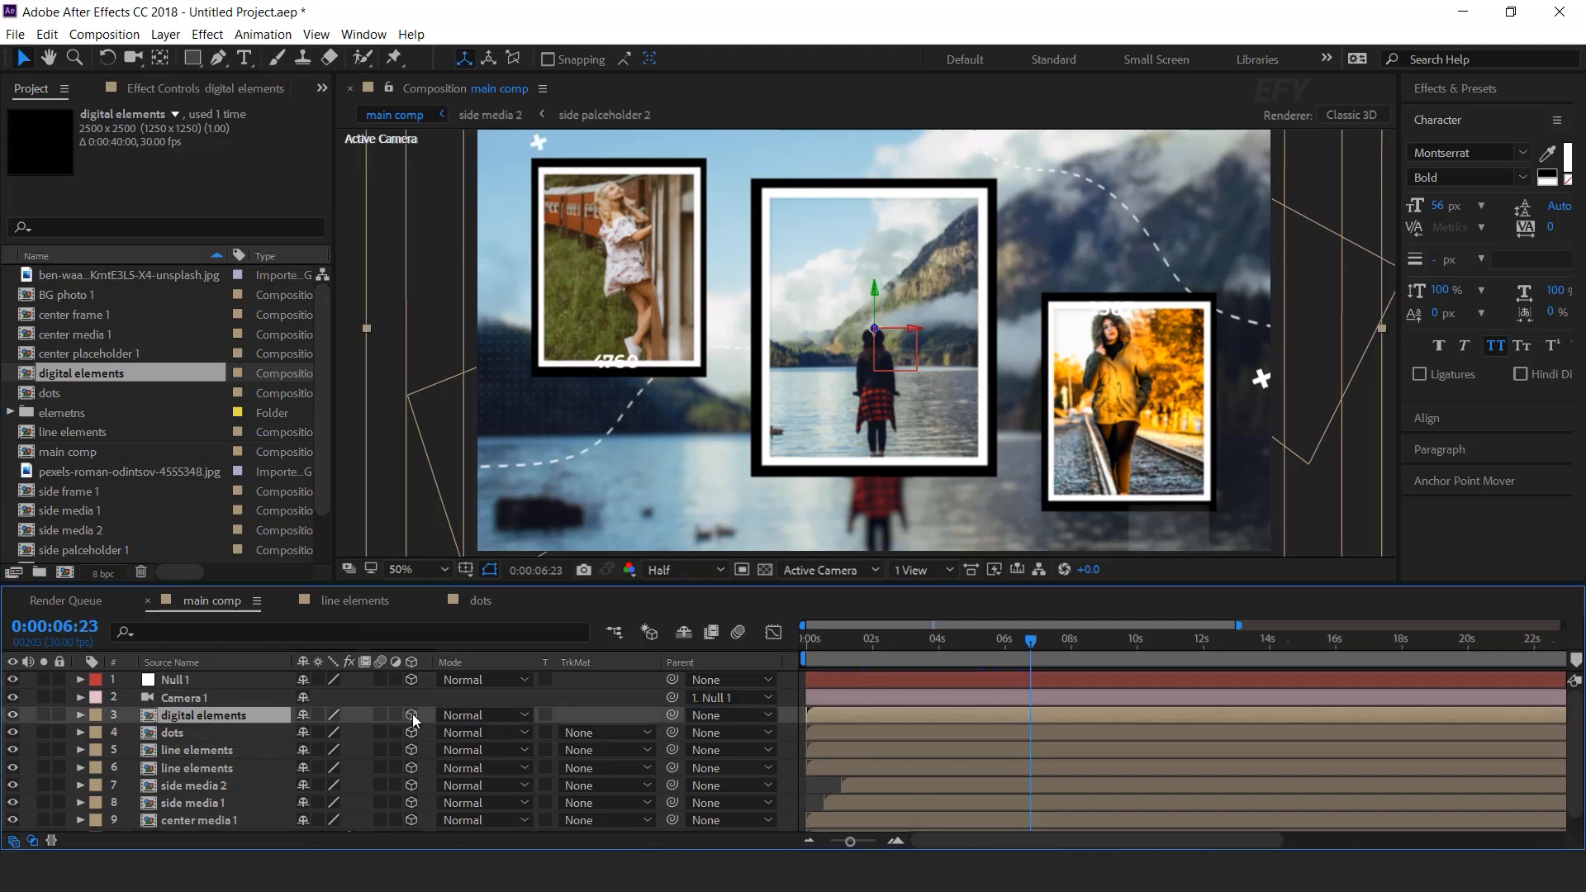
Show main comp in two views and move the digital elements layer back in depth and toward the left side of the scene
{"action": "key", "text": "comma"}
{"action": "key", "text": "comma"}
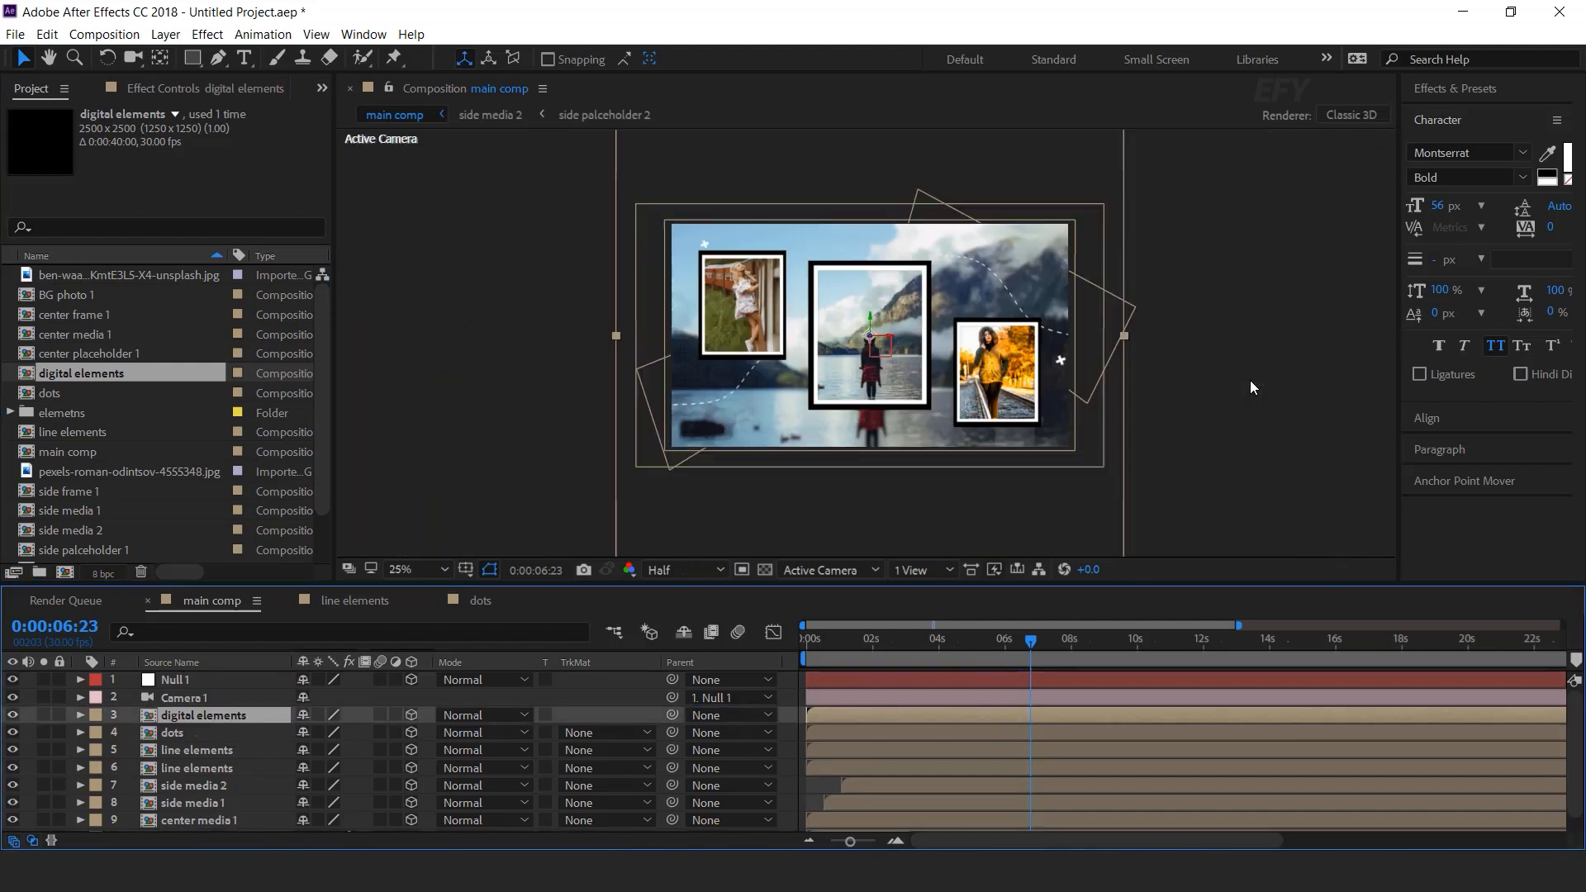
{"action": "left_click", "coordinate": [944, 570]}
{"action": "left_click", "coordinate": [942, 616]}
{"action": "left_click_drag", "start_coordinate": [601, 454], "coordinate": [626, 303]}
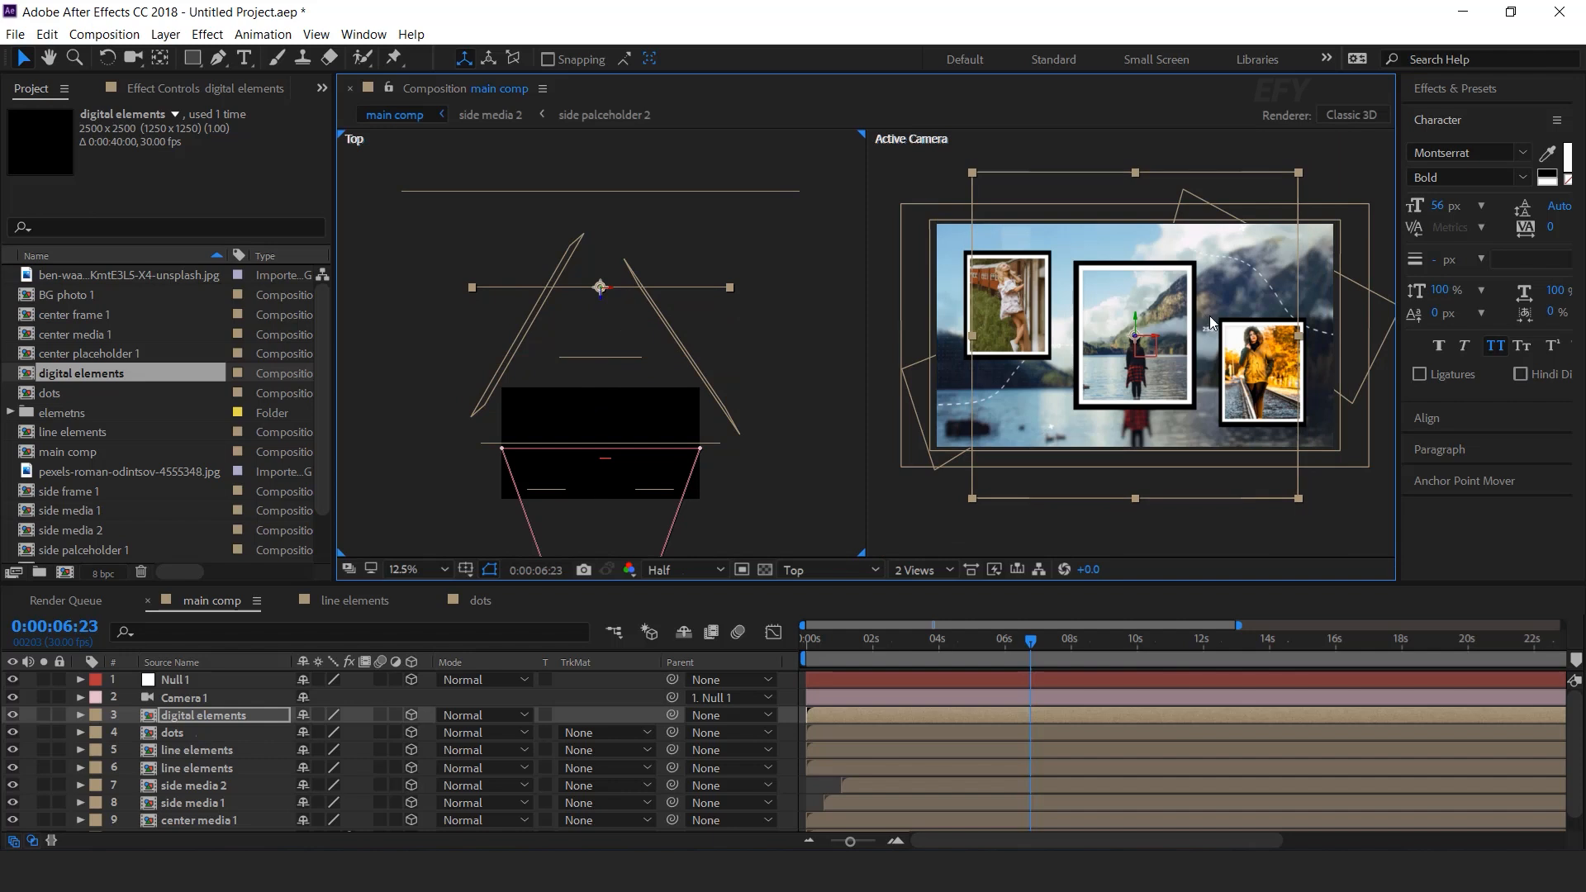
{"action": "left_click_drag", "start_coordinate": [1163, 345], "coordinate": [1050, 355]}
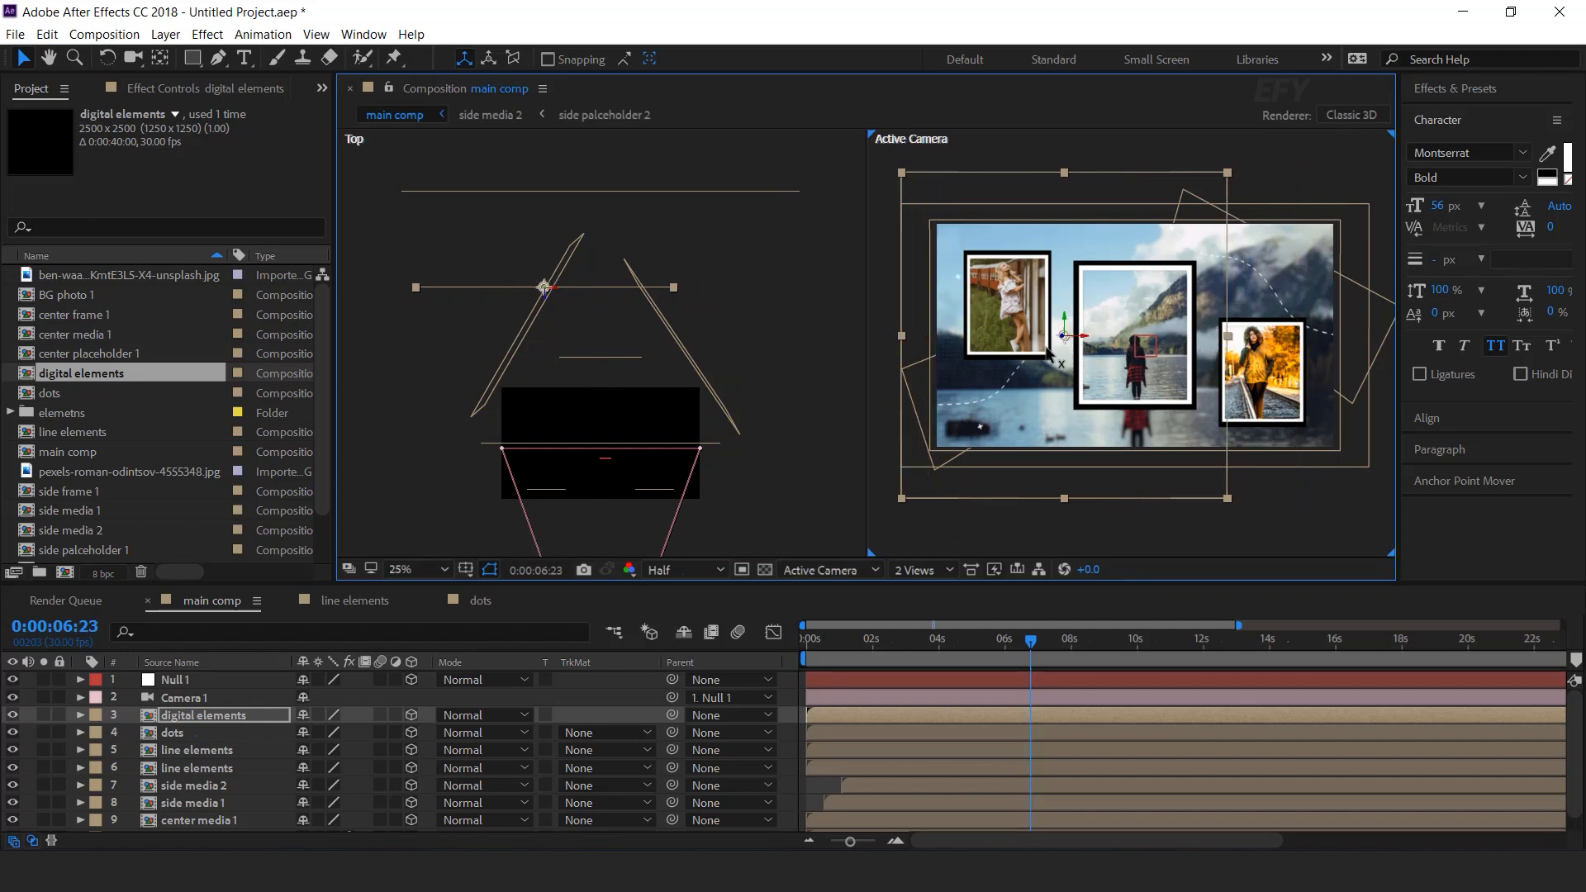
Collapse the transformations of the digital elements layer and push it farther back to the depth of the background photo
{"action": "left_click", "coordinate": [215, 717]}
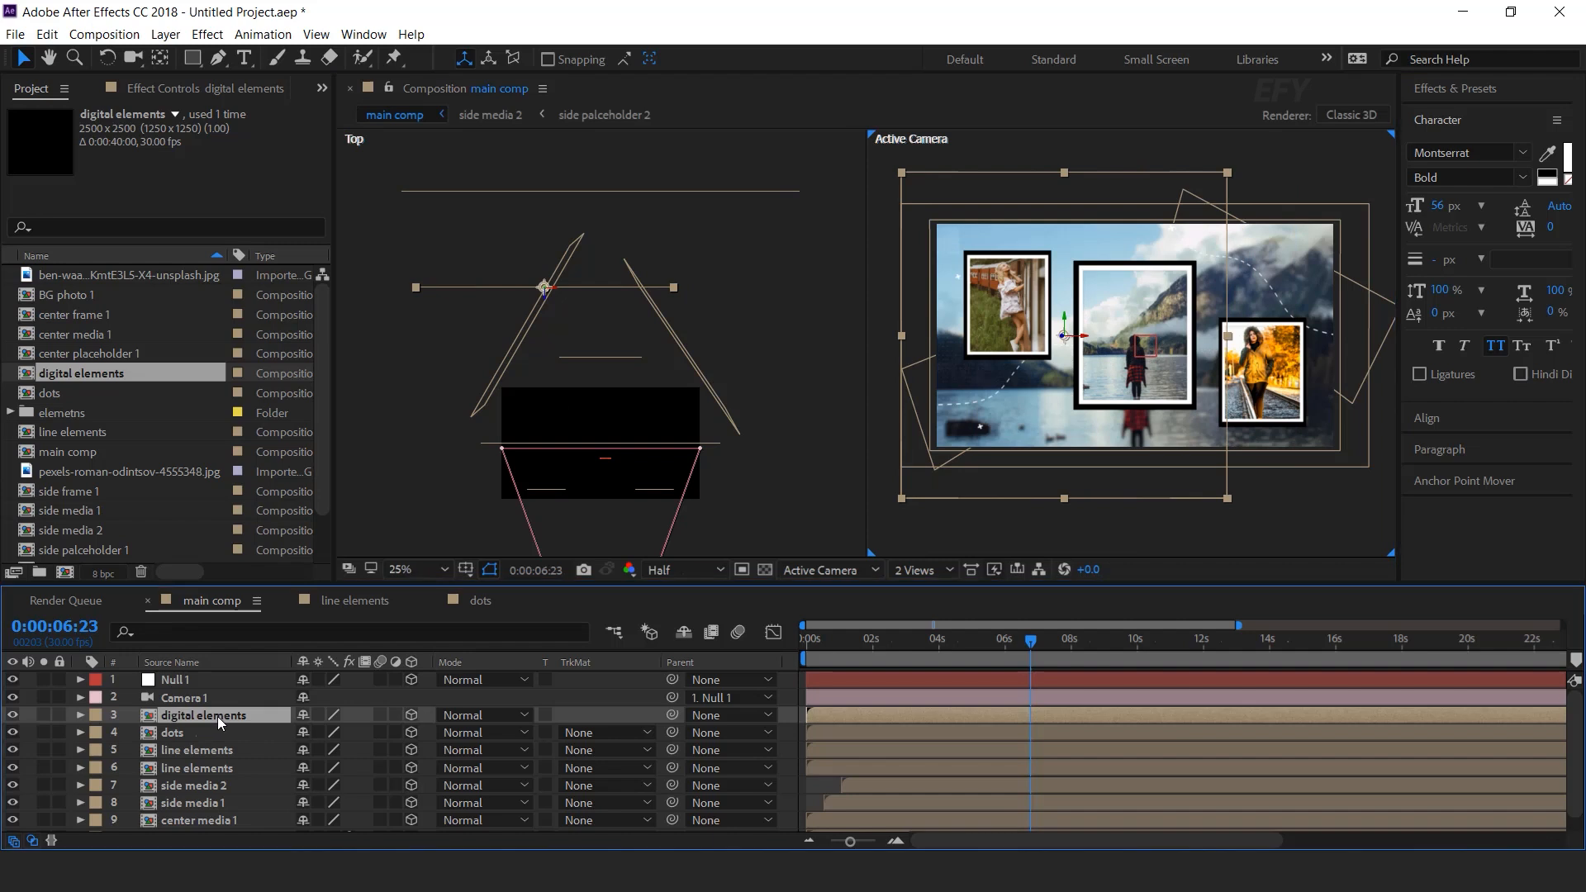
{"action": "left_click", "coordinate": [319, 715]}
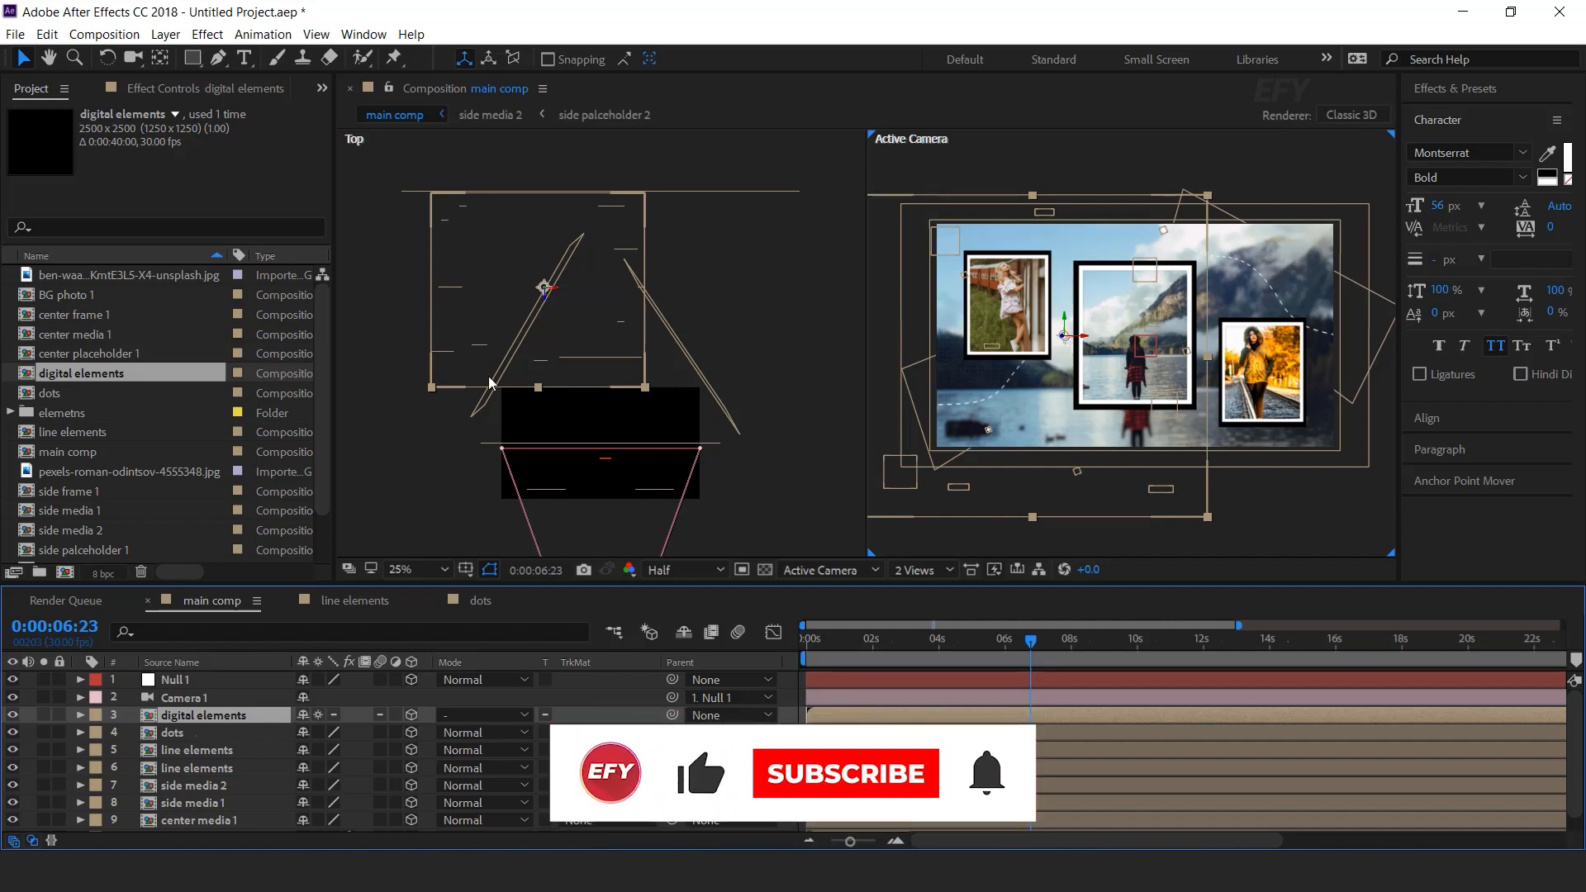
{"action": "mouse_move", "coordinate": [1066, 336]}
{"action": "left_mouse_down"}
{"action": "mouse_move", "coordinate": [1085, 334]}
{"action": "mouse_move", "coordinate": [1080, 316]}
{"action": "left_mouse_up"}
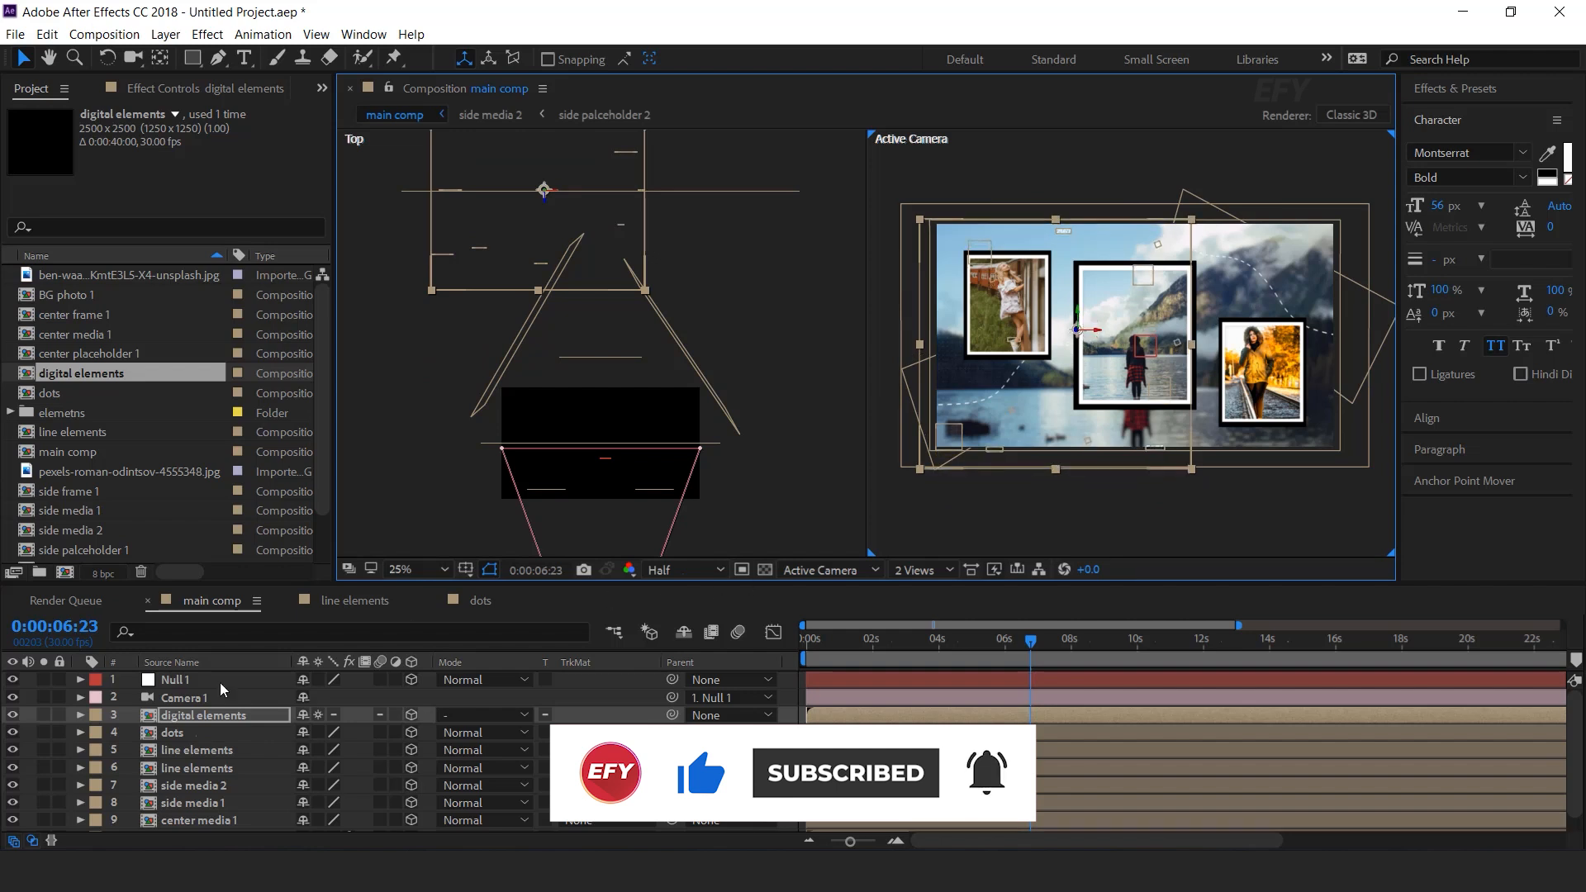
Duplicate the digital elements layer, move the copy to the right side of the scene, and return to a single view
{"action": "key", "text": "ctrl+d"}
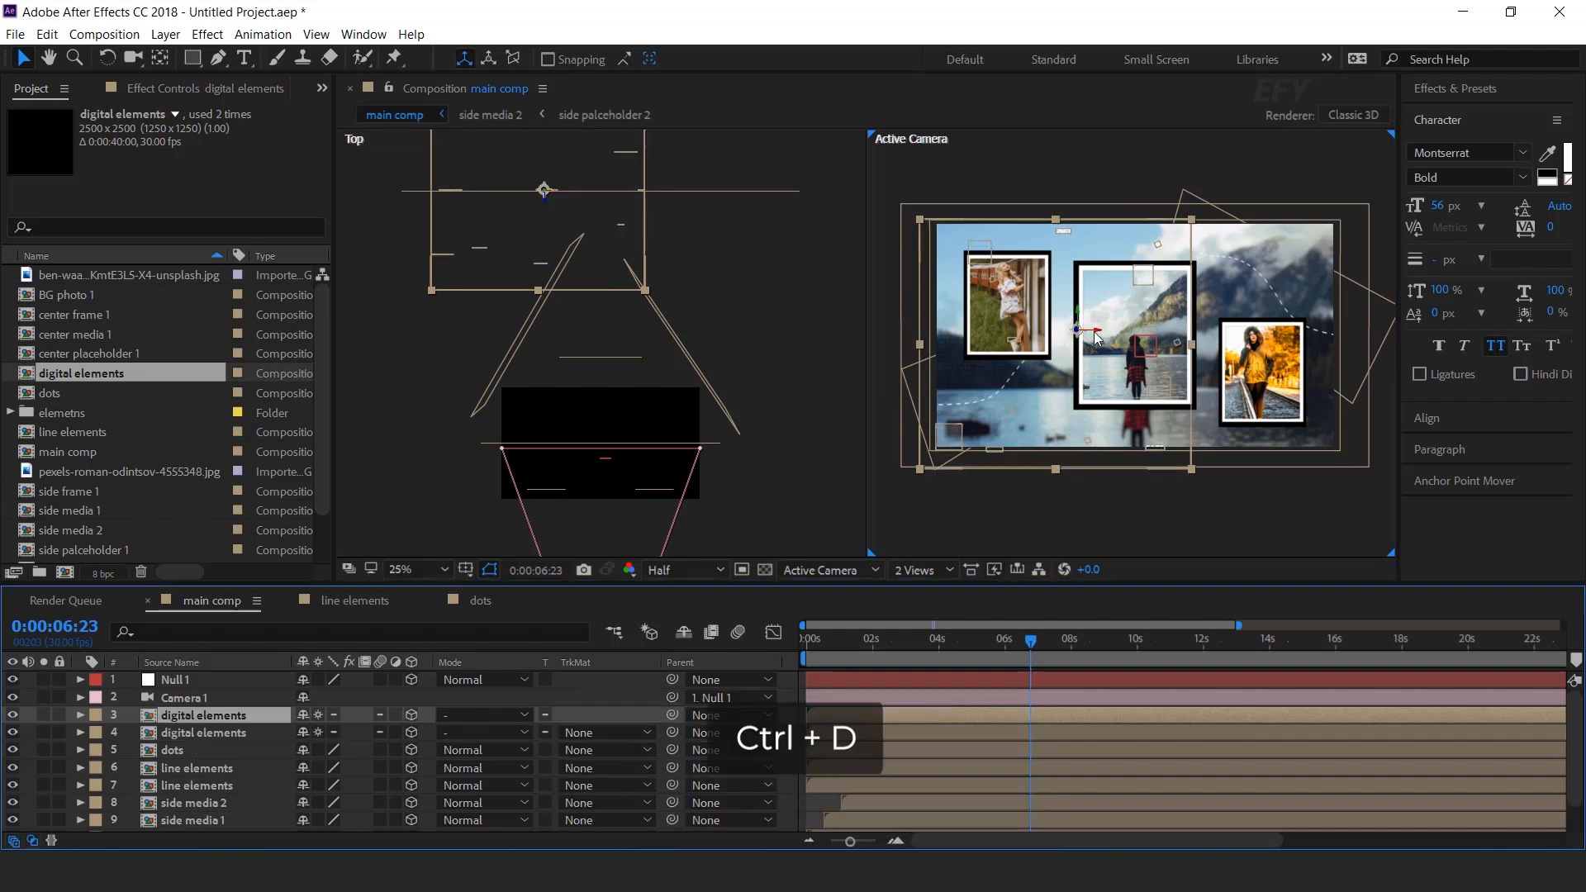
{"action": "left_click_drag", "start_coordinate": [1143, 335], "coordinate": [1183, 509]}
{"action": "left_click", "coordinate": [1183, 509]}
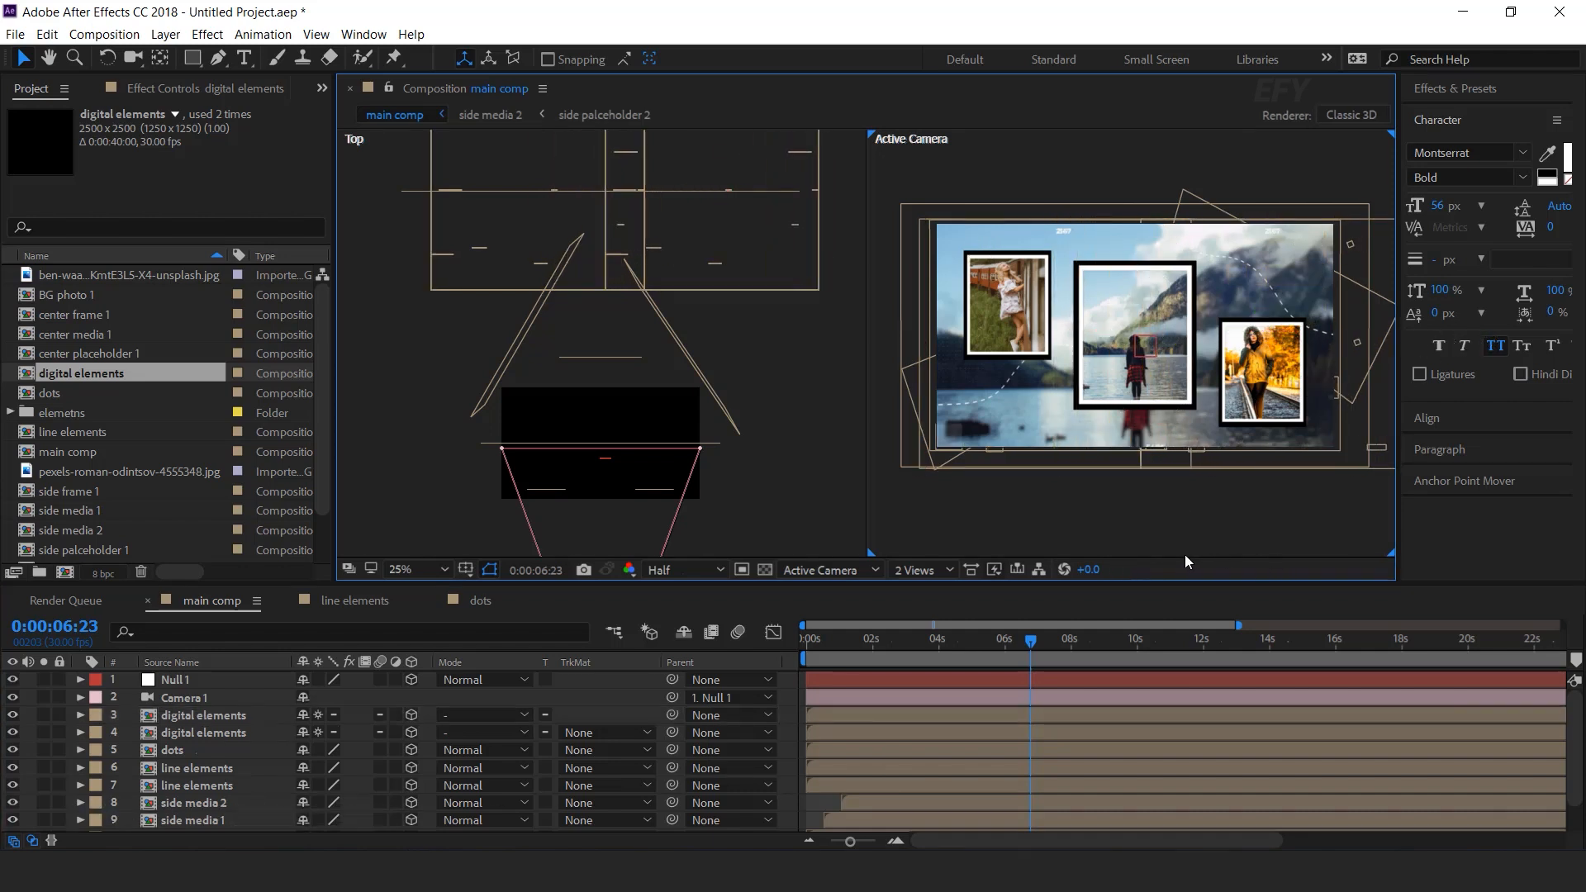
{"action": "left_click", "coordinate": [946, 570]}
{"action": "left_click", "coordinate": [950, 689]}
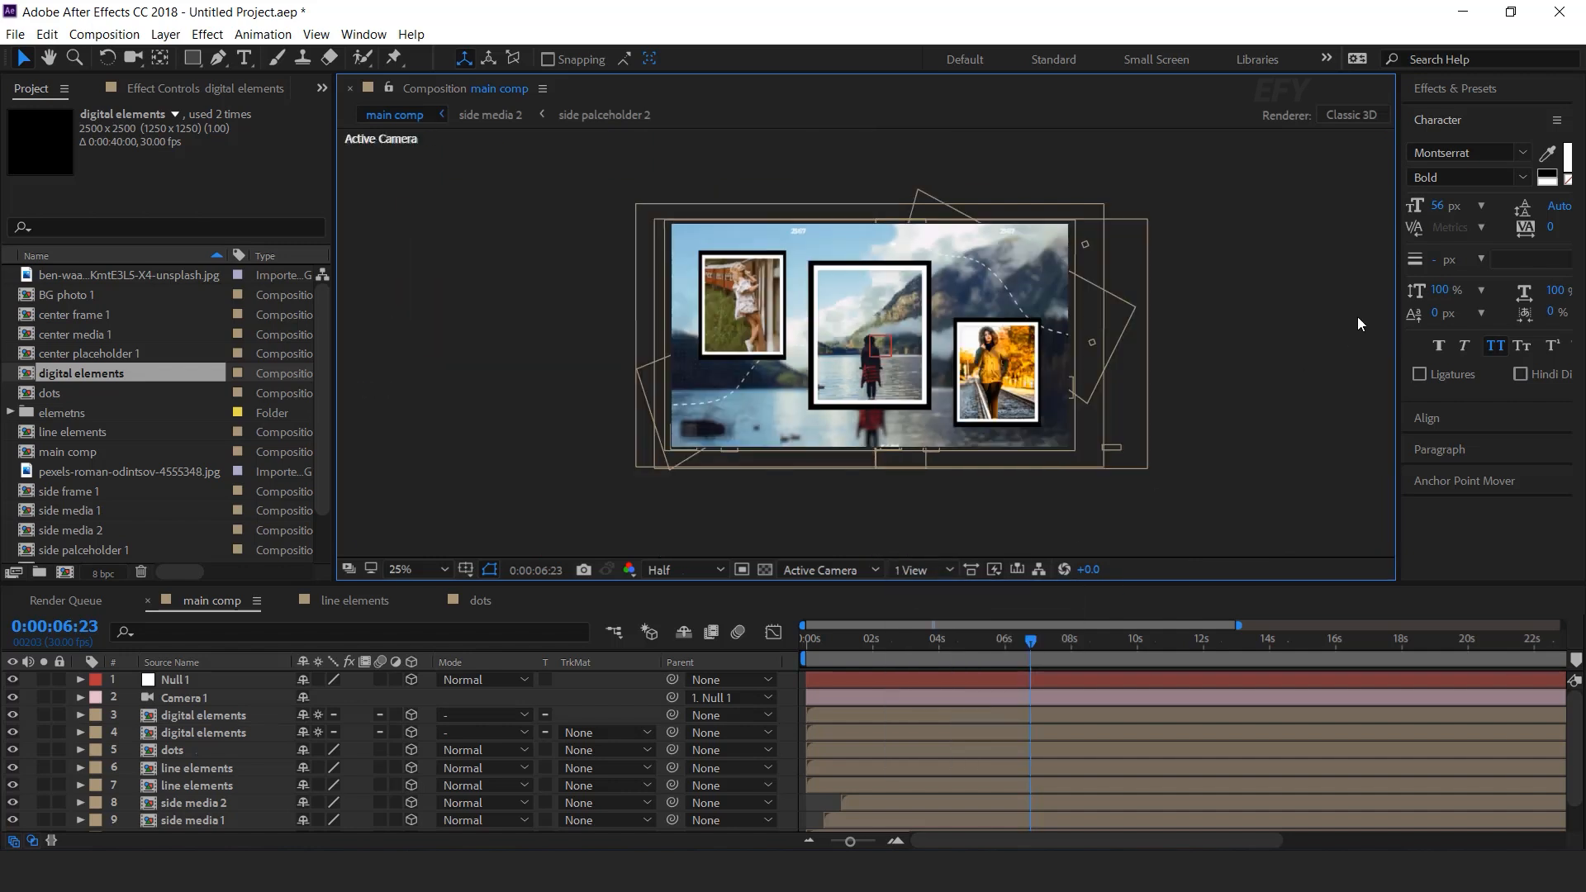
Set the scale of both digital elements layers to 80%
{"action": "left_click", "coordinate": [230, 719]}
{"action": "left_click", "coordinate": [229, 731], "text": "ctrl"}
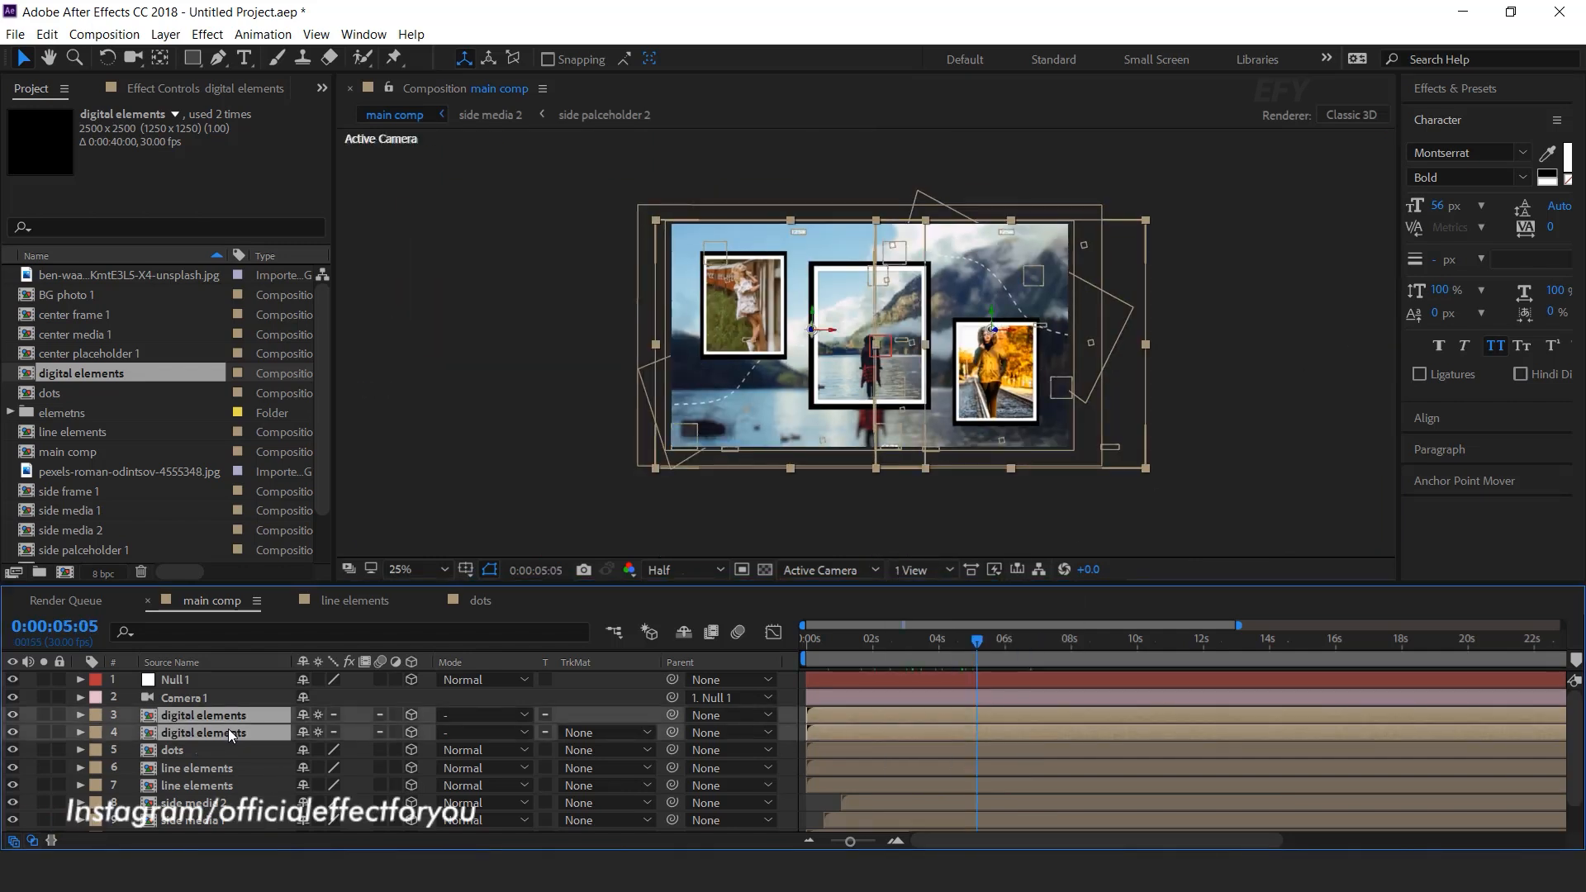
{"action": "key", "text": "s"}
{"action": "left_click", "coordinate": [386, 732]}
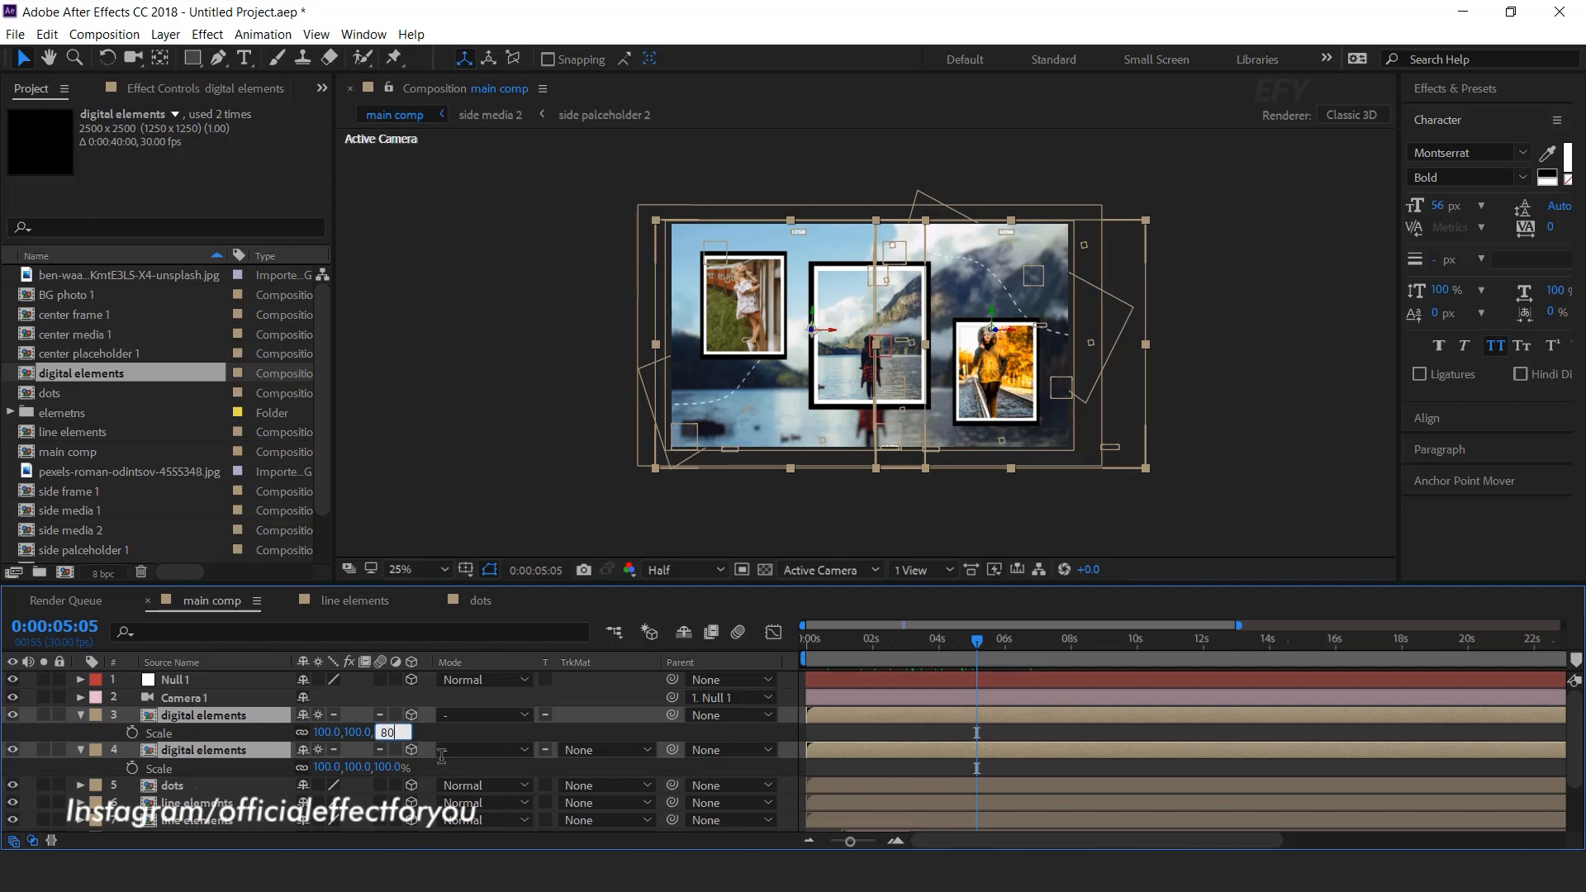
{"action": "type", "text": "80"}
{"action": "key", "text": "Return"}
{"action": "left_click", "coordinate": [1275, 381]}
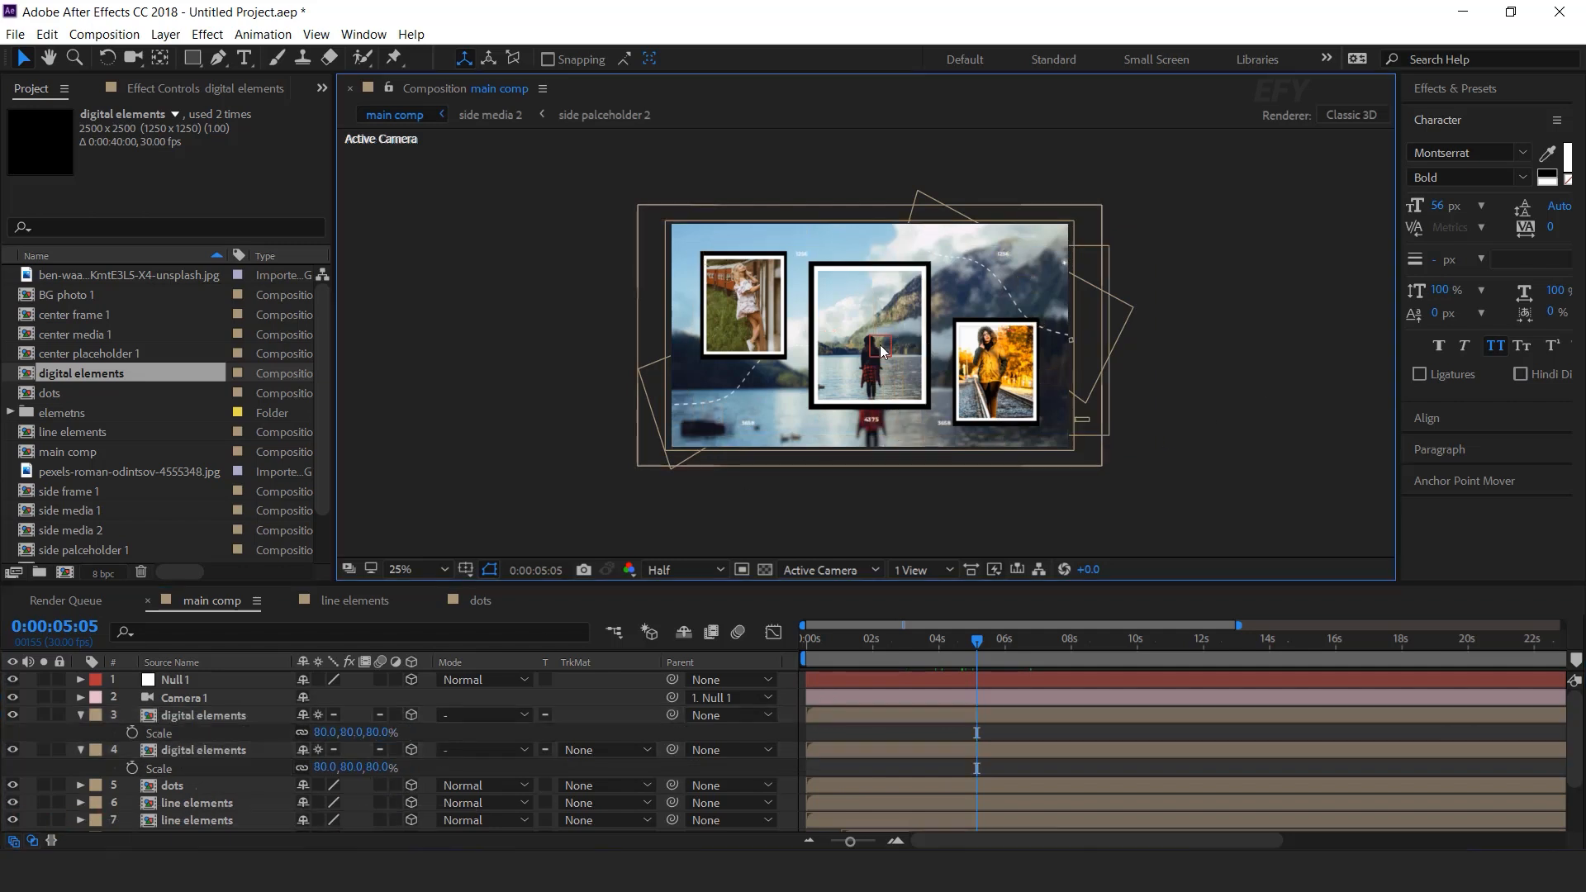
Preview main comp from the start to check the digital elements, and park the playhead at 0:00:05:19
{"action": "left_click", "coordinate": [80, 751]}
{"action": "left_click", "coordinate": [80, 715]}
{"action": "key", "text": "Home"}
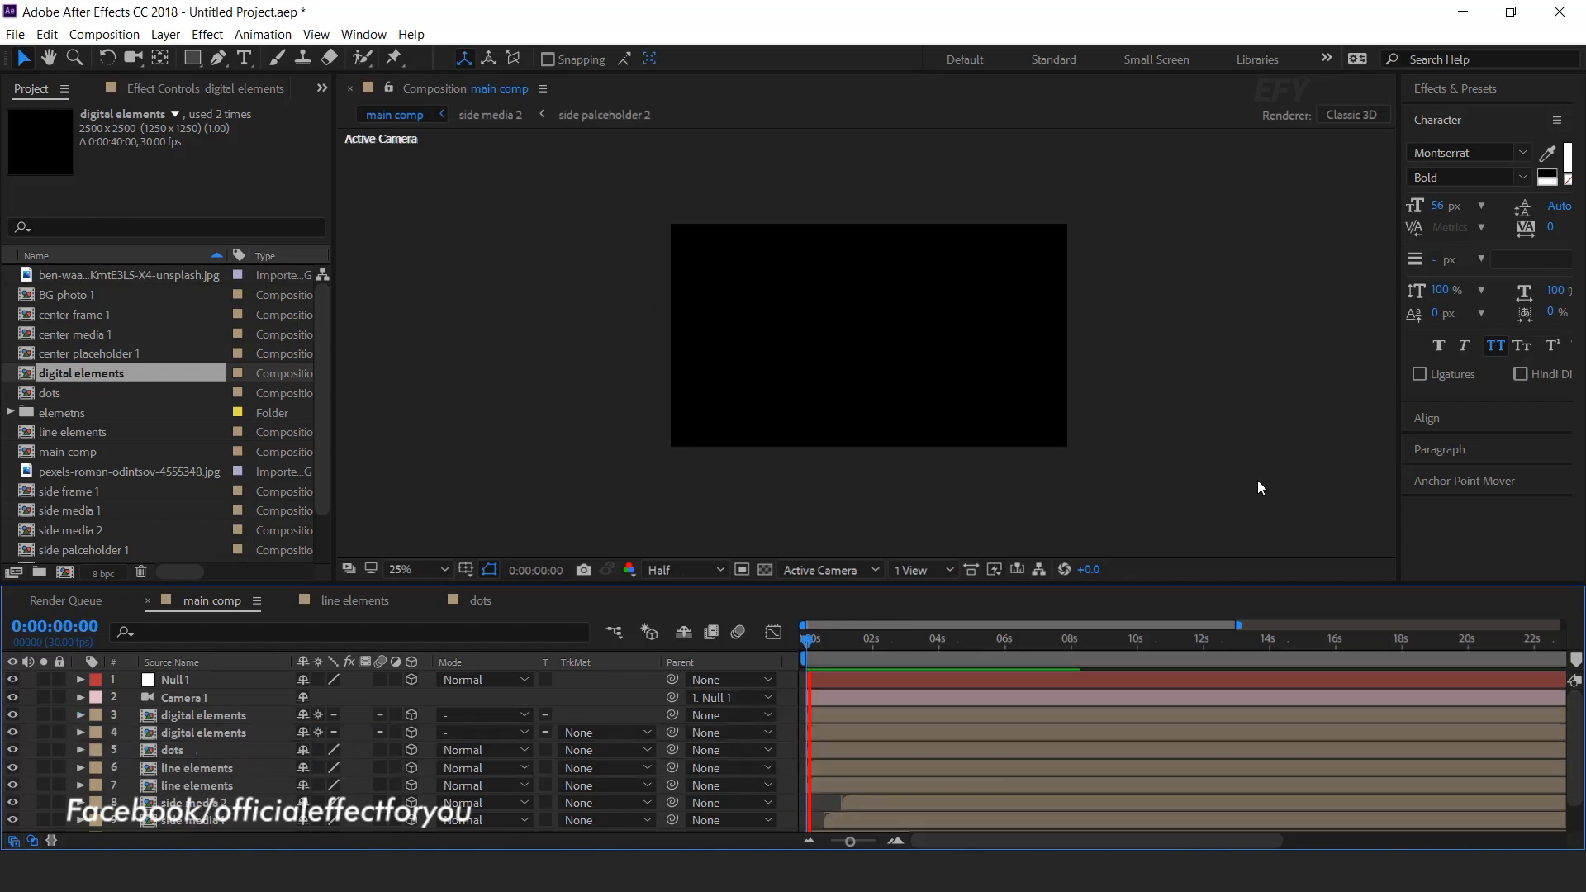
{"action": "key", "text": "space"}
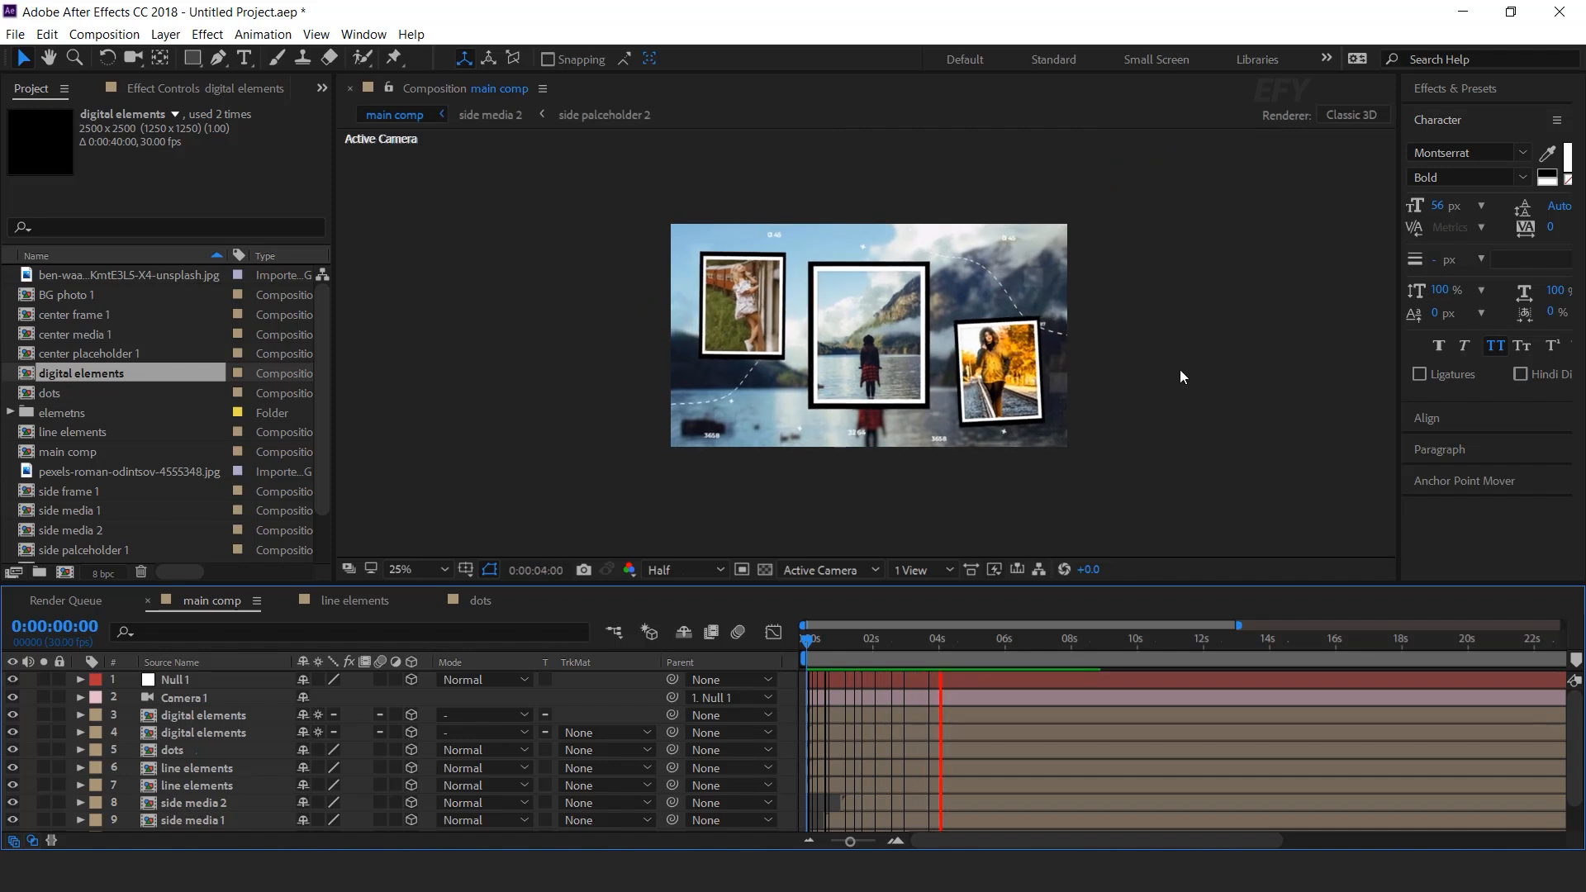
{"action": "key", "text": "period"}
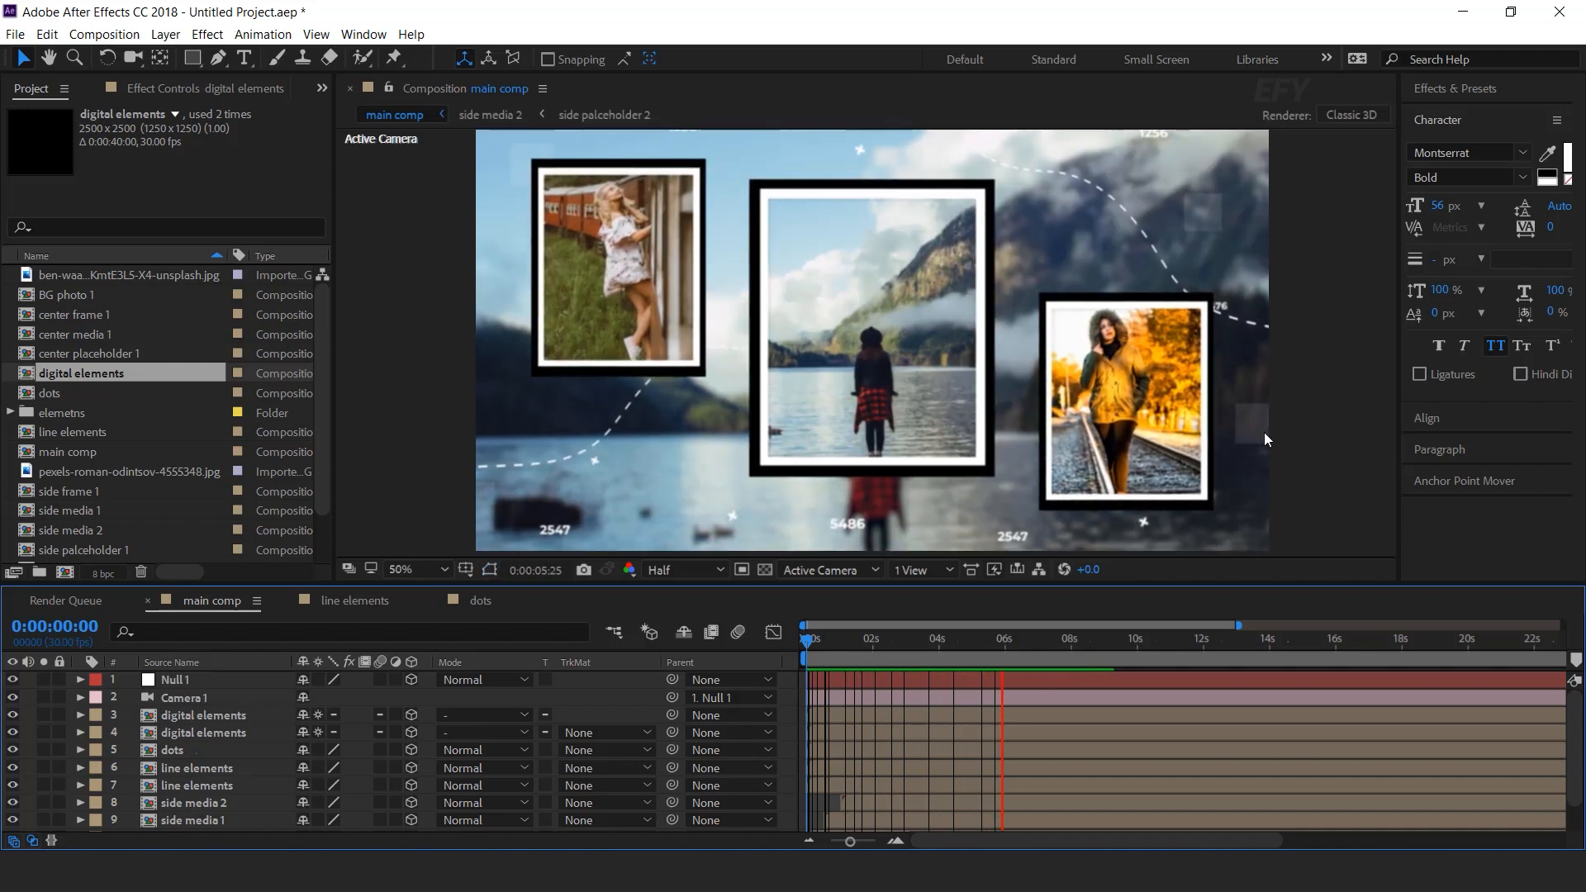
{"action": "left_click", "coordinate": [1064, 644]}
{"action": "left_click_drag", "start_coordinate": [877, 646], "coordinate": [993, 646]}
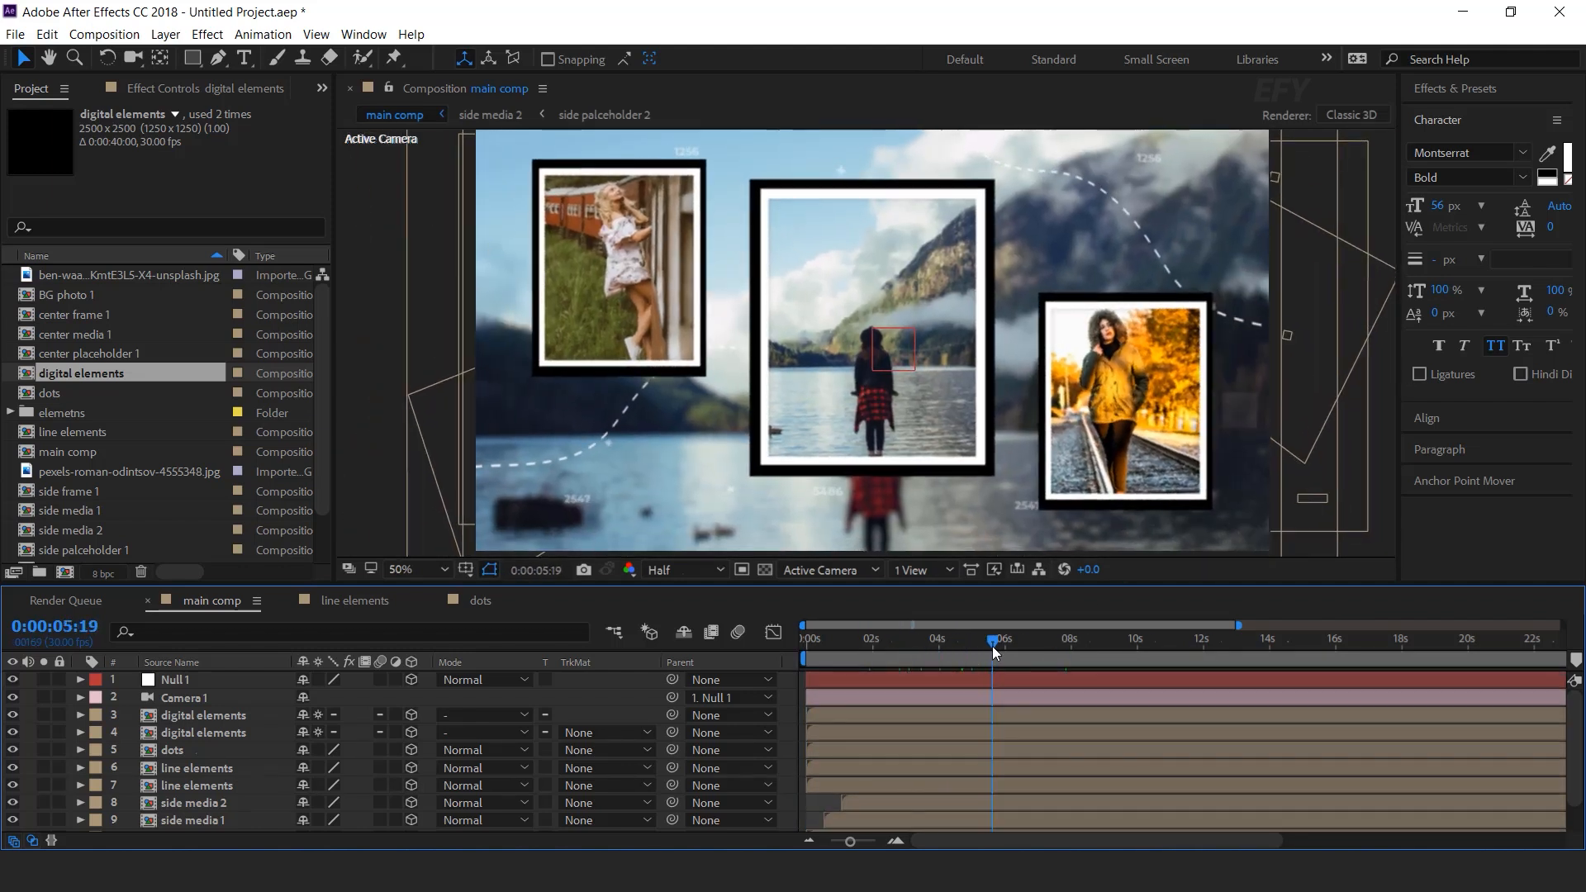
Turn off Depth of Field in the Camera Options of Camera 1
{"action": "left_click", "coordinate": [196, 702]}
{"action": "left_click", "coordinate": [81, 699]}
{"action": "scroll", "coordinate": [99, 719], "scroll_direction": "down", "scroll_amount": 1}
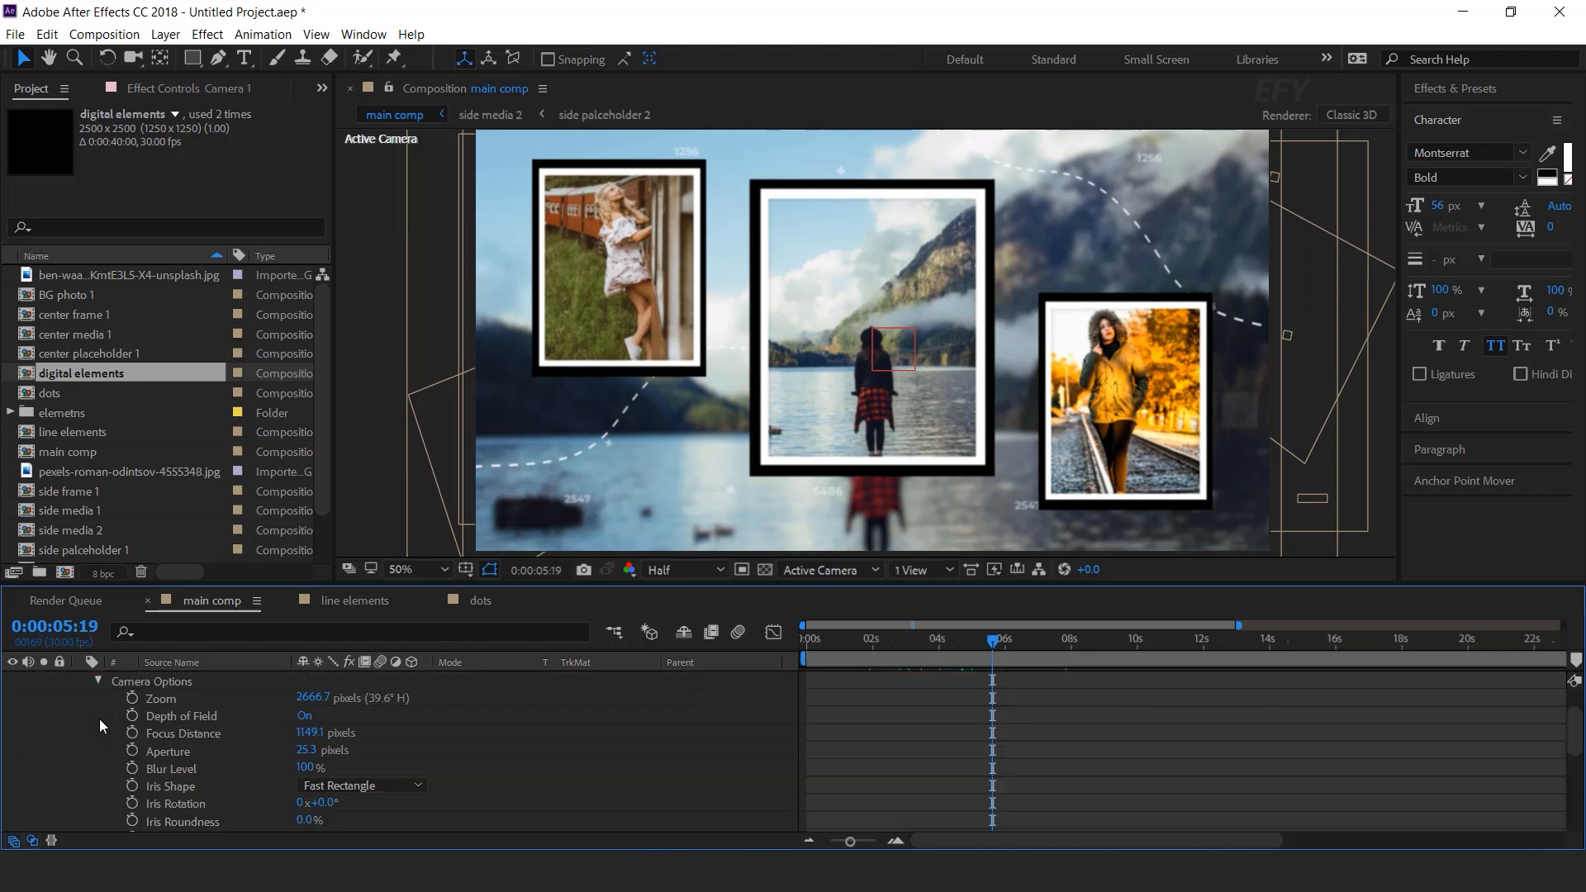
{"action": "left_click", "coordinate": [200, 717]}
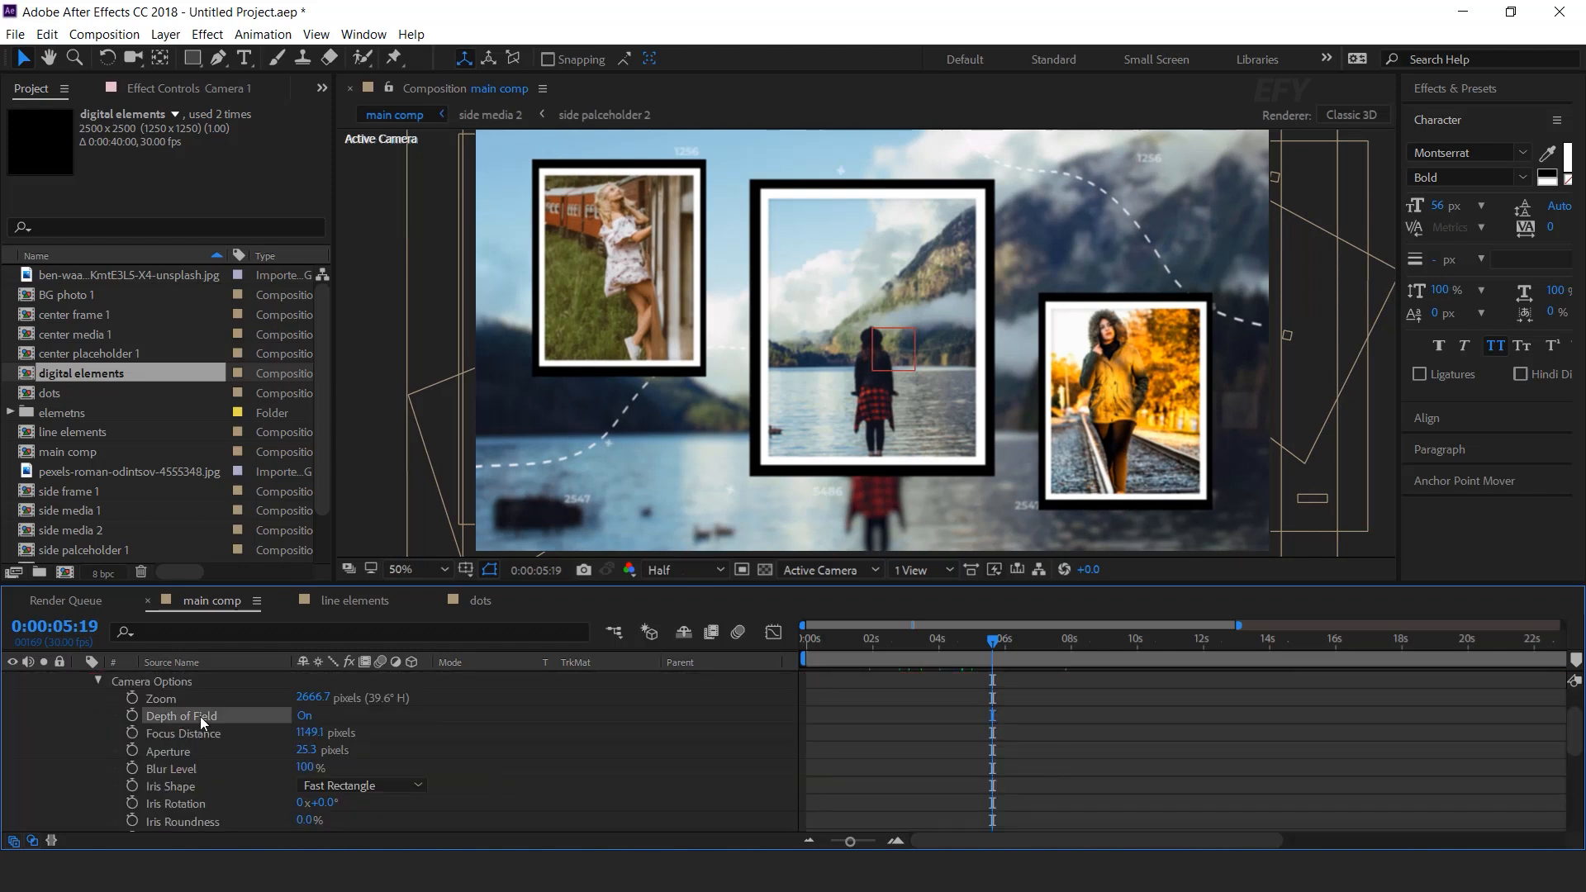
{"action": "left_click", "coordinate": [305, 716]}
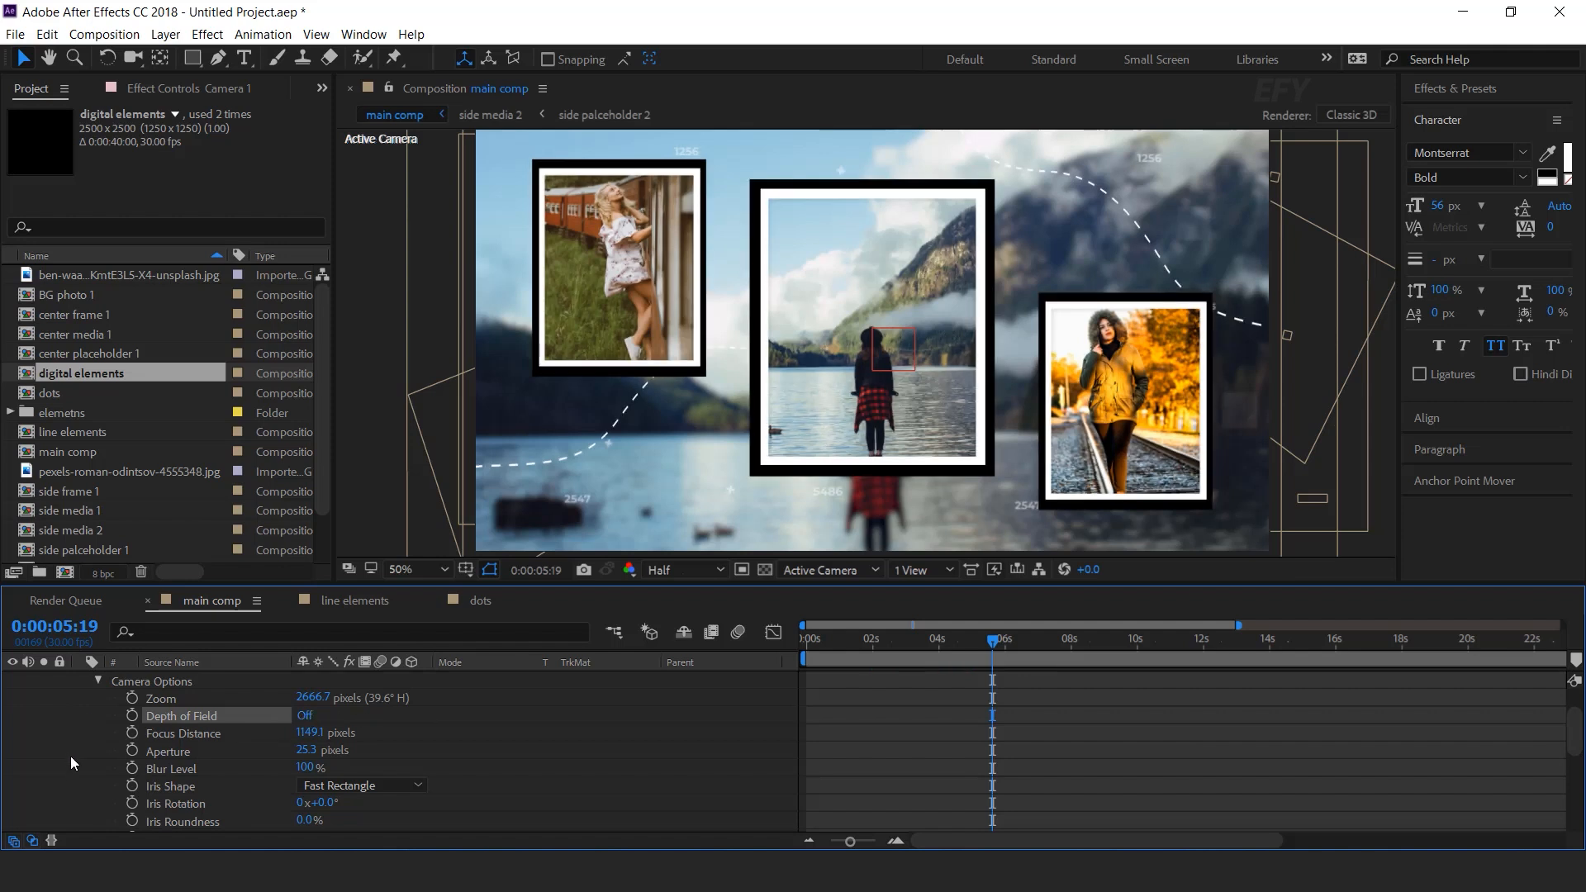
{"action": "scroll", "coordinate": [76, 742], "scroll_direction": "up", "scroll_amount": 1}
{"action": "left_click", "coordinate": [81, 697]}
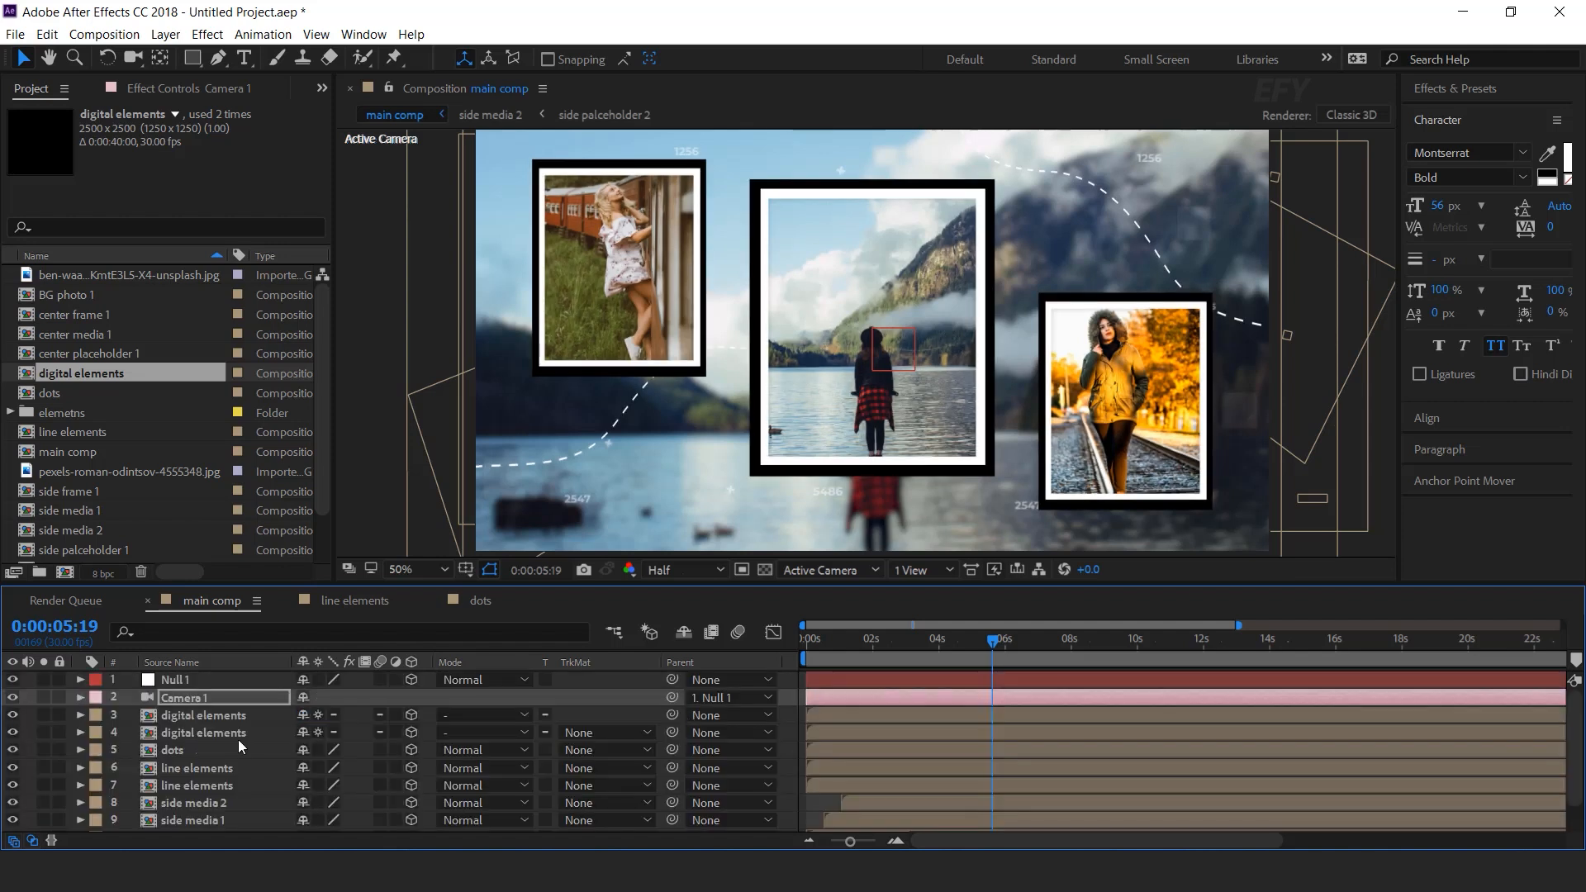
{"action": "left_click", "coordinate": [788, 697]}
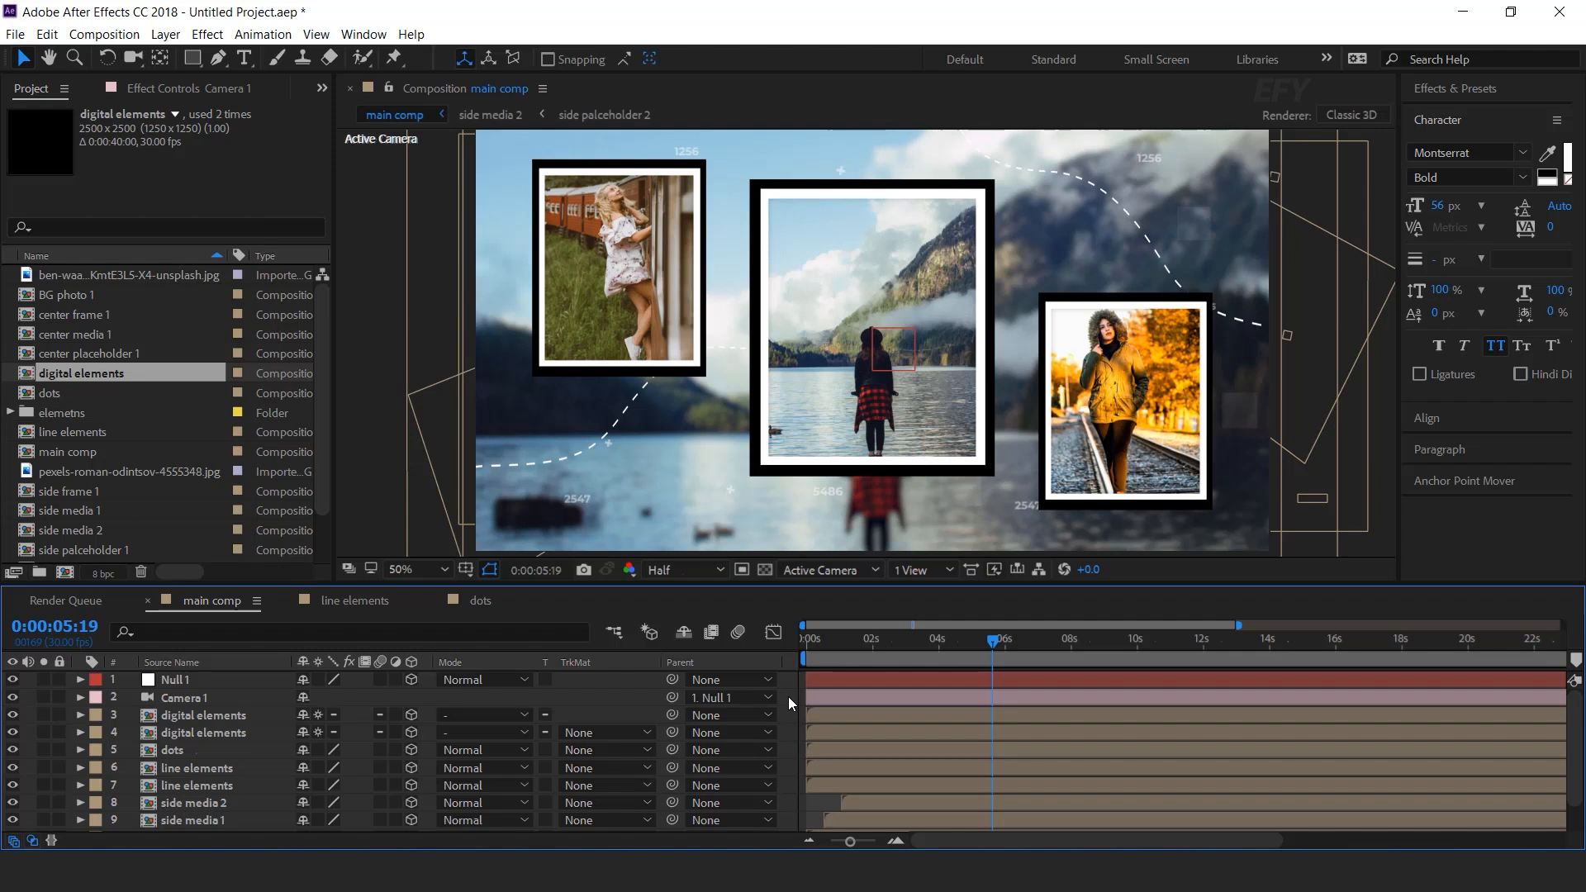
Add a 421 px letter D as a 3D text layer and place it below the left photo frame
{"action": "left_click", "coordinate": [246, 61]}
{"action": "type", "text": "D"}
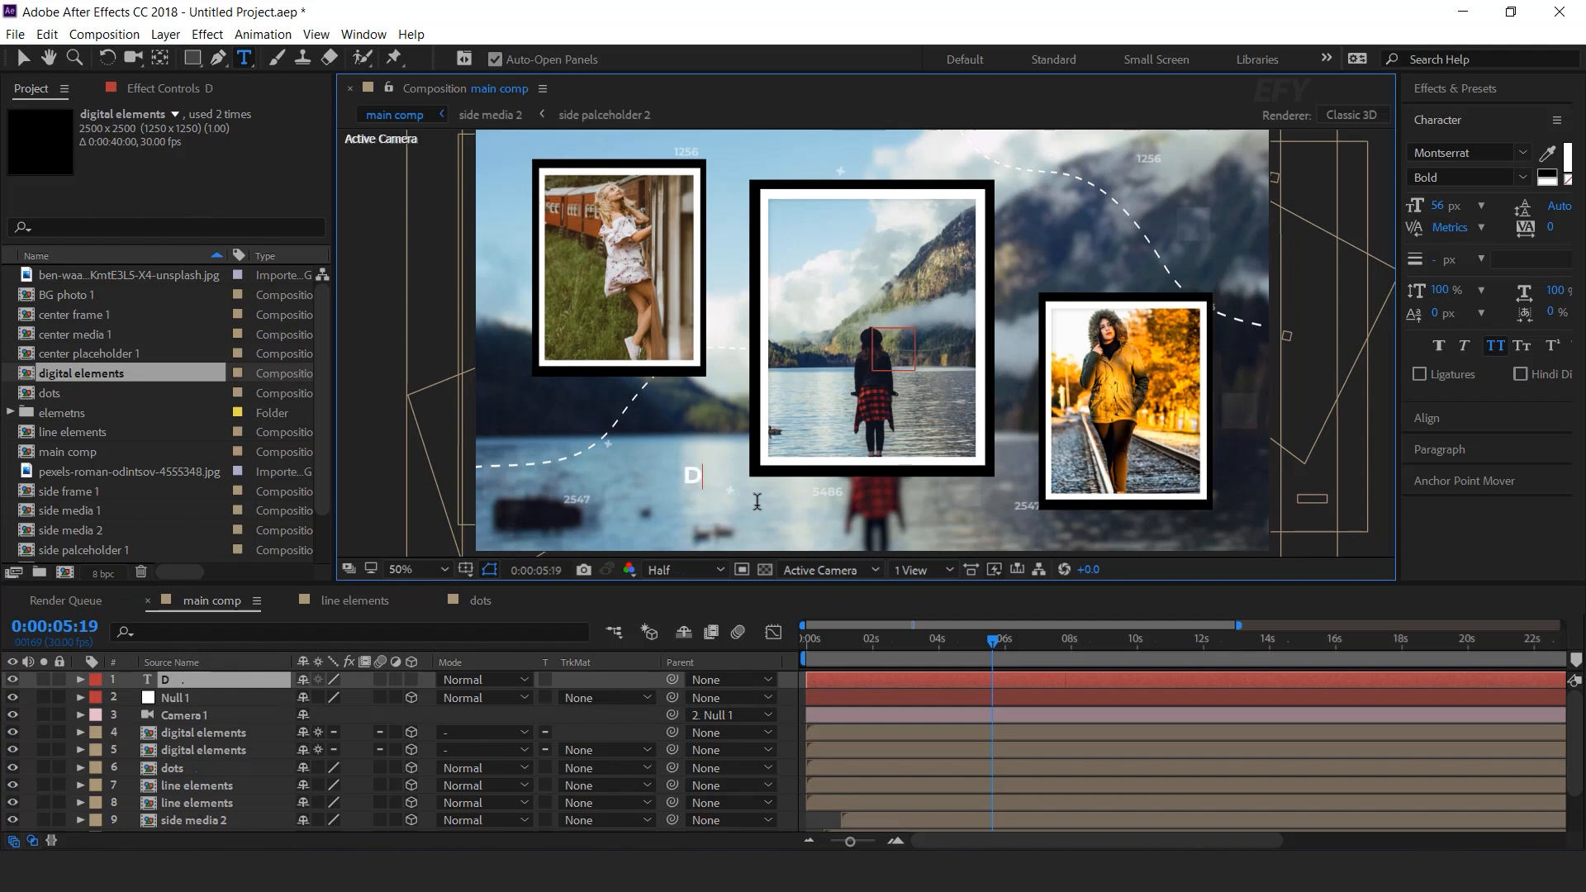
{"action": "left_click", "coordinate": [23, 58]}
{"action": "left_click_drag", "start_coordinate": [1440, 206], "coordinate": [1542, 204]}
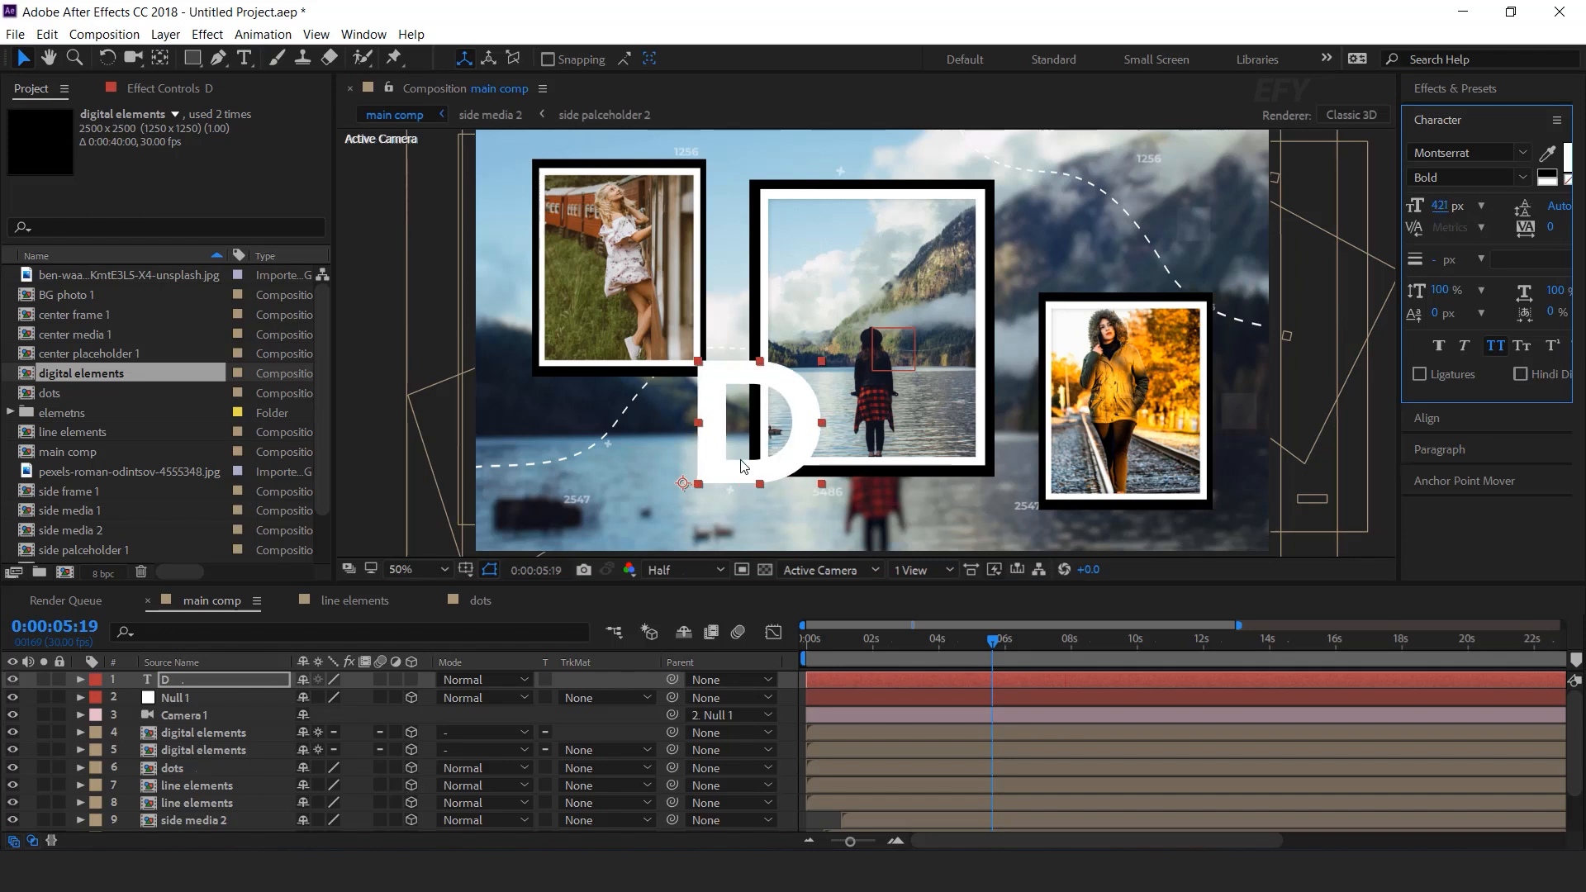
{"action": "left_click_drag", "start_coordinate": [411, 695], "coordinate": [410, 679]}
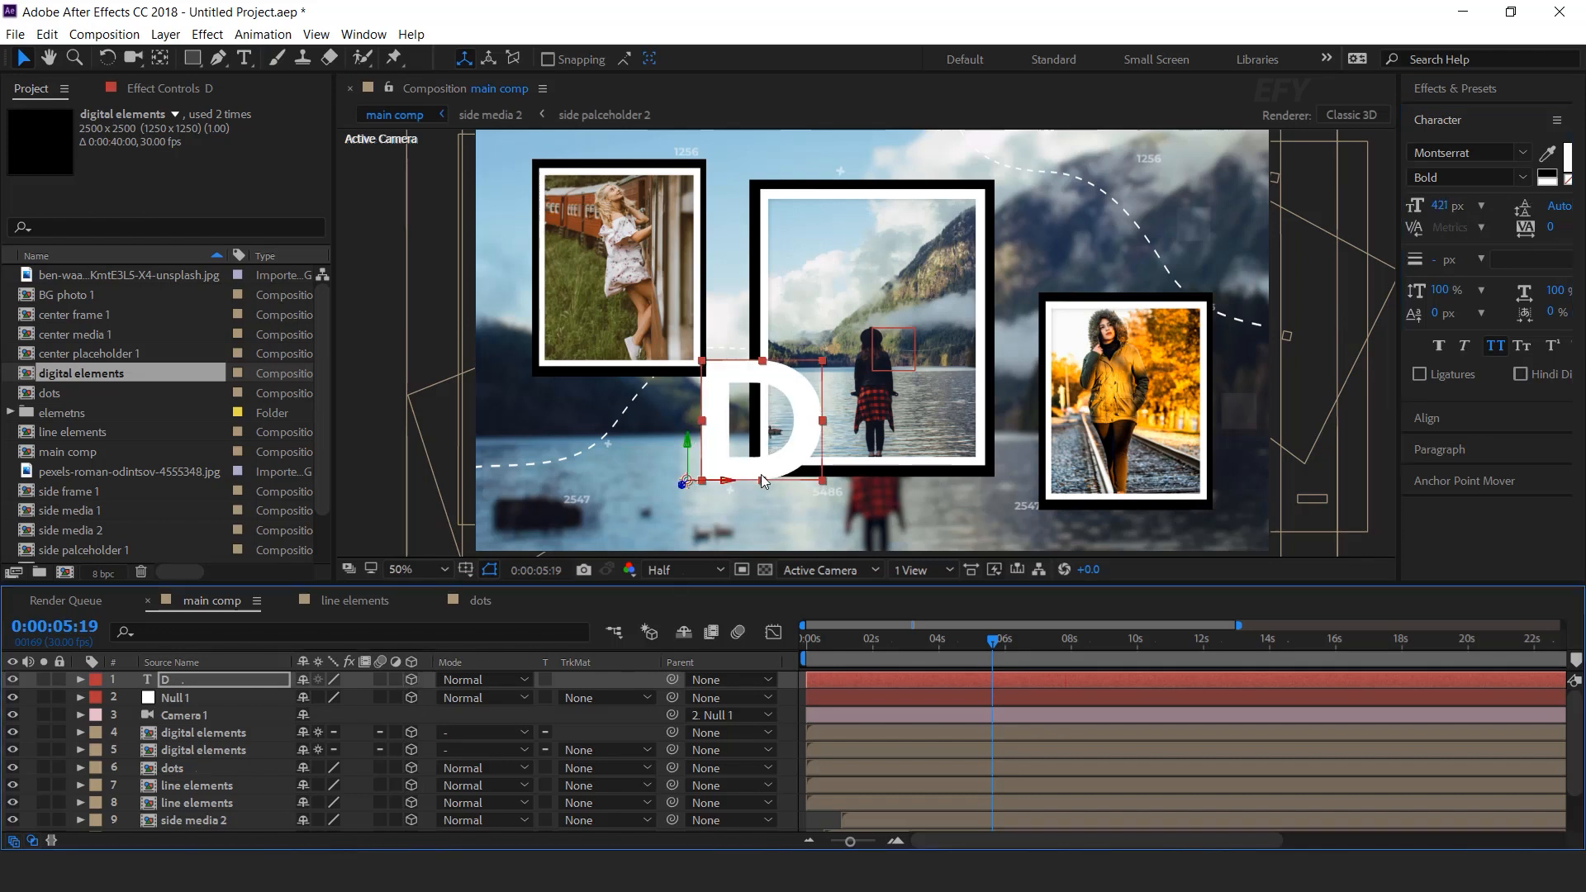
{"action": "left_click_drag", "start_coordinate": [694, 453], "coordinate": [576, 491]}
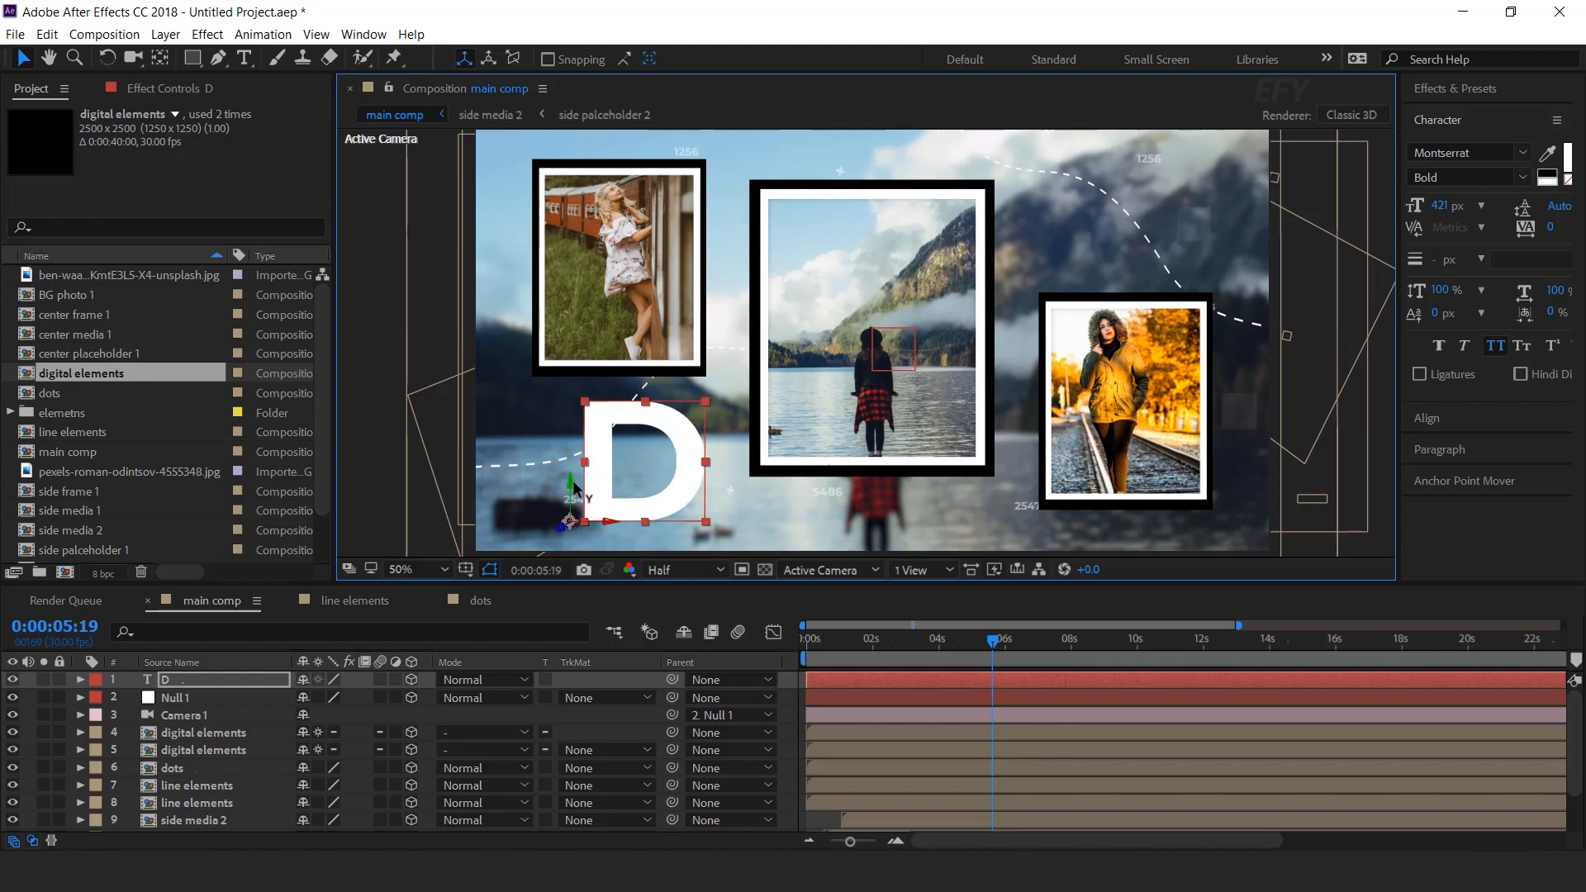
Set the opacity of the D text layer to 20%
{"action": "left_click", "coordinate": [206, 684]}
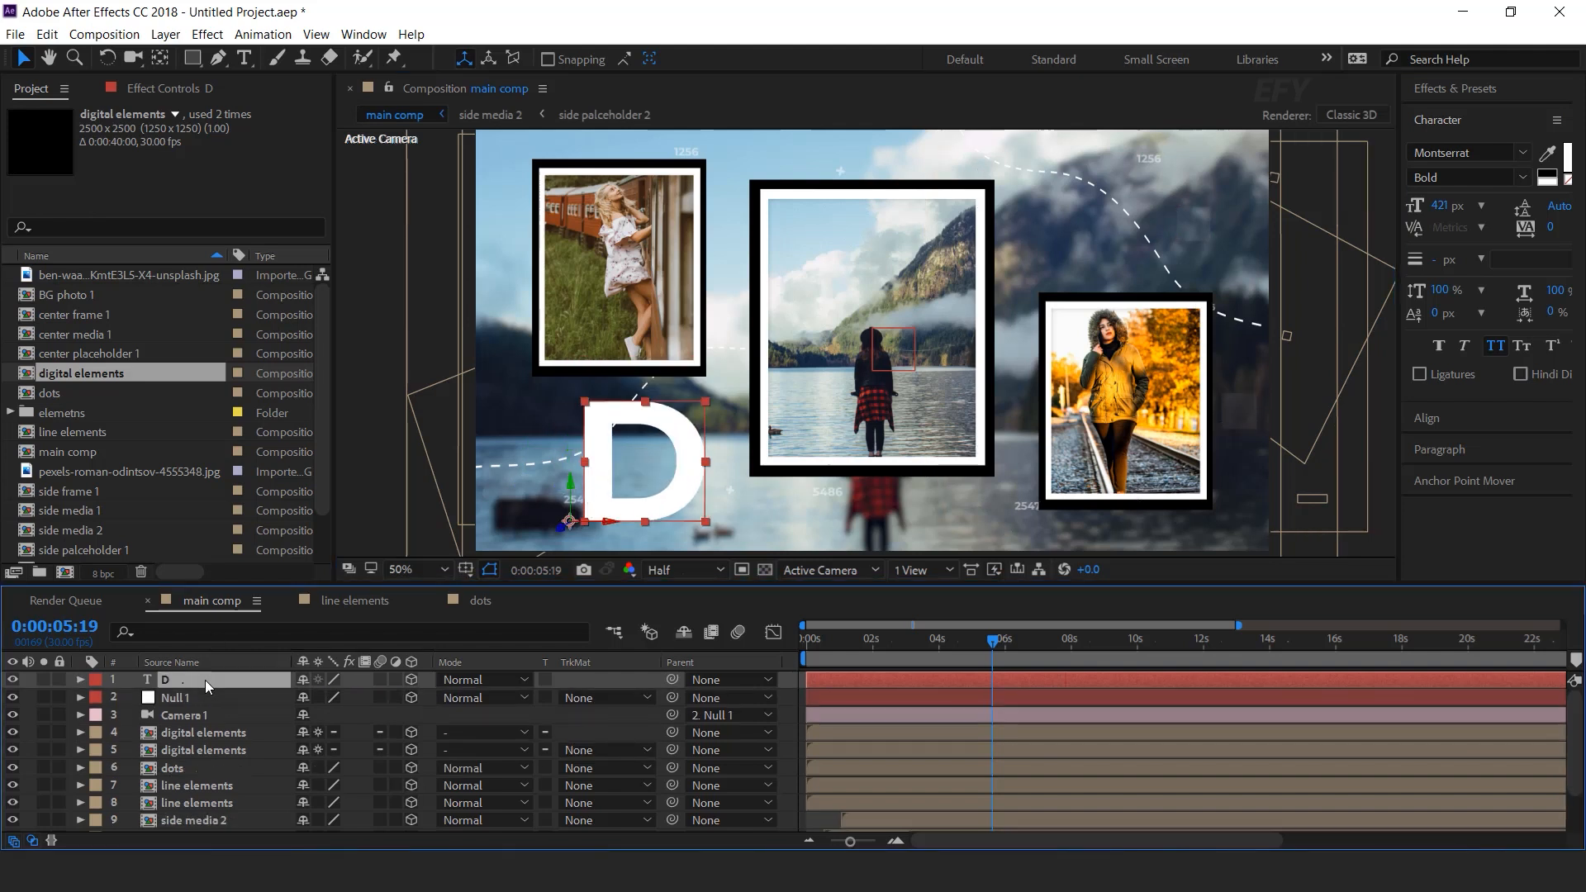
{"action": "key", "text": "t"}
{"action": "left_click", "coordinate": [304, 699]}
{"action": "type", "text": "20"}
{"action": "key", "text": "Return"}
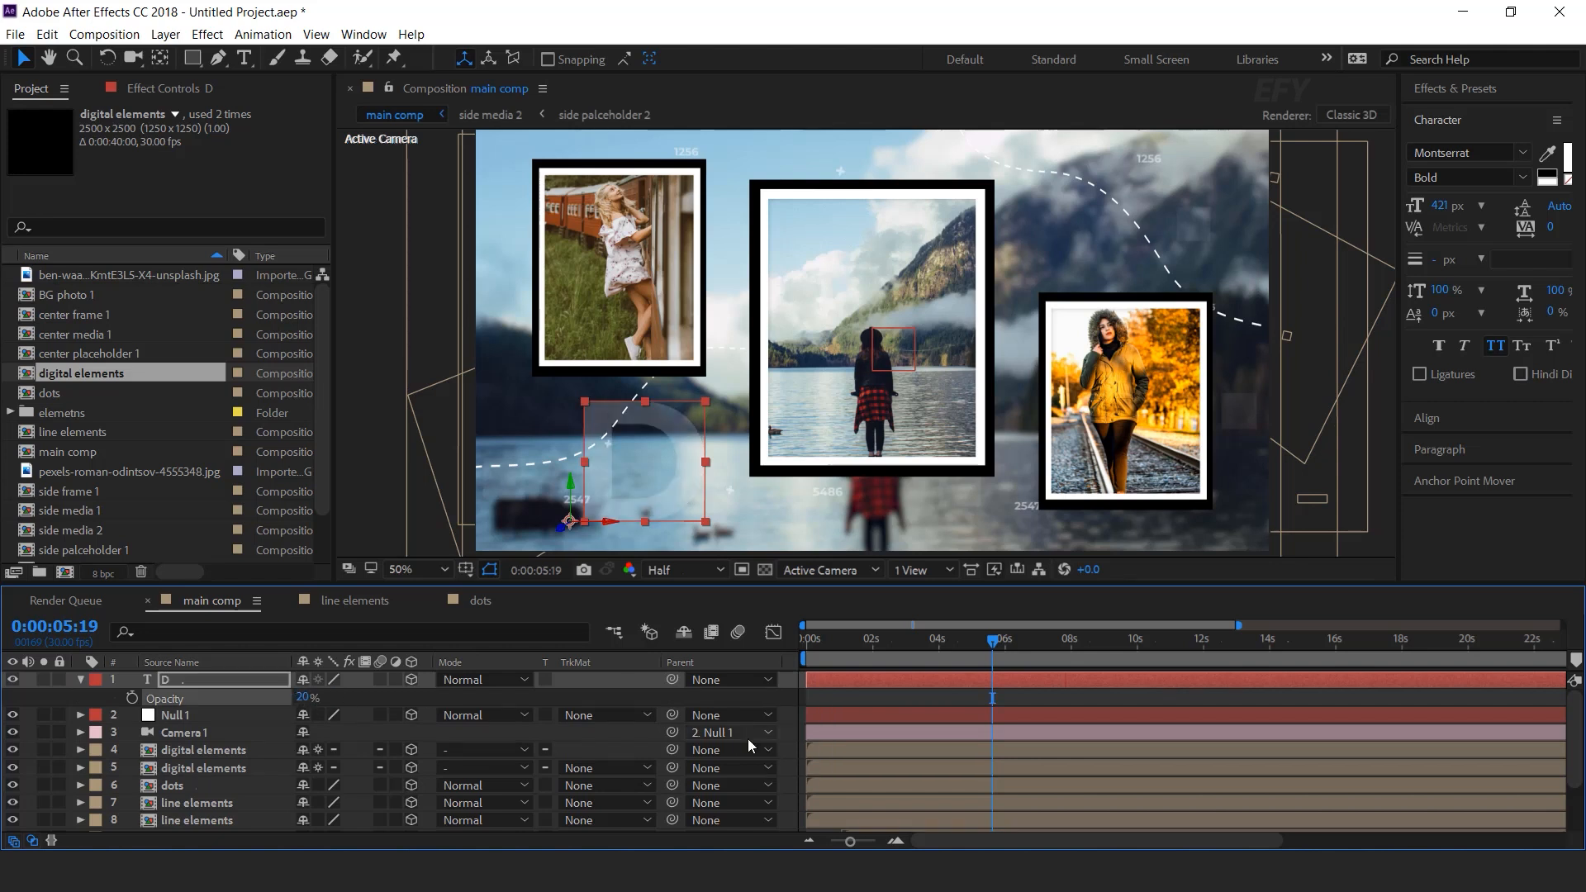
{"action": "key", "text": "F2"}
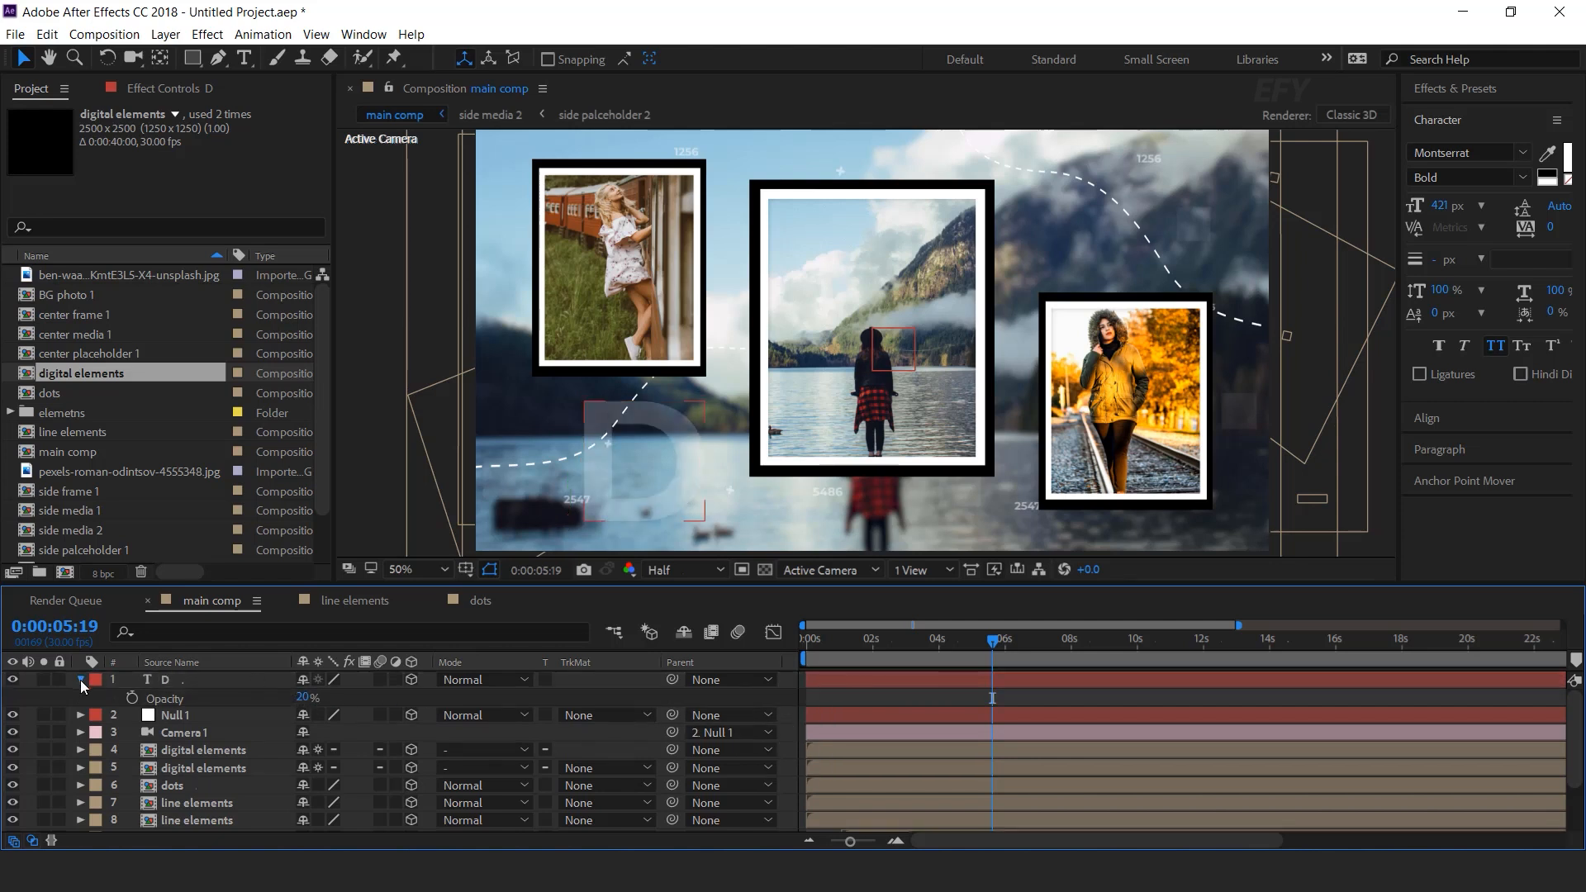
Using a two-view horizontal layout with Top view, move the D text layer farther from the camera and shift it beneath the left photo frame
{"action": "left_click", "coordinate": [81, 681]}
{"action": "left_click", "coordinate": [210, 683]}
{"action": "key", "text": "backslash"}
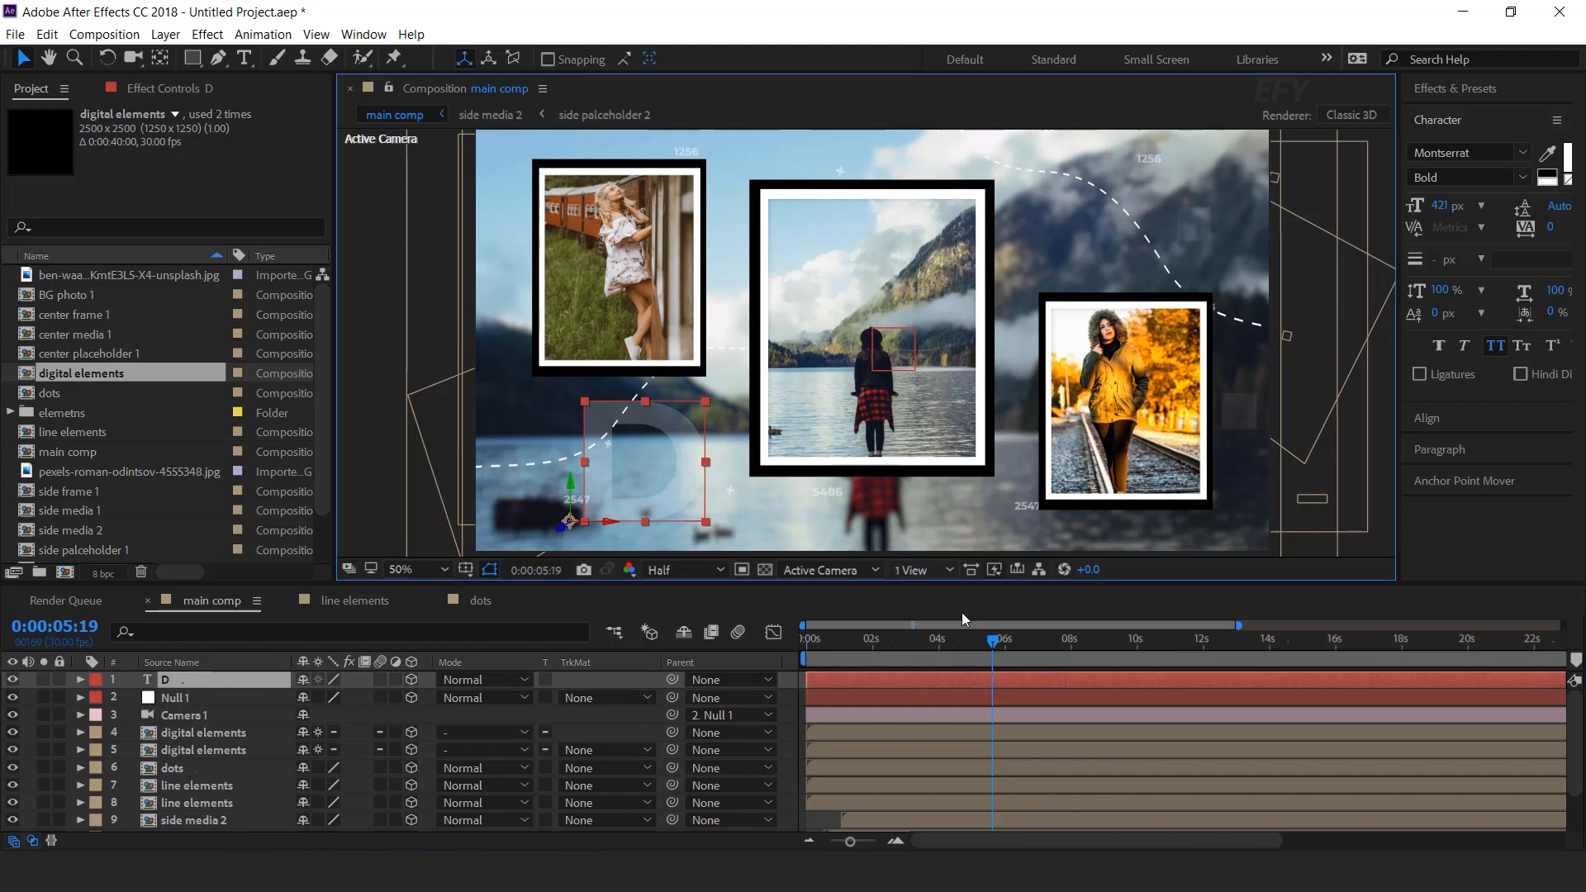
{"action": "left_click", "coordinate": [923, 569]}
{"action": "left_click", "coordinate": [963, 618]}
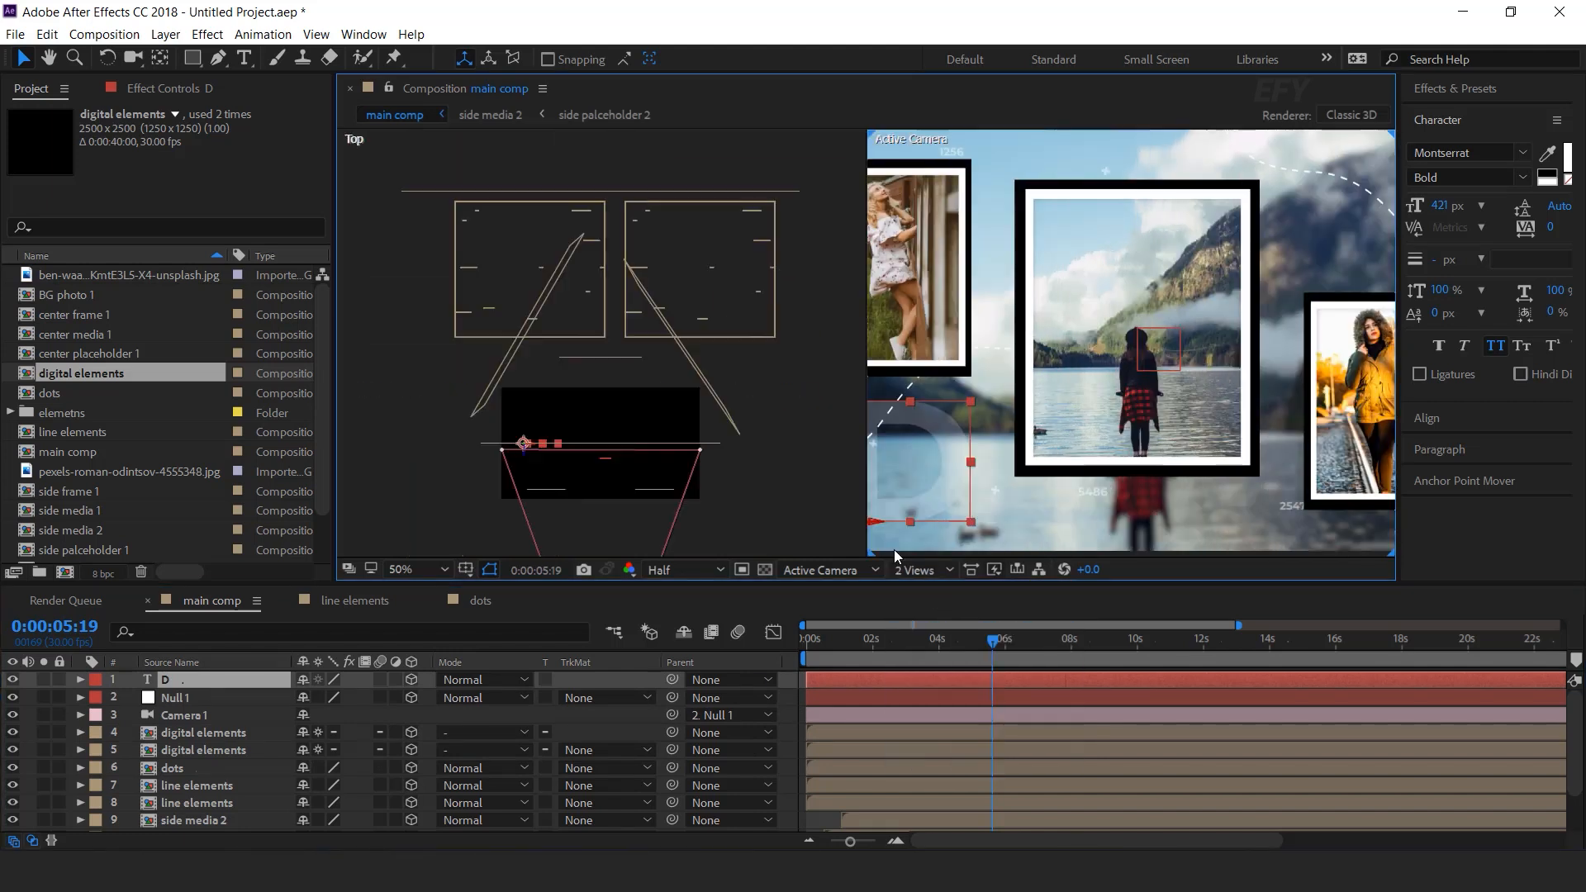
{"action": "left_click_drag", "start_coordinate": [522, 451], "coordinate": [538, 395]}
{"action": "left_click_drag", "start_coordinate": [1067, 456], "coordinate": [947, 451]}
Duplicate the D text layer, place the copy above the right photo frame and change its text to s
{"action": "left_click", "coordinate": [167, 679]}
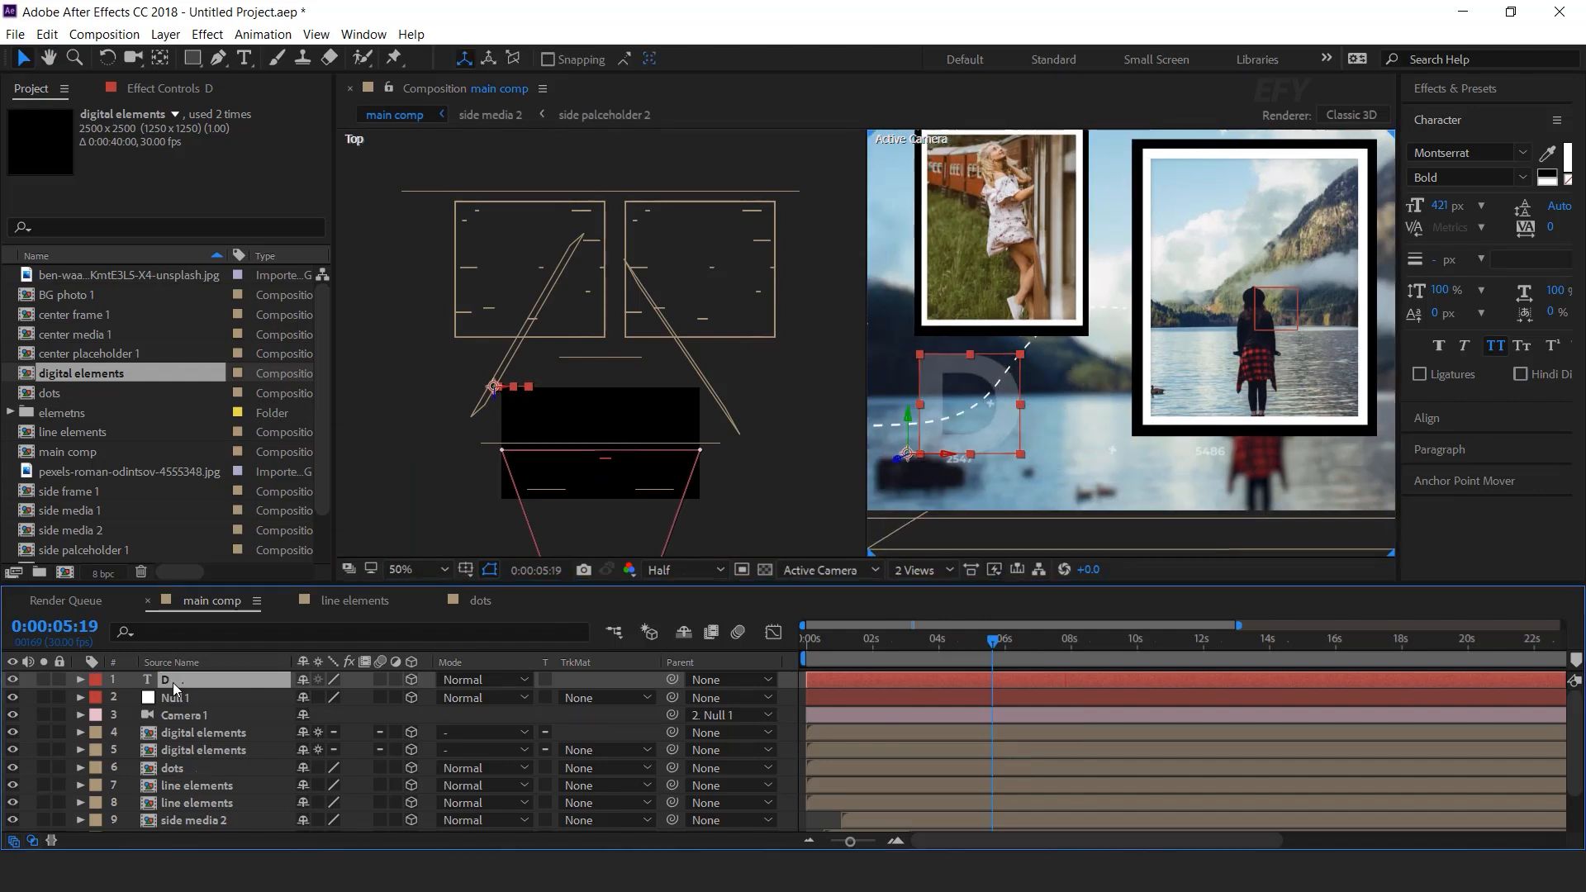
{"action": "key", "text": "ctrl+d"}
{"action": "scroll", "coordinate": [1016, 420], "scroll_direction": "down", "scroll_amount": 2}
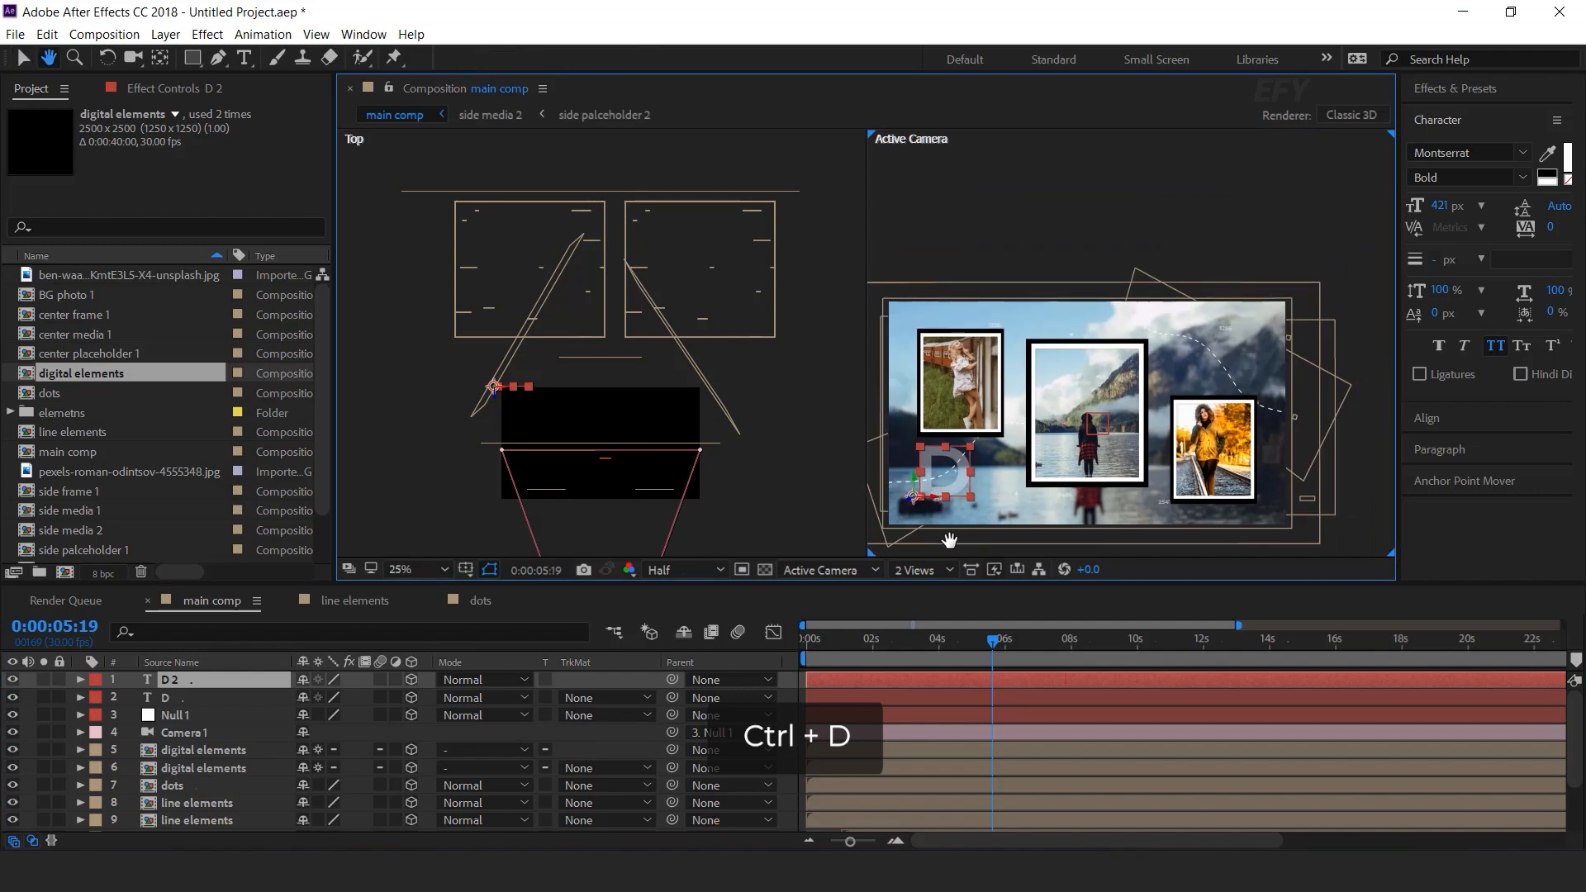
{"action": "left_click_drag", "start_coordinate": [992, 496], "coordinate": [1285, 496]}
{"action": "left_click_drag", "start_coordinate": [1218, 444], "coordinate": [1219, 351]}
{"action": "double_click", "coordinate": [183, 682]}
{"action": "type", "text": "ss"}
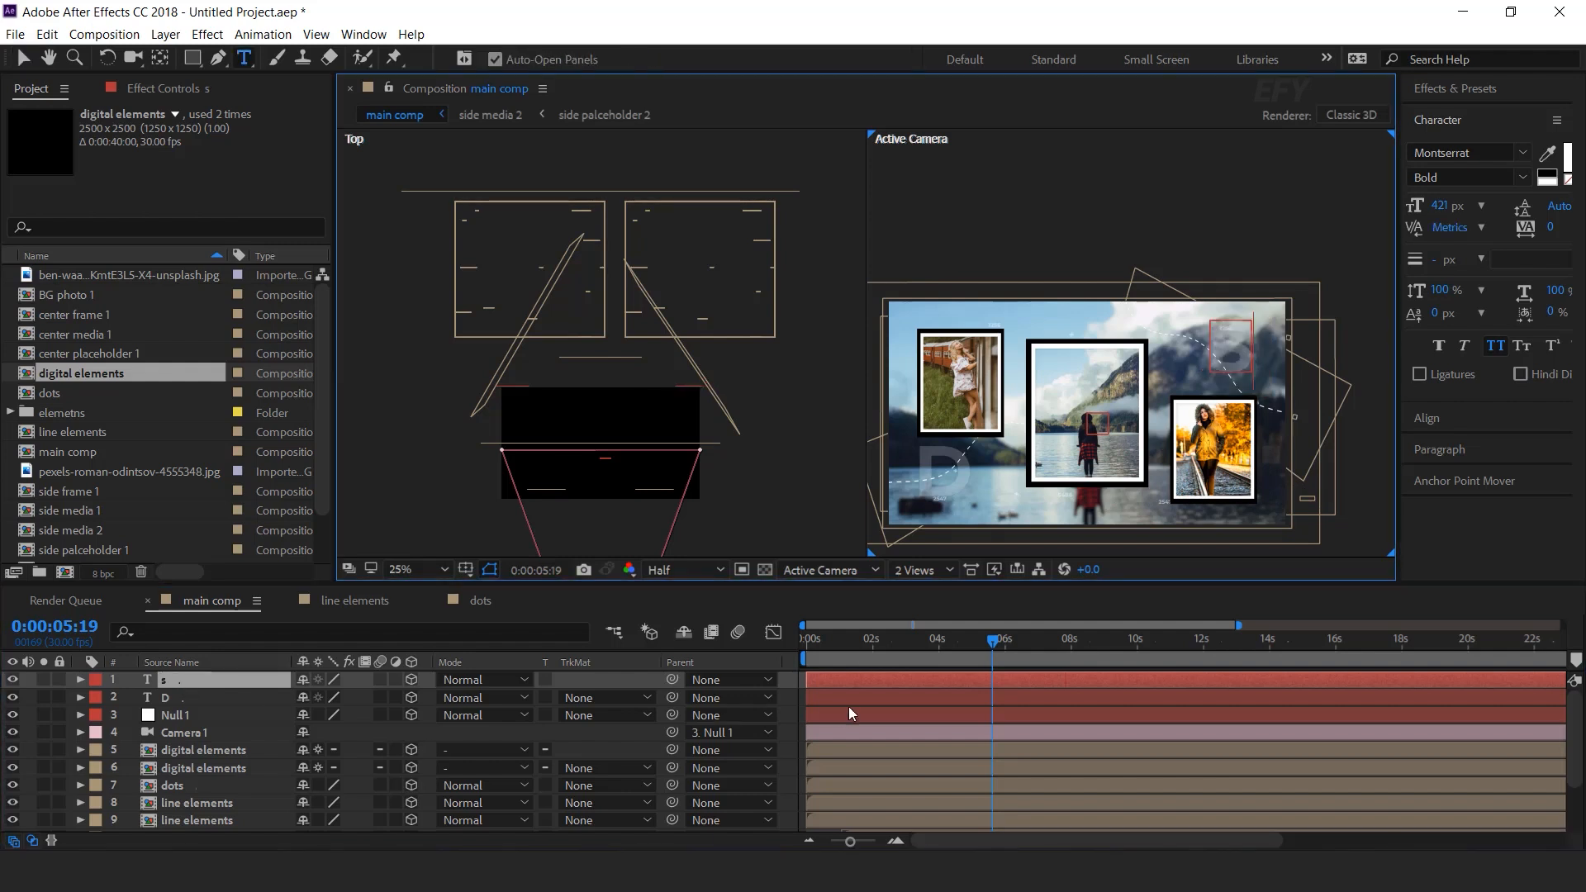
{"action": "left_click", "coordinate": [788, 676]}
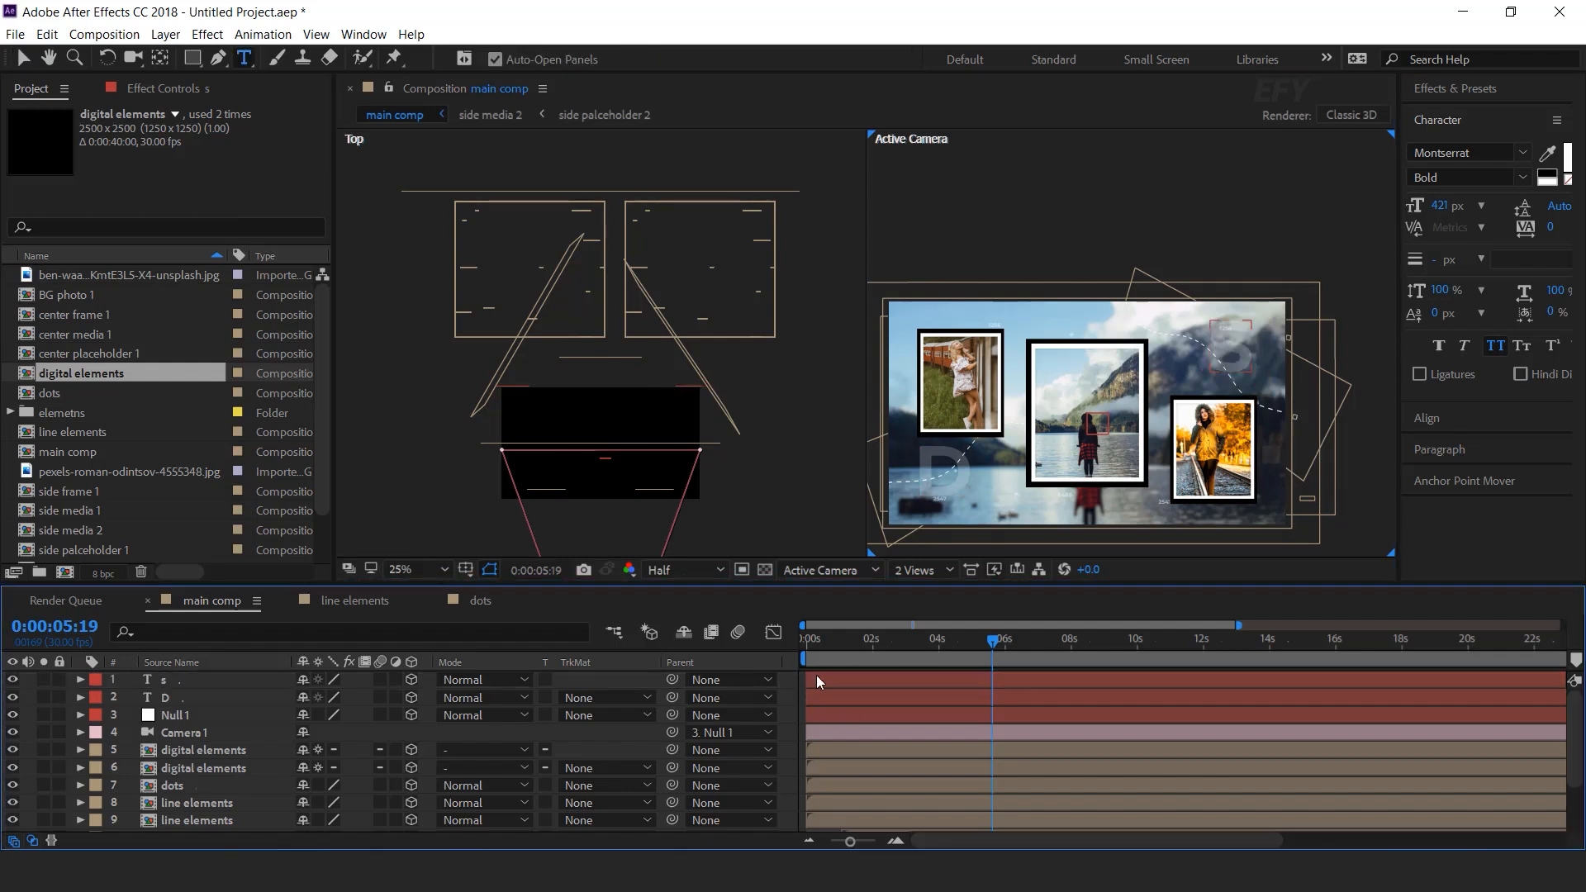
Return the composition viewer to a single Active Camera view and reactivate the Selection tool
{"action": "left_click", "coordinate": [929, 570]}
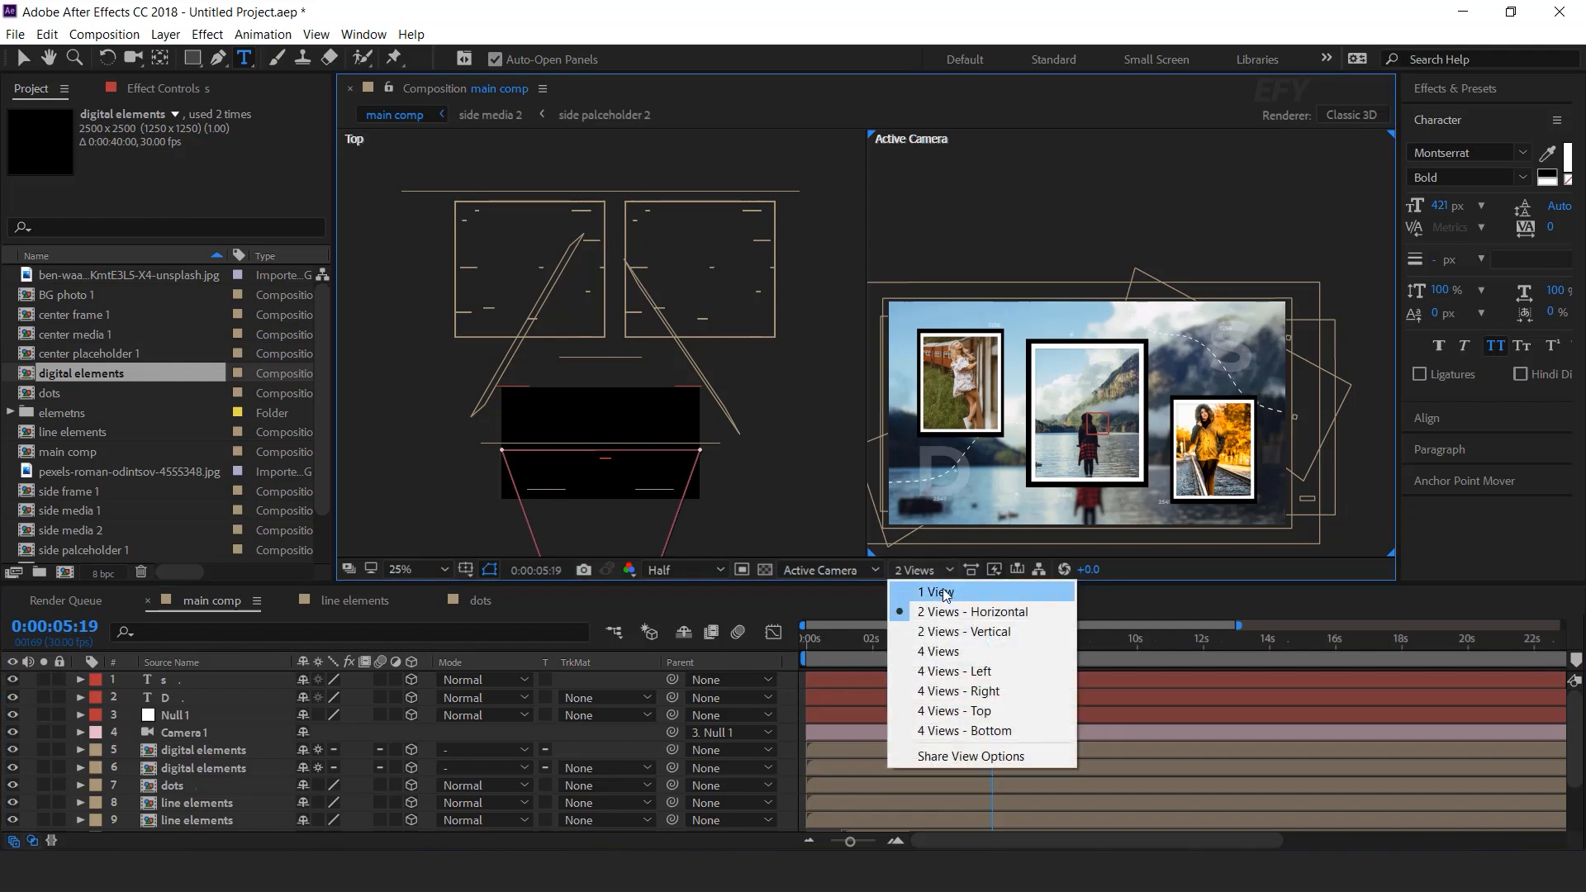
{"action": "left_click", "coordinate": [947, 597]}
{"action": "left_click", "coordinate": [787, 680]}
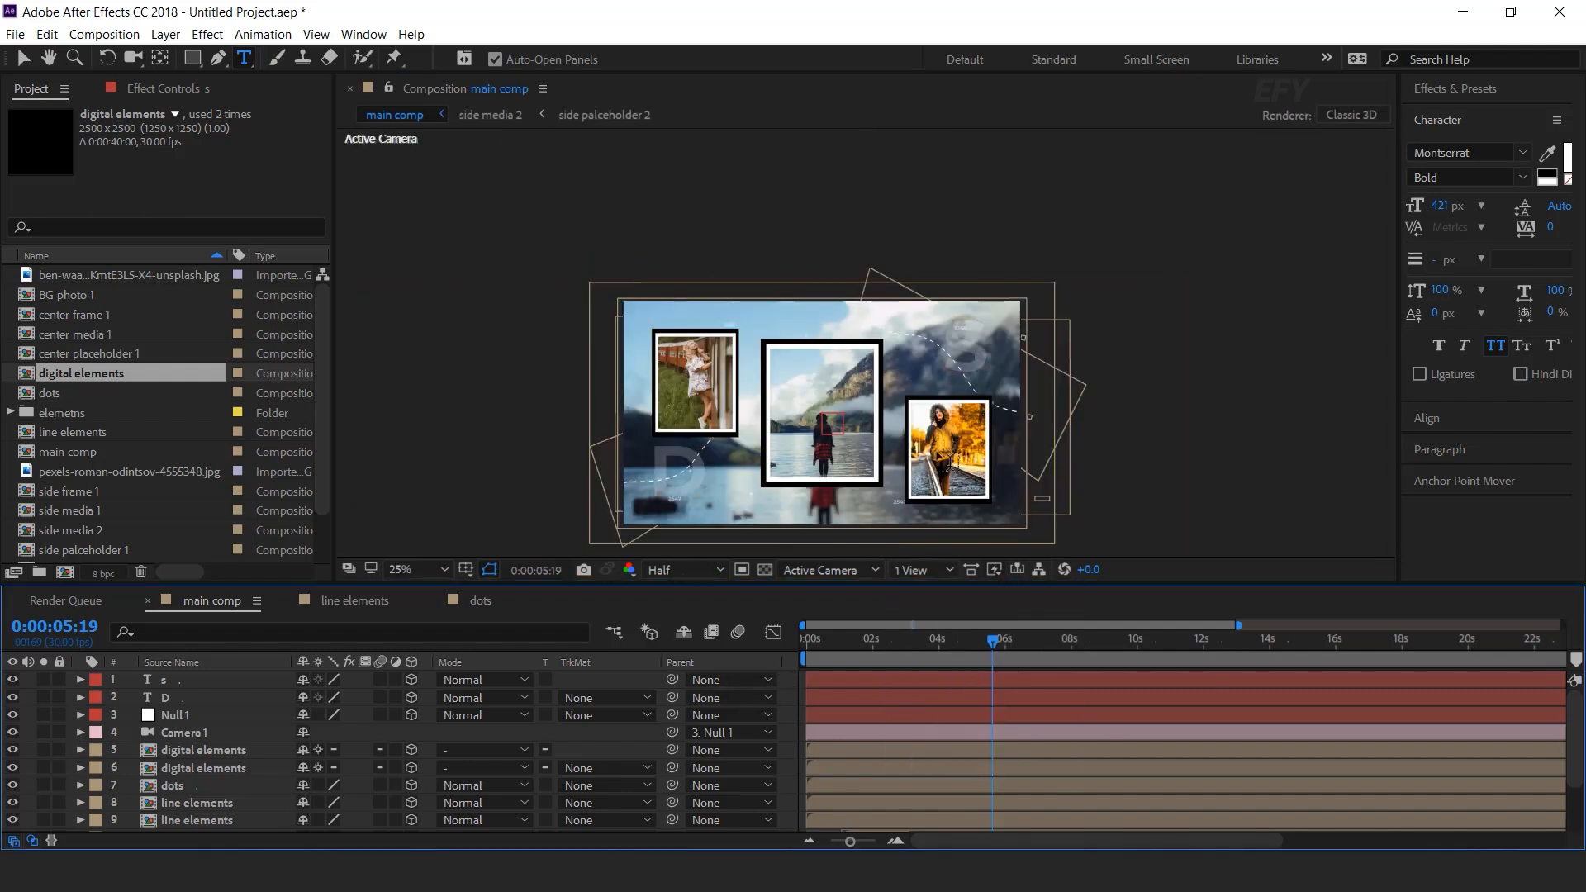
{"action": "key", "text": "v"}
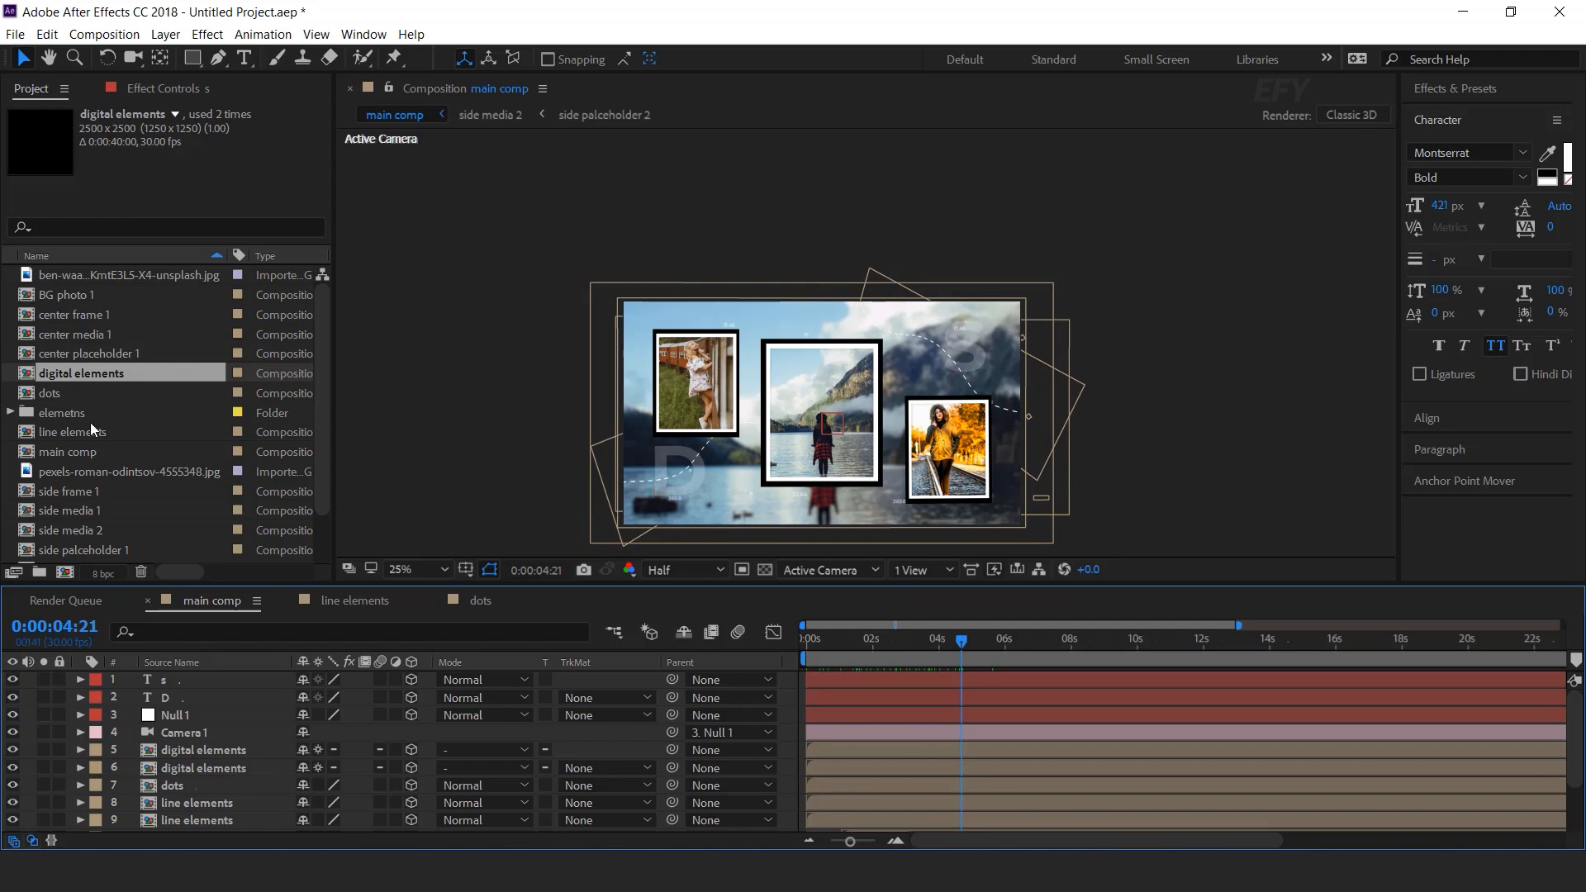
Add lens dust.jpg from the elemetns folder as the top layer of main comp, with Screen blending and 3D enabled
{"action": "left_click", "coordinate": [64, 413]}
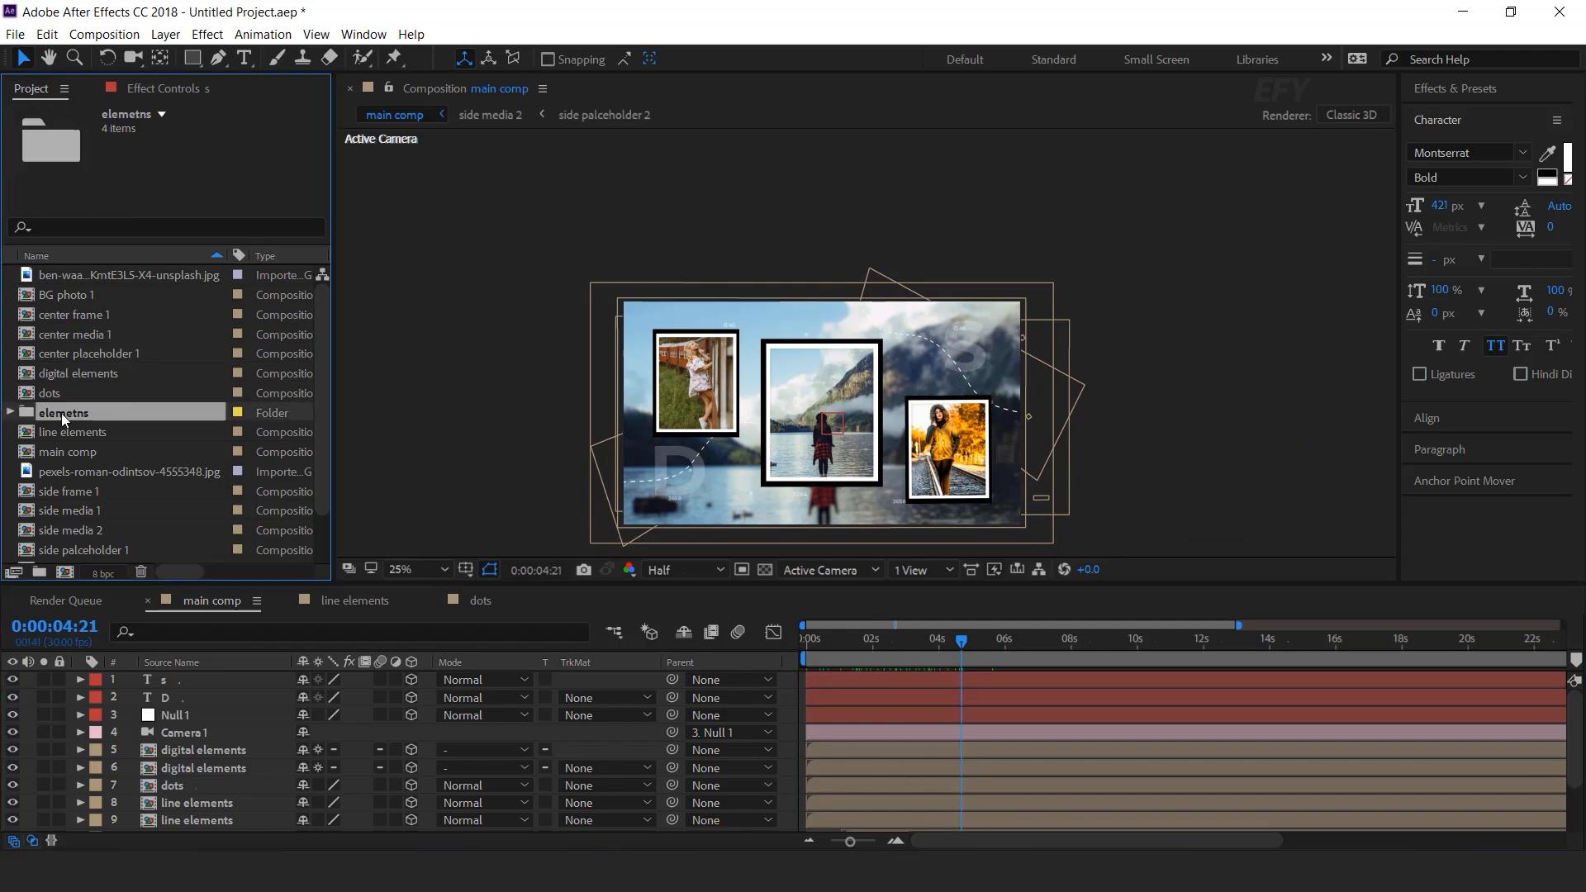
{"action": "left_click", "coordinate": [10, 413]}
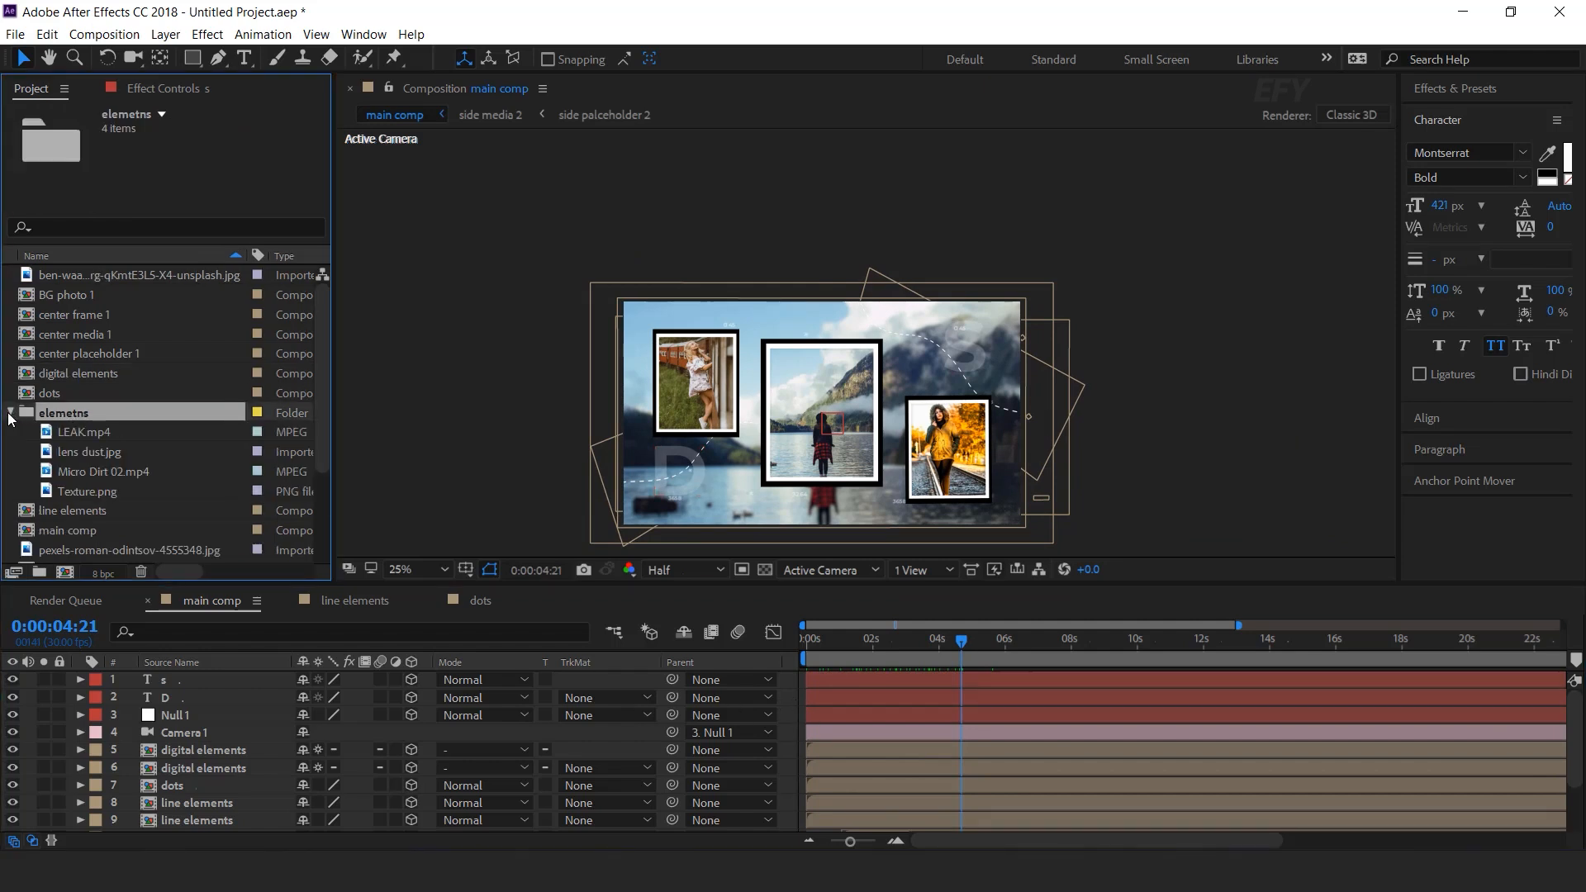
{"action": "left_click", "coordinate": [91, 453]}
{"action": "left_click_drag", "start_coordinate": [96, 460], "coordinate": [242, 675]}
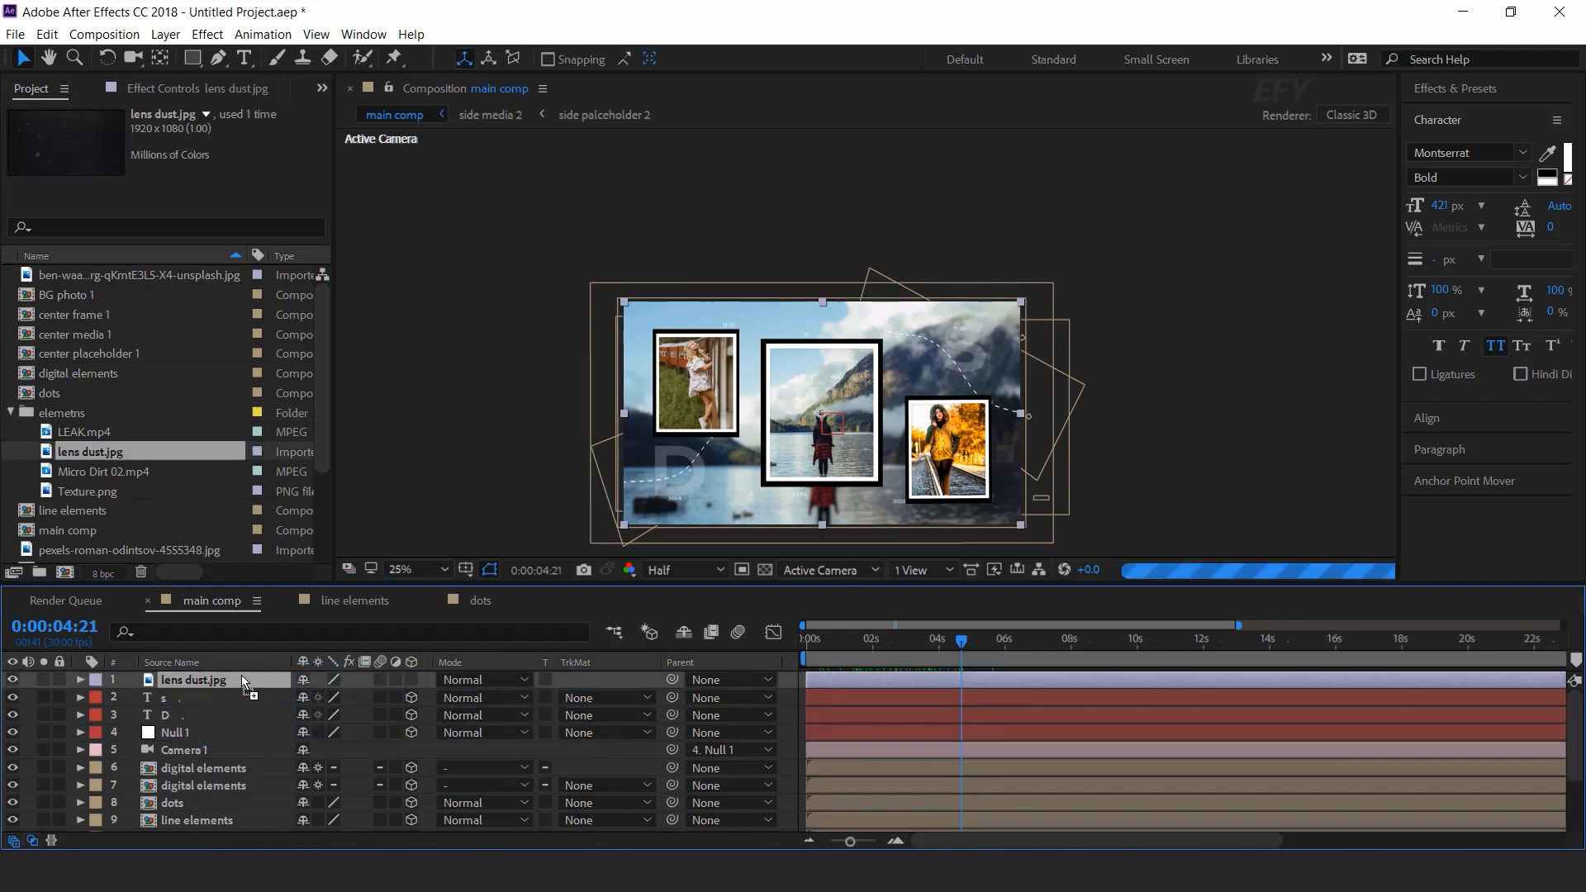
{"action": "left_click", "coordinate": [473, 681]}
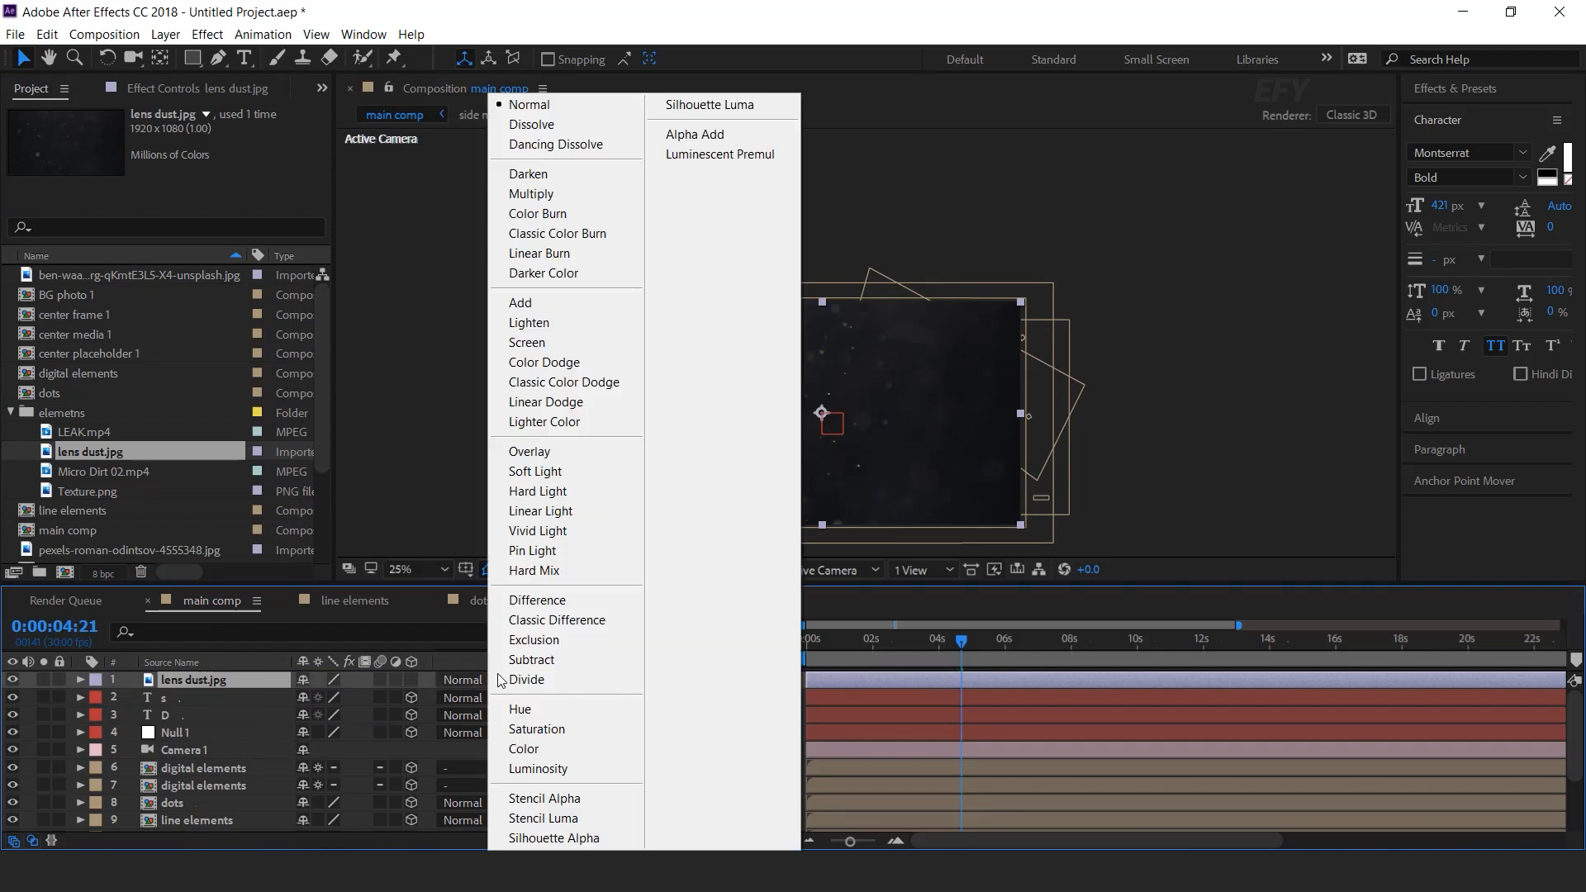
{"action": "left_click", "coordinate": [553, 343]}
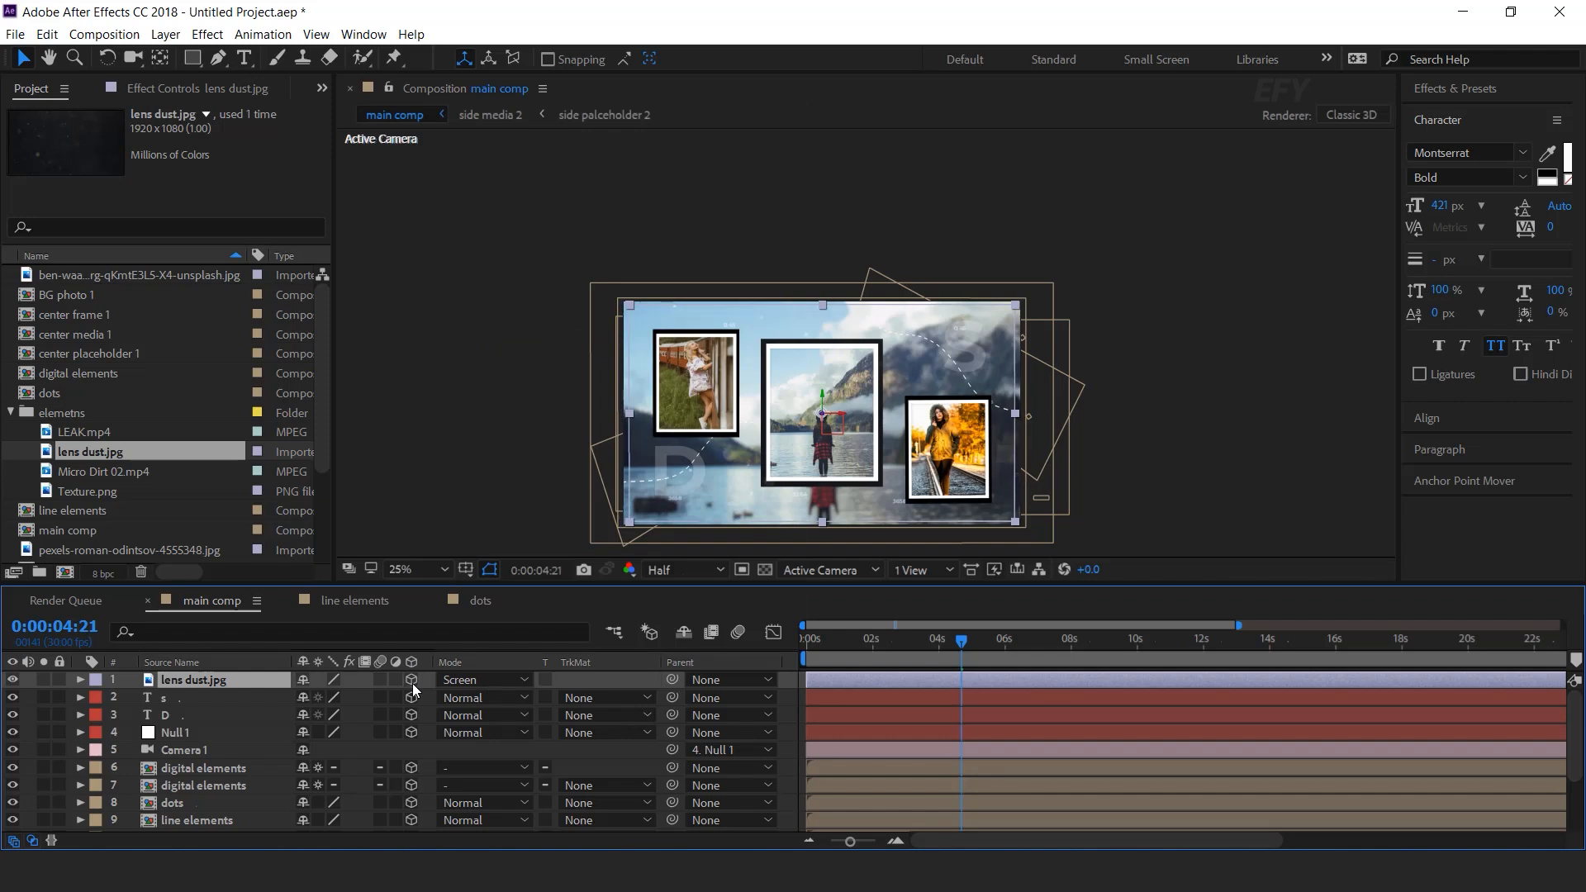
Set the scale of the lens dust.jpg layer to 120%
{"action": "key", "text": "s"}
{"action": "left_click", "coordinate": [384, 699]}
{"action": "type", "text": "120"}
{"action": "key", "text": "Return"}
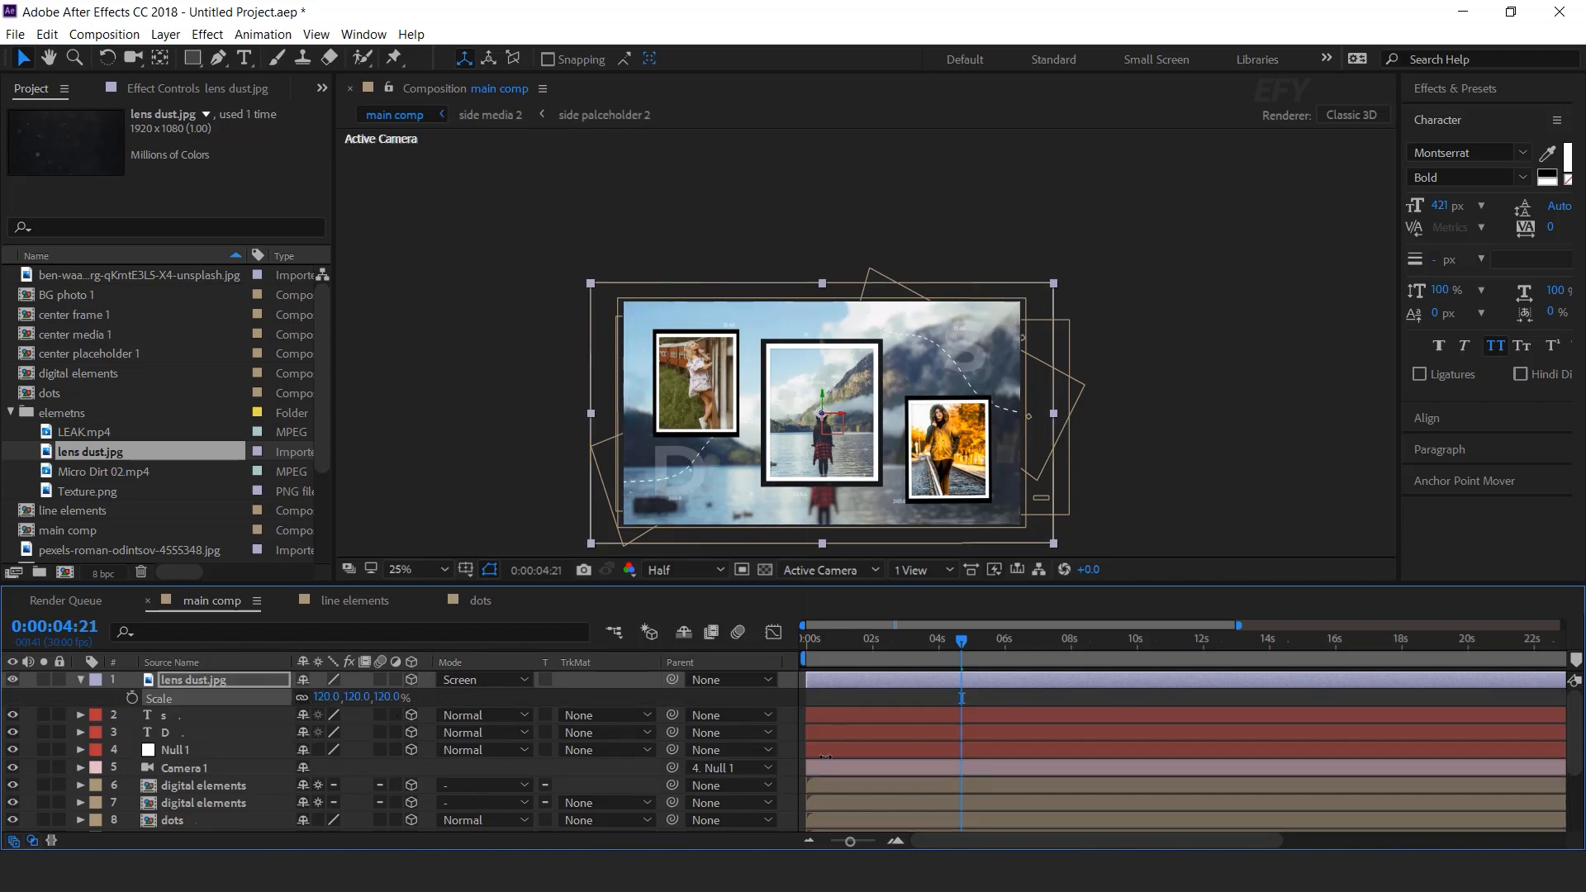
Preview main comp from the start to check the lens dust overlay, and park the playhead at 0:00:06:12
{"action": "key", "text": "Home"}
{"action": "key", "text": "space"}
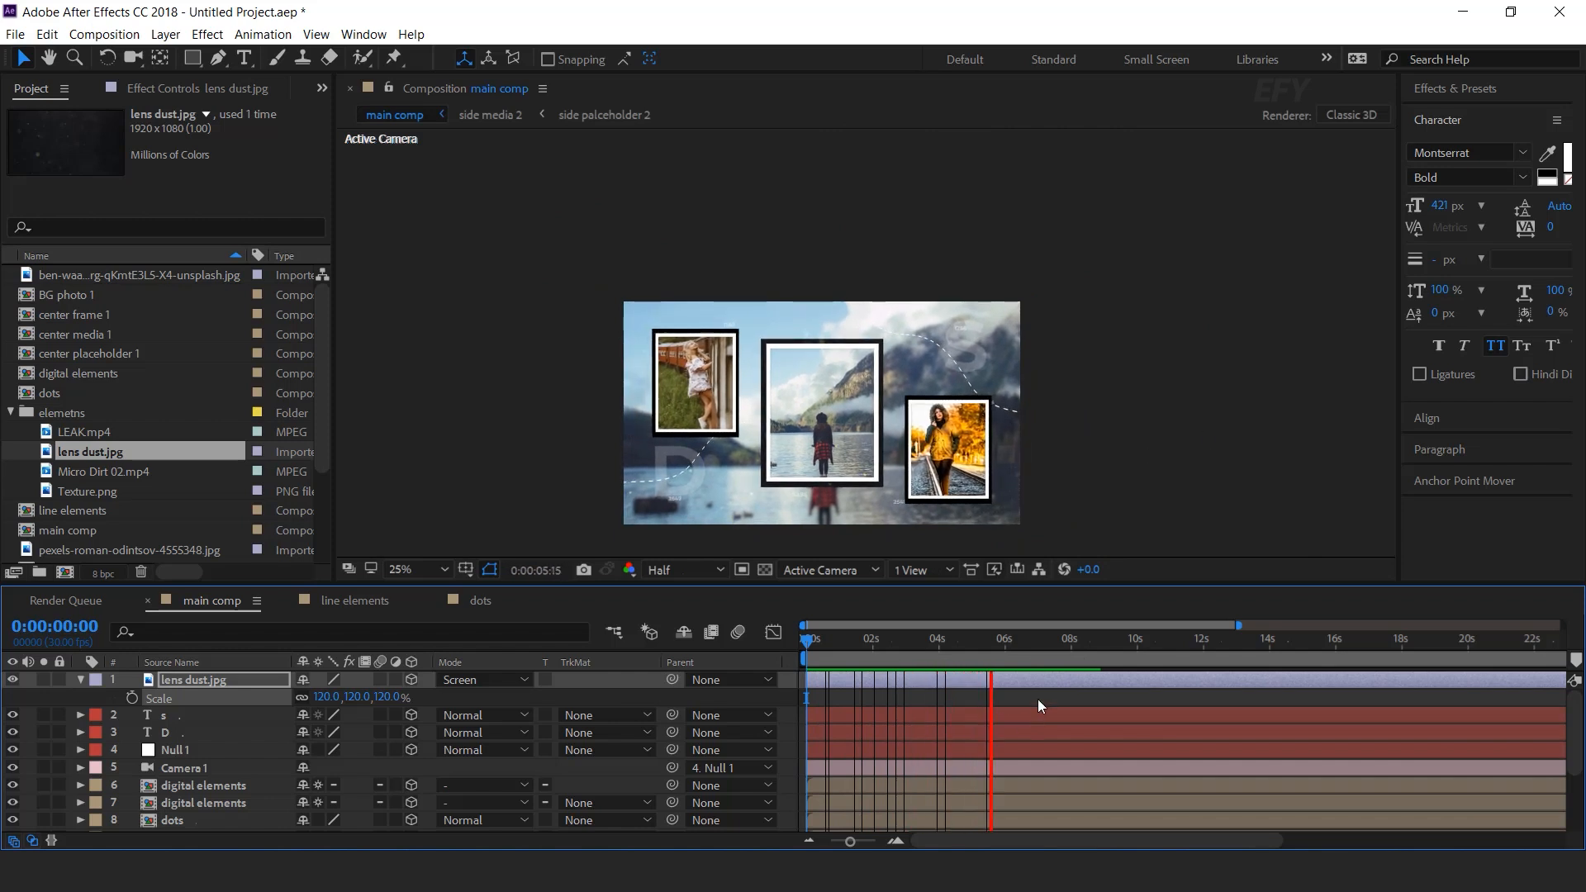
{"action": "left_click", "coordinate": [1018, 643]}
Add a wiggle expression to the Position property of the lens dust.jpg layer
{"action": "left_click", "coordinate": [212, 679]}
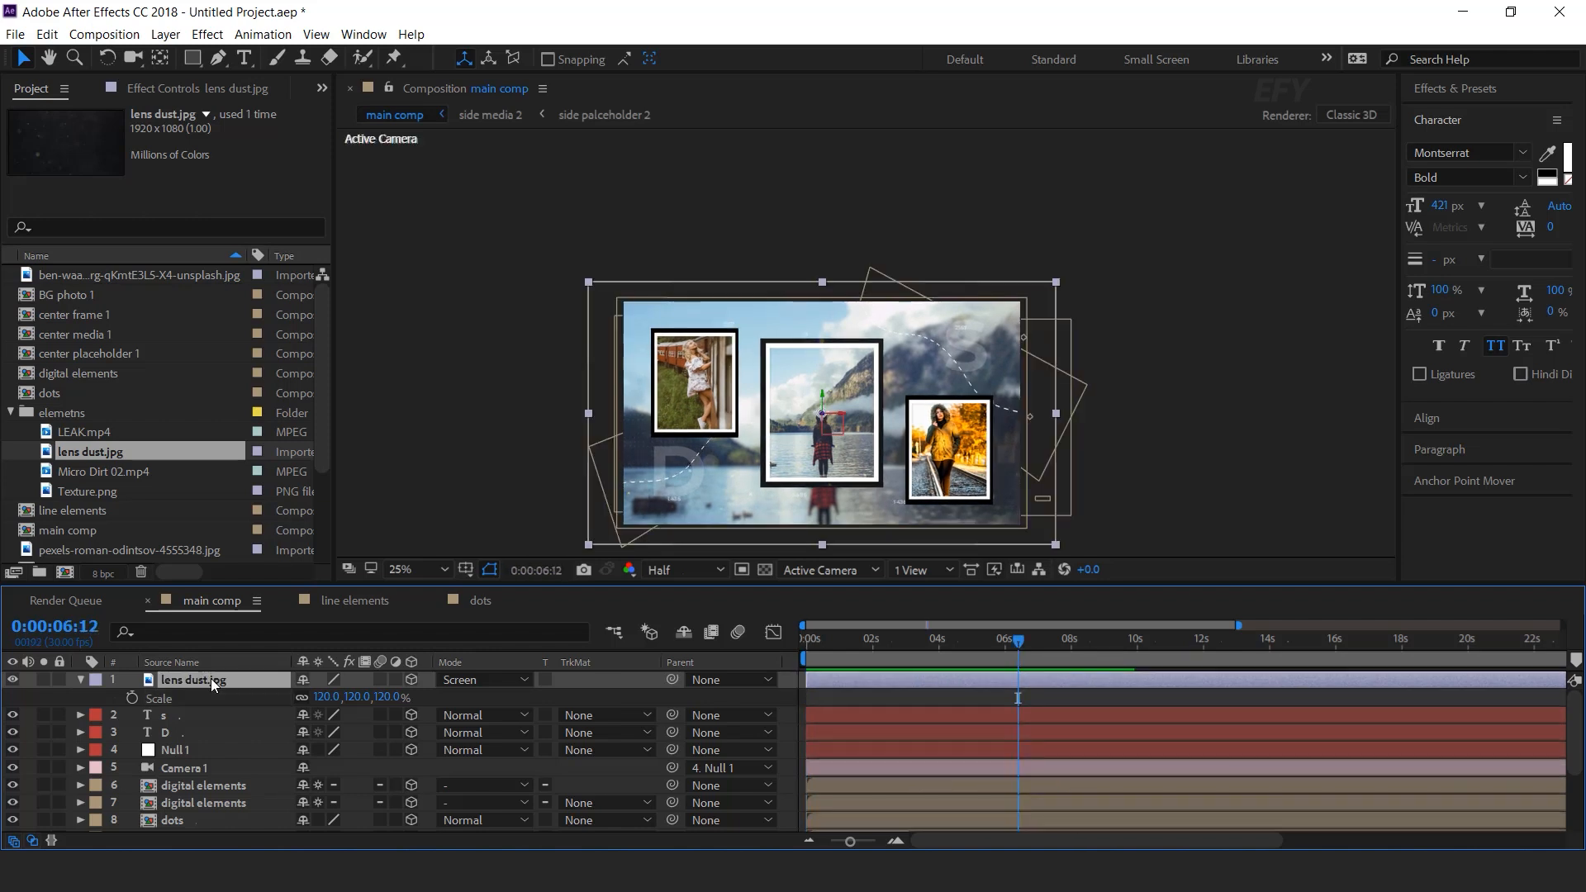
{"action": "key", "text": "w"}
{"action": "key", "text": "p"}
{"action": "left_click", "coordinate": [133, 700], "text": "alt"}
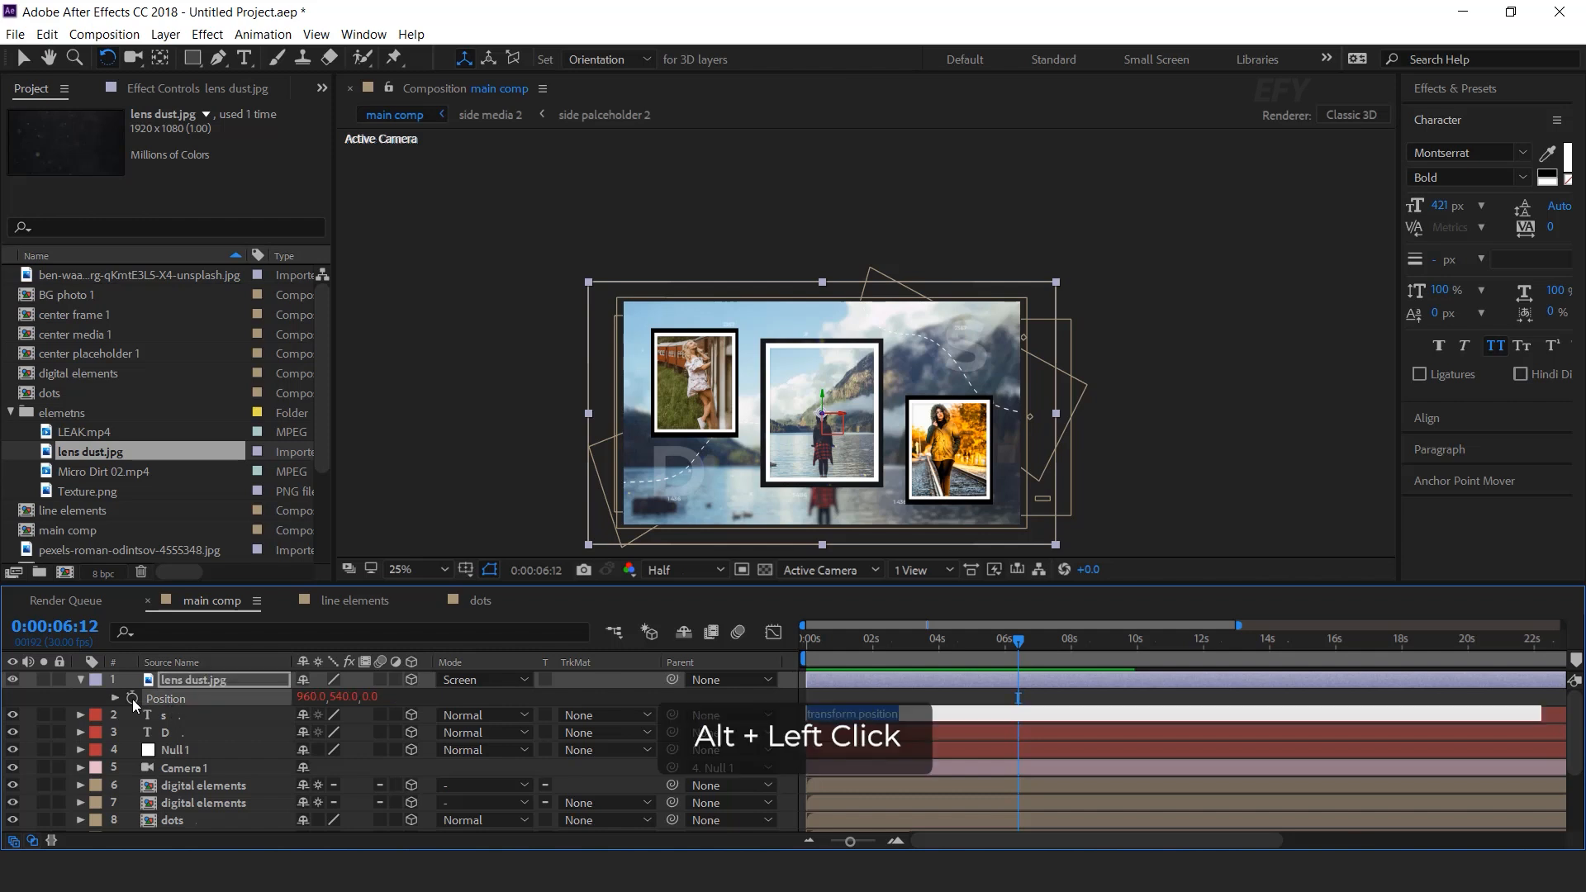
{"action": "type", "text": "wiggl"}
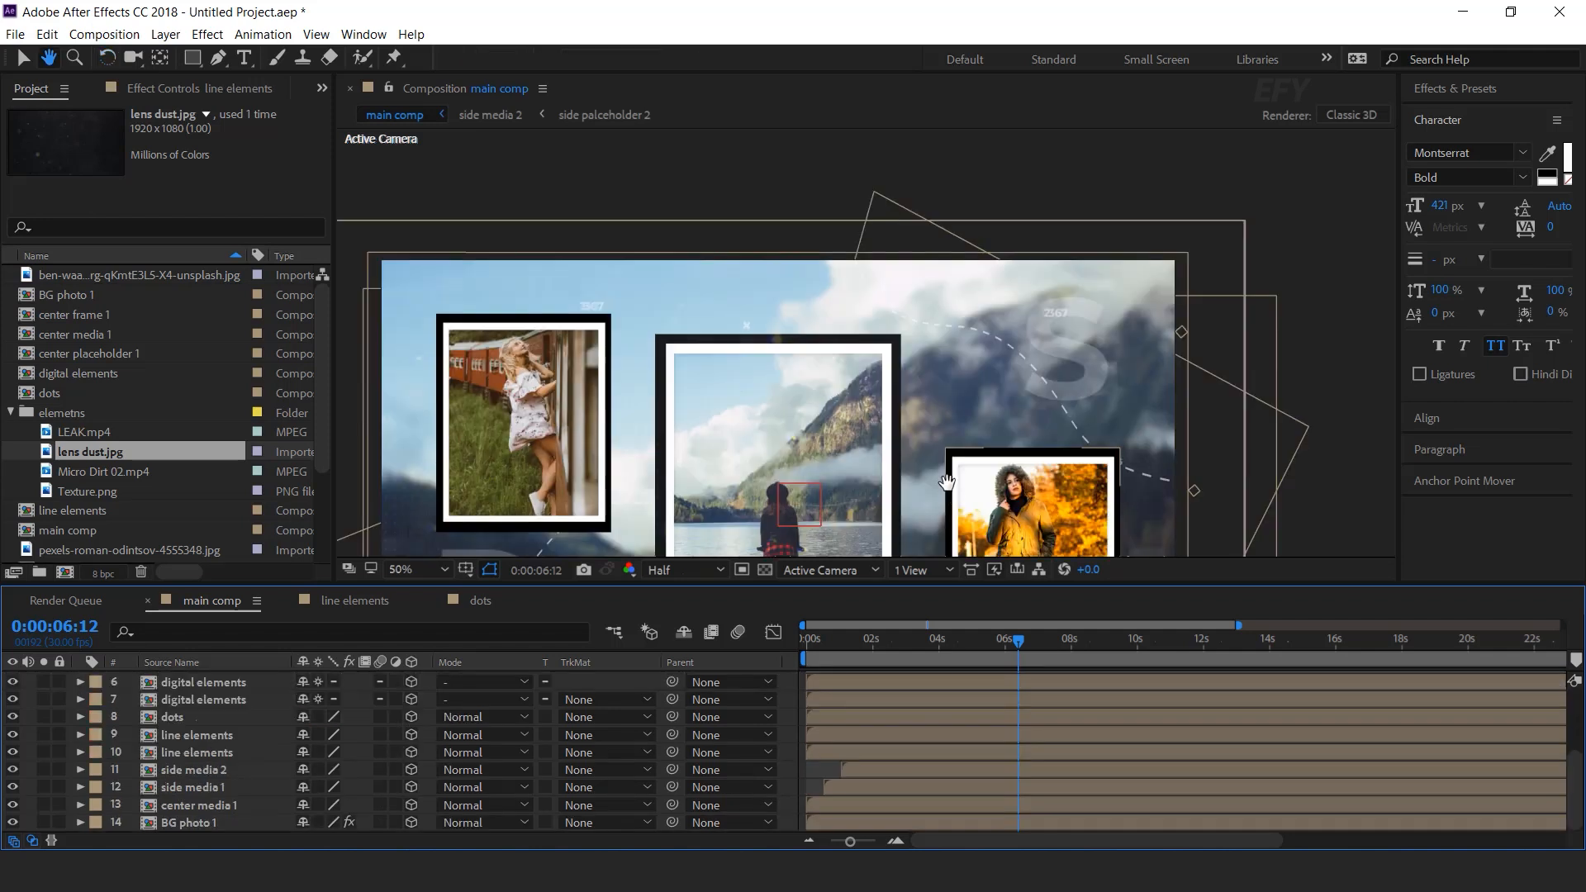
Add Texture.png from the elemetns folder as the top layer of main comp, with Screen blending and 3D enabled
{"action": "left_click_drag", "start_coordinate": [947, 484], "coordinate": [989, 313]}
{"action": "key", "text": "w"}
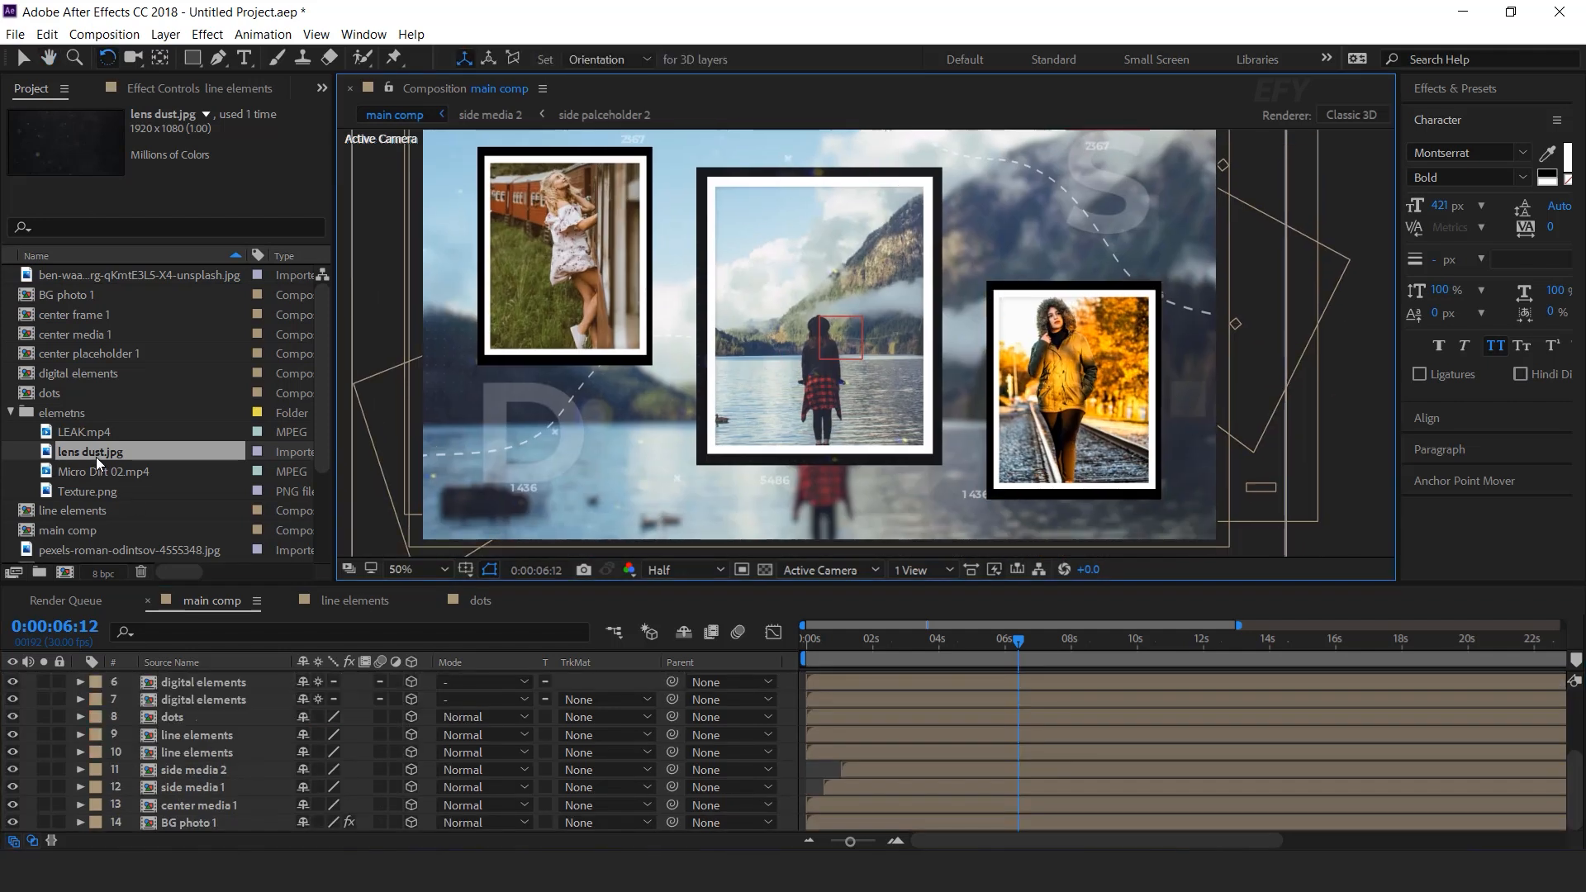
{"action": "left_click", "coordinate": [89, 491]}
{"action": "left_click_drag", "start_coordinate": [51, 496], "coordinate": [211, 682]}
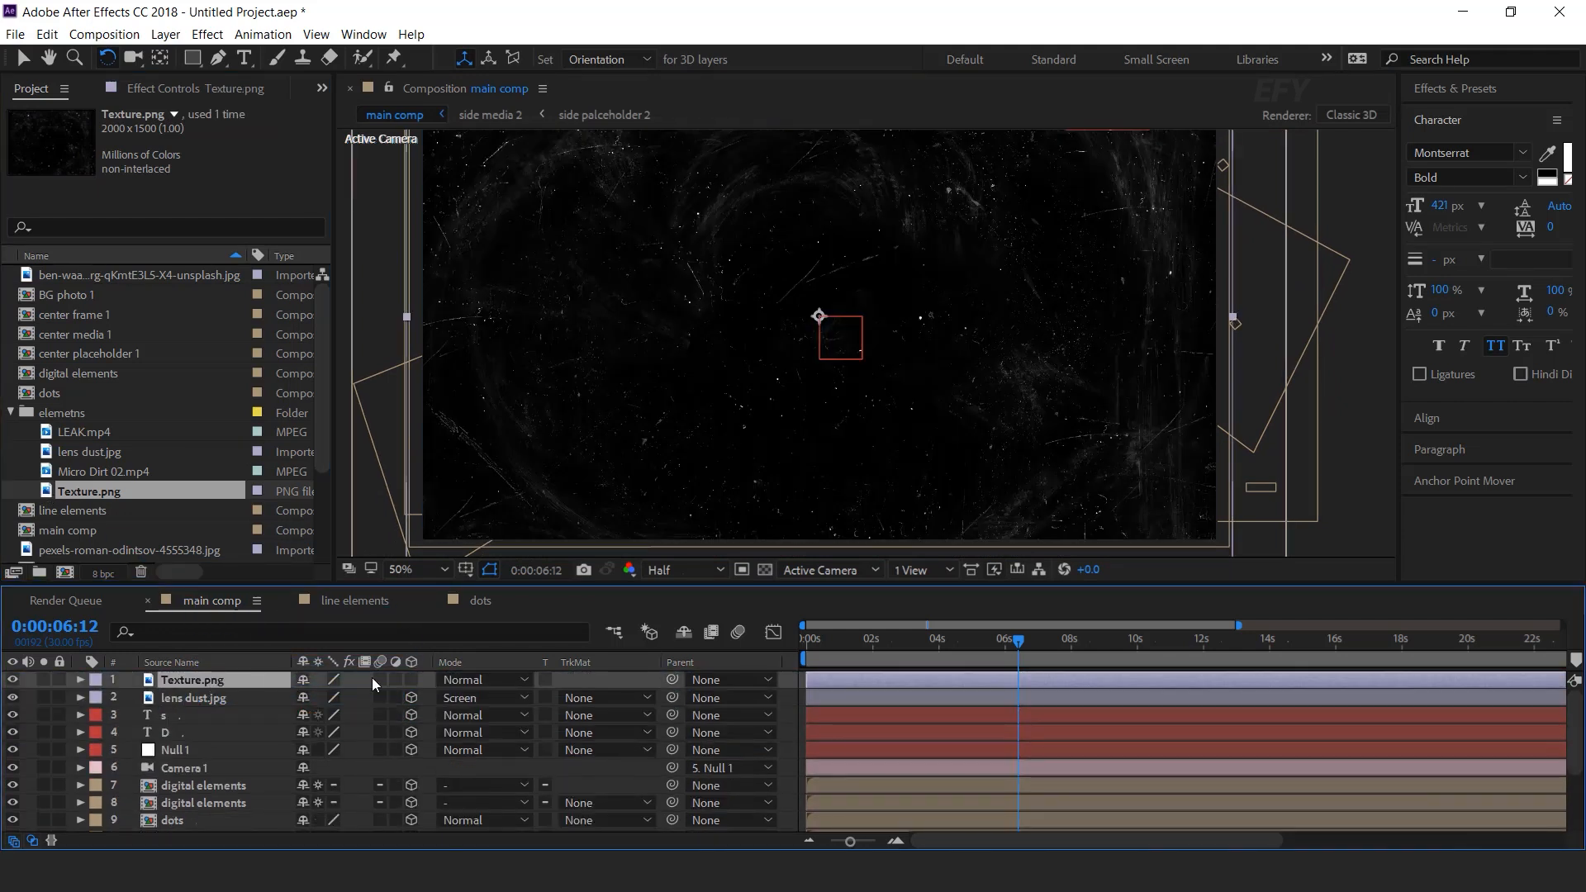
{"action": "left_click", "coordinate": [483, 680]}
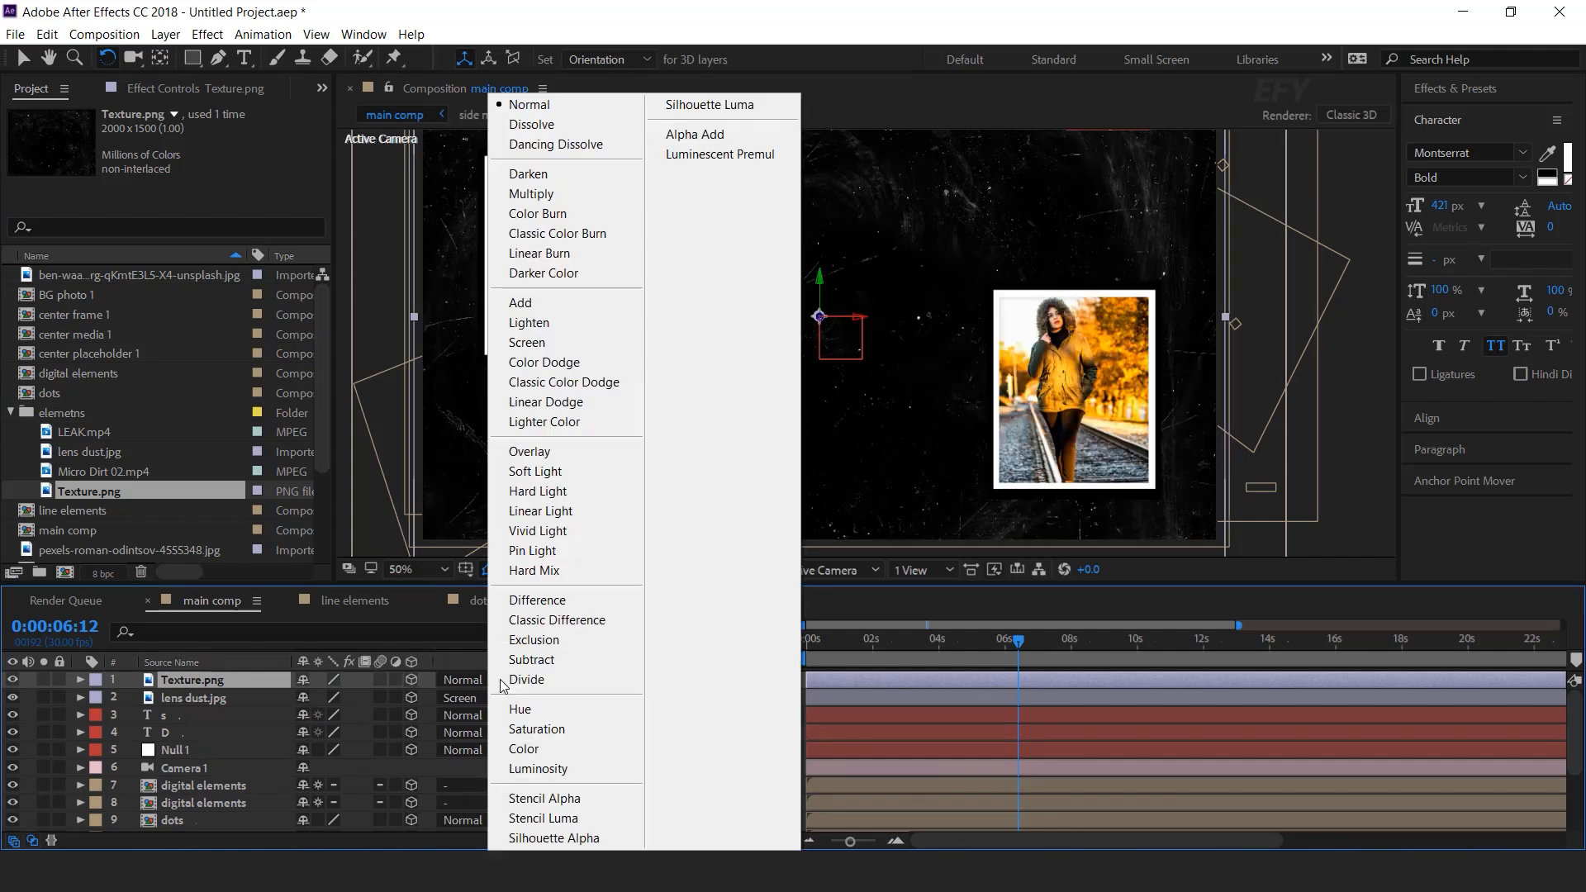
{"action": "left_click", "coordinate": [533, 342]}
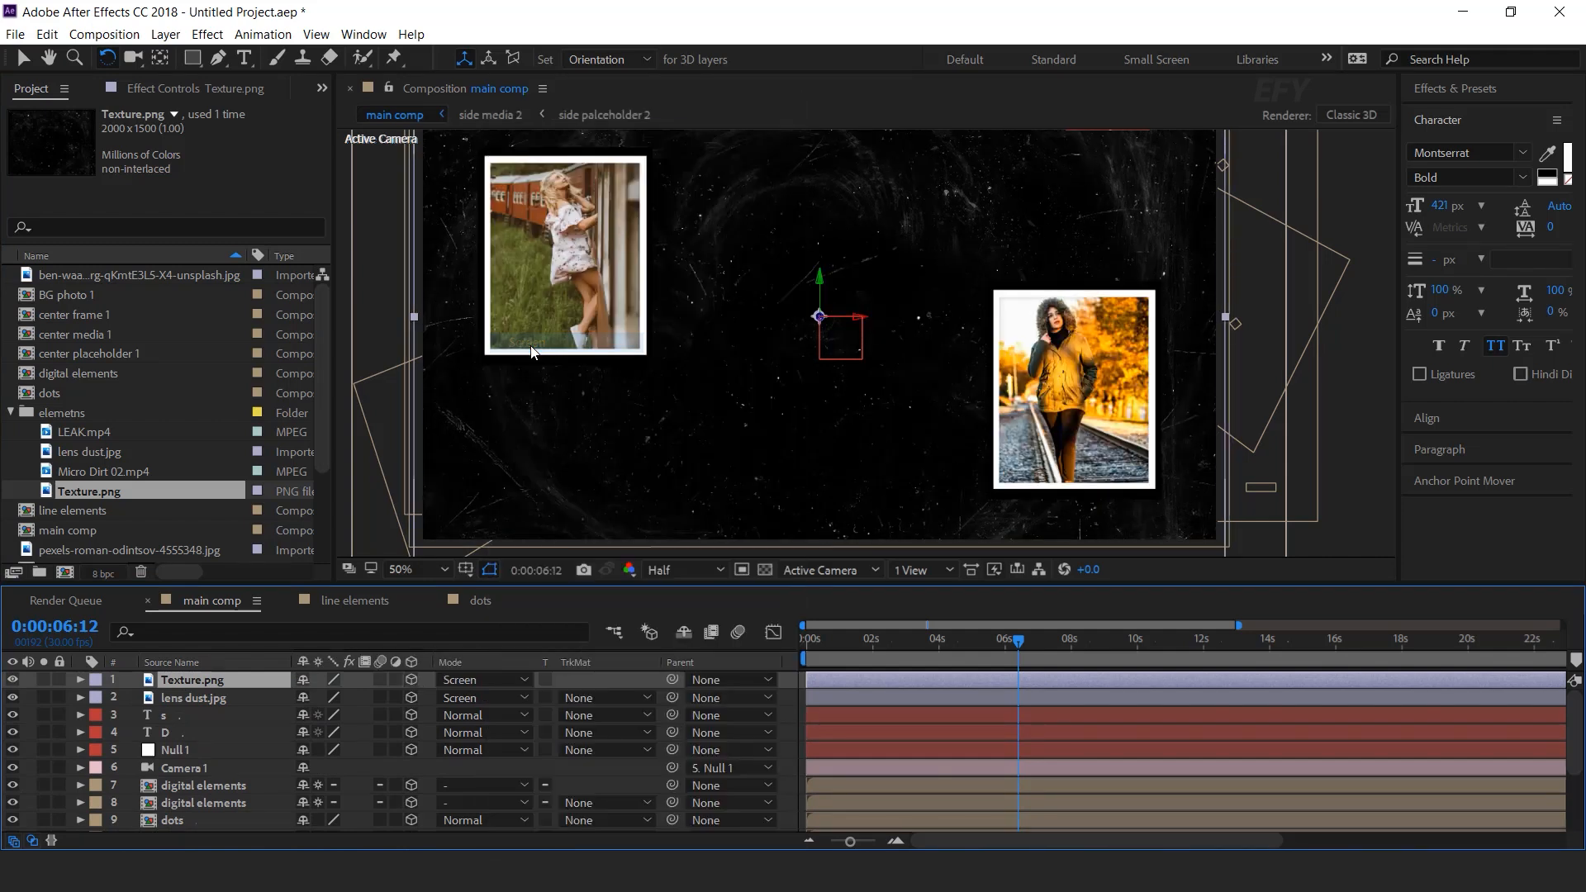
Using a two-view horizontal layout with Top view, move the Texture.png layer closer to the camera, in front of the lens dust
{"action": "key", "text": "v"}
{"action": "left_click", "coordinate": [917, 570]}
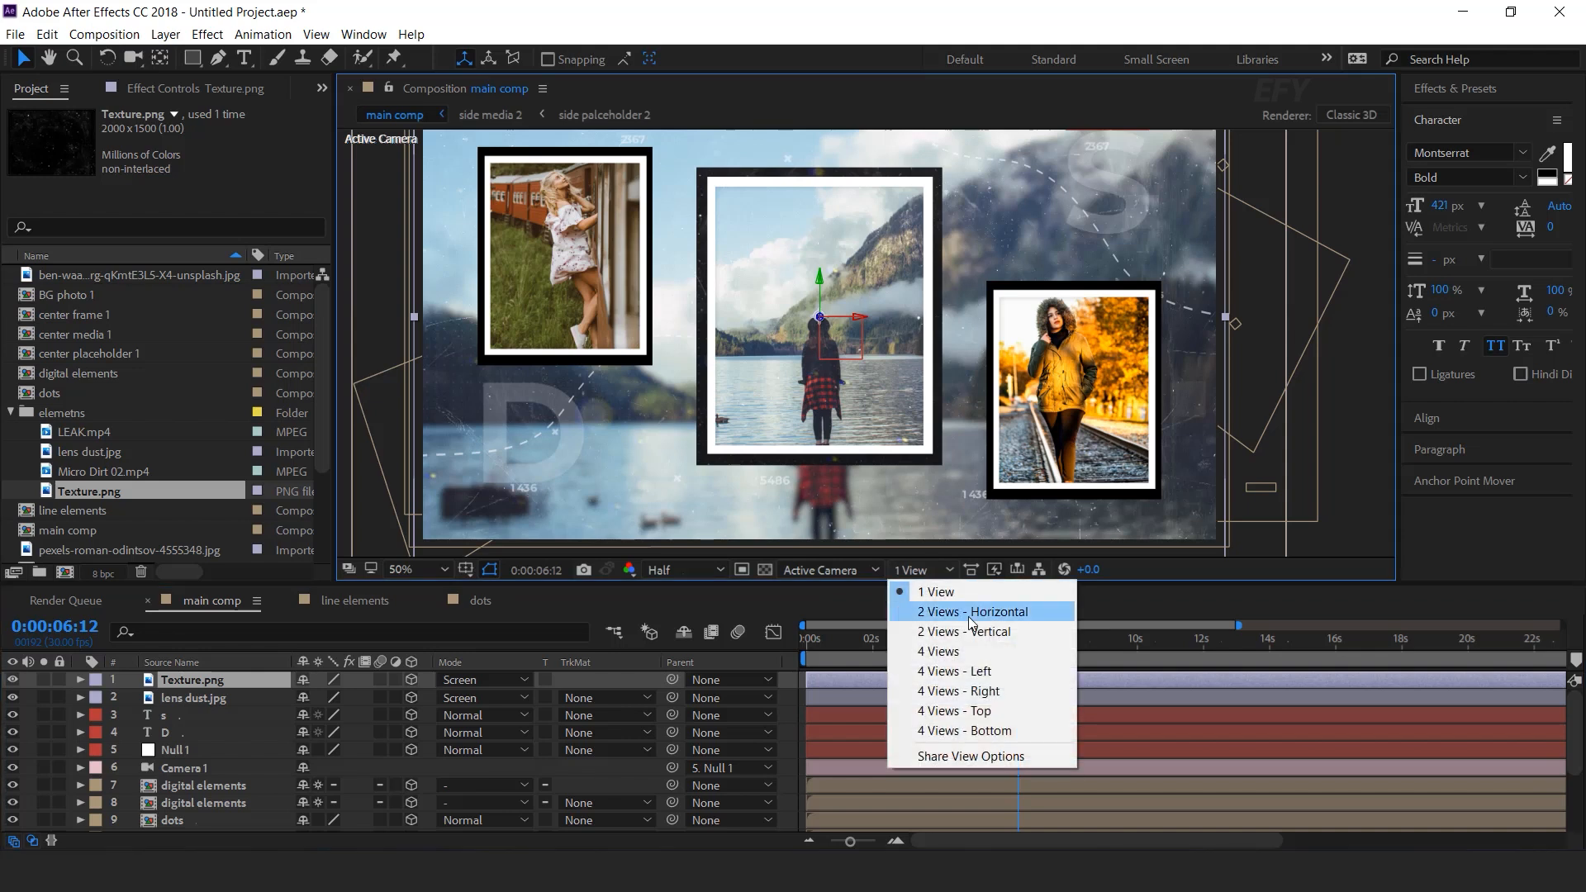
{"action": "left_click", "coordinate": [938, 620]}
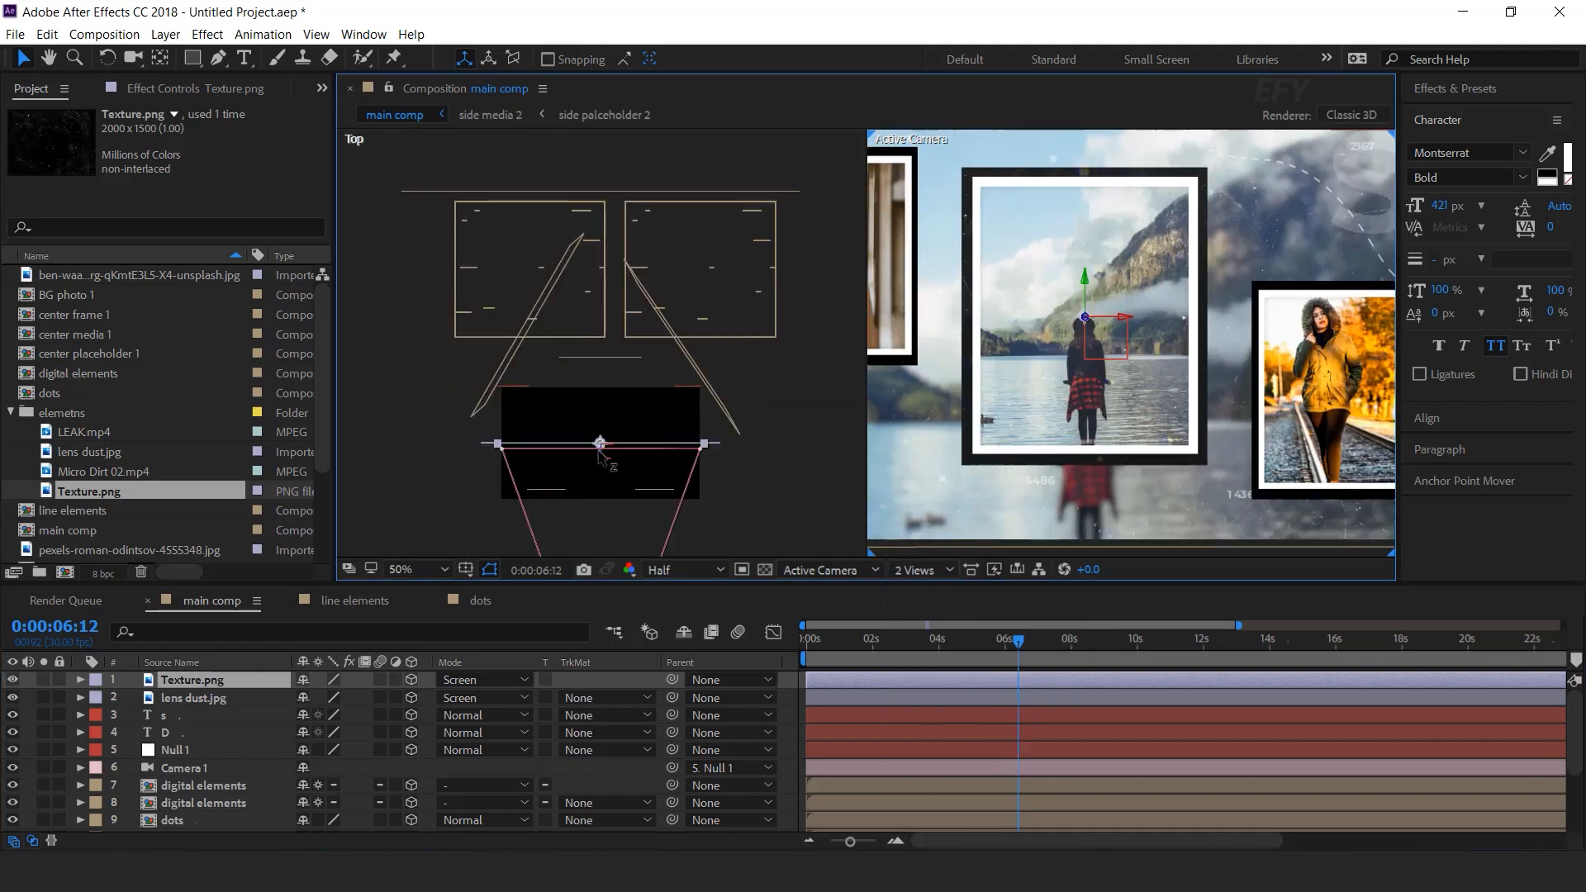
{"action": "left_click_drag", "start_coordinate": [599, 448], "coordinate": [600, 498]}
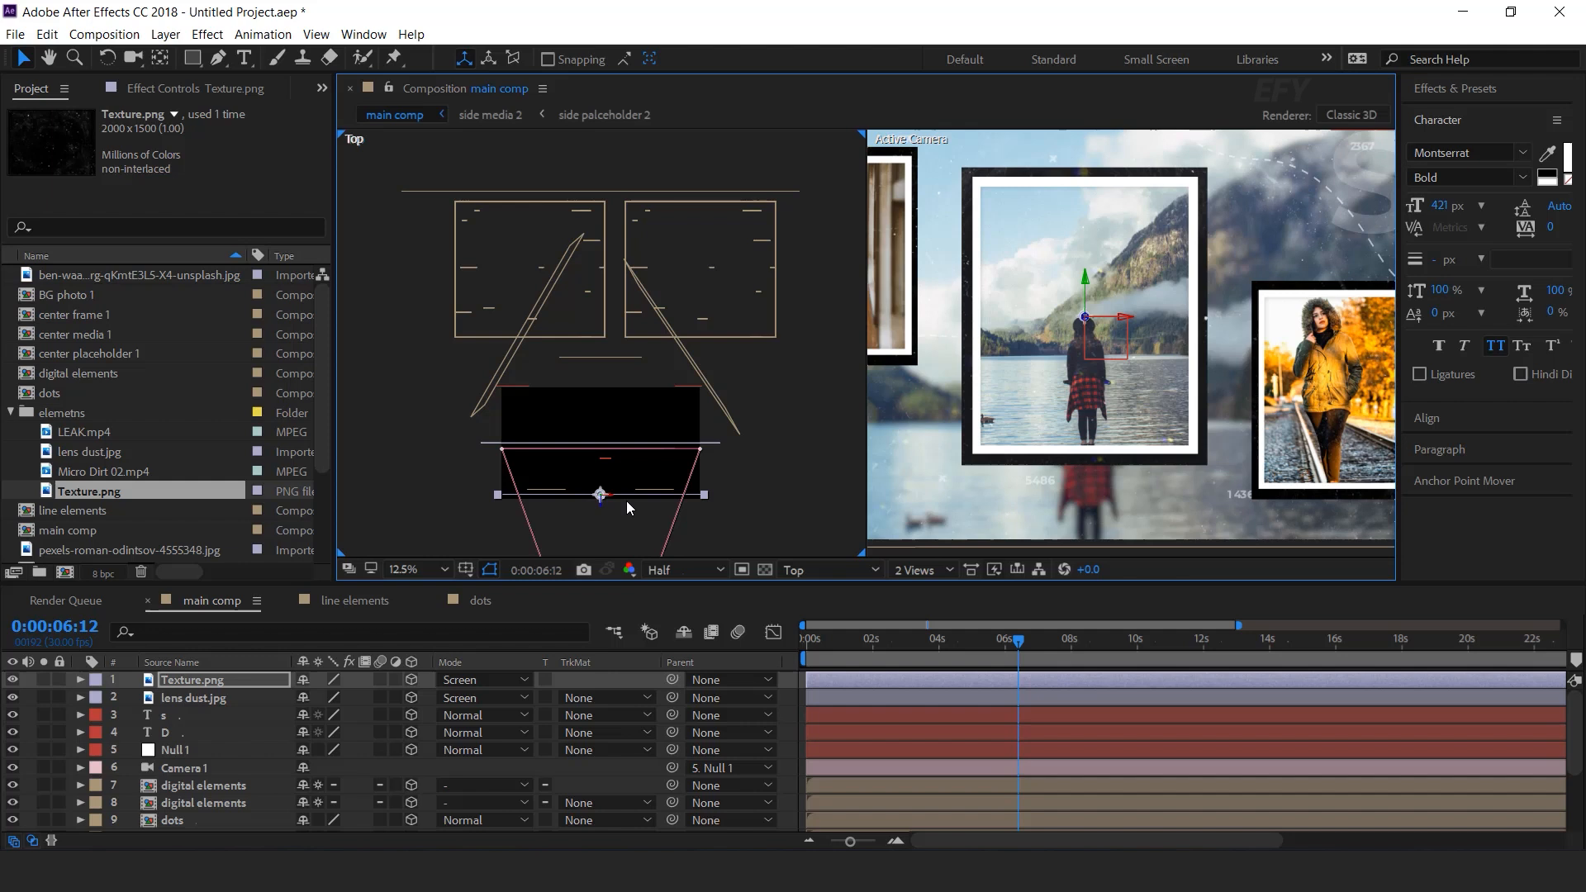
{"action": "scroll", "coordinate": [1132, 357], "scroll_direction": "down", "scroll_amount": 2}
{"action": "scroll", "coordinate": [1132, 357], "scroll_direction": "down", "scroll_amount": 1}
{"action": "left_click", "coordinate": [873, 667]}
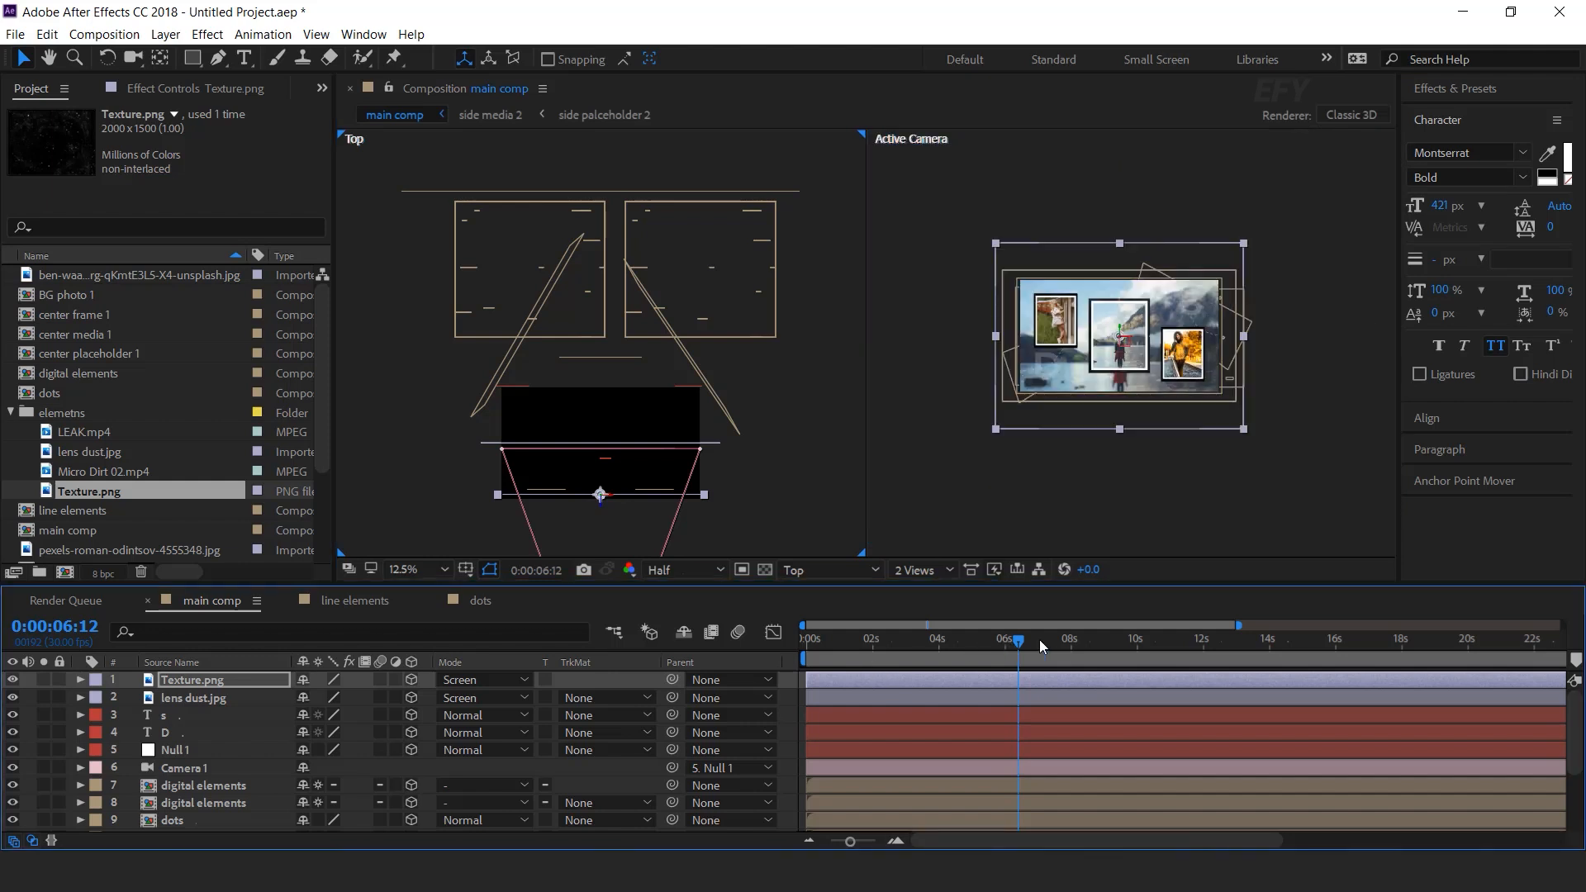
Duplicate the Texture.png layer at 0:00:03:11 and move the copy farther from the camera, just behind the lens dust layer
{"action": "left_click_drag", "start_coordinate": [1039, 639], "coordinate": [918, 639]}
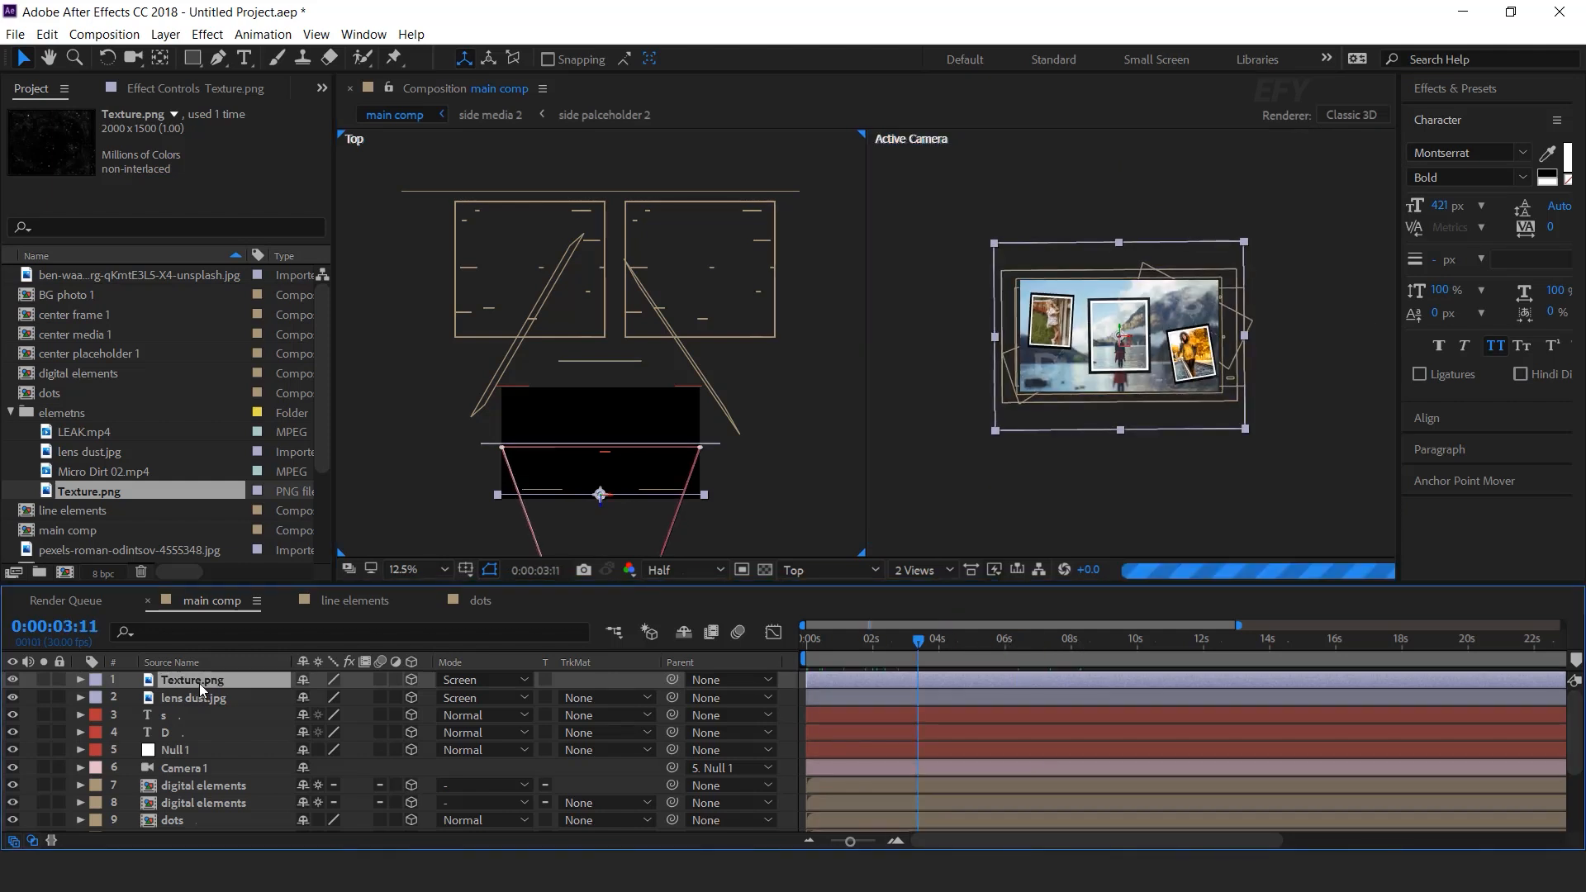
{"action": "key", "text": "ctrl+d"}
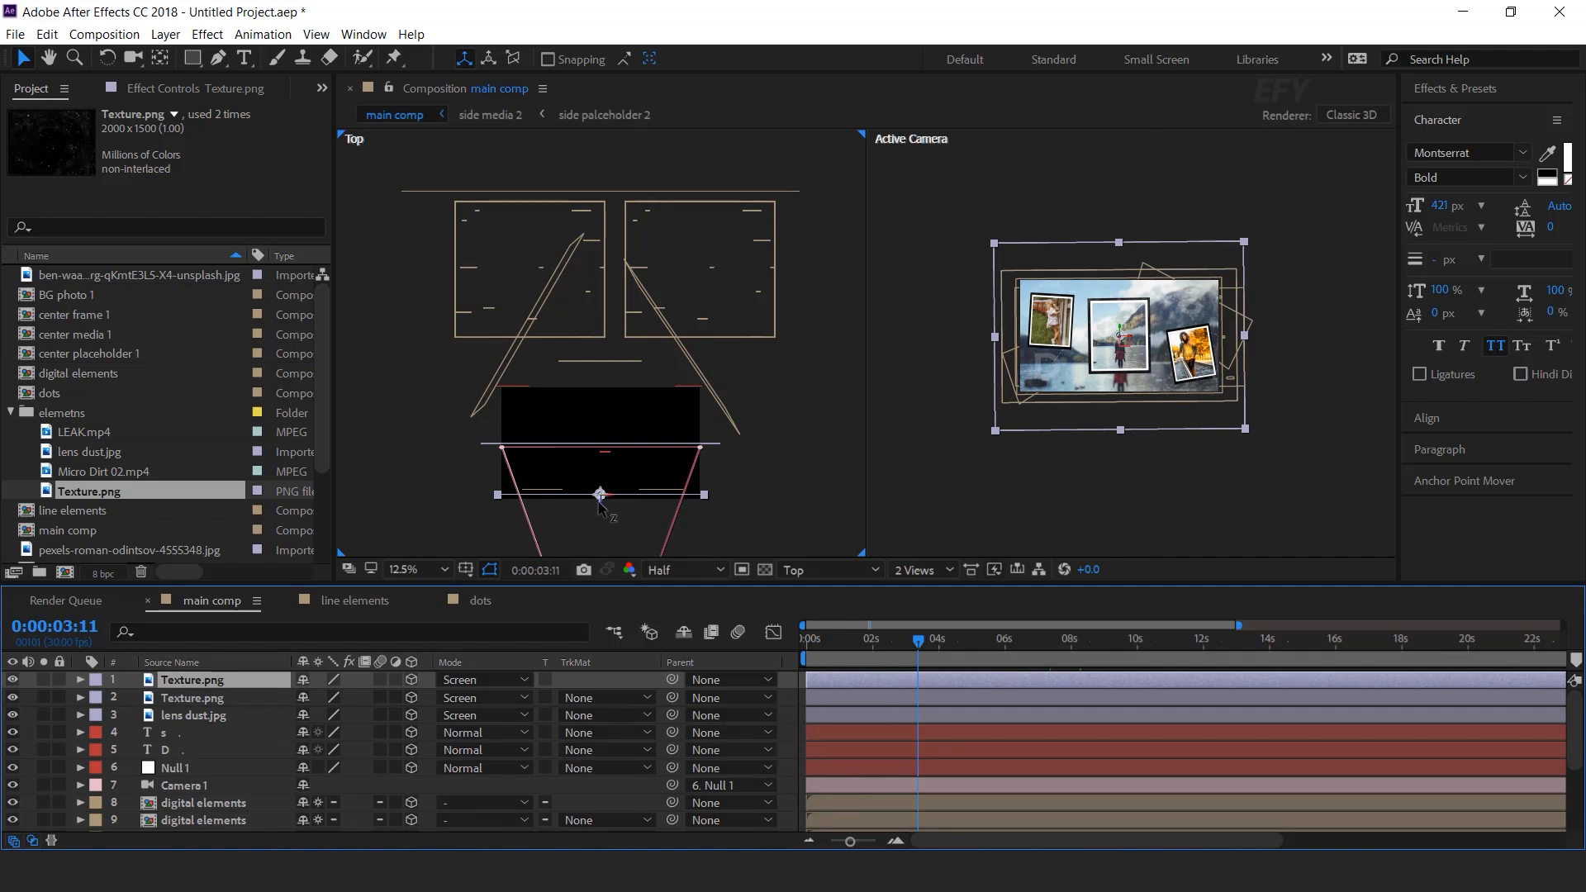
{"action": "left_click_drag", "start_coordinate": [600, 505], "coordinate": [603, 436]}
Set the scale of the duplicated Texture.png layer to 120% and collapse its properties
{"action": "key", "text": "s"}
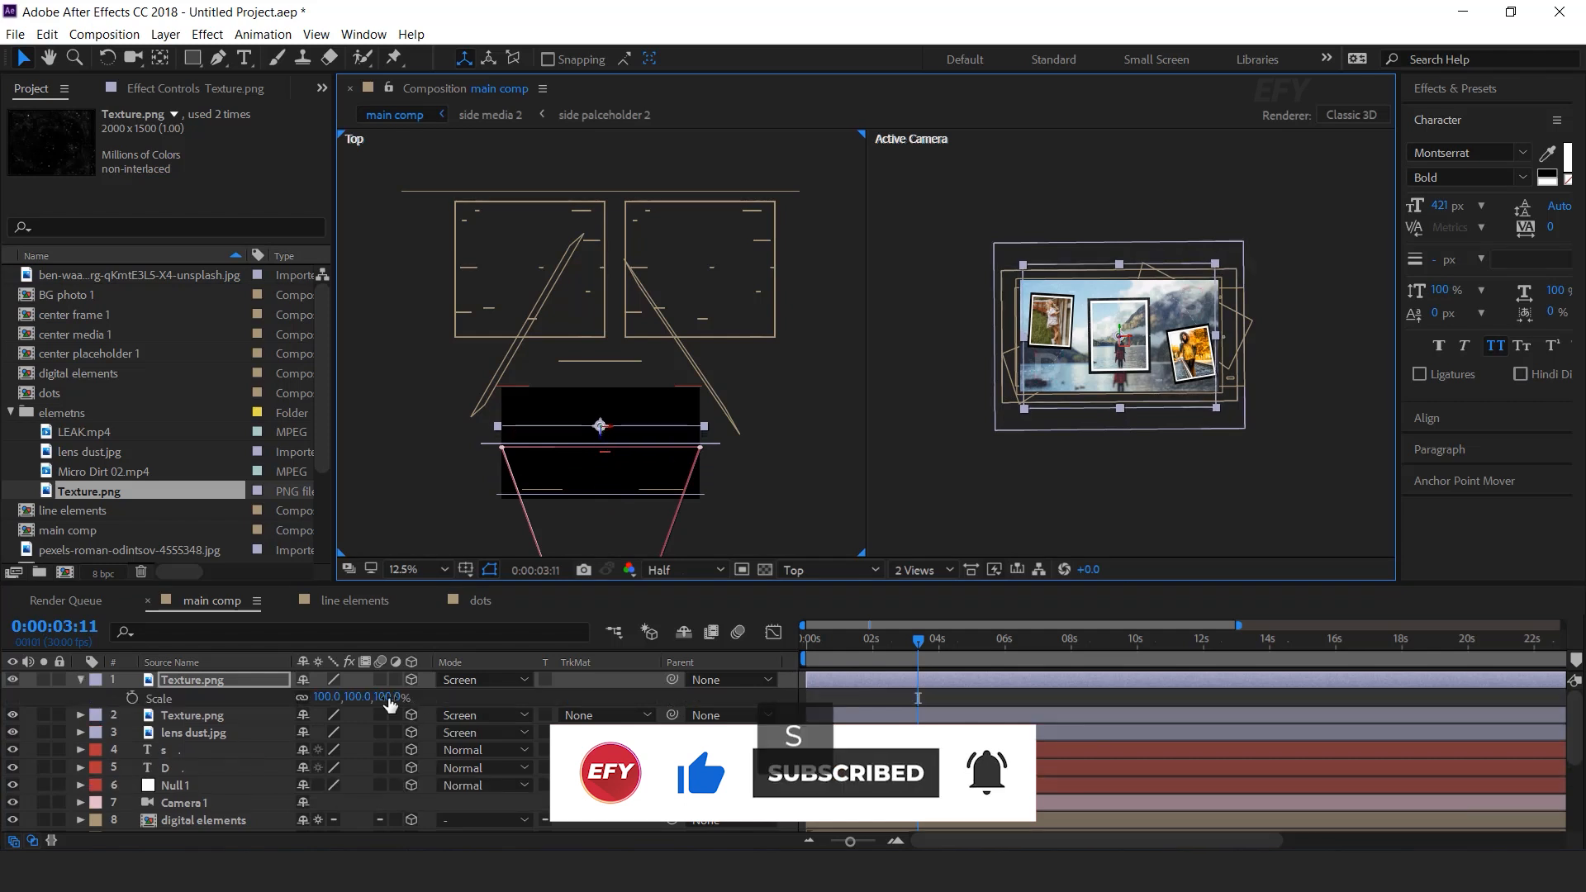
{"action": "left_click", "coordinate": [389, 697]}
{"action": "type", "text": "120"}
{"action": "key", "text": "Return"}
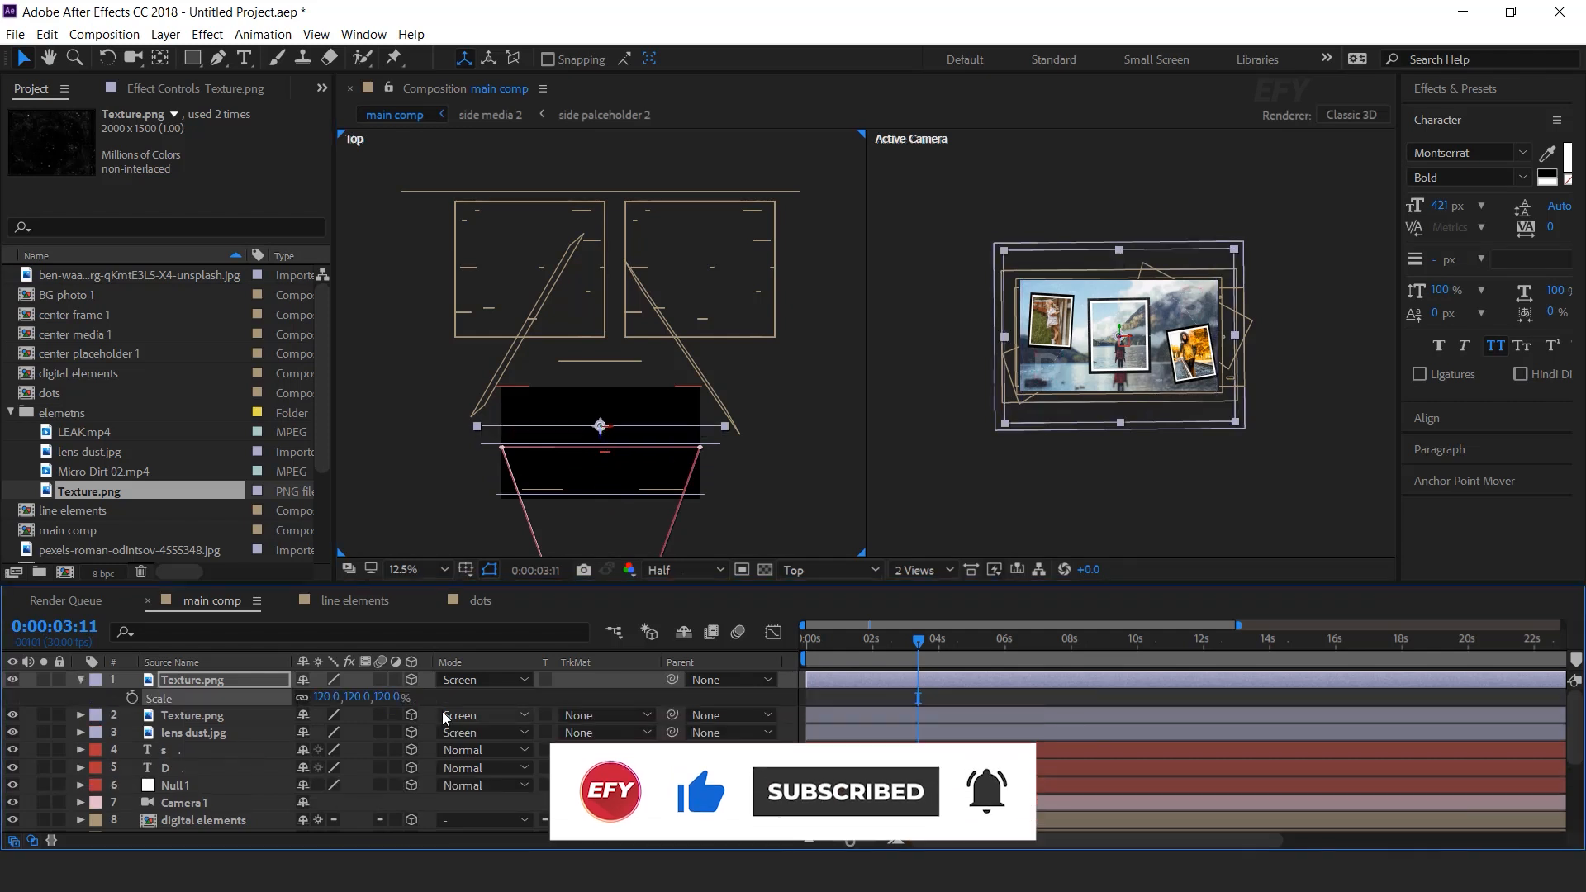
{"action": "key", "text": "F2"}
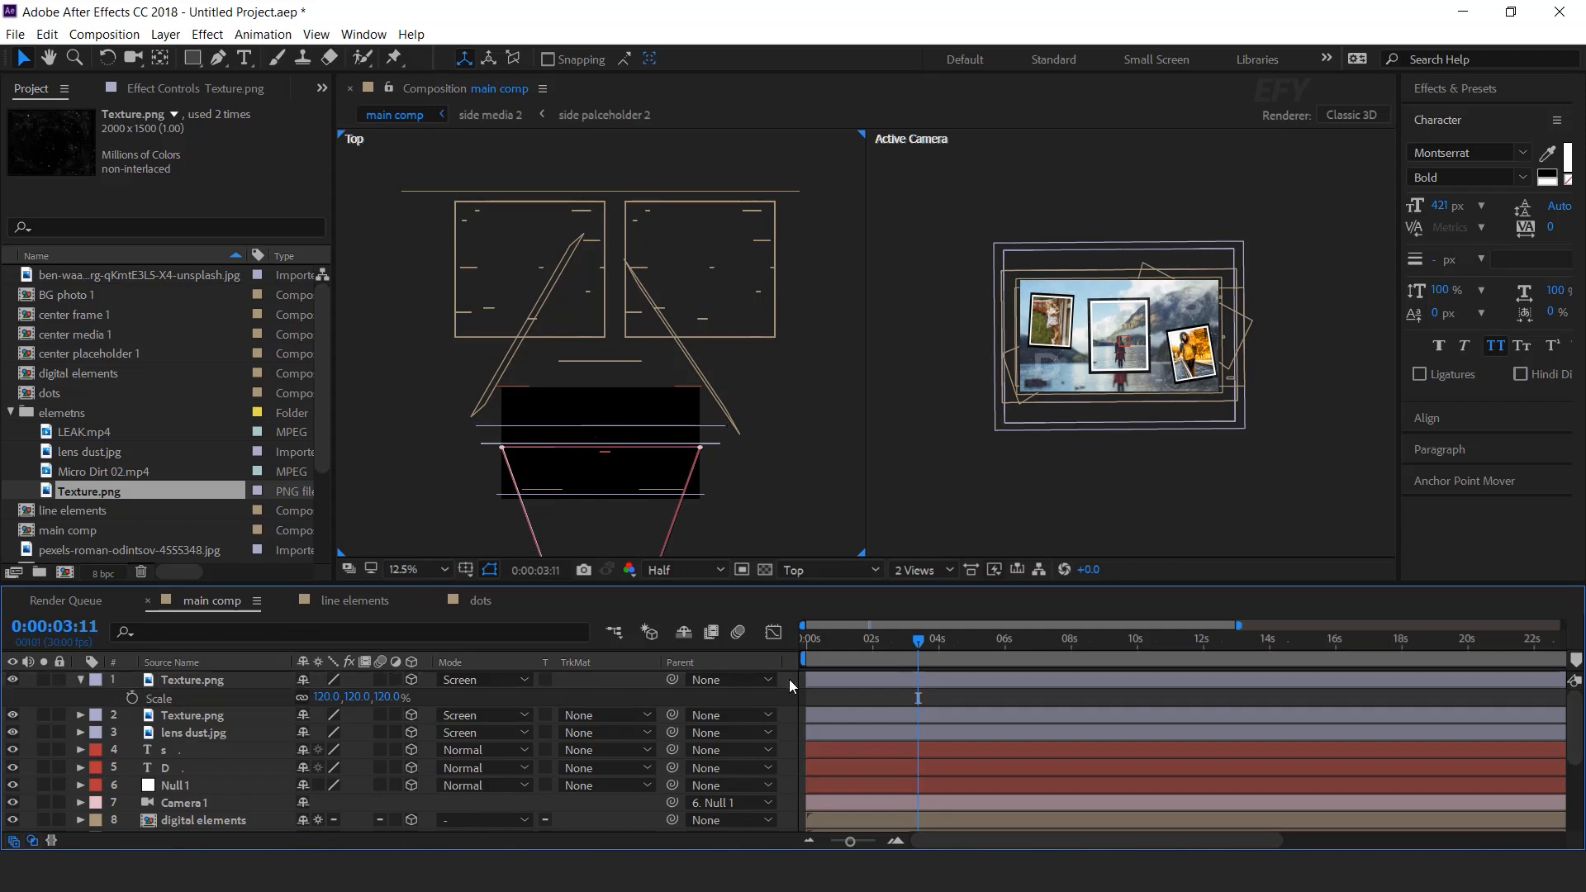
{"action": "left_click", "coordinate": [80, 680]}
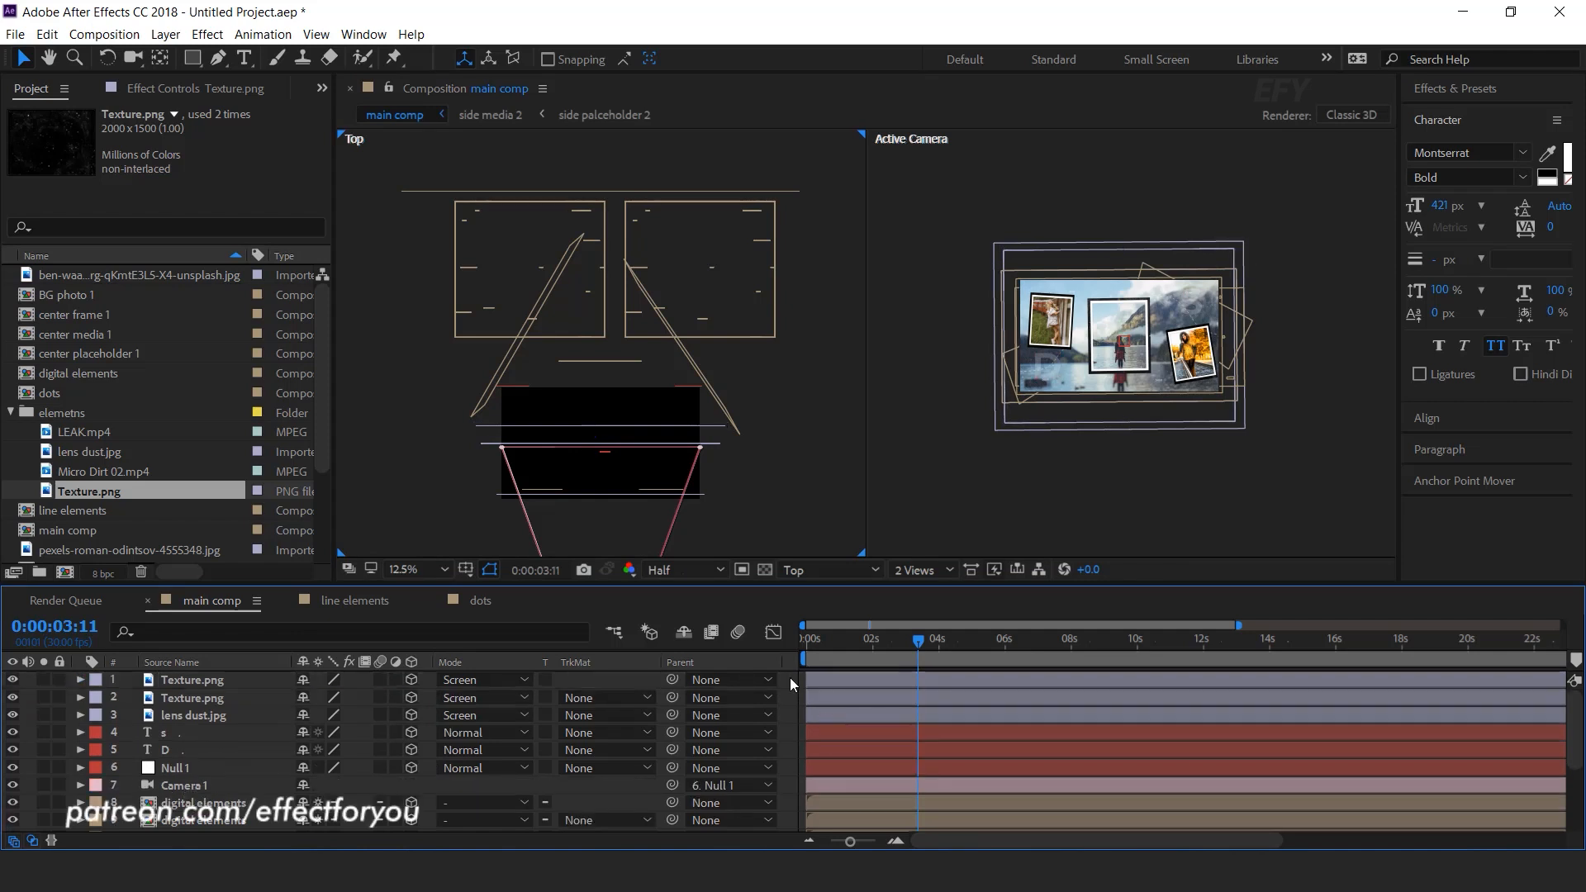
Switch the composition viewer back to one Active Camera view at 50% magnification
{"action": "left_click", "coordinate": [917, 570]}
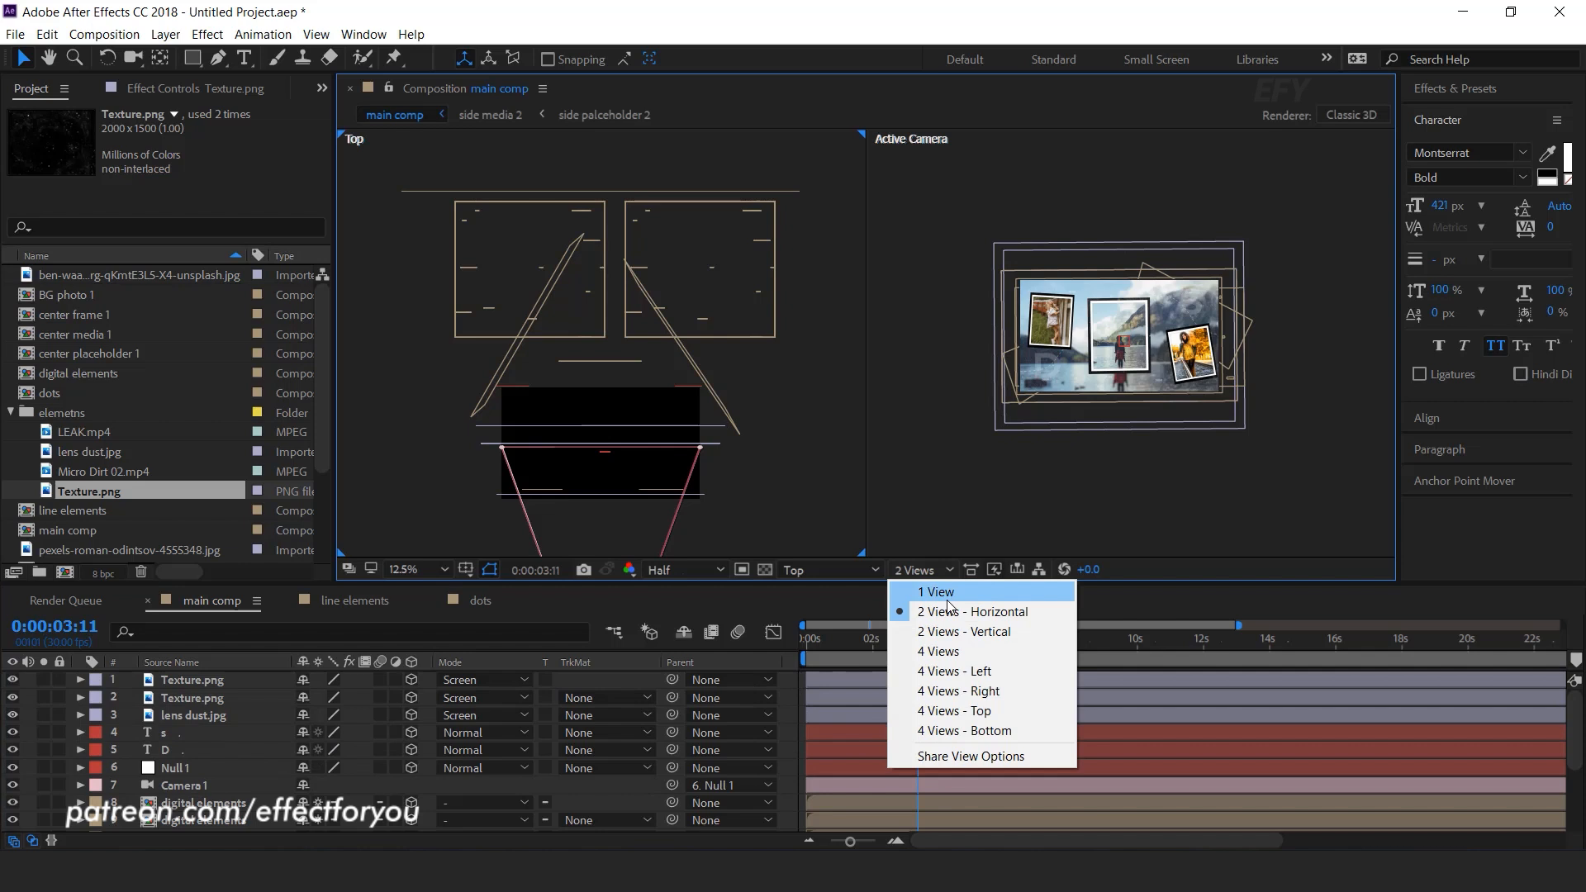
{"action": "left_click", "coordinate": [930, 592]}
{"action": "key", "text": "period"}
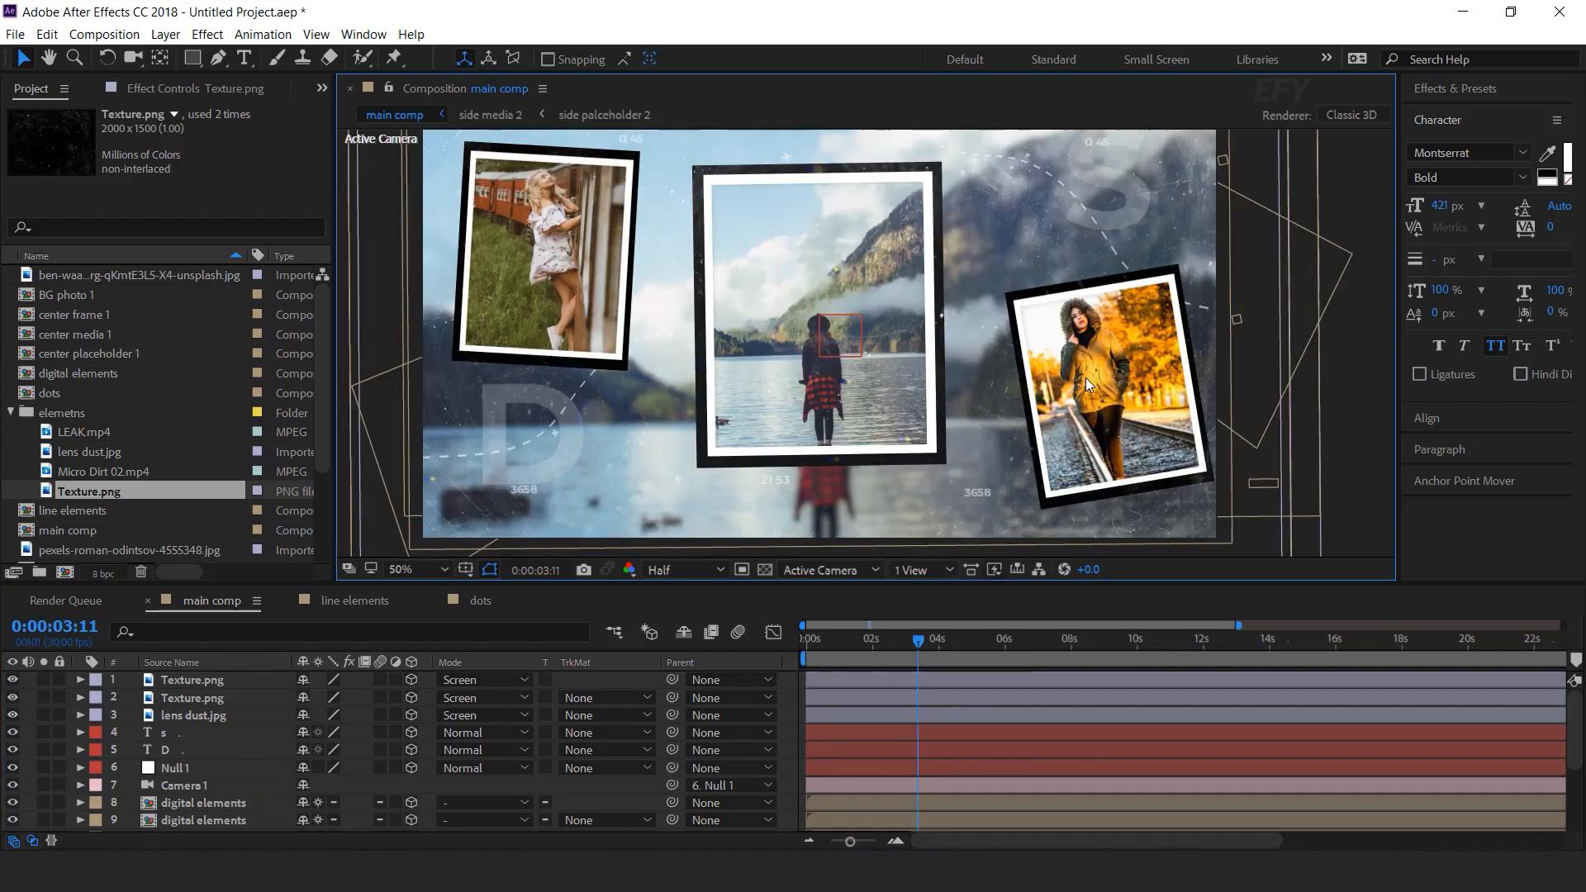
Scrub through the main comp from the start to review the slideshow, and collapse the elements folder in the project
{"action": "left_click", "coordinate": [850, 641]}
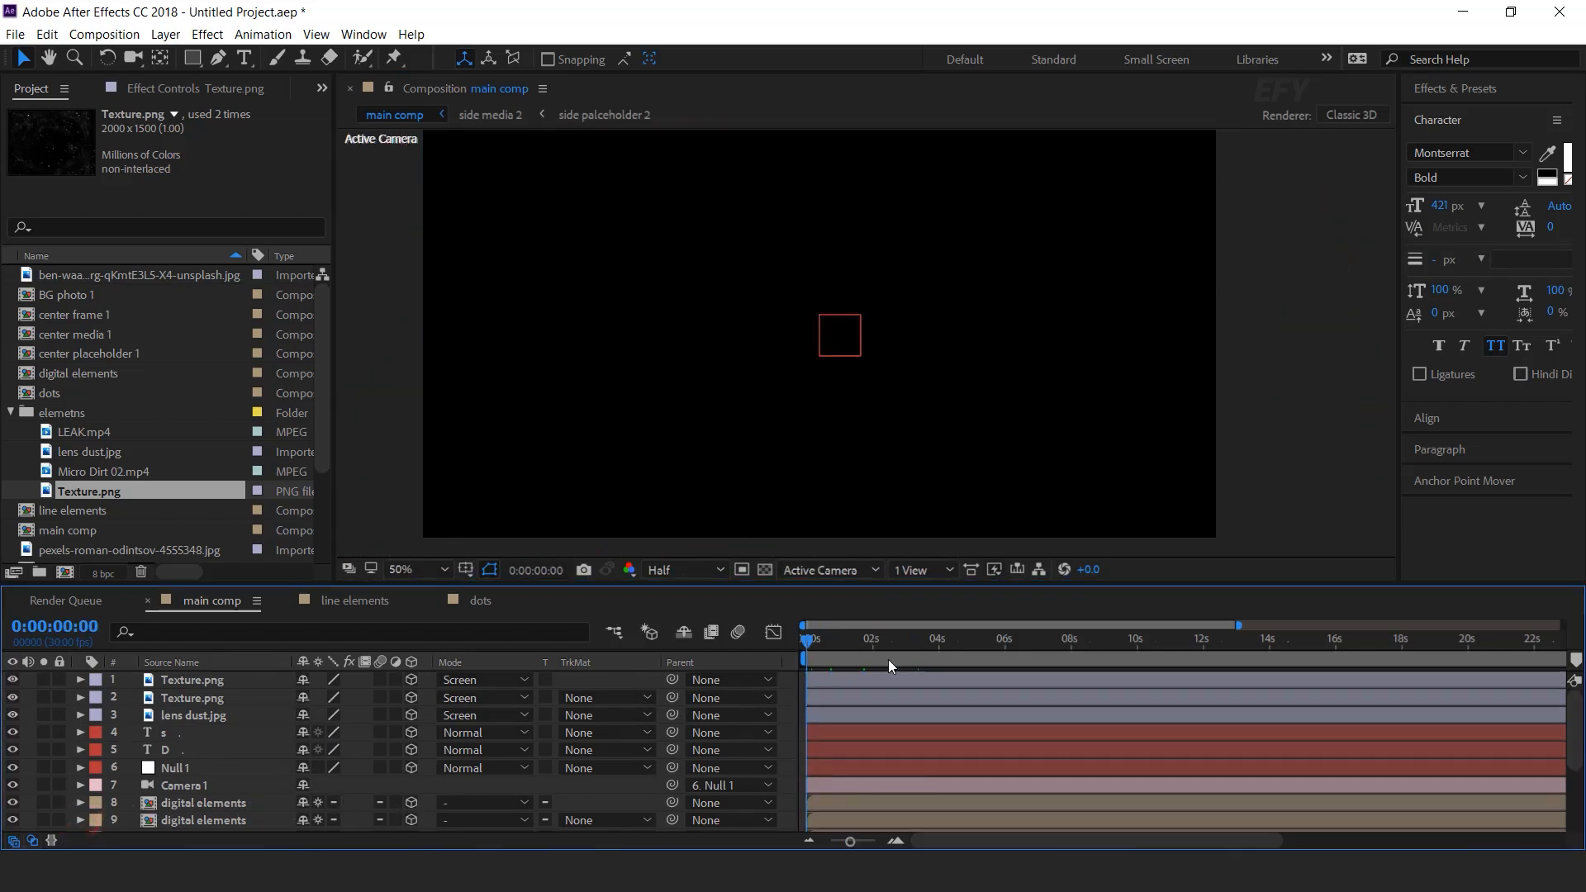
{"action": "left_click_drag", "start_coordinate": [865, 638], "coordinate": [1015, 642]}
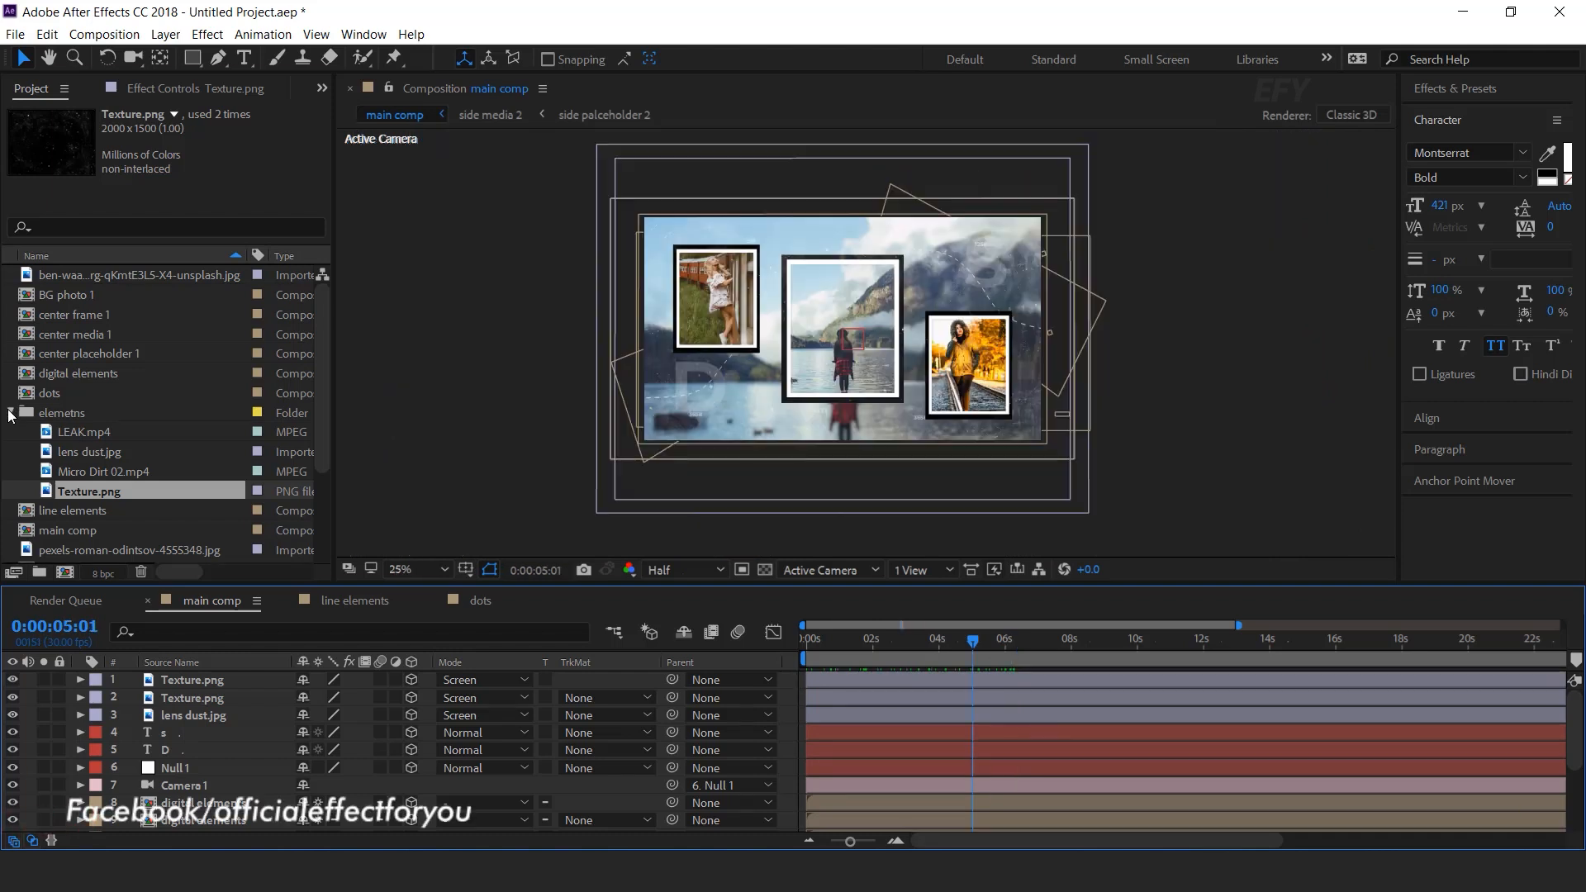
{"action": "left_click", "coordinate": [10, 413]}
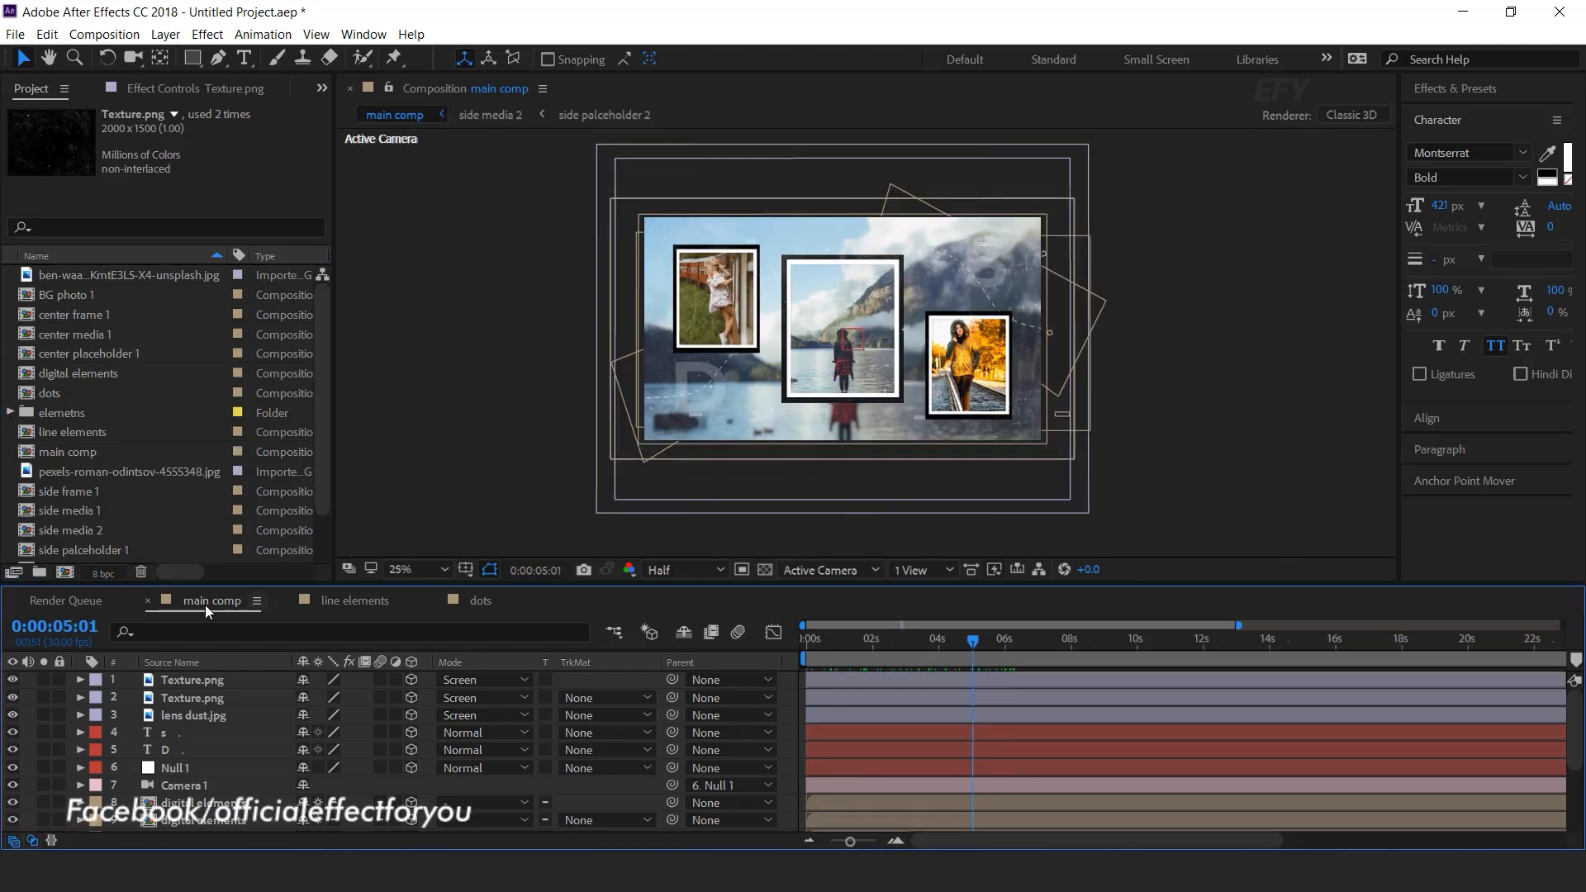
Create a new composition named "text 1" at 1920 × 1080 px
{"action": "left_click", "coordinate": [65, 572]}
{"action": "left_click", "coordinate": [906, 391]}
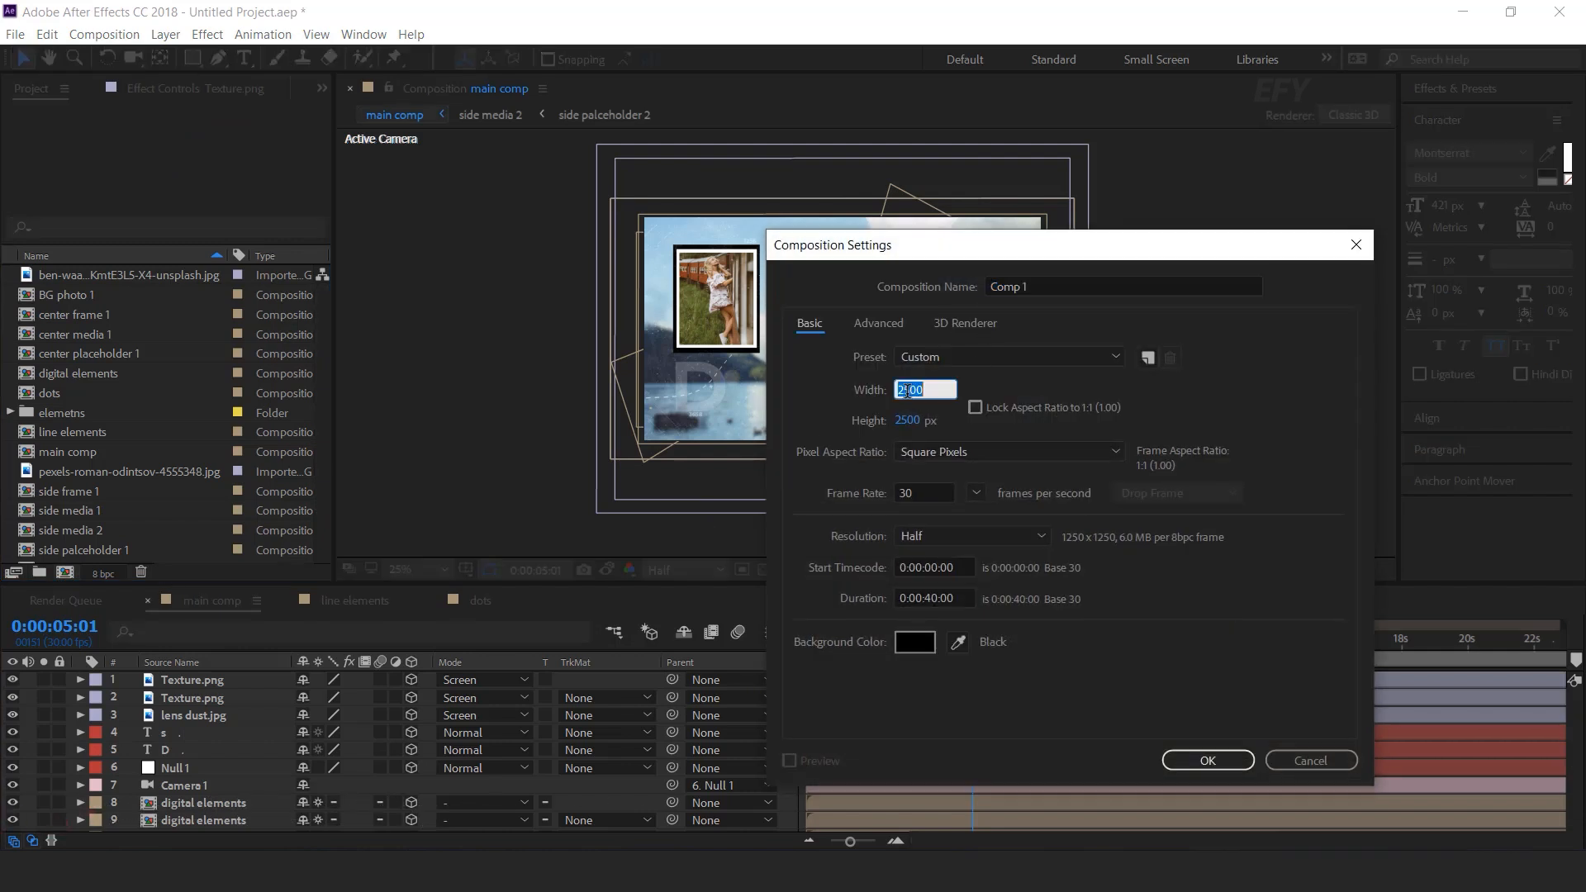
{"action": "type", "text": "1920"}
{"action": "key", "text": "Tab"}
{"action": "type", "text": "1080"}
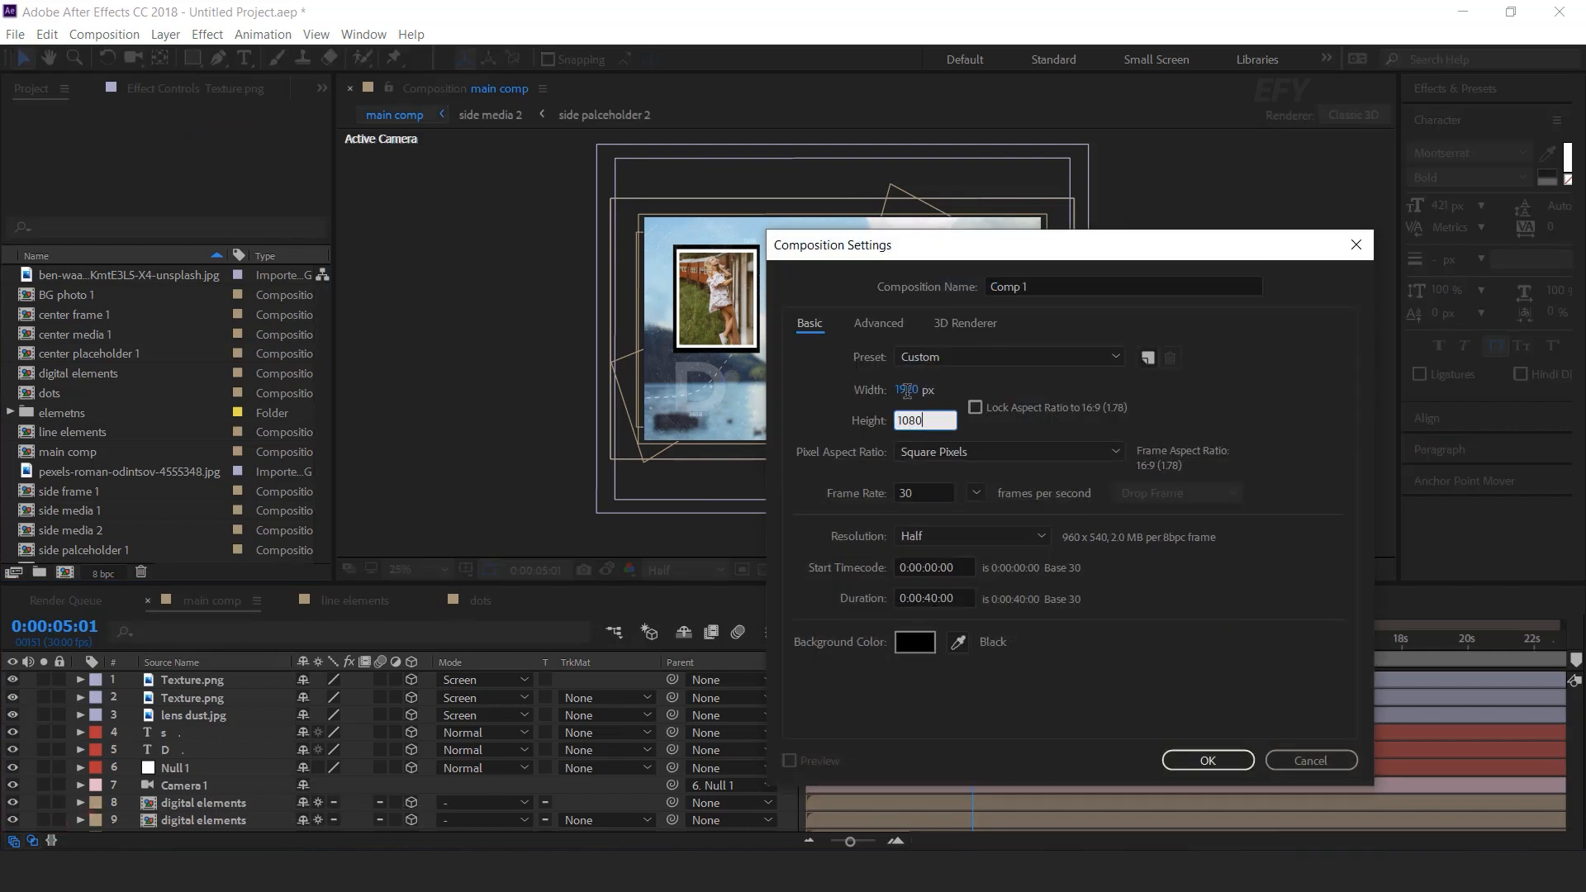
{"action": "left_click", "coordinate": [1047, 285]}
{"action": "type", "text": "text 1"}
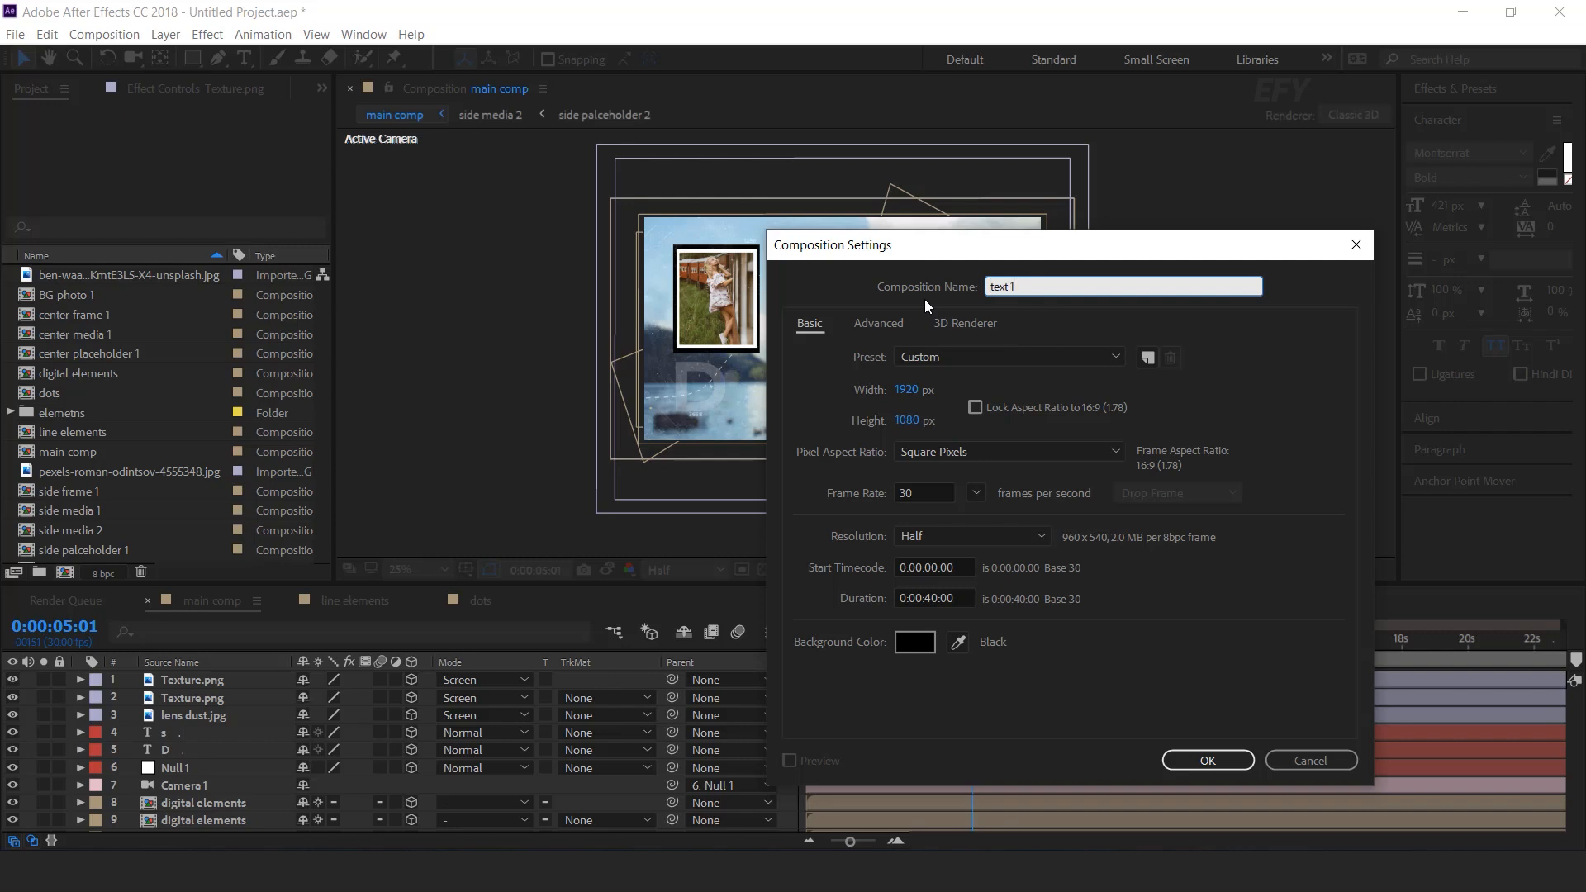
{"action": "key", "text": "Return"}
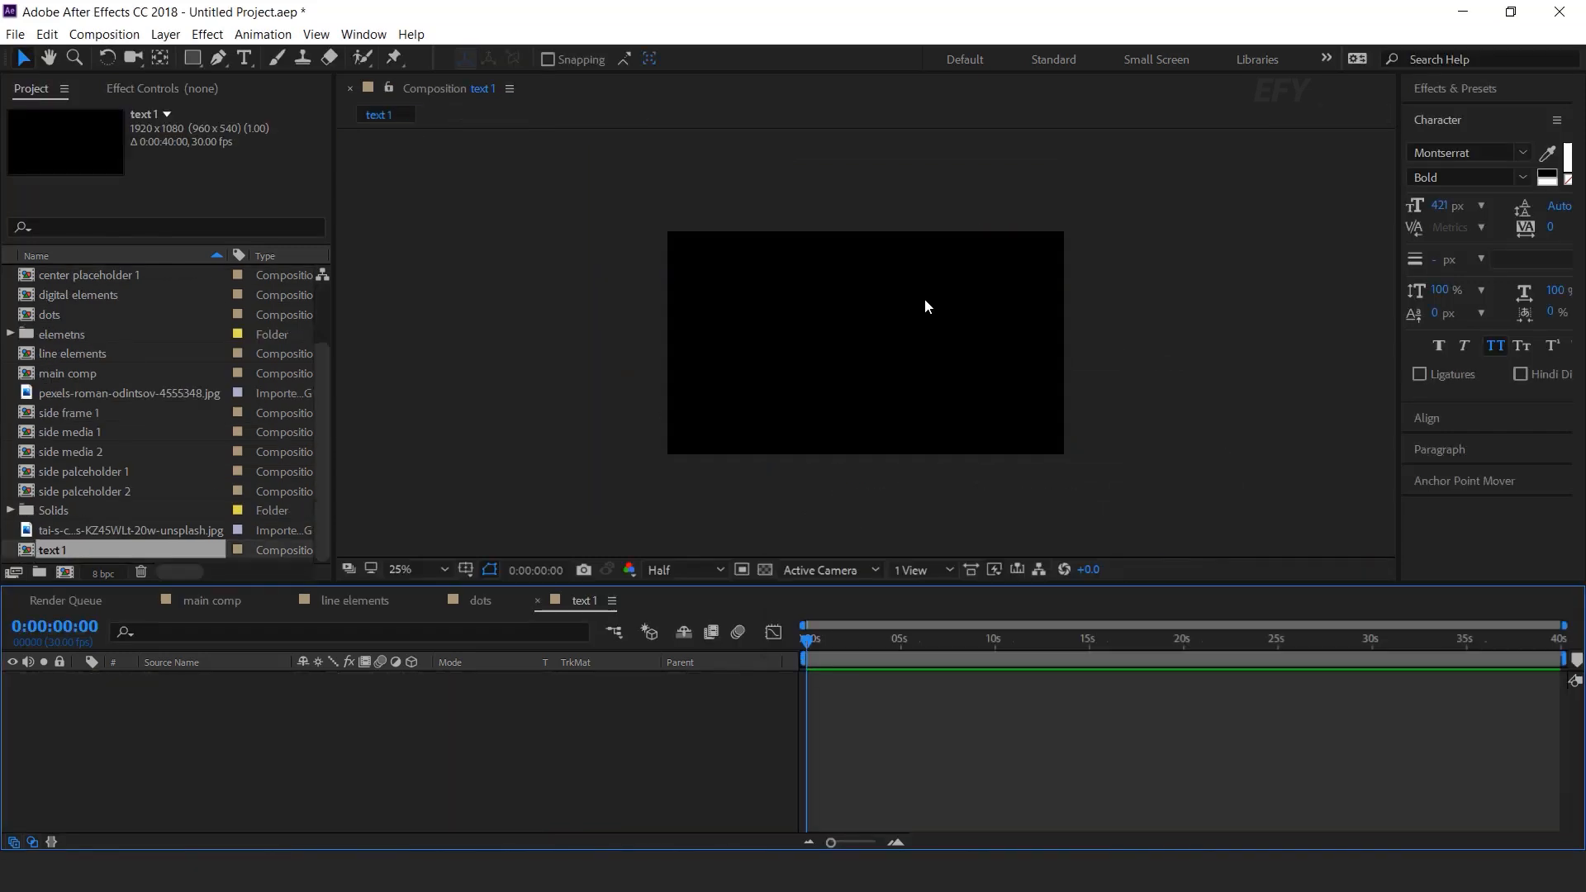
Add a centred "Digital" text layer to the text 1 composition and give it an Opacity text animator
{"action": "key", "text": "ctrl+t"}
{"action": "key", "text": "period"}
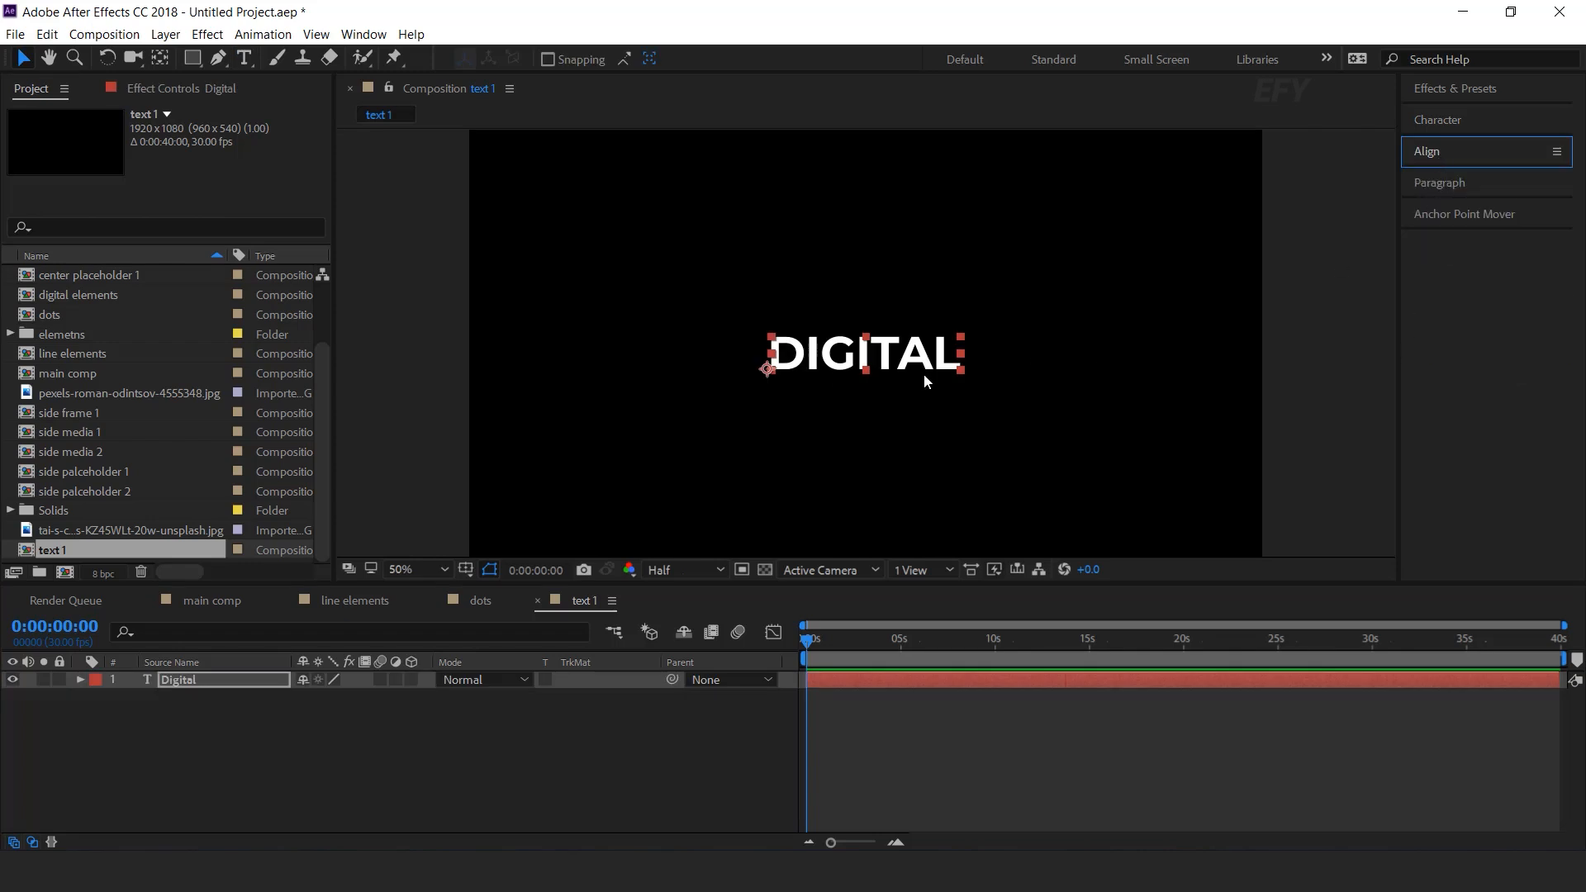
{"action": "left_click", "coordinate": [81, 680]}
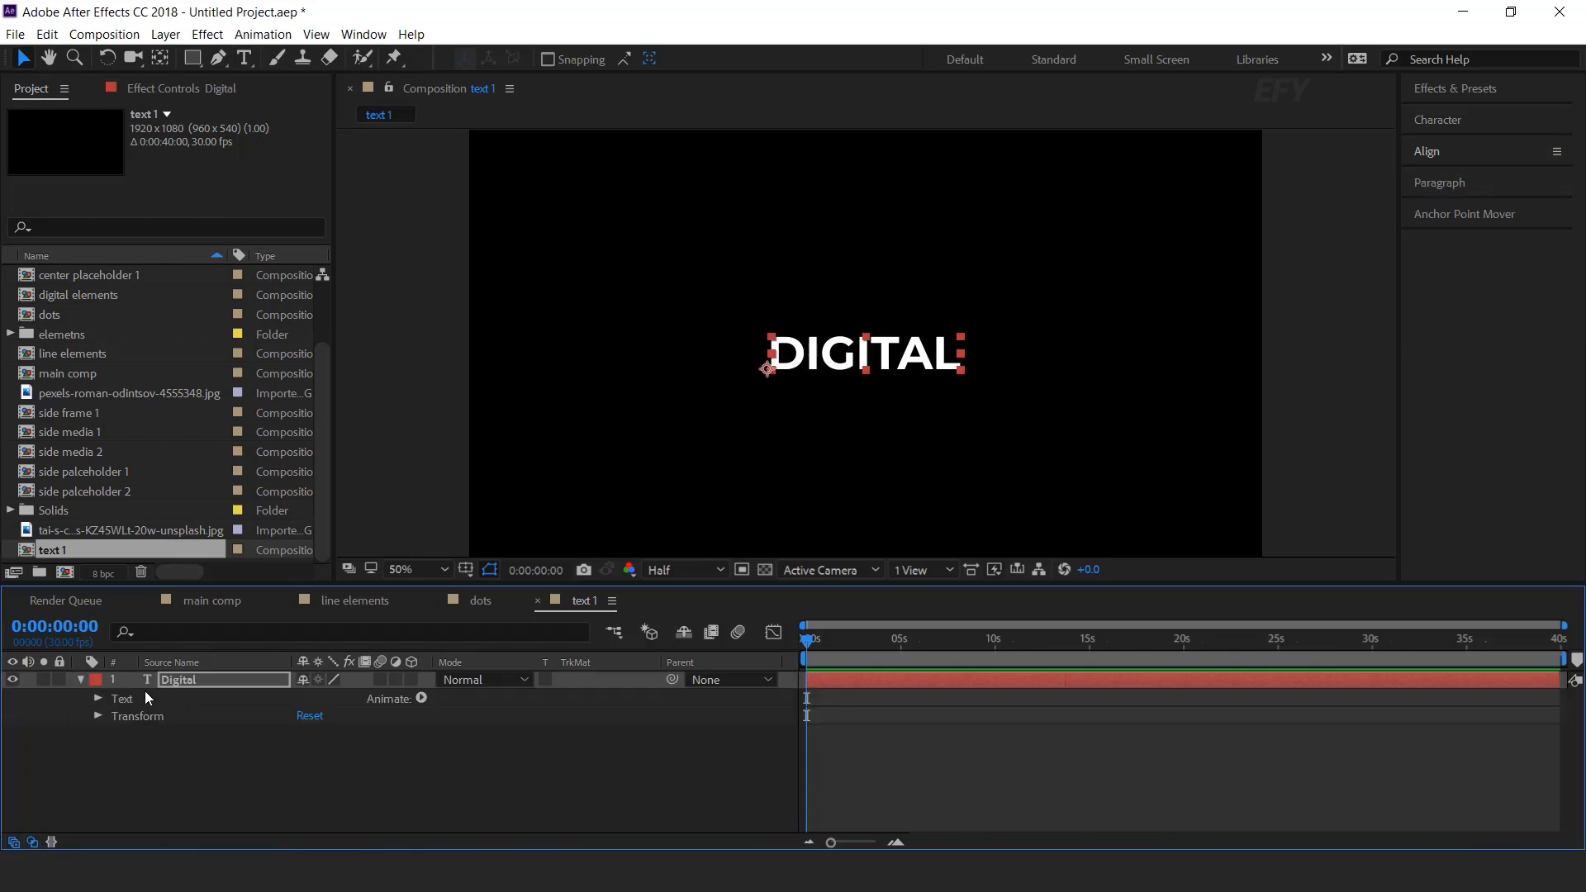
{"action": "left_click", "coordinate": [422, 699]}
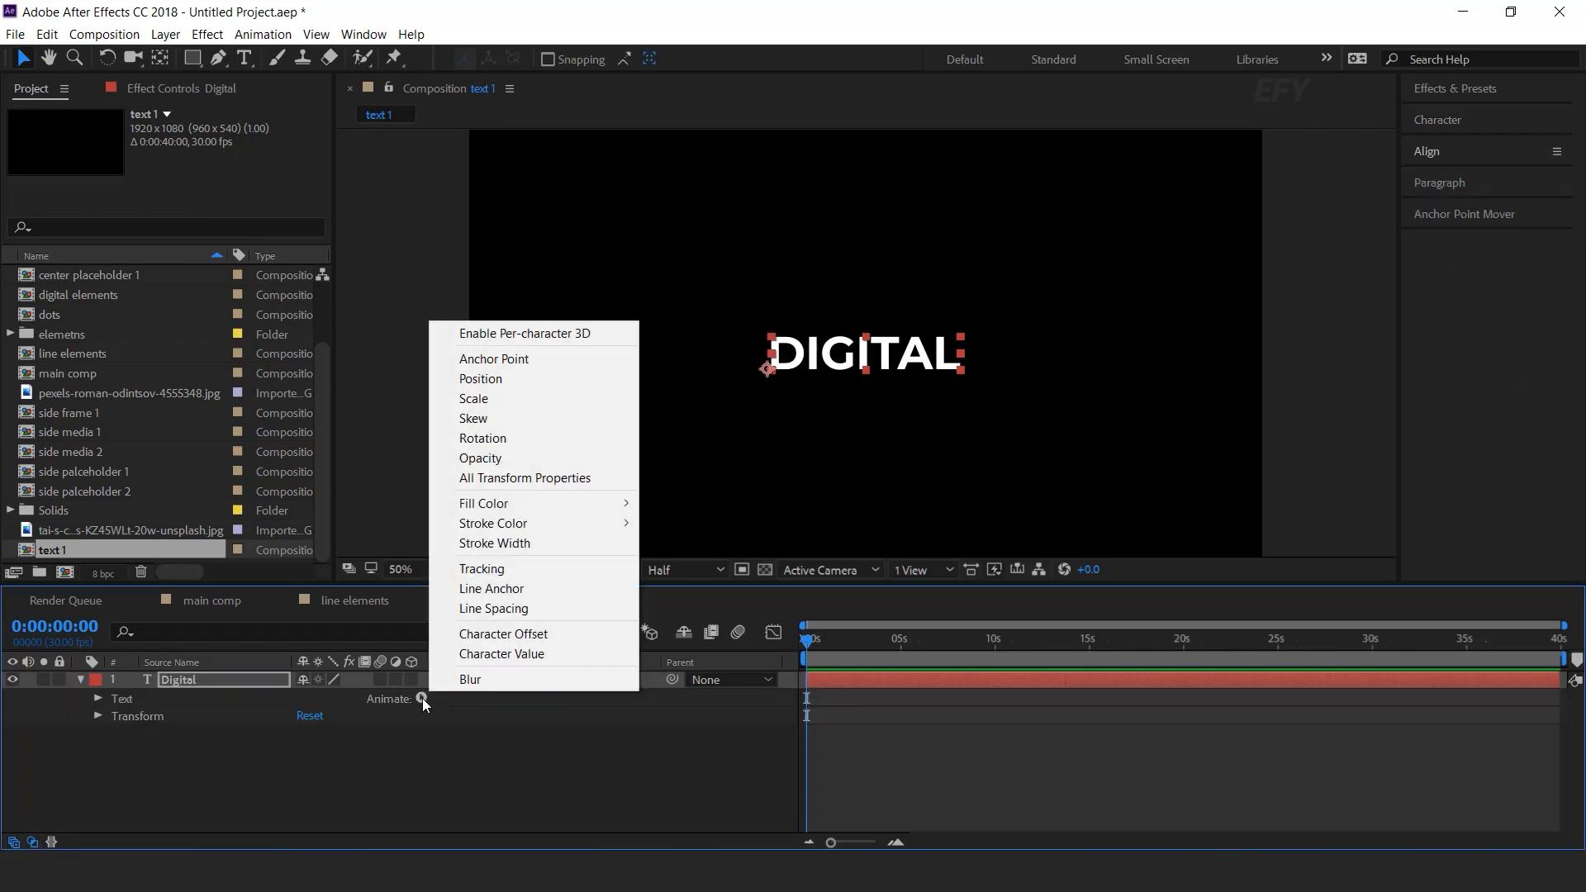
{"action": "left_click", "coordinate": [492, 458]}
In the Digital layer's Range Selector 1 advanced settings, set Shape to Ramp Up
{"action": "left_click", "coordinate": [180, 771]}
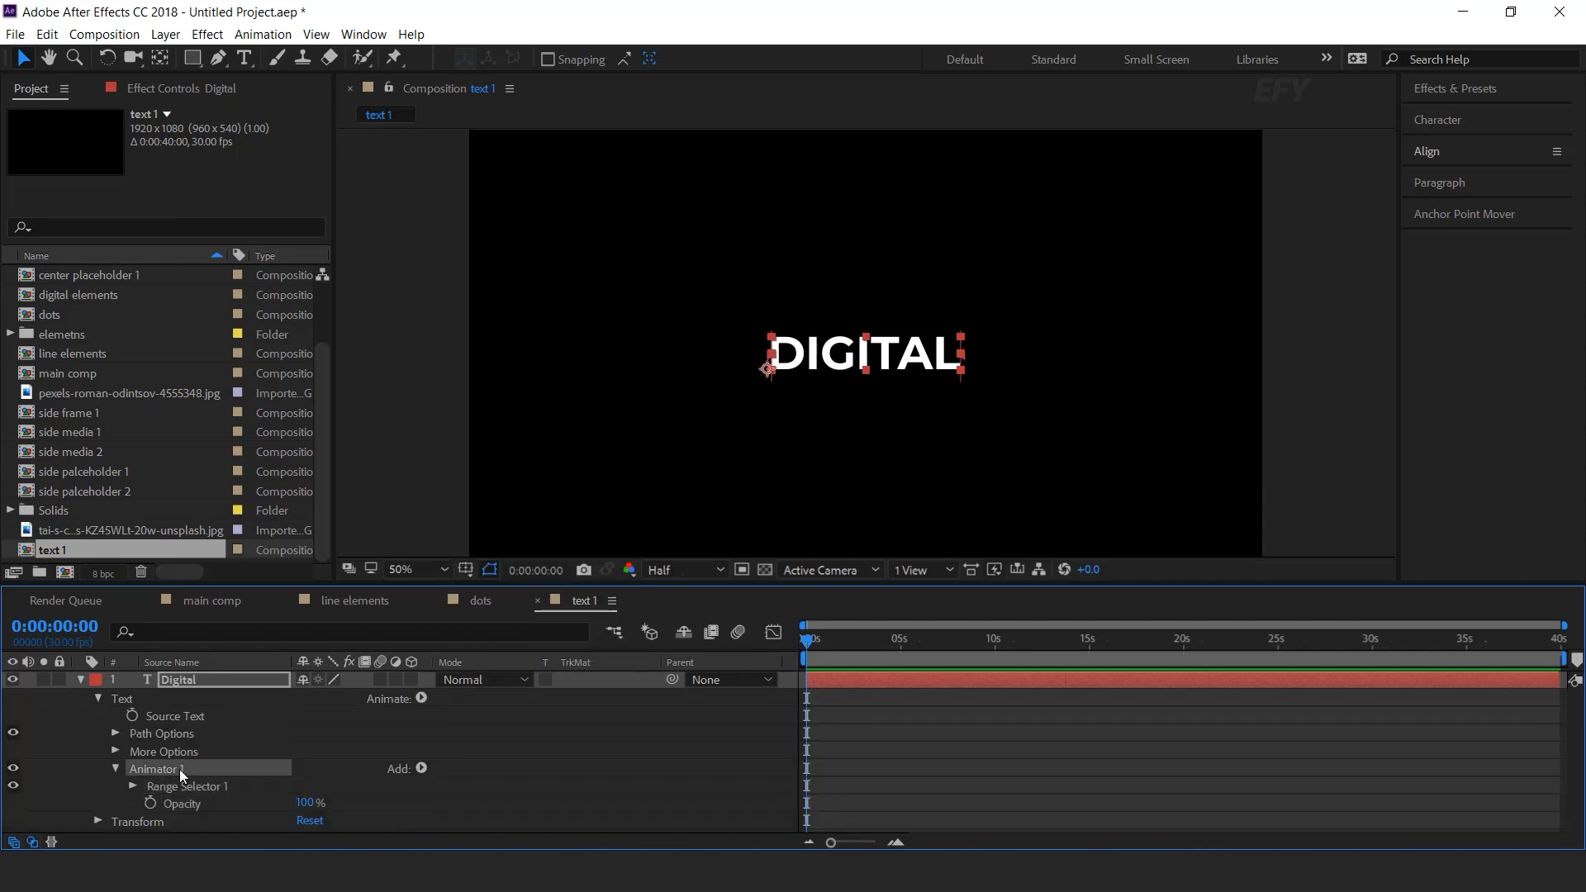
{"action": "left_click", "coordinate": [156, 789]}
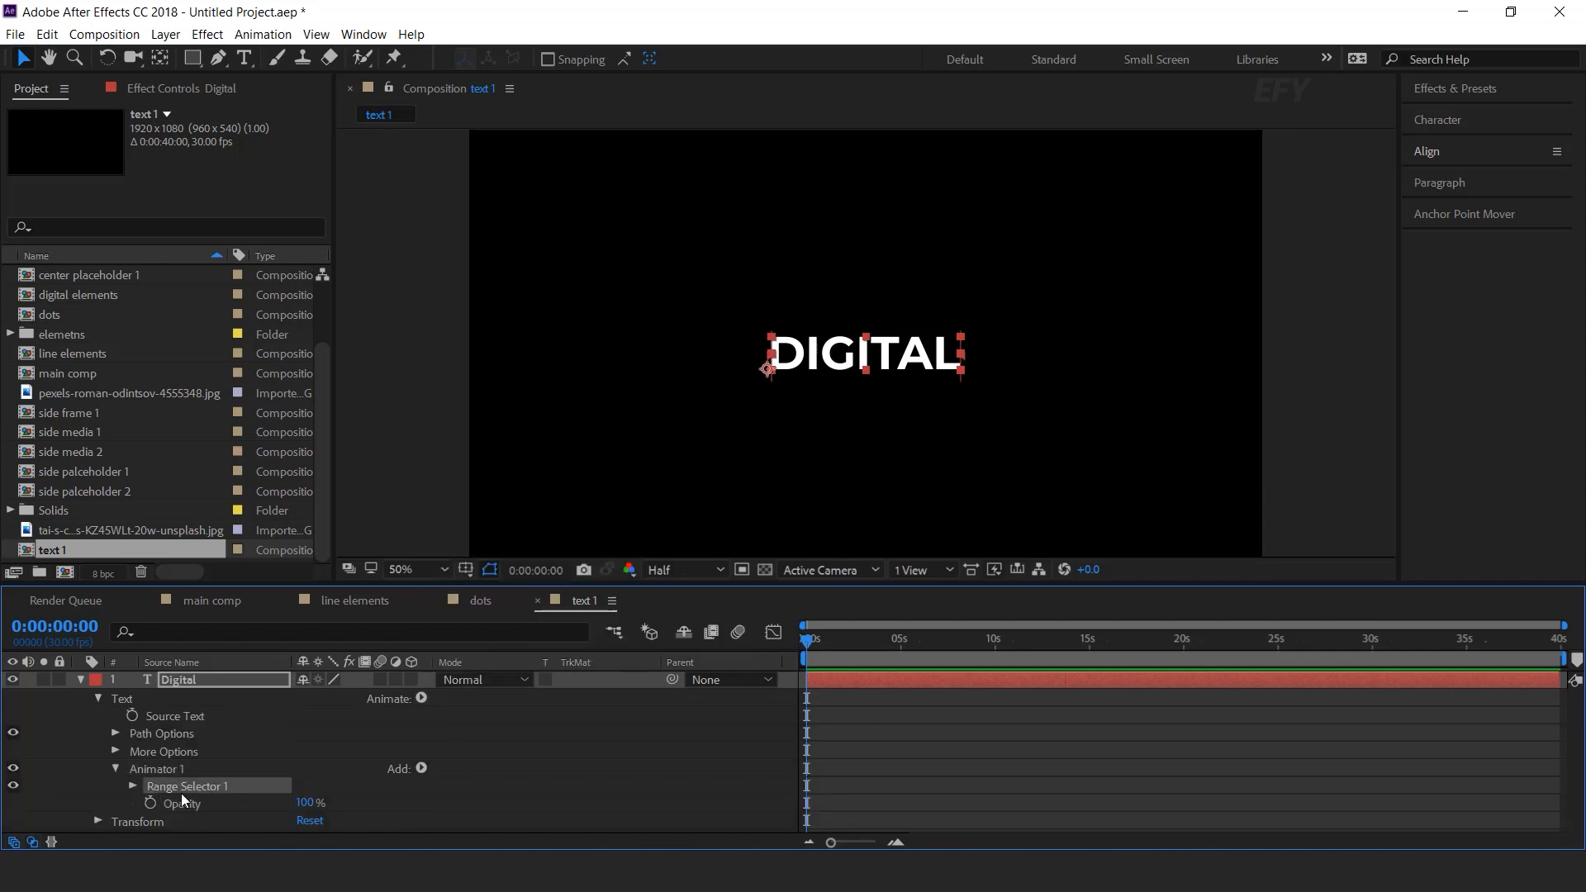
{"action": "left_click", "coordinate": [132, 786]}
{"action": "left_click", "coordinate": [151, 825]}
{"action": "scroll", "coordinate": [164, 811], "scroll_direction": "down", "scroll_amount": 5}
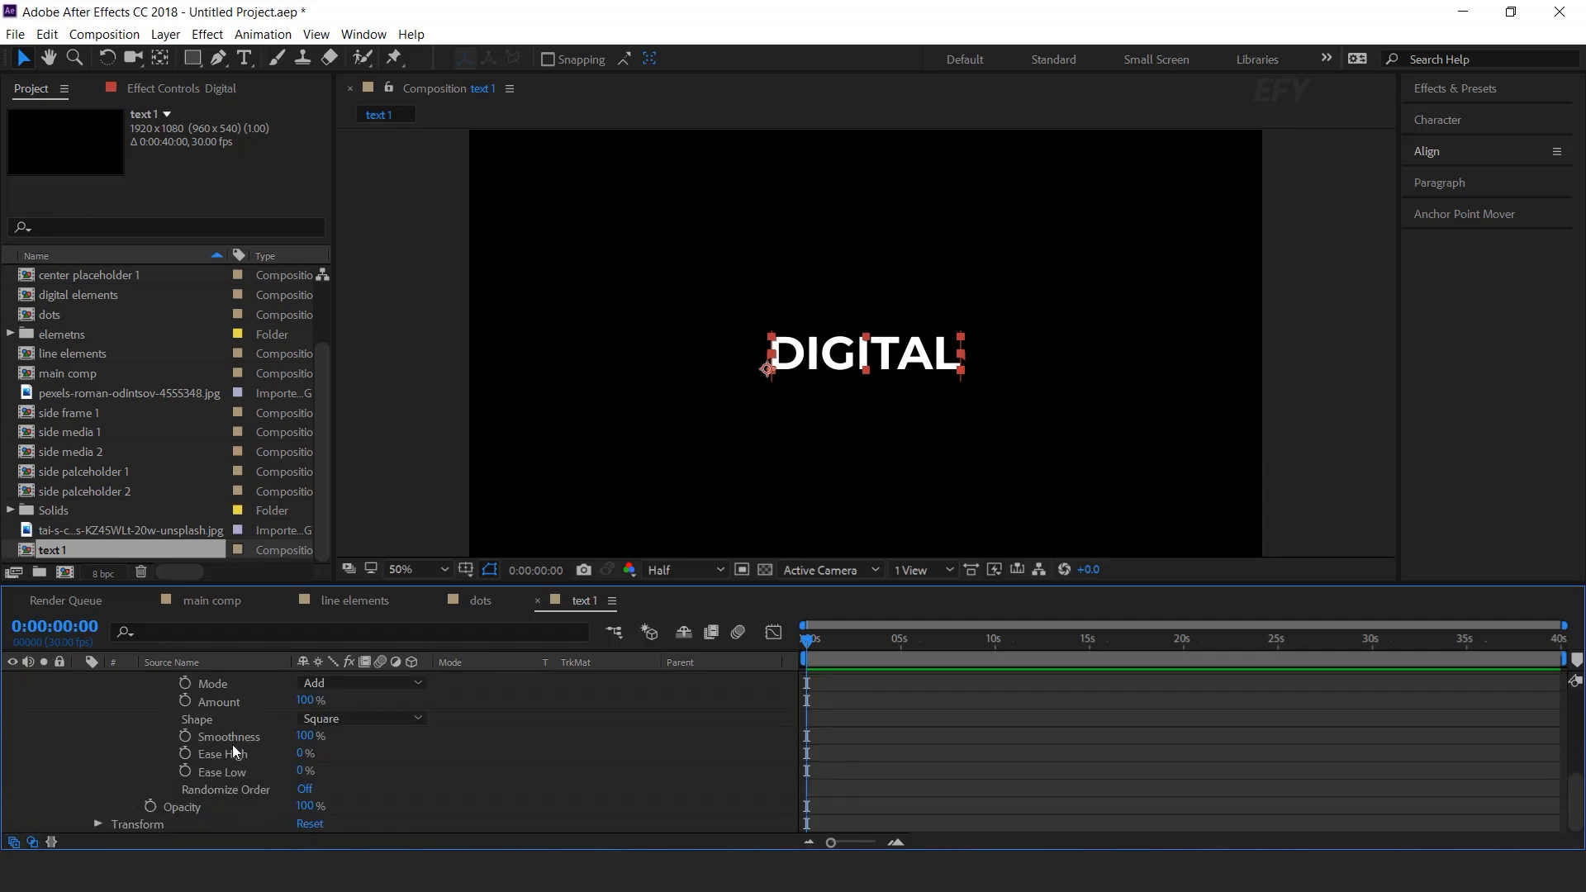
{"action": "left_click", "coordinate": [304, 719]}
{"action": "left_click", "coordinate": [399, 757]}
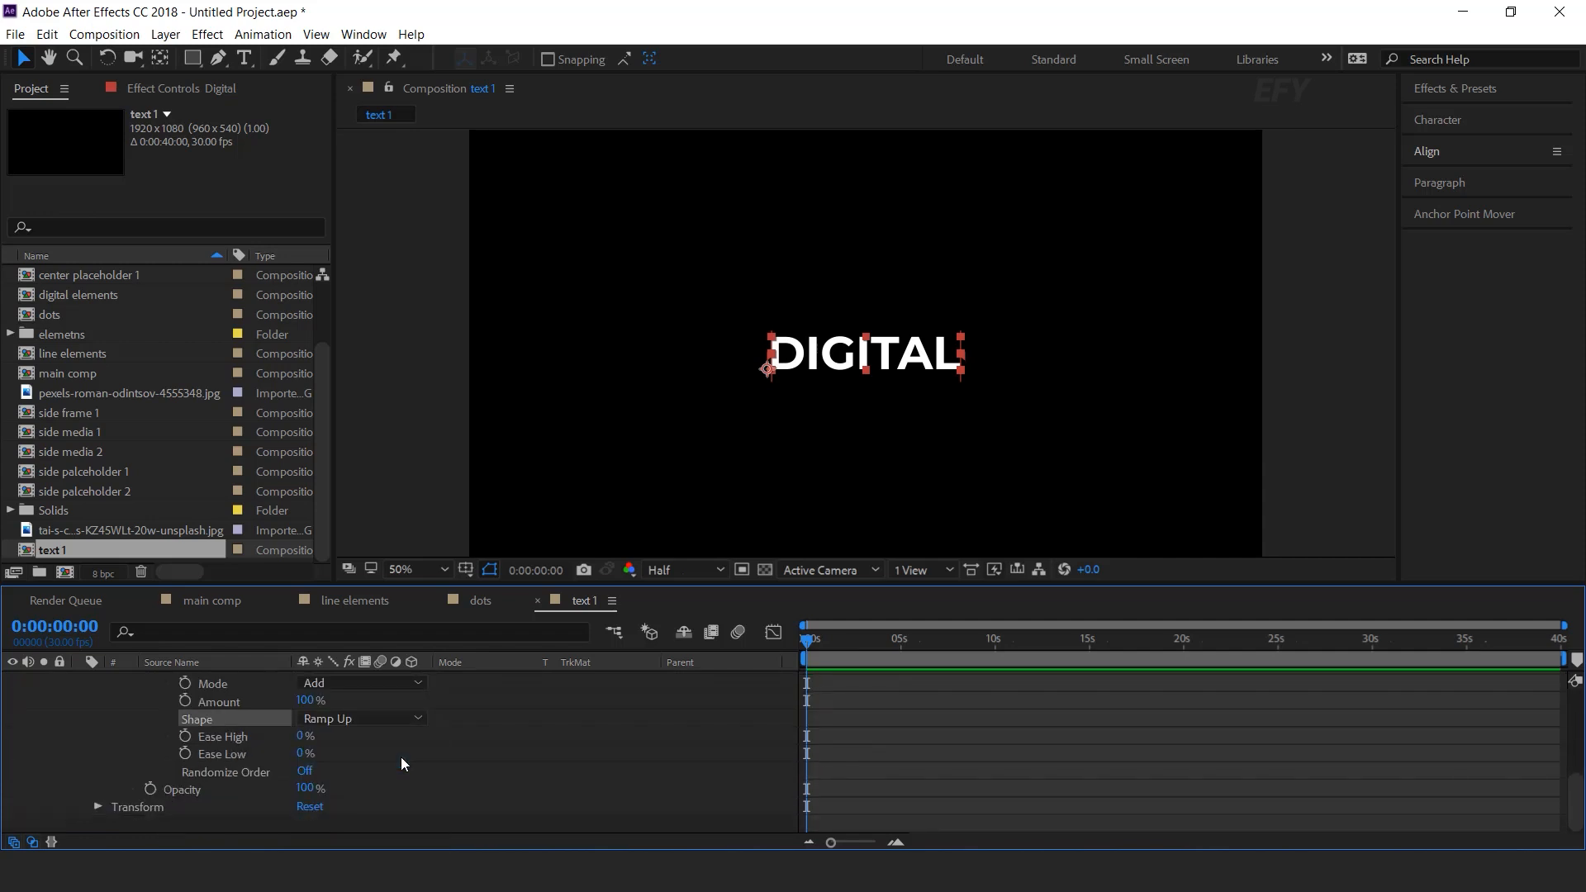
Keyframe the Digital layer's range selector Offset at -100% at 0:00:00:00 and 100% at 0:00:02:00
{"action": "scroll", "coordinate": [426, 767], "scroll_direction": "up", "scroll_amount": 1}
{"action": "scroll", "coordinate": [342, 773], "scroll_direction": "up", "scroll_amount": 3}
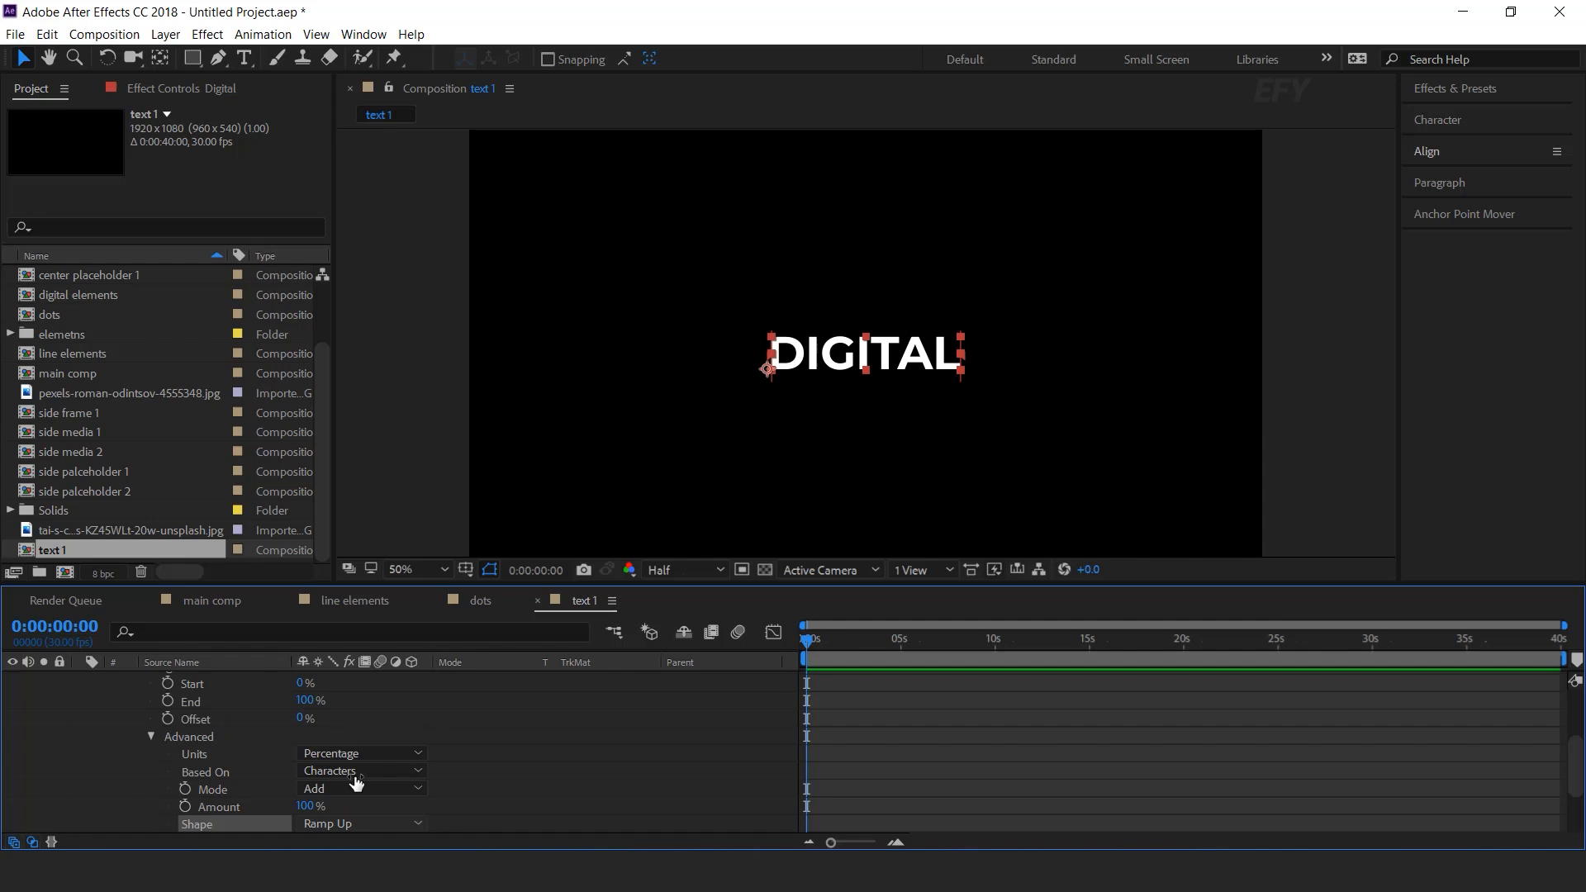
{"action": "left_click", "coordinate": [205, 721]}
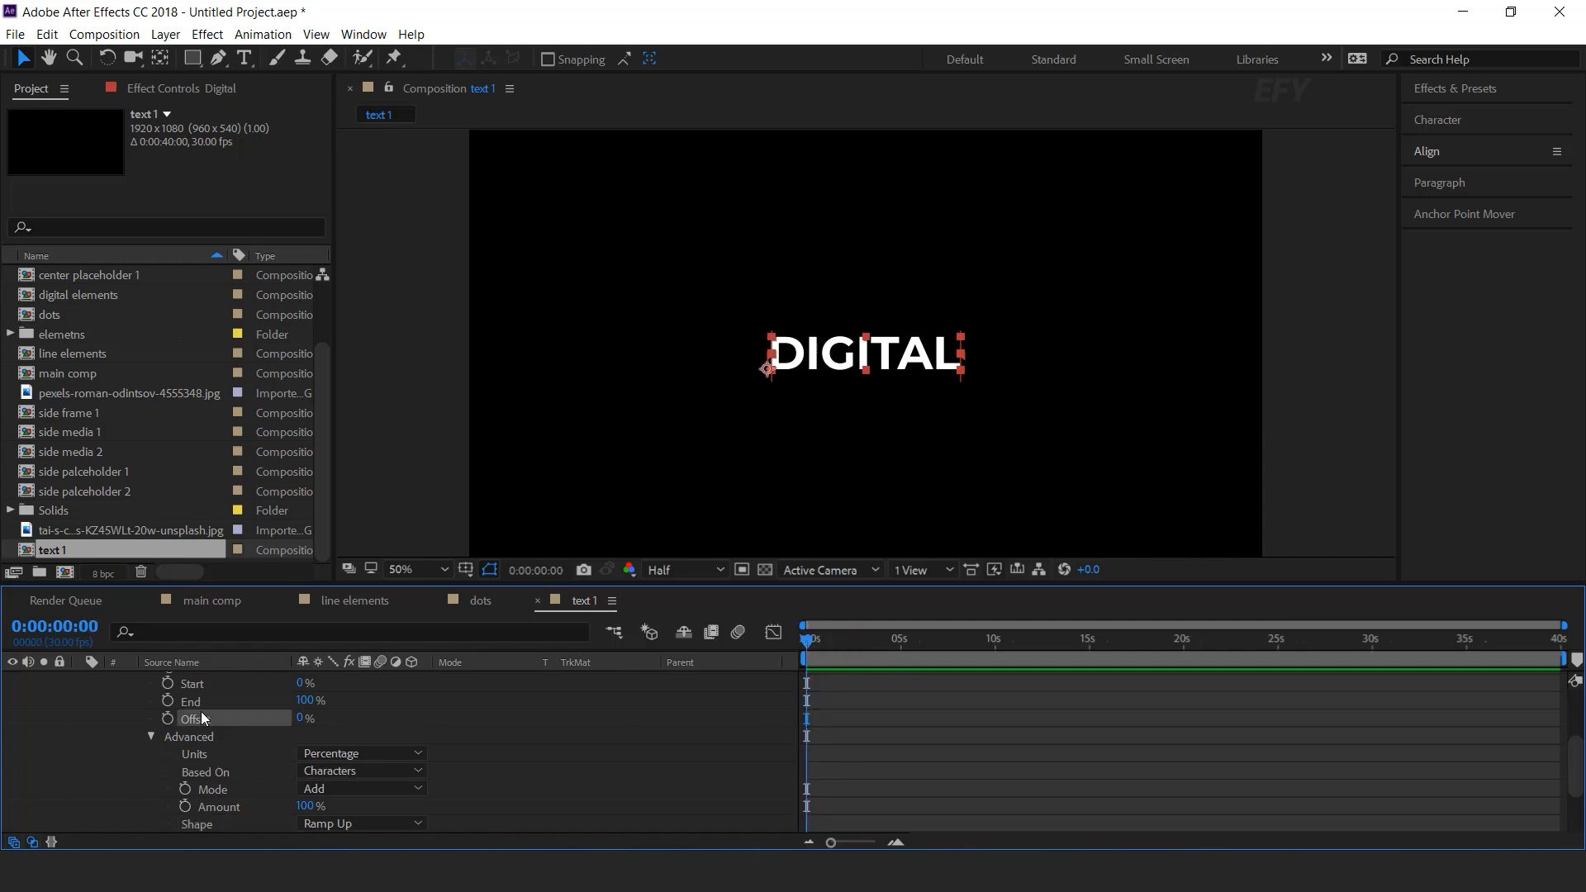
{"action": "left_click", "coordinate": [303, 719]}
{"action": "type", "text": "-100"}
{"action": "key", "text": "Return"}
{"action": "left_click", "coordinate": [897, 843]}
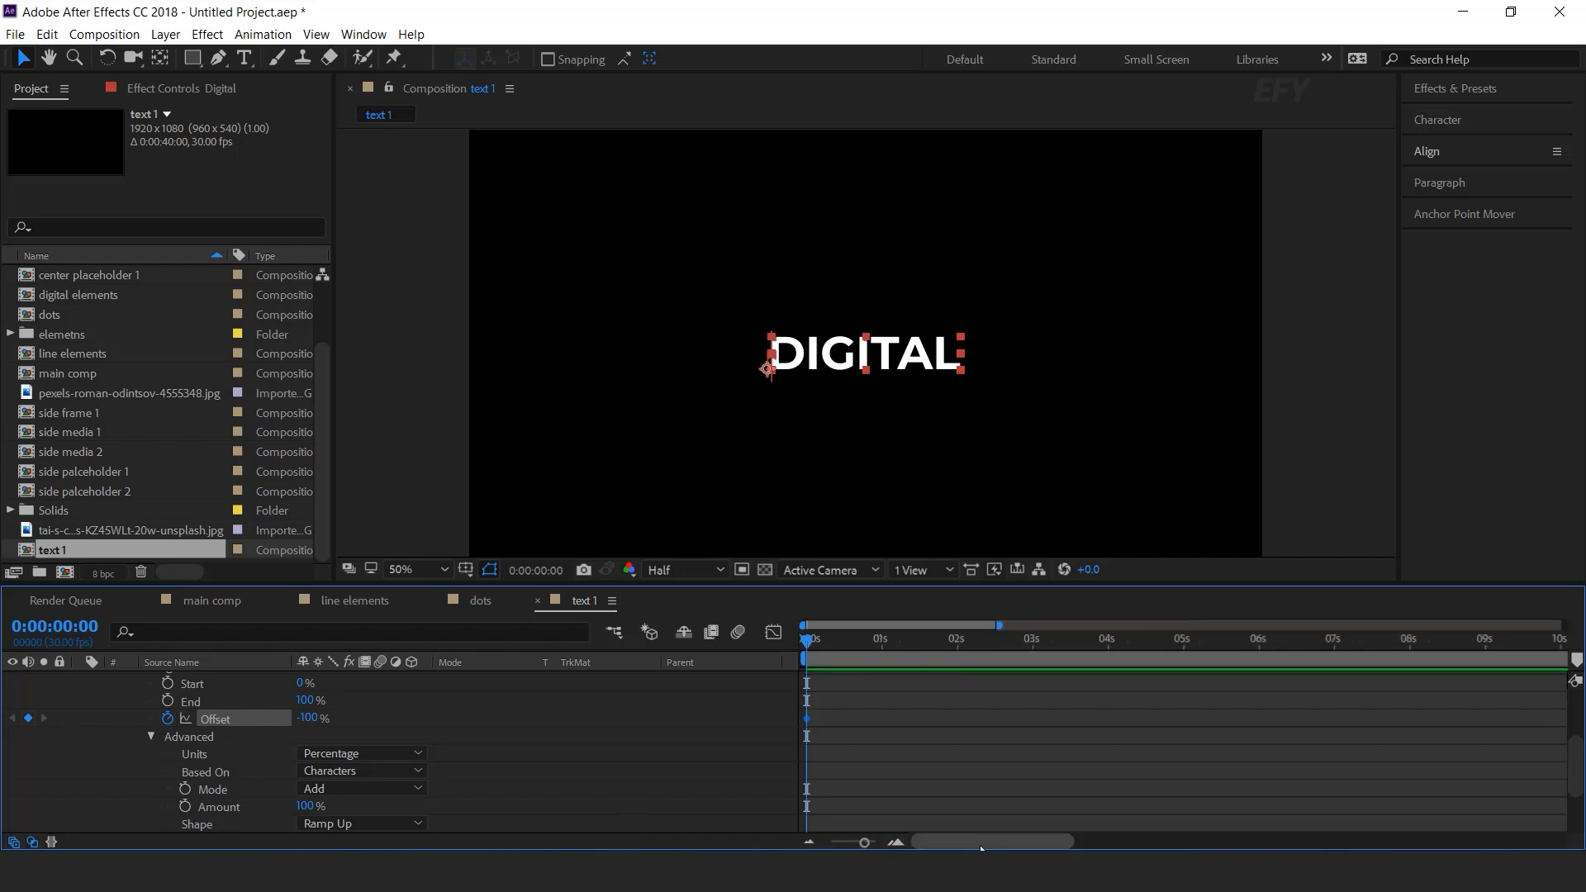
{"action": "left_click_drag", "start_coordinate": [860, 646], "coordinate": [959, 653]}
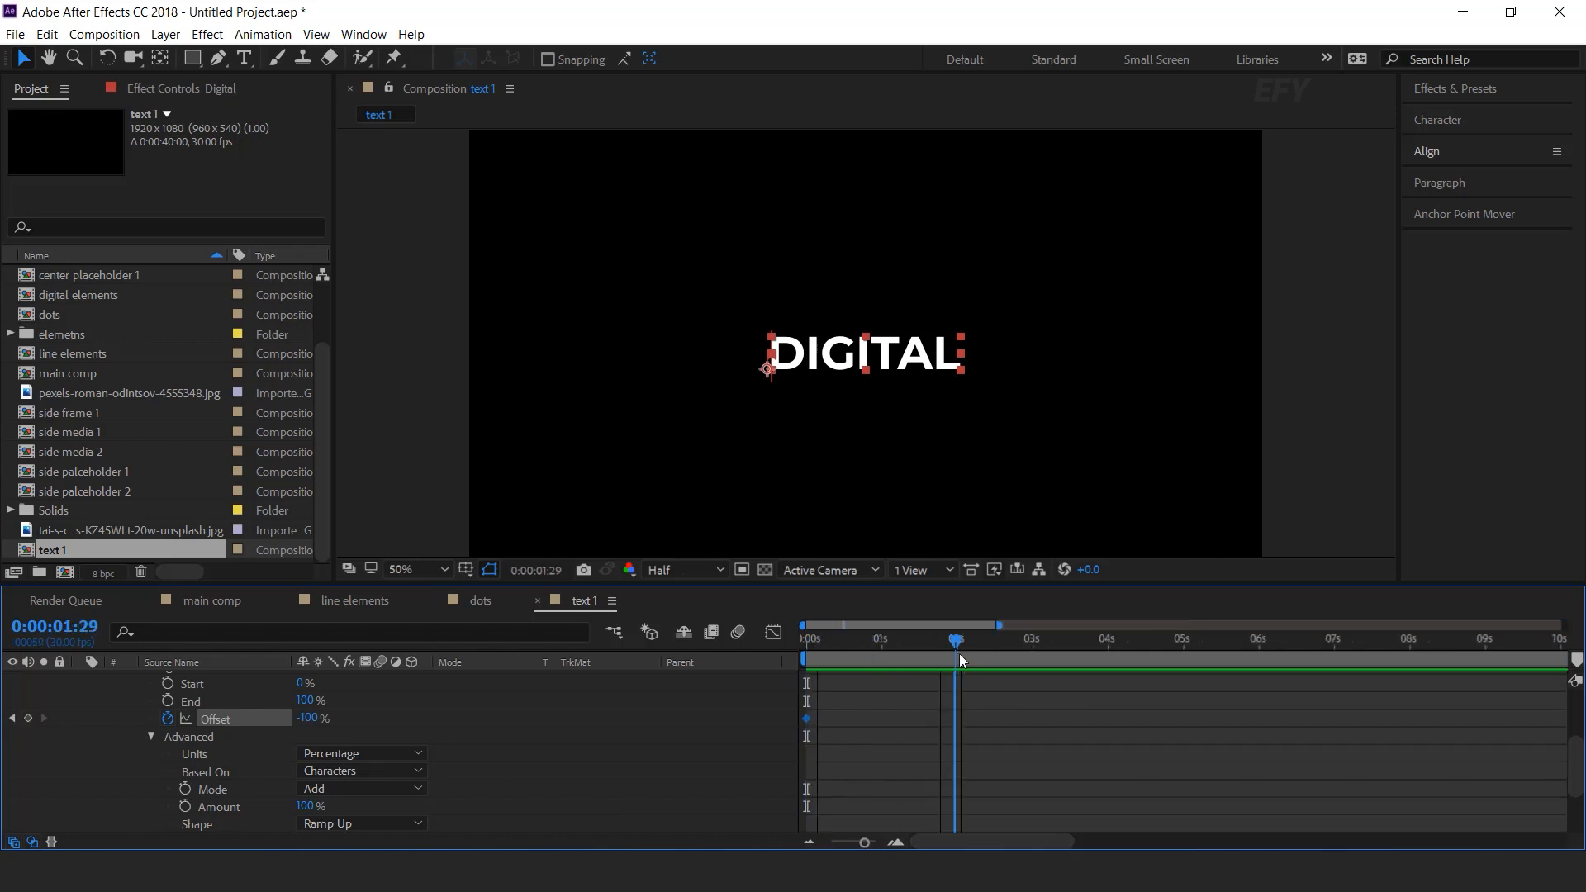
{"action": "left_click_drag", "start_coordinate": [446, 719], "coordinate": [1058, 716]}
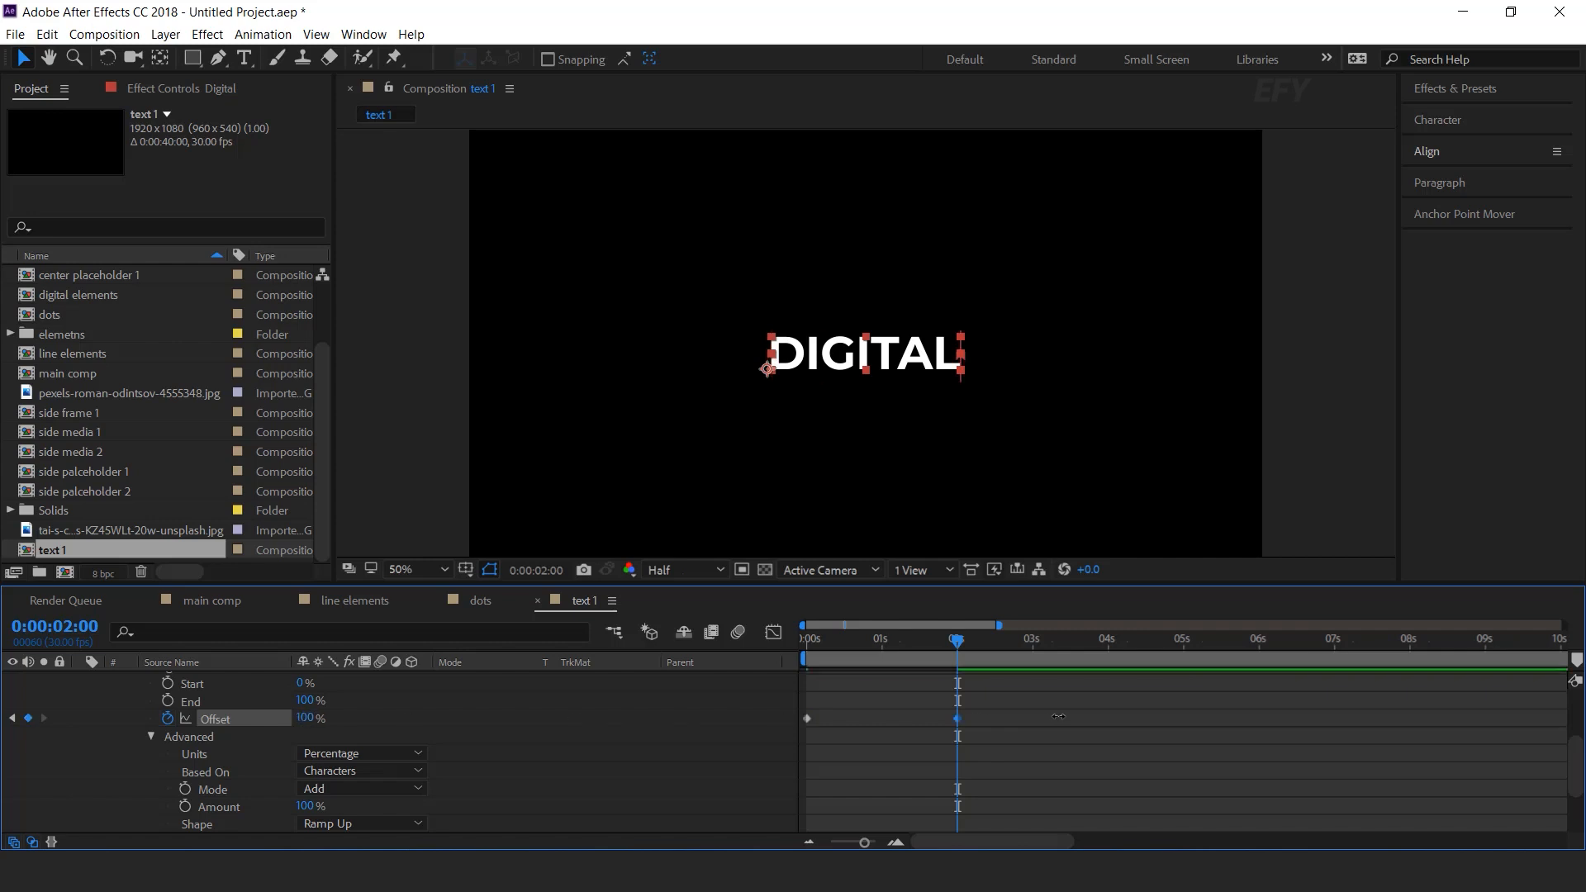
Keyframe the Digital layer's animator Opacity at 100% at 0:00:02:00 and 0% at 0:00:01:01
{"action": "scroll", "coordinate": [464, 741], "scroll_direction": "down", "scroll_amount": 3}
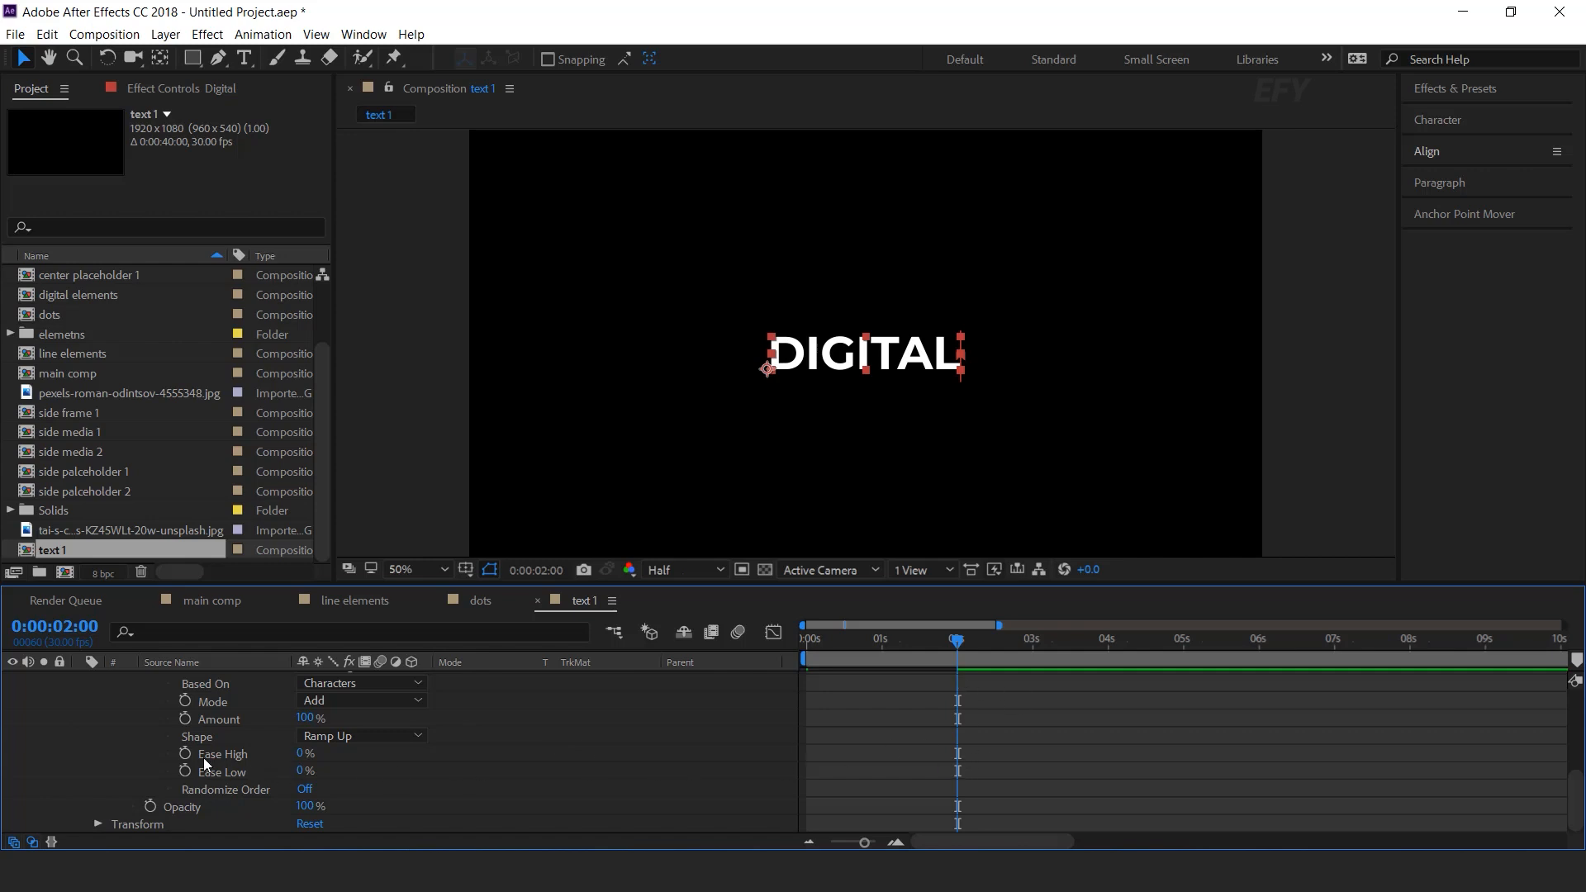
{"action": "left_click", "coordinate": [150, 808]}
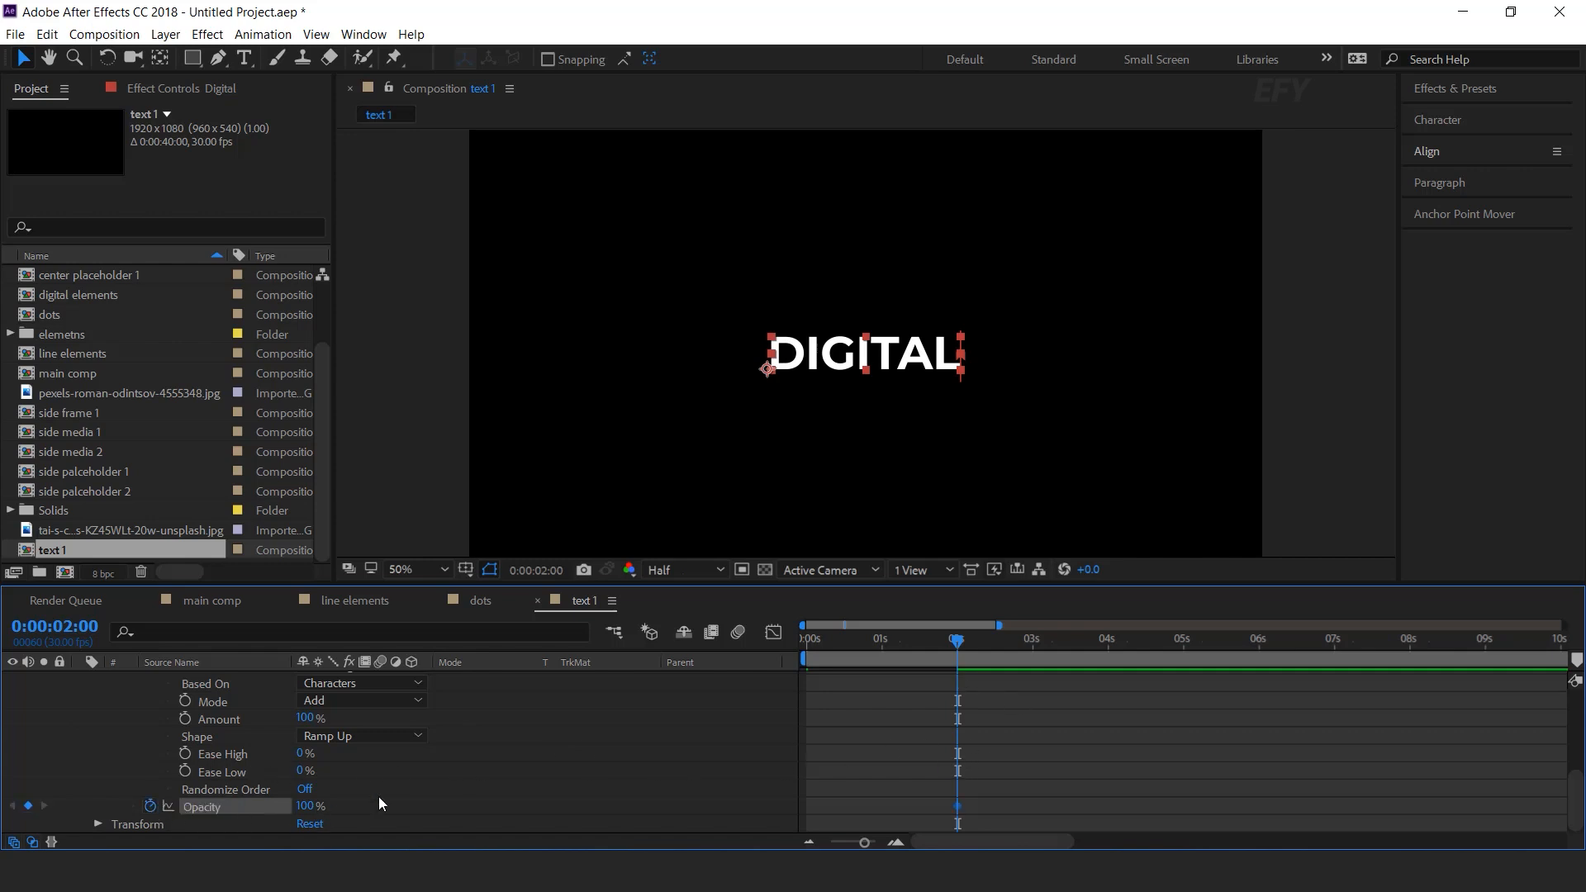
{"action": "left_click_drag", "start_coordinate": [948, 646], "coordinate": [882, 647]}
{"action": "left_click", "coordinate": [312, 801]}
{"action": "type", "text": "0"}
{"action": "key", "text": "Return"}
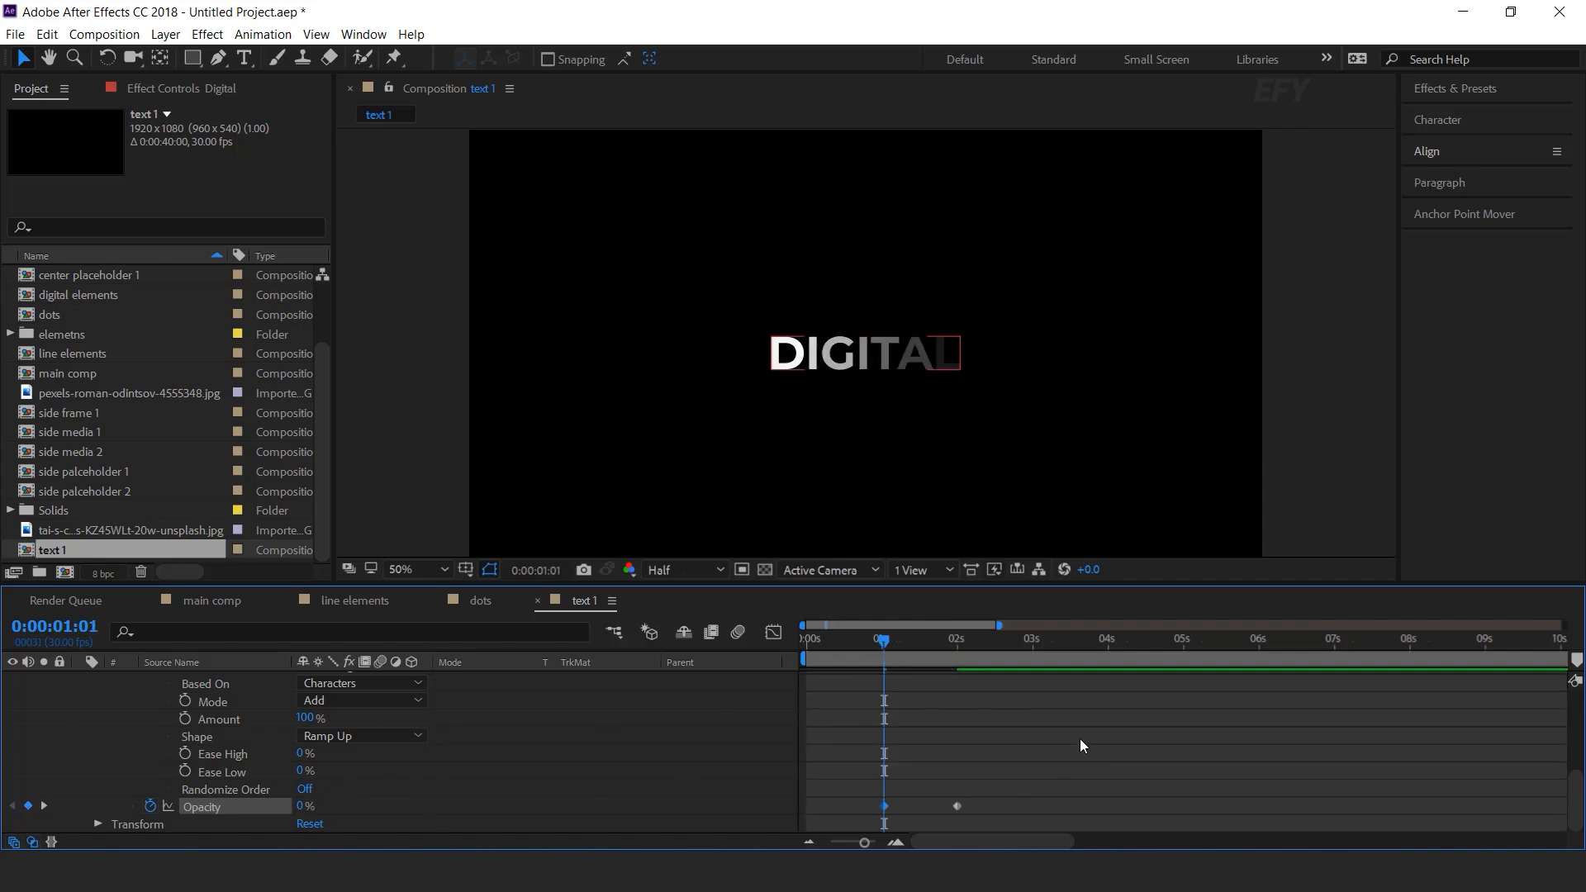
Play and scrub the text 1 composition from the start to check the letter reveal
{"action": "left_click", "coordinate": [1079, 739]}
{"action": "left_click_drag", "start_coordinate": [866, 642], "coordinate": [808, 712]}
{"action": "key", "text": "space"}
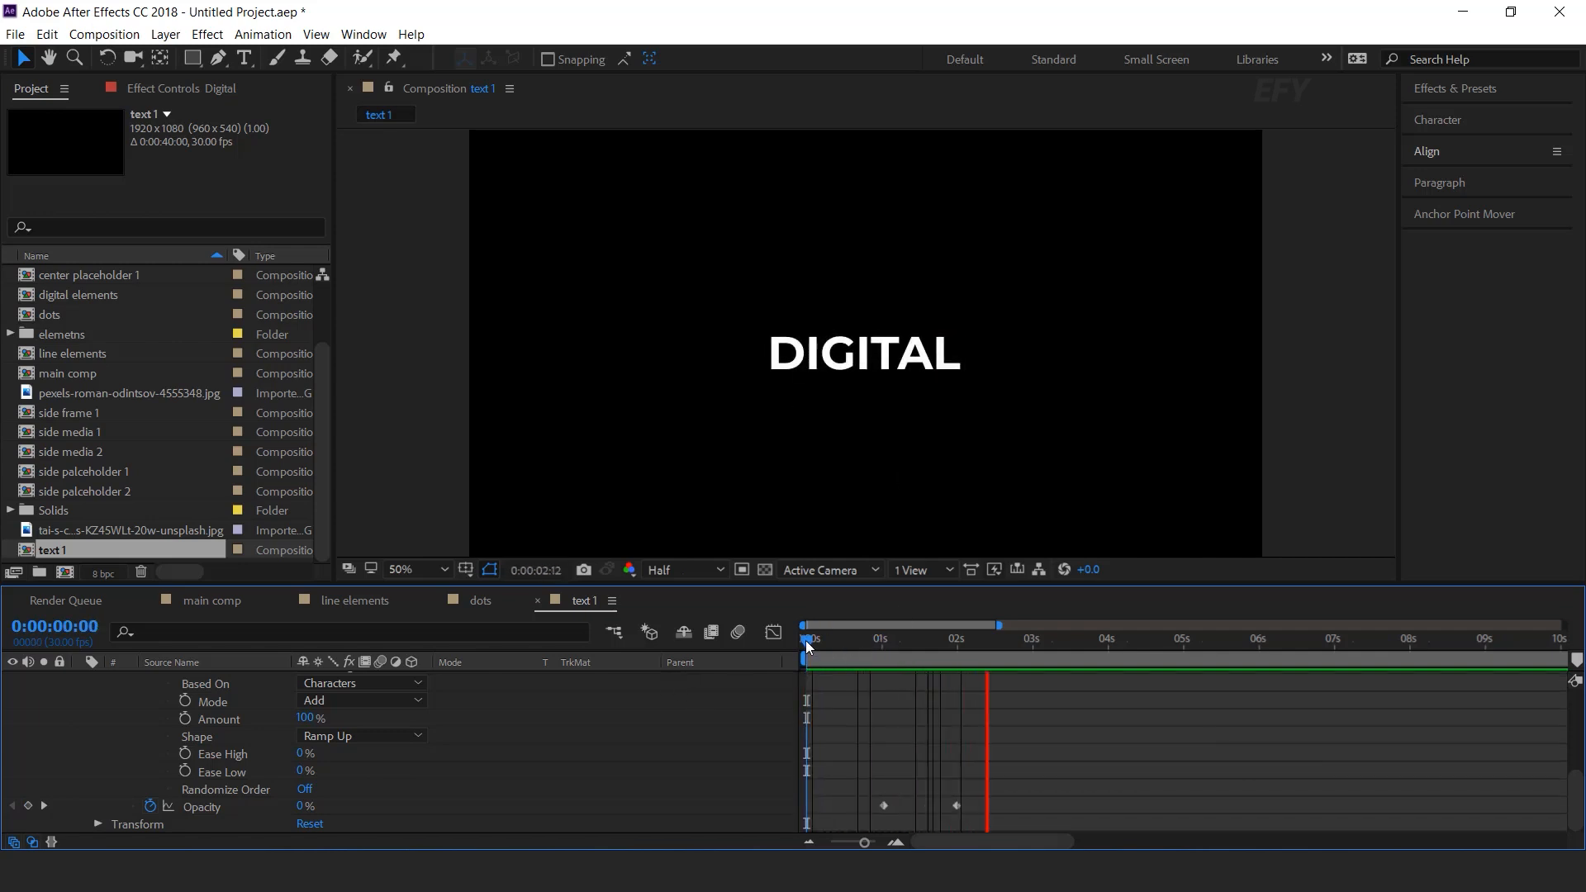
{"action": "left_click_drag", "start_coordinate": [805, 641], "coordinate": [924, 647]}
Duplicate the Digital text layer, place the copy just below the original and change its text to "slideshow"
{"action": "scroll", "coordinate": [931, 726], "scroll_direction": "up", "scroll_amount": 5}
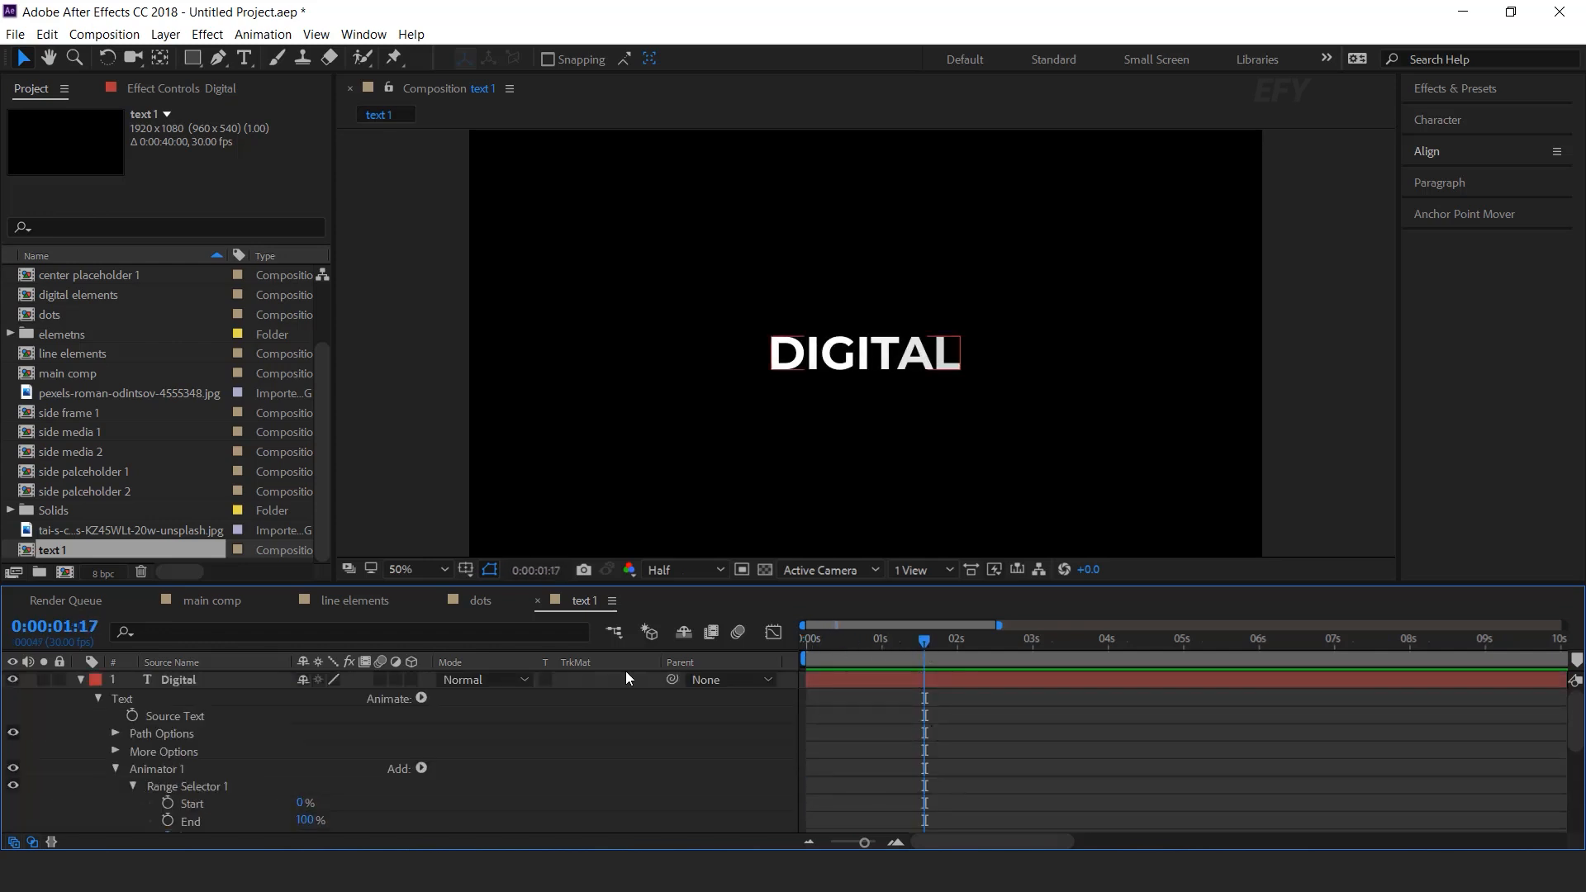
{"action": "left_click", "coordinate": [79, 680]}
{"action": "left_click", "coordinate": [239, 681]}
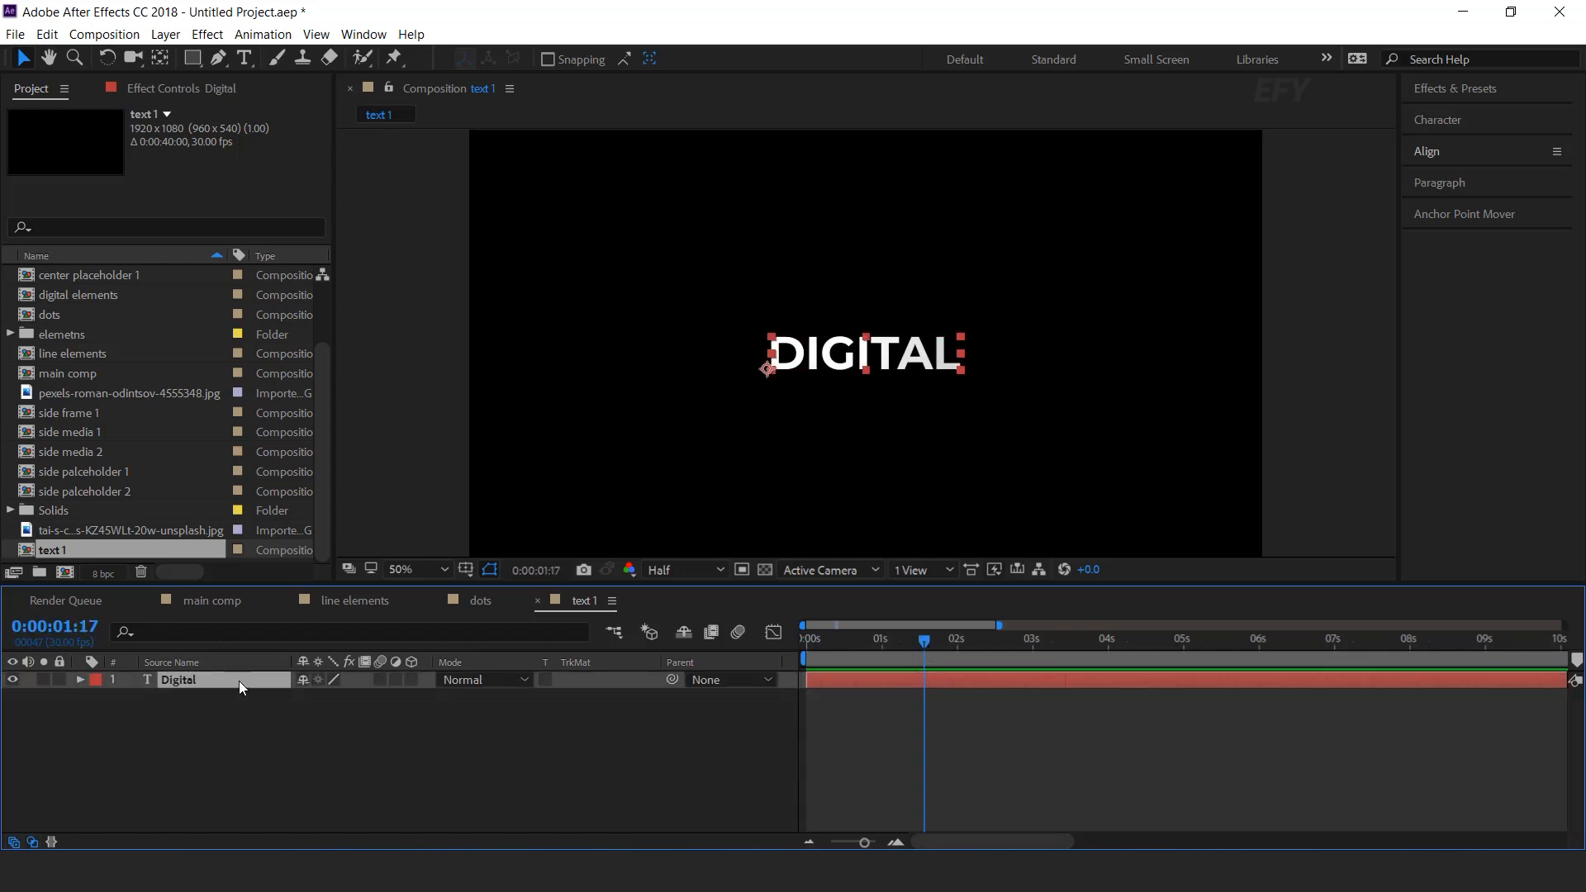
{"action": "key", "text": "ctrl+d"}
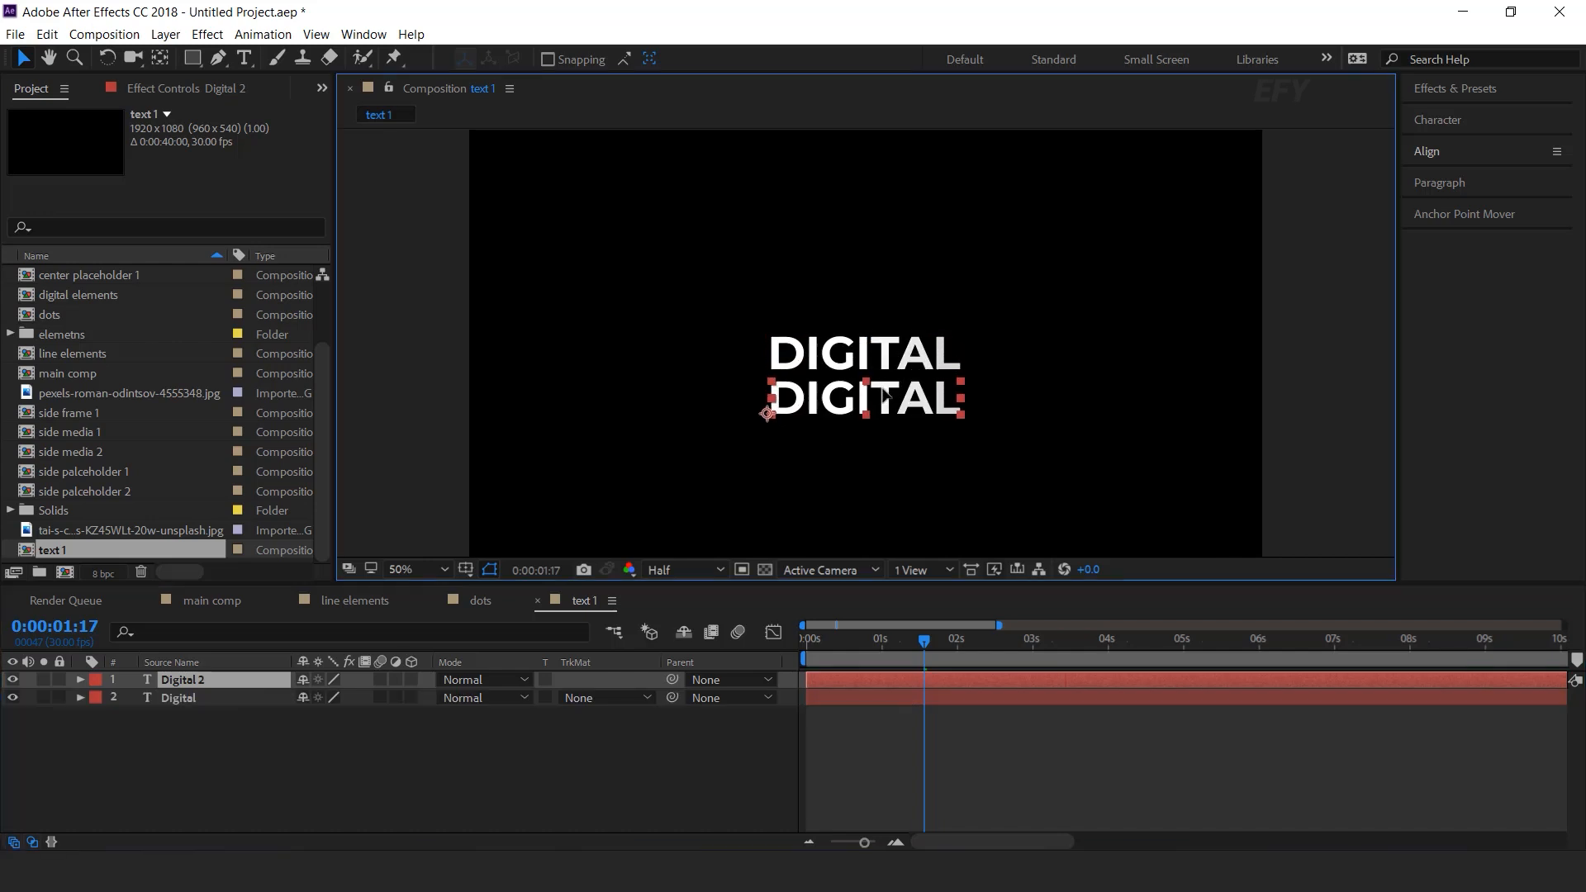
{"action": "double_click", "coordinate": [886, 400]}
{"action": "type", "text": "slideshow"}
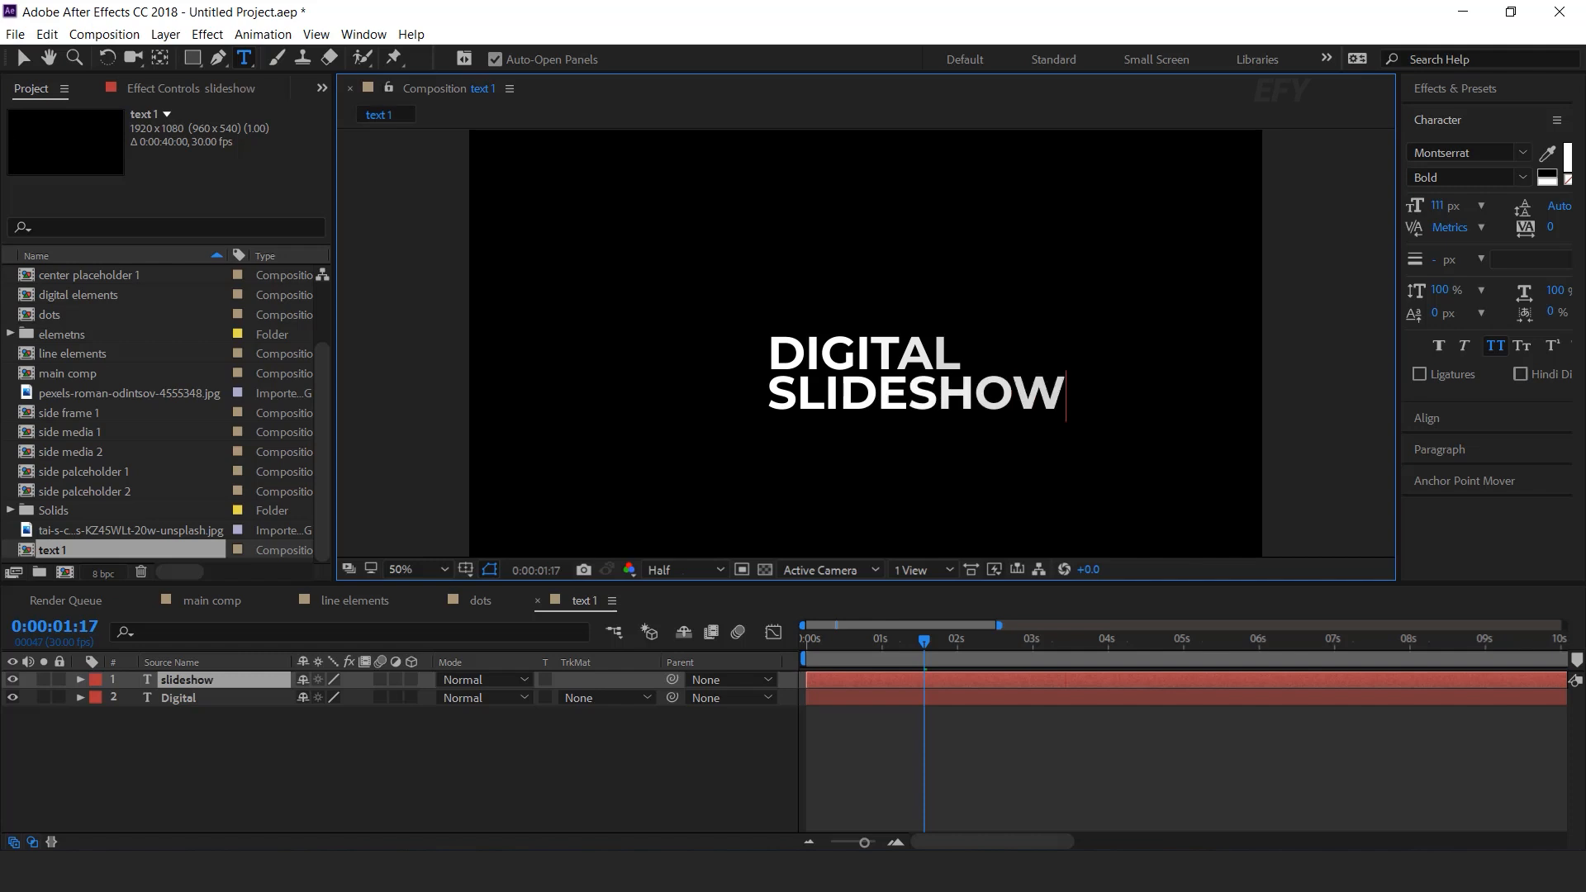
Reduce the slideshow text's font size to 31 px and centre it directly beneath DIGITAL
{"action": "left_click", "coordinate": [23, 59]}
{"action": "left_click_drag", "start_coordinate": [1444, 211], "coordinate": [1363, 213]}
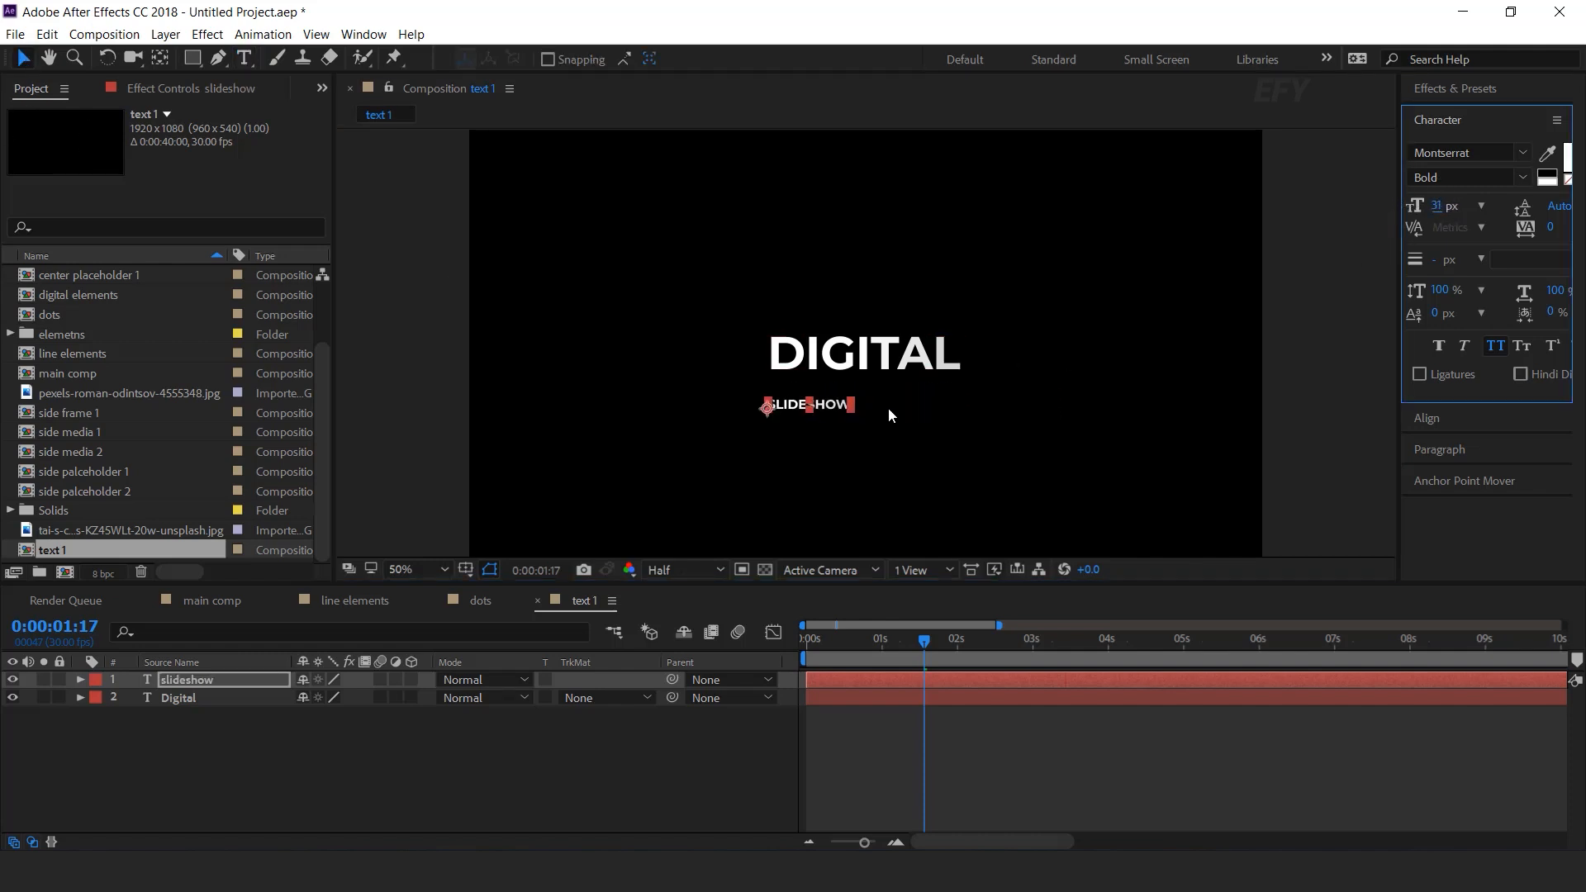
{"action": "left_click_drag", "start_coordinate": [831, 408], "coordinate": [880, 386]}
{"action": "left_click", "coordinate": [757, 784]}
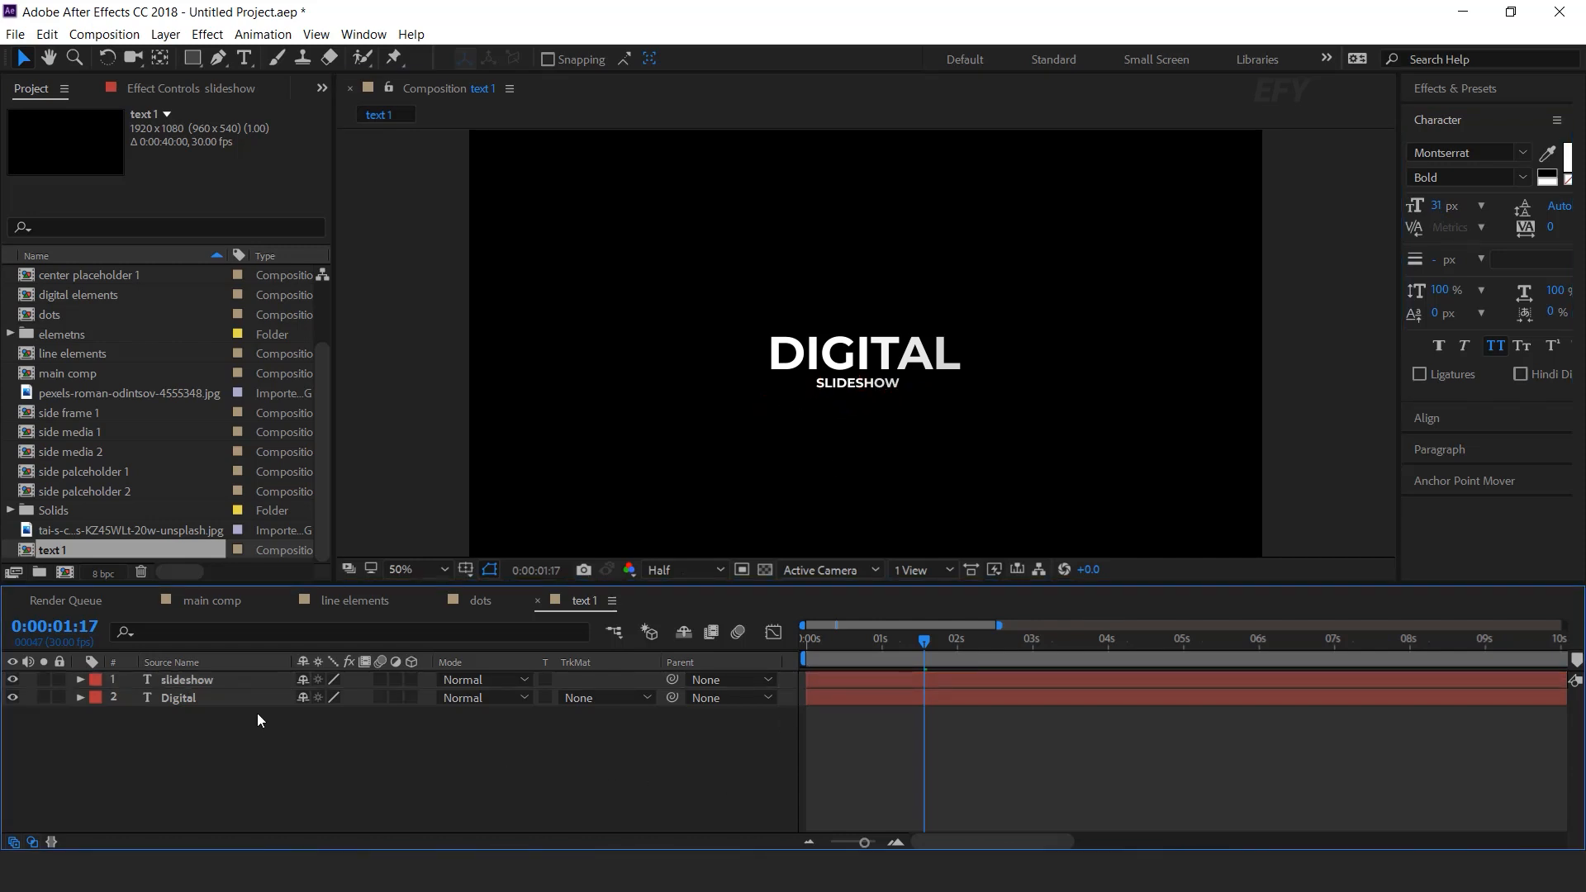
Turn on Randomize Order in the slideshow layer's range selector and collapse the layer's properties
{"action": "left_click", "coordinate": [185, 684]}
{"action": "left_click", "coordinate": [80, 680]}
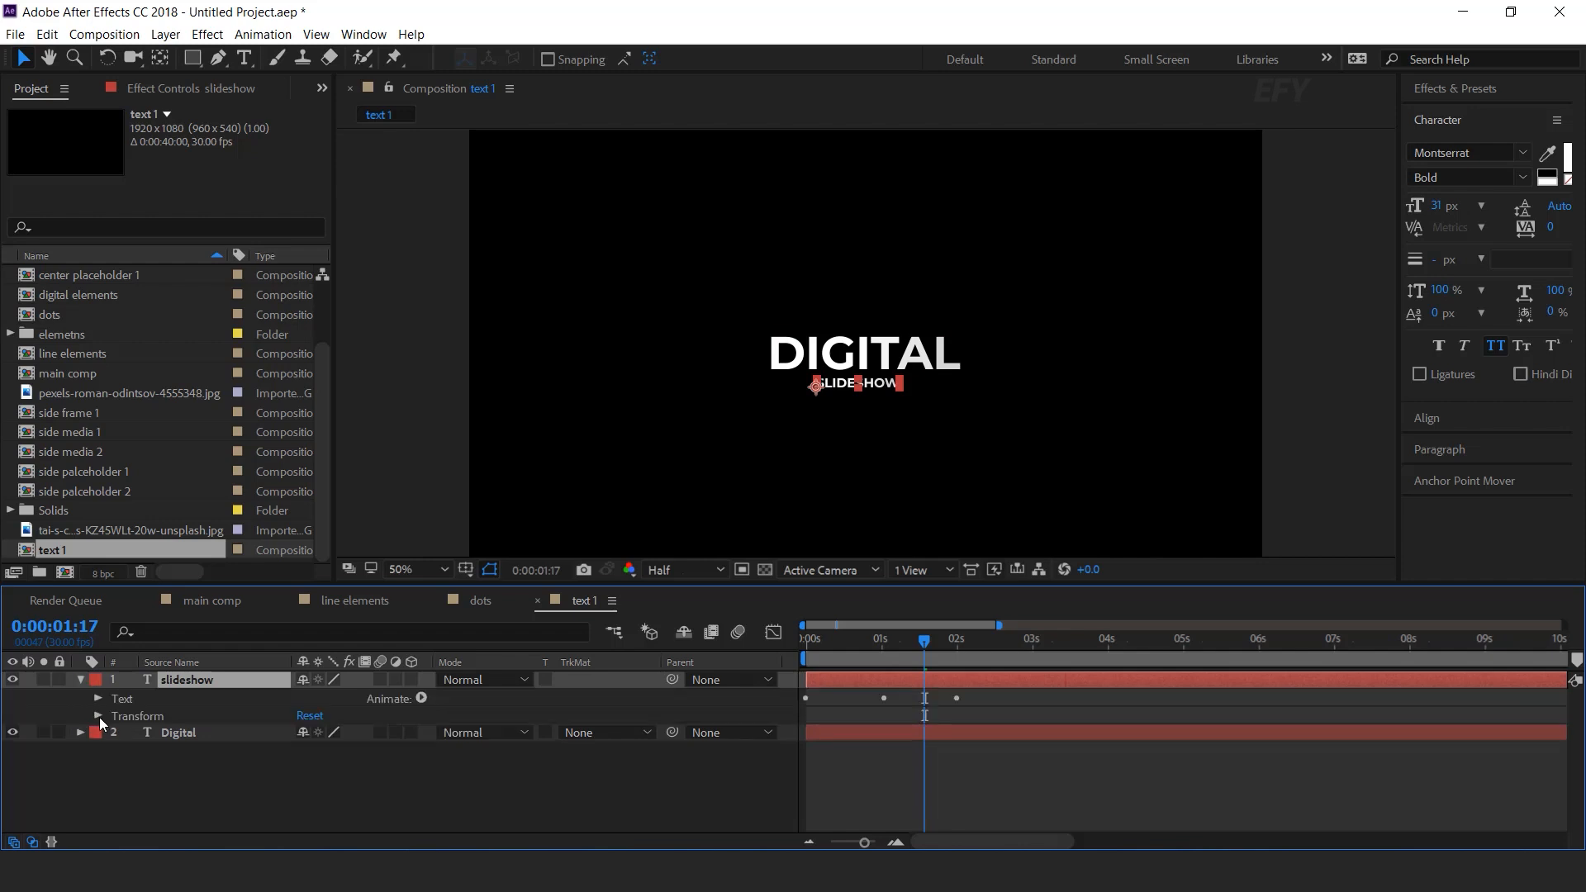
{"action": "left_click", "coordinate": [115, 768]}
{"action": "left_click", "coordinate": [128, 785]}
{"action": "left_click", "coordinate": [155, 795]}
{"action": "scroll", "coordinate": [215, 794], "scroll_direction": "down", "scroll_amount": 2}
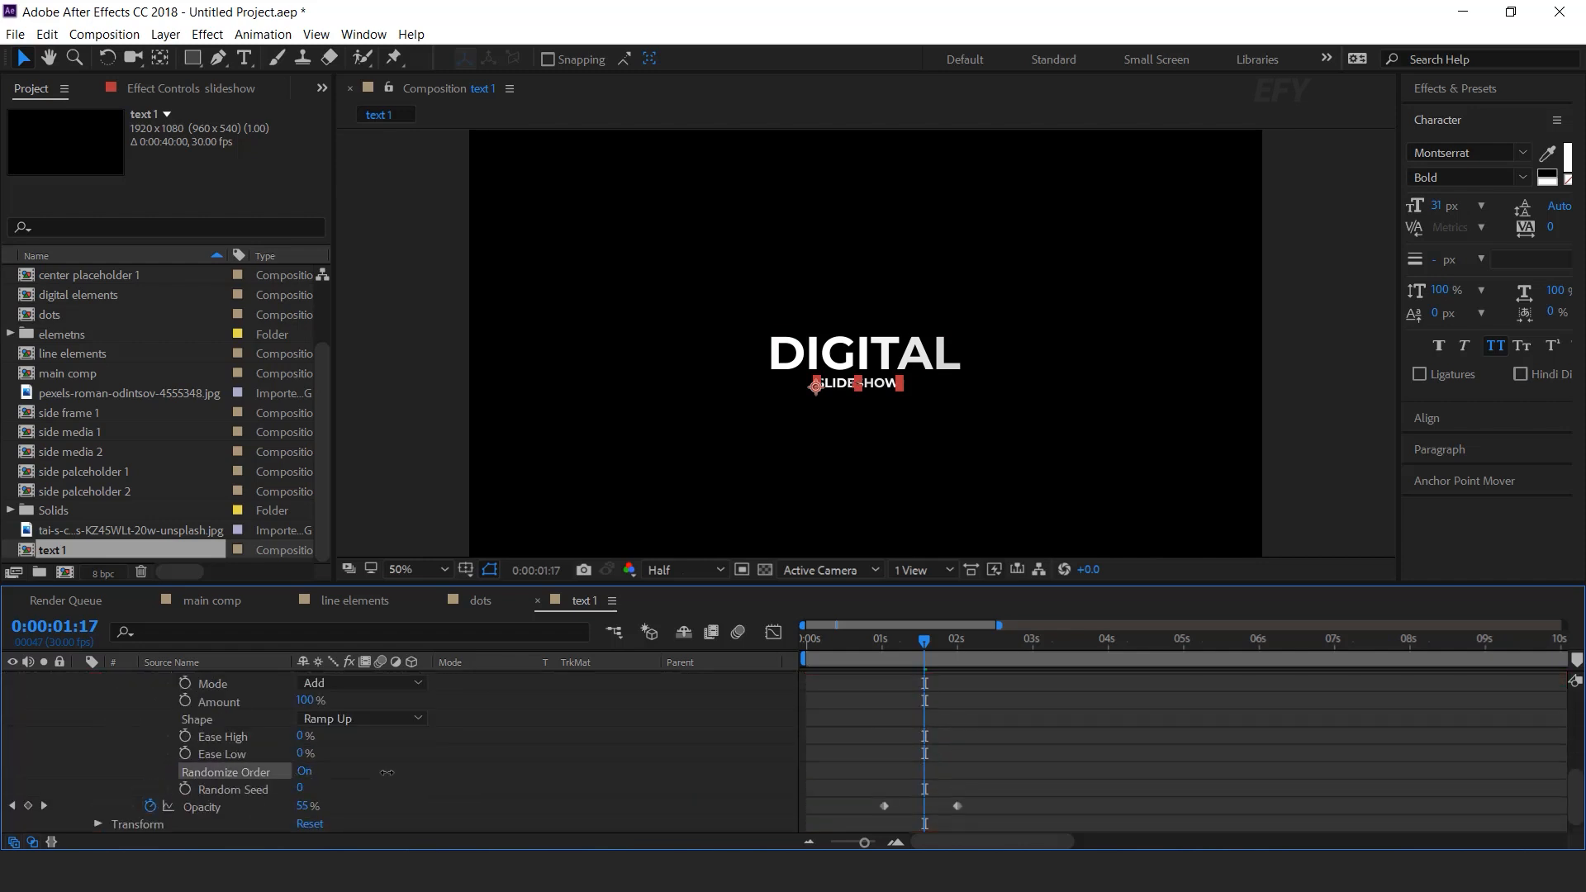
{"action": "scroll", "coordinate": [368, 781], "scroll_direction": "up", "scroll_amount": 6}
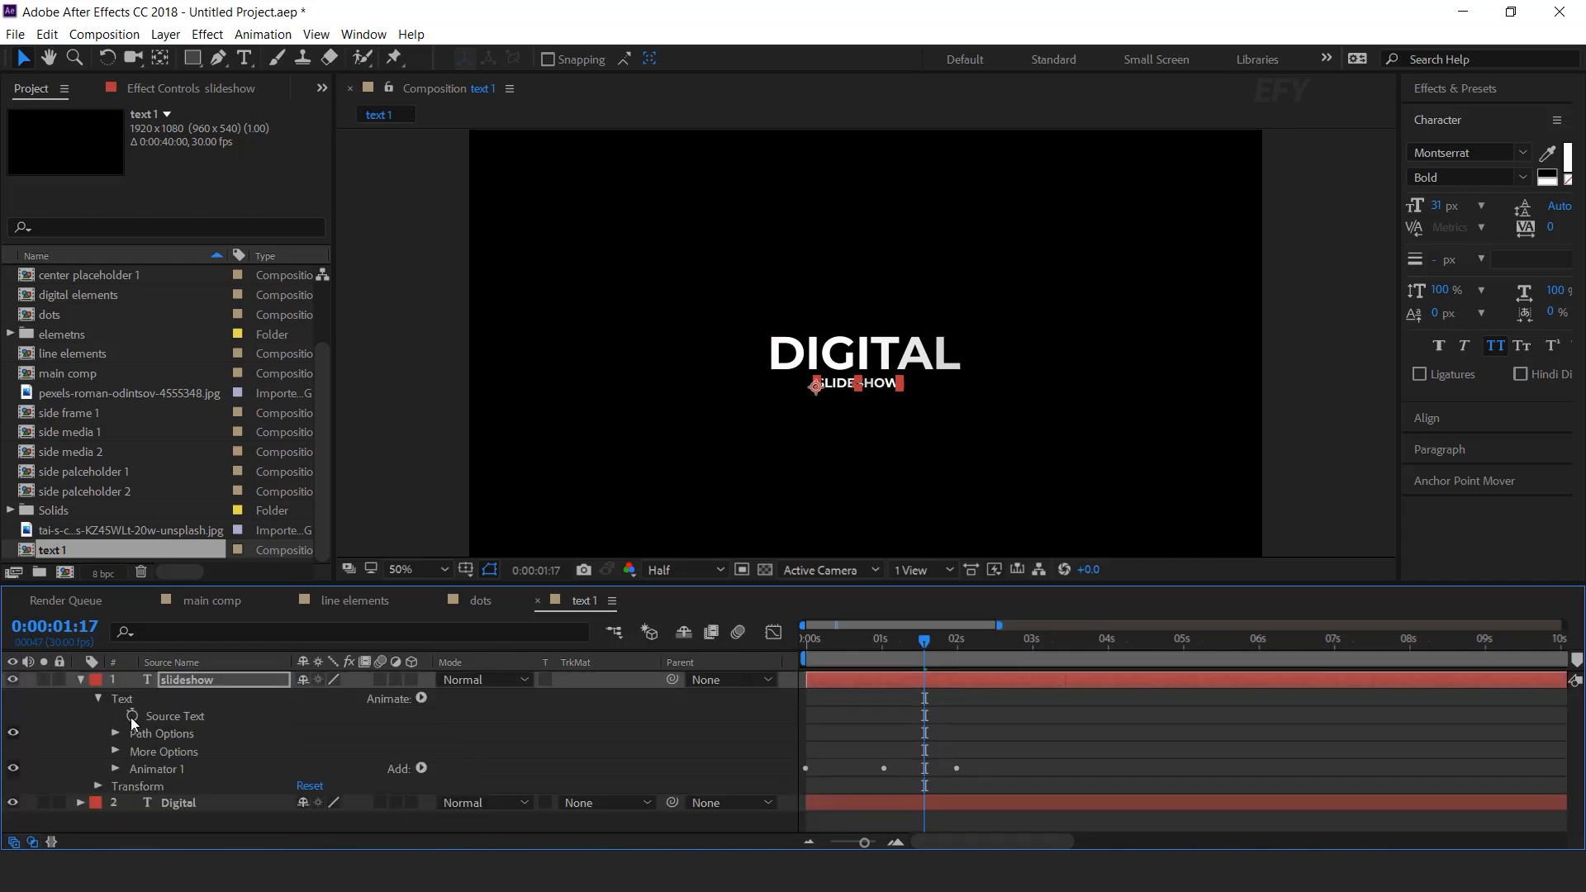
{"action": "left_click", "coordinate": [80, 679]}
Shift the slideshow layer to start at 0:00:00:09 and preview the text animation from the beginning
{"action": "key", "text": "Home"}
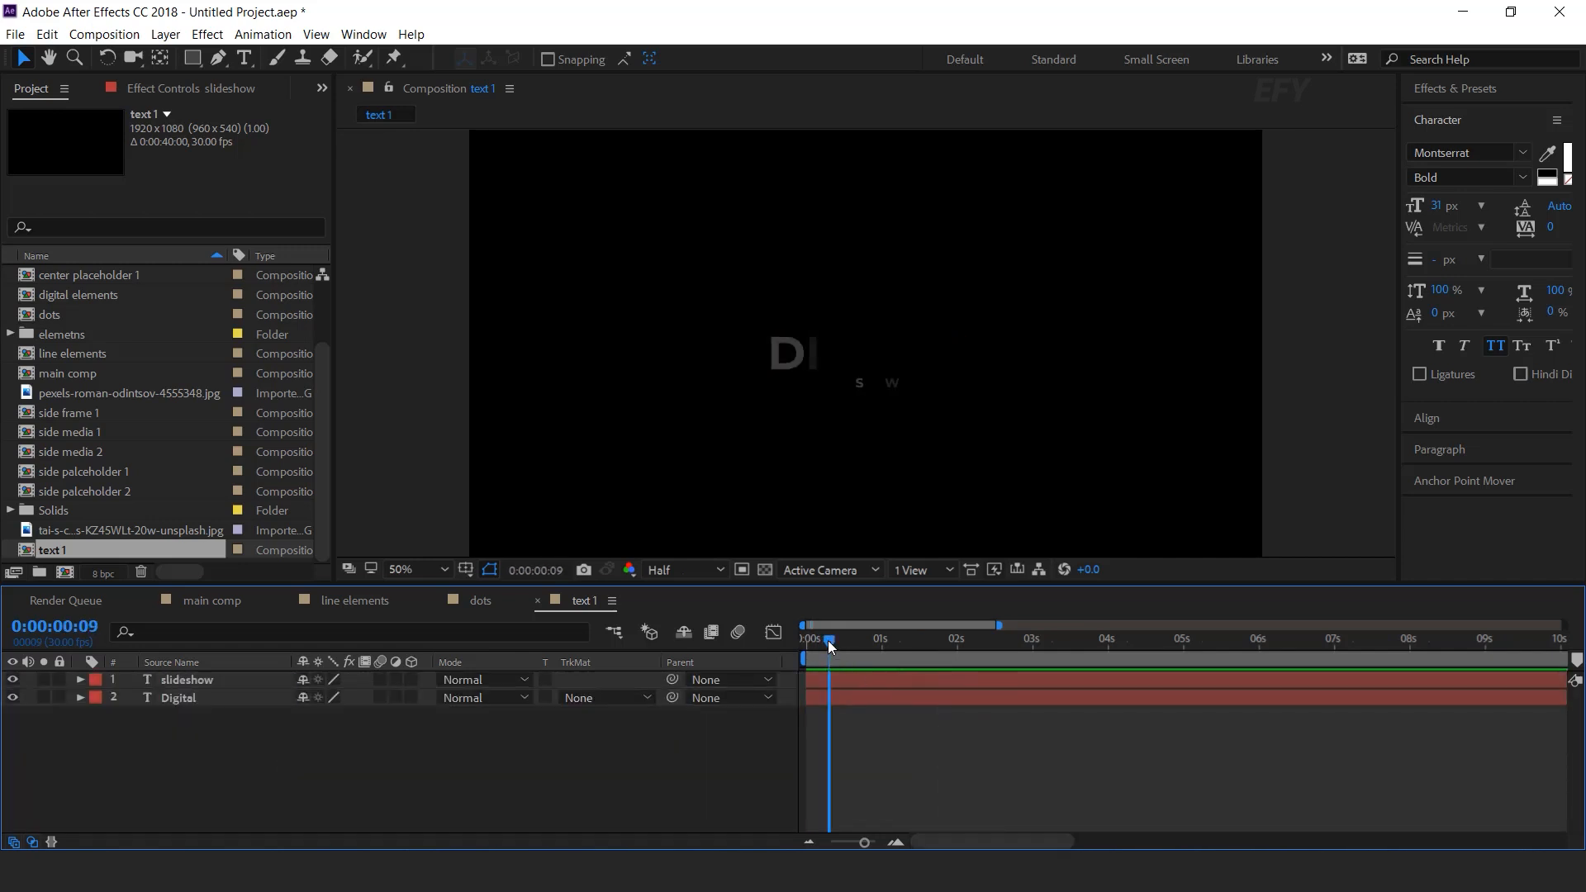
{"action": "left_click_drag", "start_coordinate": [865, 678], "coordinate": [879, 677]}
{"action": "key", "text": "space"}
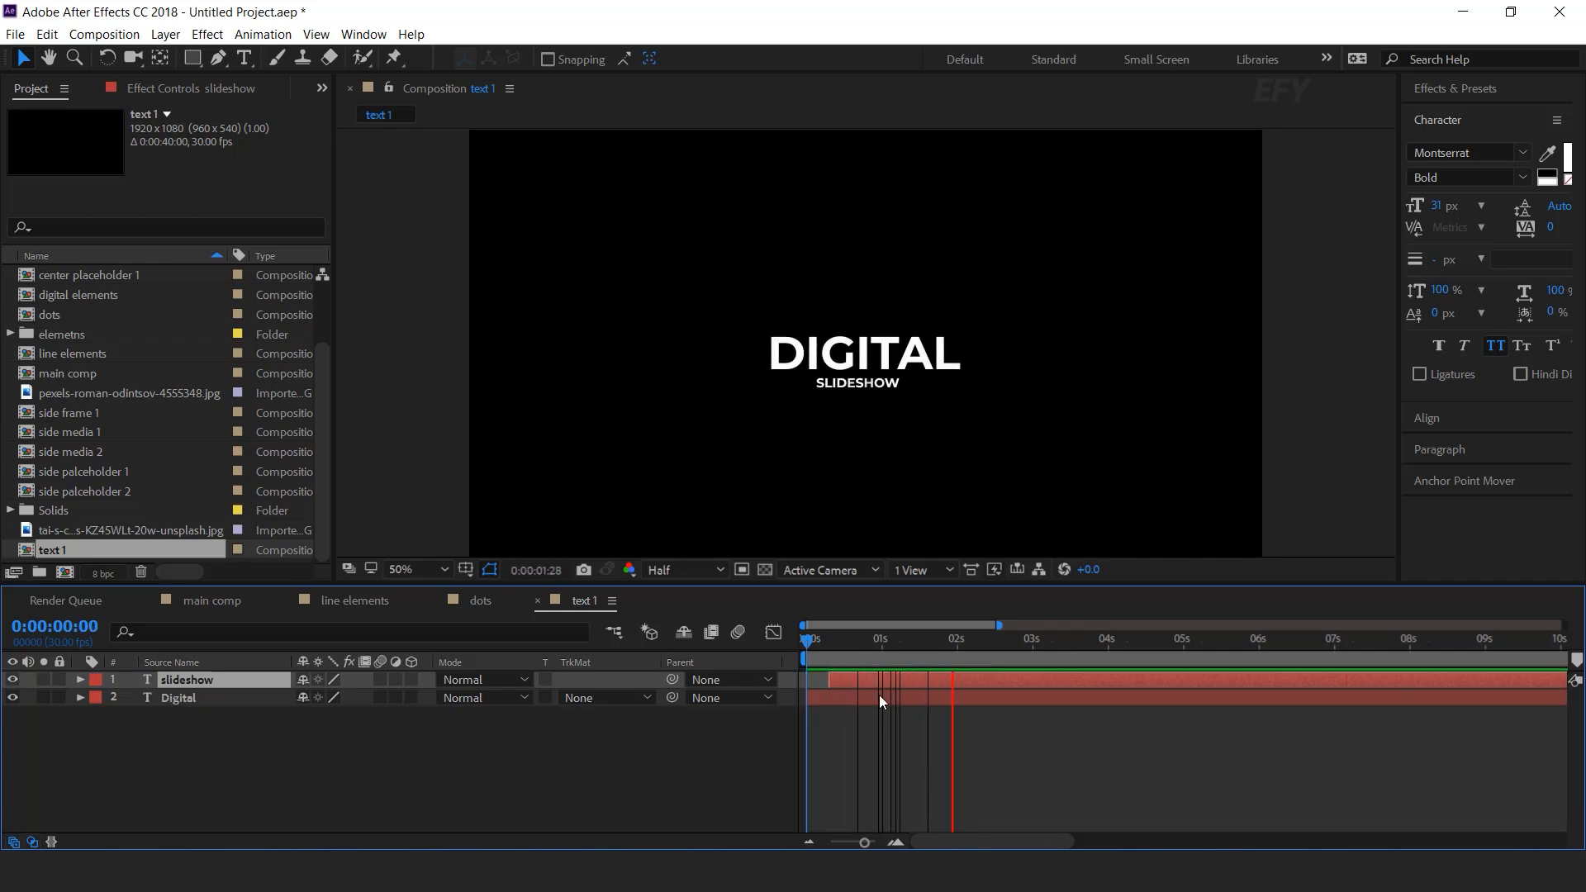
{"action": "left_click", "coordinate": [678, 750]}
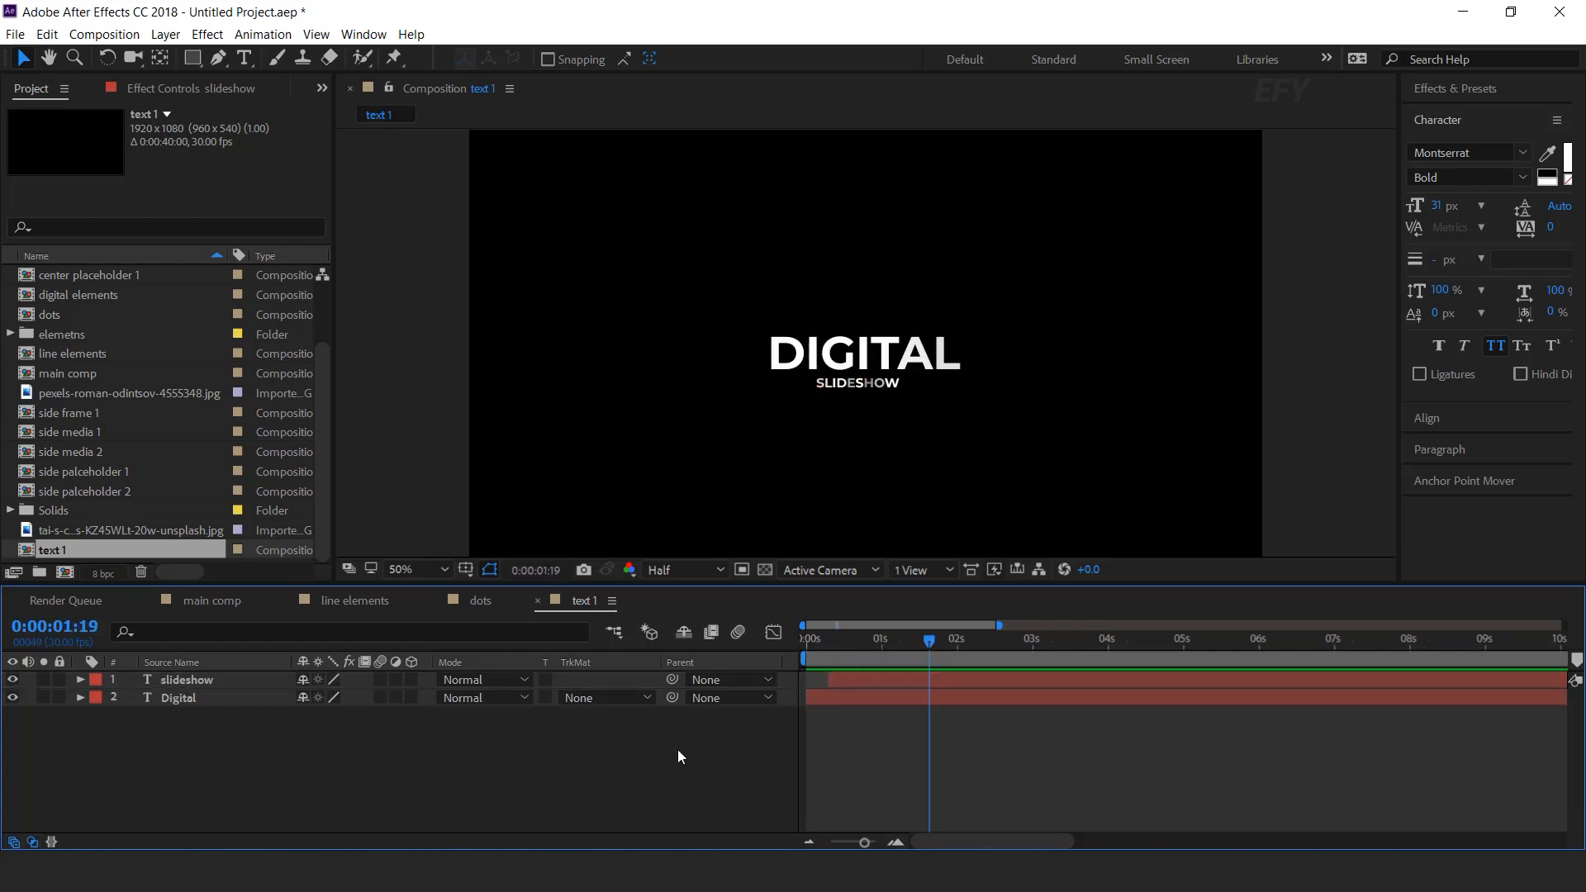
Turn both the Digital and slideshow text layers into 3D layers
{"action": "left_click", "coordinate": [206, 699]}
{"action": "left_click", "coordinate": [201, 681], "text": "shift"}
{"action": "left_click", "coordinate": [412, 679]}
{"action": "left_click", "coordinate": [449, 762]}
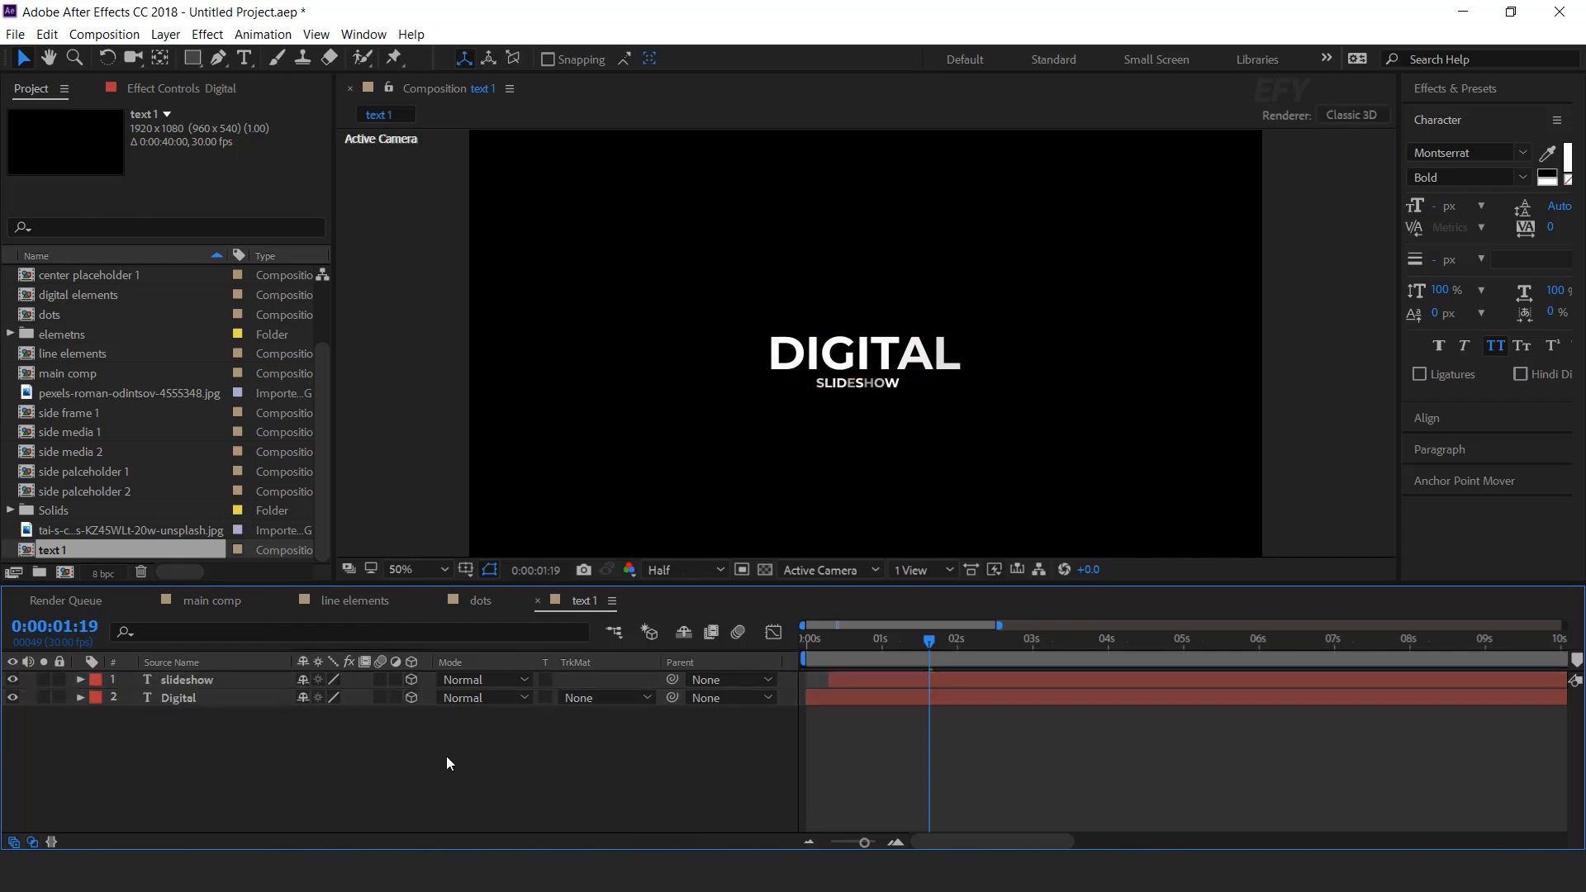
Place the text 1 comp in the main comp just below the lens dust layer and make it 3D
{"action": "left_click", "coordinate": [216, 599]}
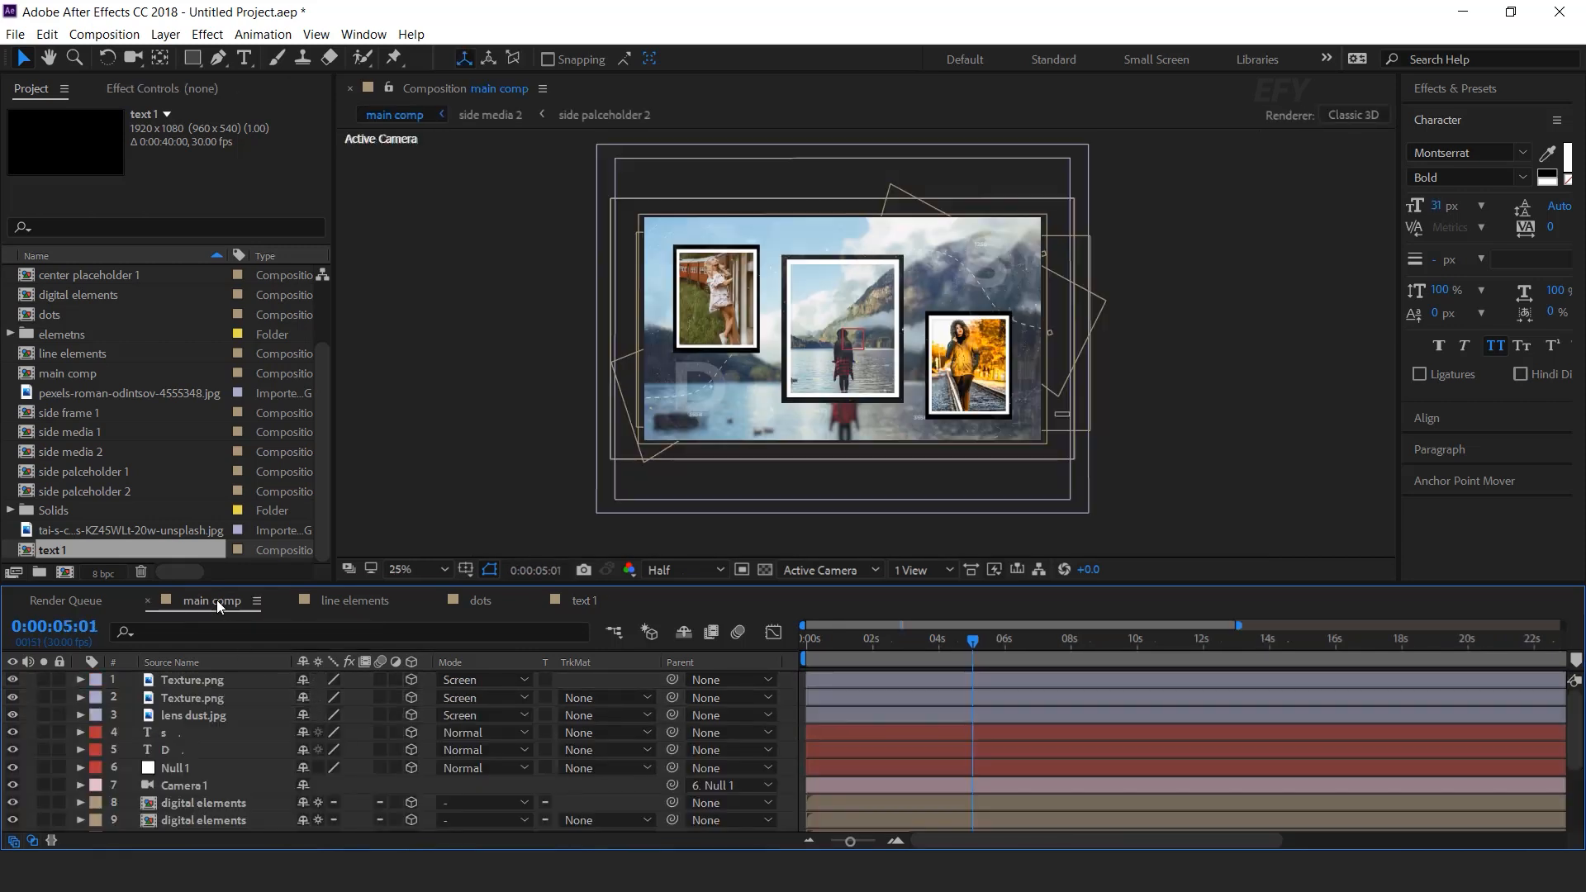
{"action": "left_click_drag", "start_coordinate": [51, 555], "coordinate": [228, 723]}
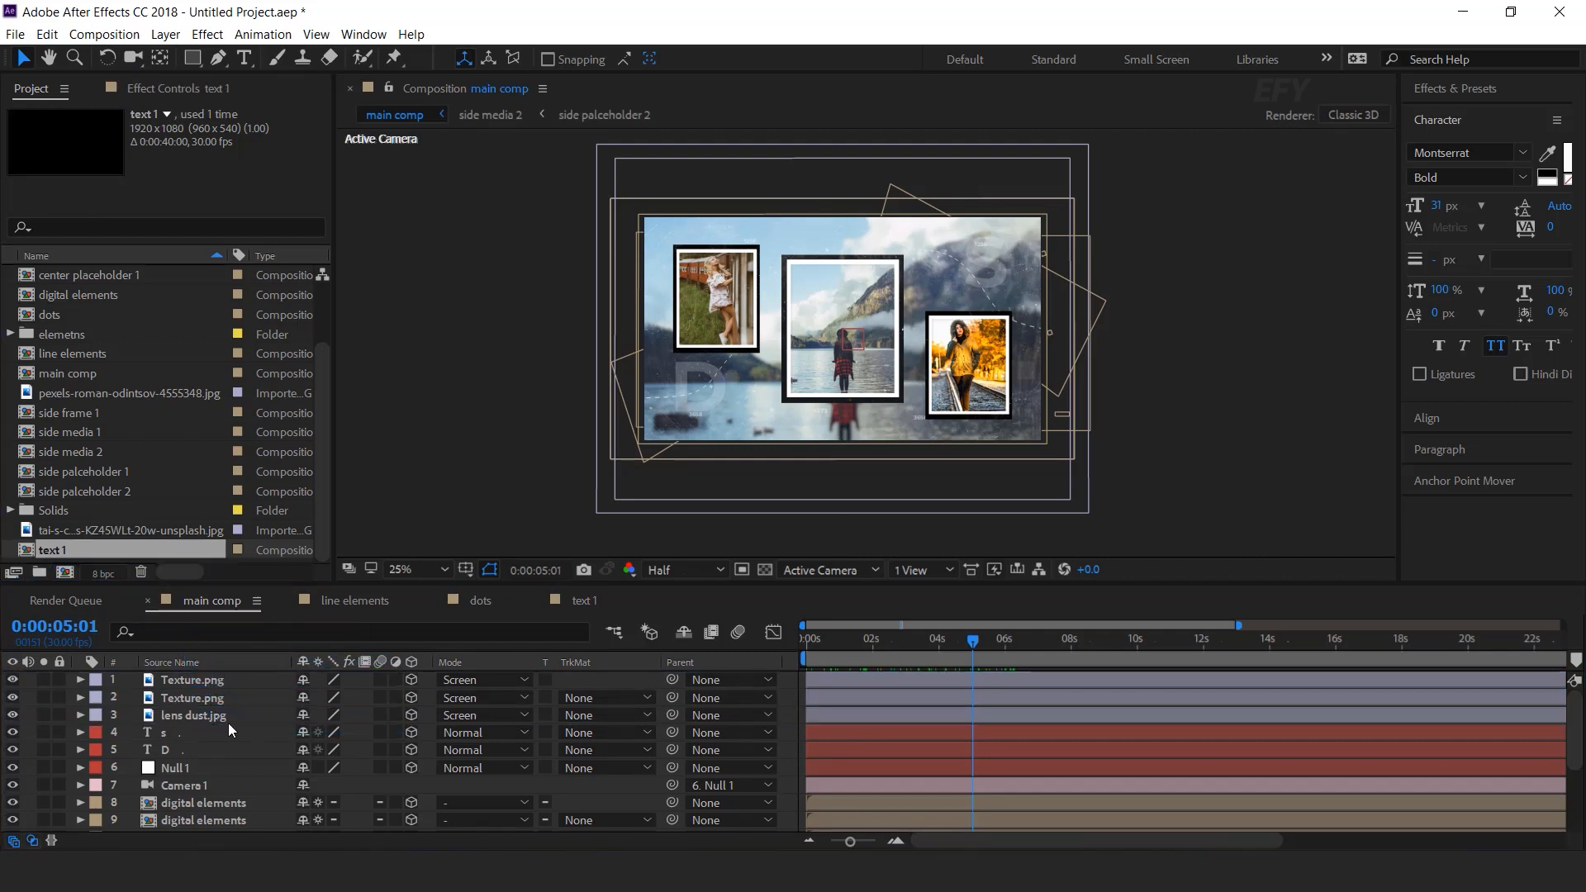
{"action": "left_click", "coordinate": [411, 734]}
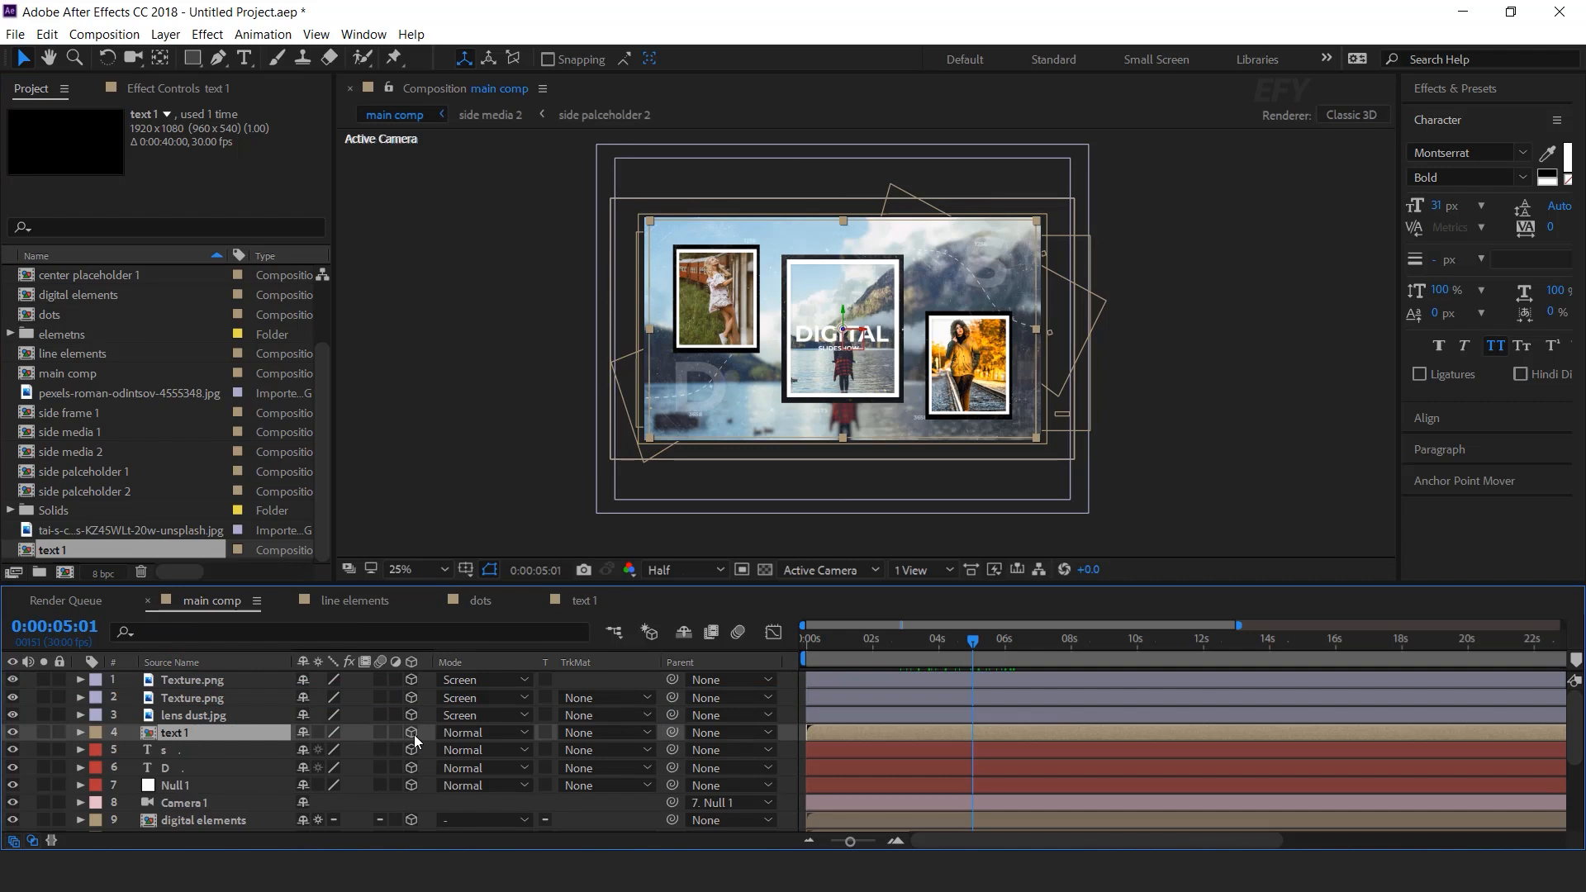
Move the title straight down below the centre frame, enable Collapse Transformations on text 1 and scale it down slightly
{"action": "scroll", "coordinate": [860, 345], "scroll_direction": "up", "scroll_amount": 2}
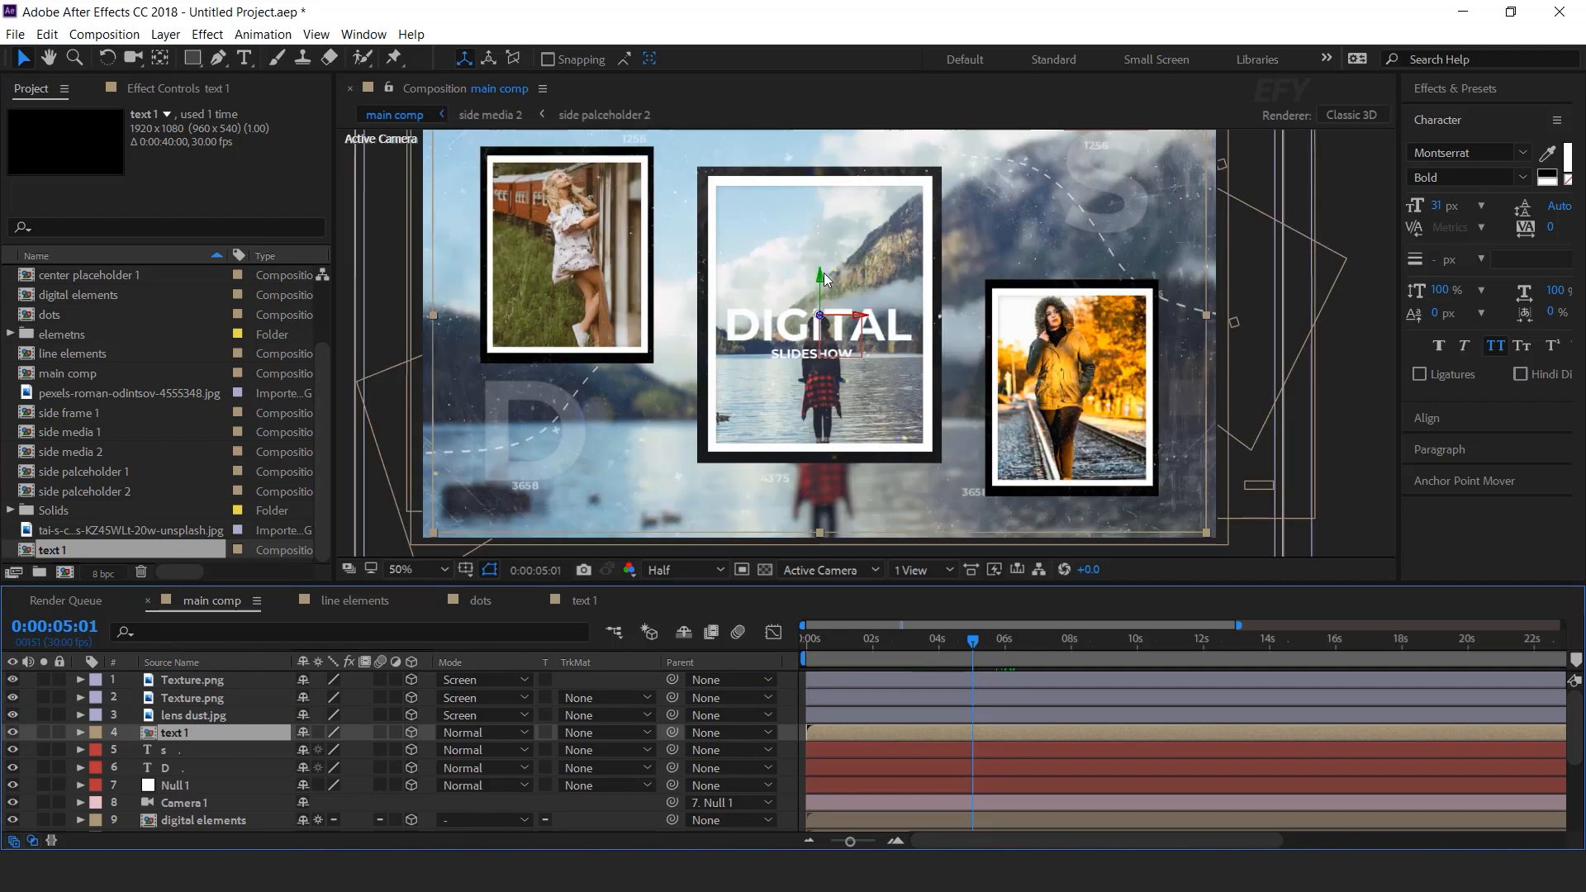
{"action": "left_click_drag", "start_coordinate": [821, 277], "coordinate": [833, 449]}
{"action": "left_click", "coordinate": [304, 734]}
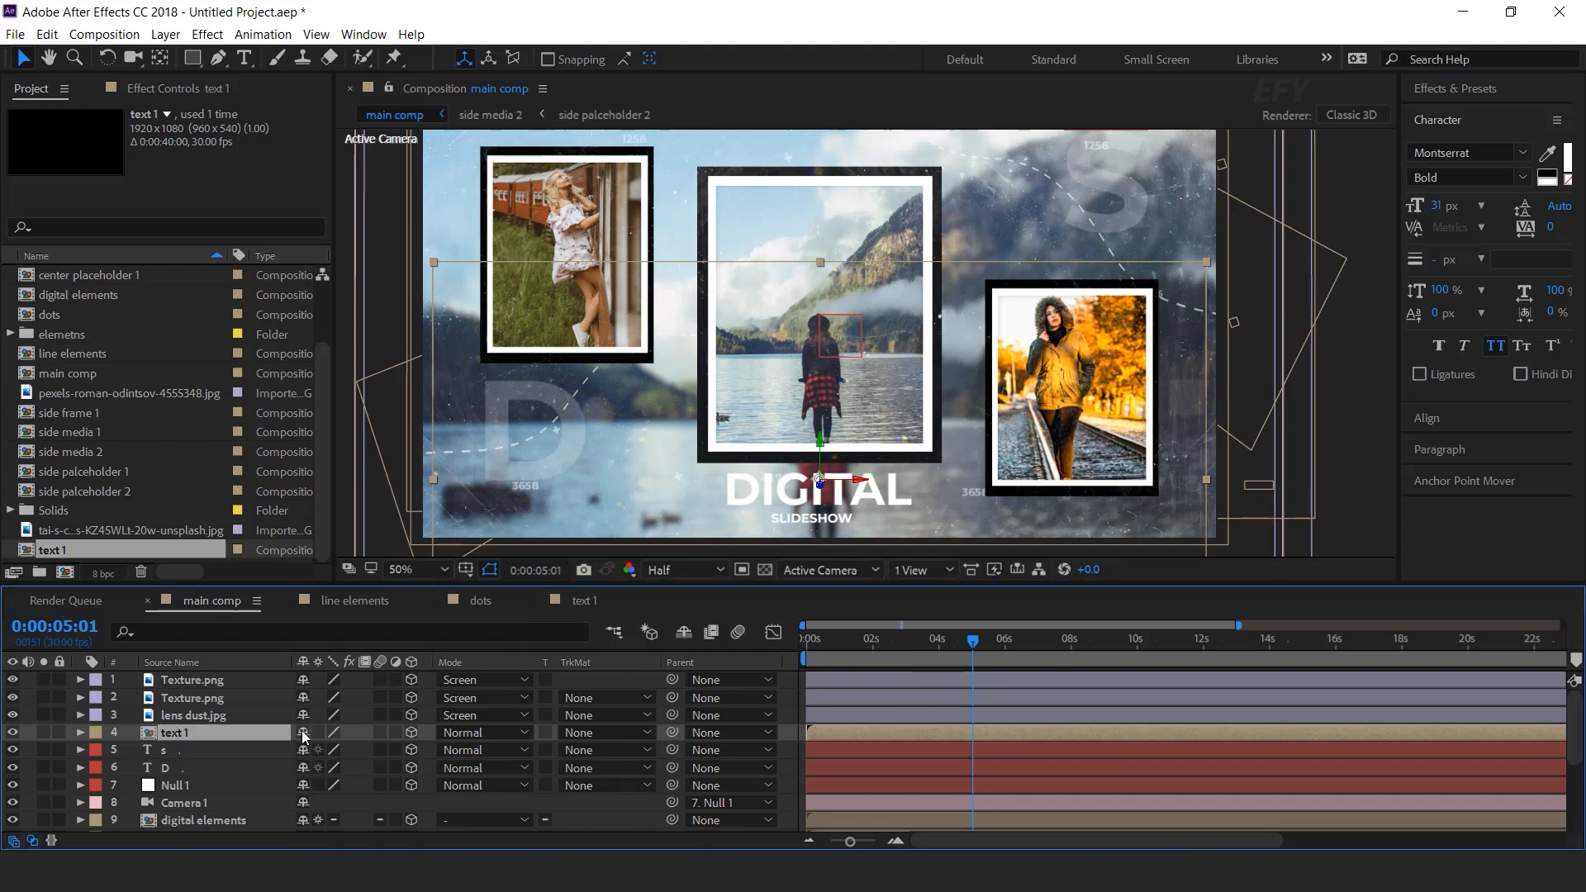
{"action": "left_click", "coordinate": [319, 734]}
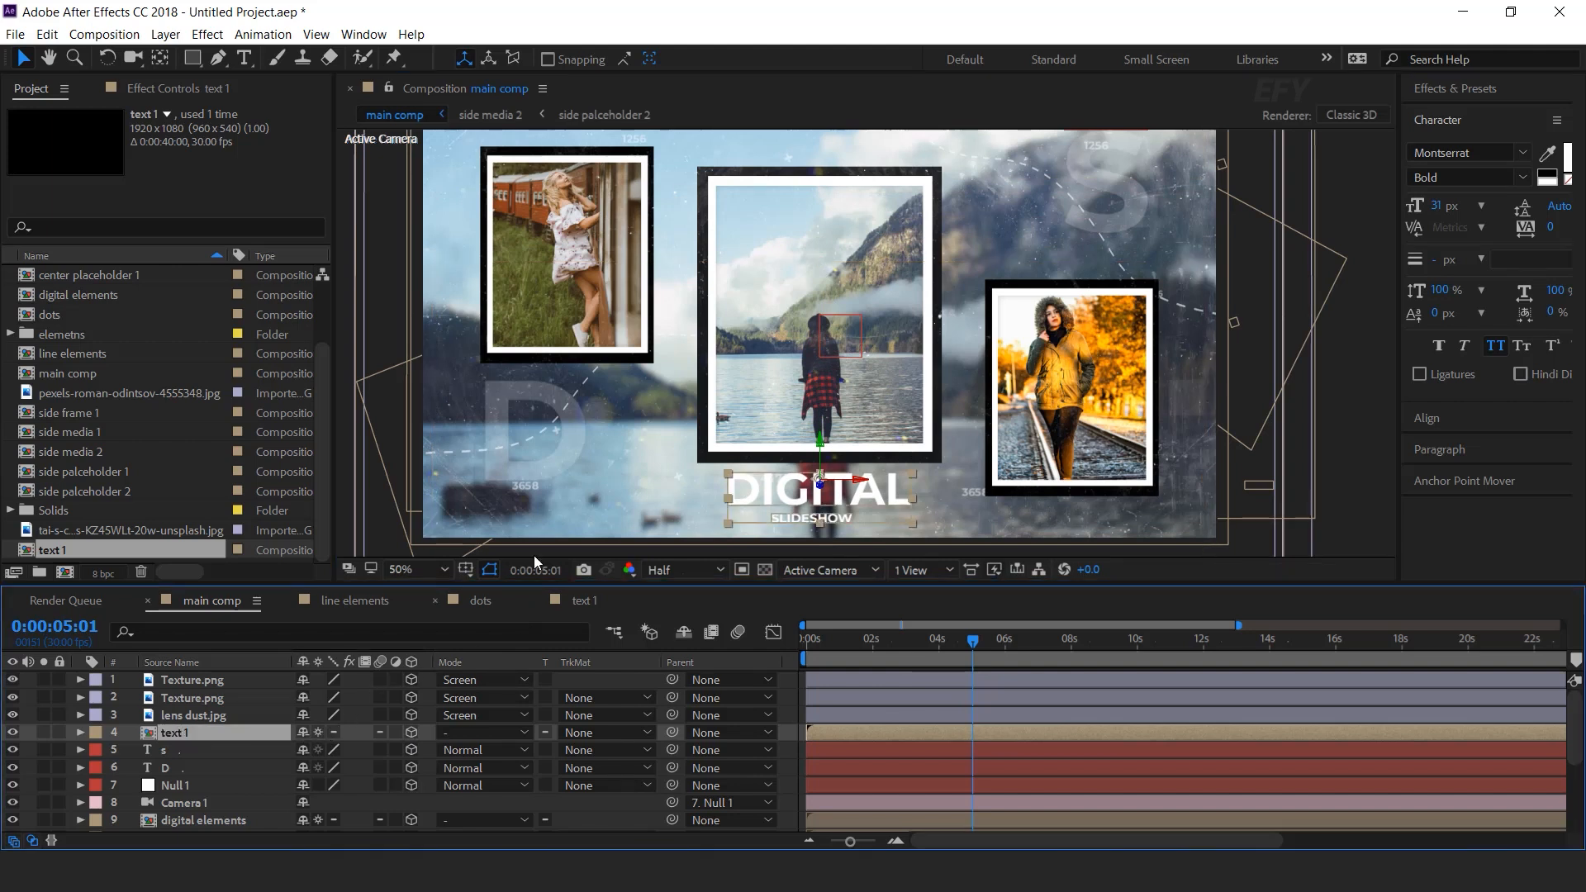
{"action": "left_click_drag", "start_coordinate": [728, 524], "coordinate": [736, 519]}
{"action": "left_click", "coordinate": [790, 735]}
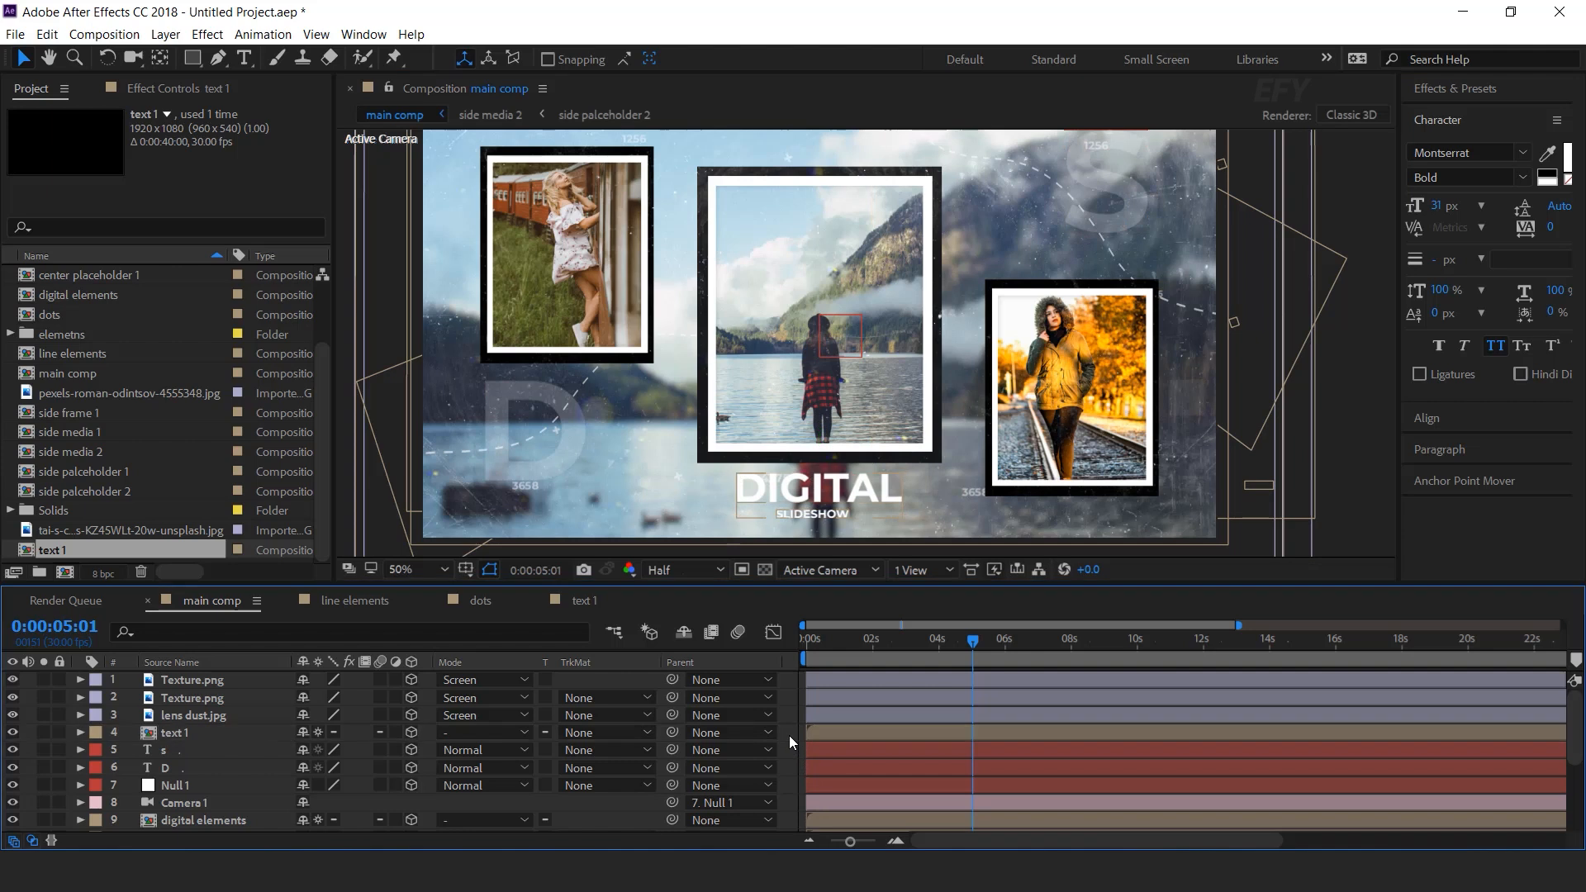
Shift the text 1 layer to start slightly before the 2-second mark and preview the main comp from the beginning
{"action": "left_click_drag", "start_coordinate": [859, 733], "coordinate": [913, 731]}
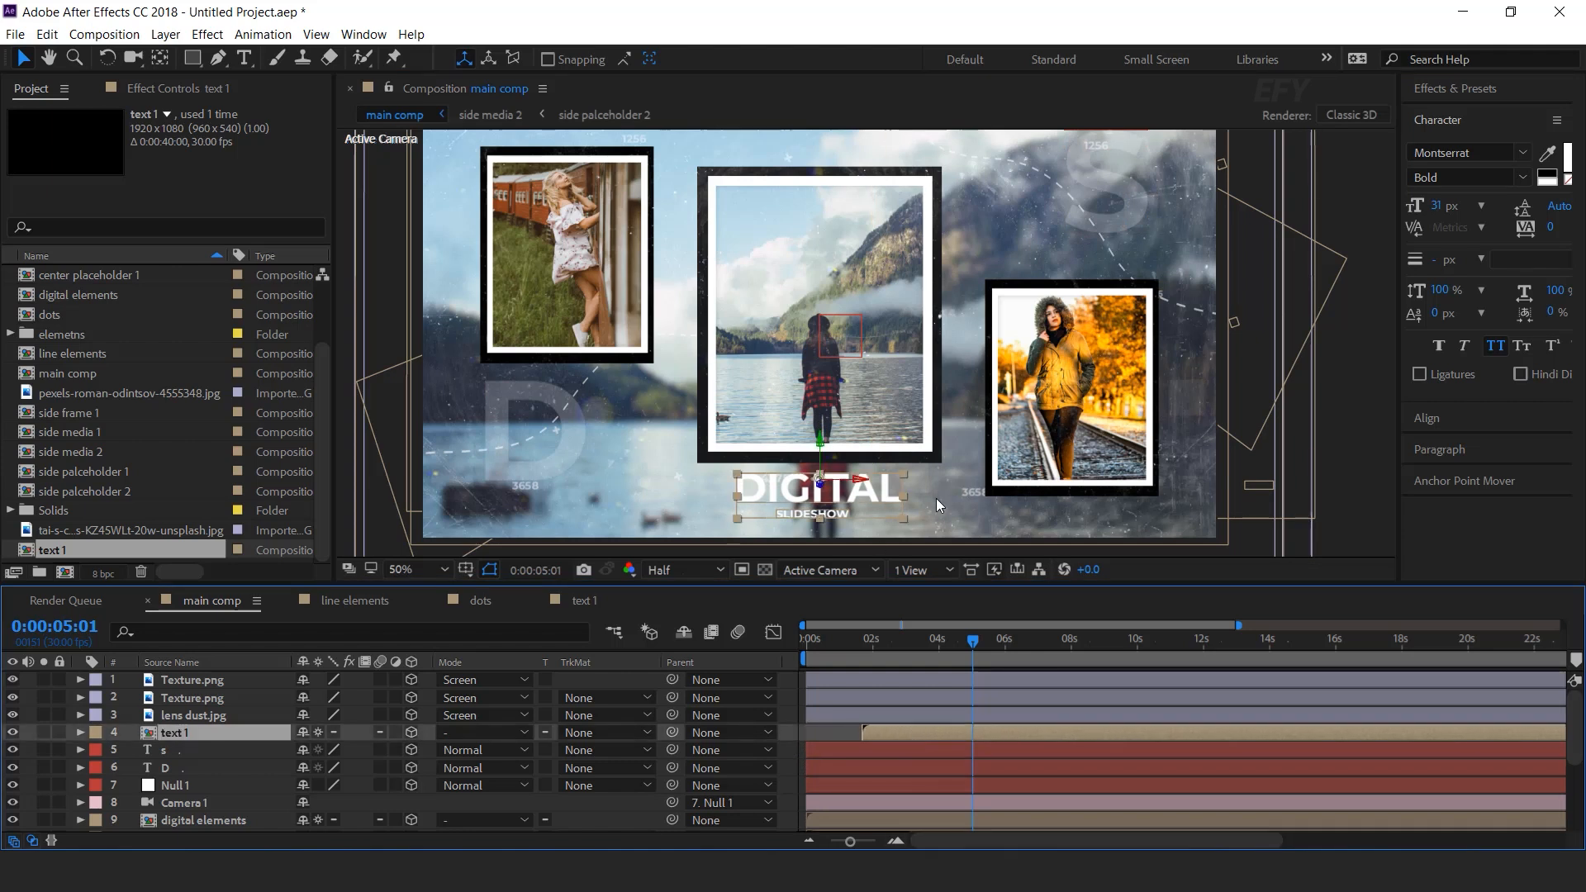
{"action": "scroll", "coordinate": [935, 498], "scroll_direction": "down", "scroll_amount": 2}
{"action": "left_click", "coordinate": [796, 732]}
{"action": "key", "text": "space"}
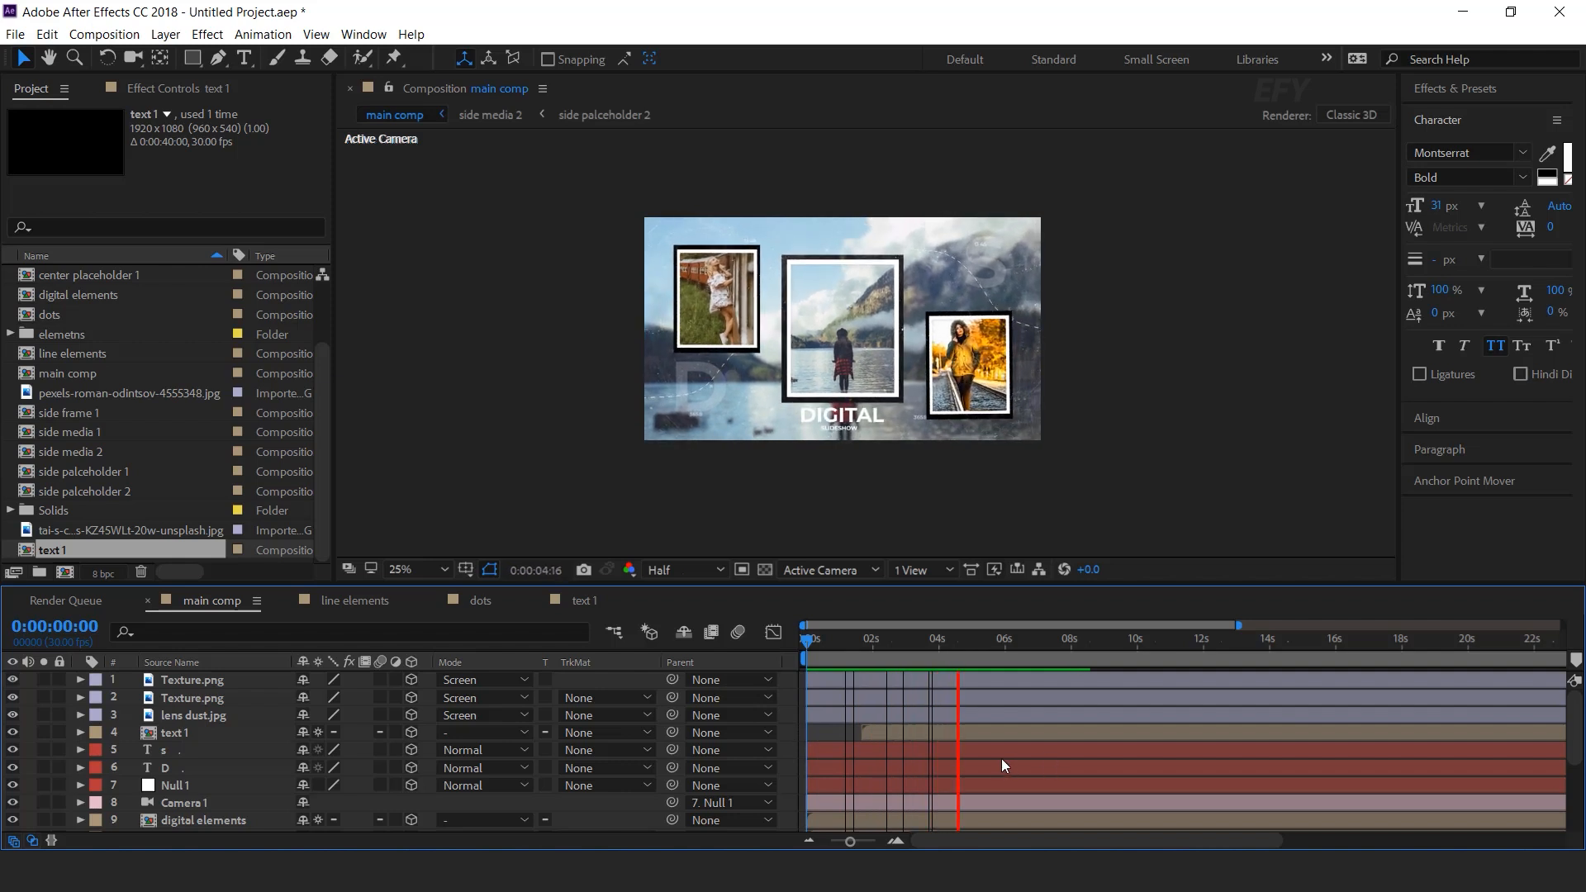
Bring the Null 1 and Camera 1 layers to the top of the main comp's layer stack
{"action": "left_click", "coordinate": [1039, 640]}
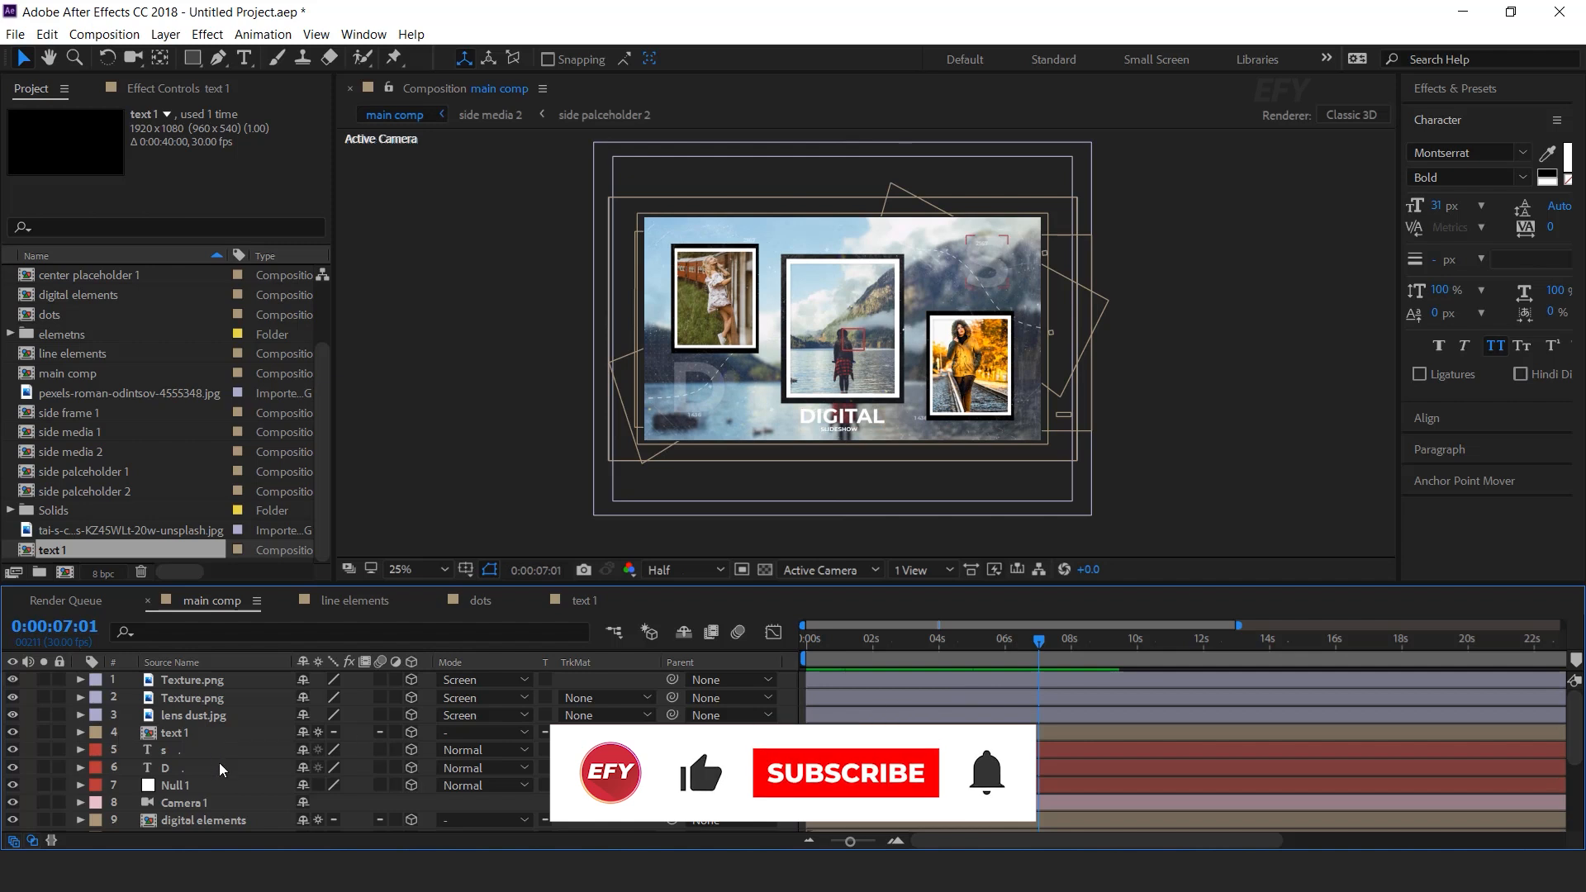
{"action": "scroll", "coordinate": [132, 748], "scroll_direction": "down", "scroll_amount": 1}
{"action": "left_click", "coordinate": [196, 737]}
{"action": "left_click", "coordinate": [198, 749], "text": "ctrl"}
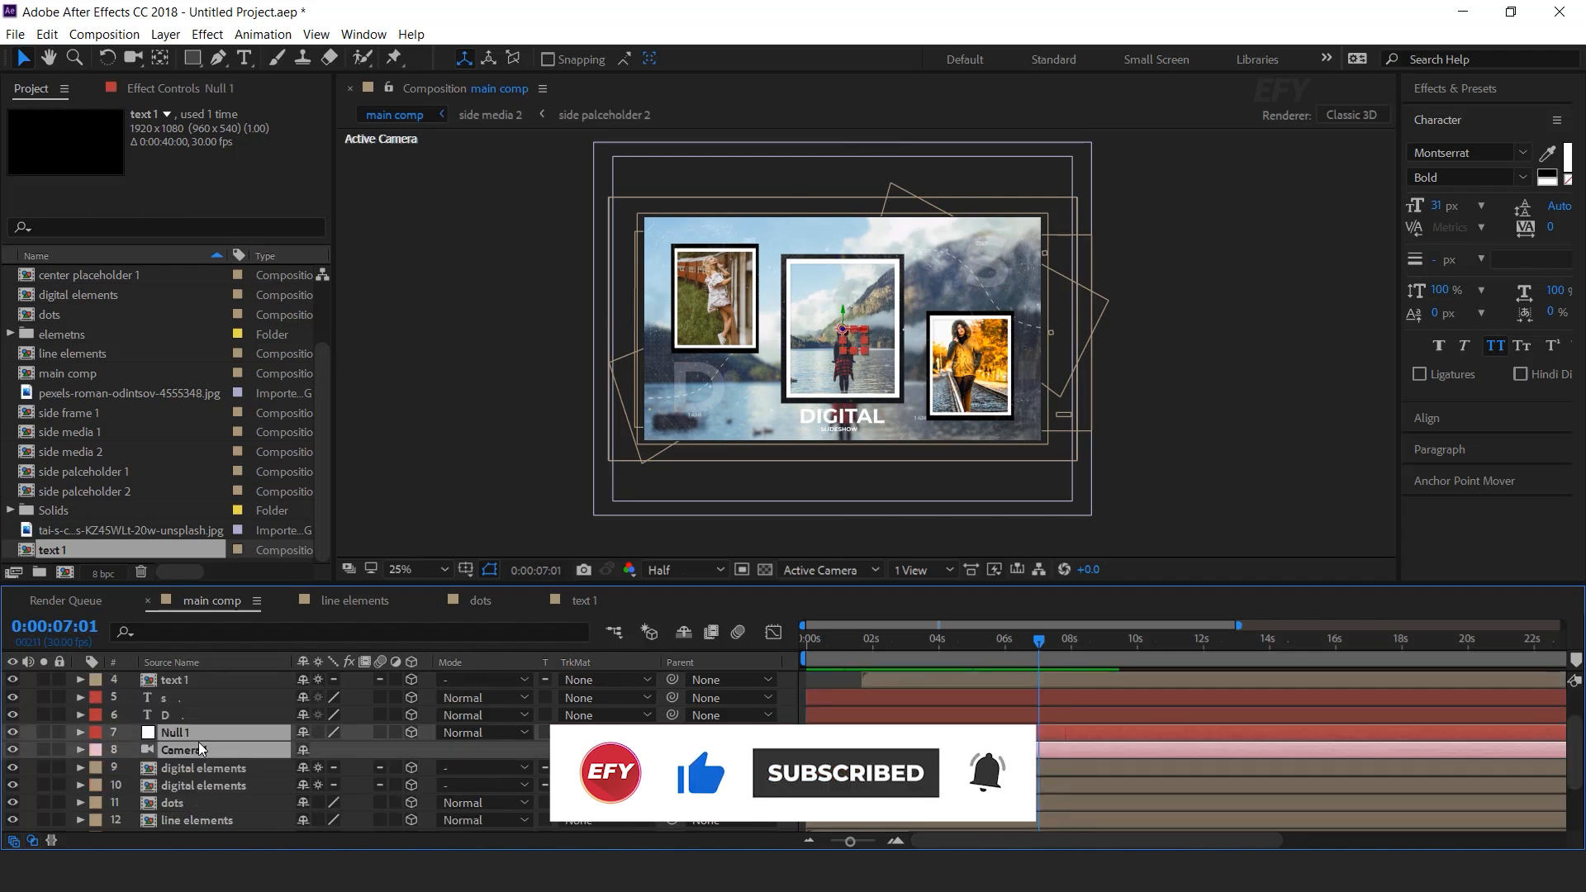
{"action": "key", "text": "ctrl+shift+bracketright"}
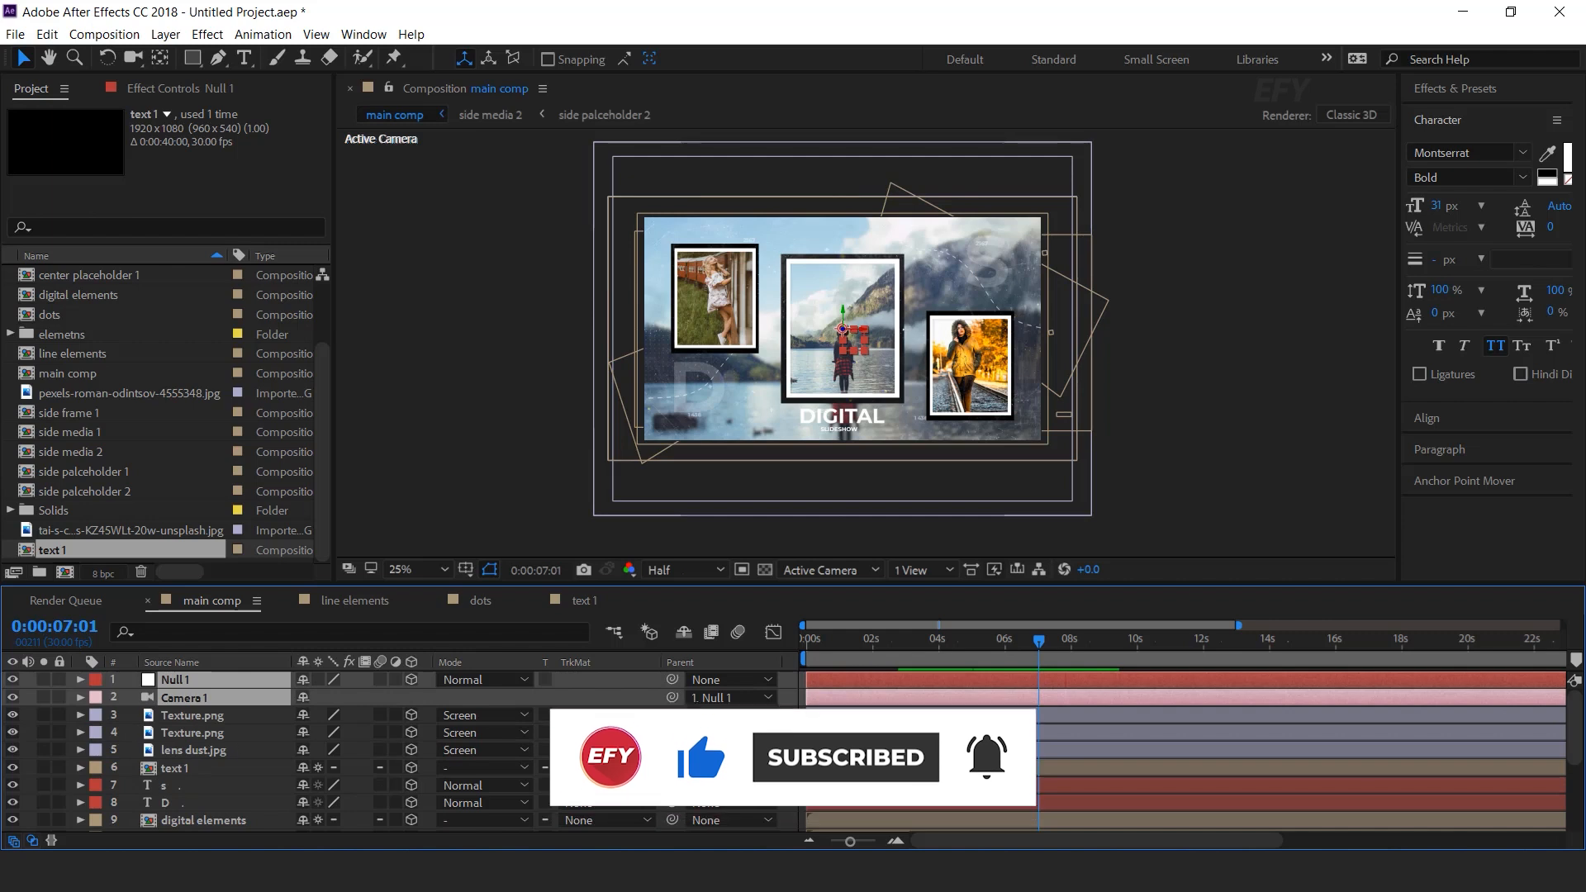
Add a hold position keyframe on Null 1 at 0:00:06:16 and set its Y position to 2360 at 0:00:08:16
{"action": "left_click", "coordinate": [940, 683]}
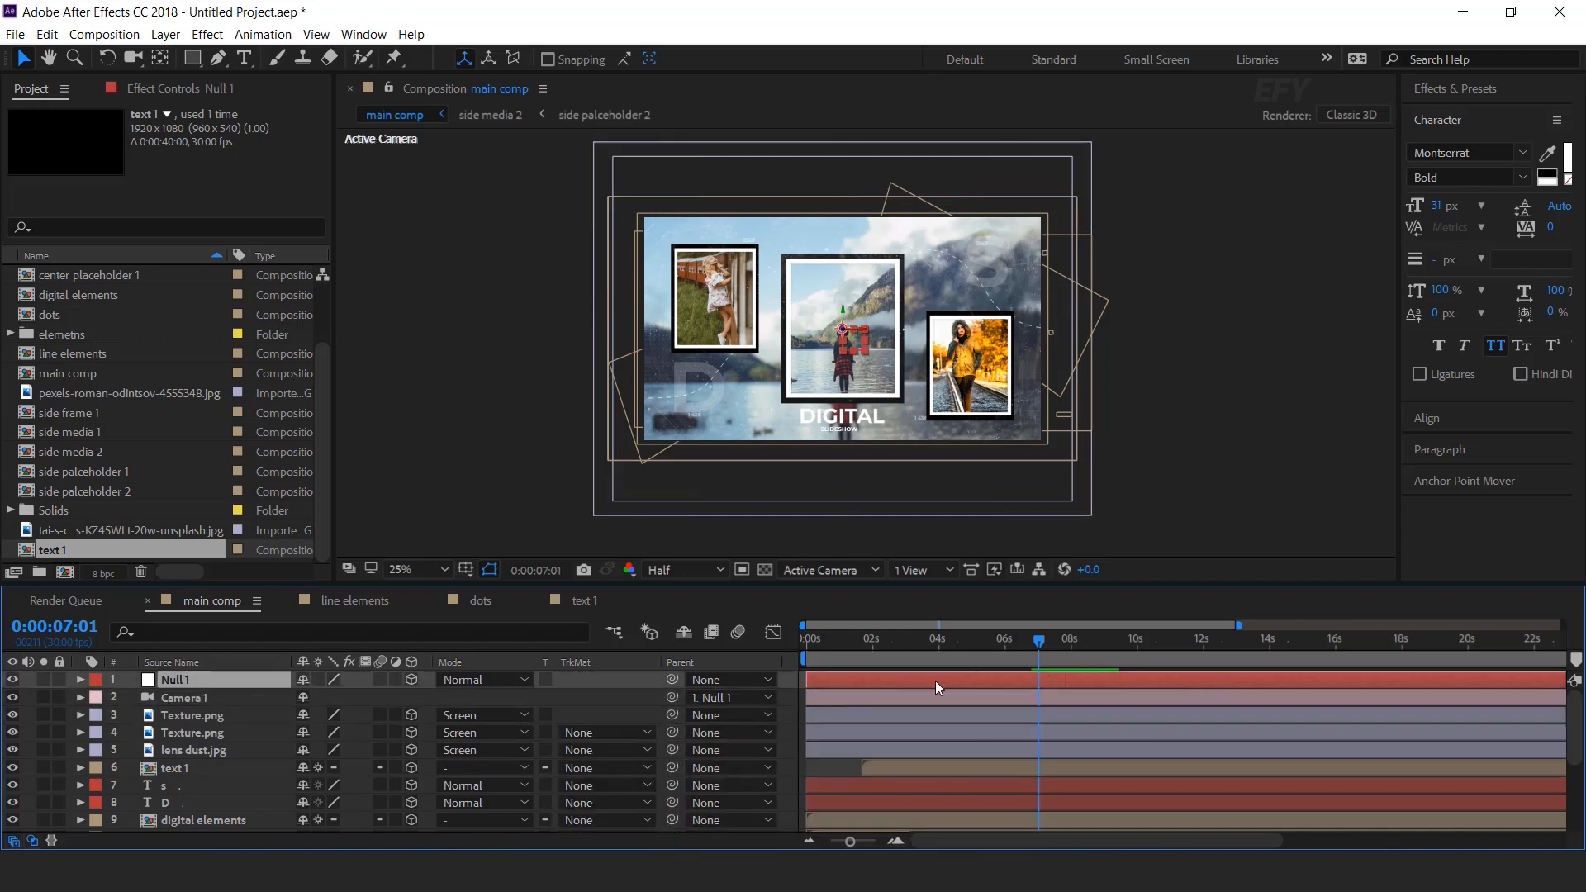
{"action": "key", "text": "p"}
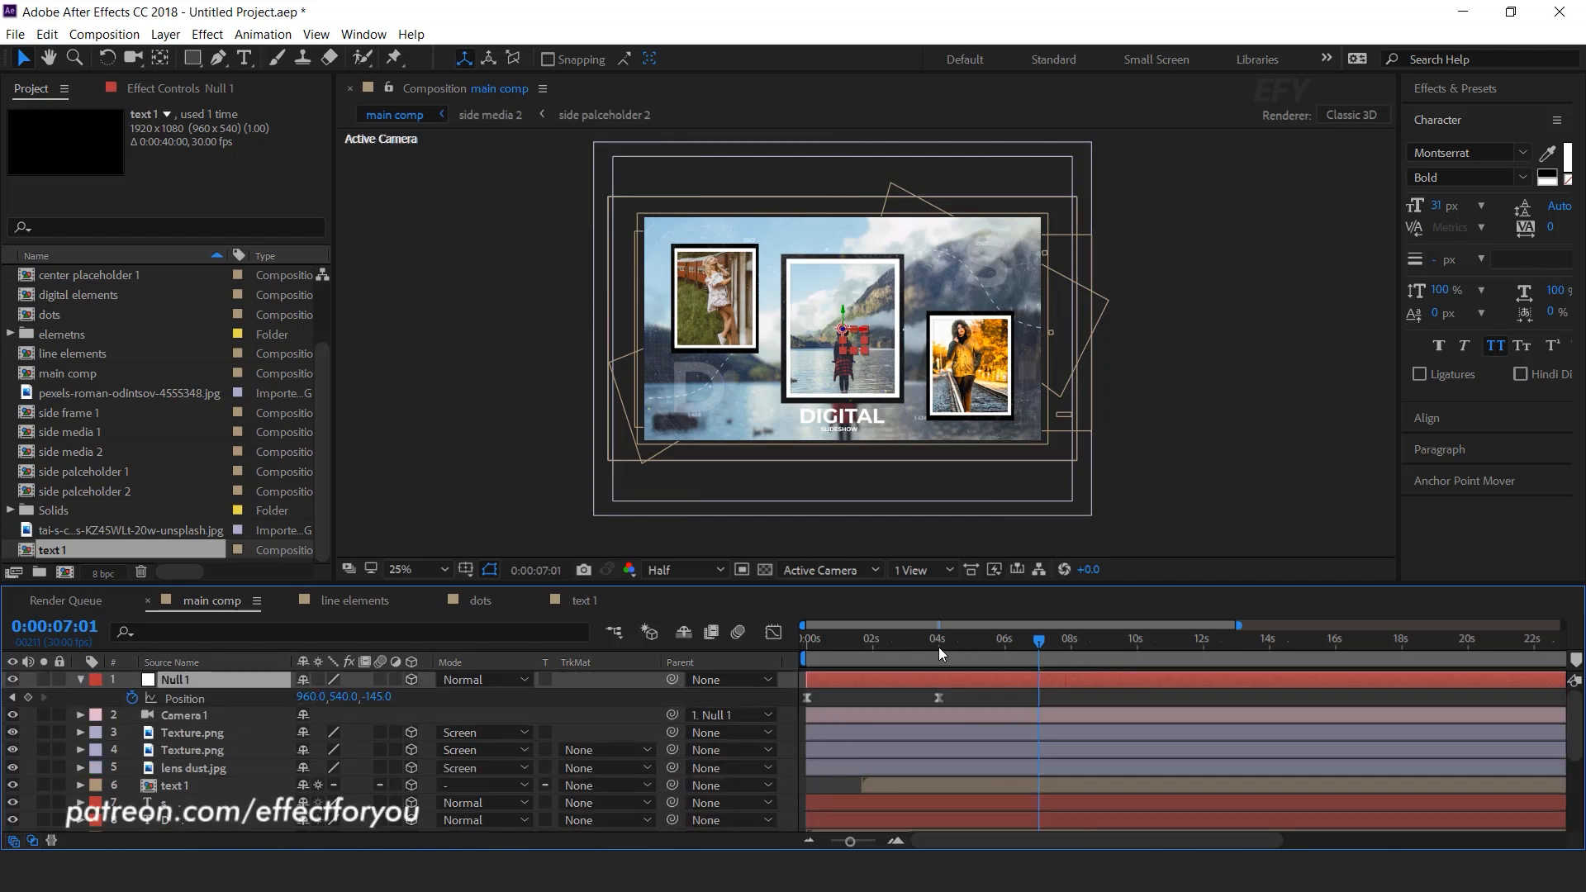
{"action": "left_click", "coordinate": [988, 647]}
{"action": "left_click_drag", "start_coordinate": [1003, 647], "coordinate": [1023, 647]}
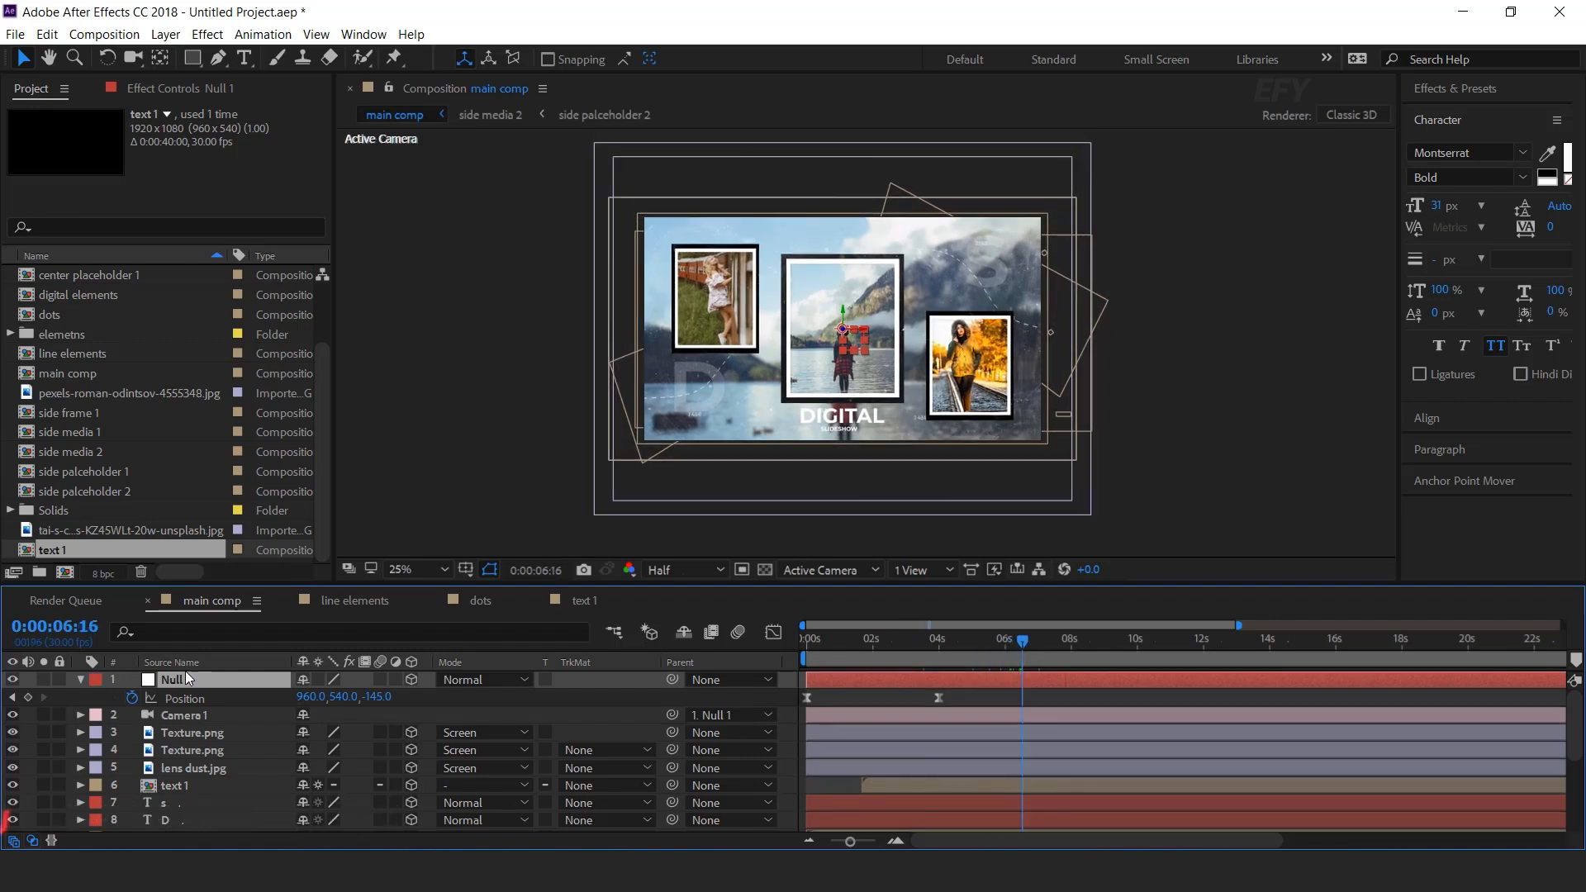
{"action": "left_click", "coordinate": [29, 698]}
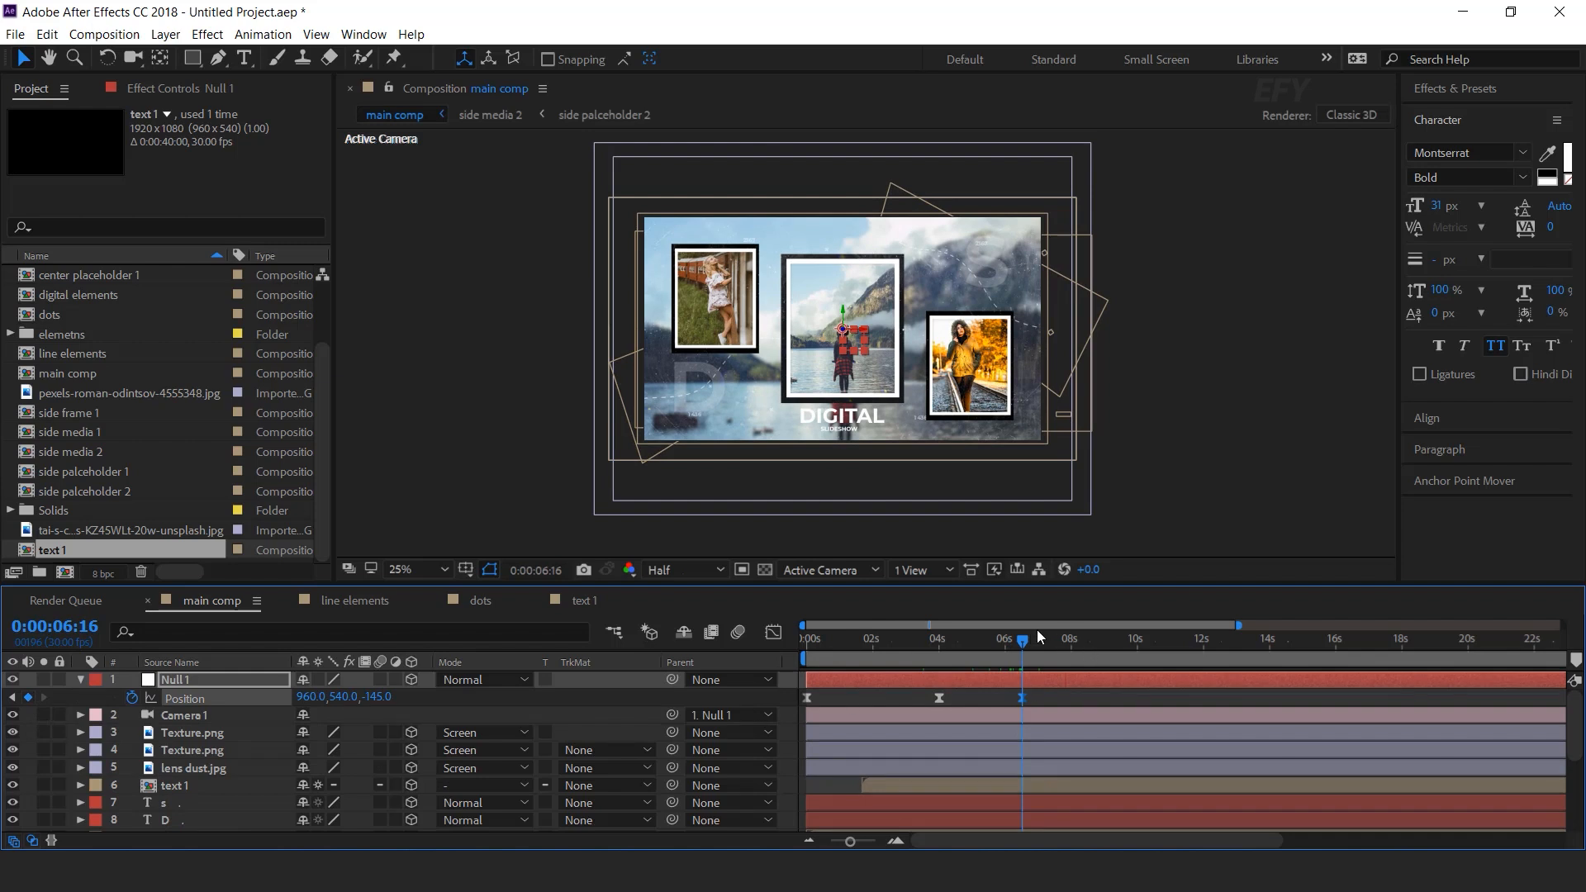
{"action": "left_click_drag", "start_coordinate": [1041, 645], "coordinate": [1089, 647]}
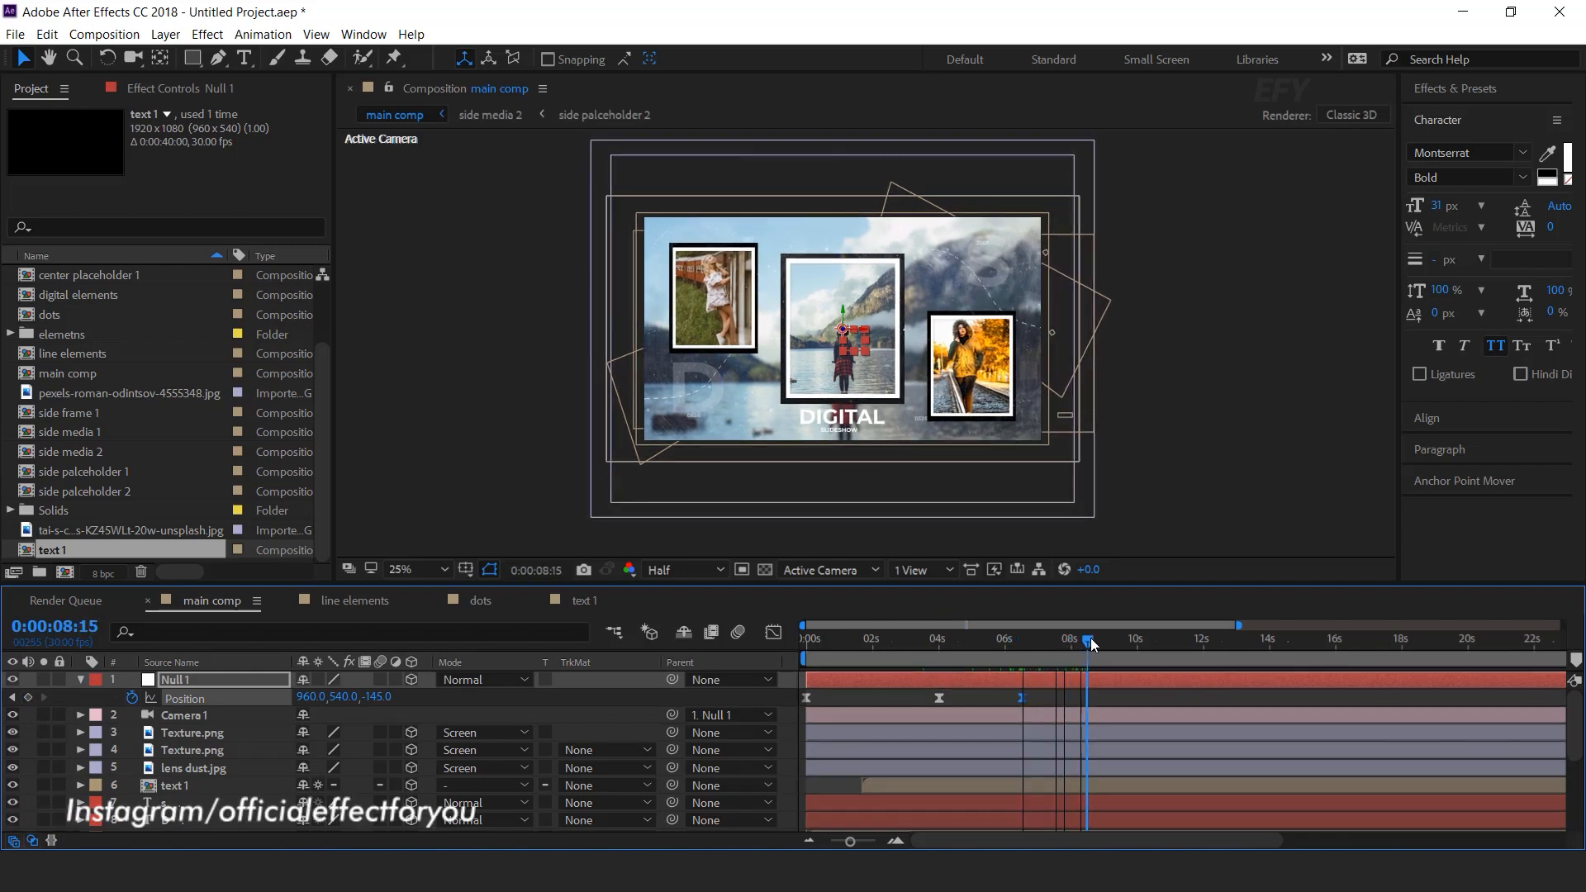
{"action": "left_click_drag", "start_coordinate": [351, 698], "coordinate": [544, 696]}
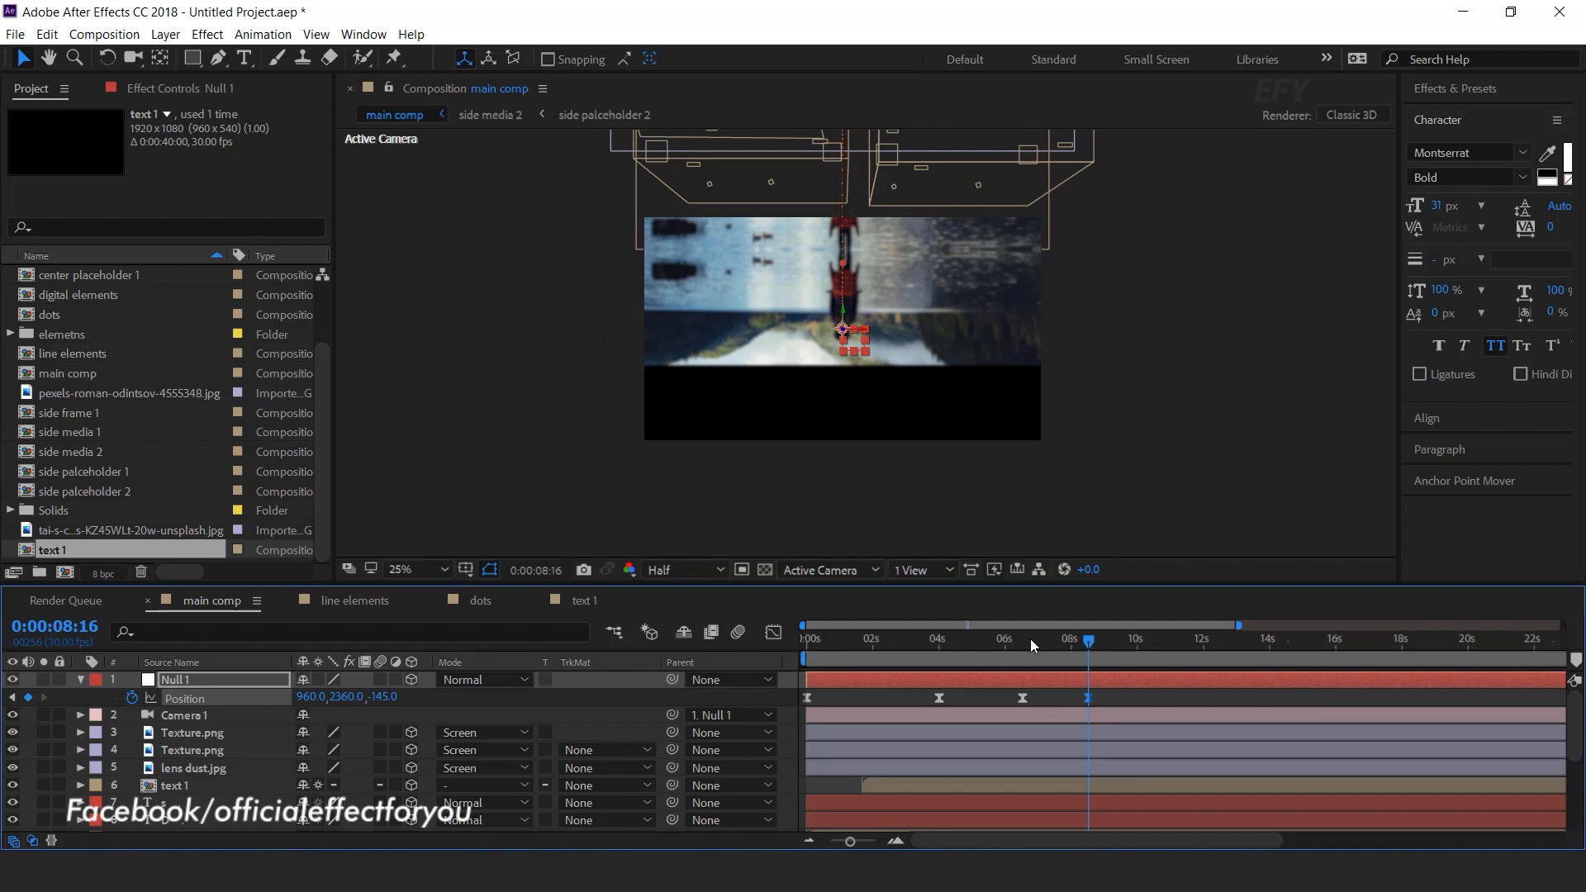
Adjust the easing between Null 1's last two position keyframes in the Graph Editor
{"action": "left_click", "coordinate": [970, 643]}
{"action": "key", "text": "shift+F3"}
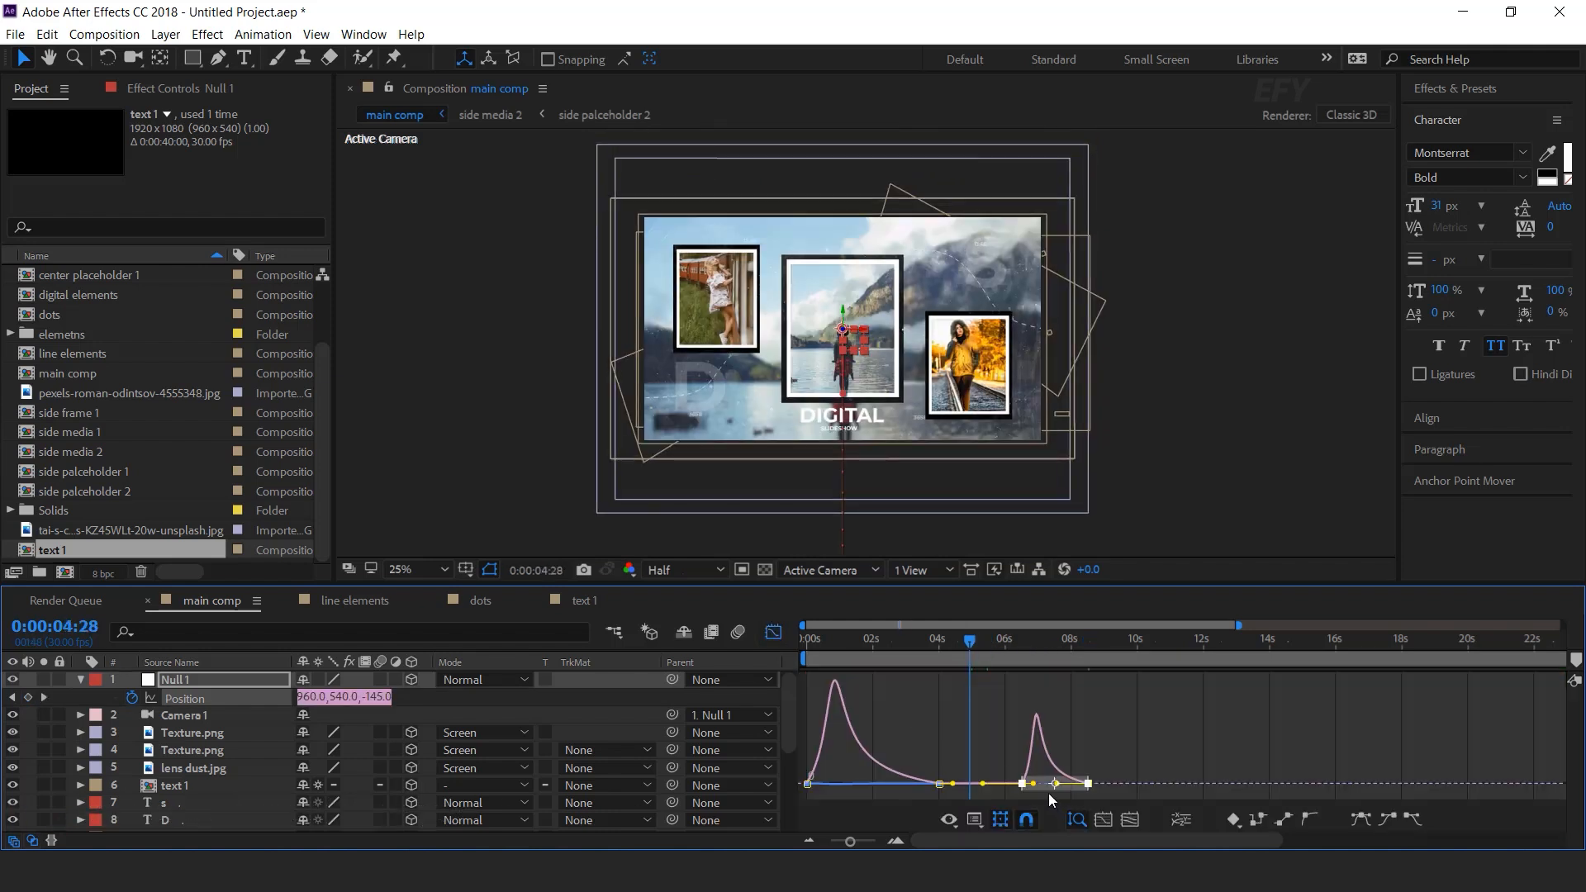
{"action": "scroll", "coordinate": [1049, 793], "scroll_direction": "up", "scroll_amount": 1}
{"action": "mouse_move", "coordinate": [1062, 778]}
{"action": "left_mouse_down"}
{"action": "mouse_move", "coordinate": [1112, 780]}
{"action": "mouse_move", "coordinate": [1037, 780]}
{"action": "mouse_move", "coordinate": [1066, 780]}
{"action": "left_mouse_up"}
{"action": "left_click", "coordinate": [774, 634]}
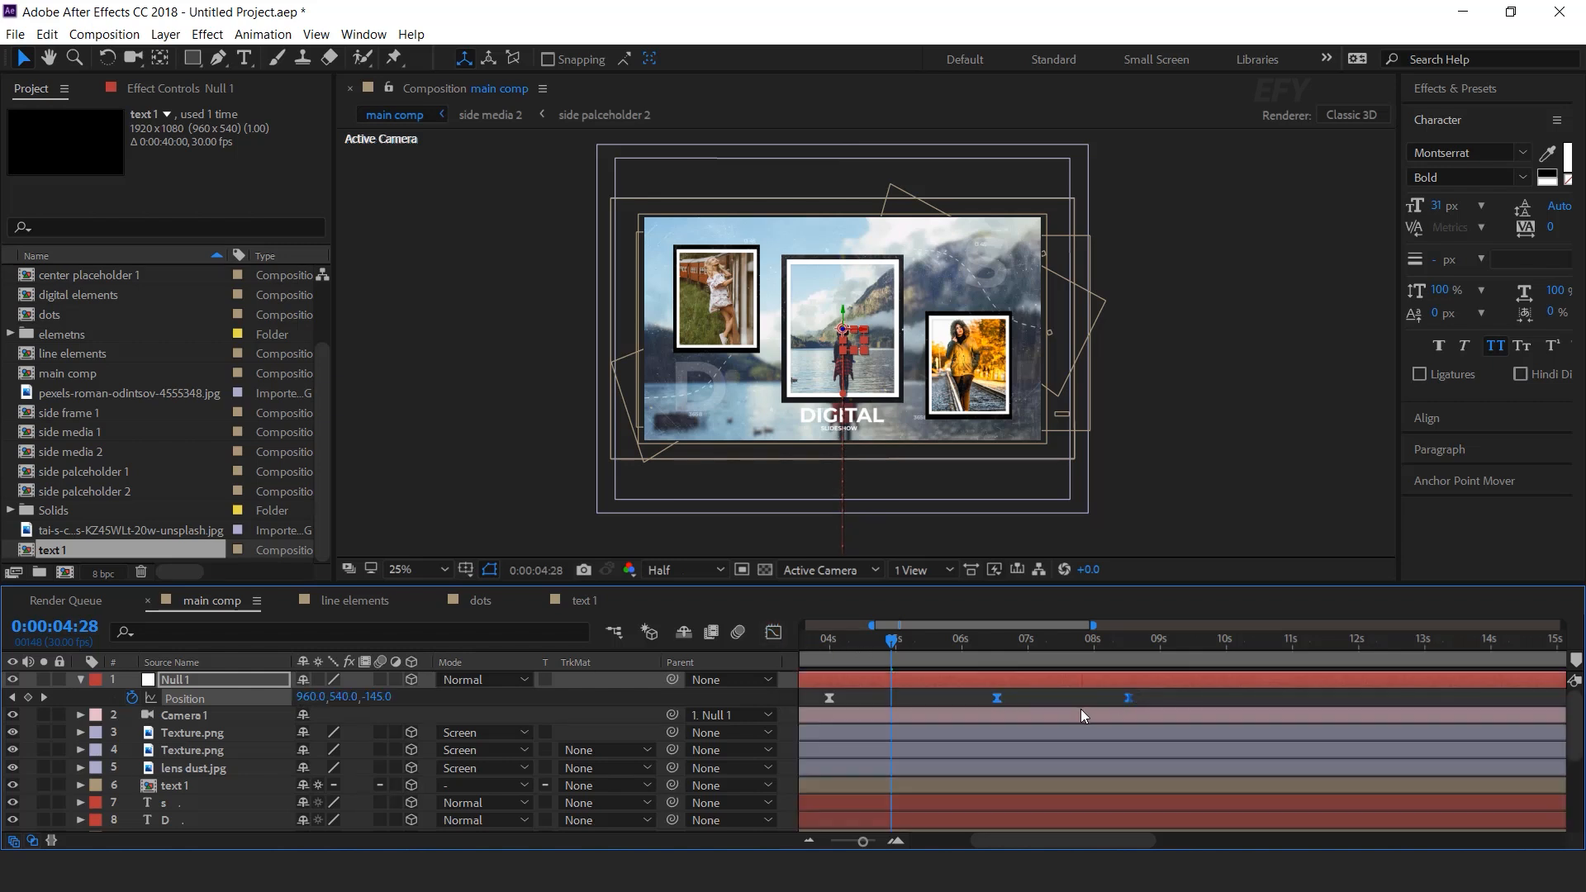
Preview the downward camera move from the start of the comp, then collapse Null 1's properties
{"action": "left_click_drag", "start_coordinate": [909, 646], "coordinate": [791, 650]}
{"action": "key", "text": "space"}
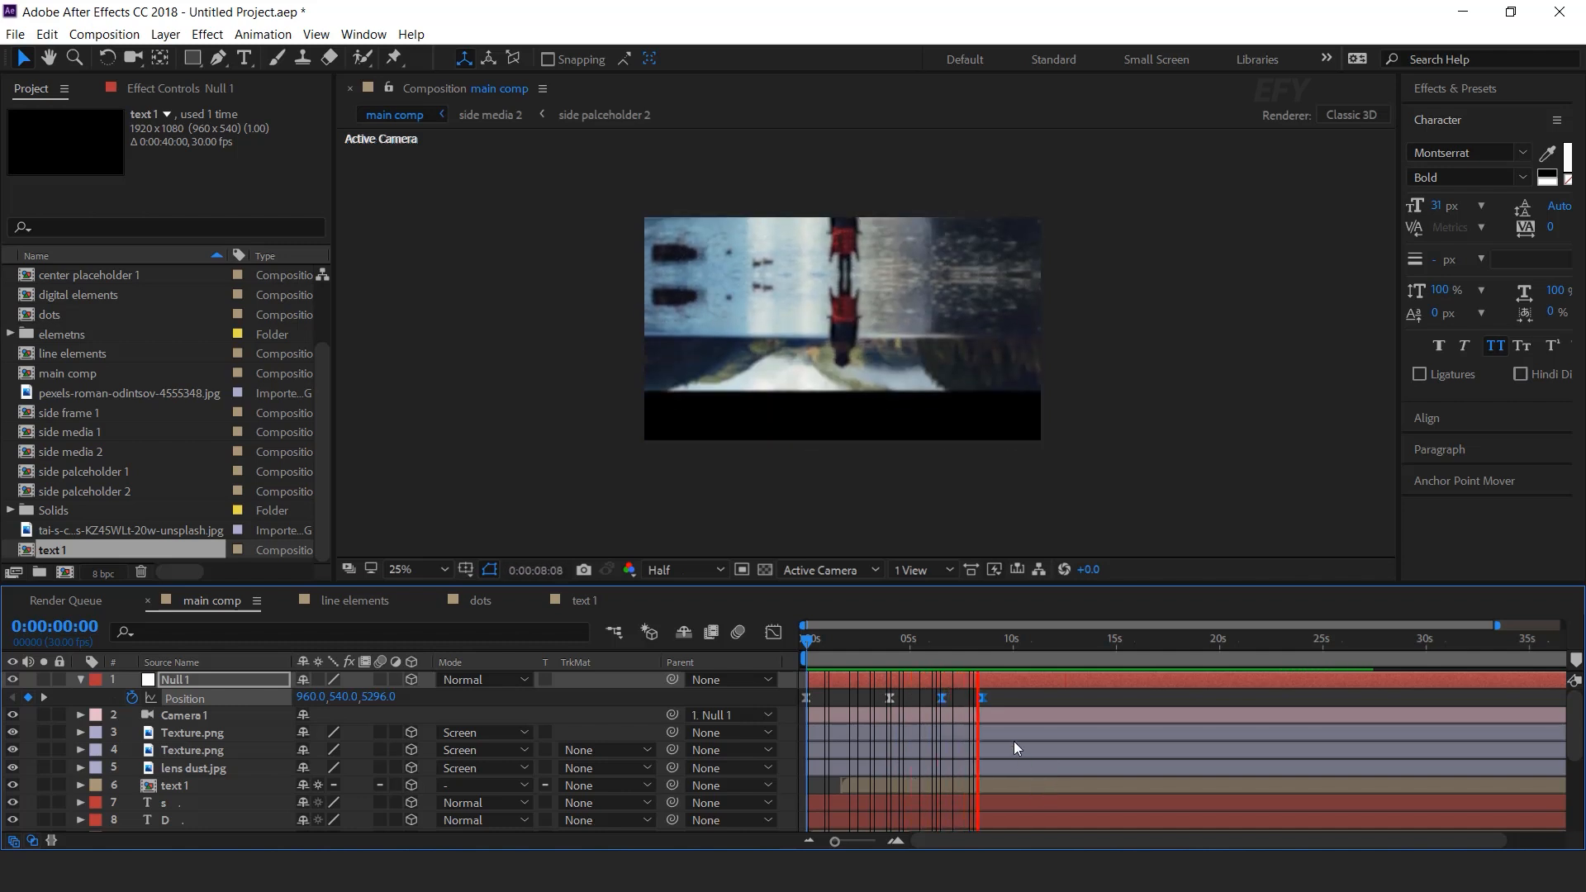
{"action": "key", "text": "space"}
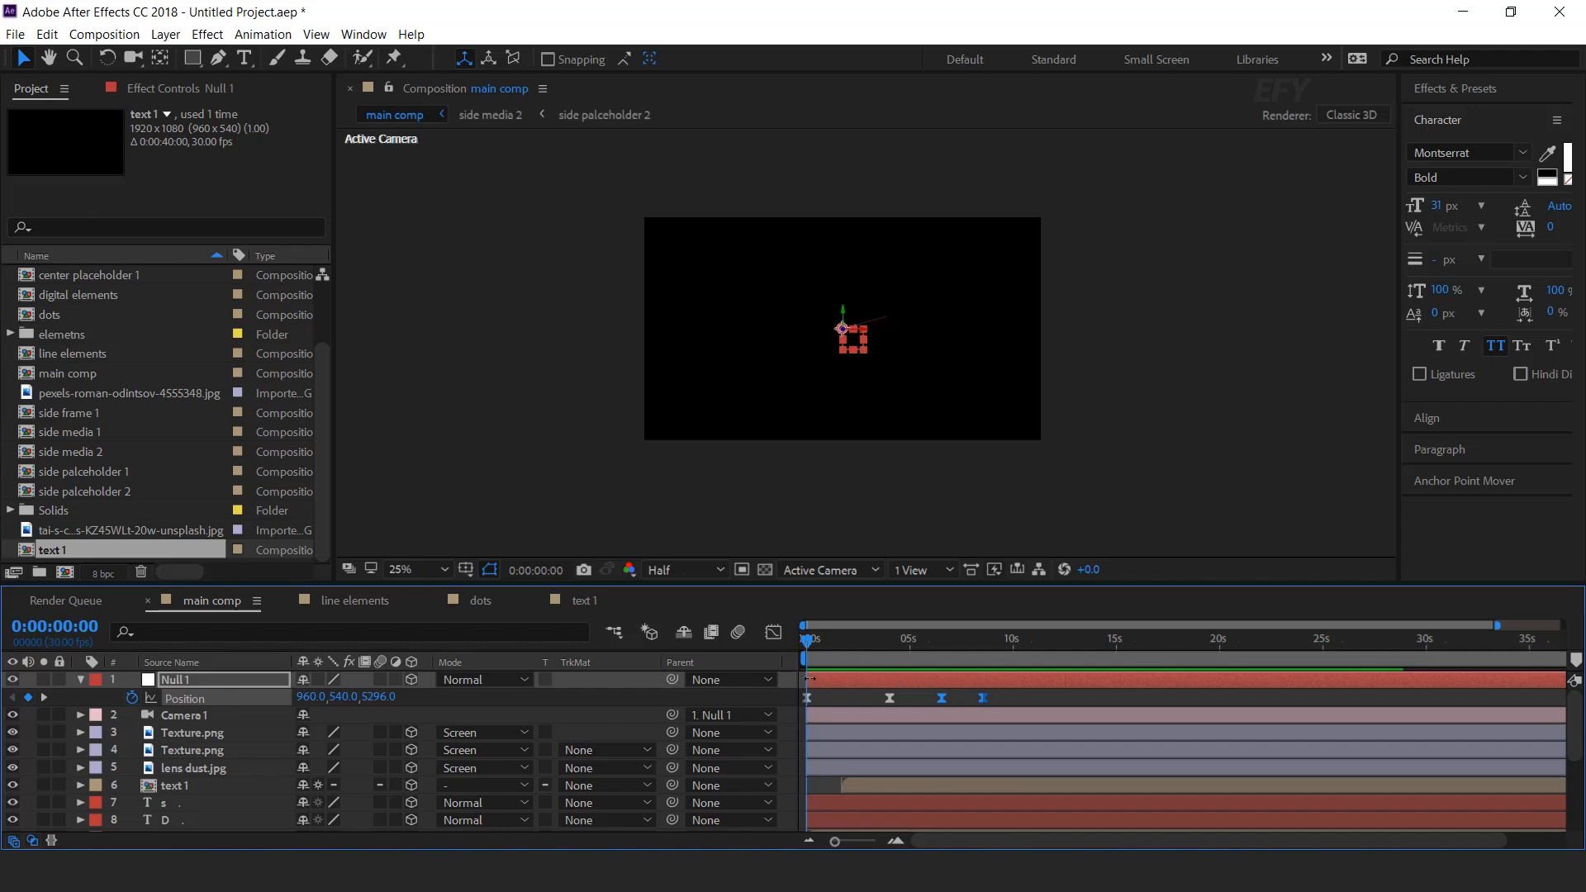
{"action": "left_click", "coordinate": [783, 681]}
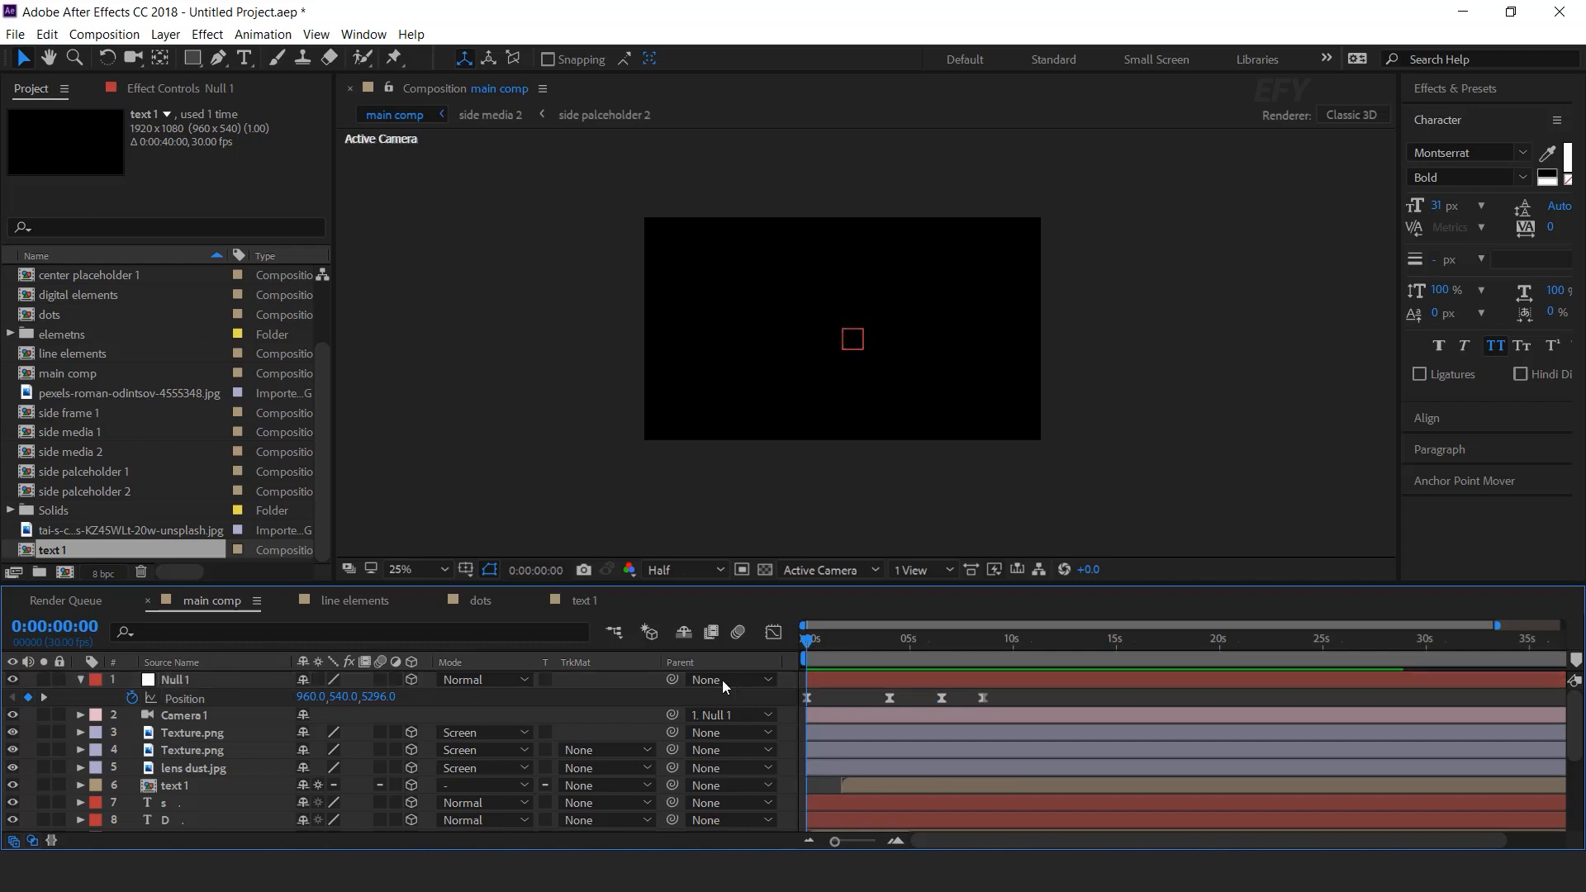
{"action": "left_click", "coordinate": [81, 683]}
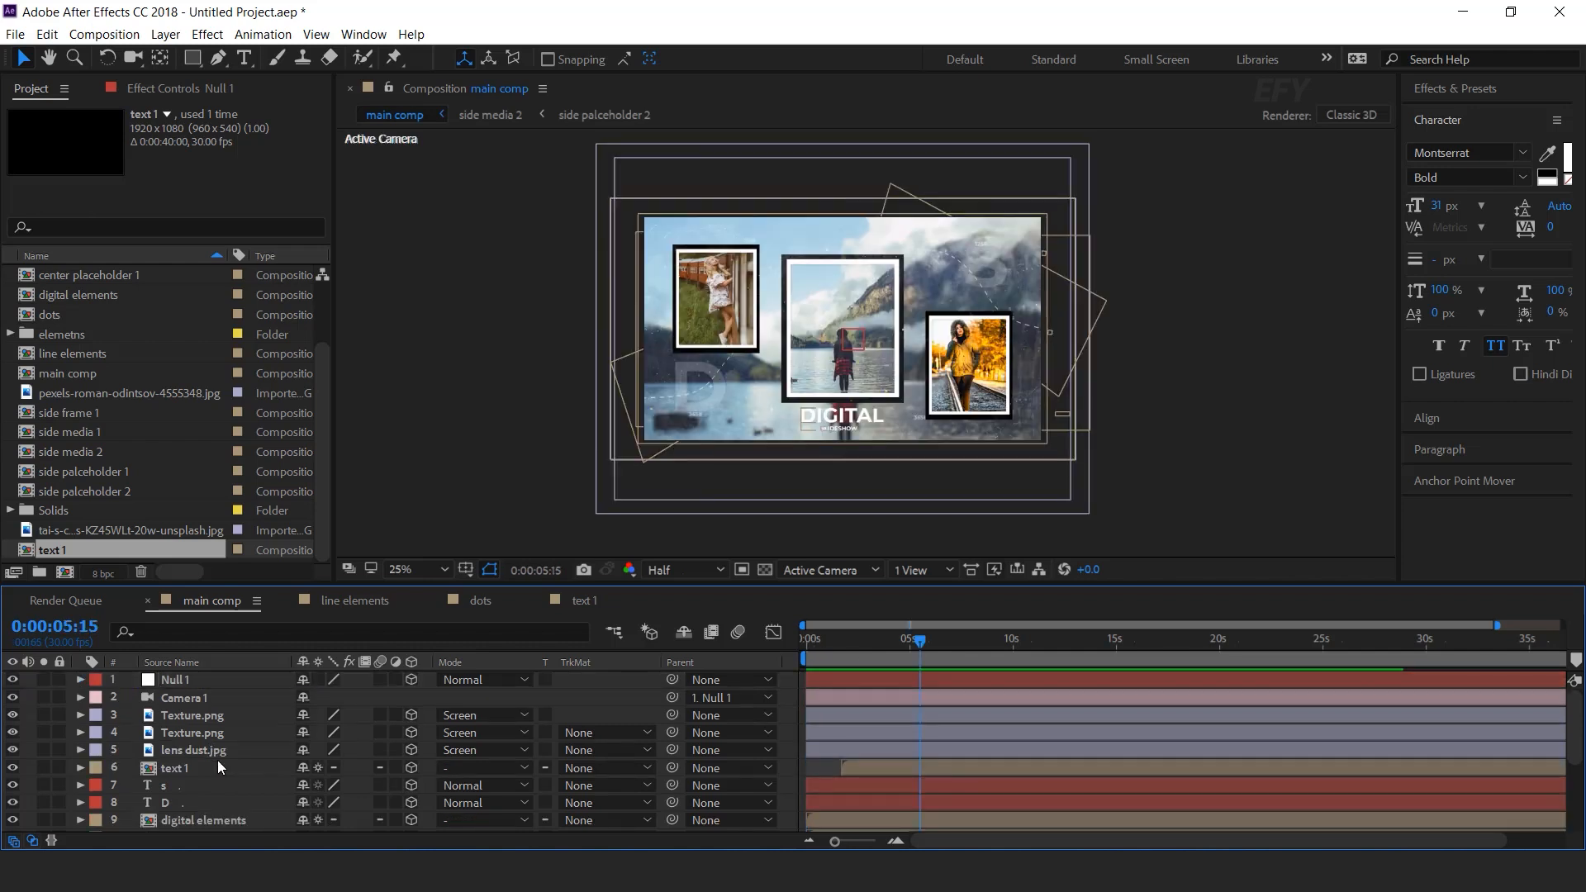
Pre-compose all layers of the main comp into a new composition named "scene 1"
{"action": "key", "text": "ctrl+a"}
{"action": "right_click", "coordinate": [233, 738]}
{"action": "left_click", "coordinate": [325, 687]}
{"action": "double_click", "coordinate": [1149, 425]}
{"action": "type", "text": "scene 1"}
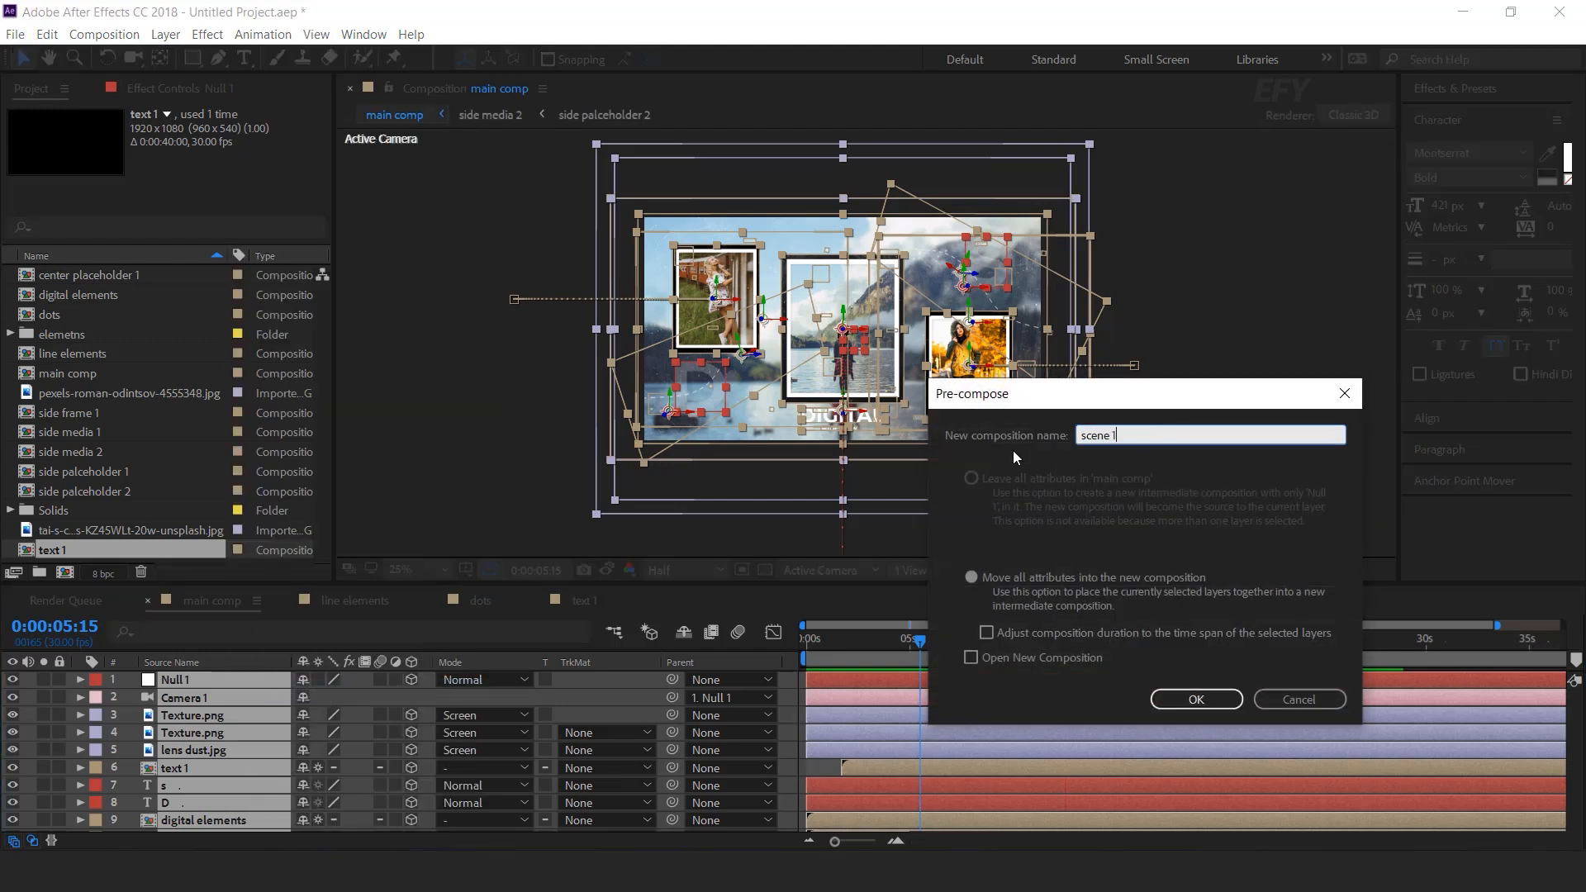
{"action": "key", "text": "Return"}
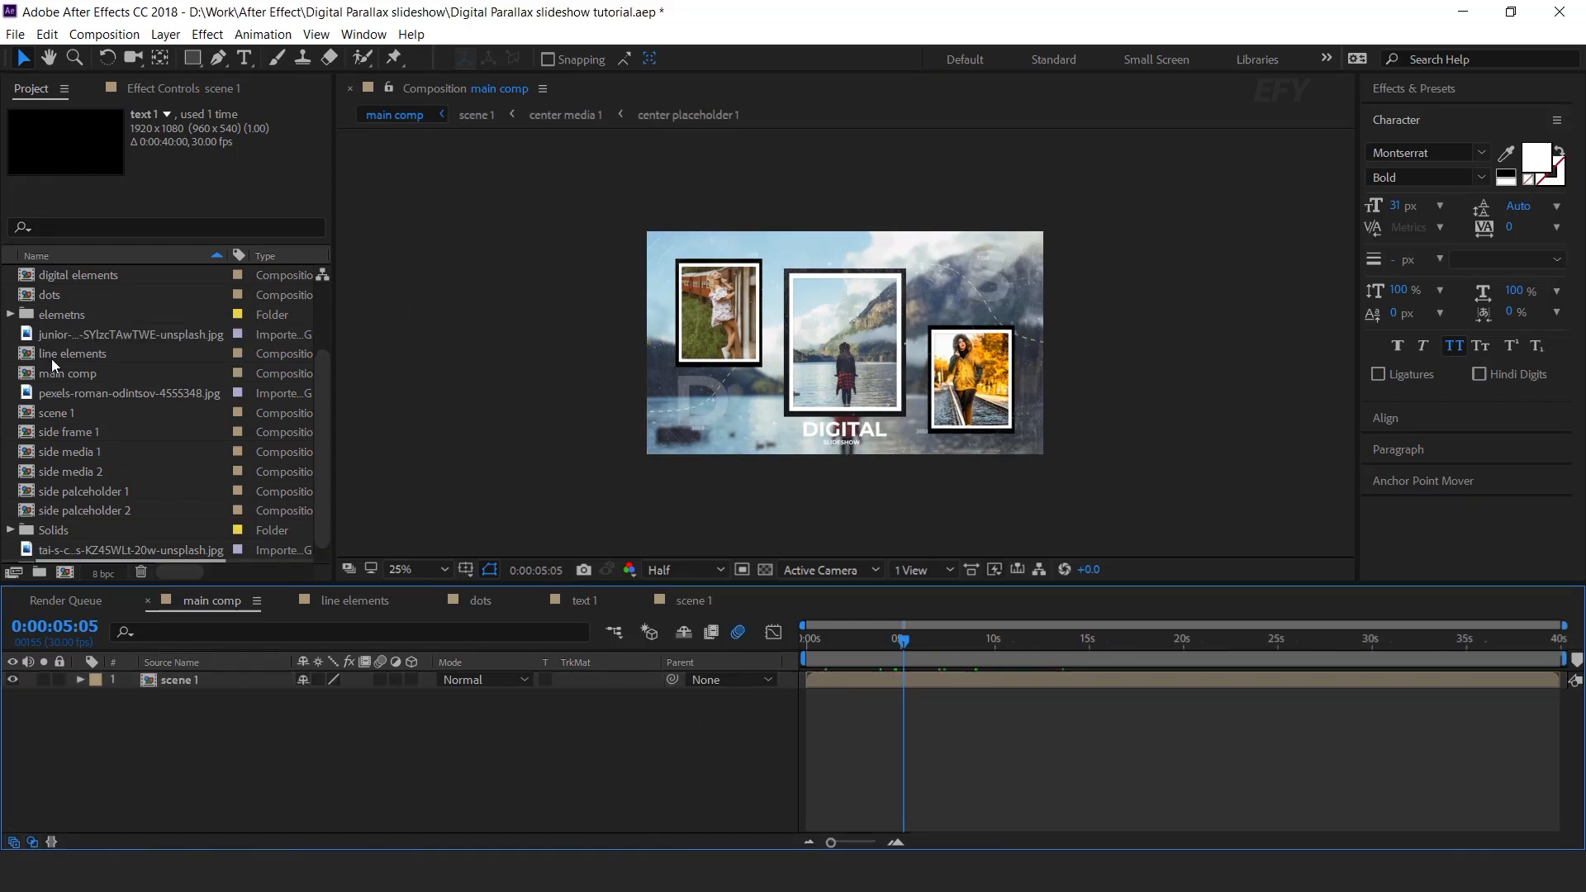
Add Micro Dirt 02.mp4 from the elemetns folder above scene 1, set its blending mode to Screen and check it closely
{"action": "left_click", "coordinate": [51, 320]}
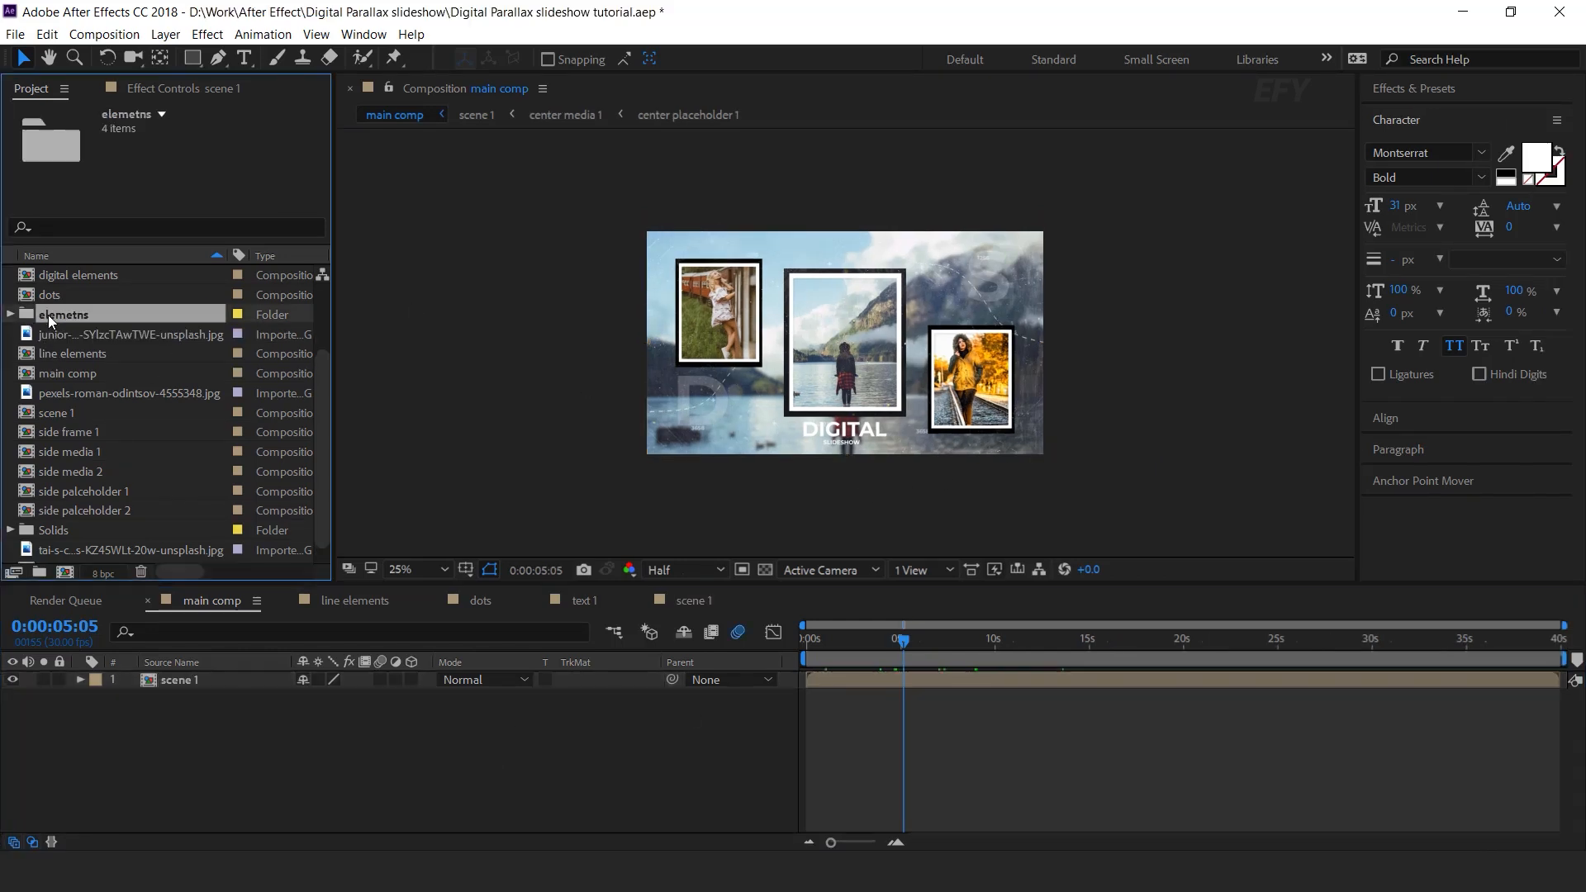
{"action": "left_click", "coordinate": [10, 314]}
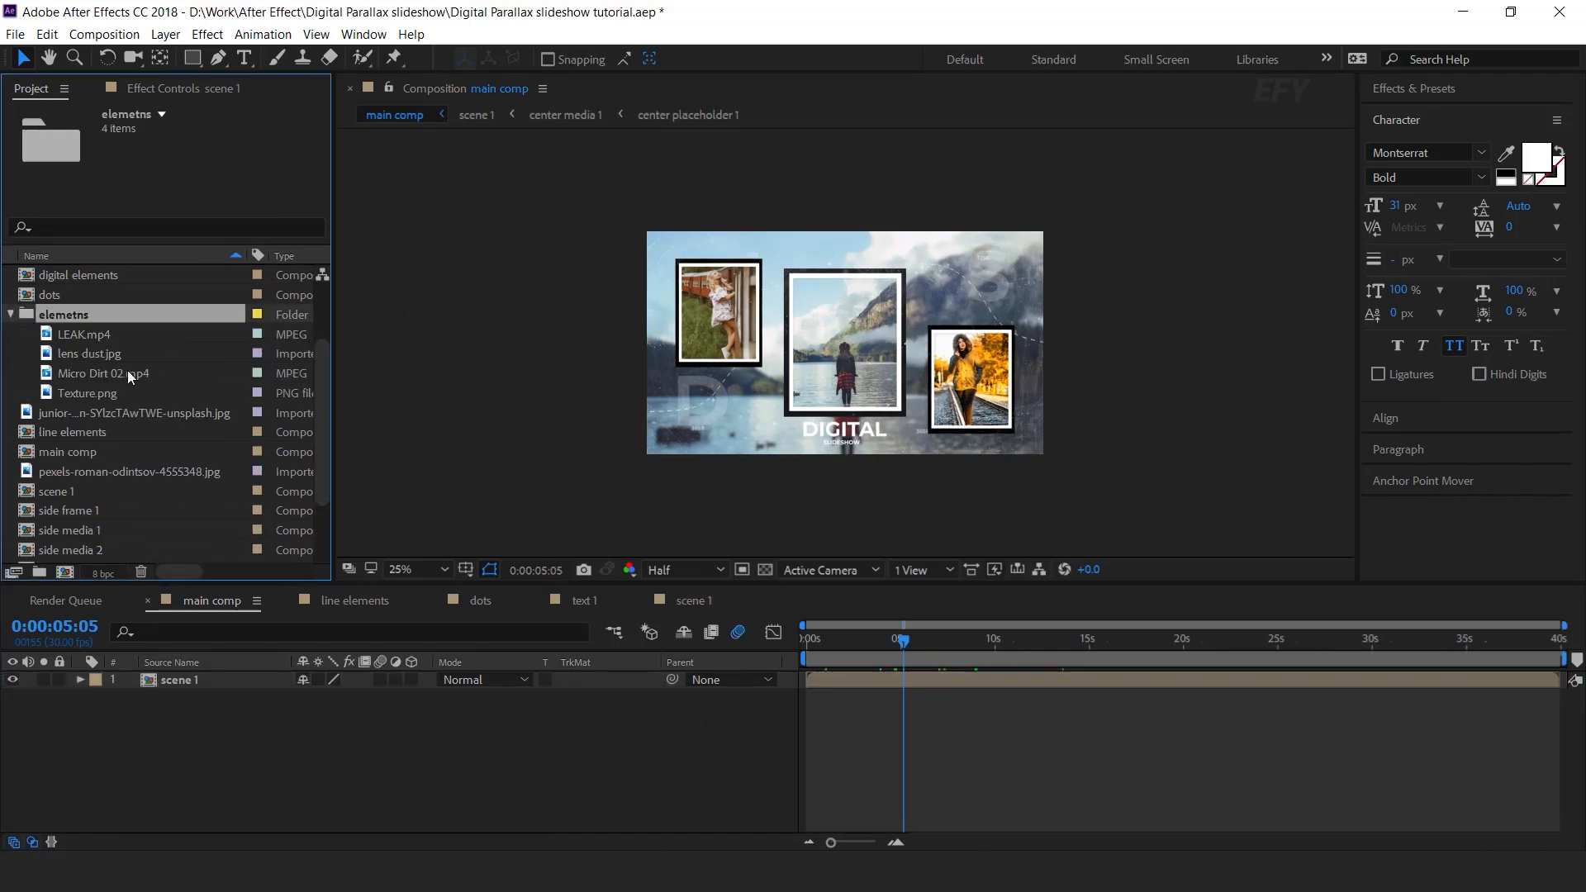
{"action": "left_click_drag", "start_coordinate": [161, 374], "coordinate": [222, 675]}
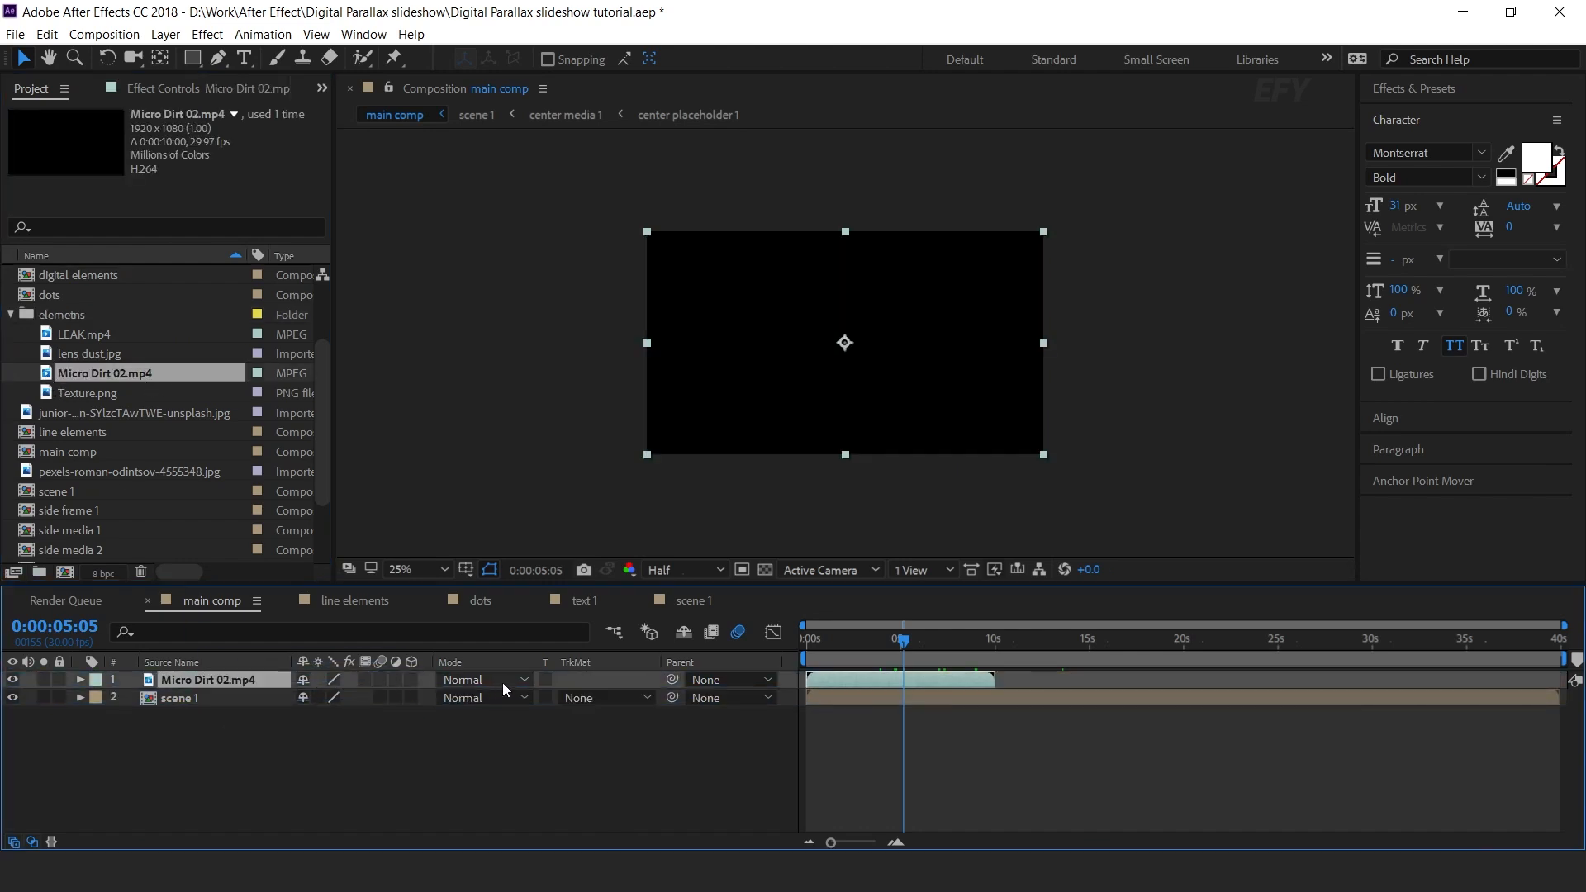
{"action": "left_click", "coordinate": [503, 682]}
{"action": "left_click", "coordinate": [553, 344]}
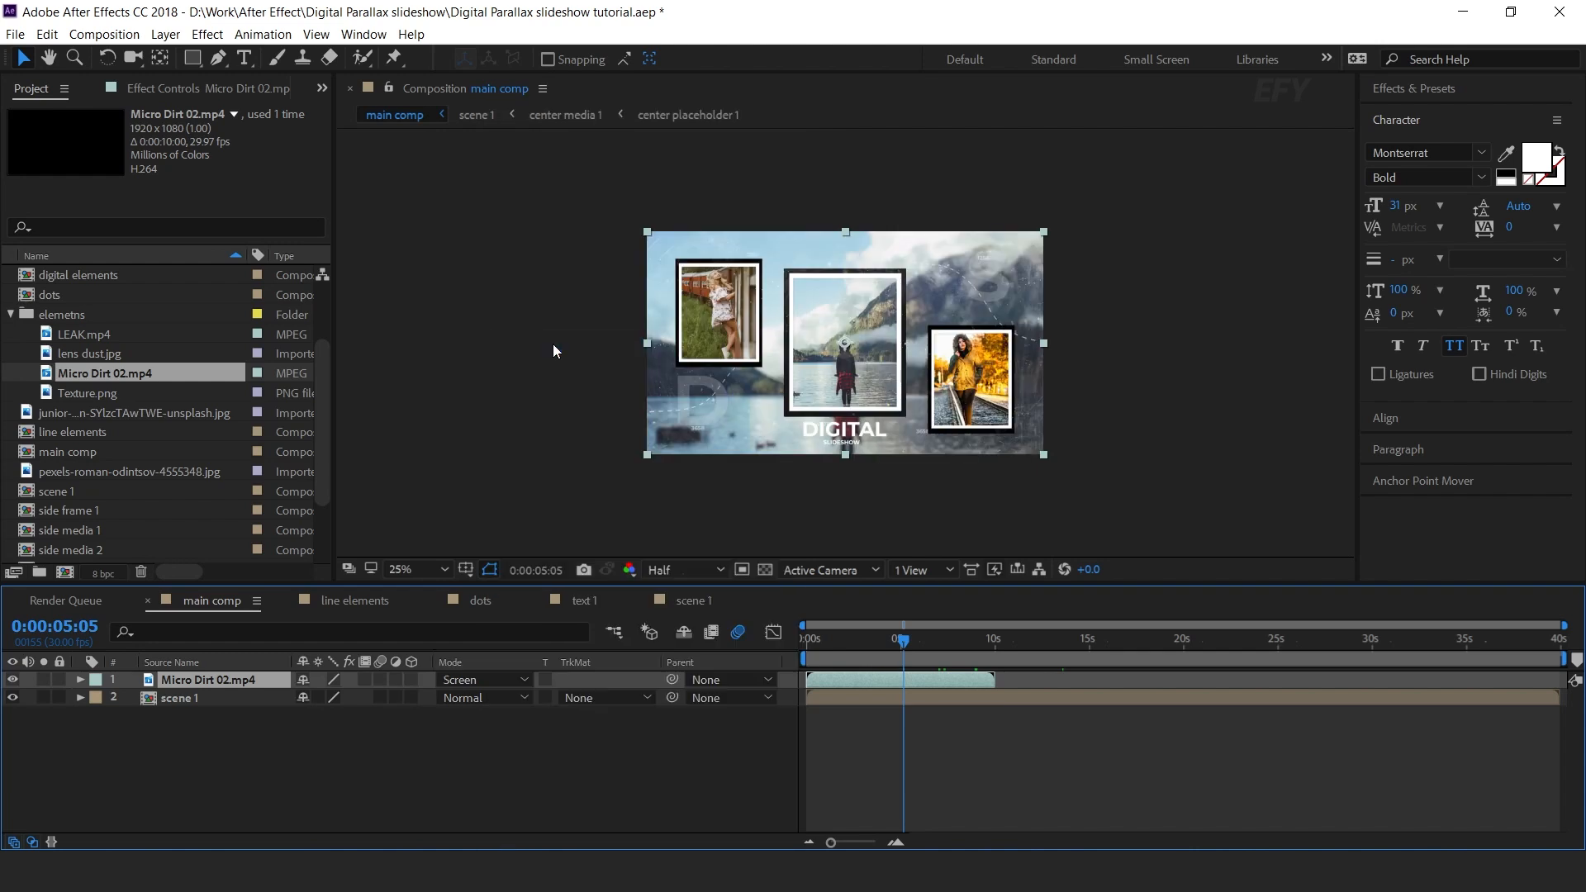
{"action": "key", "text": "Page_Up"}
{"action": "key", "text": "Page_Up"}
{"action": "key", "text": "period"}
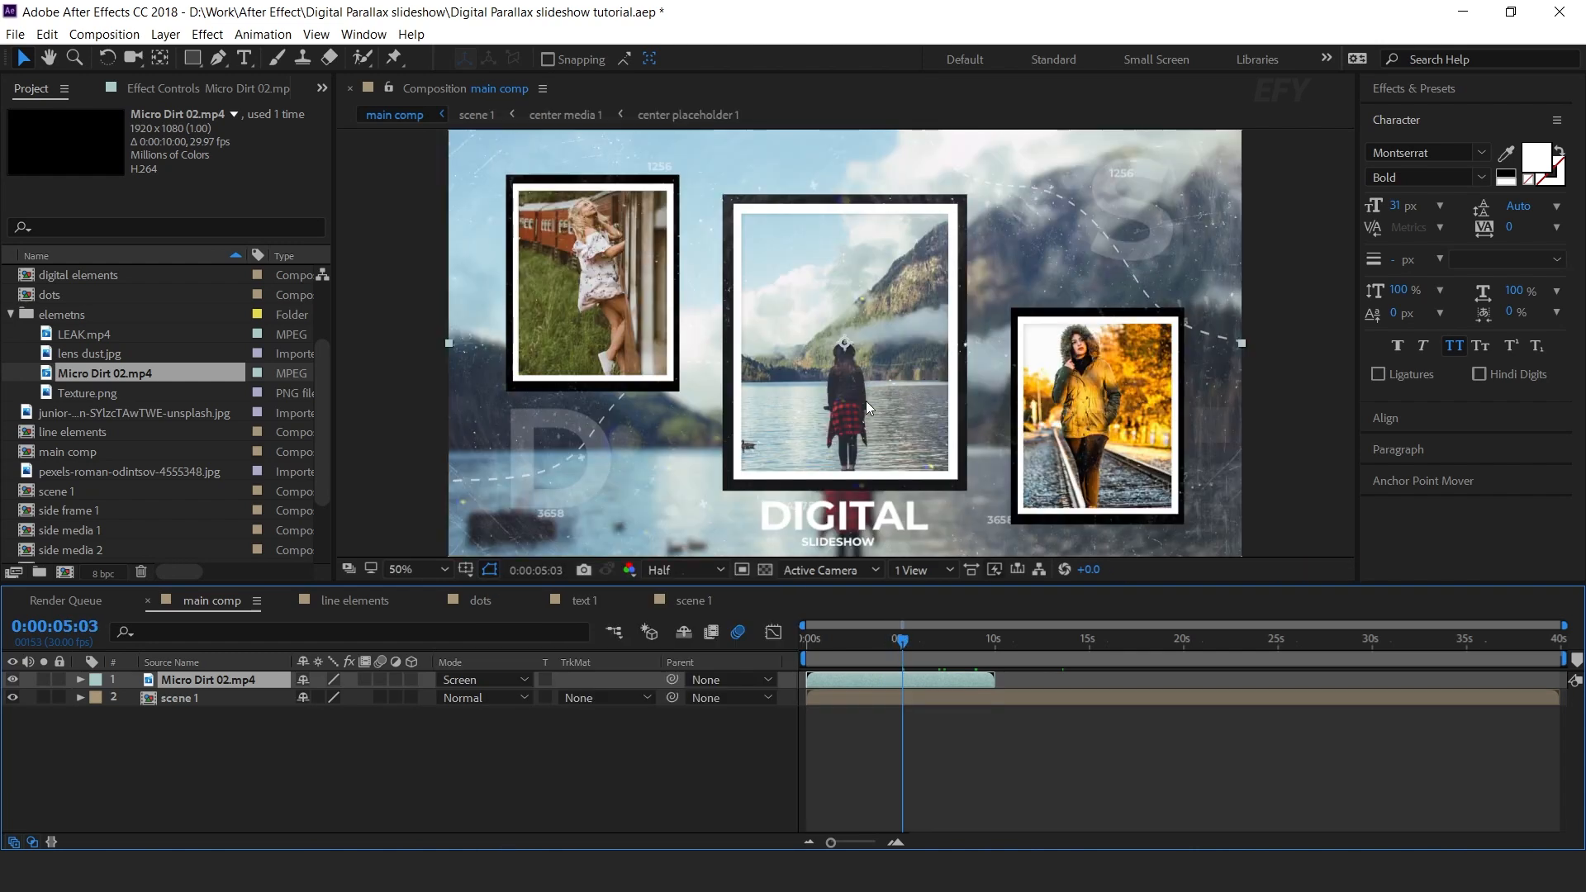
{"action": "left_click", "coordinate": [344, 748]}
Add LEAK.mp4 at the top of the main comp and set its blending mode to Screen
{"action": "left_click", "coordinate": [100, 335]}
{"action": "left_click_drag", "start_coordinate": [48, 336], "coordinate": [232, 680]}
{"action": "left_click", "coordinate": [496, 680]}
{"action": "left_click", "coordinate": [534, 345]}
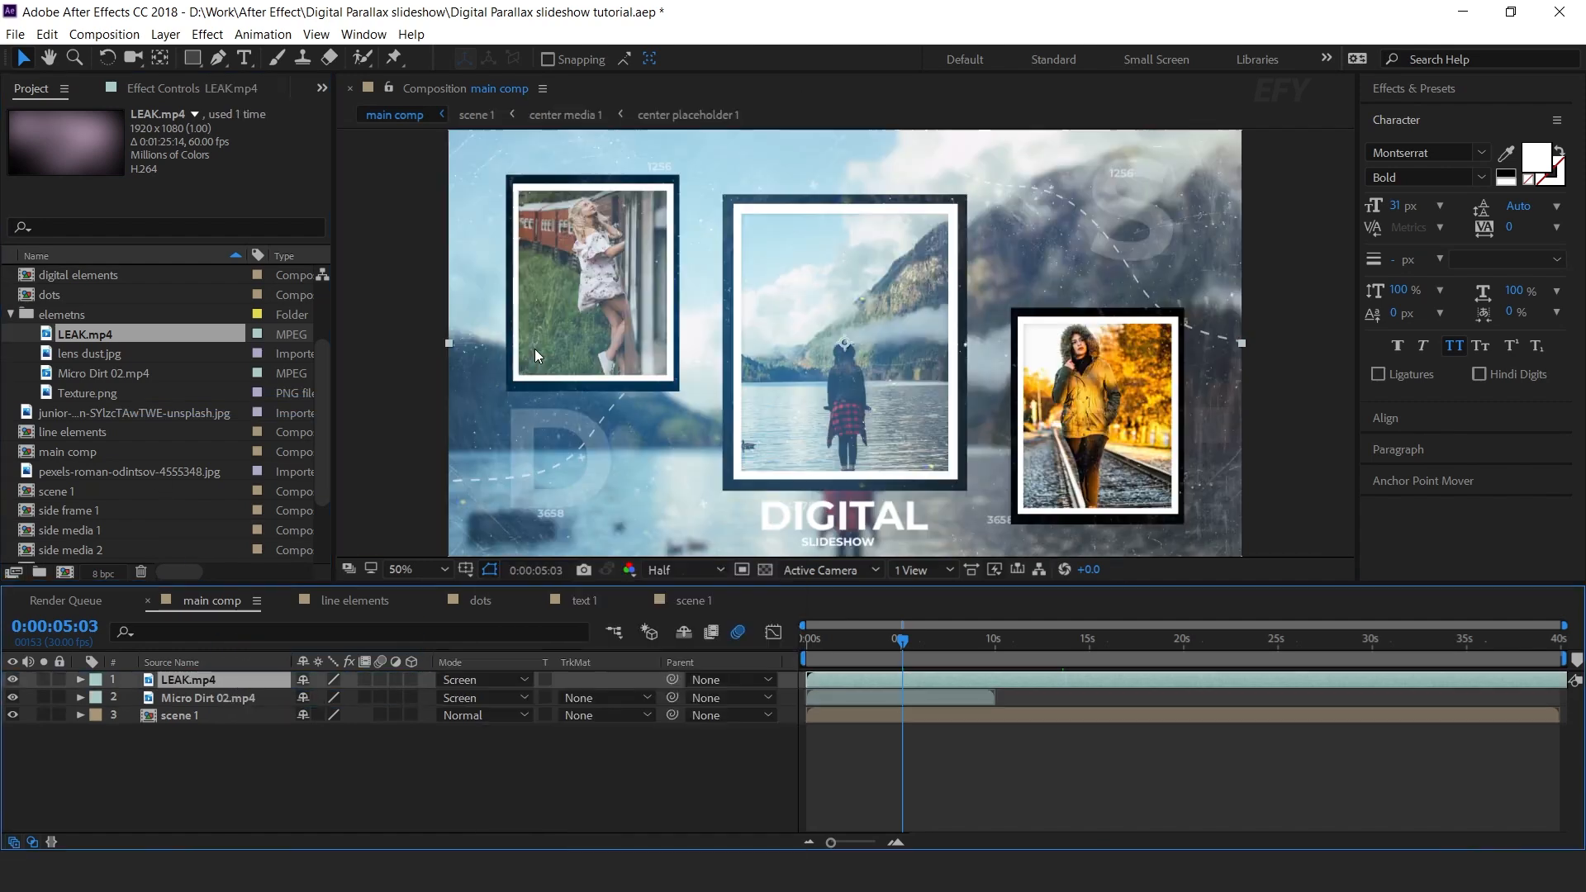
Create a new adjustment layer at the top of the main comp and apply the Curves effect to it
{"action": "left_click", "coordinate": [912, 636]}
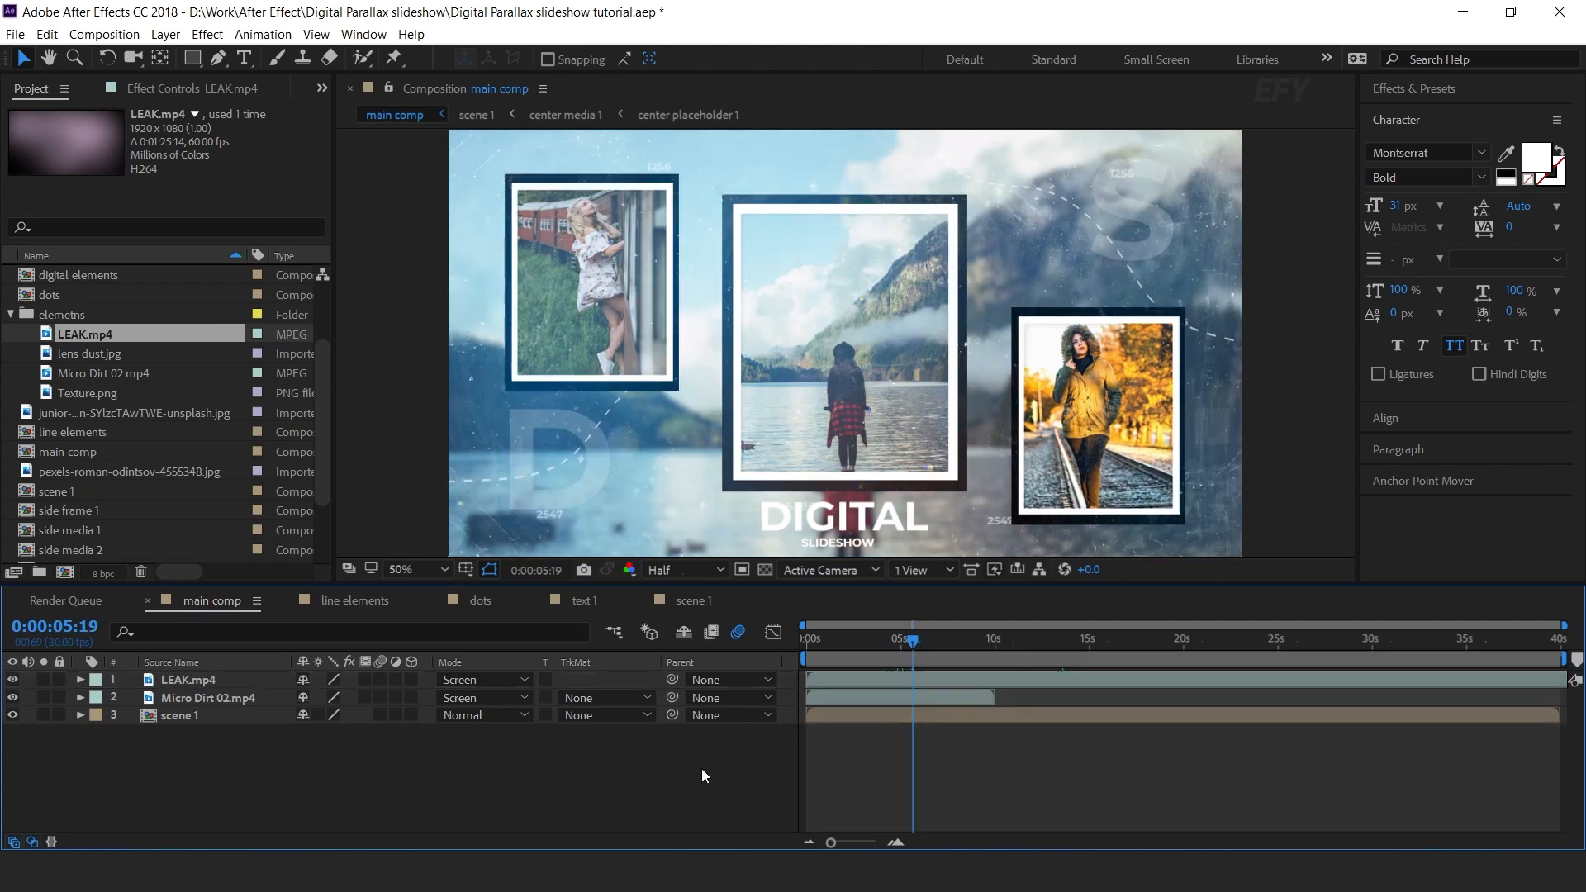
{"action": "right_click", "coordinate": [653, 766]}
{"action": "mouse_move", "coordinate": [712, 572]}
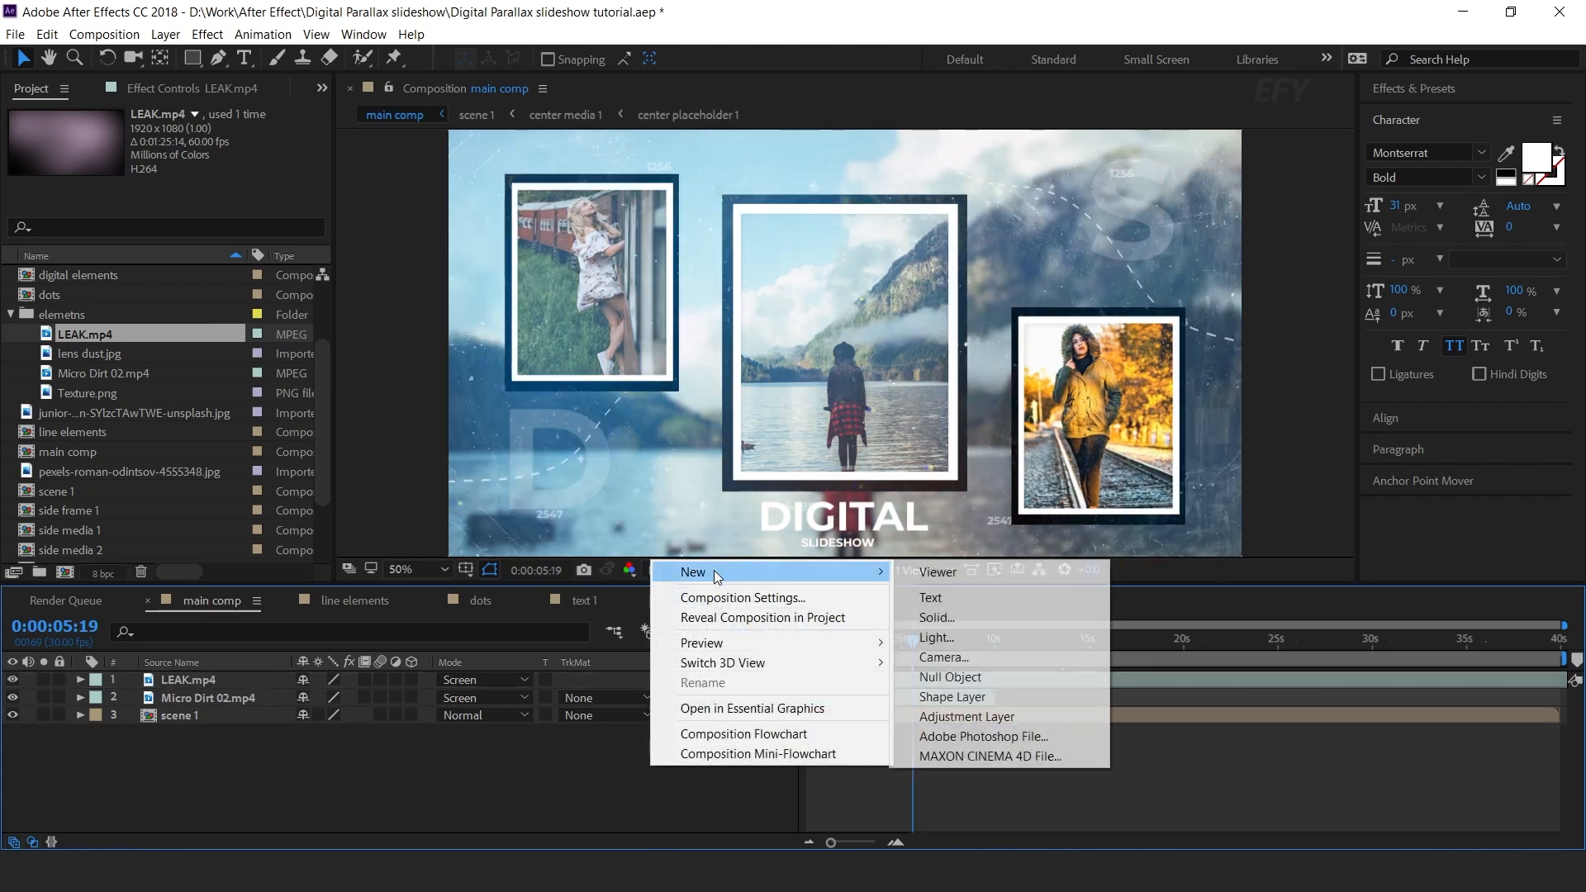
{"action": "left_click", "coordinate": [966, 716]}
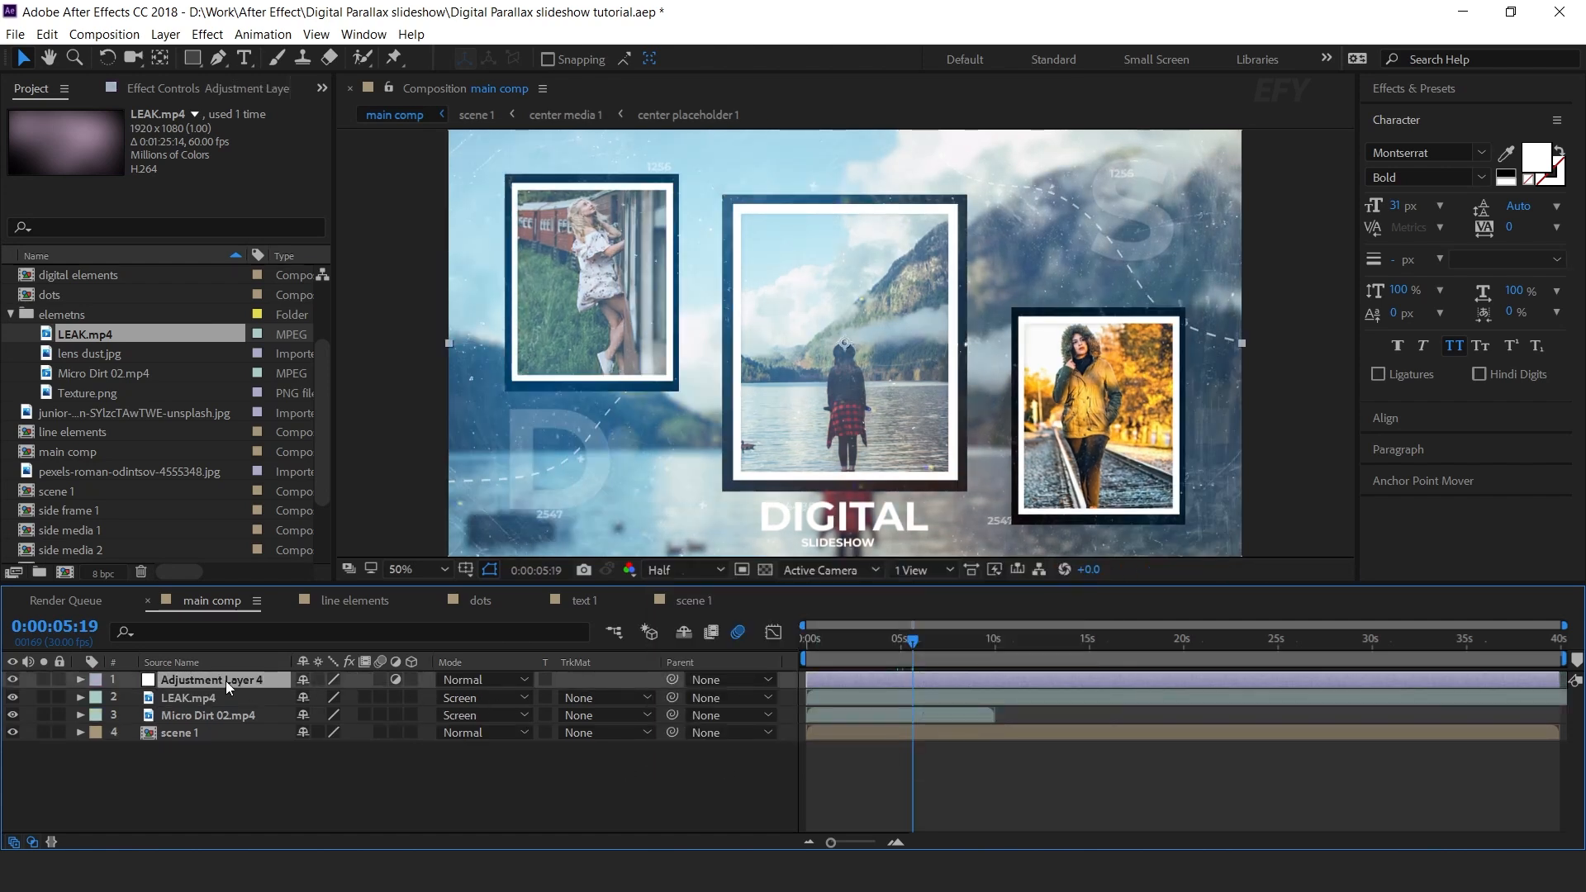
{"action": "key", "text": "ctrl+space"}
{"action": "type", "text": "cur"}
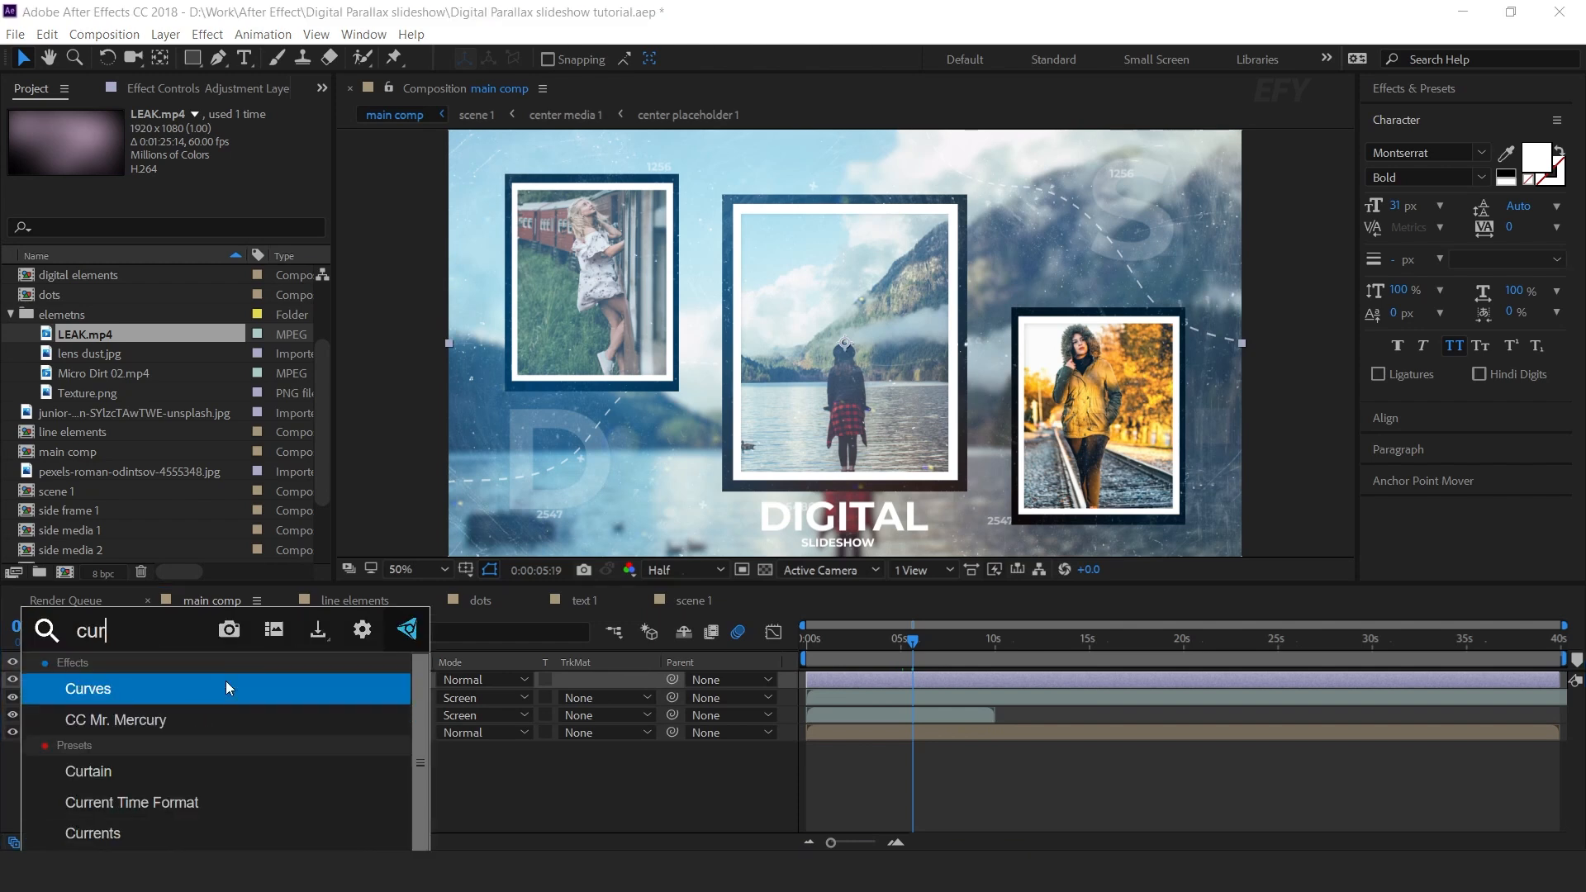
{"action": "key", "text": "Return"}
Shape the adjustment layer's RGB curve into a gentle S, lowering the shadows and raising the highlights, and check it at another frame
{"action": "left_click_drag", "start_coordinate": [120, 396], "coordinate": [120, 405]}
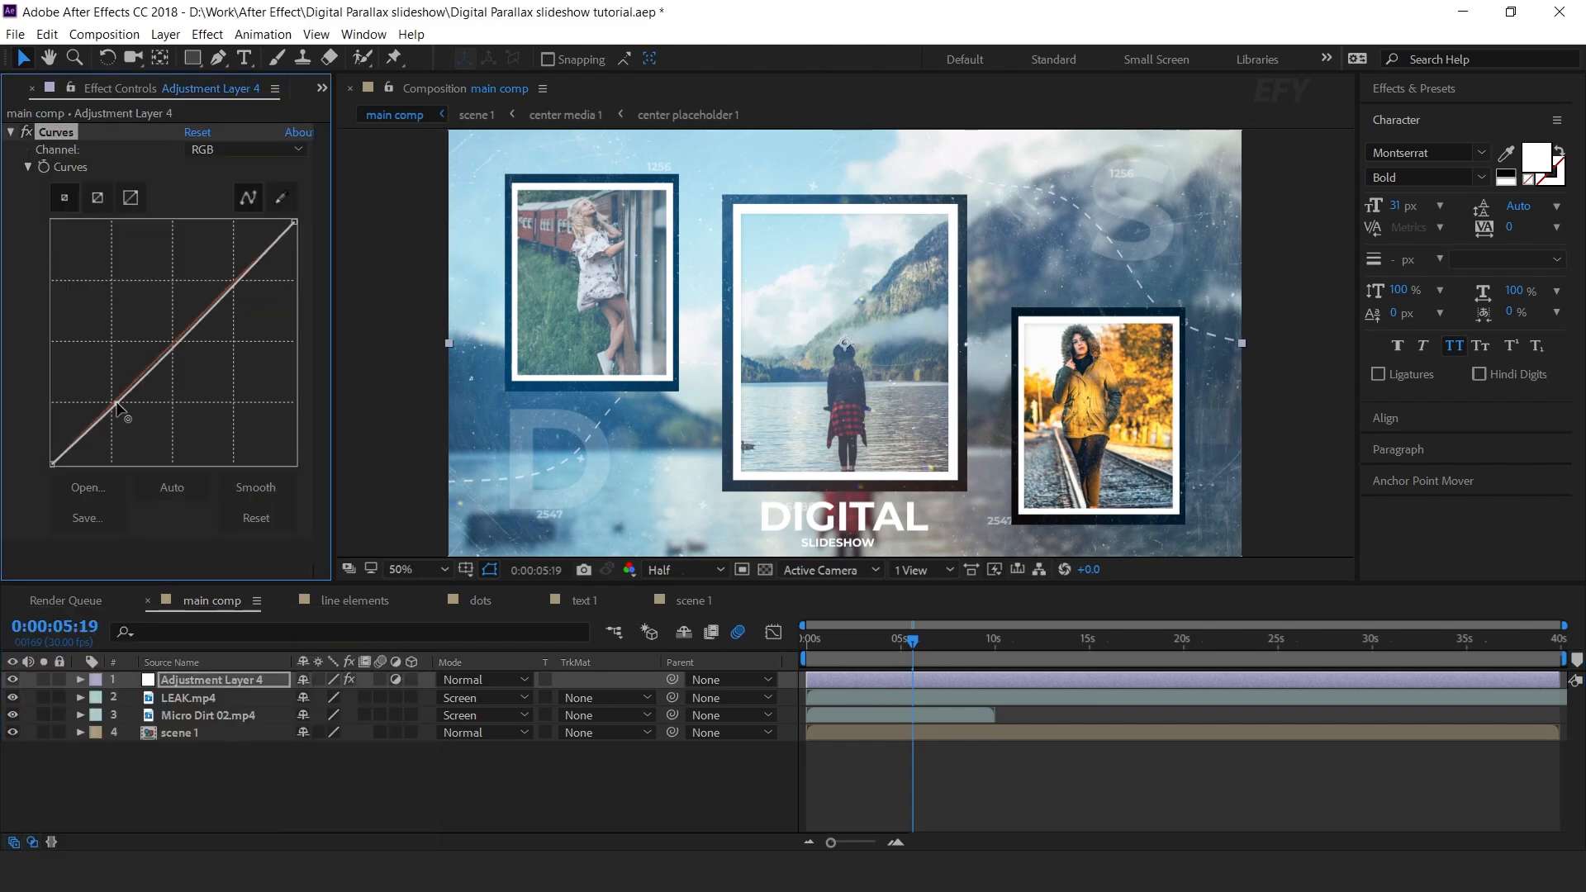
{"action": "left_click_drag", "start_coordinate": [238, 291], "coordinate": [226, 282]}
{"action": "mouse_move", "coordinate": [884, 649]}
{"action": "left_mouse_down"}
{"action": "mouse_move", "coordinate": [844, 641]}
{"action": "mouse_move", "coordinate": [865, 642]}
{"action": "left_mouse_up"}
{"action": "left_click_drag", "start_coordinate": [227, 285], "coordinate": [226, 282]}
{"action": "left_click", "coordinate": [268, 769]}
Apply the Sharpen effect to the adjustment layer with a Sharpen Amount of 15 and check the look near the comp's start
{"action": "left_click", "coordinate": [225, 681]}
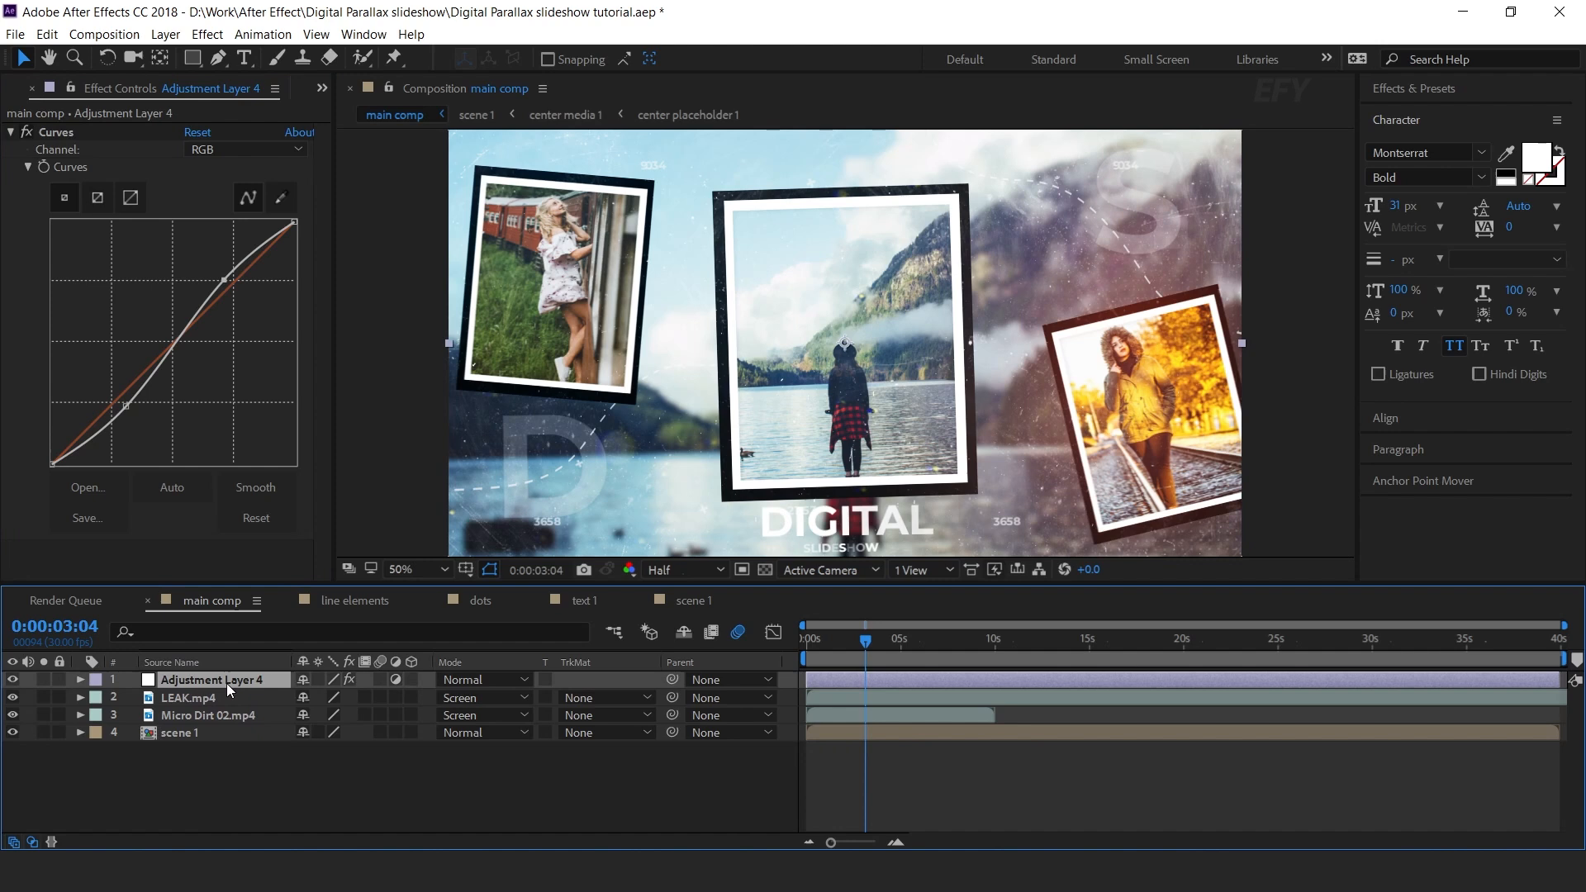
{"action": "key", "text": "ctrl+space"}
{"action": "type", "text": "sha"}
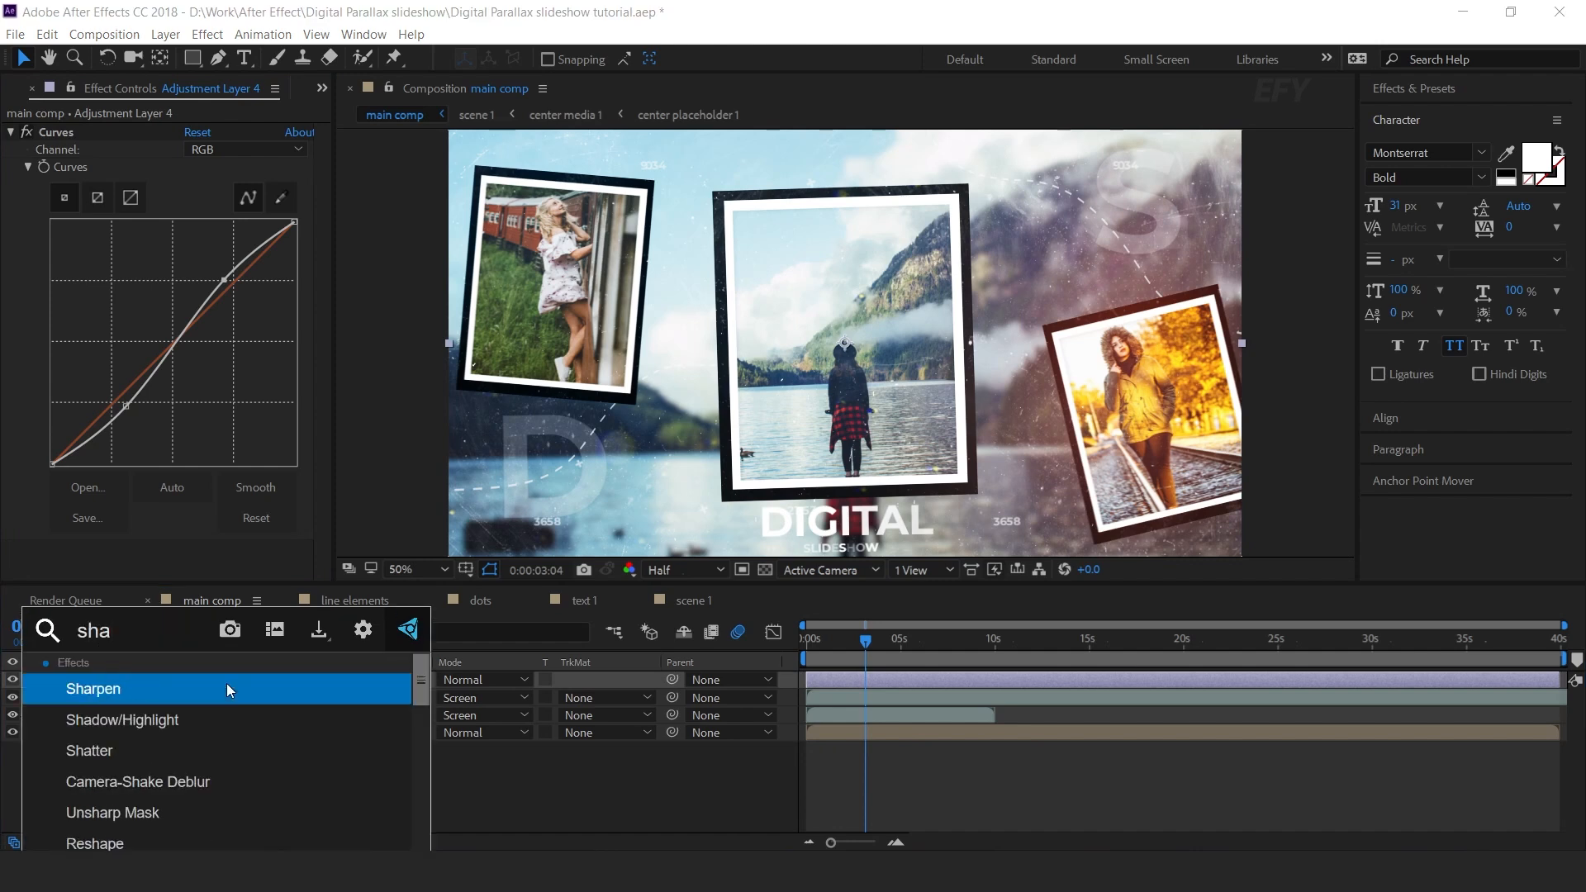
{"action": "left_click", "coordinate": [227, 686]}
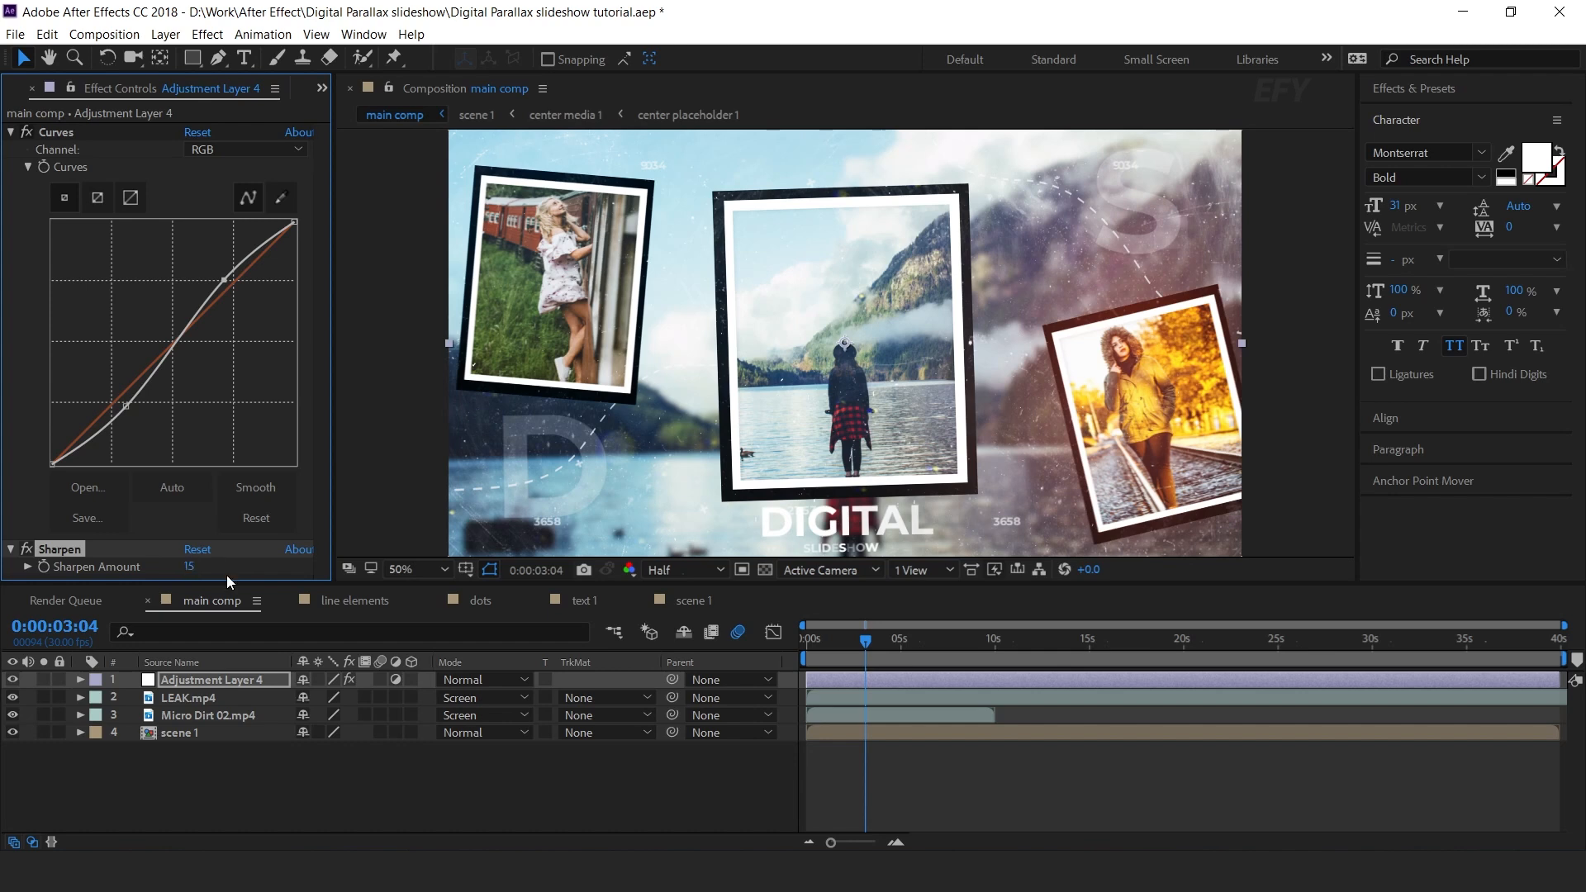
{"action": "left_click", "coordinate": [710, 782]}
{"action": "mouse_move", "coordinate": [829, 646]}
{"action": "left_mouse_down"}
{"action": "mouse_move", "coordinate": [993, 651]}
{"action": "mouse_move", "coordinate": [823, 641]}
{"action": "left_mouse_up"}
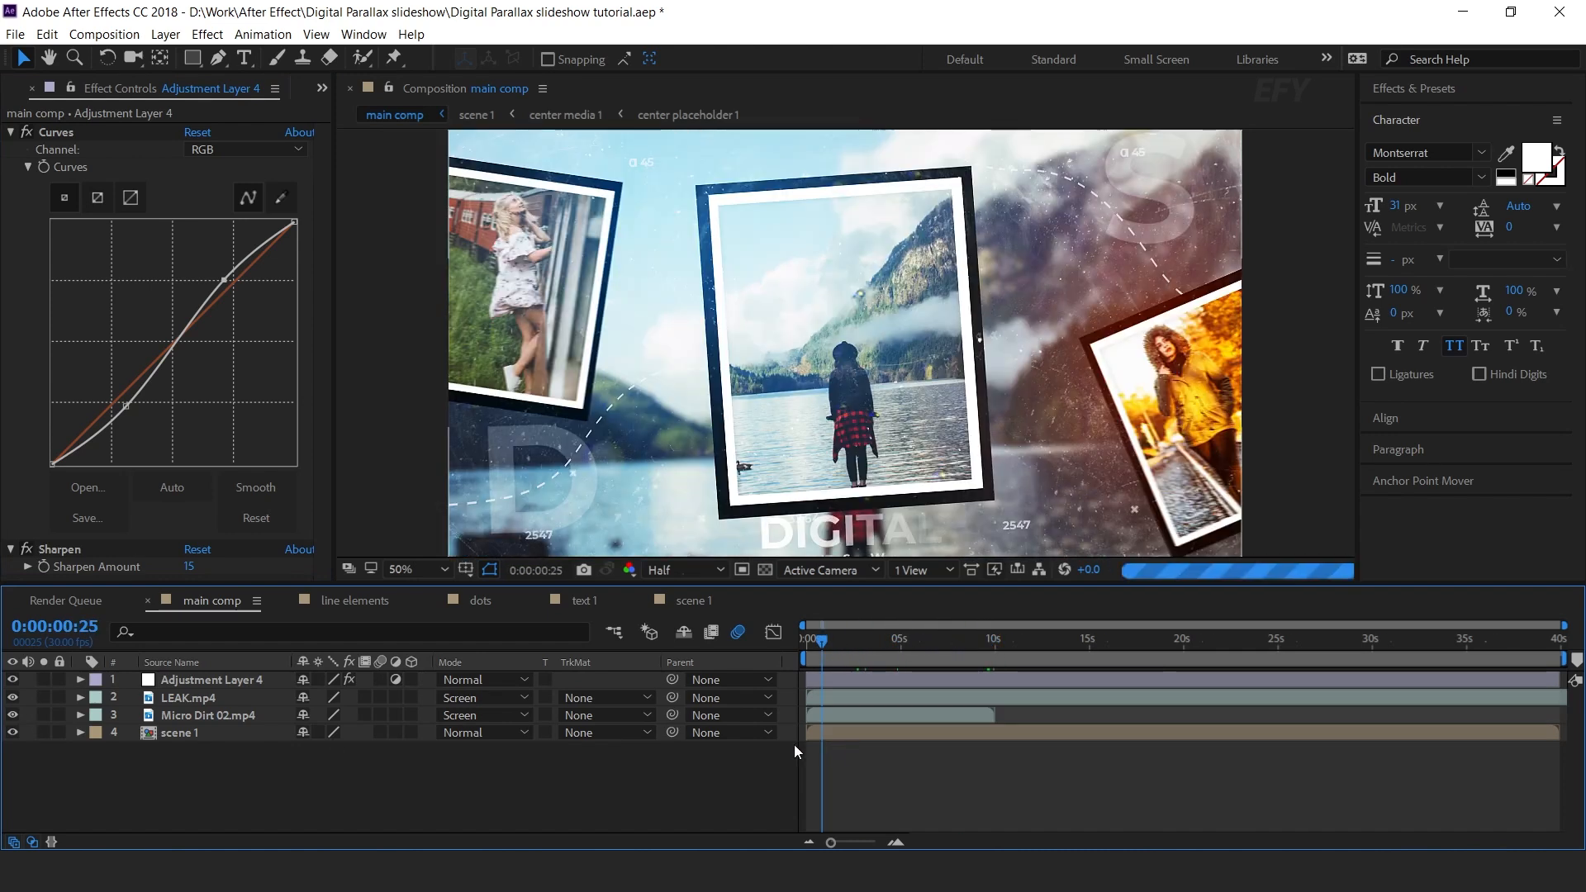
Open the scene 1 composition and turn on motion blur for all of its layers
{"action": "left_click", "coordinate": [180, 733]}
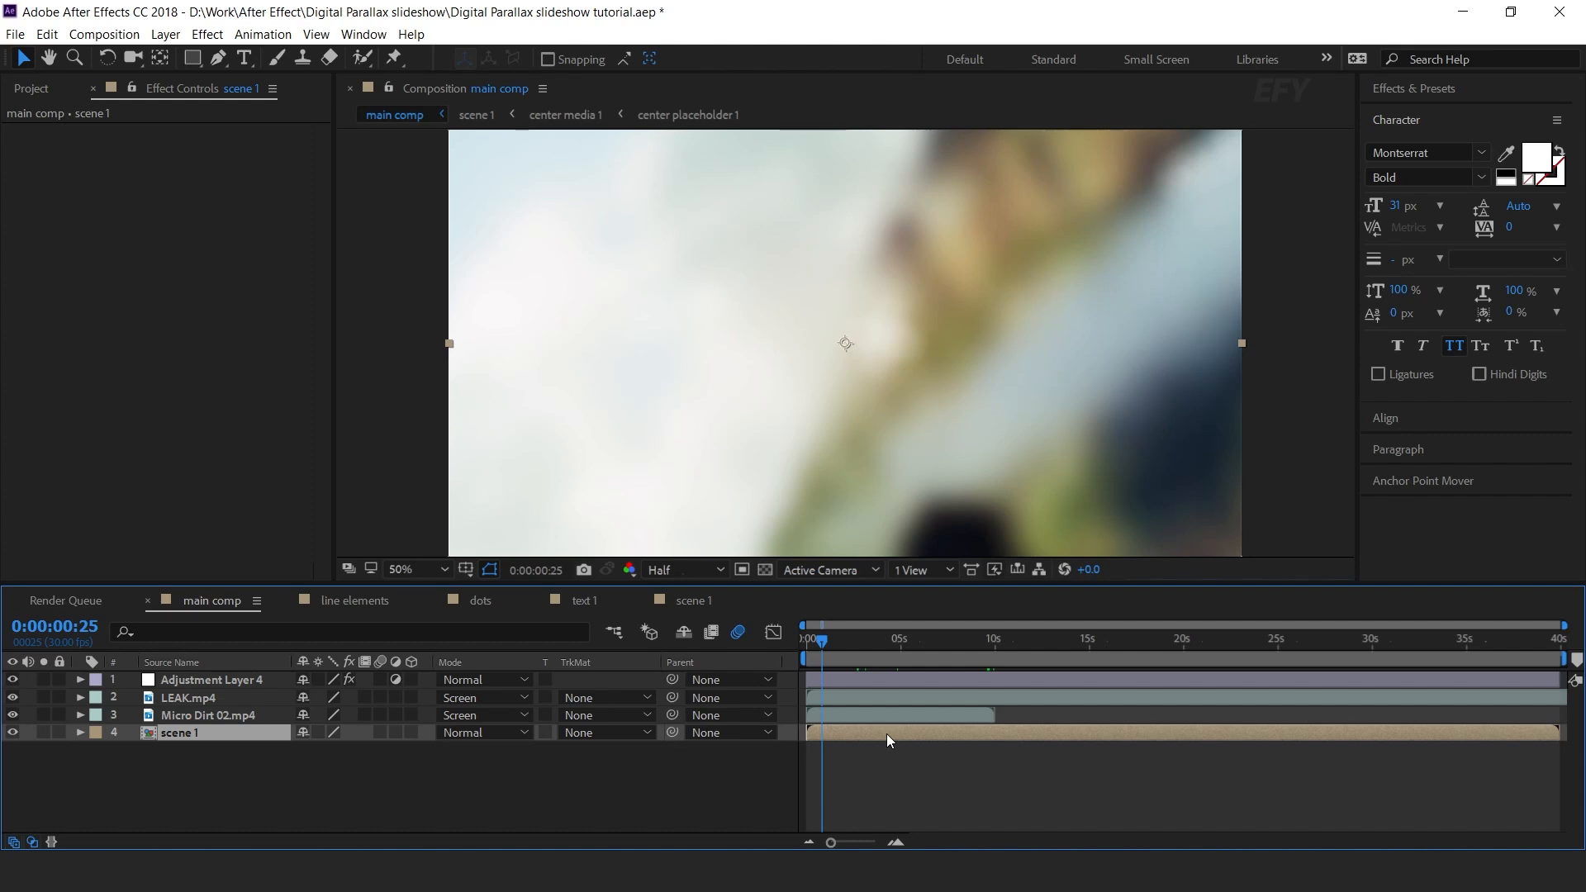
{"action": "left_click_drag", "start_coordinate": [835, 637], "coordinate": [901, 643]}
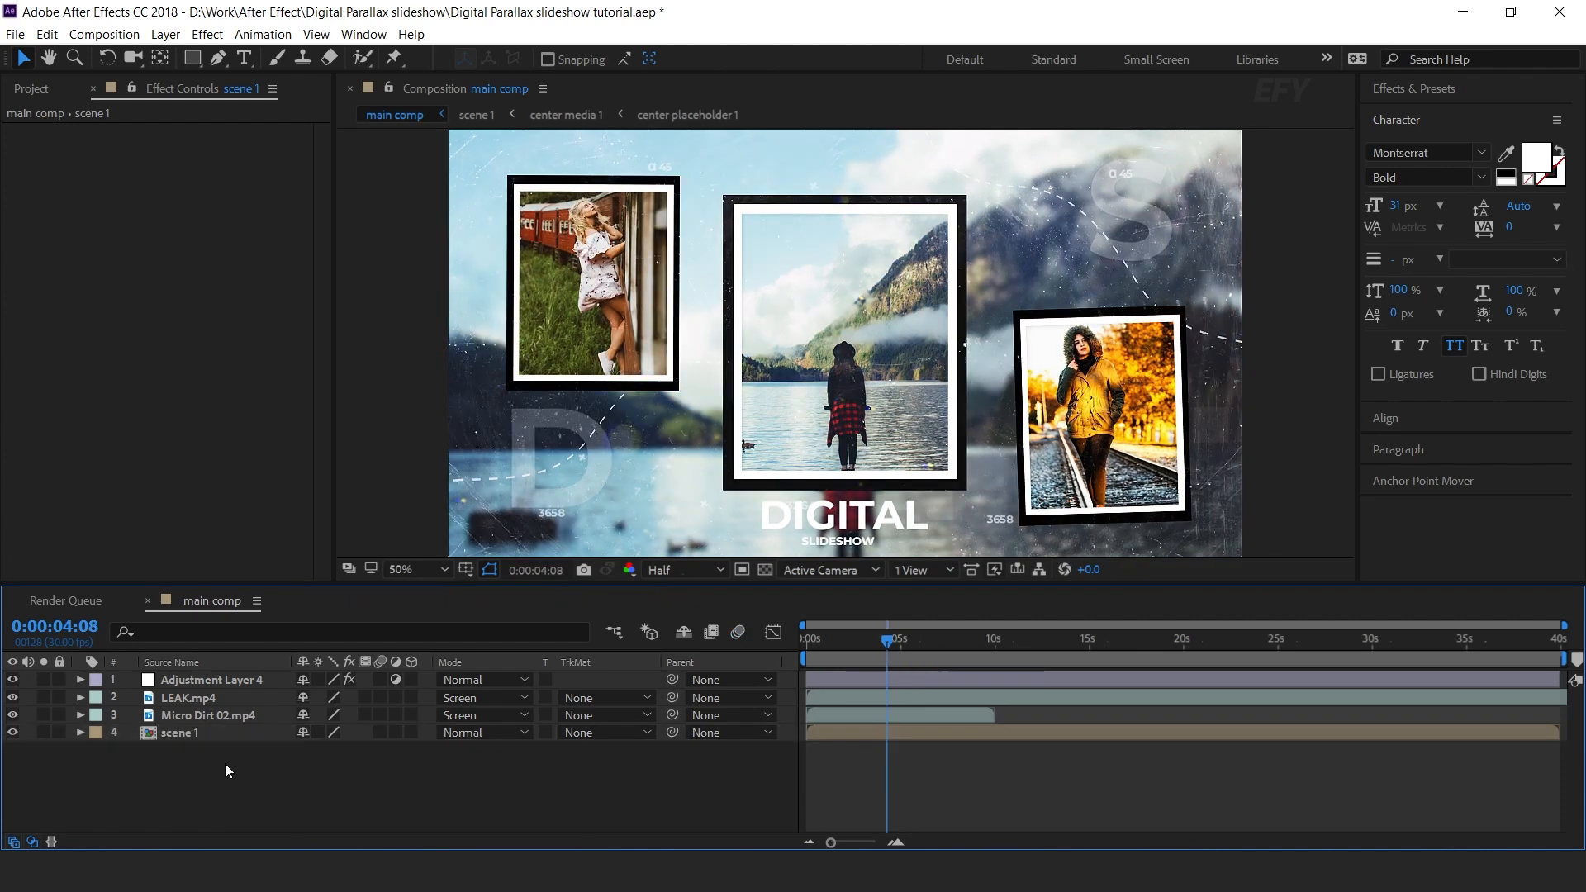
{"action": "double_click", "coordinate": [182, 732]}
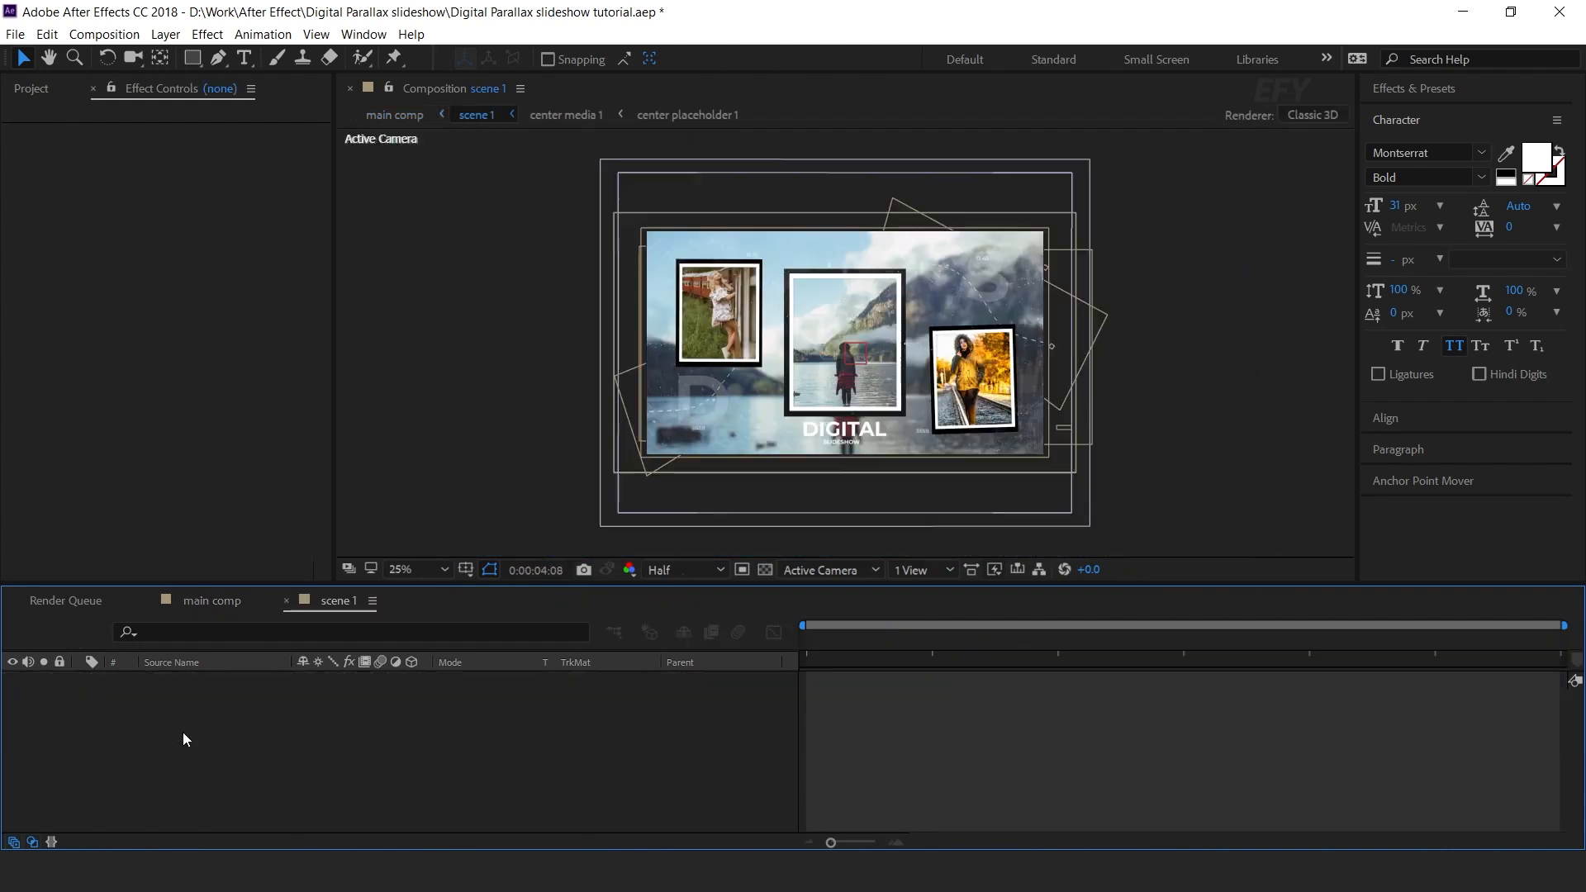
{"action": "key", "text": "ctrl+a"}
{"action": "left_click", "coordinate": [381, 680]}
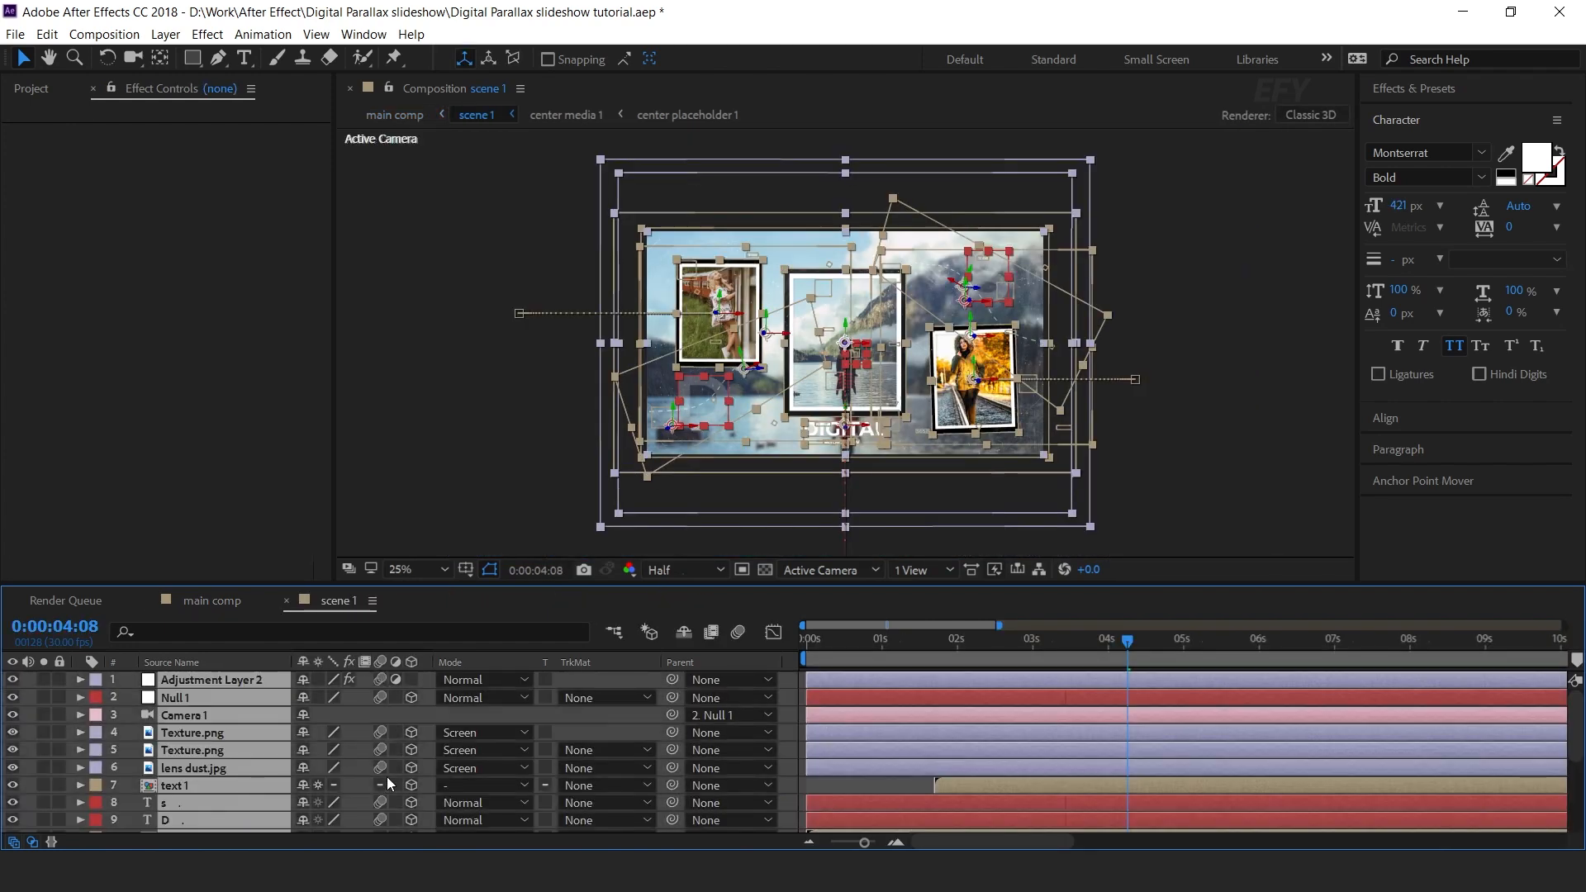
Close scene 1, enable motion blur for the main comp and review the frames around 9 seconds
{"action": "left_click", "coordinate": [286, 601]}
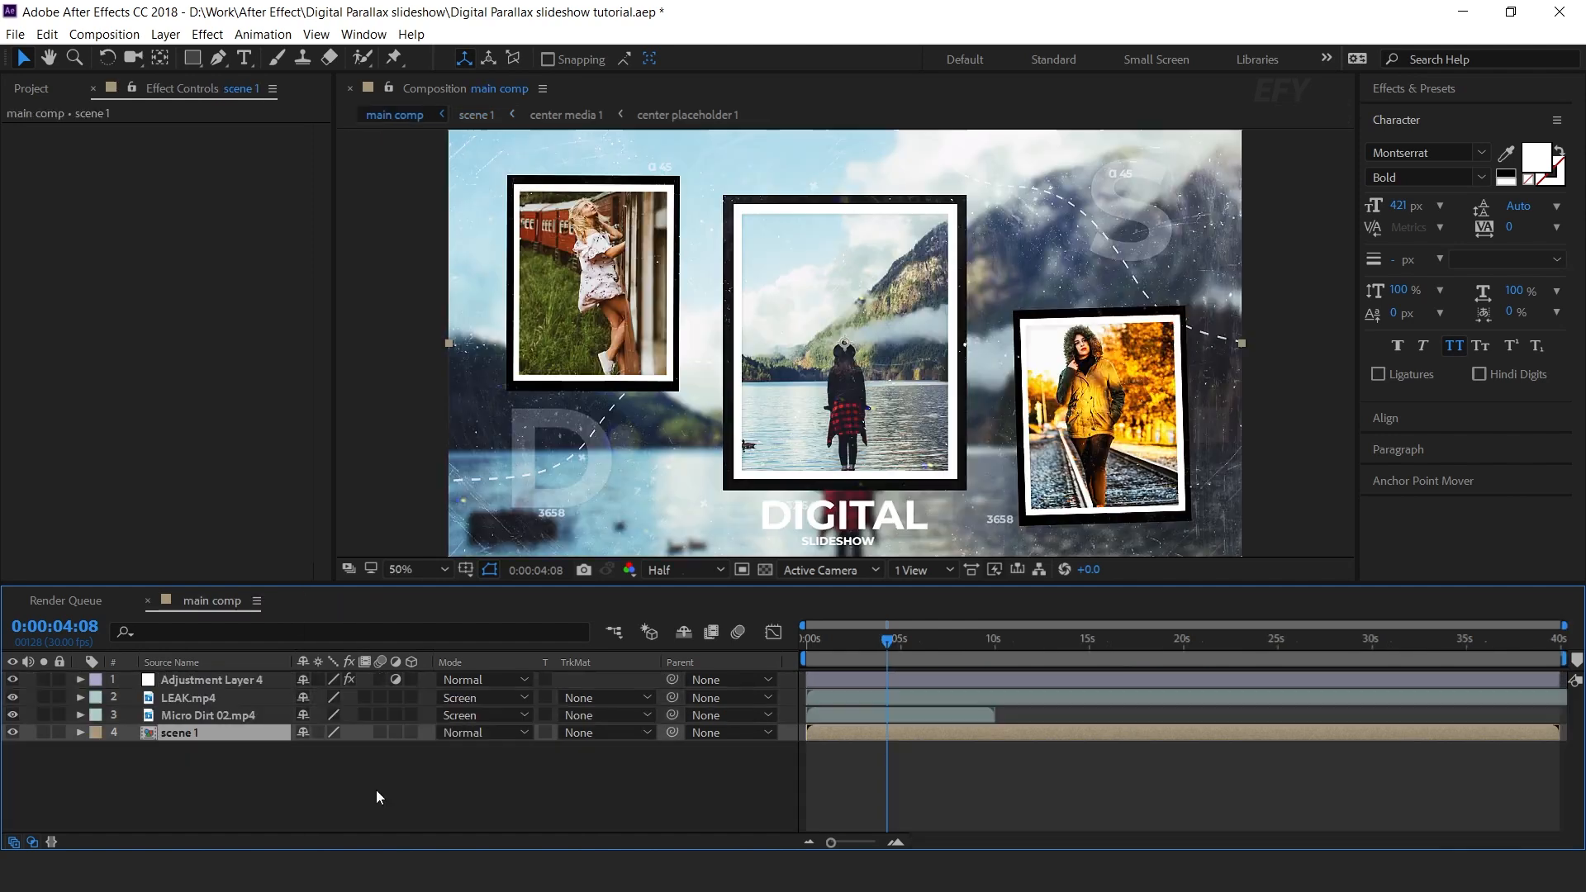
{"action": "left_click", "coordinate": [737, 633]}
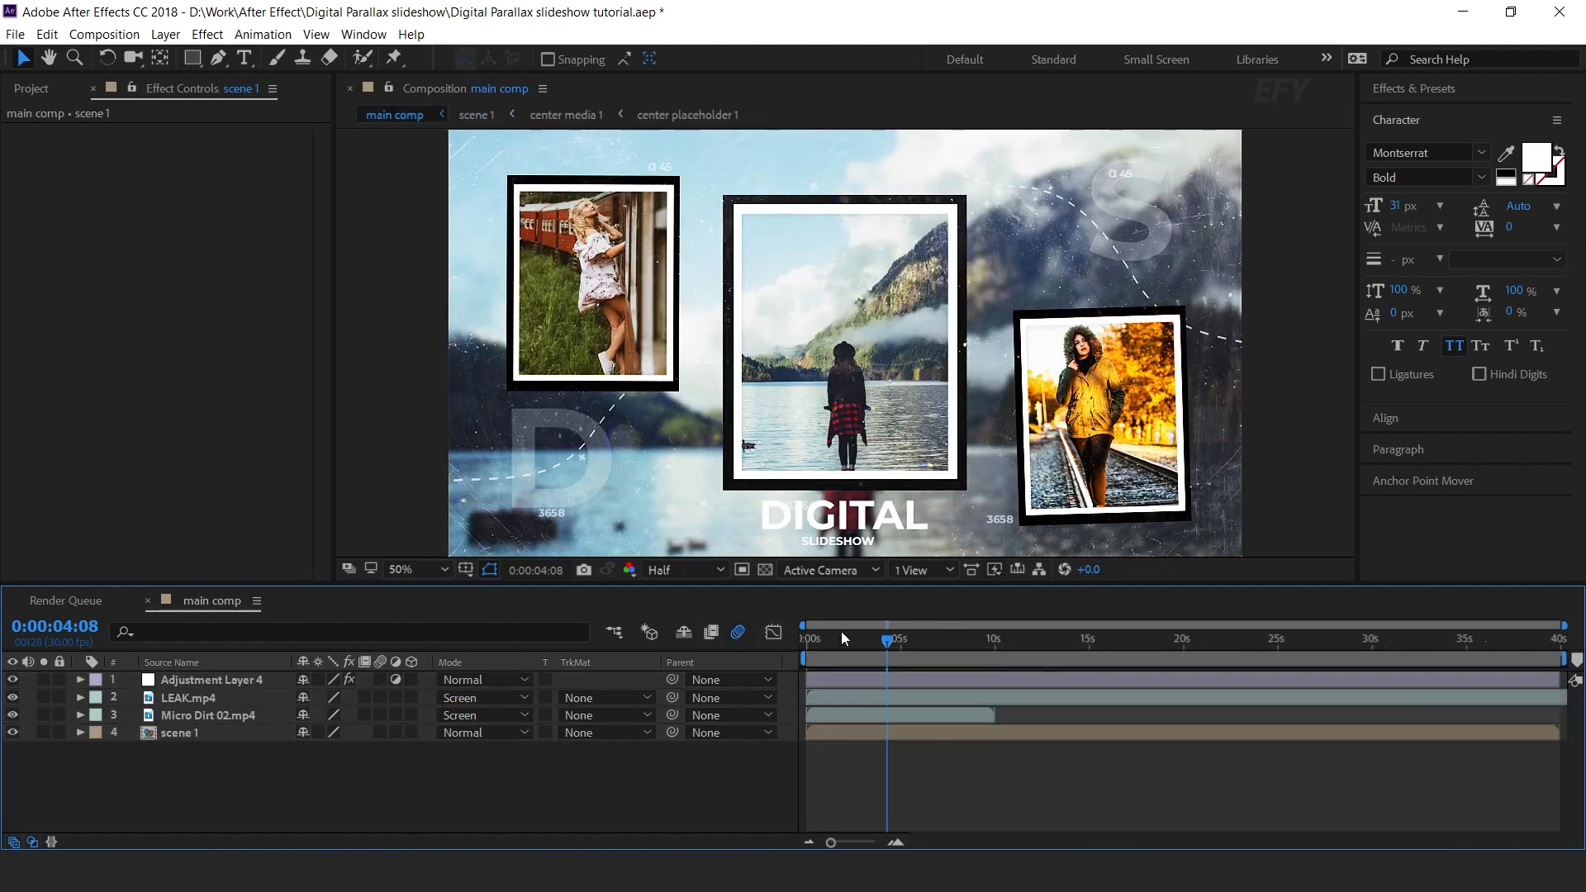
{"action": "left_click", "coordinate": [992, 639]}
{"action": "left_click", "coordinate": [978, 639]}
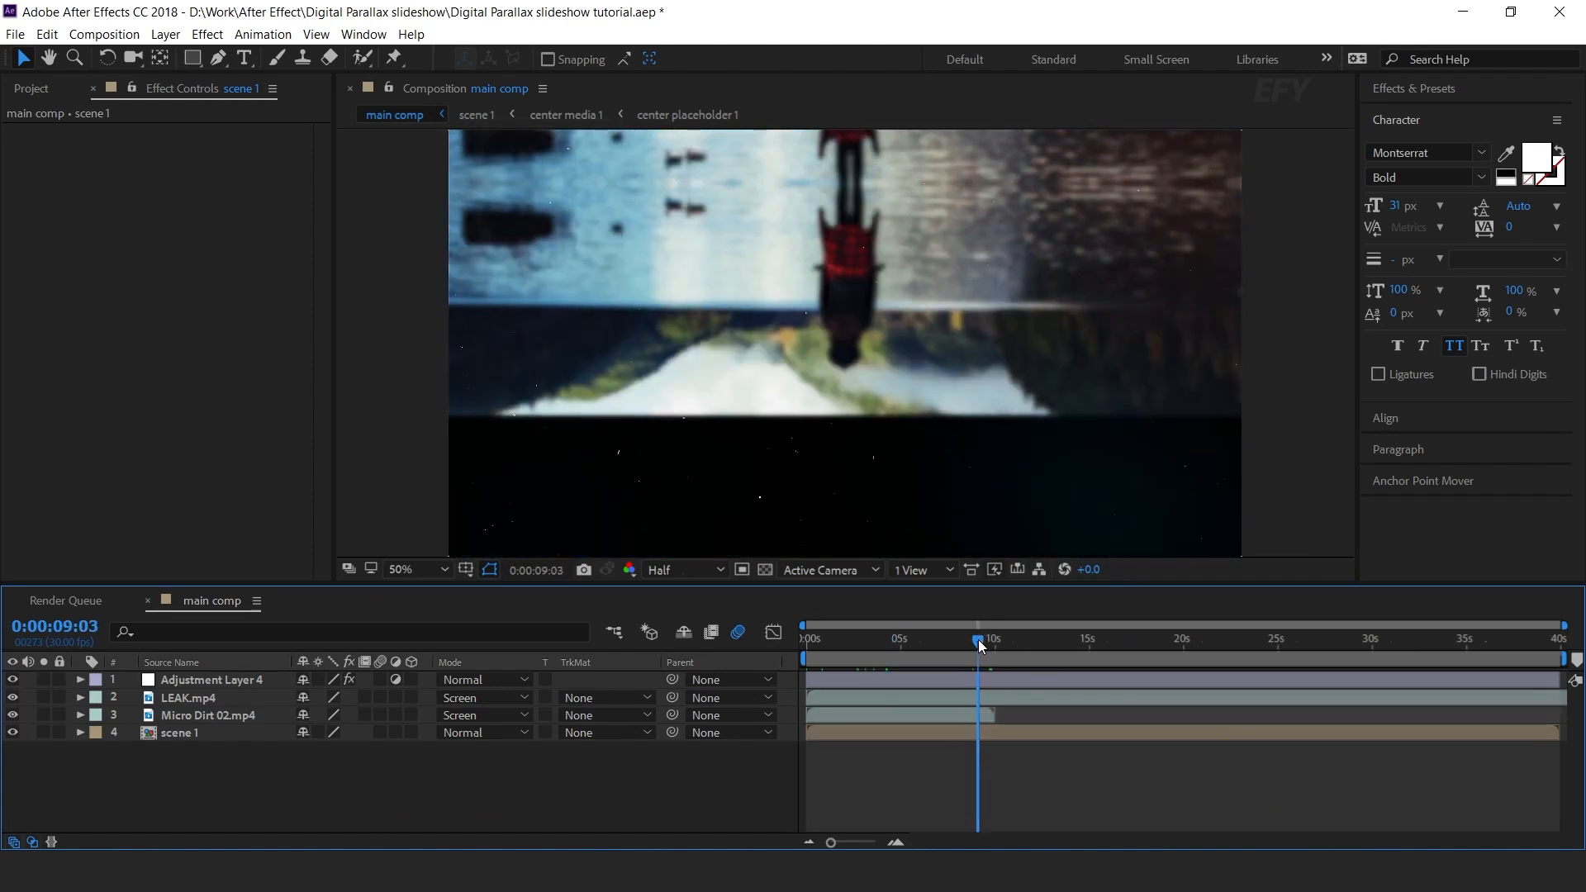
{"action": "mouse_move", "coordinate": [979, 639]}
{"action": "left_mouse_down"}
{"action": "mouse_move", "coordinate": [950, 639]}
{"action": "mouse_move", "coordinate": [974, 638]}
{"action": "left_mouse_up"}
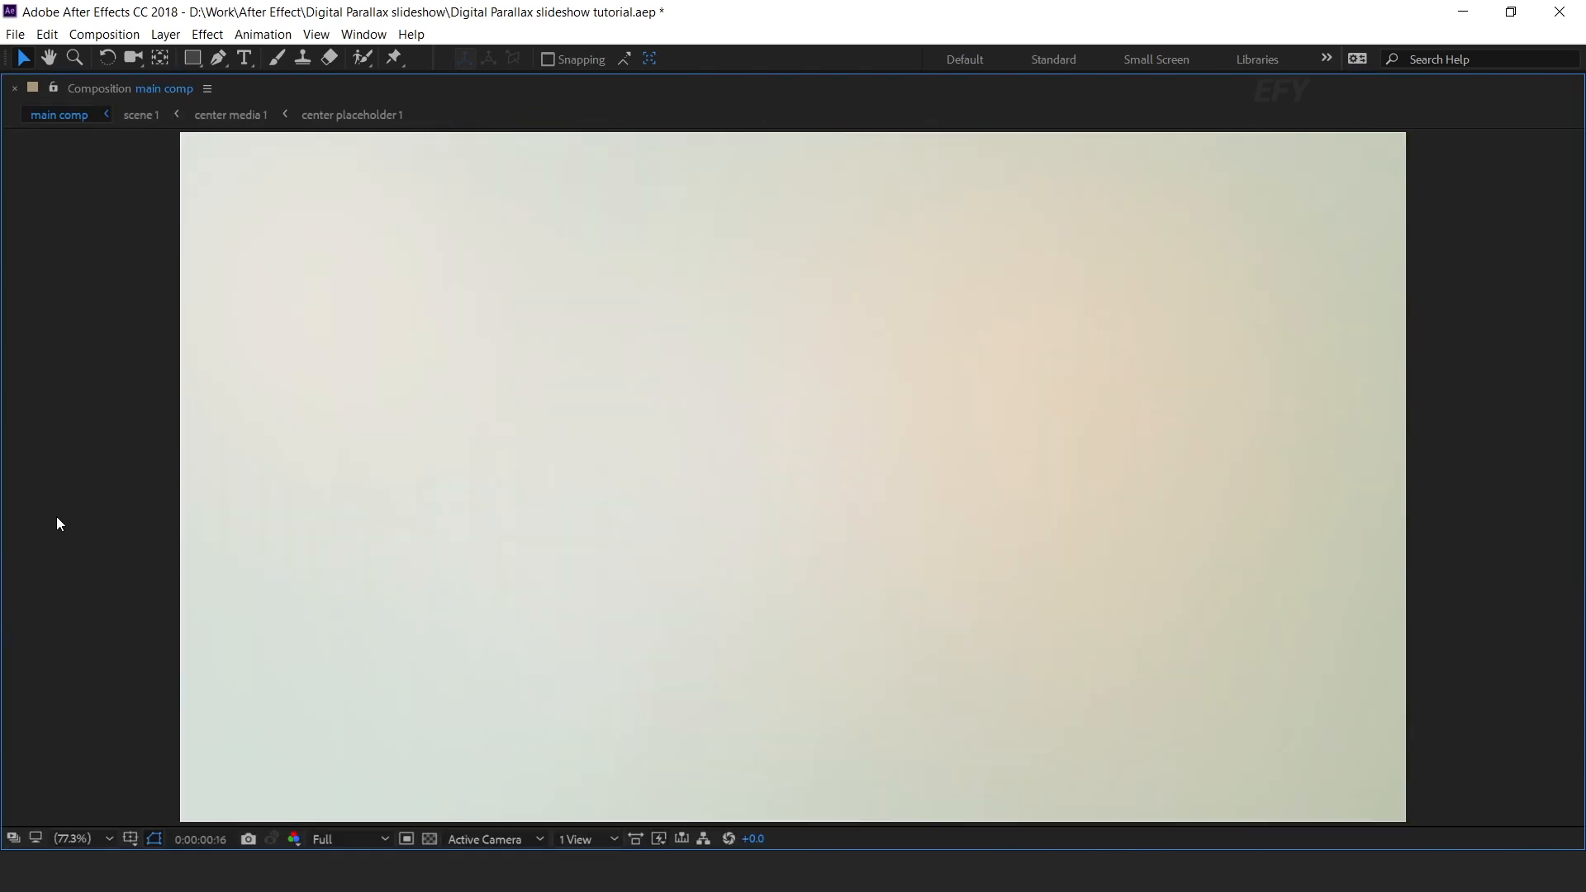